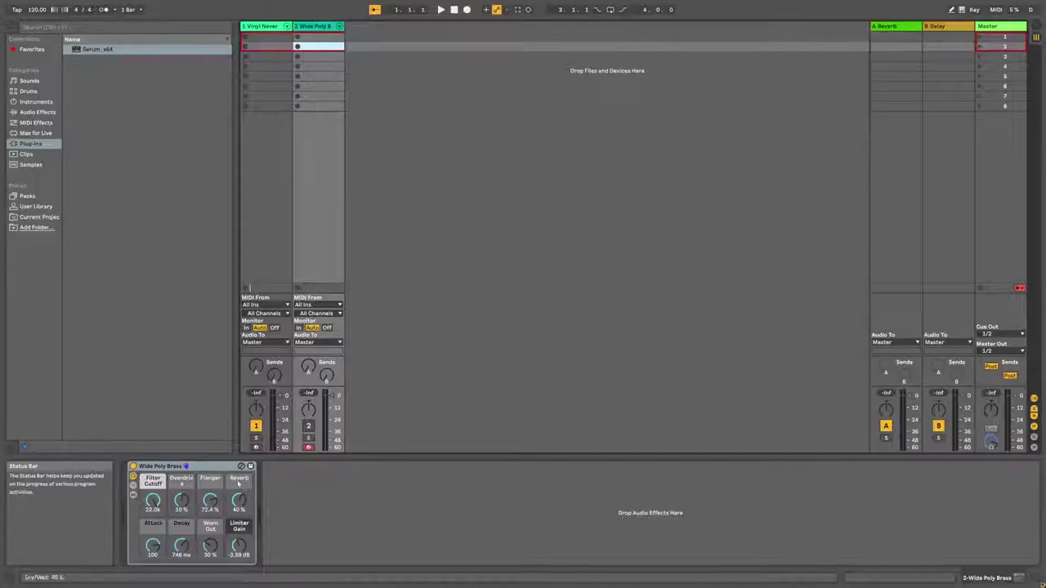
Step: Show the synth presets in the Sounds category and the list of installed Packs
{"action": "left_click", "coordinate": [31, 81]}
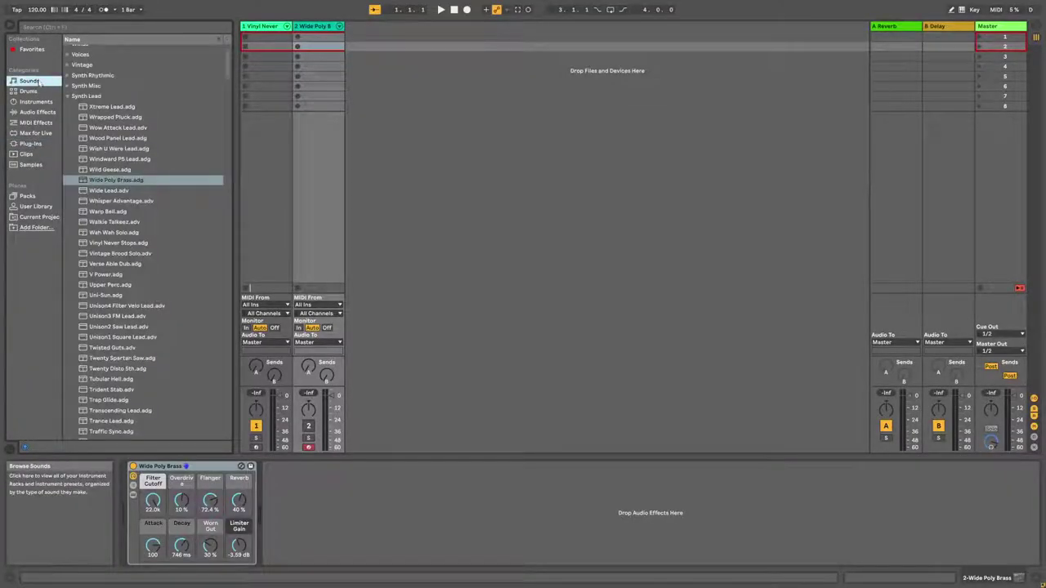
{"action": "left_click", "coordinate": [28, 196]}
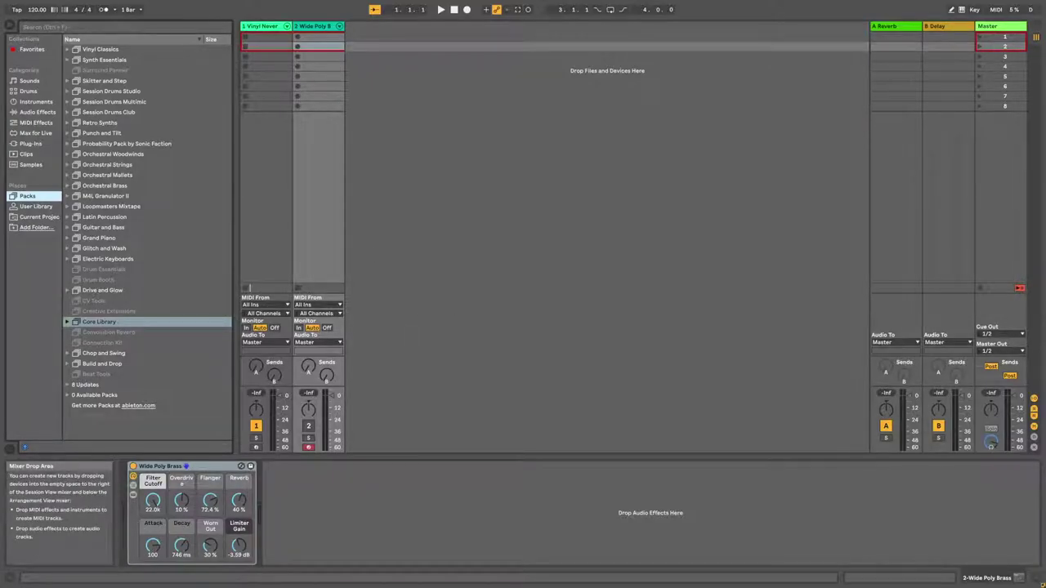
Step: Quit the untitled set without saving it, then restart Ableton Live with a blank set and dismiss the activation notice
{"action": "key", "text": "ctrl+q"}
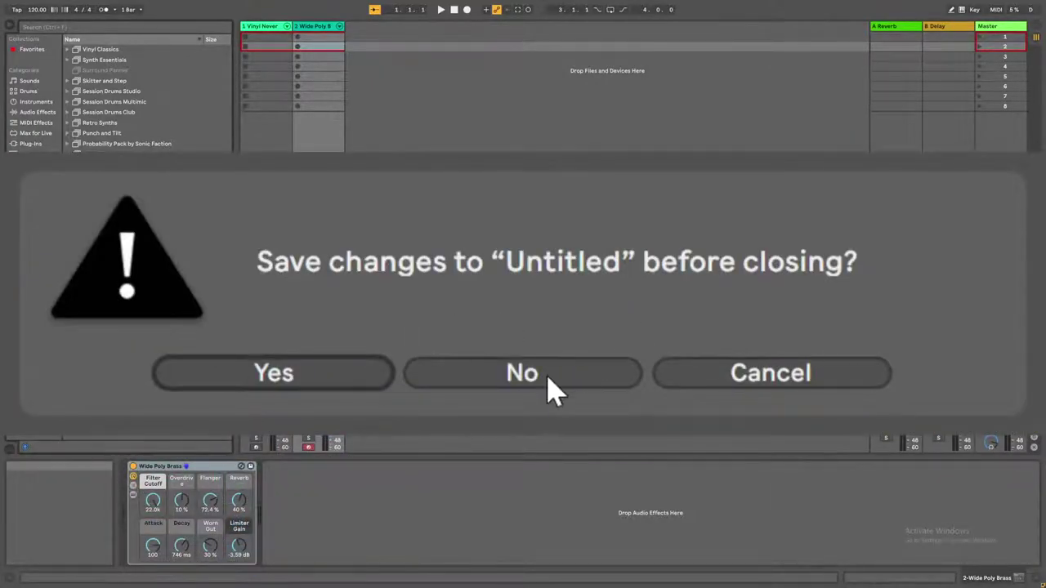
{"action": "left_click", "coordinate": [552, 391]}
{"action": "left_click", "coordinate": [291, 580]}
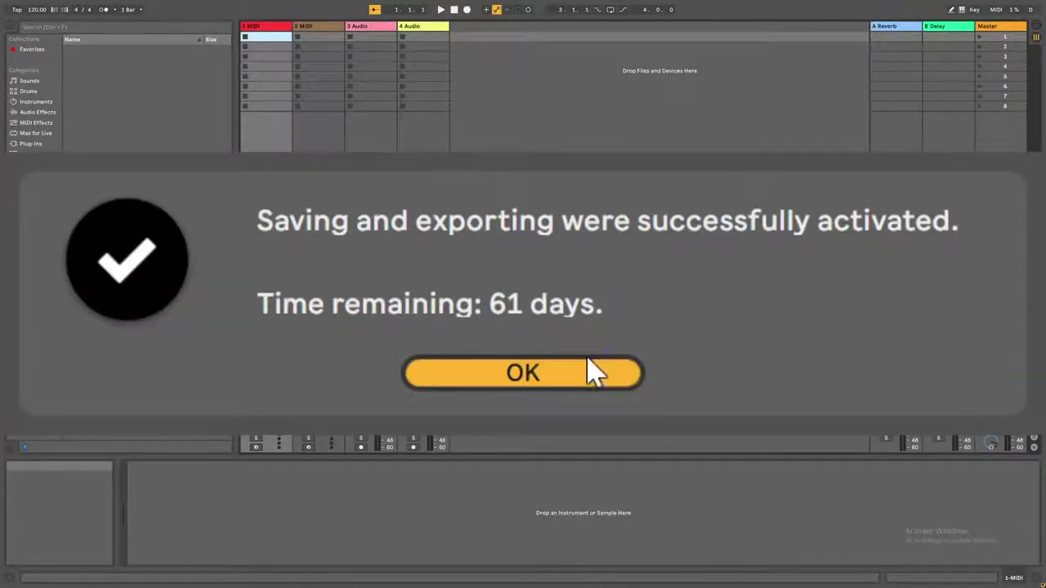
{"action": "left_click", "coordinate": [588, 369]}
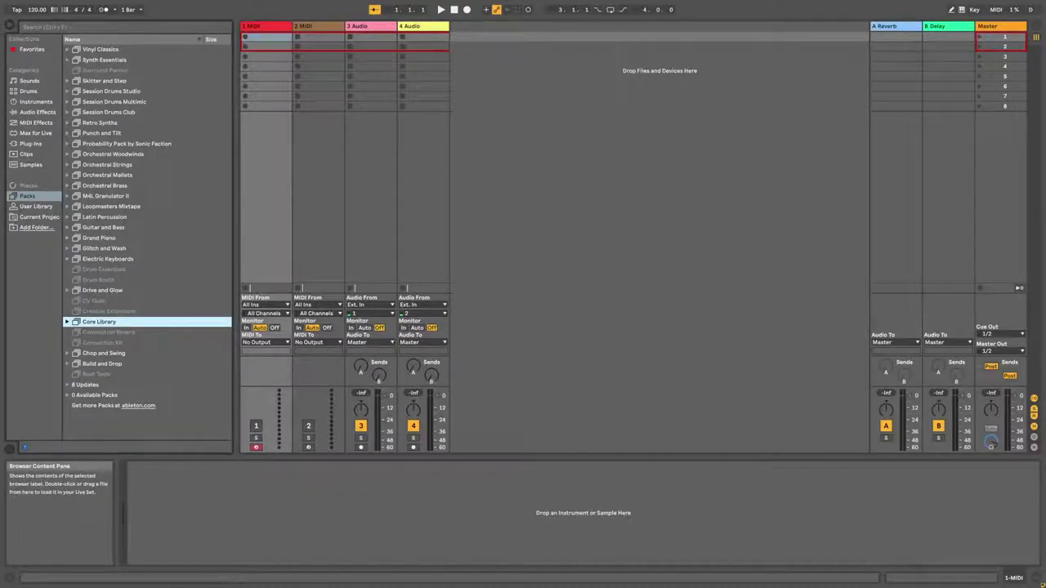
Step: Open the crAZY song project, discarding the changes to the untitled set, and display it in Session View
{"action": "left_click", "coordinate": [619, 355]}
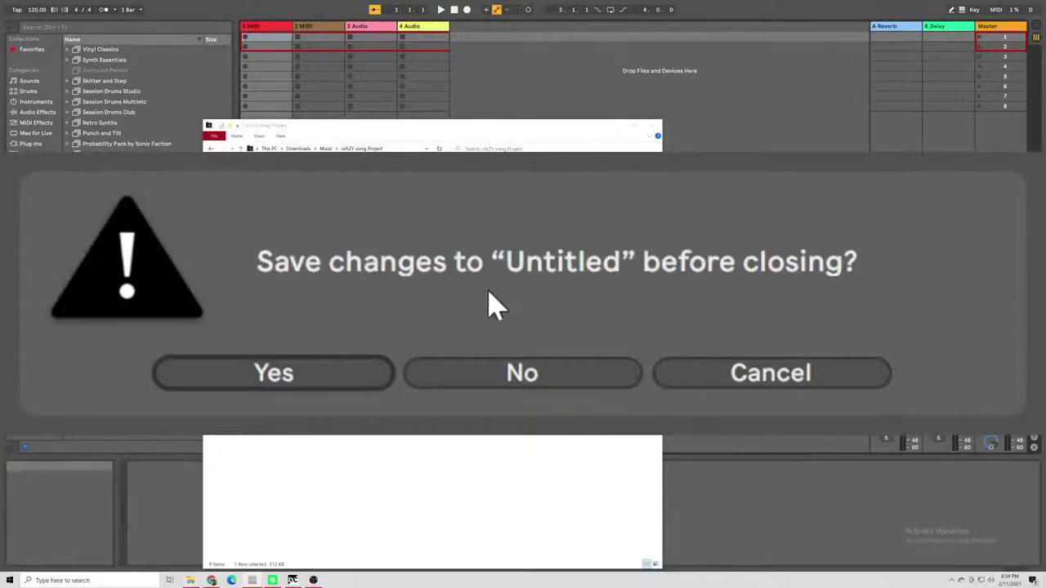
{"action": "left_click", "coordinate": [445, 376]}
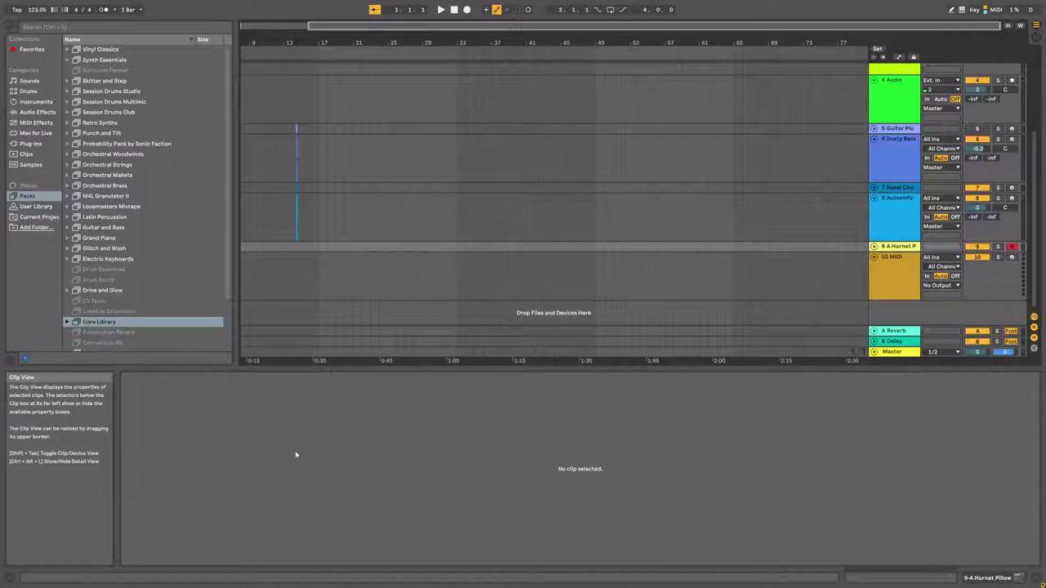
{"action": "left_click", "coordinate": [1035, 37]}
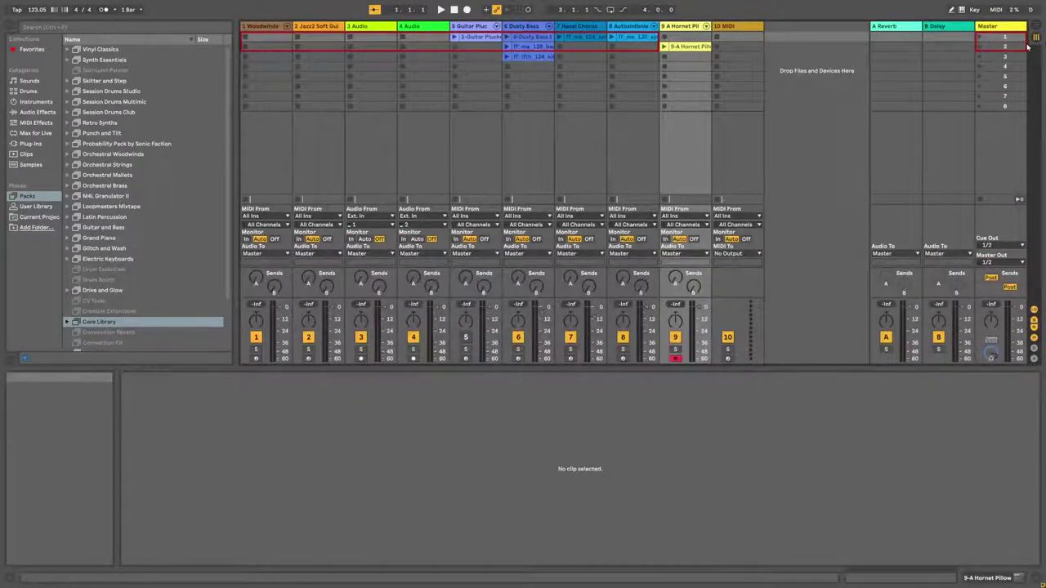
{"action": "mouse_move", "coordinate": [1027, 47]}
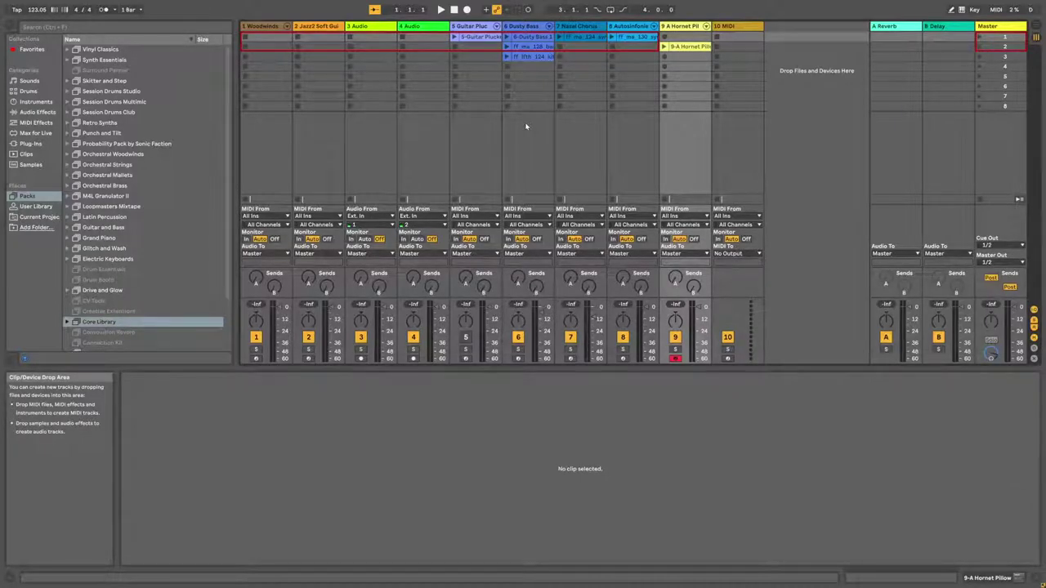
Step: Launch scene 1 and stop it, then play the Guitar Plucker clip with its track soloed
{"action": "left_click", "coordinate": [980, 37]}
{"action": "left_click", "coordinate": [455, 9]}
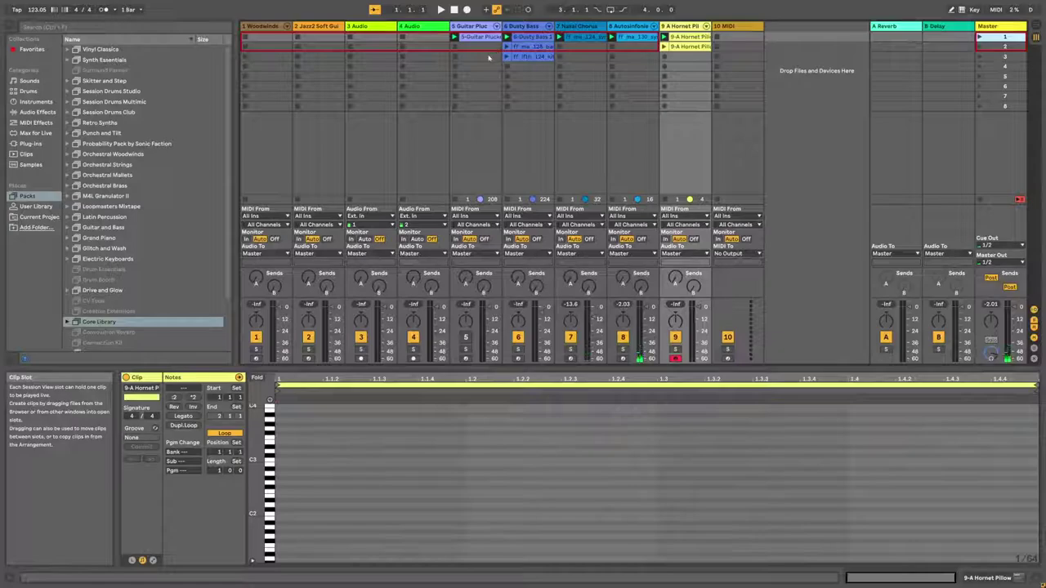
{"action": "left_click", "coordinate": [476, 100]}
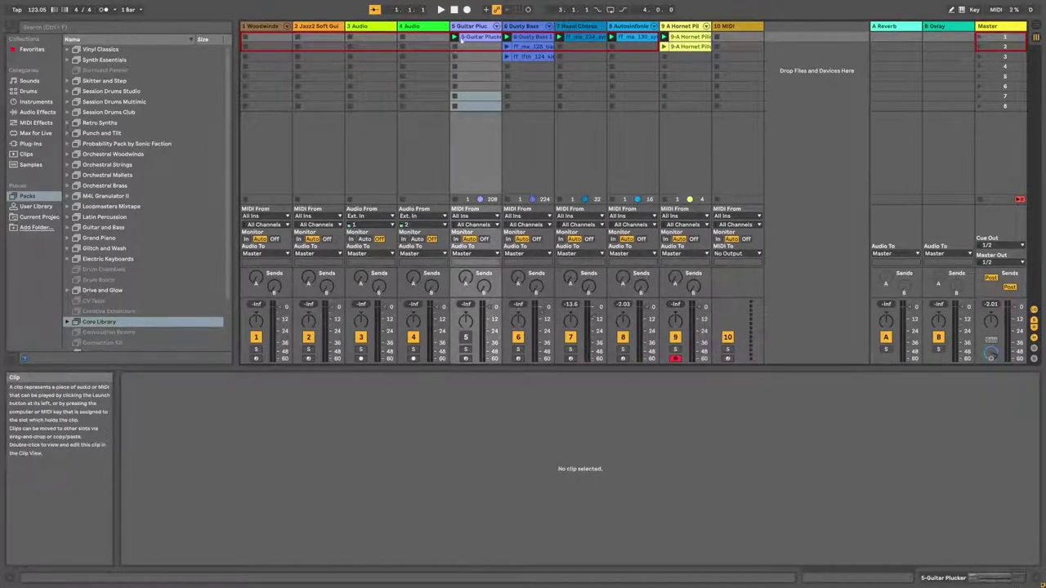
{"action": "left_click", "coordinate": [470, 37]}
{"action": "left_click", "coordinate": [465, 350]}
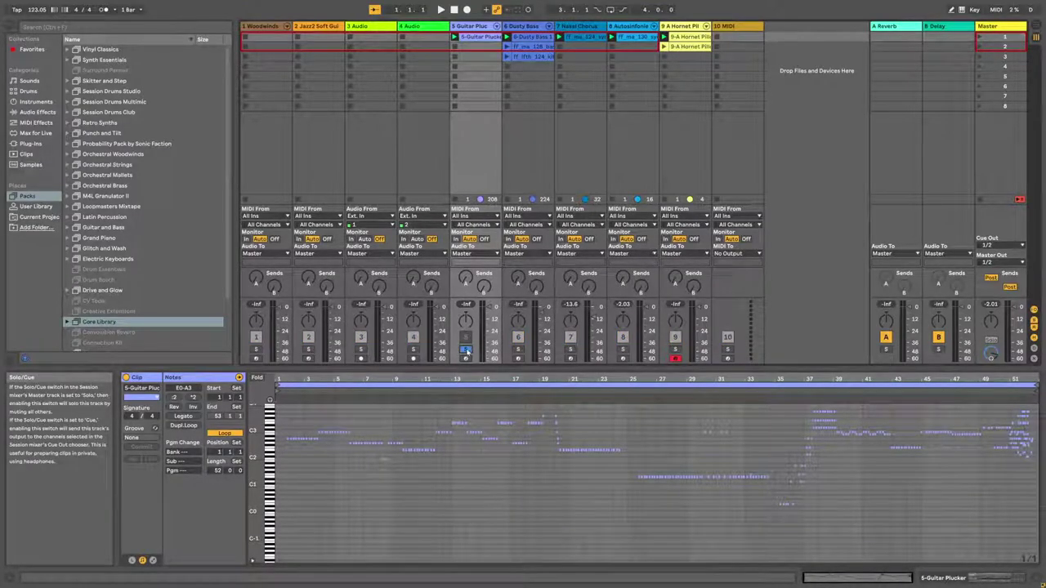
{"action": "left_click", "coordinate": [455, 38]}
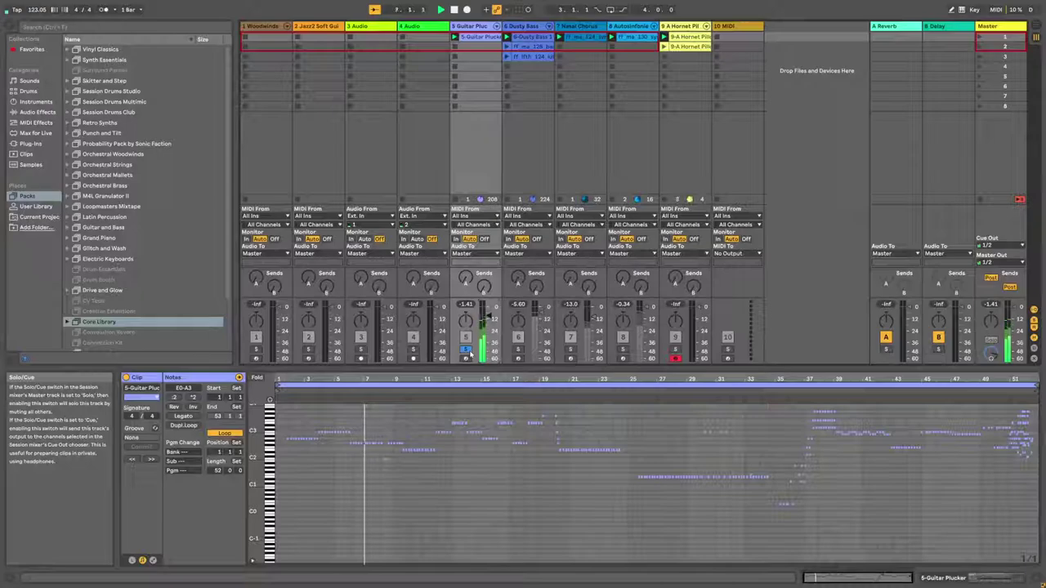
{"action": "left_click", "coordinate": [466, 350]}
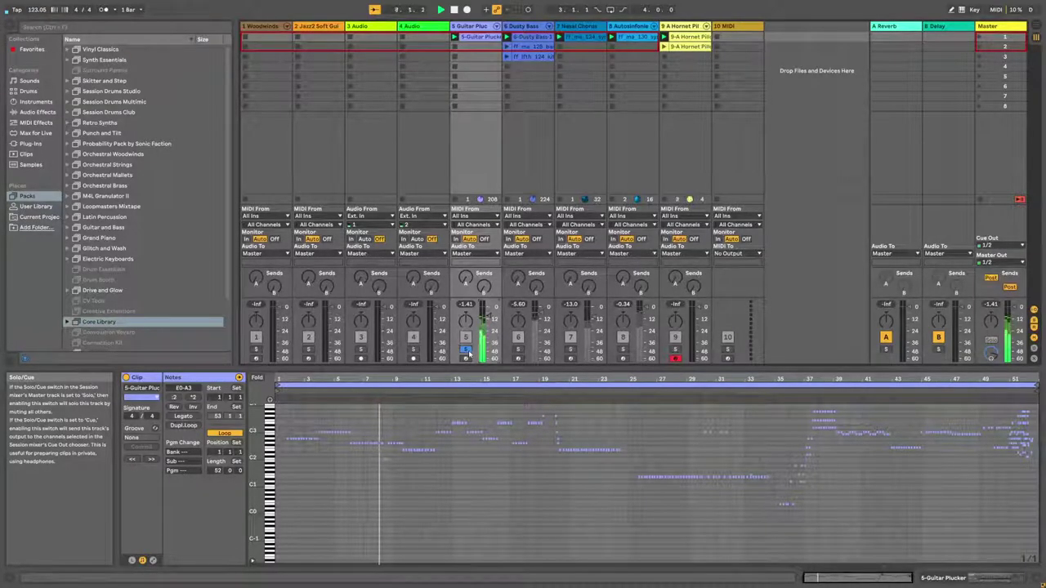
{"action": "left_click", "coordinate": [466, 350]}
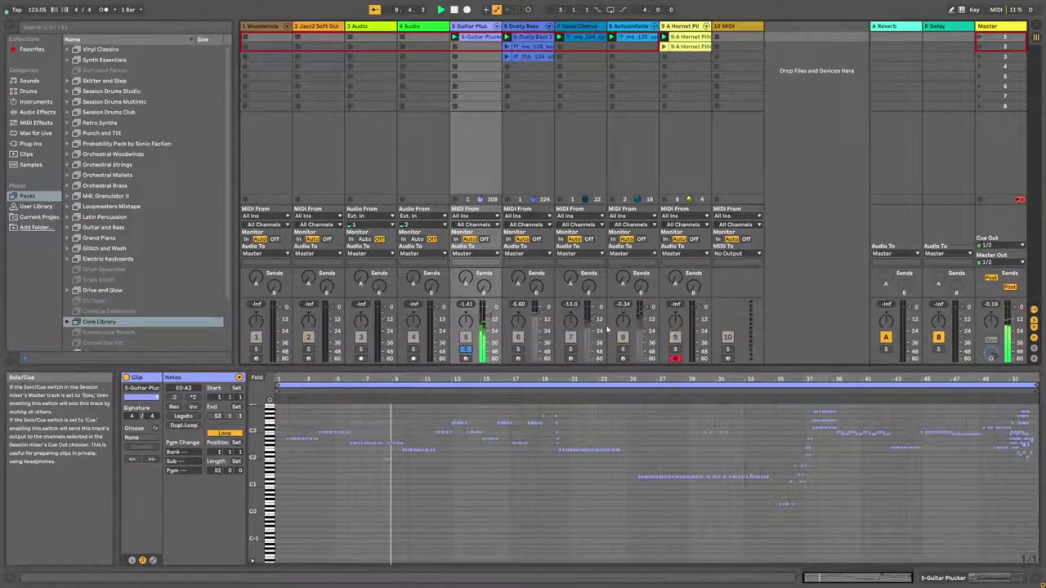
Step: Listen to tracks 6, 7 and 8 one at a time by soloing each during playback
{"action": "left_click", "coordinate": [518, 350]}
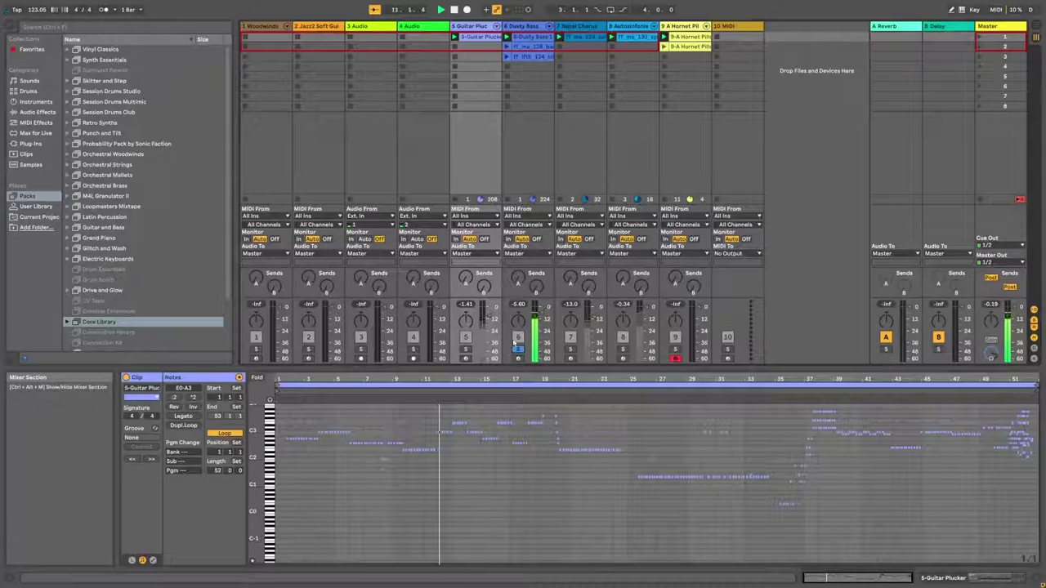
{"action": "left_click", "coordinate": [571, 349]}
{"action": "left_click", "coordinate": [571, 349]}
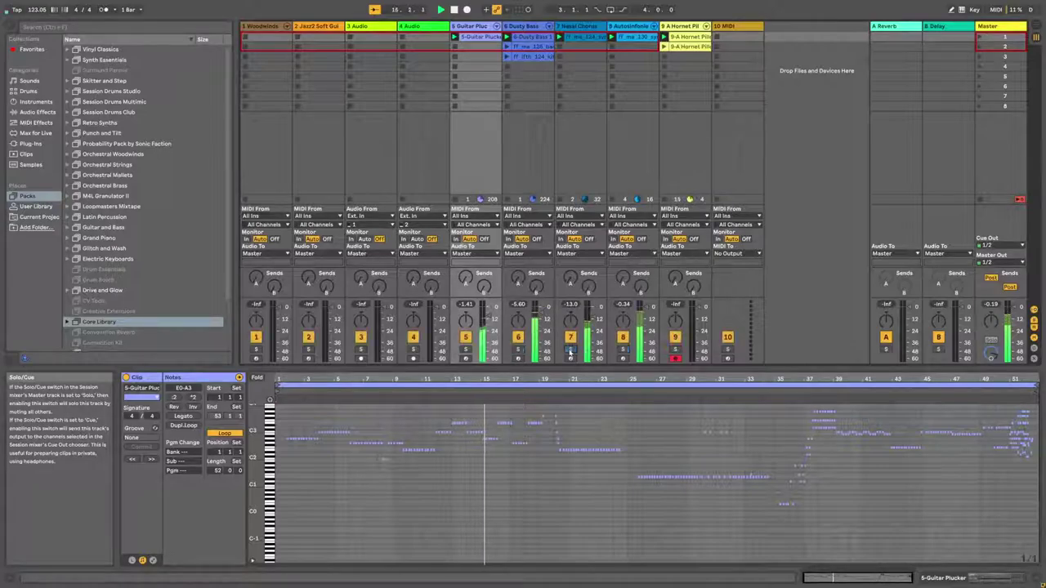
{"action": "left_click", "coordinate": [571, 349]}
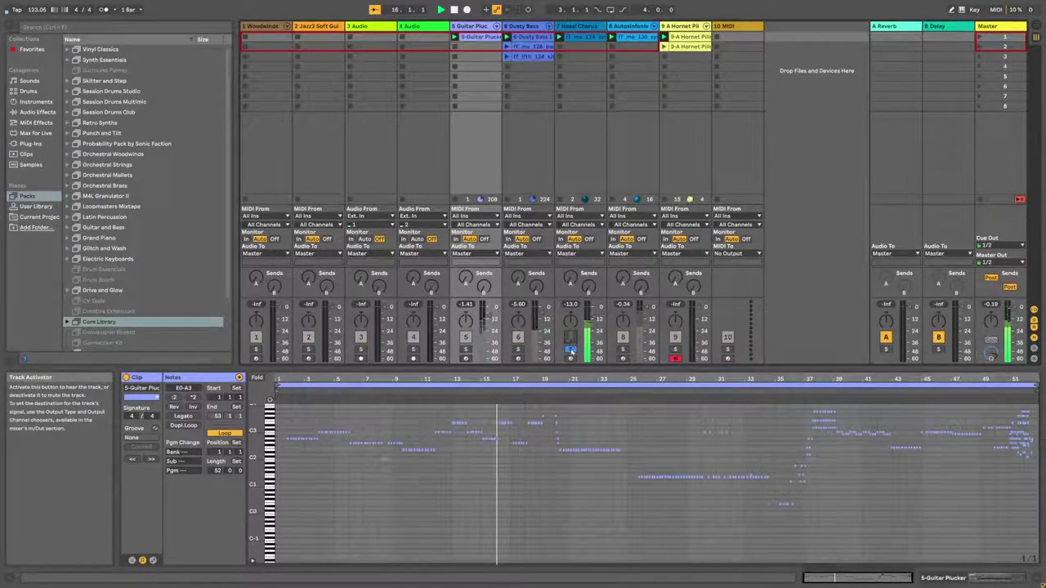
{"action": "left_click", "coordinate": [623, 349]}
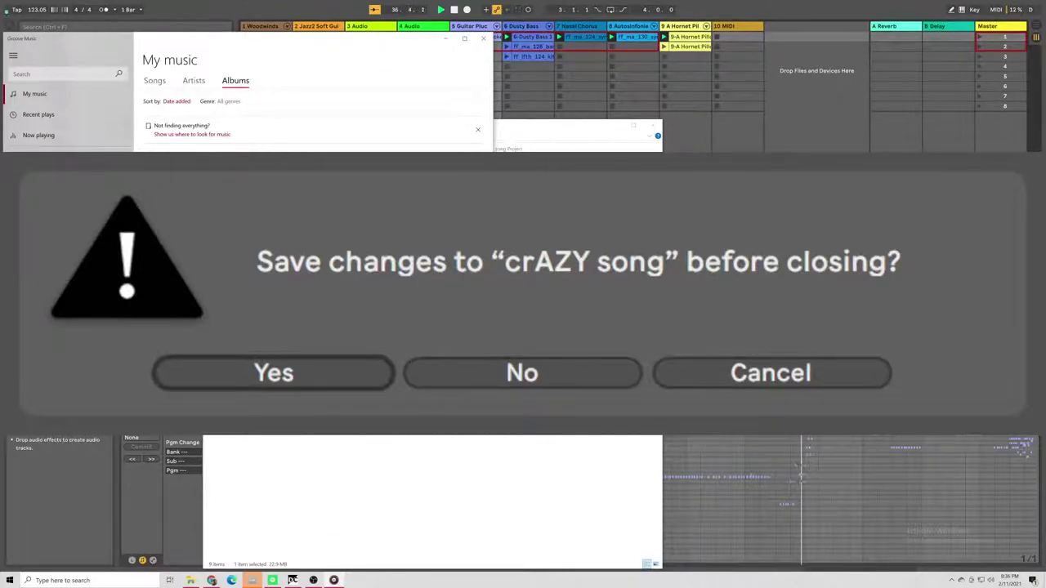
Step: Bring up the crAZY song project folder and close the set, accepting the prompt to save its changes
{"action": "left_click", "coordinate": [190, 580]}
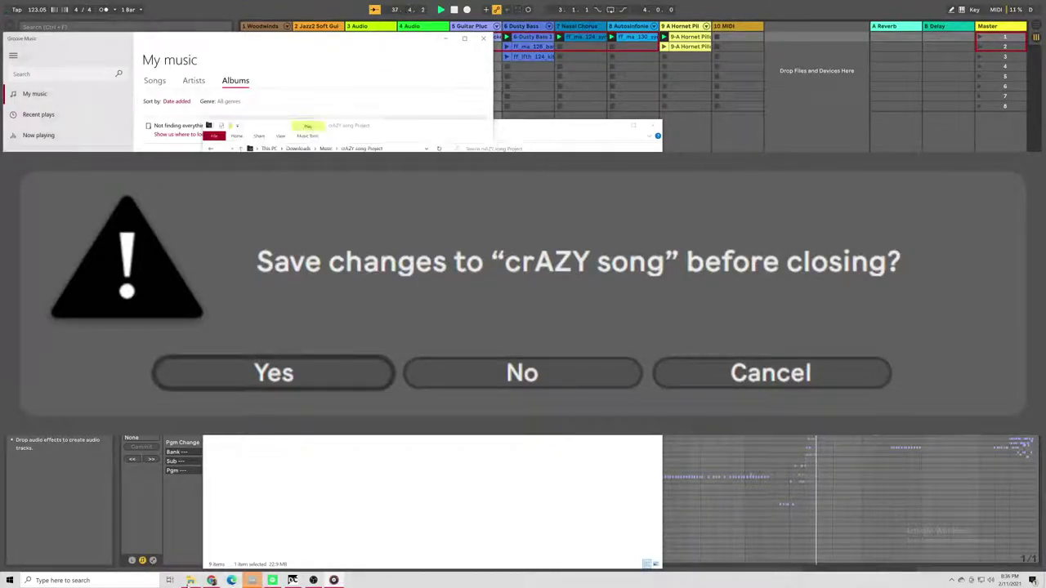
{"action": "left_click", "coordinate": [611, 128]}
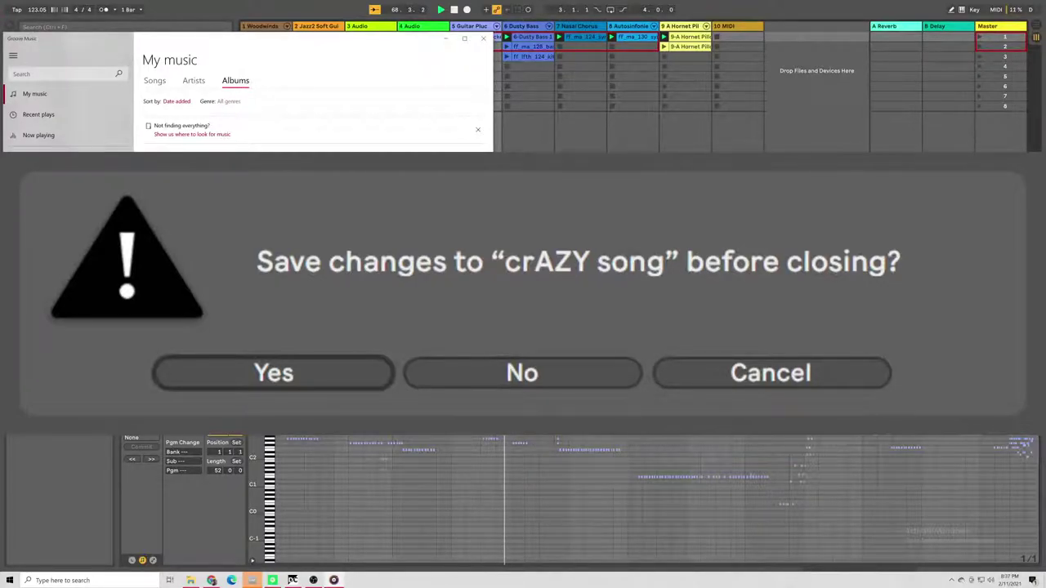
{"action": "key", "text": "Return"}
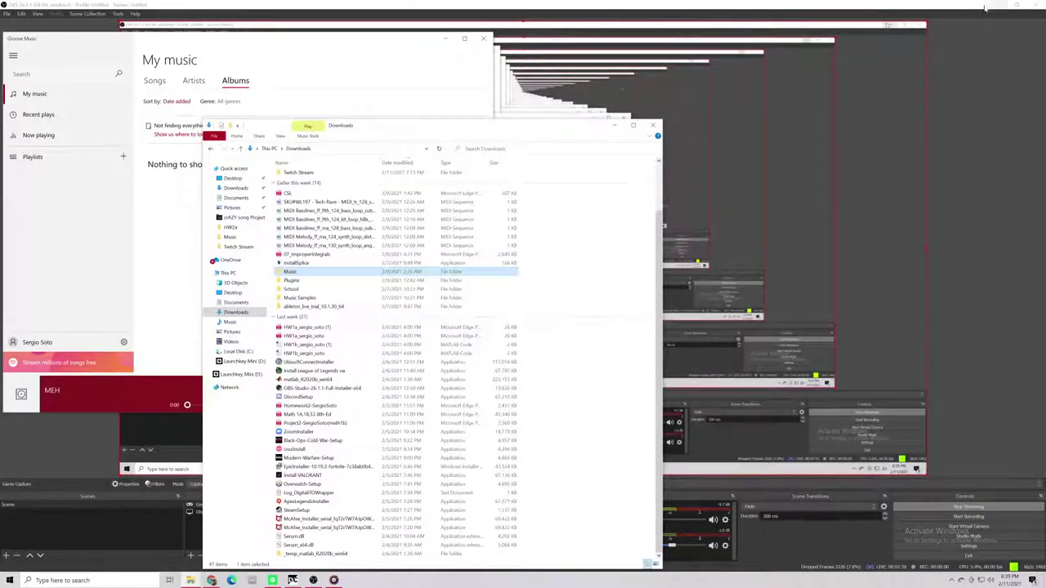
Step: Put away the Downloads window and Groove Music, and start Ableton Live with a blank set, dismissing the activation notice
{"action": "left_click", "coordinate": [614, 125]}
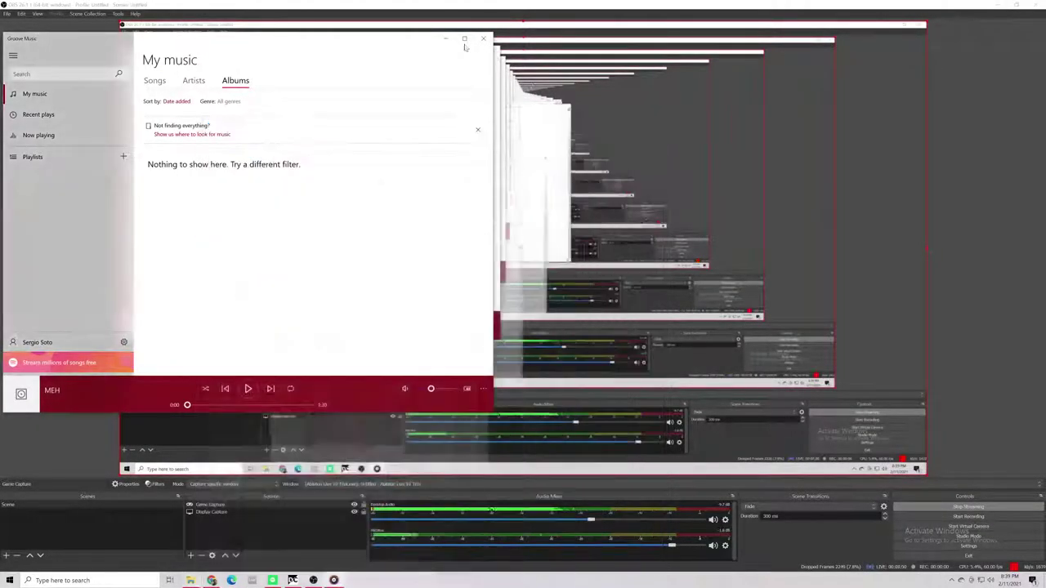
{"action": "left_click", "coordinate": [483, 39]}
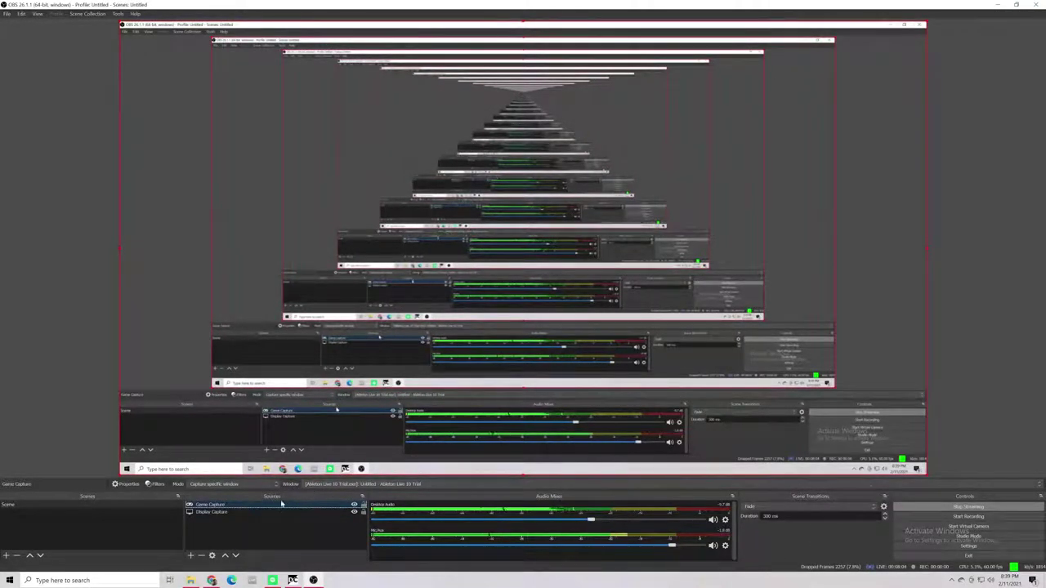
{"action": "left_click", "coordinate": [252, 581]}
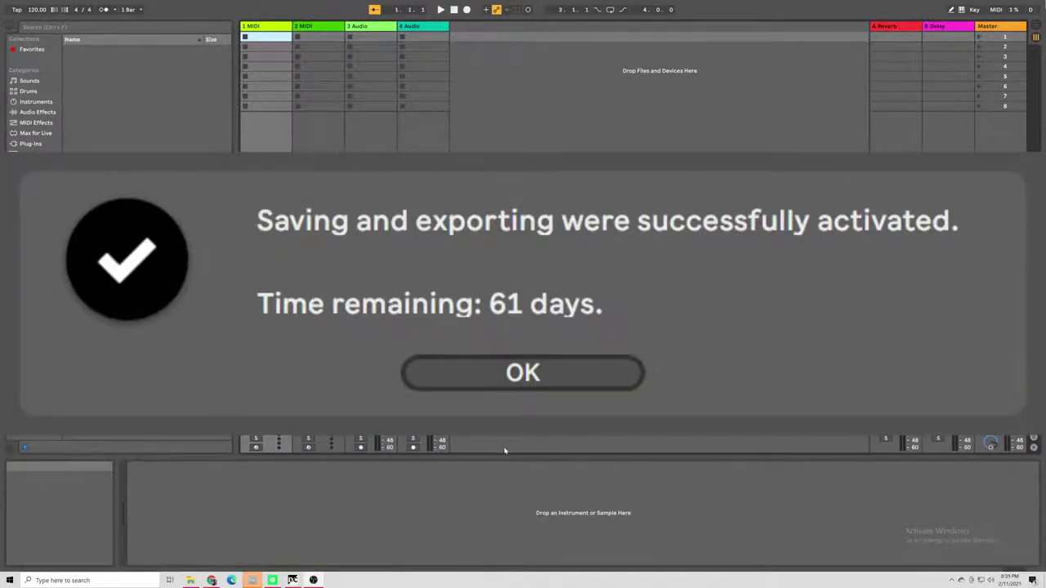
{"action": "left_click", "coordinate": [535, 373]}
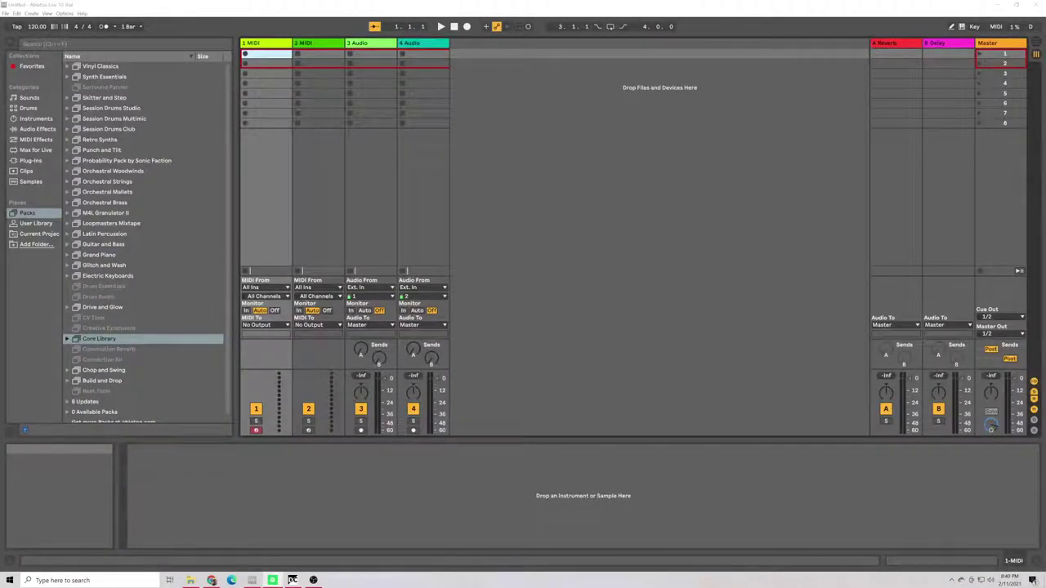
Step: Return to the blank Ableton Live set and list the Sounds categories with all their folders collapsed
{"action": "left_click", "coordinate": [275, 579]}
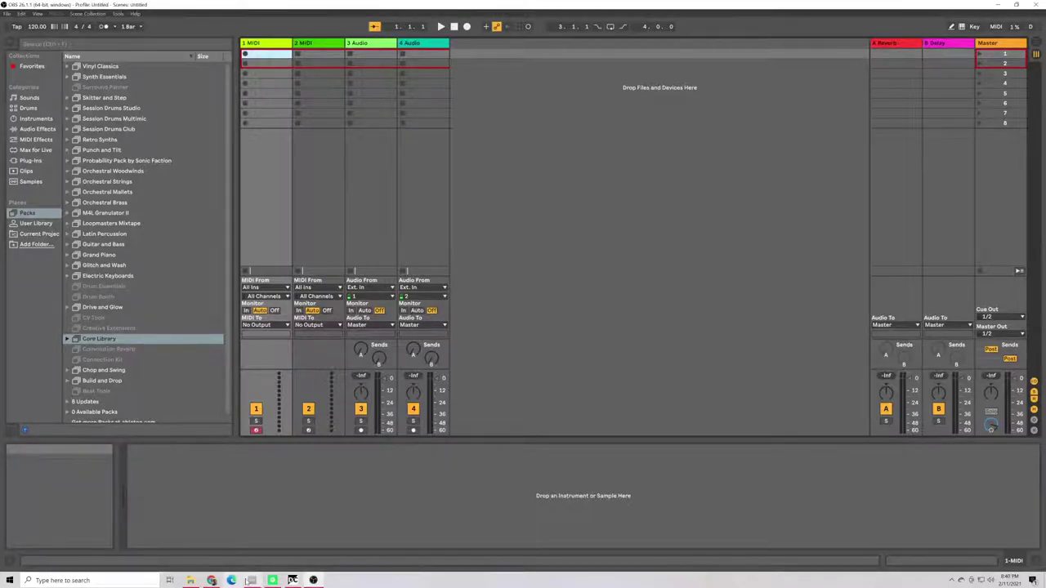
{"action": "left_click", "coordinate": [283, 565]}
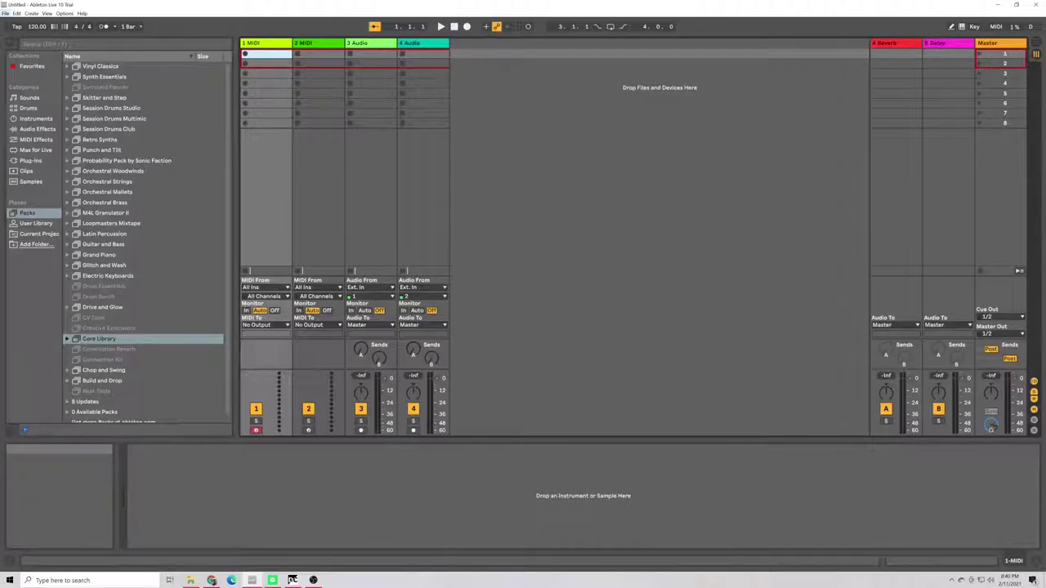
{"action": "key", "text": "Right"}
{"action": "key", "text": "Right"}
{"action": "left_click", "coordinate": [29, 97]}
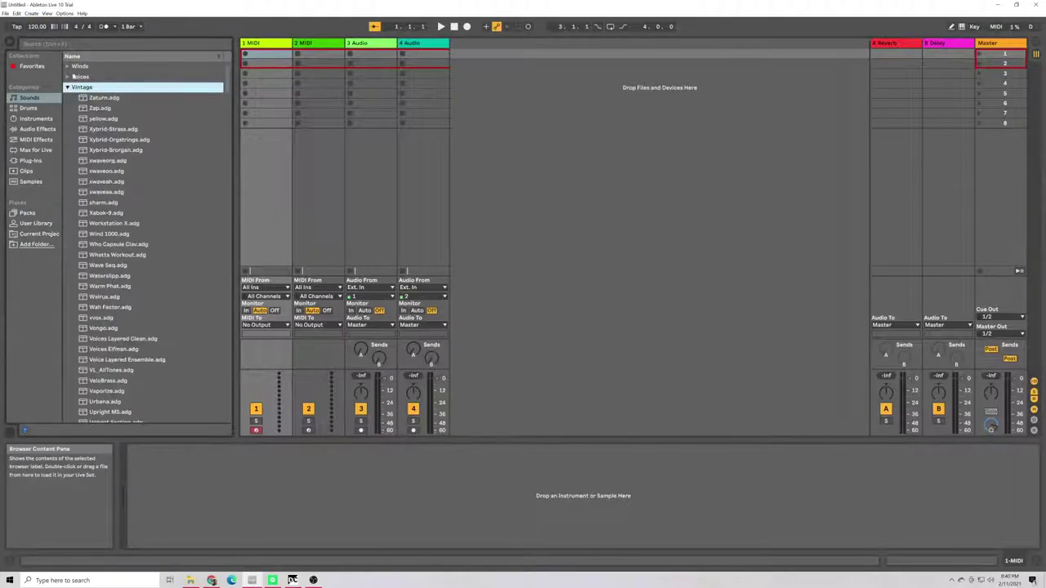
{"action": "left_click", "coordinate": [72, 69]}
{"action": "left_click", "coordinate": [68, 66]}
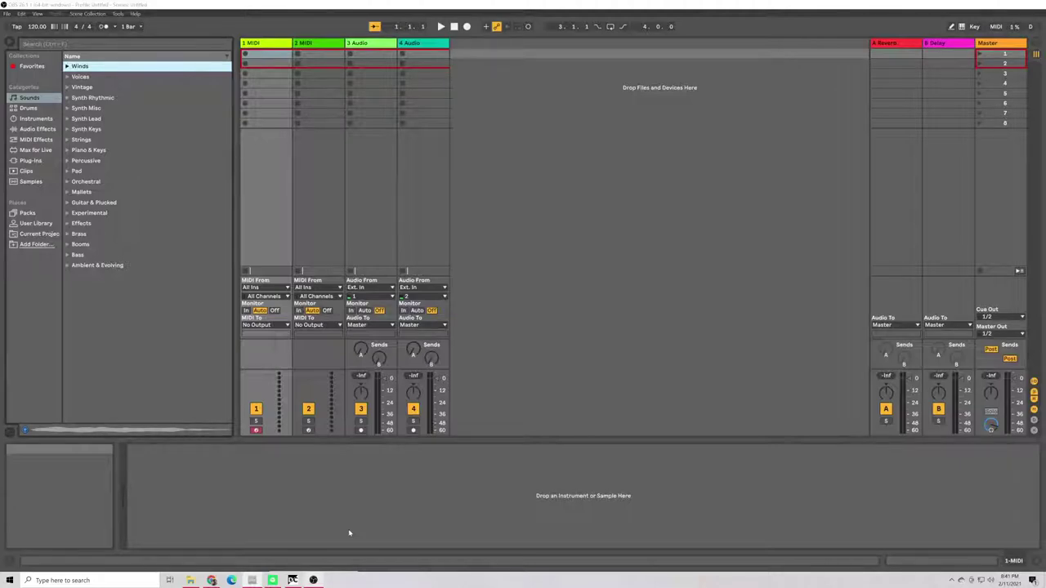
Step: Expand the Synth Misc sounds and preview the Vintage Flute.adv preset
{"action": "left_click", "coordinate": [396, 473]}
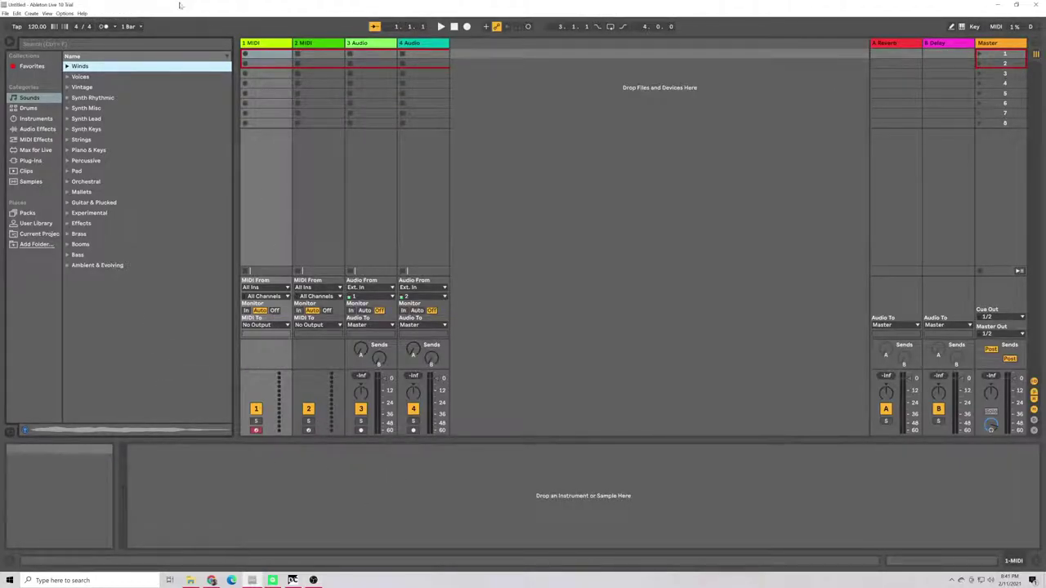
{"action": "left_click", "coordinate": [122, 108]}
{"action": "key", "text": "Right"}
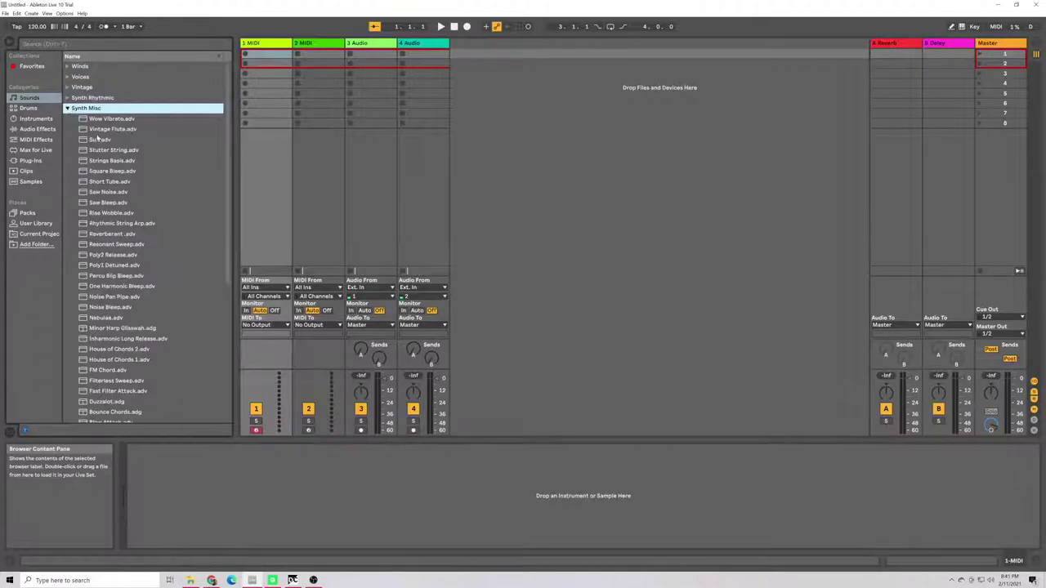
{"action": "left_click", "coordinate": [115, 130]}
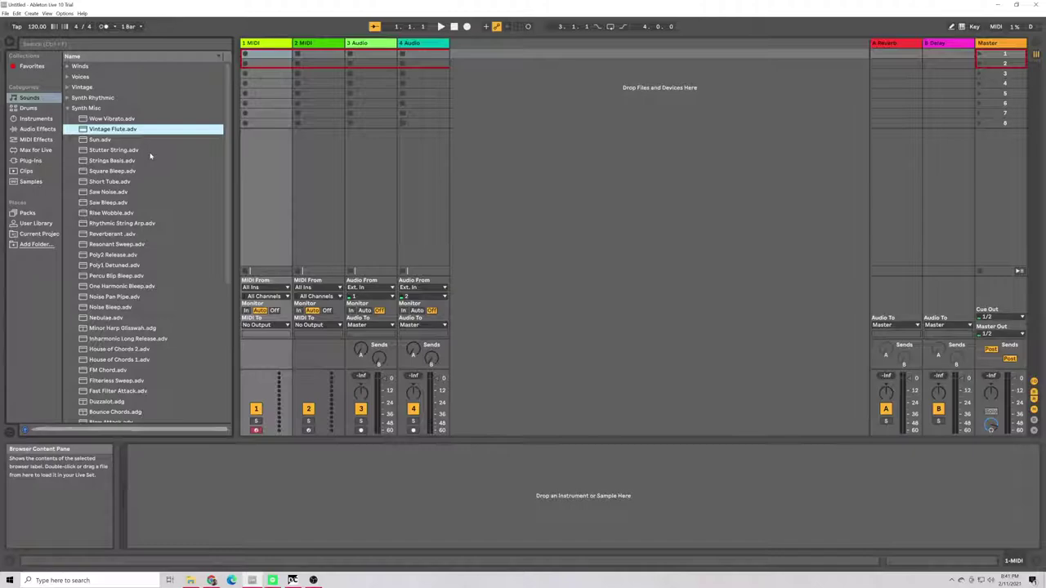
Step: Look through the browser's Drums, MIDI Effects, Plug-Ins, Samples and Max for Live categories
{"action": "left_click", "coordinate": [32, 108]}
{"action": "left_click", "coordinate": [36, 140]}
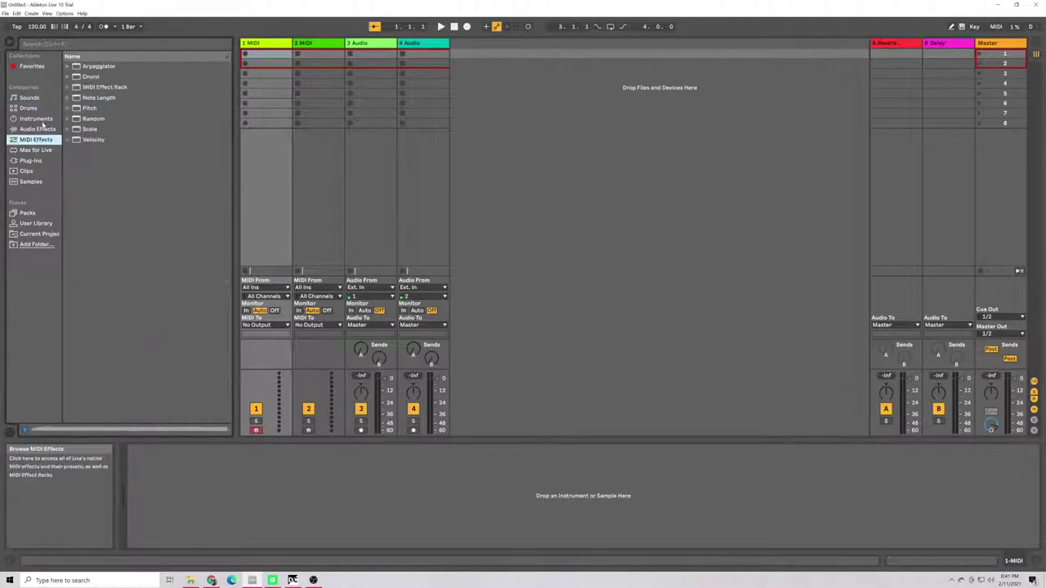
{"action": "left_click", "coordinate": [26, 160]}
{"action": "left_click", "coordinate": [25, 182]}
{"action": "left_click", "coordinate": [36, 150]}
{"action": "left_click", "coordinate": [29, 108]}
Step: Go back to the Sounds category, preview the Square Bleep.adv preset and collapse the Synth Misc folder
{"action": "left_click", "coordinate": [29, 97]}
{"action": "left_click", "coordinate": [112, 171]}
{"action": "left_click", "coordinate": [75, 108]}
{"action": "left_click", "coordinate": [68, 108]}
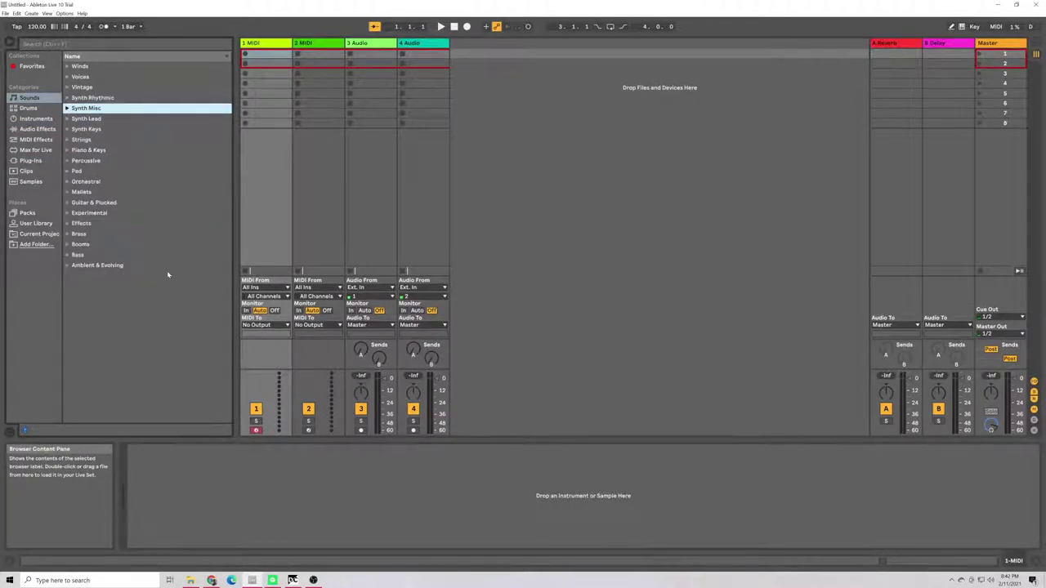
Step: Open the Retro Synths pack and expand its Sounds through Waveframe to the Waveframe Lead folder
{"action": "left_click", "coordinate": [27, 212]}
{"action": "left_click", "coordinate": [69, 140]}
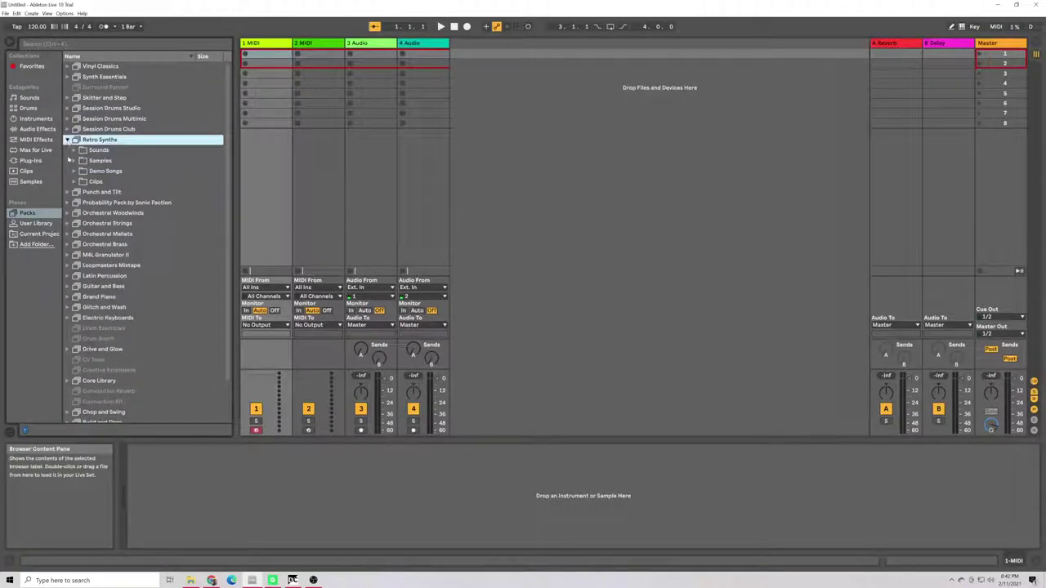
{"action": "left_click", "coordinate": [73, 150]}
{"action": "left_click", "coordinate": [90, 160]}
{"action": "left_click", "coordinate": [96, 182]}
{"action": "left_click", "coordinate": [118, 202]}
Step: Preview the Night Ninjas.adg, EPwind.adg and Sing Song Birdy.adg presets in the Waveframe Lead folder
{"action": "left_click", "coordinate": [126, 223]}
{"action": "left_click", "coordinate": [123, 234]}
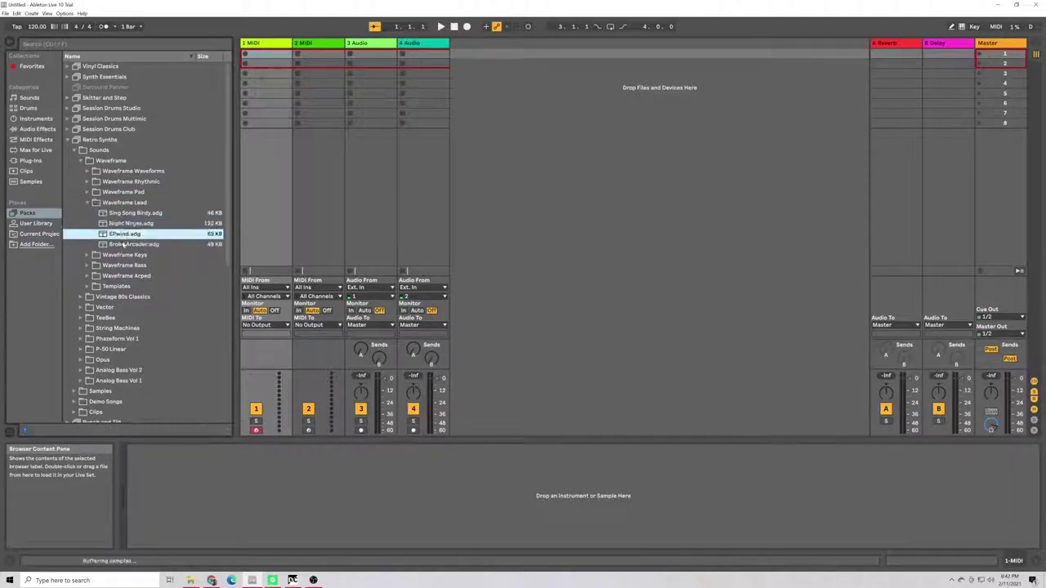
{"action": "left_click", "coordinate": [117, 214]}
{"action": "left_click", "coordinate": [96, 195]}
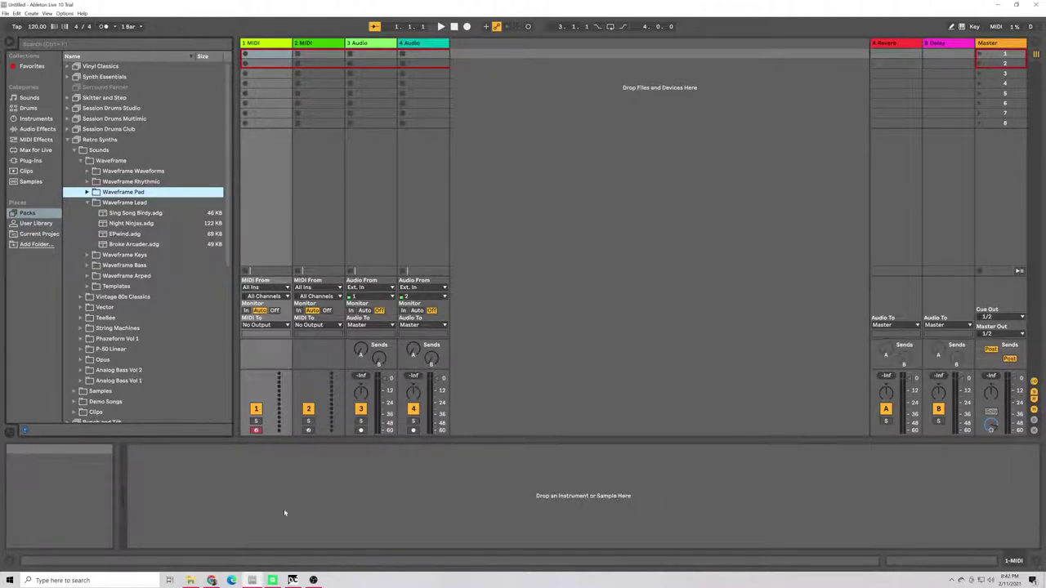
{"action": "left_click", "coordinate": [313, 580]}
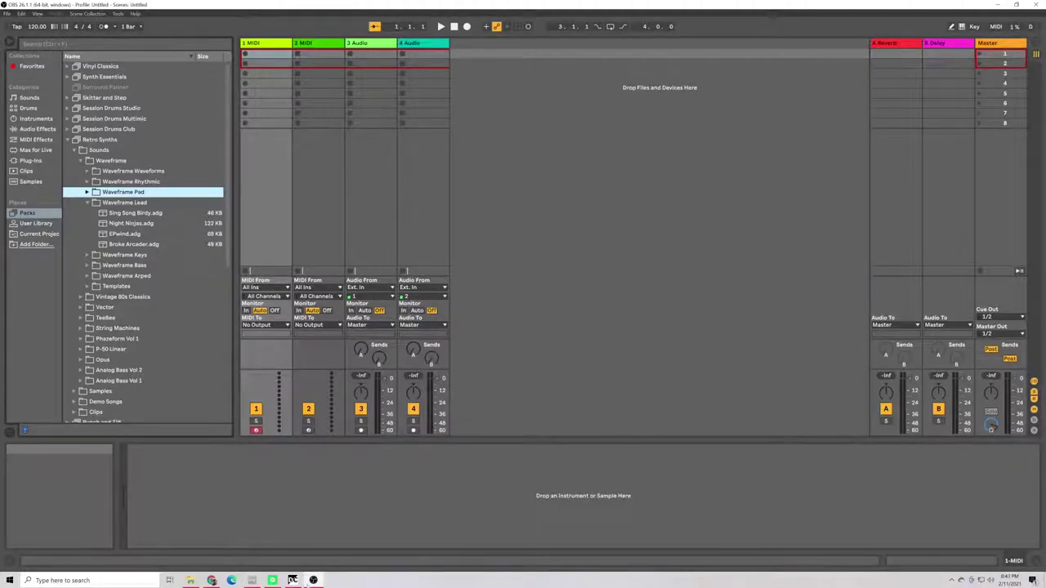
{"action": "left_click", "coordinate": [293, 581]}
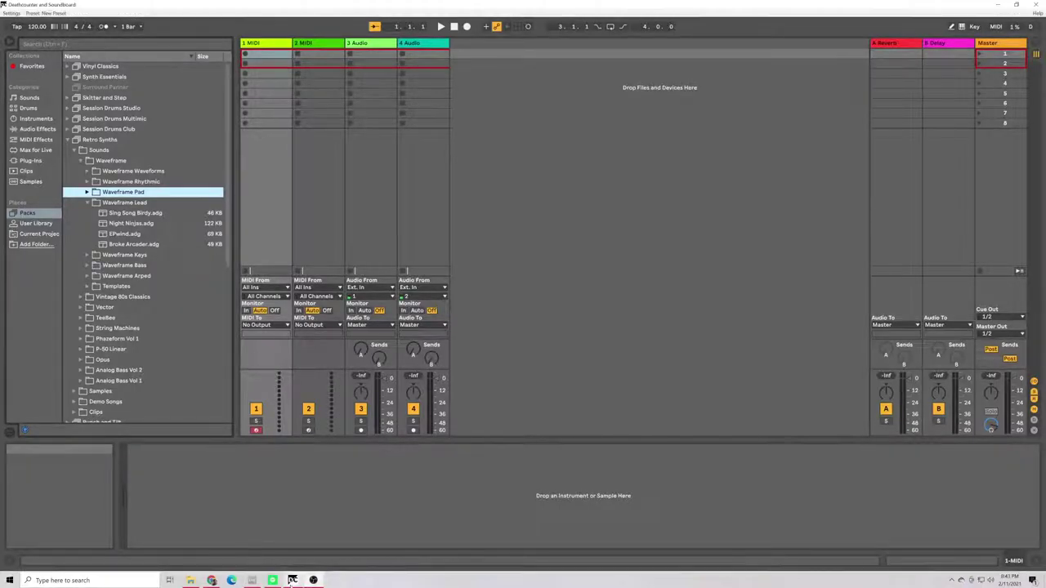
{"action": "left_click", "coordinate": [211, 580]}
{"action": "left_click", "coordinate": [313, 580]}
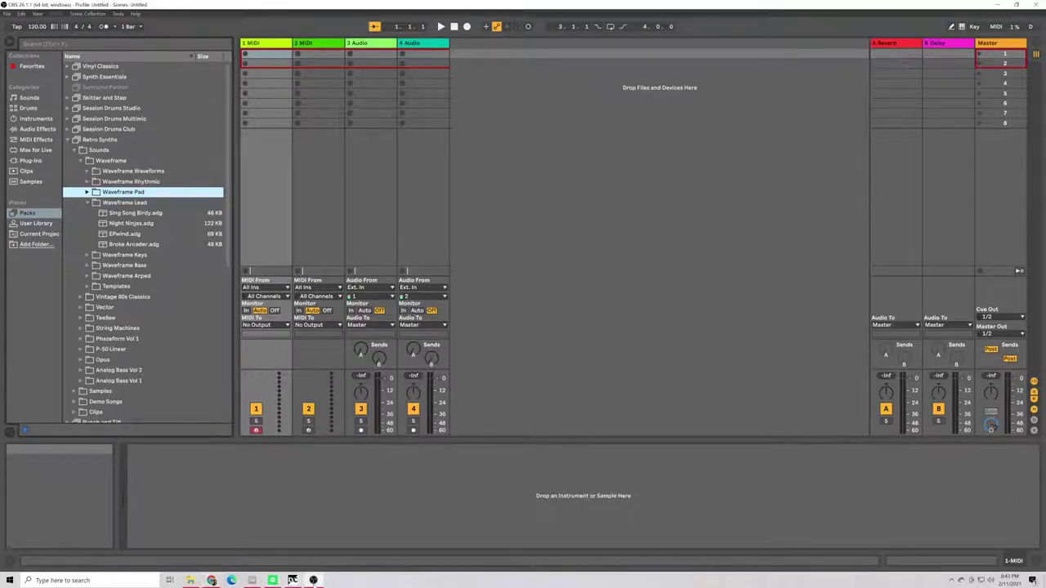
{"action": "left_click", "coordinate": [293, 580]}
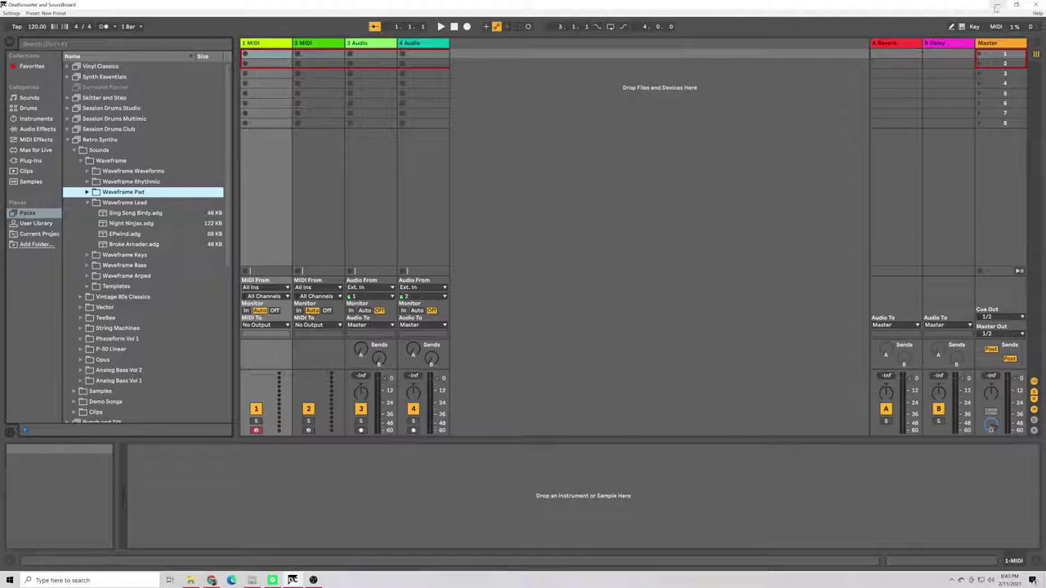
{"action": "key", "text": "alt+Tab"}
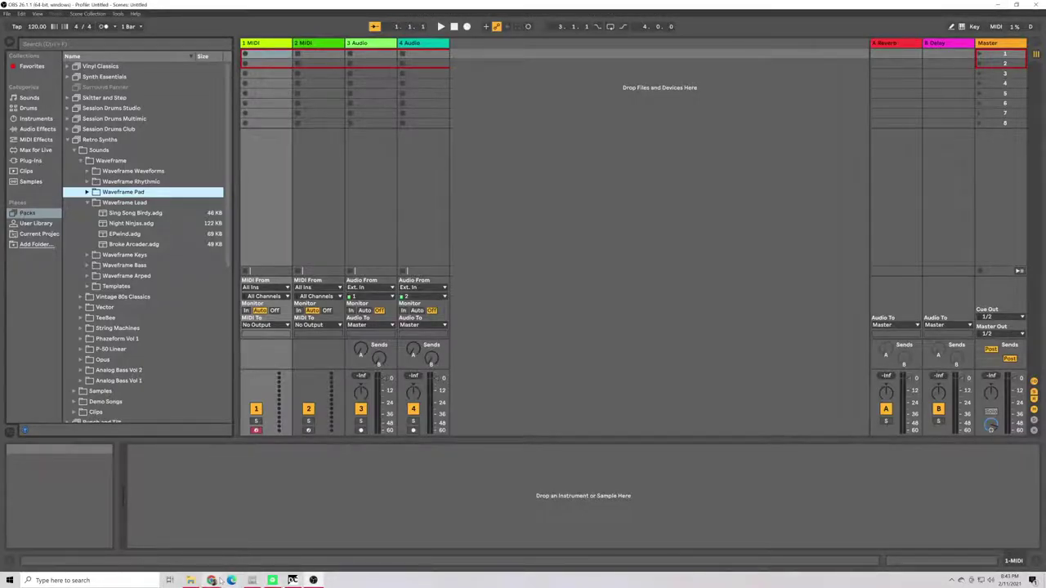
{"action": "left_click", "coordinate": [211, 580]}
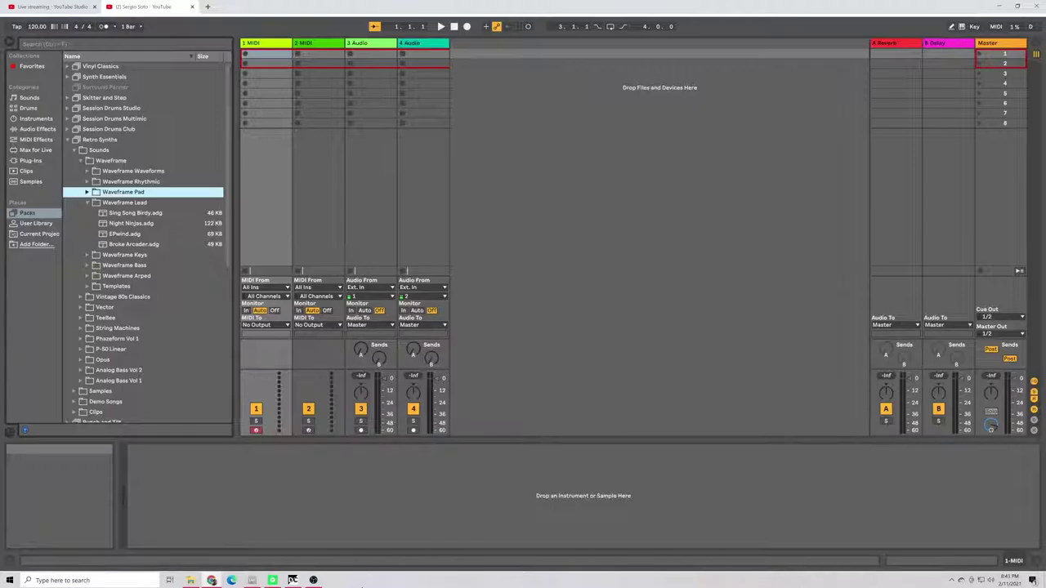
{"action": "left_click", "coordinate": [255, 581]}
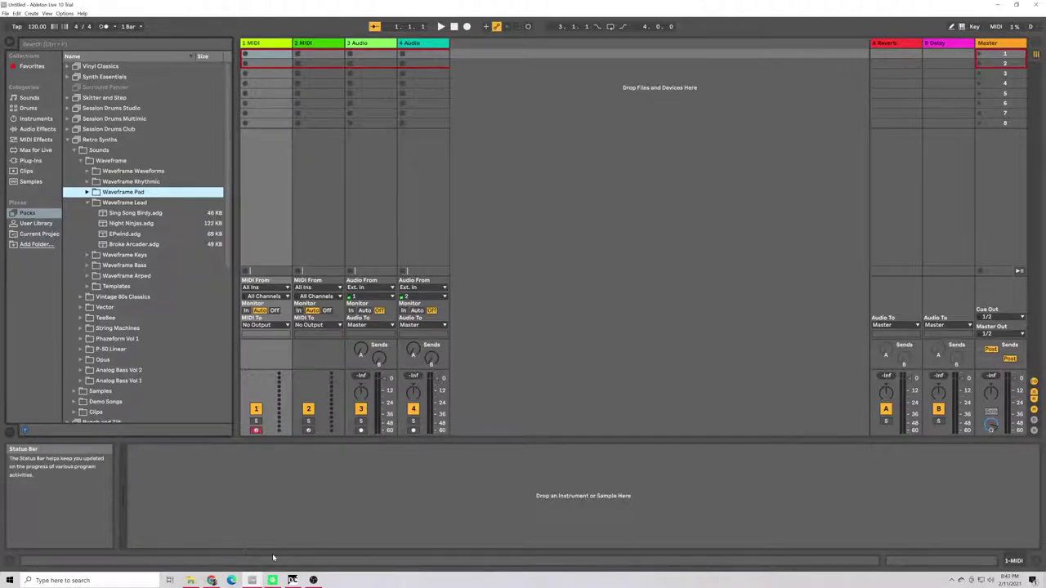
Step: Return to the Sounds category, look inside the Winds folder and collapse it again
{"action": "left_click", "coordinate": [39, 100]}
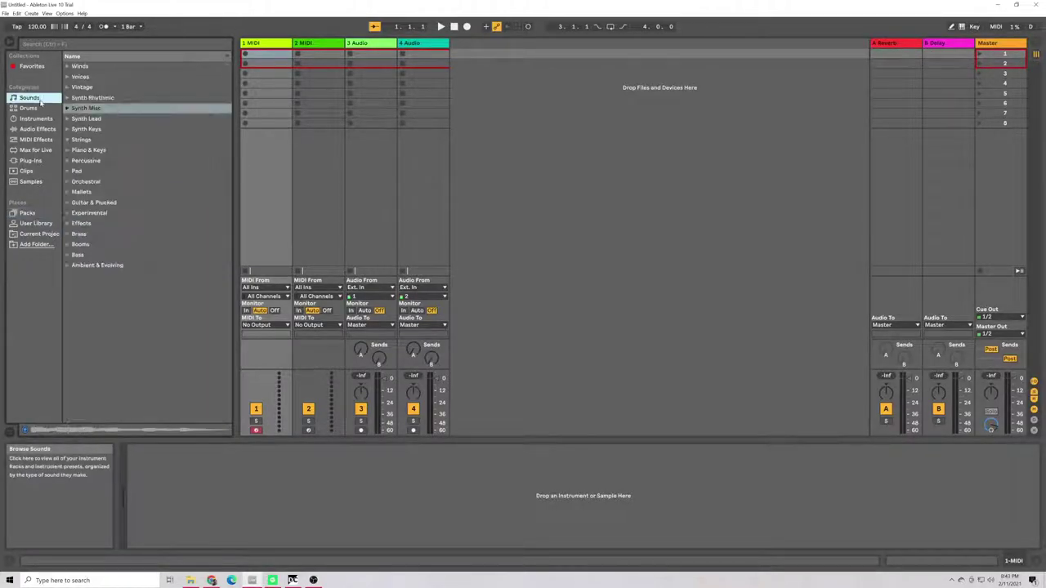
{"action": "left_click", "coordinate": [69, 66]}
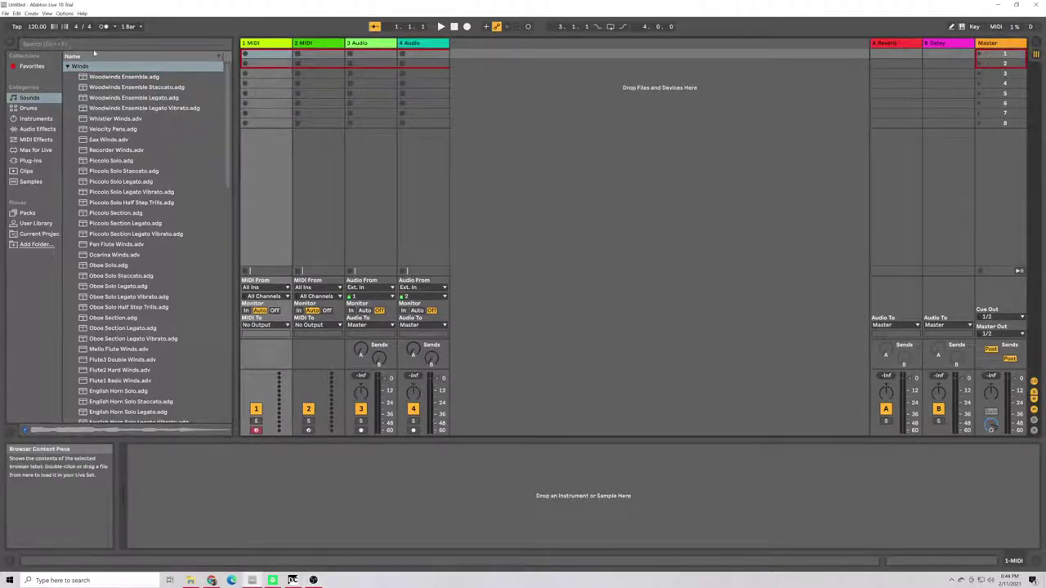
{"action": "left_click", "coordinate": [67, 66]}
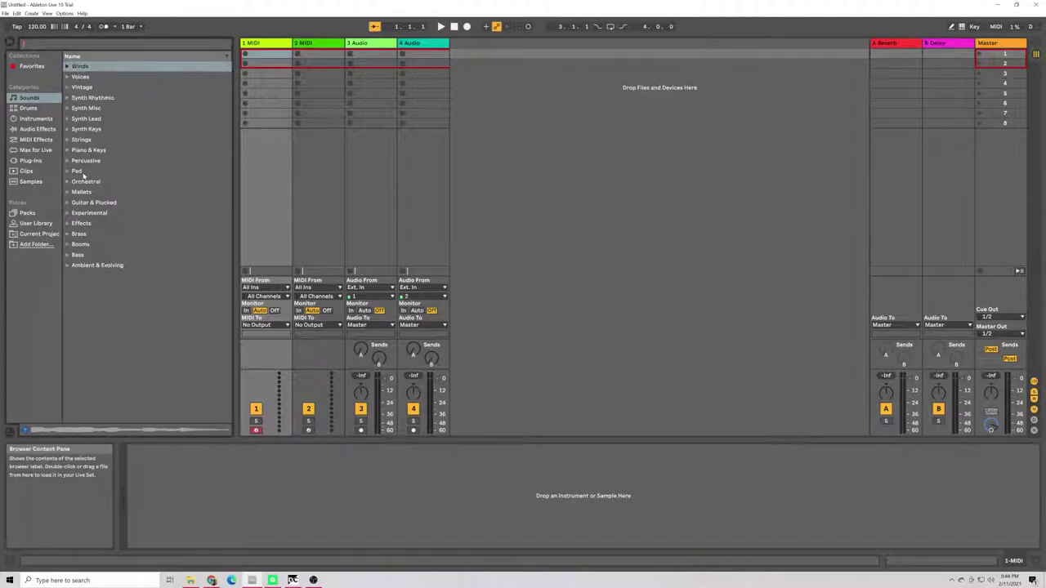
Step: Search the browser's Sounds category for strings
{"action": "type", "text": "SRING"}
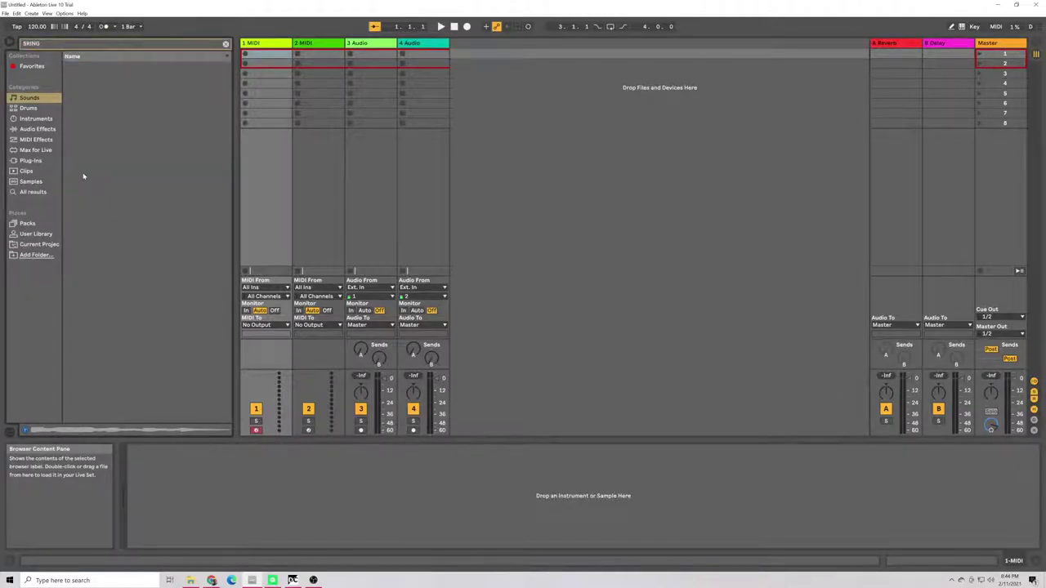
{"action": "key", "text": "BackSpace"}
{"action": "key", "text": "BackSpace"}
{"action": "key", "text": "BackSpace"}
{"action": "key", "text": "BackSpace"}
{"action": "type", "text": "stri"}
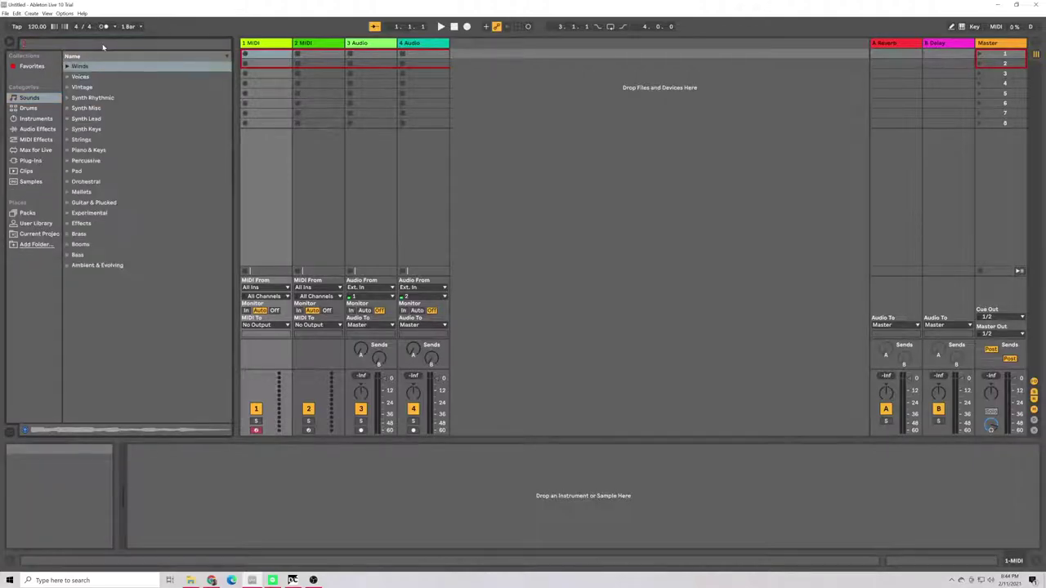
{"action": "type", "text": "ngs"}
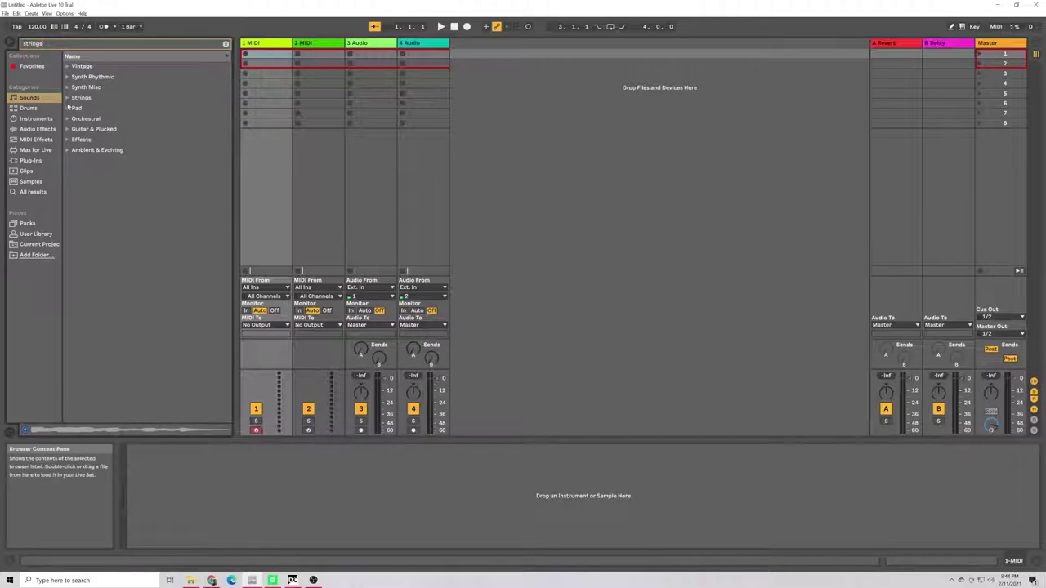
Step: Look through the Synth Rhythmic and Synth Misc search results and preview the Strings Basic.adv preset
{"action": "key", "text": "Down"}
{"action": "left_click", "coordinate": [80, 86]}
{"action": "left_click", "coordinate": [82, 76]}
{"action": "left_click", "coordinate": [90, 118]}
{"action": "left_click", "coordinate": [105, 160]}
{"action": "left_click", "coordinate": [82, 212]}
{"action": "left_click", "coordinate": [82, 222]}
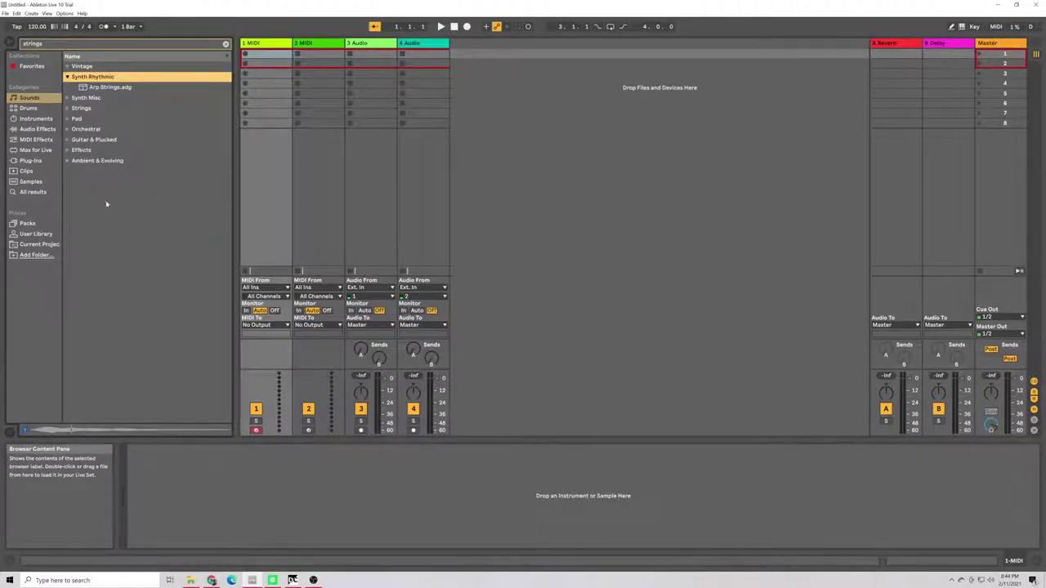
{"action": "left_click", "coordinate": [67, 99]}
{"action": "left_click", "coordinate": [81, 98]}
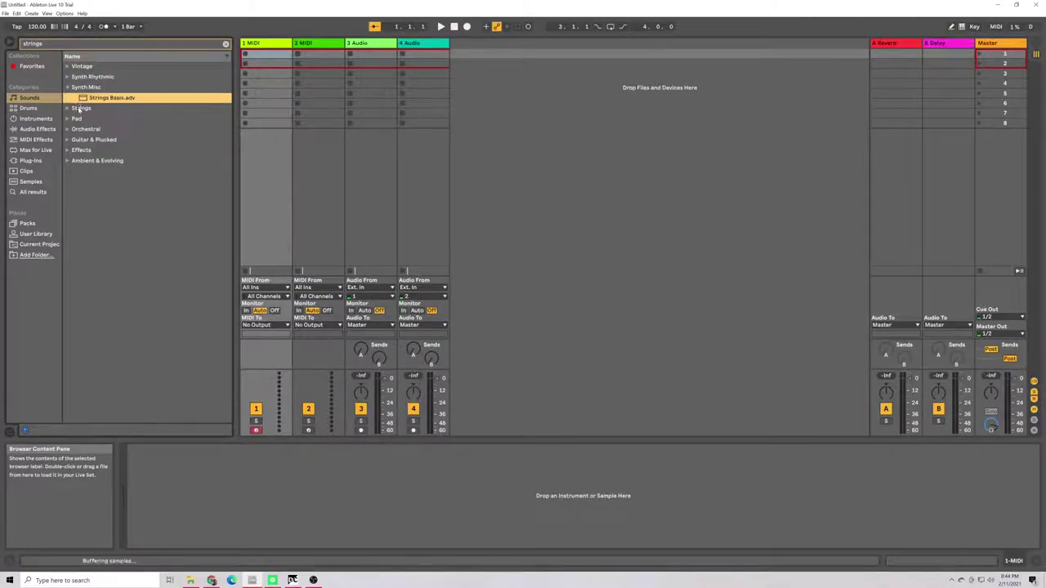
Step: Expand the Pad results and audition the string pad presets one after another down to Glass4 High Strings Pad.adv
{"action": "left_click", "coordinate": [76, 108]}
{"action": "left_click", "coordinate": [83, 118]}
{"action": "key", "text": "Down"}
{"action": "key", "text": "Down"}
{"action": "key", "text": "Down"}
{"action": "key", "text": "Down"}
{"action": "key", "text": "Down"}
{"action": "key", "text": "Down"}
{"action": "key", "text": "Down"}
{"action": "key", "text": "Down"}
{"action": "key", "text": "Down"}
{"action": "key", "text": "Down"}
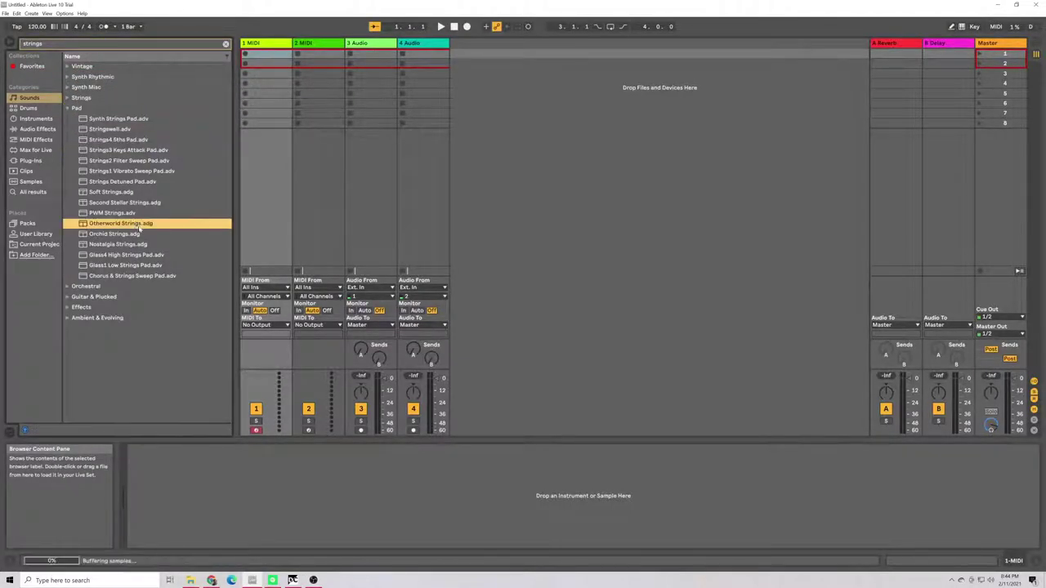
{"action": "key", "text": "Down"}
{"action": "key", "text": "Down"}
{"action": "key", "text": "Down"}
{"action": "left_click", "coordinate": [984, 580]}
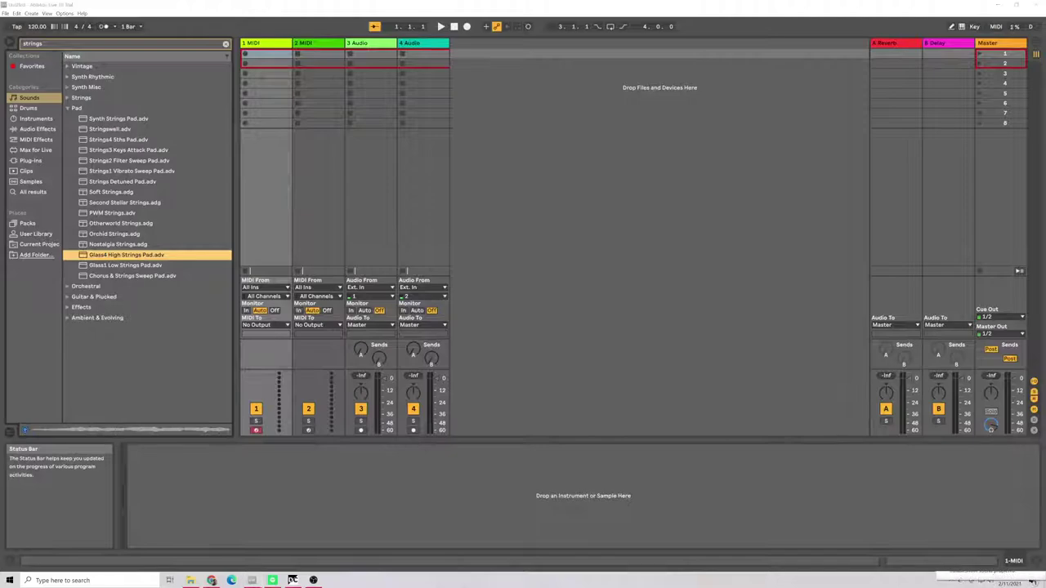
{"action": "key", "text": "Escape"}
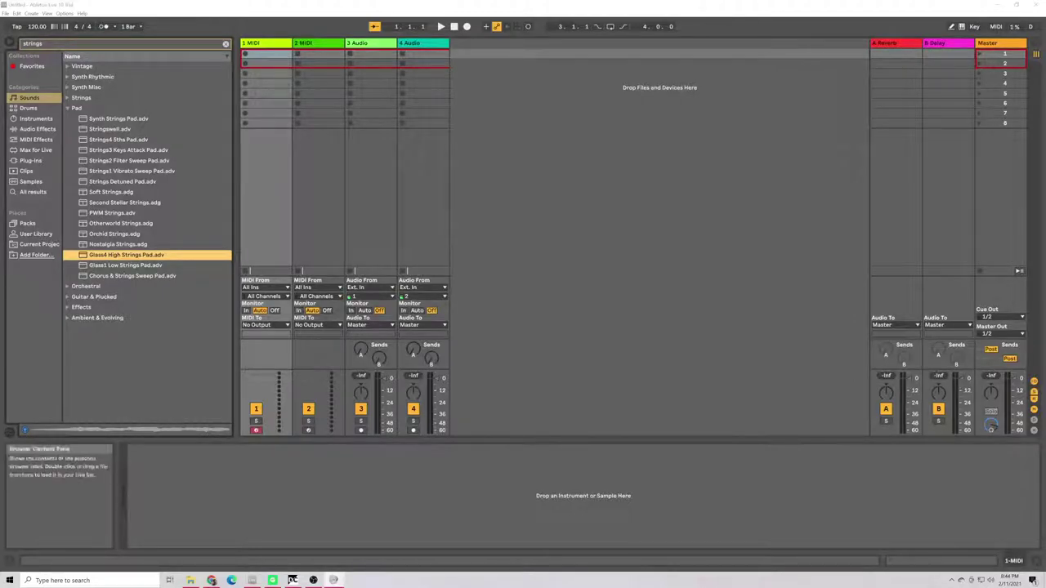
Step: Load the Nostalgia Strings.adg preset onto the first MIDI track and play it
{"action": "left_click", "coordinate": [96, 223]}
{"action": "left_click", "coordinate": [95, 244]}
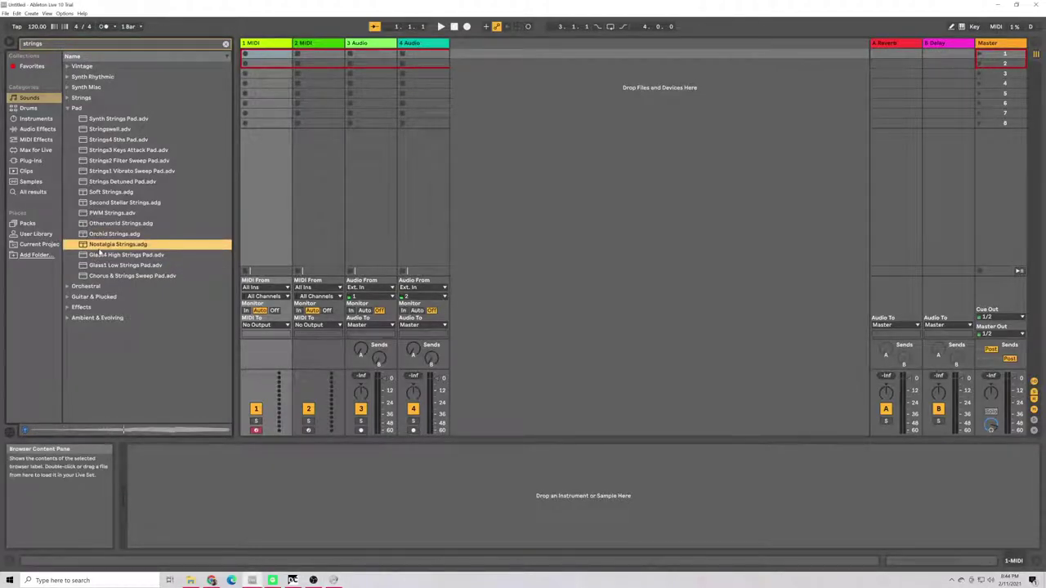
{"action": "double_click", "coordinate": [100, 245]}
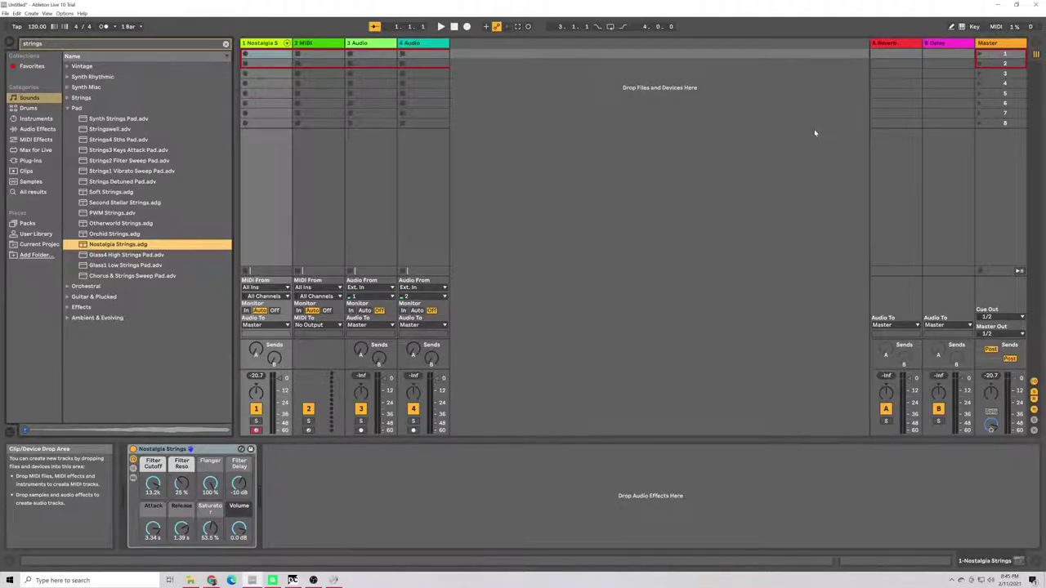
{"action": "key", "text": "a"}
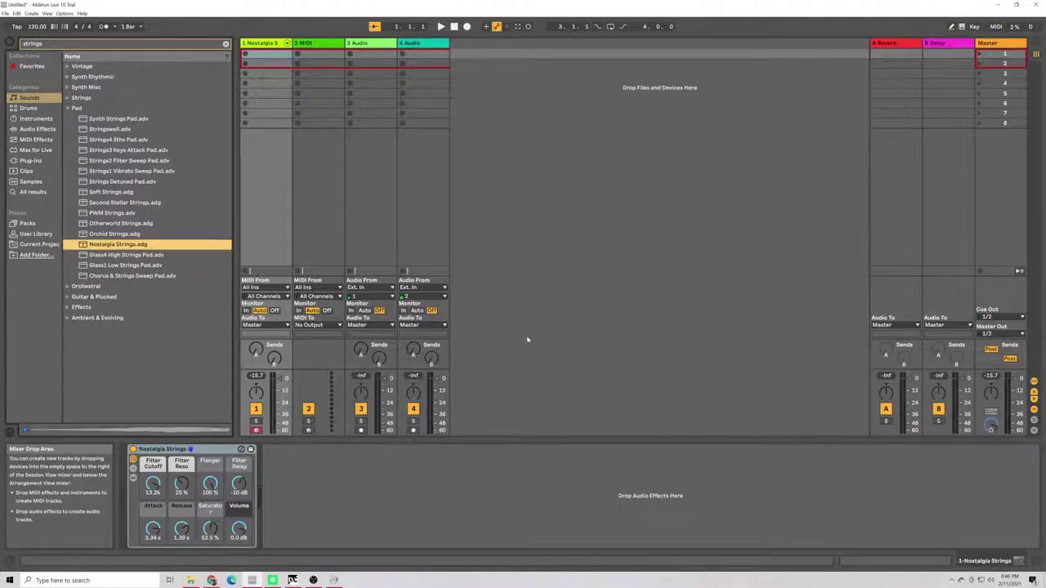
Step: Load the Strings Ensemble.adg preset from the Orchestral results onto the second MIDI track
{"action": "left_click", "coordinate": [311, 43]}
{"action": "left_click", "coordinate": [82, 306]}
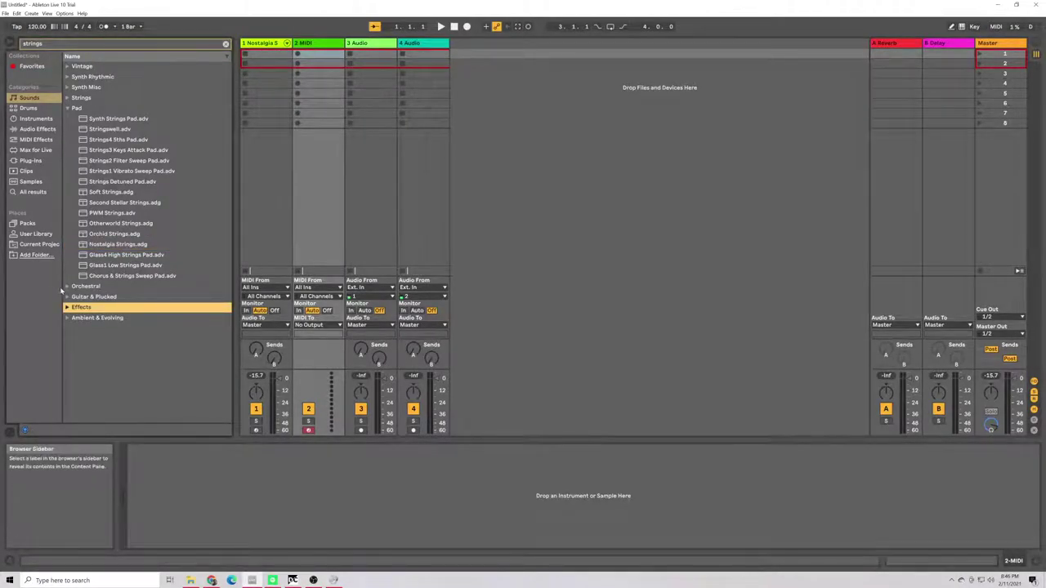
{"action": "left_click", "coordinate": [69, 287]}
{"action": "left_click", "coordinate": [167, 142]}
{"action": "left_click", "coordinate": [156, 130]}
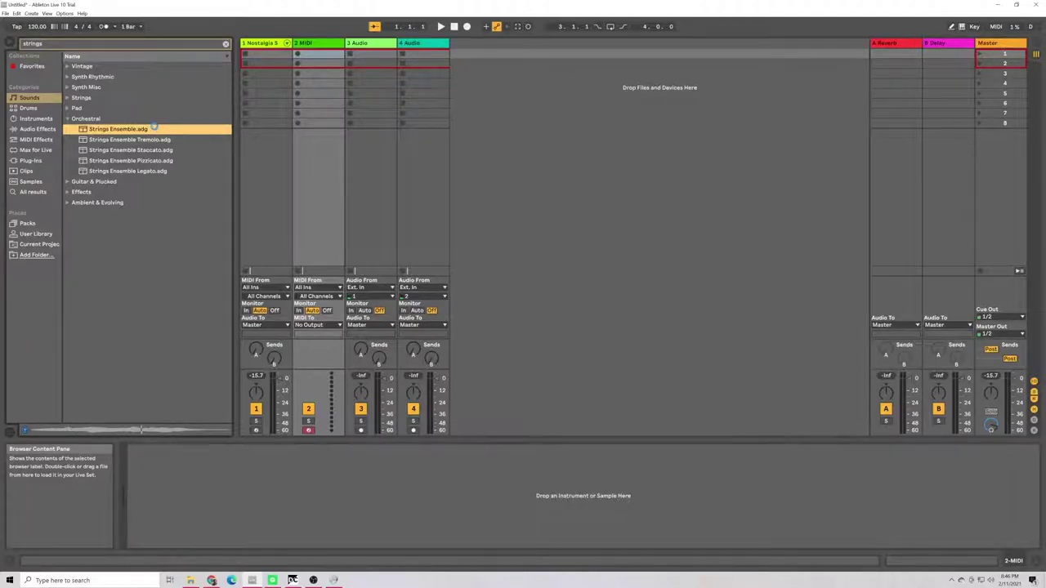
{"action": "double_click", "coordinate": [154, 128]}
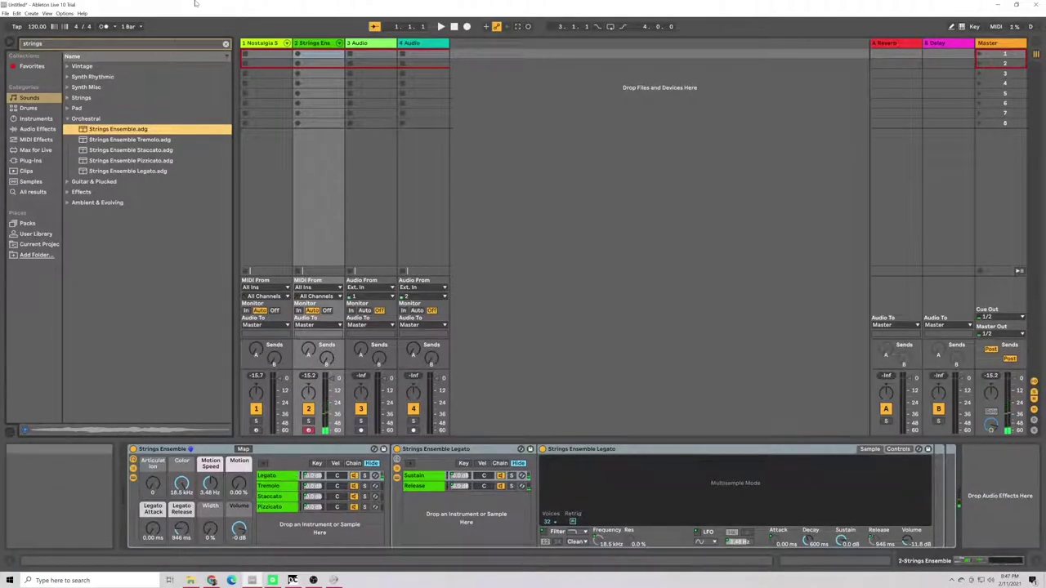
Step: Expand the Guitar & Plucked results and preview the Pipe Strings.adg preset
{"action": "left_click", "coordinate": [91, 181]}
{"action": "left_click", "coordinate": [111, 140]}
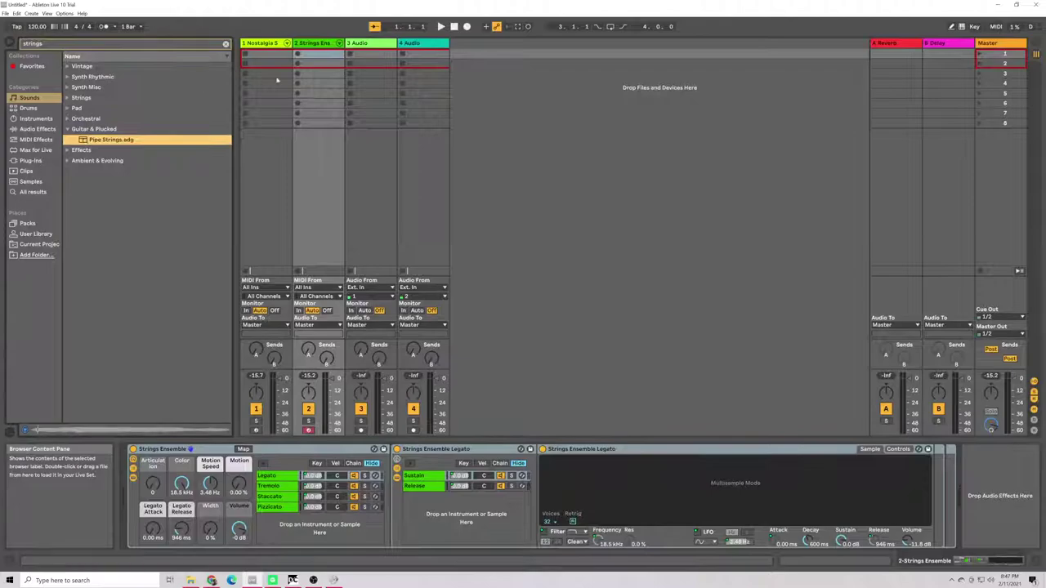
Step: Delete one of the audio tracks and insert a new MIDI track as track 4
{"action": "left_click", "coordinate": [351, 123]}
{"action": "right_click", "coordinate": [351, 123]}
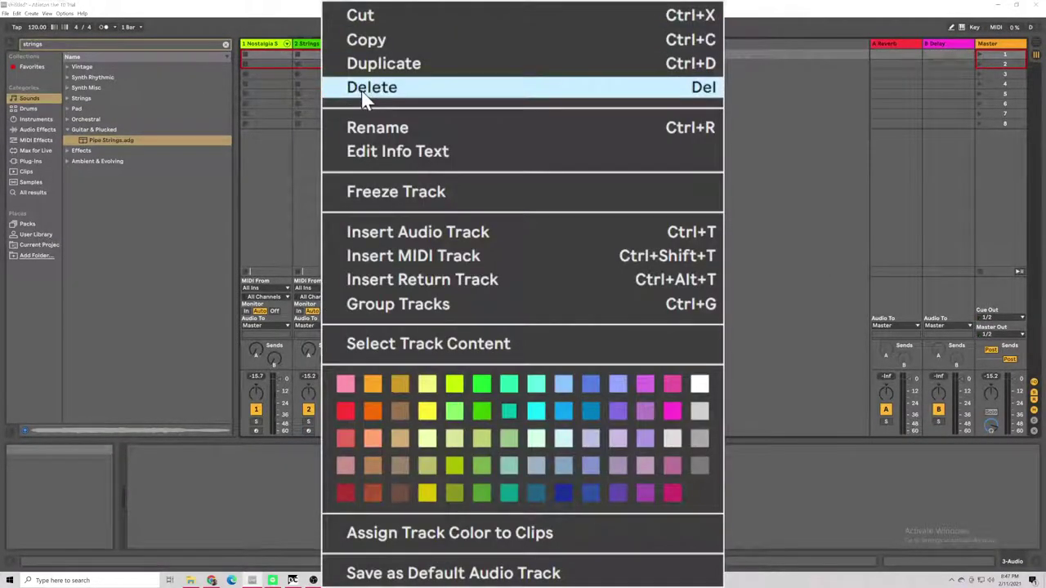
{"action": "left_click", "coordinate": [366, 90]}
{"action": "key", "text": "ctrl+z"}
{"action": "right_click", "coordinate": [400, 62]}
{"action": "left_click", "coordinate": [419, 75]}
{"action": "right_click", "coordinate": [404, 55]}
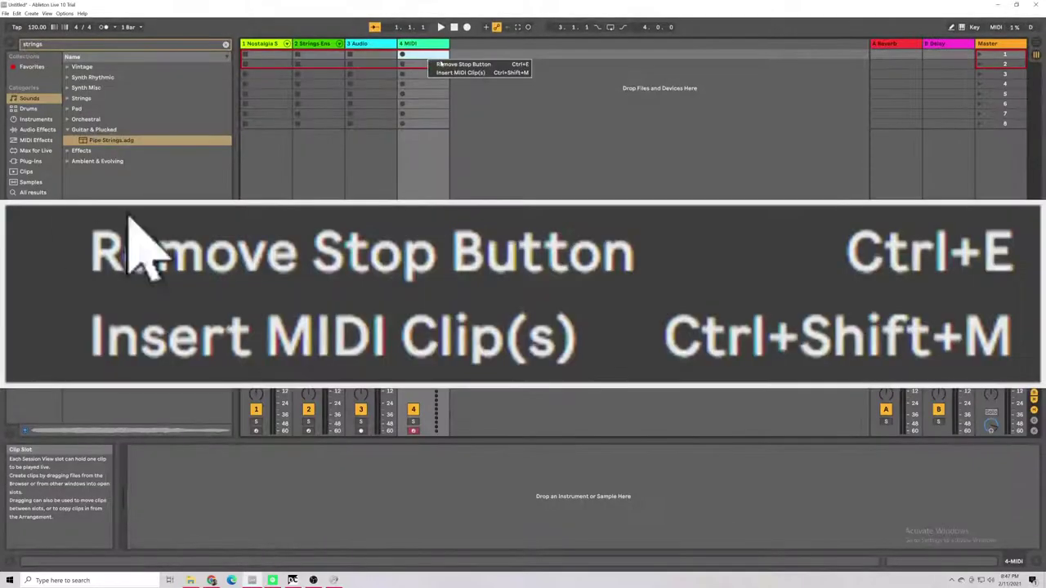
{"action": "left_click", "coordinate": [165, 174]}
Step: Load the Ambient Strings.adg preset from the Ambient & Evolving results onto the fourth track and clear the browser search
{"action": "left_click", "coordinate": [83, 161]}
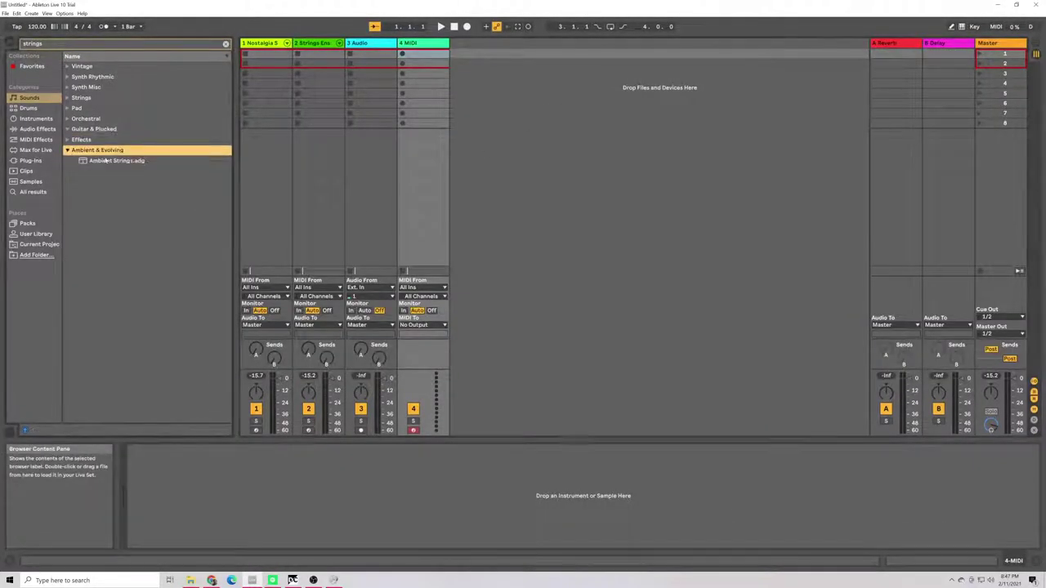
{"action": "left_click", "coordinate": [83, 161]}
{"action": "left_click", "coordinate": [76, 130]}
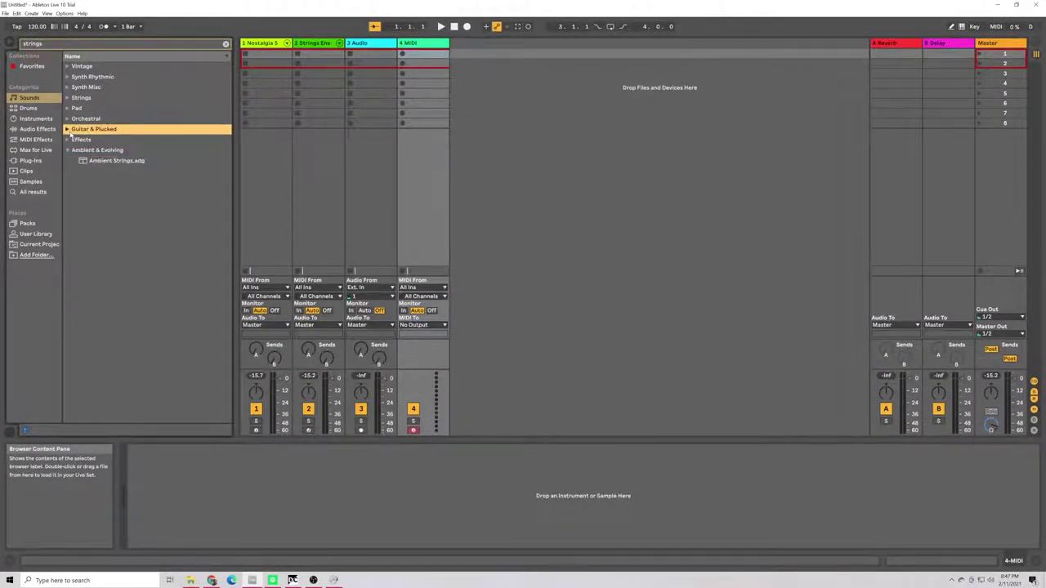
{"action": "left_click", "coordinate": [115, 161]}
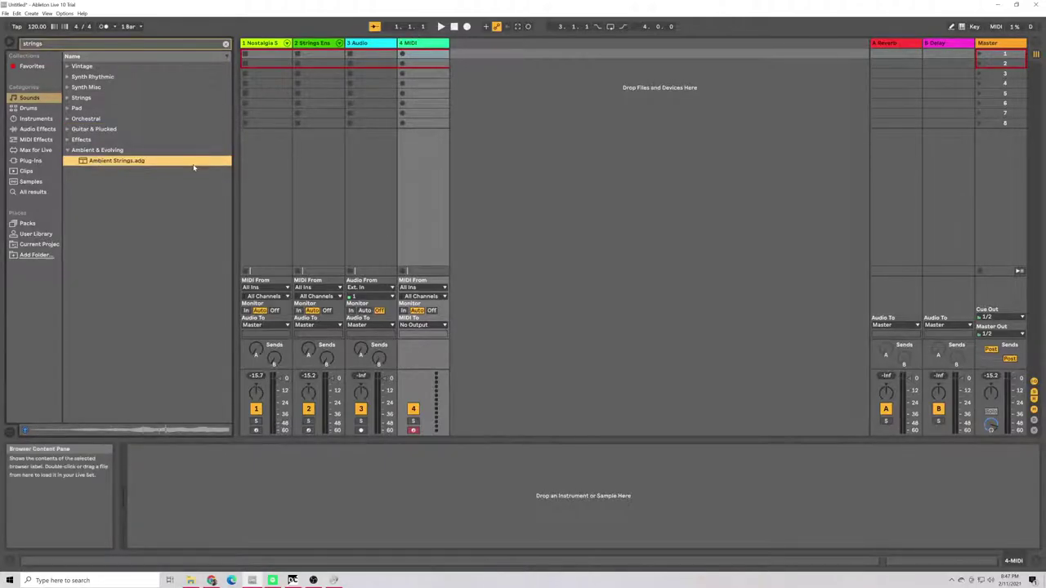
{"action": "left_click_drag", "start_coordinate": [194, 161], "coordinate": [368, 542]}
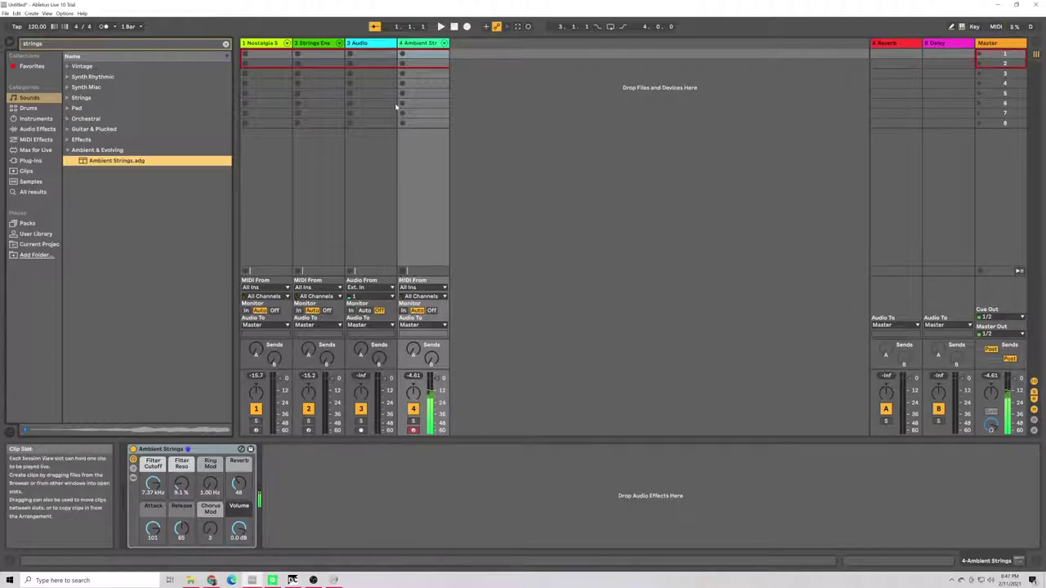
{"action": "left_click", "coordinate": [226, 43]}
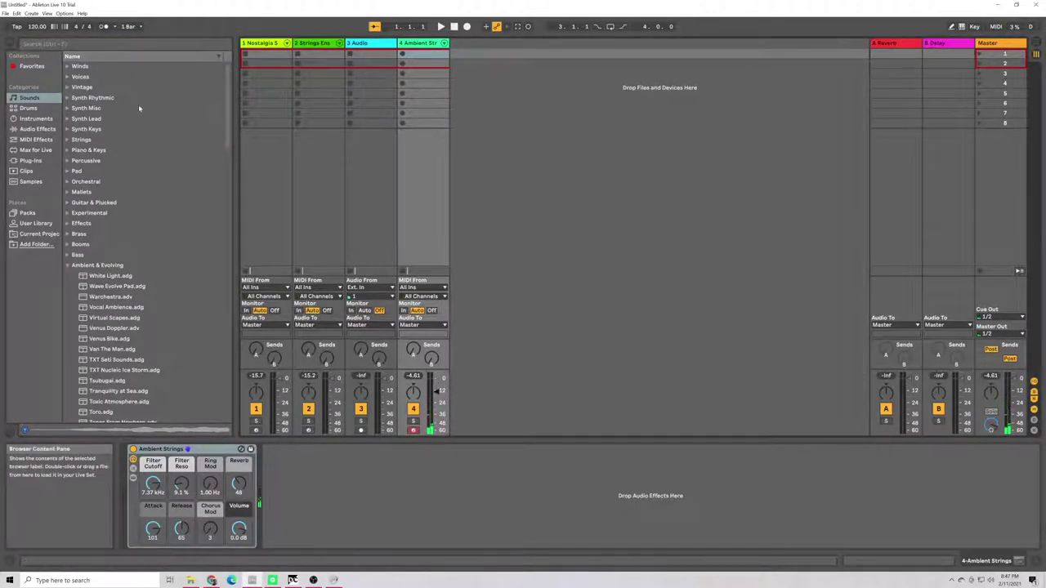
Step: Expand the Pad category in Sounds and preview several presets, including Synthetic String Pad.adg
{"action": "left_click", "coordinate": [35, 118]}
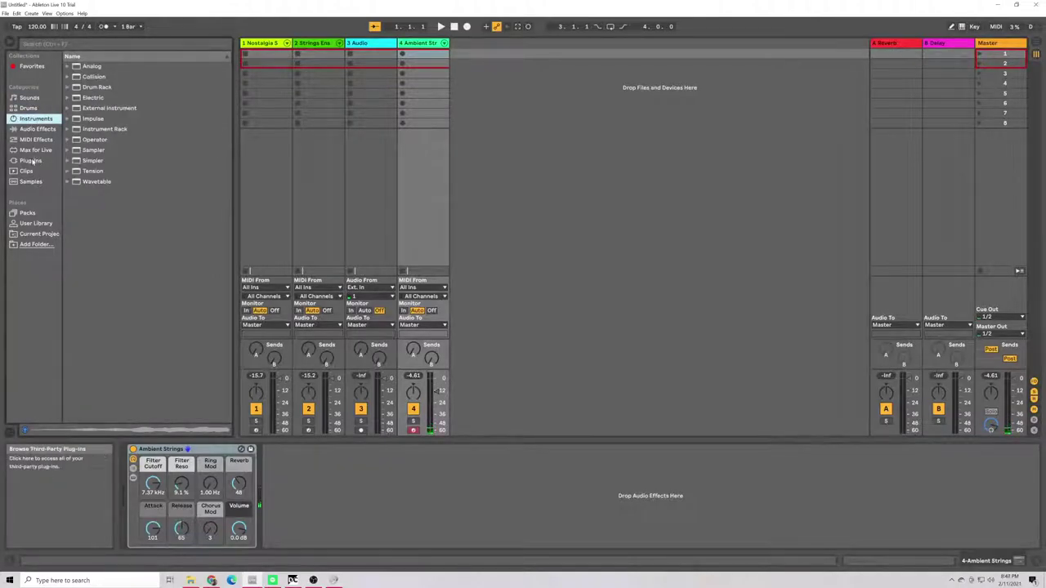
{"action": "left_click", "coordinate": [29, 97]}
{"action": "left_click", "coordinate": [64, 171]}
{"action": "left_click", "coordinate": [64, 171]}
{"action": "left_click", "coordinate": [118, 201]}
{"action": "left_click", "coordinate": [119, 234]}
{"action": "scroll", "coordinate": [121, 245], "scroll_direction": "down", "scroll_amount": 3}
{"action": "scroll", "coordinate": [120, 247], "scroll_direction": "down", "scroll_amount": 5}
{"action": "left_click", "coordinate": [118, 253]}
{"action": "scroll", "coordinate": [118, 253], "scroll_direction": "down", "scroll_amount": 2}
{"action": "left_click", "coordinate": [117, 250]}
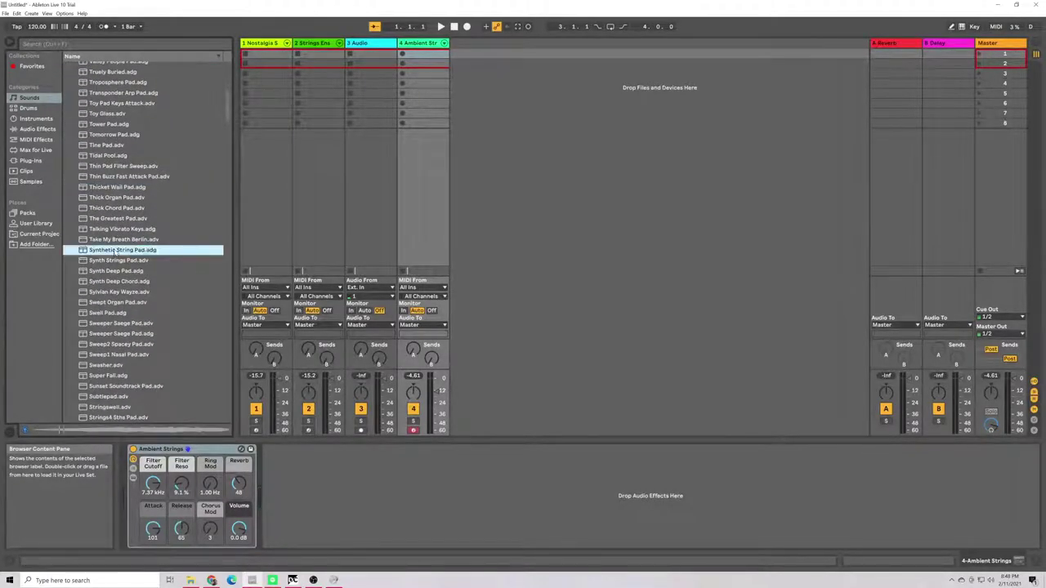
{"action": "scroll", "coordinate": [117, 250], "scroll_direction": "down", "scroll_amount": 3}
{"action": "left_click", "coordinate": [117, 250]}
Step: Insert a MIDI track as track 5 and load the Synth Strings Pad.adv preset onto it
{"action": "left_click", "coordinate": [119, 207]}
{"action": "right_click", "coordinate": [121, 210]}
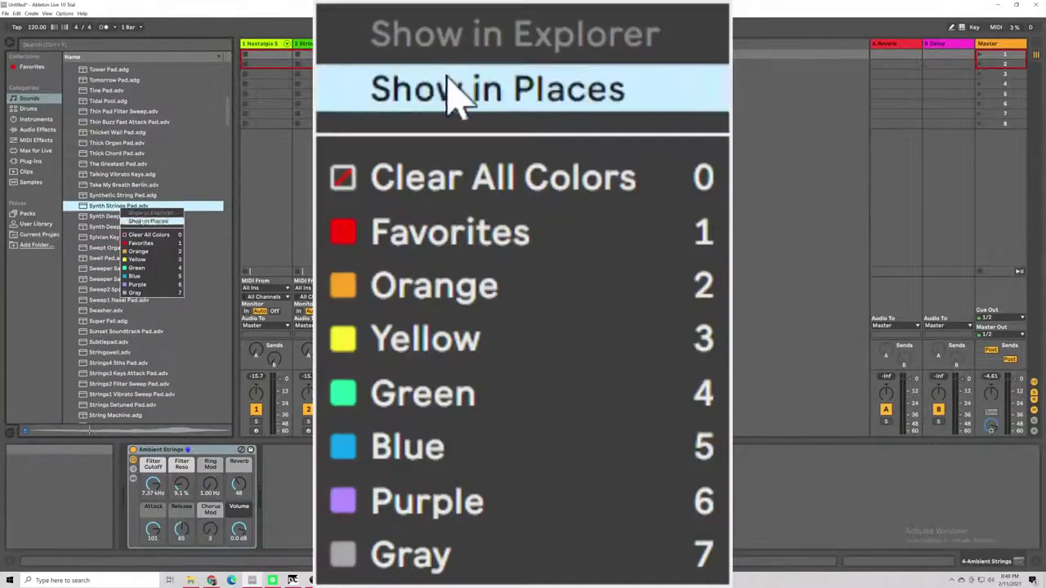
{"action": "left_click", "coordinate": [31, 13]}
{"action": "left_click", "coordinate": [51, 32]}
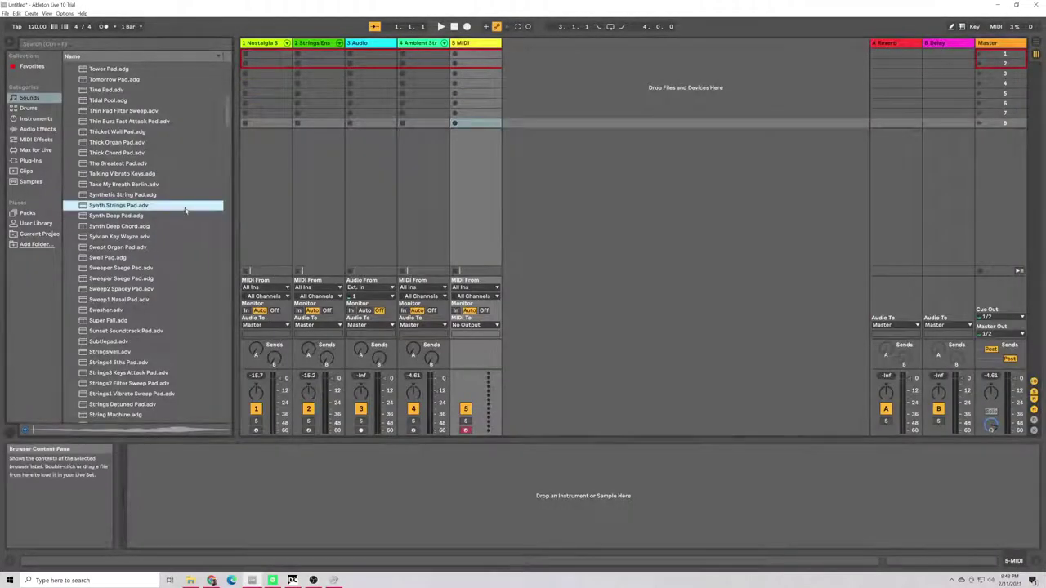
{"action": "double_click", "coordinate": [187, 213]}
Step: Preview the Sunset Soundtrack Pad.adv and Strings2 Filter Sweep Pad.adv presets in the Pad category
{"action": "left_click", "coordinate": [152, 332]}
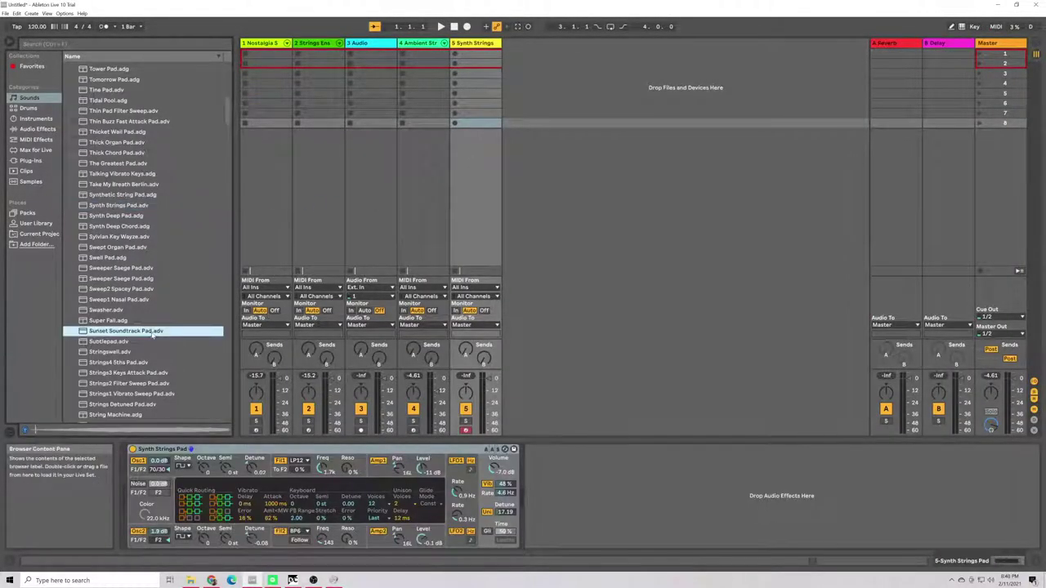
{"action": "scroll", "coordinate": [219, 147], "scroll_direction": "down", "scroll_amount": 4}
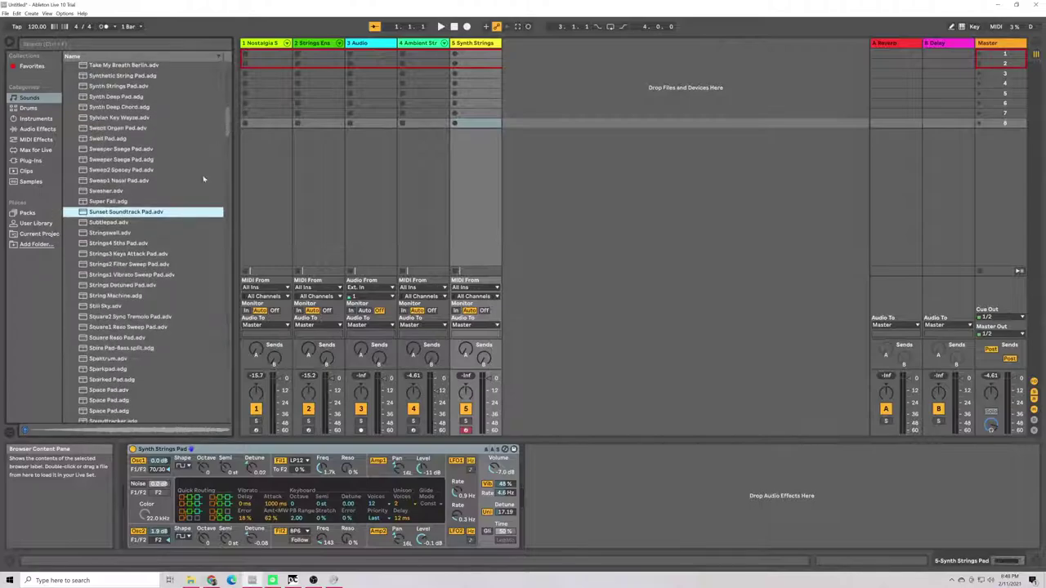
{"action": "left_click", "coordinate": [147, 264]}
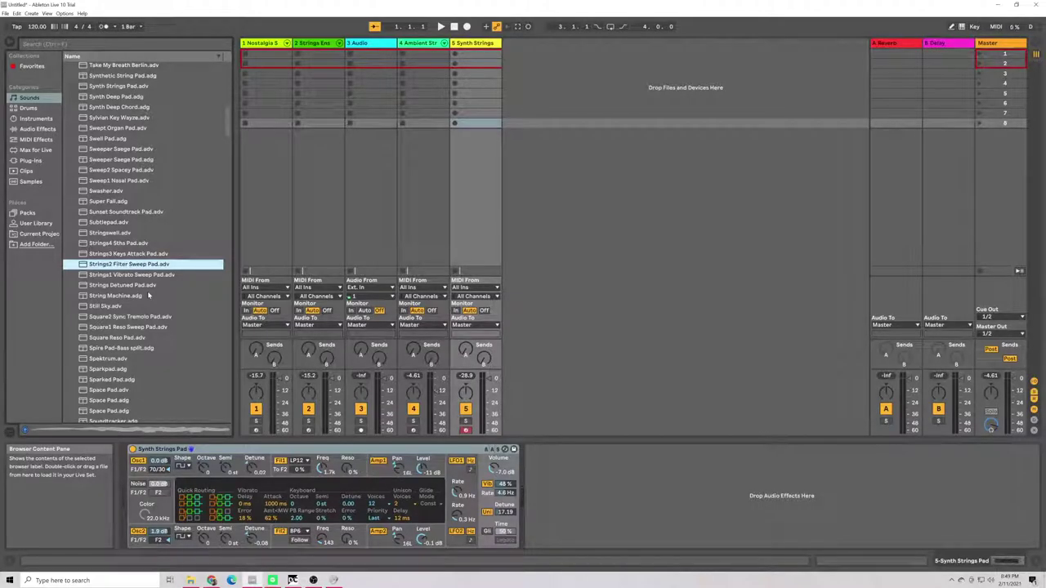
Step: Add an audio track and a MIDI track as tracks 6 and 7, and load the Noise Slow Sweep Pad preset onto track 7
{"action": "key", "text": "ctrl+t"}
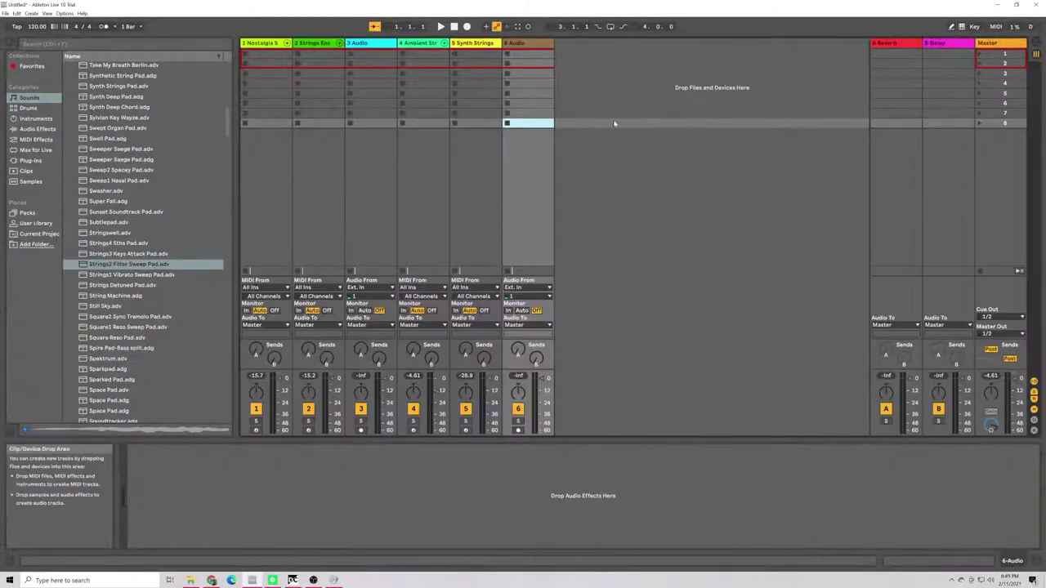
{"action": "key", "text": "ctrl+shift+t"}
{"action": "left_click", "coordinate": [131, 360]}
{"action": "left_click", "coordinate": [148, 391]}
{"action": "left_click", "coordinate": [149, 411]}
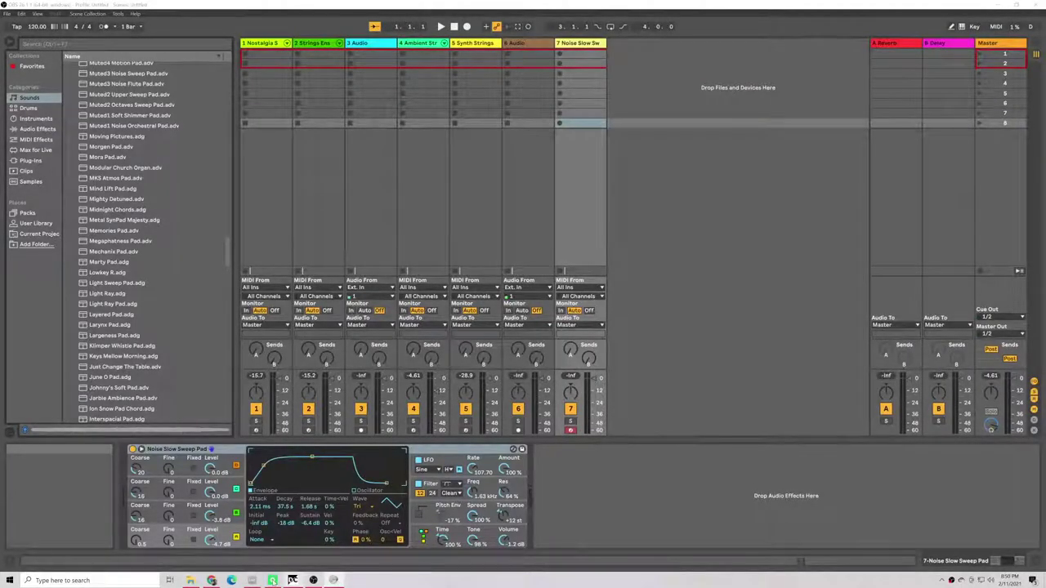
{"action": "left_click", "coordinate": [293, 580]}
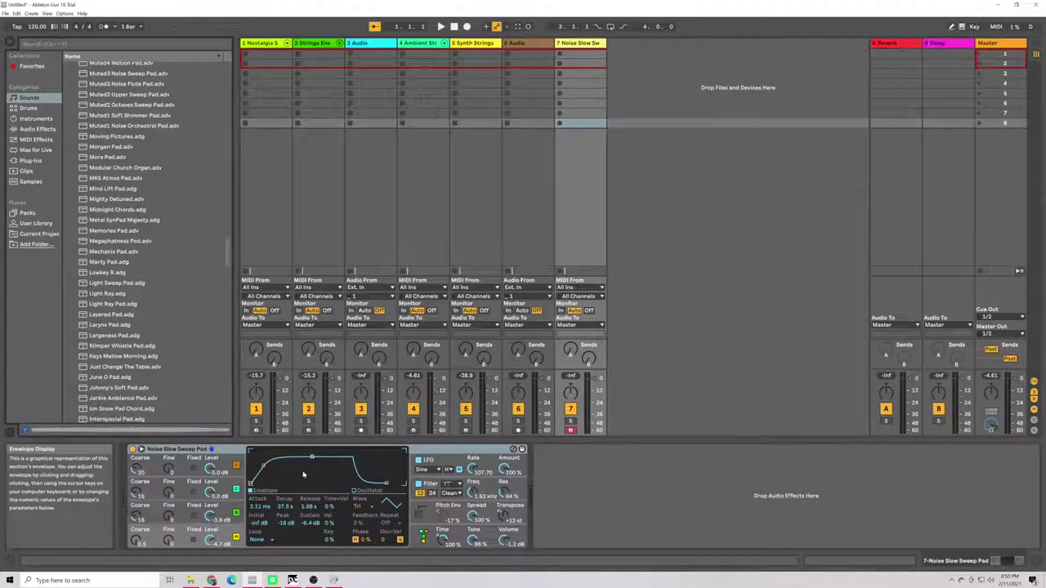
{"action": "key", "text": "a"}
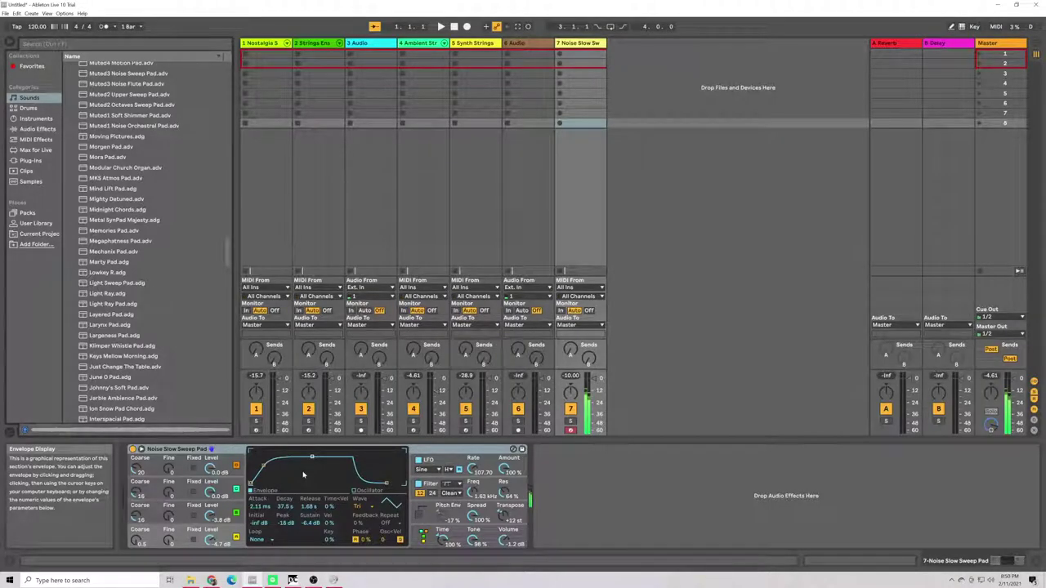
Step: Preview further pad presets such as Ion Snow Pad Chord.adg, Interspacial Pad.adg and Iceflow Shush.adg
{"action": "left_click", "coordinate": [147, 356]}
{"action": "left_click", "coordinate": [163, 409]}
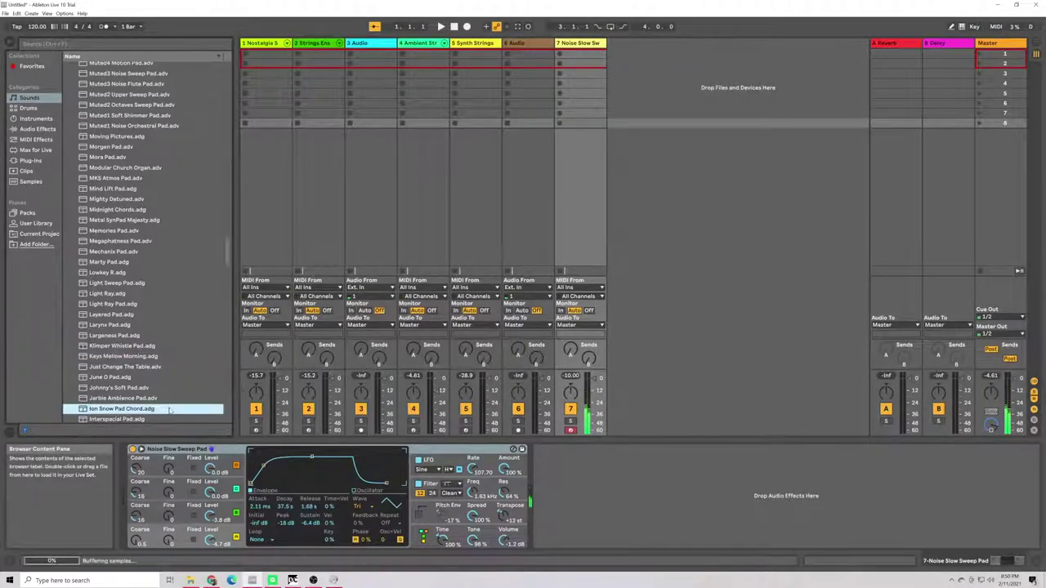
{"action": "scroll", "coordinate": [174, 398], "scroll_direction": "down", "scroll_amount": 2}
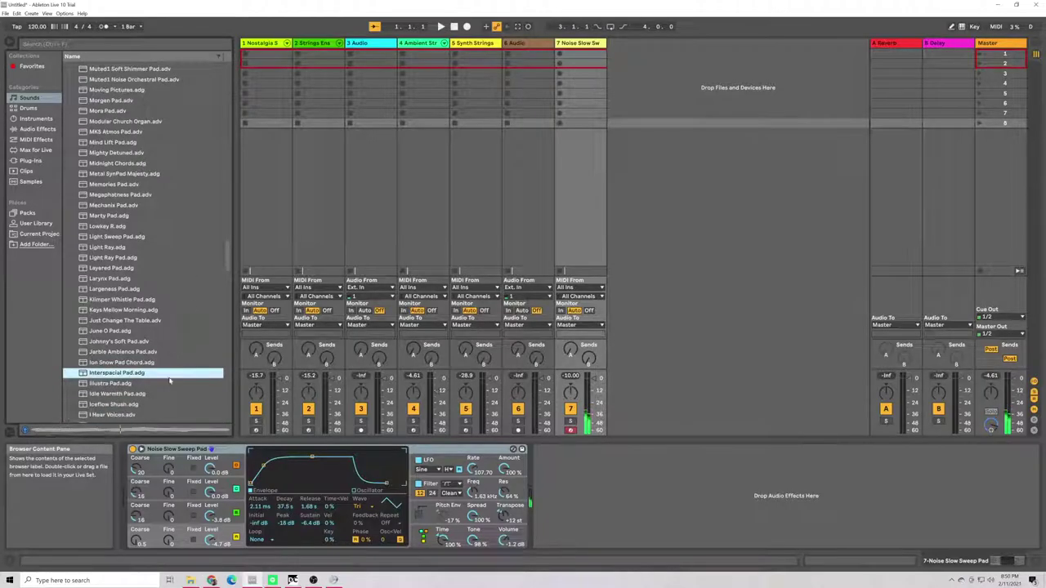
{"action": "left_click", "coordinate": [164, 404]}
{"action": "scroll", "coordinate": [163, 376], "scroll_direction": "up", "scroll_amount": 2}
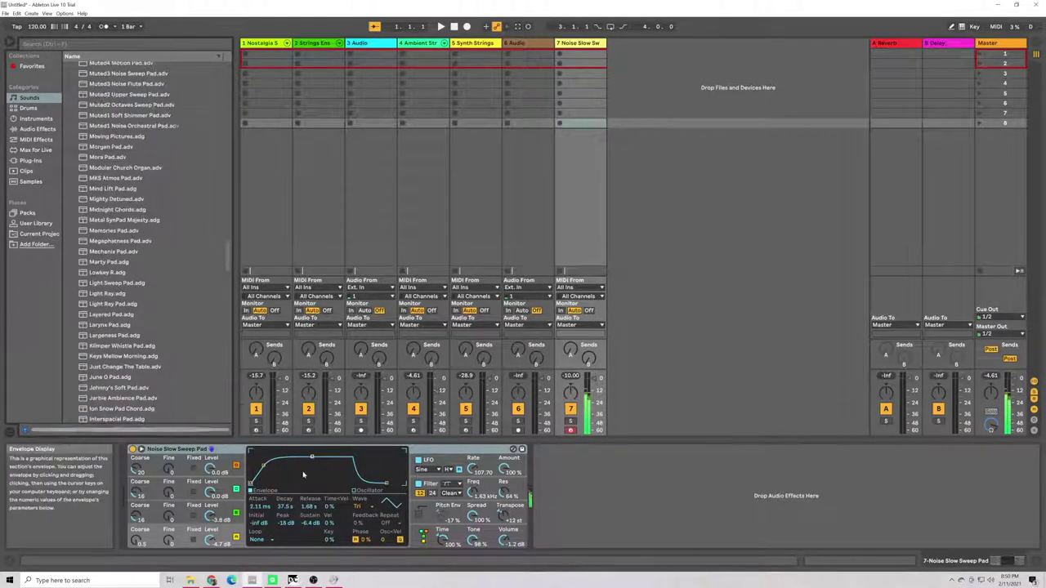
{"action": "scroll", "coordinate": [172, 376], "scroll_direction": "down", "scroll_amount": 2}
{"action": "left_click", "coordinate": [168, 358]}
{"action": "scroll", "coordinate": [167, 357], "scroll_direction": "up", "scroll_amount": 2}
{"action": "scroll", "coordinate": [169, 381], "scroll_direction": "down", "scroll_amount": 2}
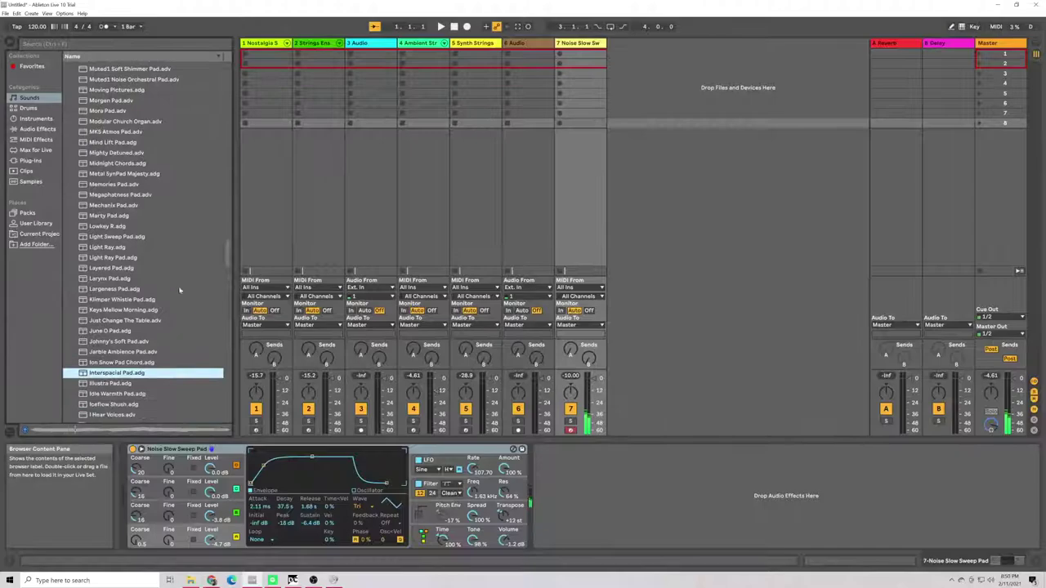
{"action": "left_click", "coordinate": [164, 405]}
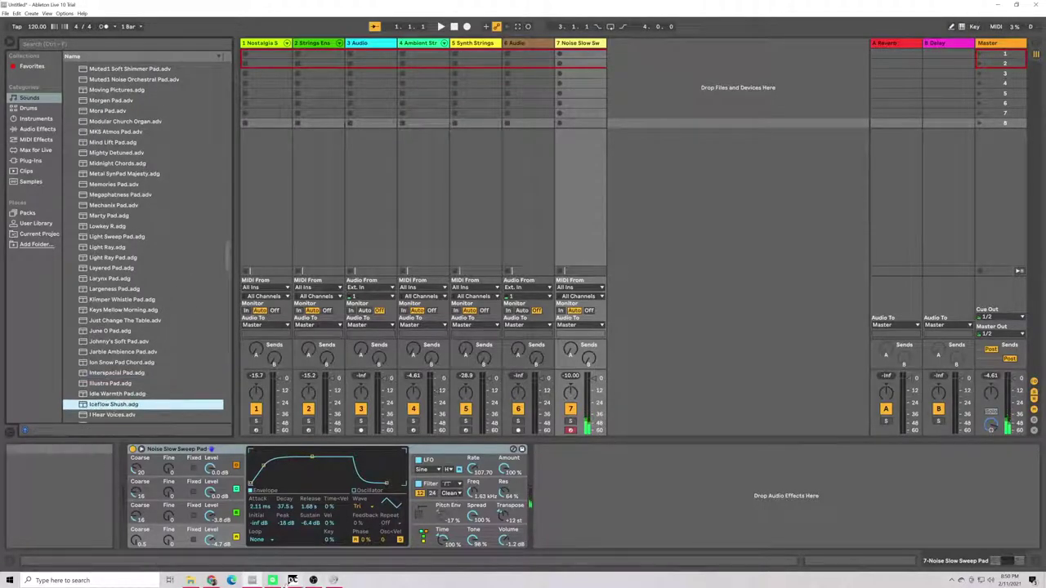
Step: Minimize the web browser and recording windows and launch the Splice desktop app
{"action": "left_click", "coordinate": [211, 580]}
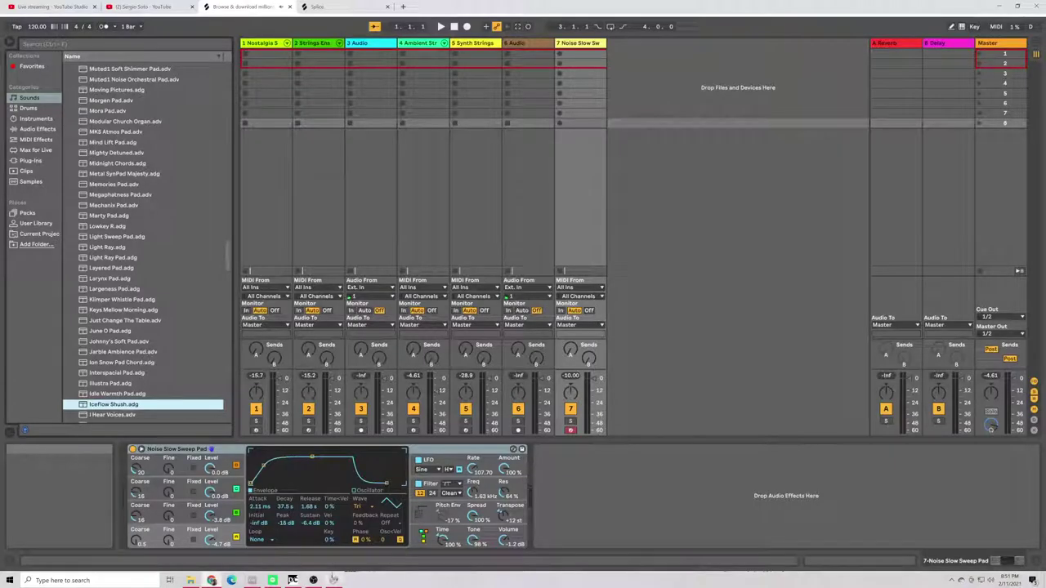
{"action": "left_click", "coordinate": [999, 5]}
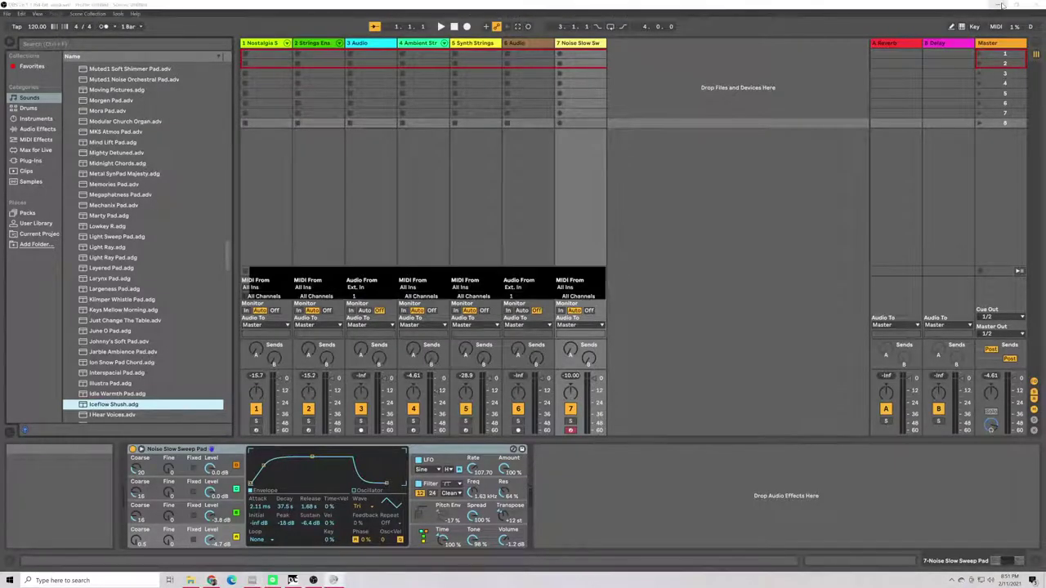
{"action": "left_click", "coordinate": [1001, 6]}
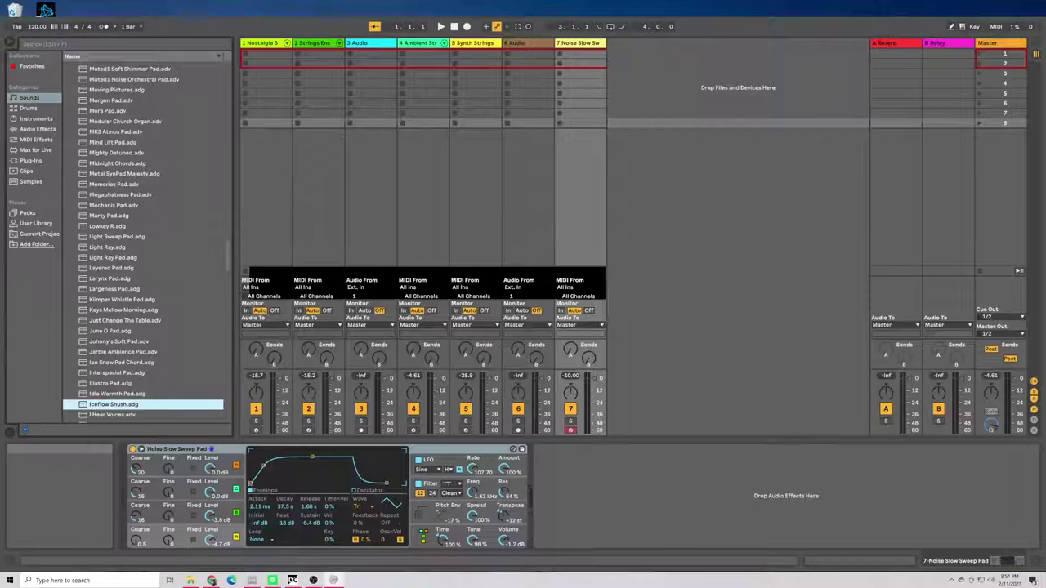
{"action": "left_click", "coordinate": [35, 580]}
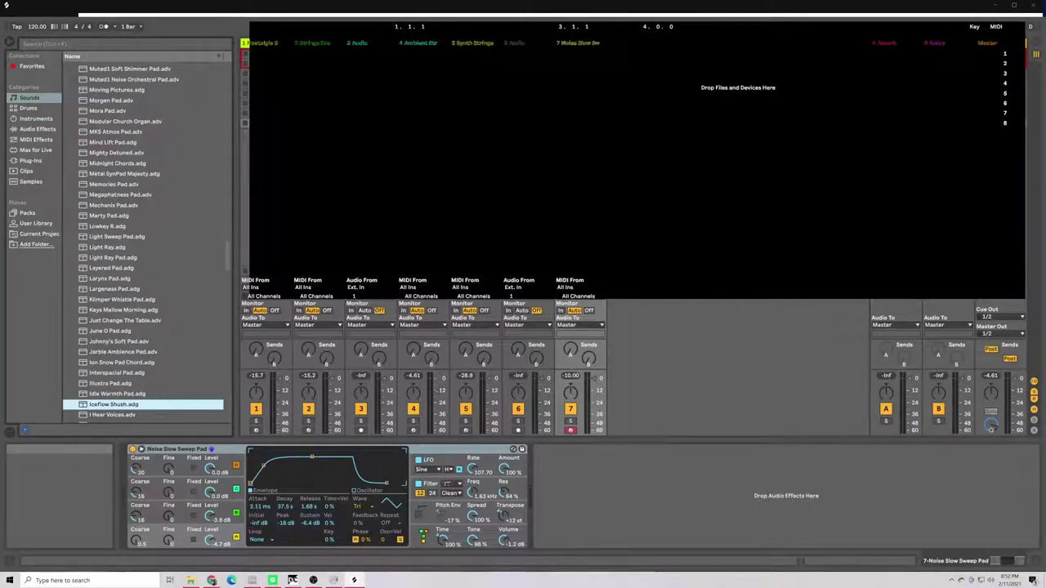
Step: Bring the LENNO atmosphere arcade C v2 and utopia F# v2 samples from Splice into Ableton Live as audio tracks 8 and 9
{"action": "left_click", "coordinate": [292, 581]}
{"action": "left_click_drag", "start_coordinate": [593, 68], "coordinate": [627, 54]}
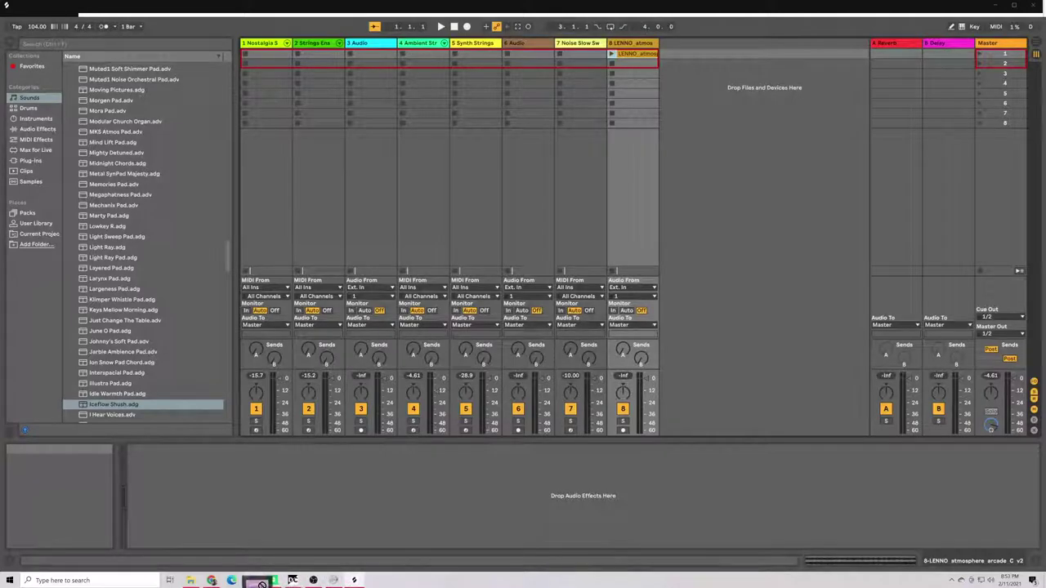
{"action": "left_click_drag", "start_coordinate": [666, 136], "coordinate": [663, 54]}
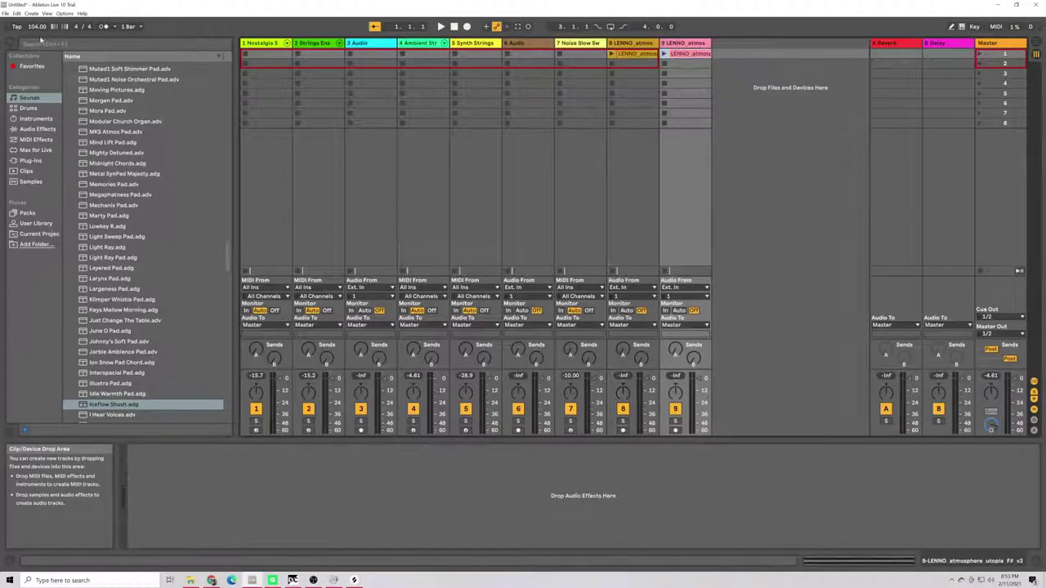
Step: Play the LENNO arcade and utopia atmosphere clips together and mute track 8
{"action": "left_click", "coordinate": [650, 54]}
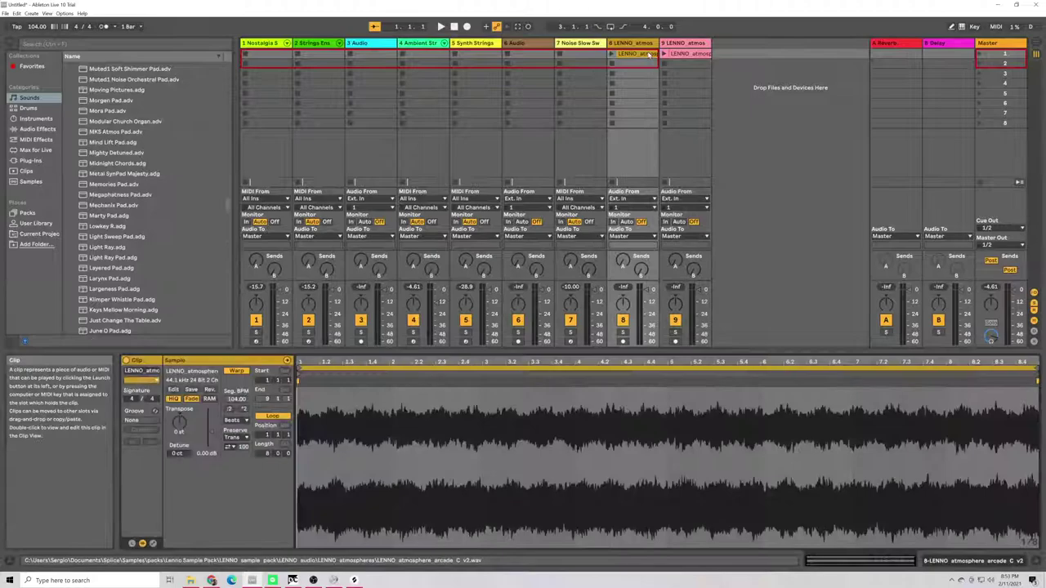
{"action": "left_click", "coordinate": [660, 144]}
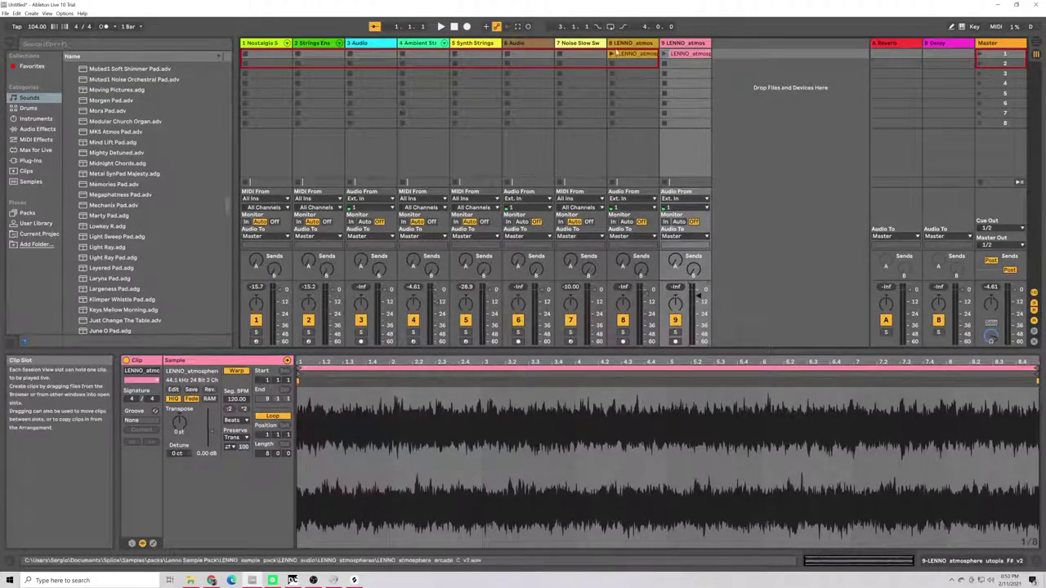
{"action": "key", "text": "space"}
{"action": "left_click_drag", "start_coordinate": [644, 298], "coordinate": [649, 304]}
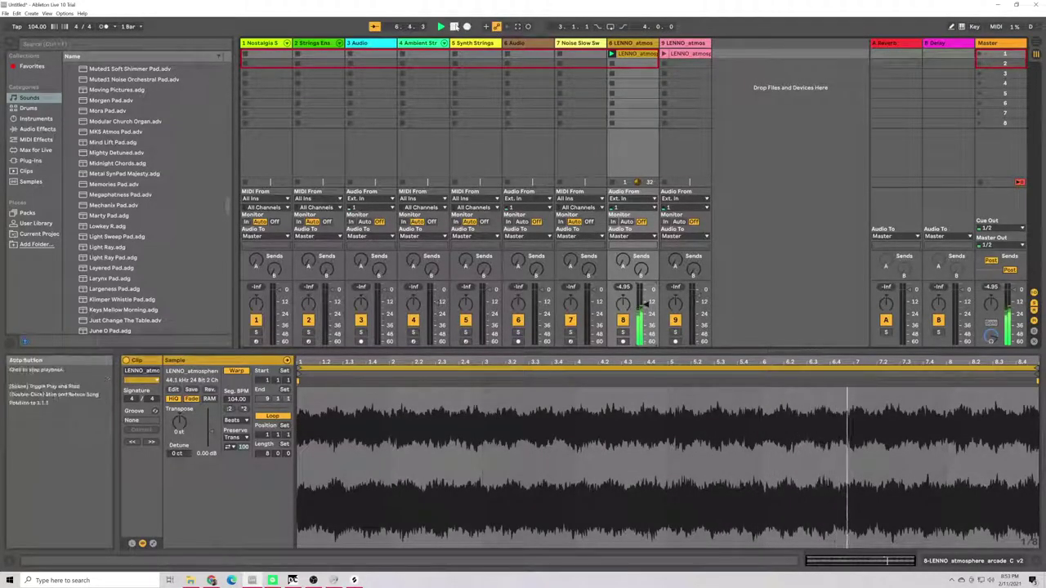
{"action": "left_click", "coordinate": [665, 54]}
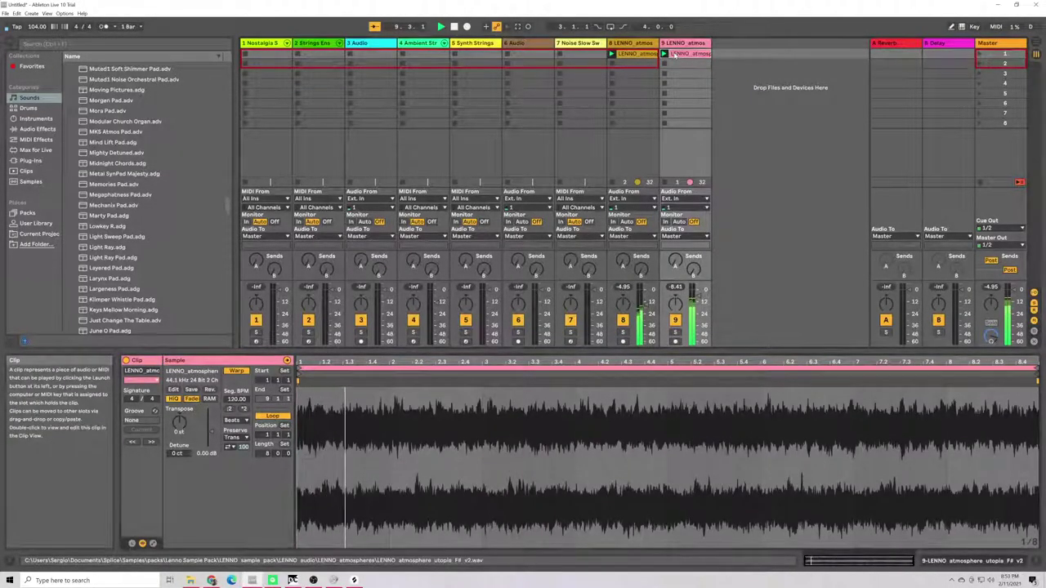
{"action": "left_click", "coordinate": [627, 325]}
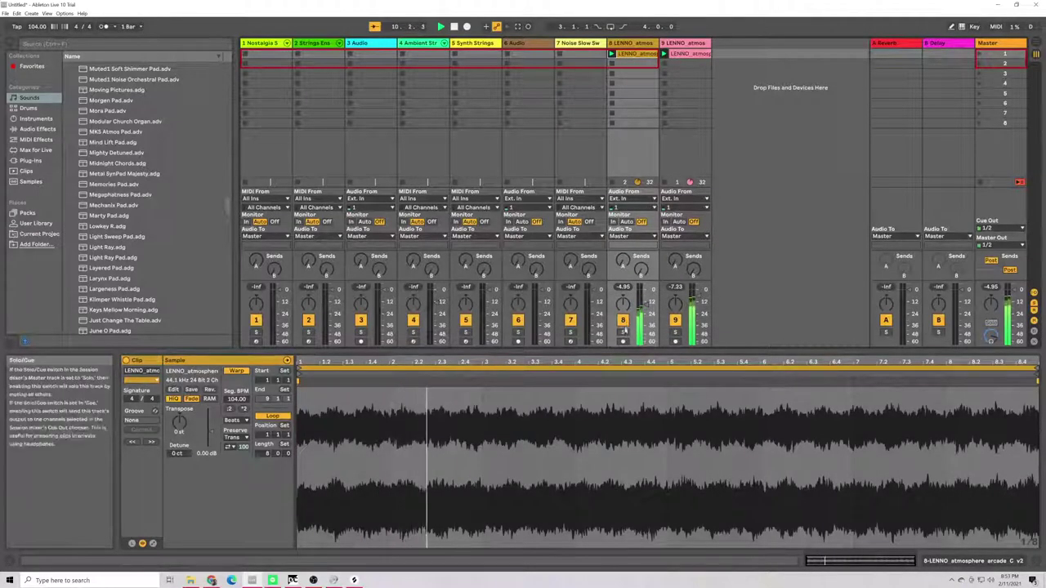
{"action": "left_click", "coordinate": [135, 47]}
{"action": "type", "text": "a"}
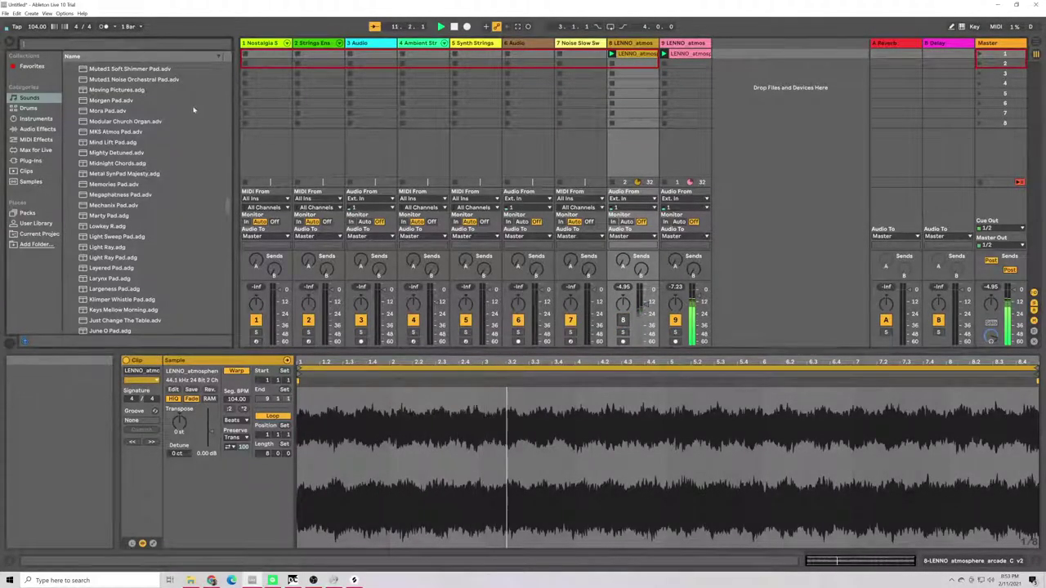
{"action": "key", "text": "BackSpace"}
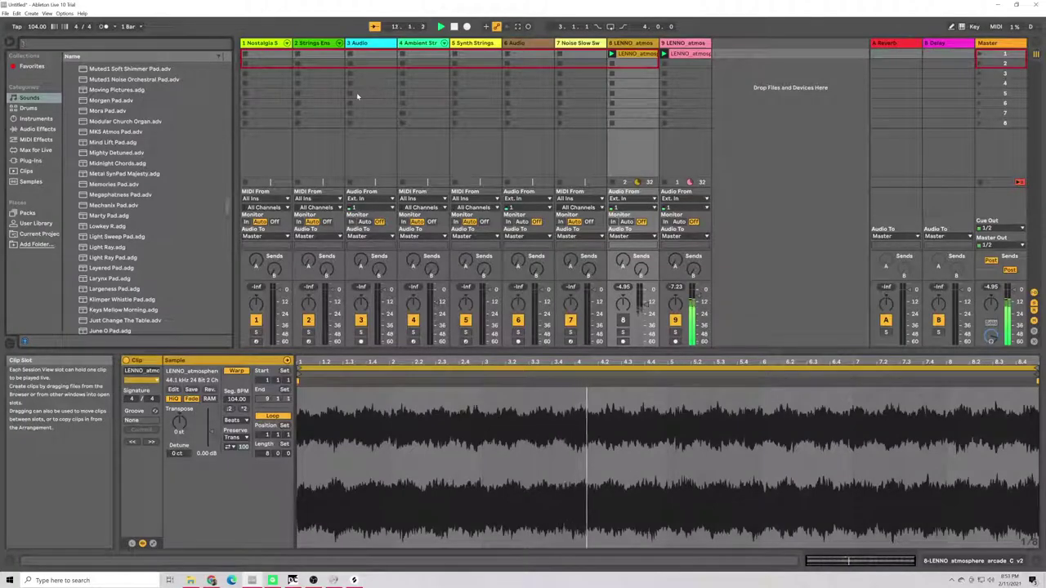
{"action": "type", "text": "audio f"}
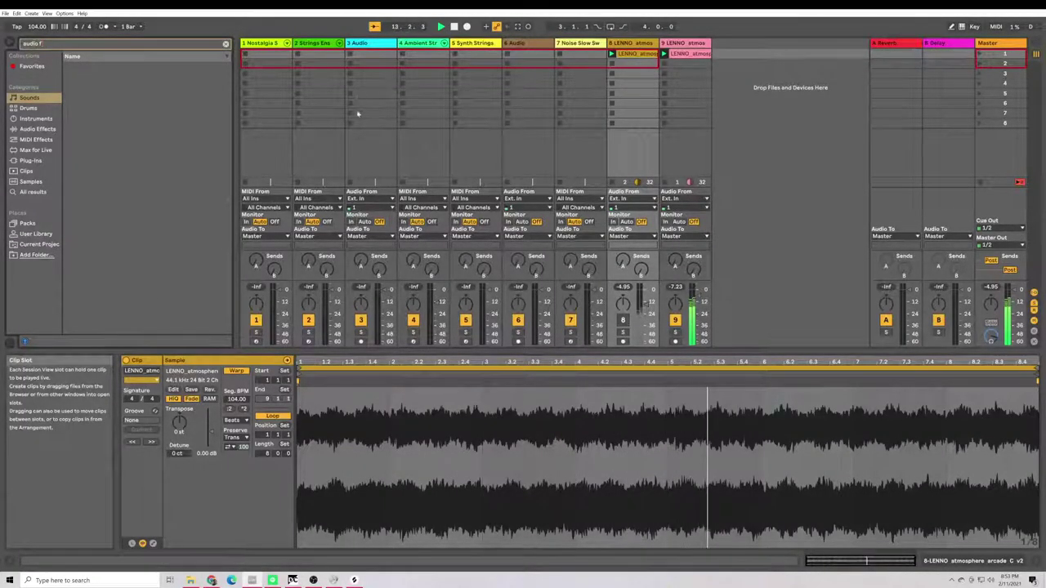
{"action": "key", "text": "F11"}
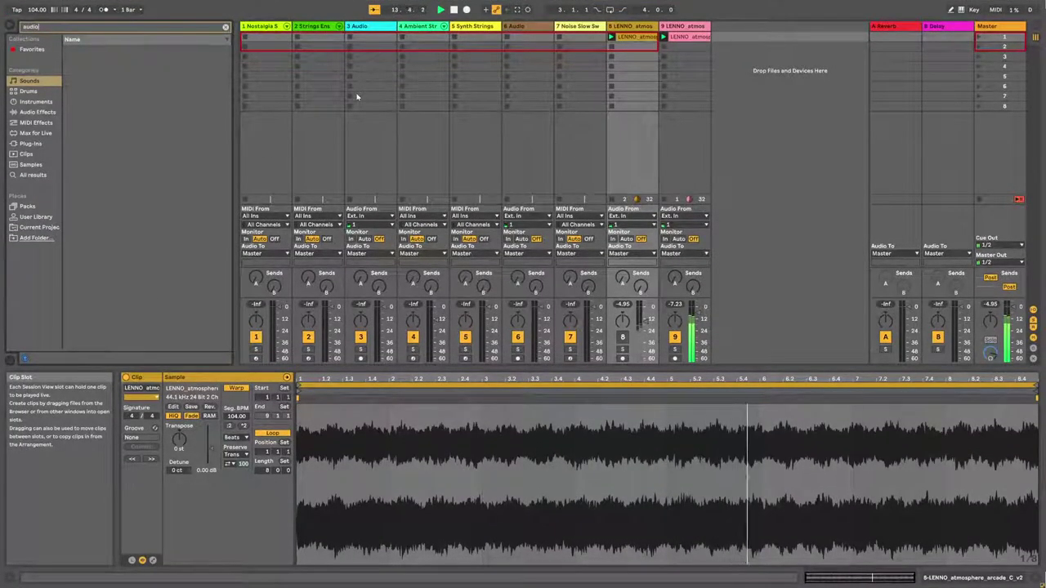
{"action": "key", "text": "F11"}
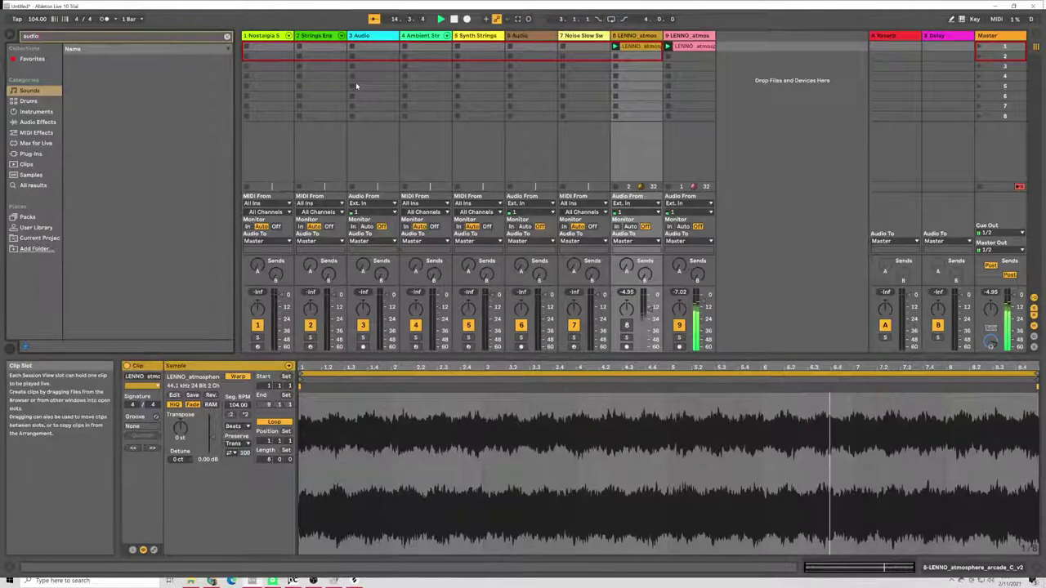
{"action": "key", "text": "Escape"}
Step: Search all browser results for "filter" and load the Auto Filter effect onto track 8
{"action": "type", "text": "filter"}
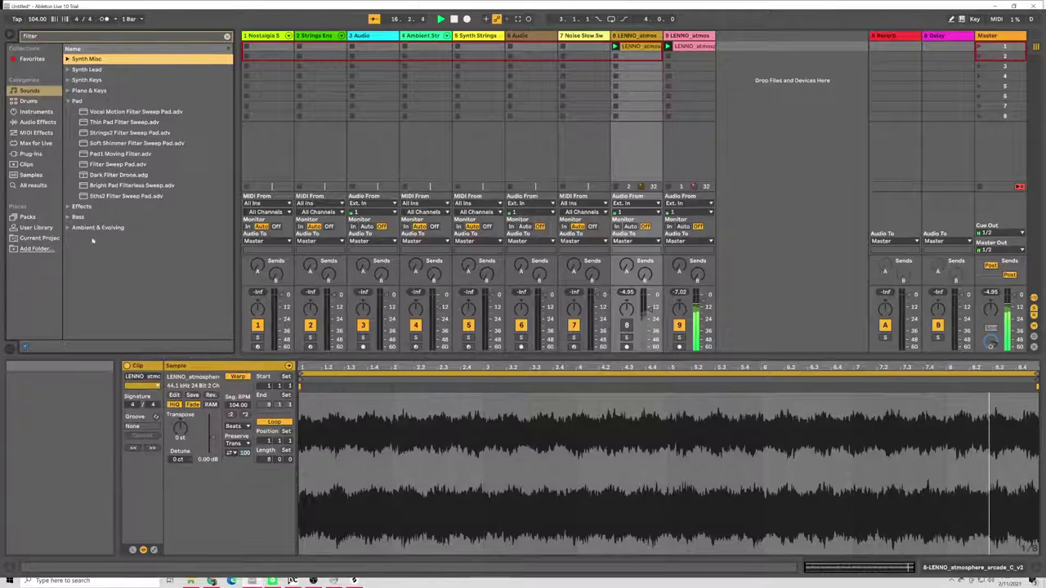
{"action": "left_click", "coordinate": [32, 185]}
{"action": "left_click_drag", "start_coordinate": [94, 60], "coordinate": [198, 494]}
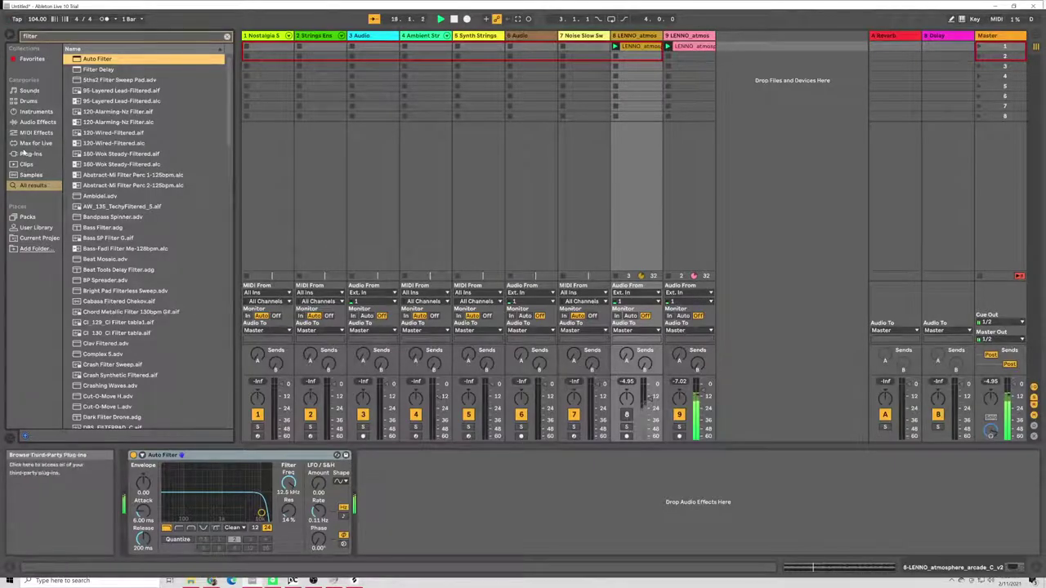
Step: Clear the browser search and show the MIDI Effects category
{"action": "key", "text": "Up"}
{"action": "key", "text": "Up"}
{"action": "key", "text": "Up"}
{"action": "key", "text": "Up"}
{"action": "key", "text": "Up"}
{"action": "left_click", "coordinate": [226, 36]}
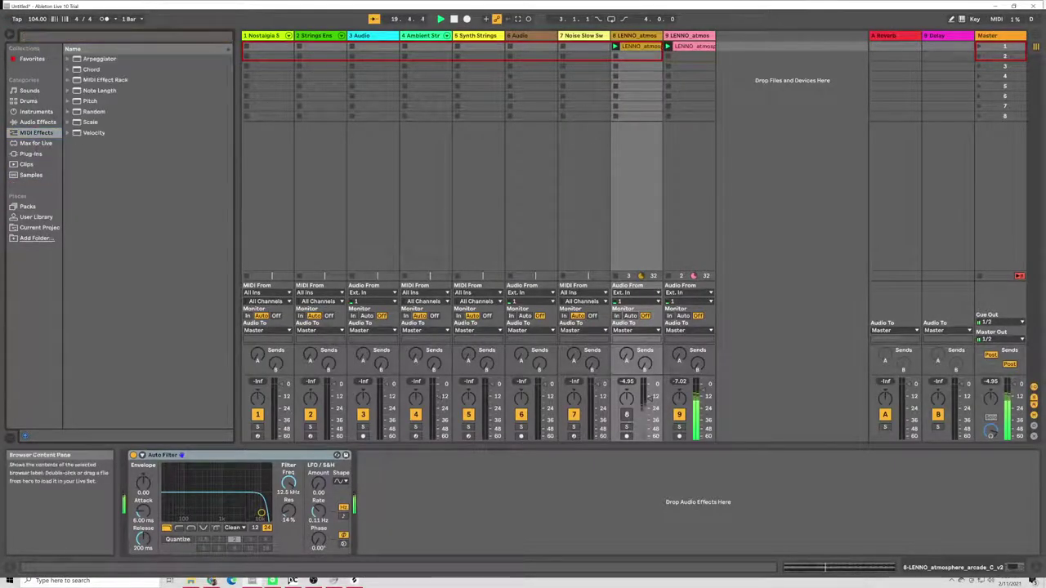
Step: Load Auto Pan from the Audio Effects onto track 8 with its Amount at about 51.6%, then bypass it
{"action": "left_click", "coordinate": [49, 111]}
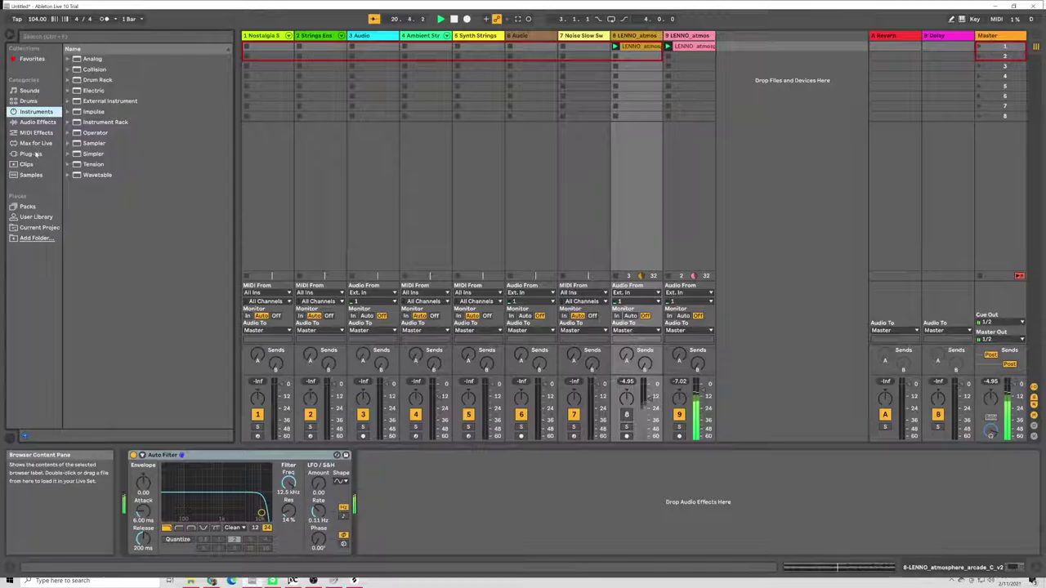
{"action": "left_click", "coordinate": [37, 122]}
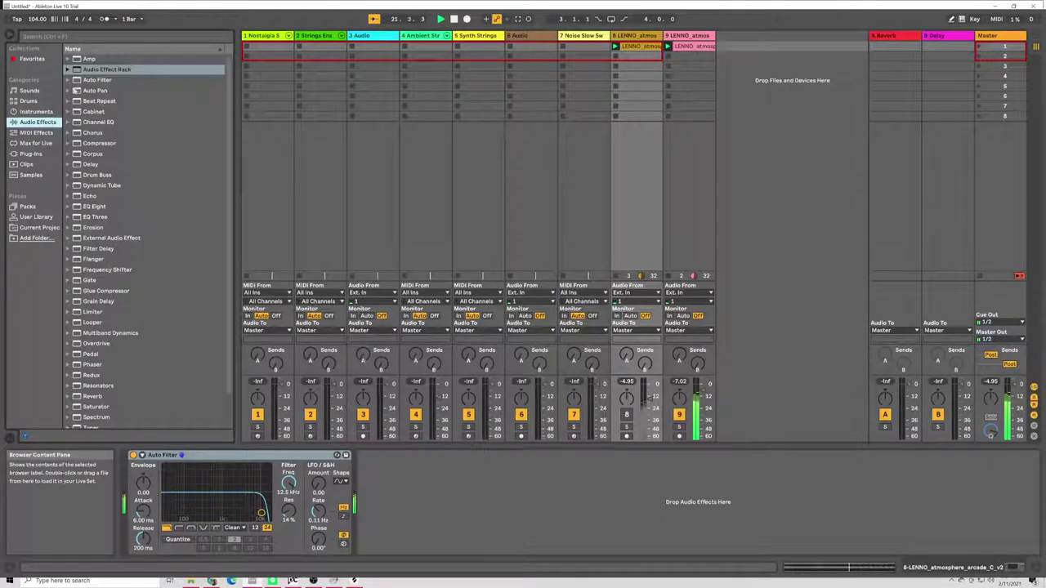
{"action": "double_click", "coordinate": [77, 90]}
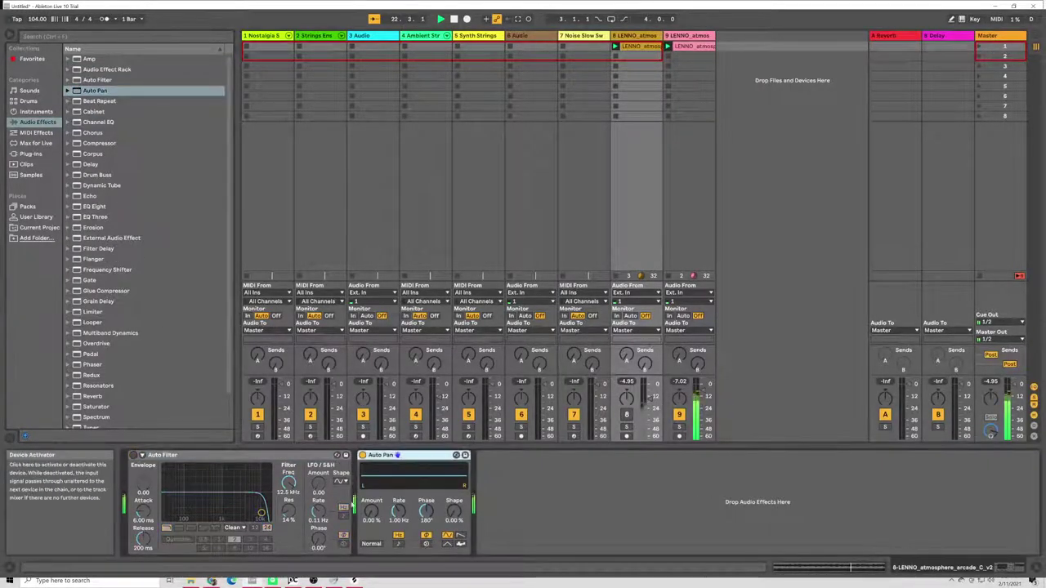
{"action": "left_click_drag", "start_coordinate": [372, 511], "coordinate": [371, 467]}
{"action": "left_click", "coordinate": [362, 455]}
Step: Search the audio effects for "echo" and load the Echo effect onto track 8
{"action": "left_click", "coordinate": [65, 36]}
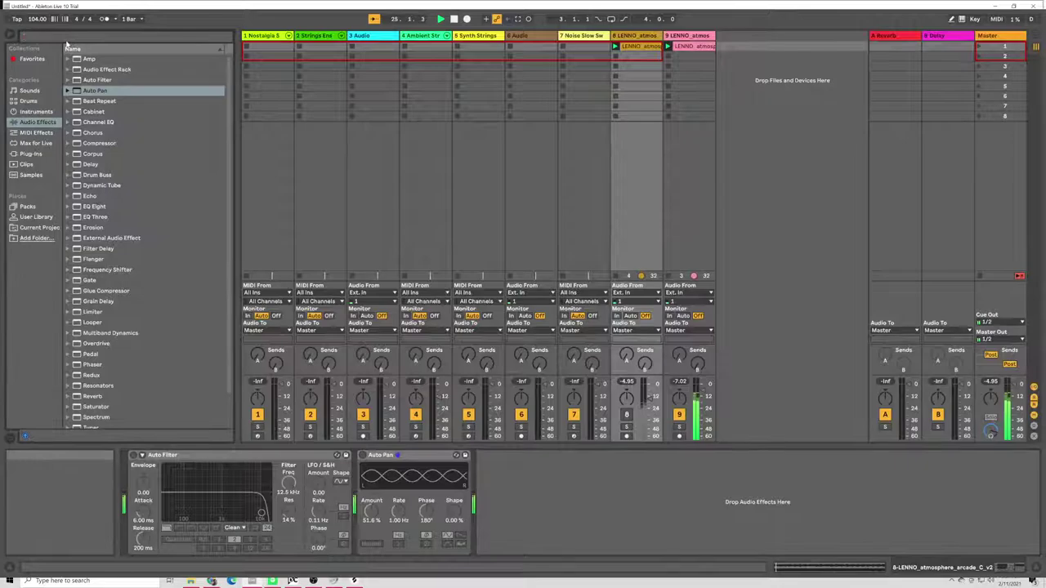
{"action": "type", "text": "echo"}
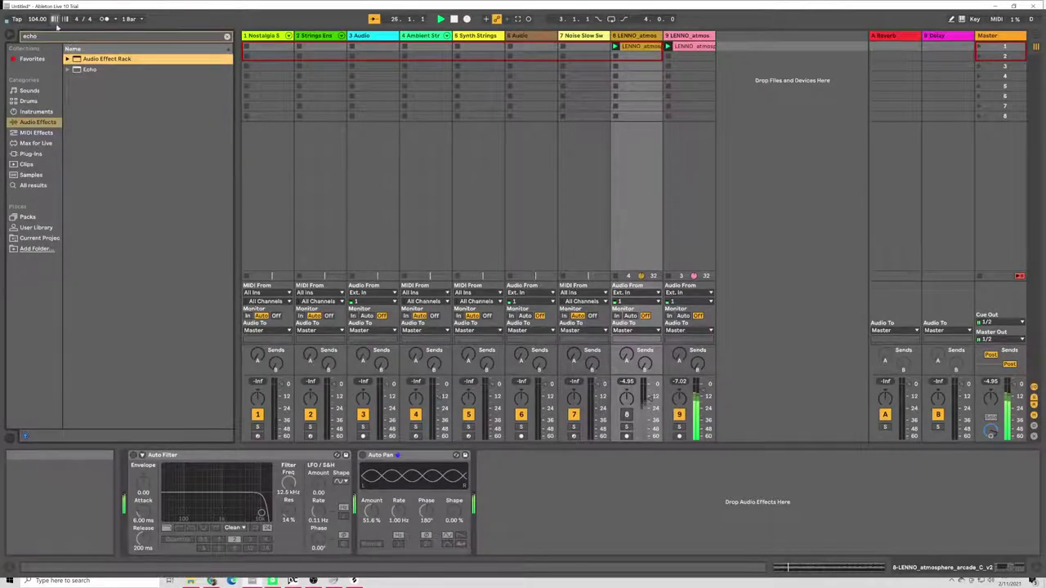
{"action": "left_click", "coordinate": [94, 69]}
{"action": "key", "text": "Return"}
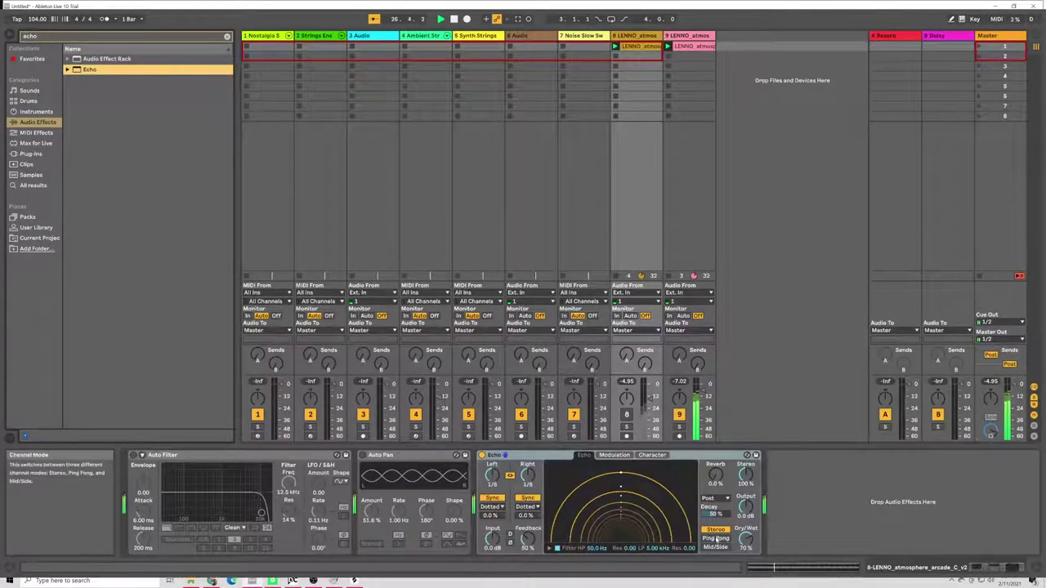
Step: Set the warp mode of track 9's LENNO utopia clip to Complex Pro and return to its device view
{"action": "left_click", "coordinate": [696, 396]}
{"action": "key", "text": "shift+Tab"}
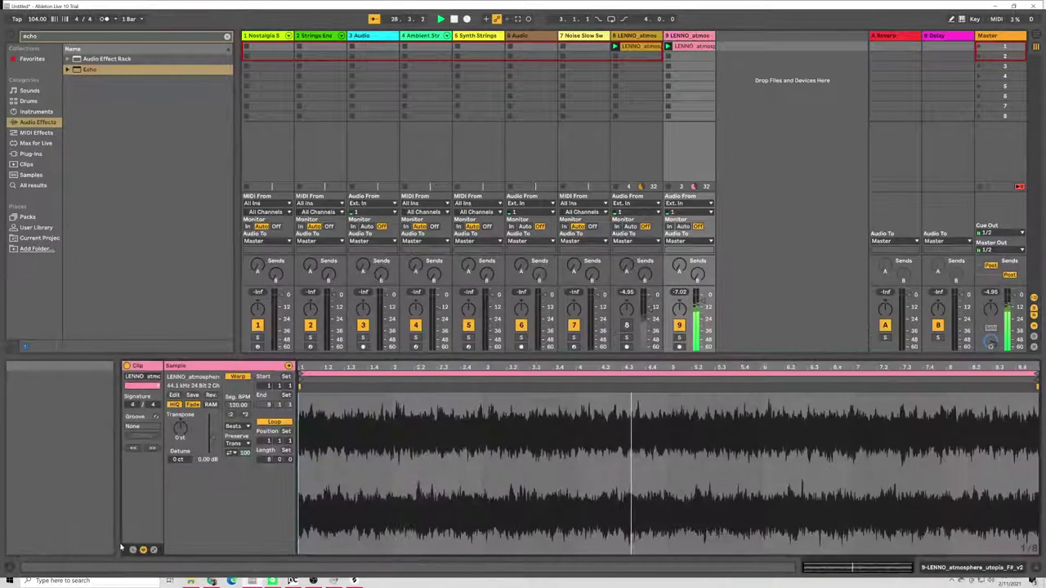
{"action": "left_click", "coordinate": [239, 425]}
{"action": "left_click", "coordinate": [238, 472]}
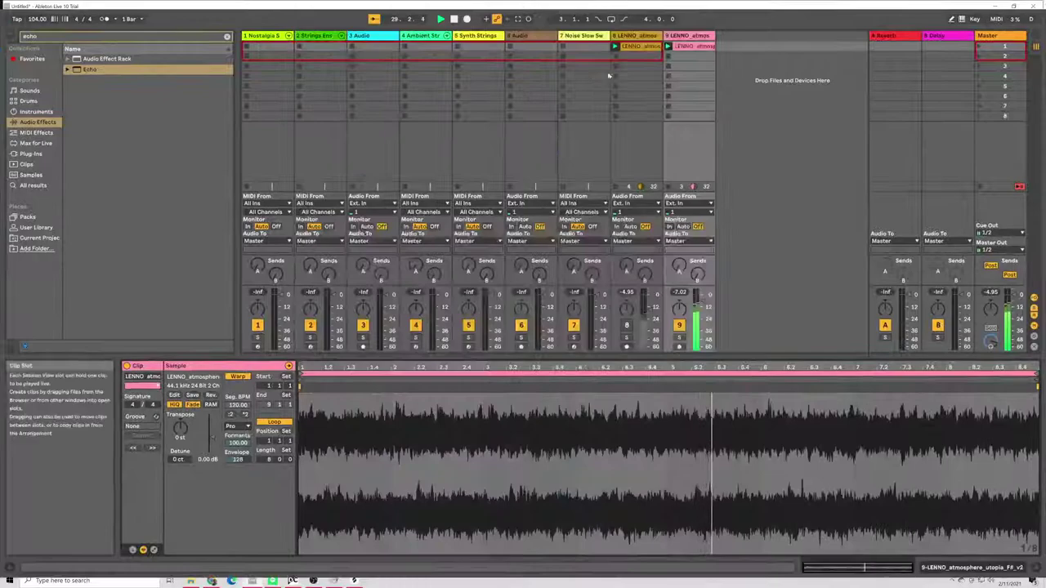
{"action": "key", "text": "shift+Tab"}
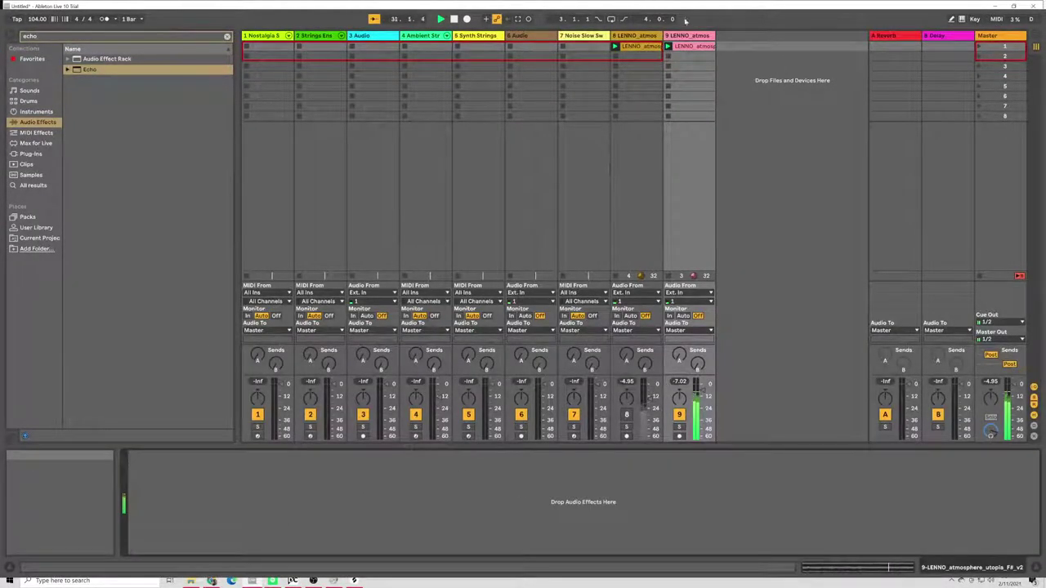
Step: Raise track 9's send to the Reverb return and select the Synth Strings and Ambient Strings tracks for live playing
{"action": "left_click", "coordinate": [491, 320]}
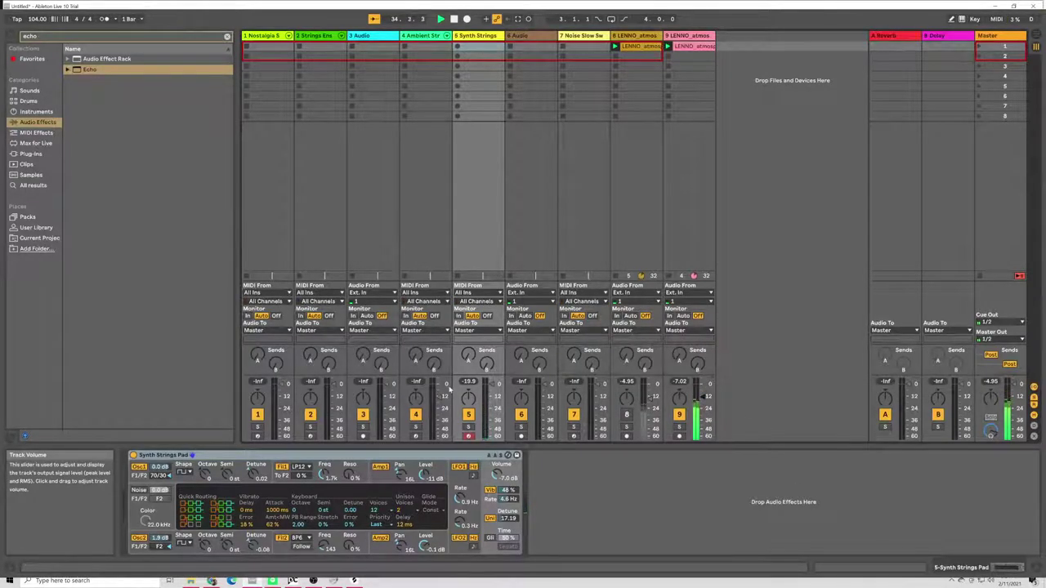
{"action": "left_click_drag", "start_coordinate": [680, 355], "coordinate": [679, 339]}
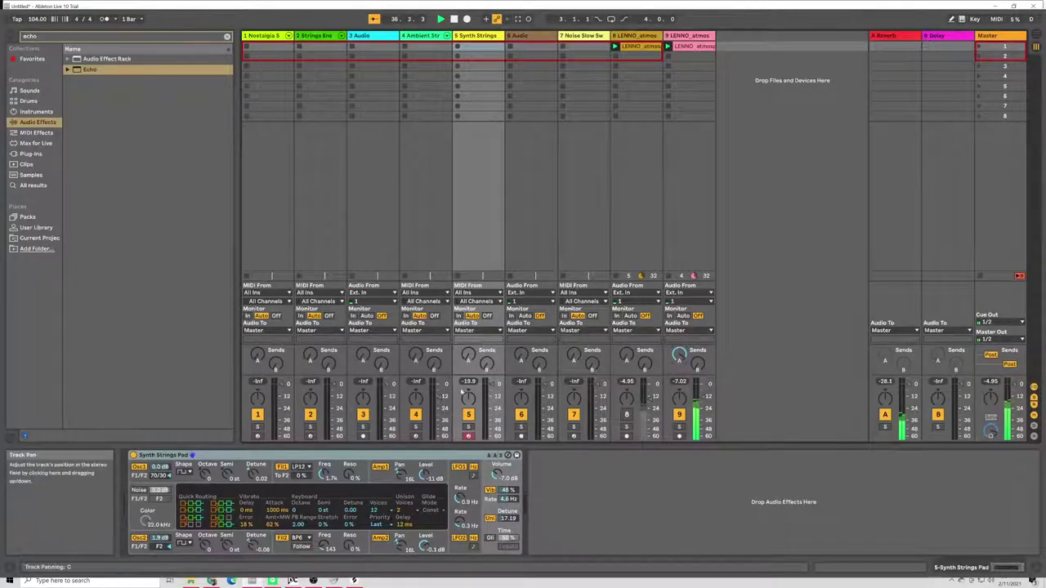
{"action": "left_click", "coordinate": [427, 39]}
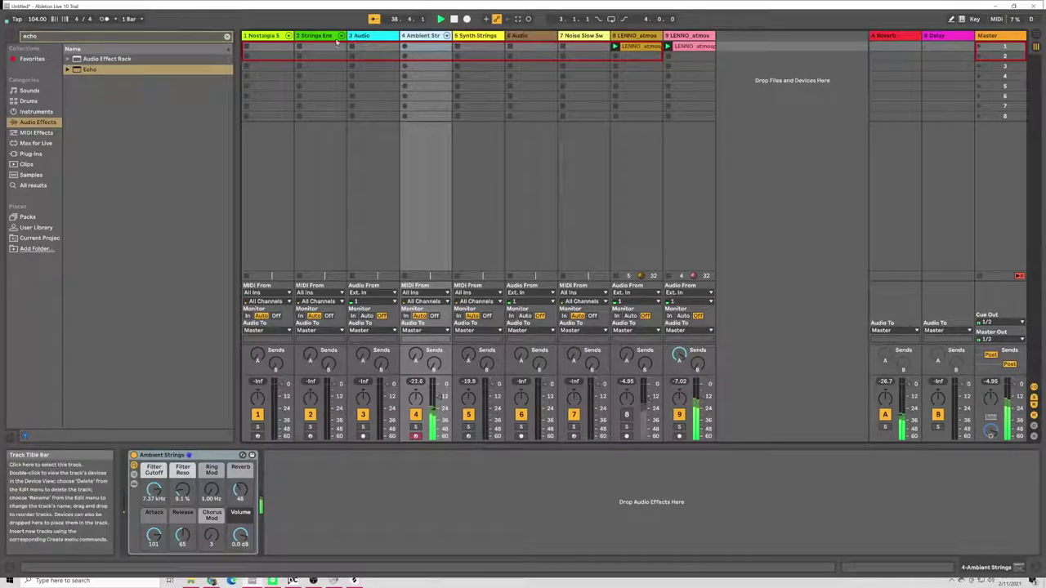
Step: Paste the ff_ma_130 synth clip into the first slot of the Nostalgia Strings track, launch it, and stop playback
{"action": "left_click", "coordinate": [266, 47]}
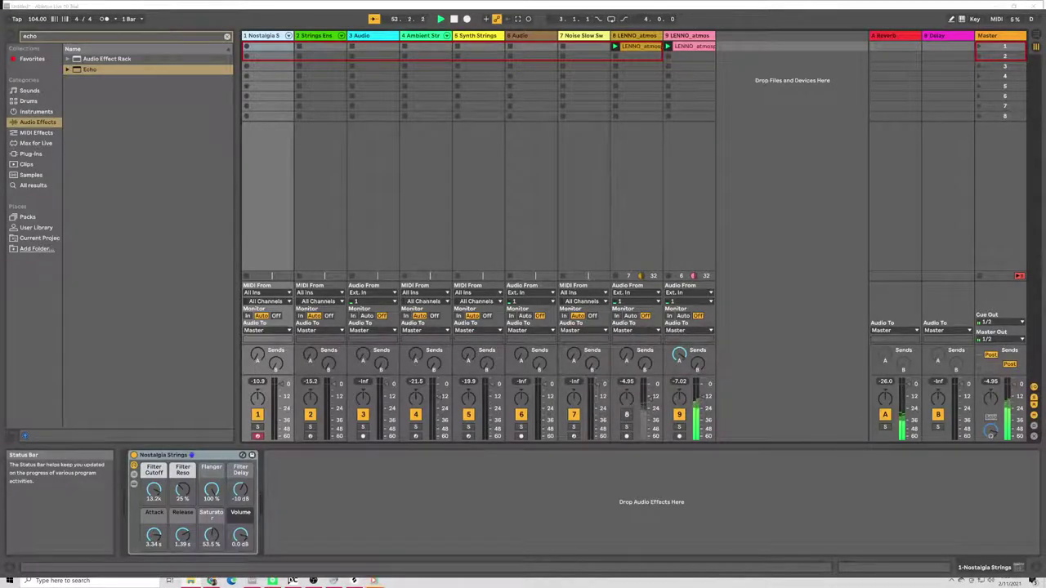
{"action": "left_click", "coordinate": [274, 46]}
{"action": "key", "text": "ctrl+v"}
{"action": "key", "text": "Return"}
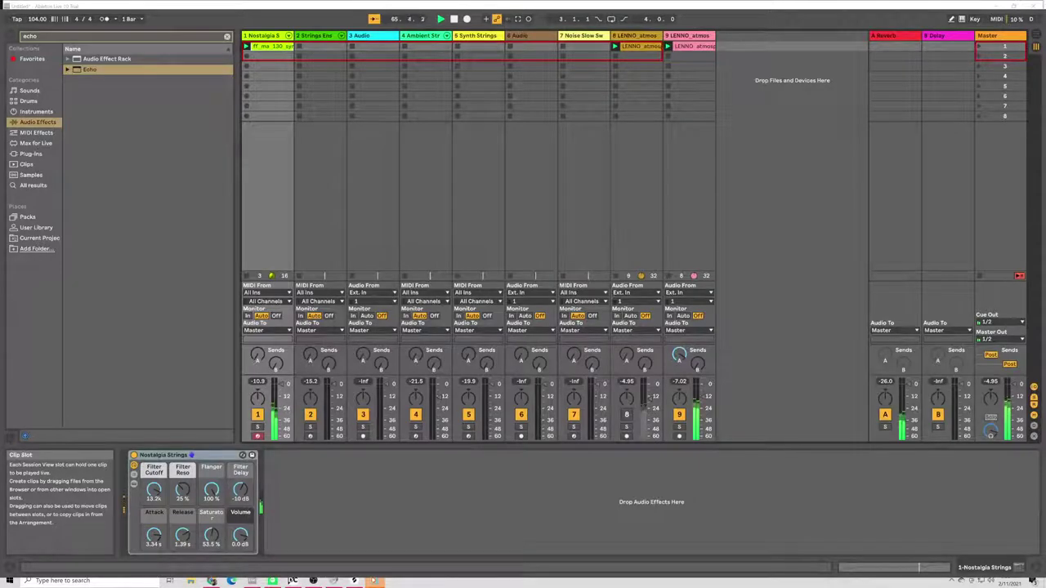
{"action": "left_click", "coordinate": [454, 18]}
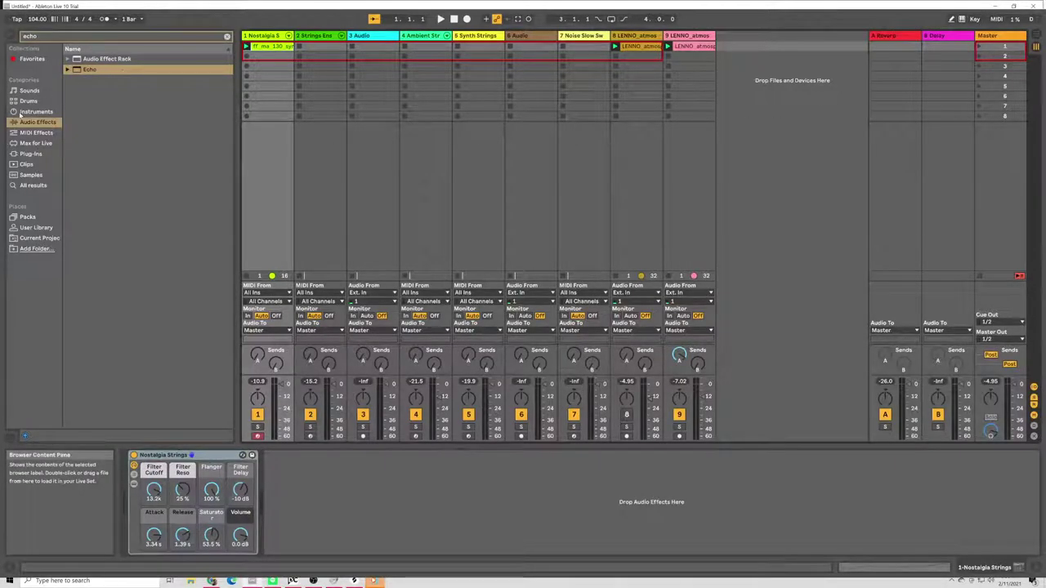
Step: Expand the Synth Rhythmic folder in the Sounds category and clear the browser search
{"action": "key", "text": "Up"}
{"action": "key", "text": "Up"}
{"action": "key", "text": "Up"}
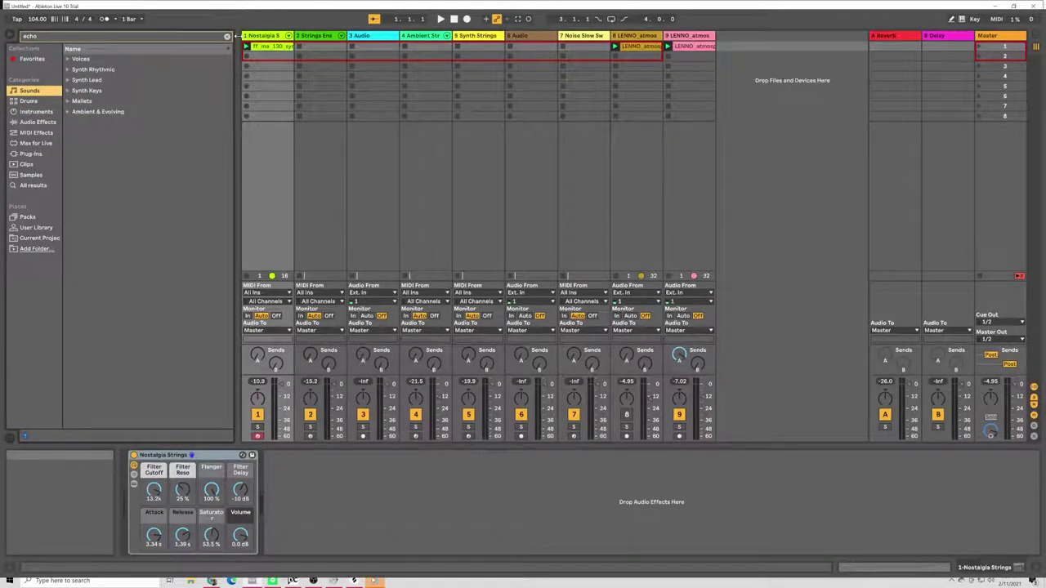
{"action": "left_click", "coordinate": [70, 64]}
{"action": "key", "text": "Down"}
{"action": "key", "text": "Right"}
{"action": "left_click", "coordinate": [227, 36]}
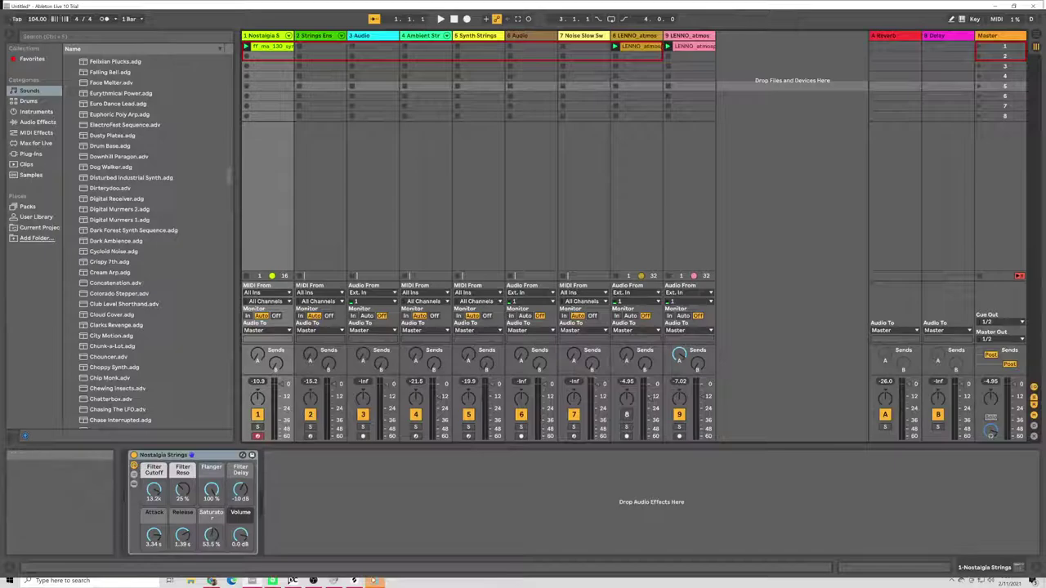
Step: Start a new Live Set without saving the current one and set its tempo to 91 BPM
{"action": "key", "text": "ctrl+n"}
{"action": "left_click", "coordinate": [491, 369]}
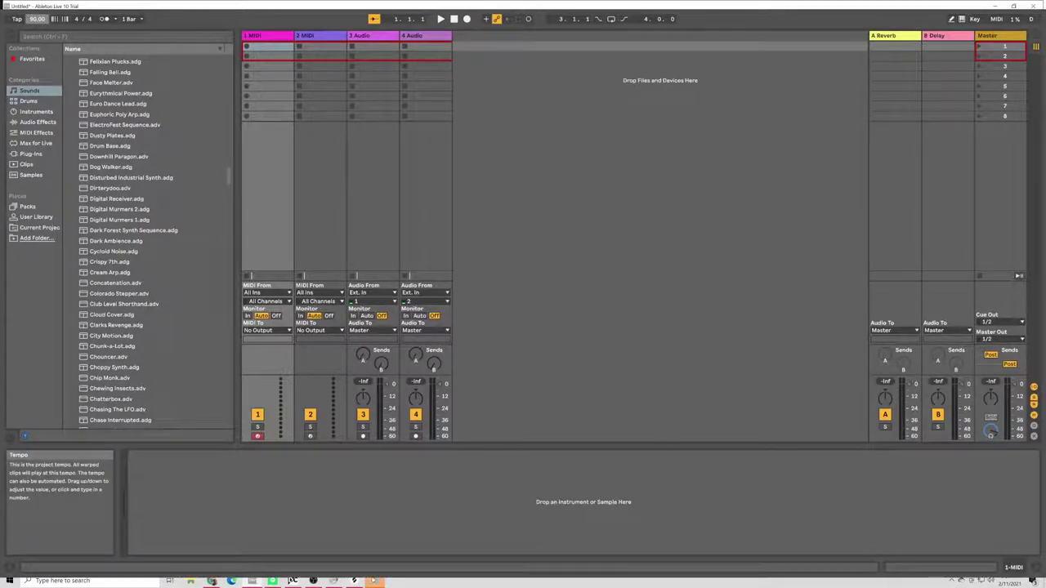
{"action": "left_click_drag", "start_coordinate": [37, 19], "coordinate": [37, 15]}
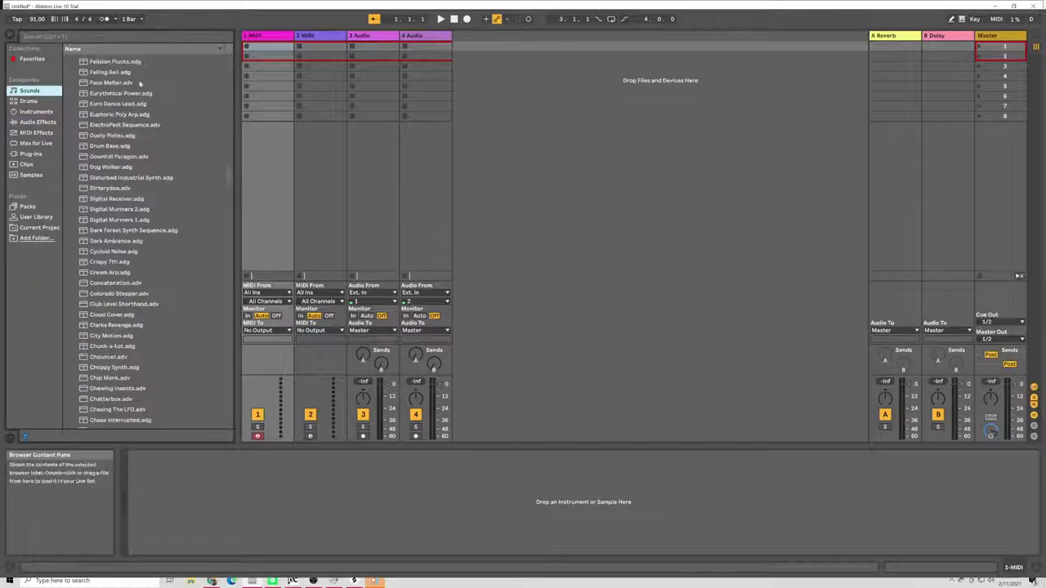
Step: Preview the Sine Saw Square Rhythm preset and collapse the Synth Rhythmic folder
{"action": "left_click_drag", "start_coordinate": [228, 175], "coordinate": [229, 101]}
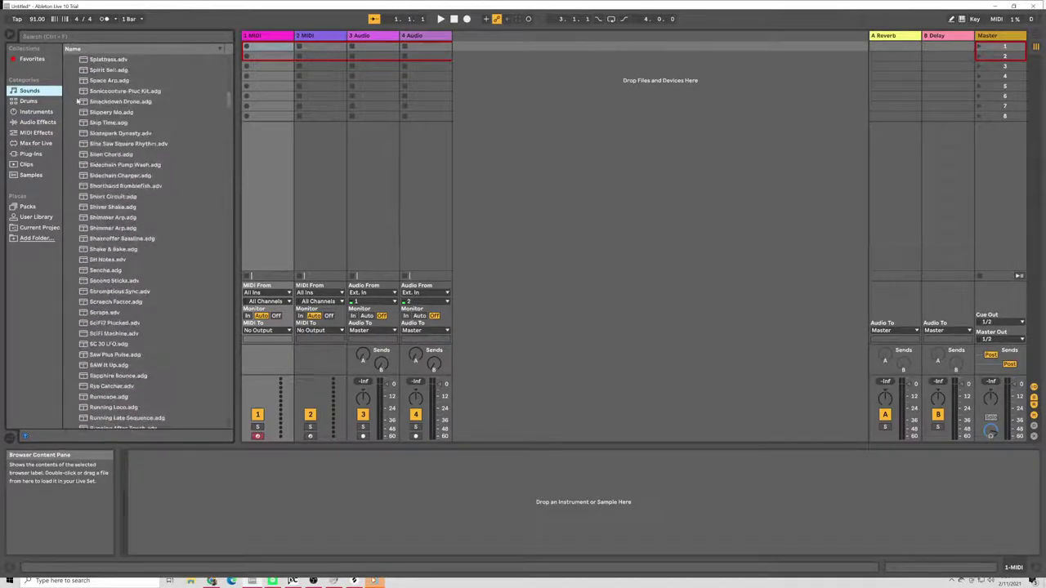
{"action": "left_click", "coordinate": [114, 112]}
{"action": "left_click", "coordinate": [168, 143]}
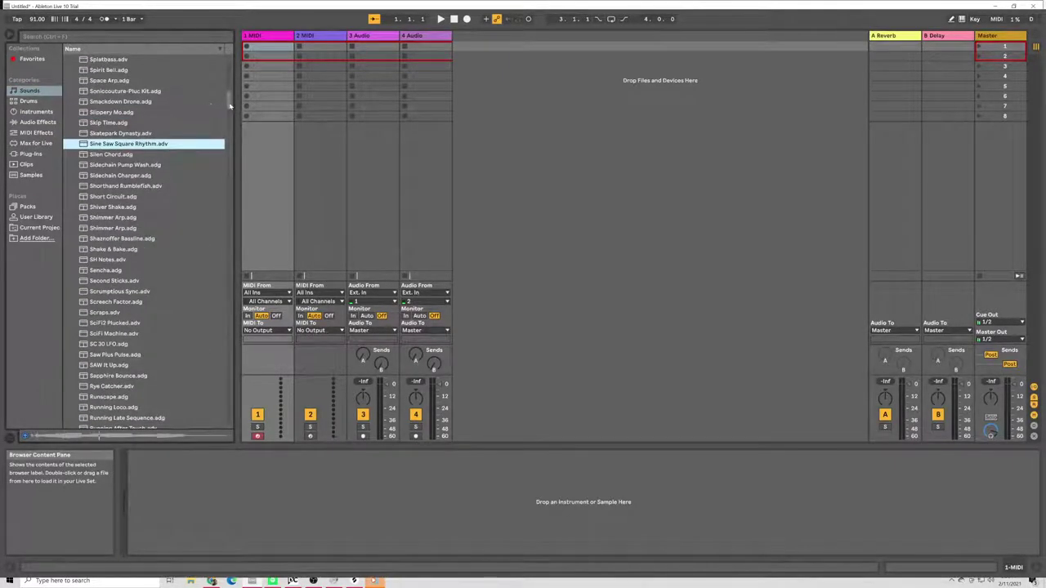
{"action": "key", "text": "Left"}
{"action": "left_click", "coordinate": [67, 117]}
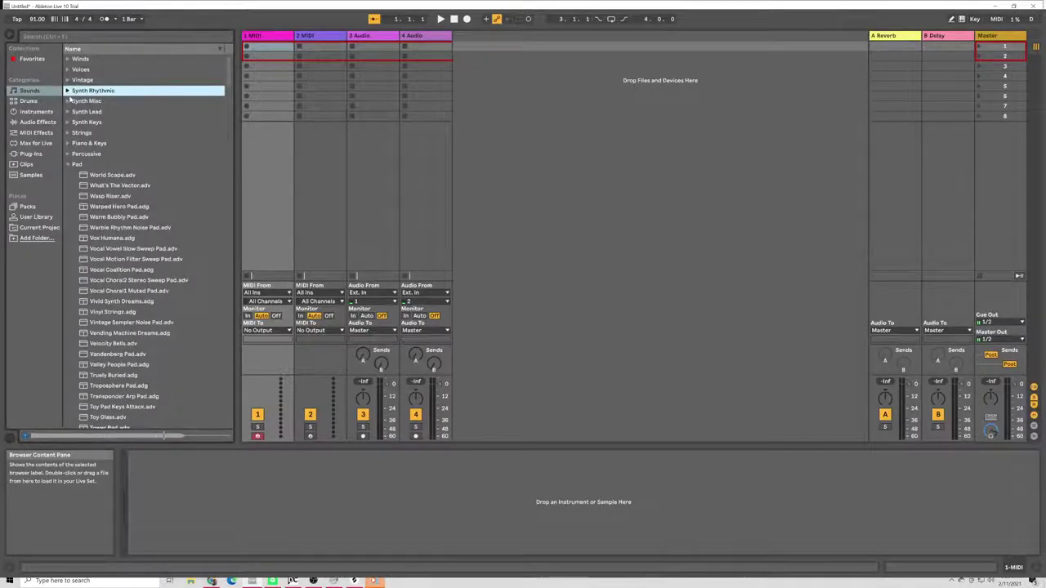
Step: Preview the Pad presets from Vox Humana up to World Scape and back down to Vinyl Strings
{"action": "left_click", "coordinate": [78, 164]}
{"action": "left_click", "coordinate": [115, 238]}
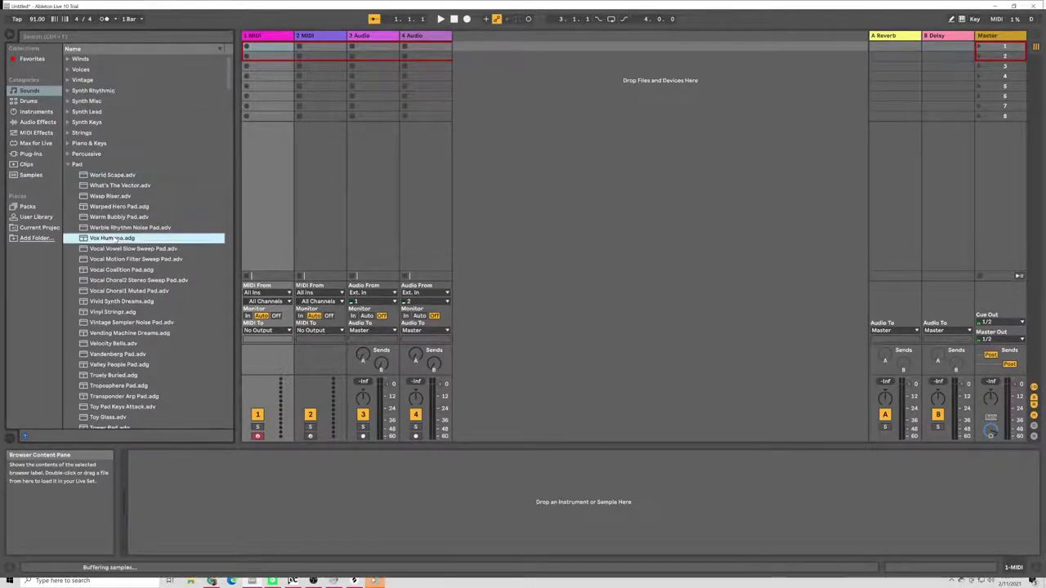
{"action": "key", "text": "Up"}
{"action": "key", "text": "Up"}
{"action": "key", "text": "Up"}
{"action": "key", "text": "Up"}
{"action": "key", "text": "Up"}
{"action": "key", "text": "Up"}
{"action": "scroll", "coordinate": [126, 307], "scroll_direction": "down", "scroll_amount": 3}
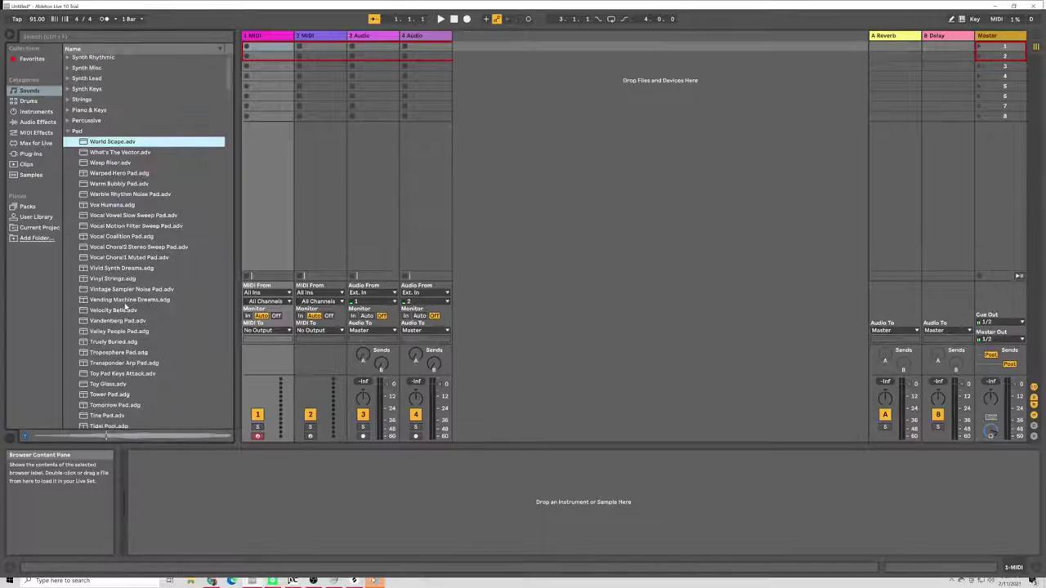
{"action": "key", "text": "Down"}
{"action": "key", "text": "Down"}
{"action": "key", "text": "Down"}
{"action": "key", "text": "Down"}
{"action": "key", "text": "Down"}
{"action": "key", "text": "Down"}
{"action": "key", "text": "Down"}
{"action": "key", "text": "Down"}
{"action": "key", "text": "Down"}
{"action": "key", "text": "Down"}
{"action": "key", "text": "Down"}
{"action": "key", "text": "Down"}
{"action": "key", "text": "Down"}
{"action": "scroll", "coordinate": [127, 303], "scroll_direction": "down", "scroll_amount": 2}
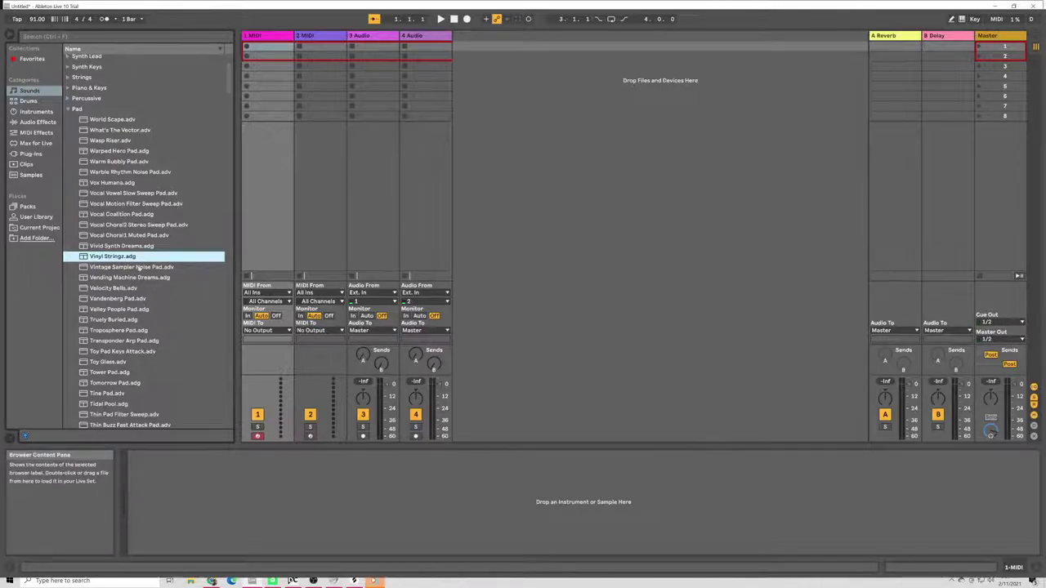
Step: Select track 1's first slot and preview the Pad presets from Vinyl Strings down to Take My Breath Berlin
{"action": "left_click", "coordinate": [275, 46]}
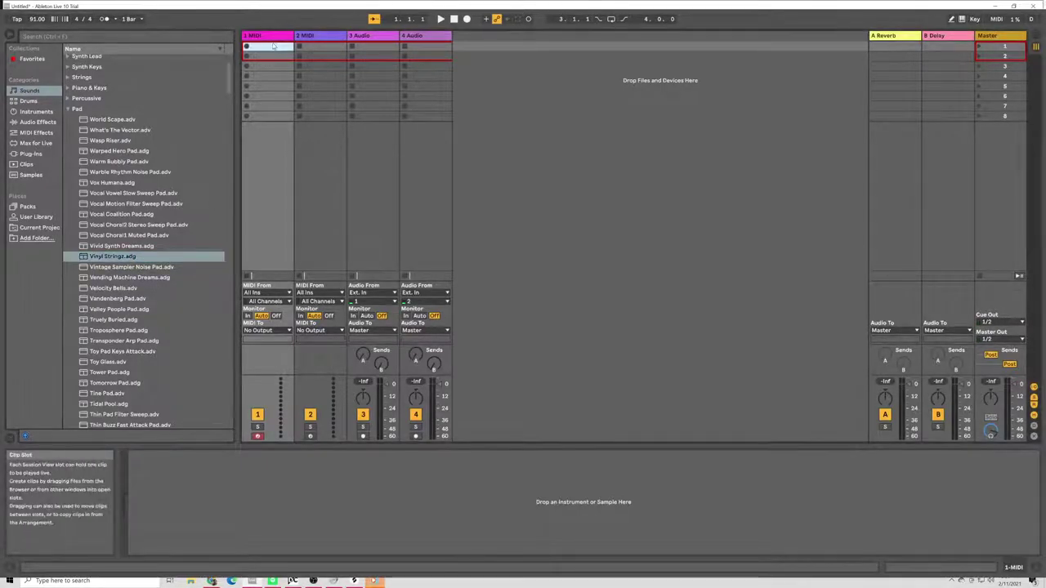
{"action": "left_click", "coordinate": [200, 257]}
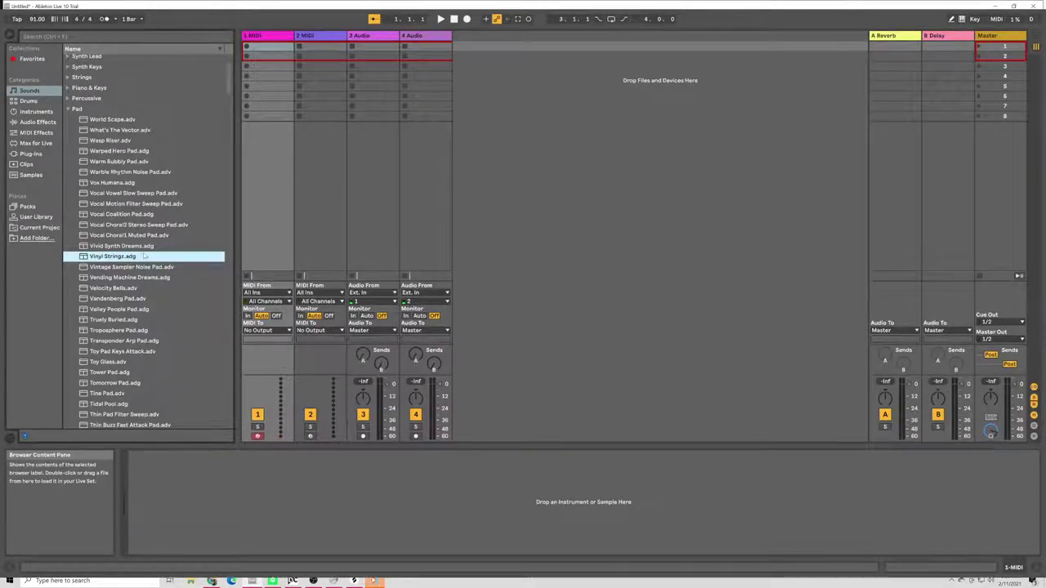
{"action": "key", "text": "Up"}
{"action": "key", "text": "Down"}
{"action": "key", "text": "Down"}
{"action": "key", "text": "Down"}
{"action": "key", "text": "Down"}
{"action": "key", "text": "Down"}
{"action": "key", "text": "Down"}
{"action": "key", "text": "Down"}
{"action": "left_click", "coordinate": [131, 352]}
{"action": "left_click", "coordinate": [133, 372]}
{"action": "left_click", "coordinate": [135, 394]}
{"action": "left_click", "coordinate": [137, 415]}
{"action": "left_click", "coordinate": [140, 425]}
{"action": "key", "text": "Down"}
{"action": "key", "text": "Down"}
{"action": "key", "text": "Down"}
{"action": "key", "text": "Down"}
{"action": "key", "text": "Down"}
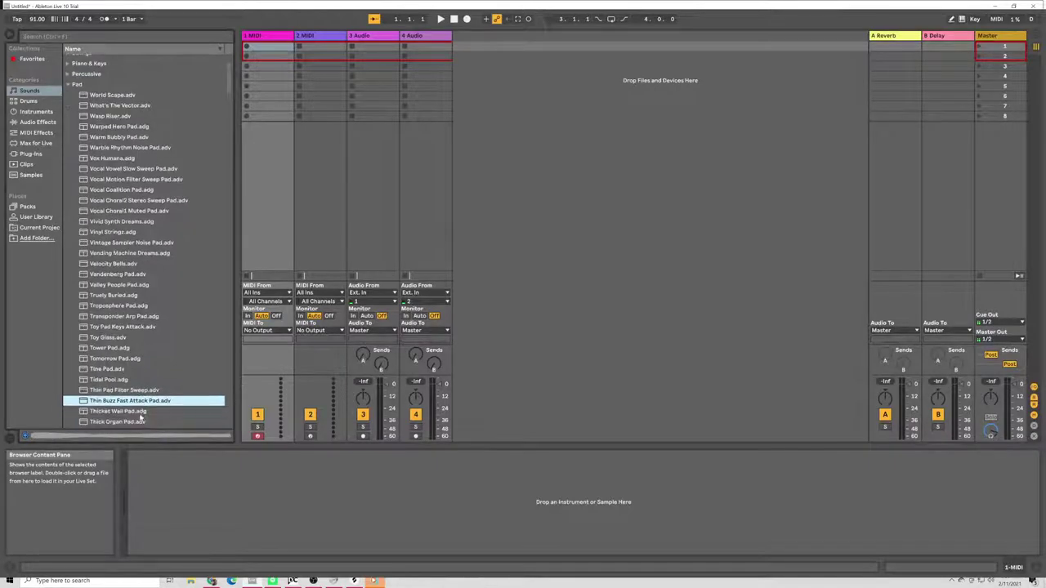
{"action": "left_click", "coordinate": [137, 419]}
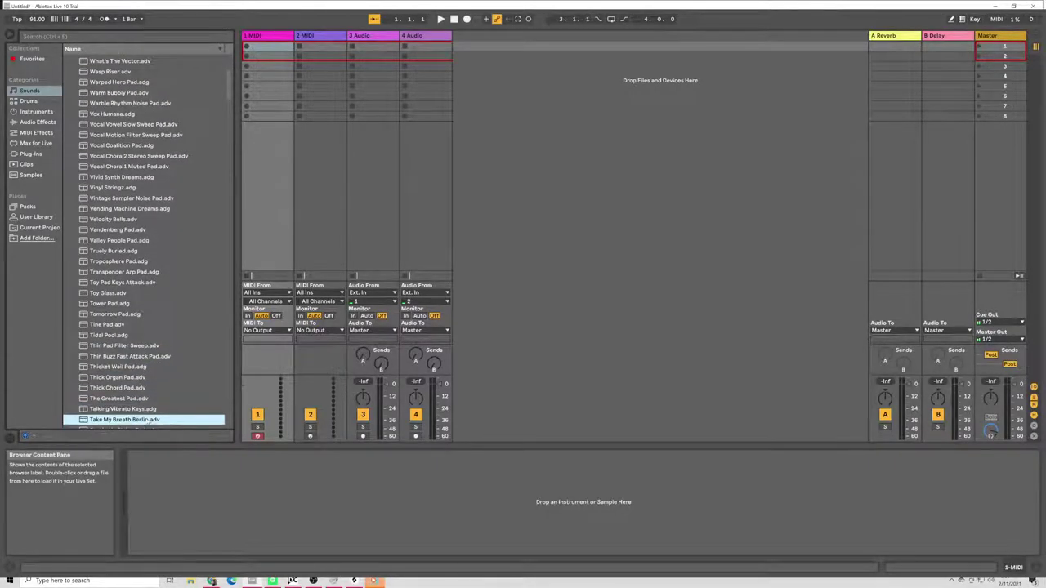
Step: Load the Talking Vibrato Keys pad preset onto MIDI track 1
{"action": "scroll", "coordinate": [132, 401], "scroll_direction": "down", "scroll_amount": 3}
{"action": "left_click", "coordinate": [129, 353]}
{"action": "double_click", "coordinate": [128, 353]}
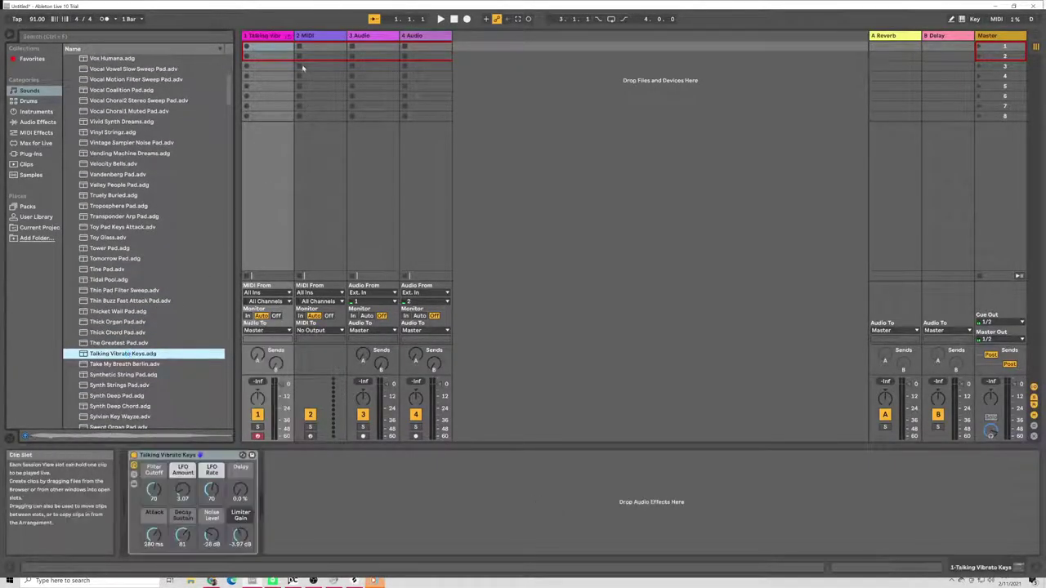
Step: Select MIDI track 2 and preview the Swept Organ Pad preset
{"action": "left_click", "coordinate": [311, 35]}
{"action": "left_click", "coordinate": [189, 425]}
{"action": "scroll", "coordinate": [184, 413], "scroll_direction": "down", "scroll_amount": 3}
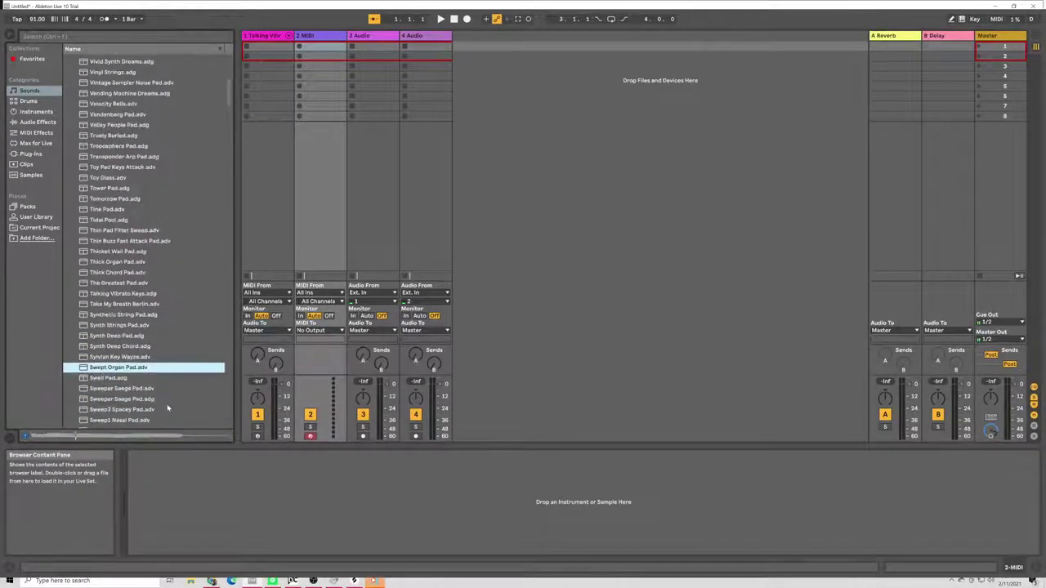
Step: Preview the Pad presets from Sweep2 Spacey Pad down to Sonar Dive Bomb
{"action": "left_click", "coordinate": [167, 407]}
{"action": "key", "text": "Down"}
{"action": "key", "text": "Down"}
{"action": "key", "text": "Down"}
{"action": "key", "text": "Down"}
{"action": "key", "text": "Down"}
{"action": "key", "text": "Down"}
{"action": "key", "text": "Down"}
{"action": "key", "text": "Down"}
{"action": "key", "text": "Down"}
{"action": "key", "text": "Down"}
{"action": "key", "text": "Down"}
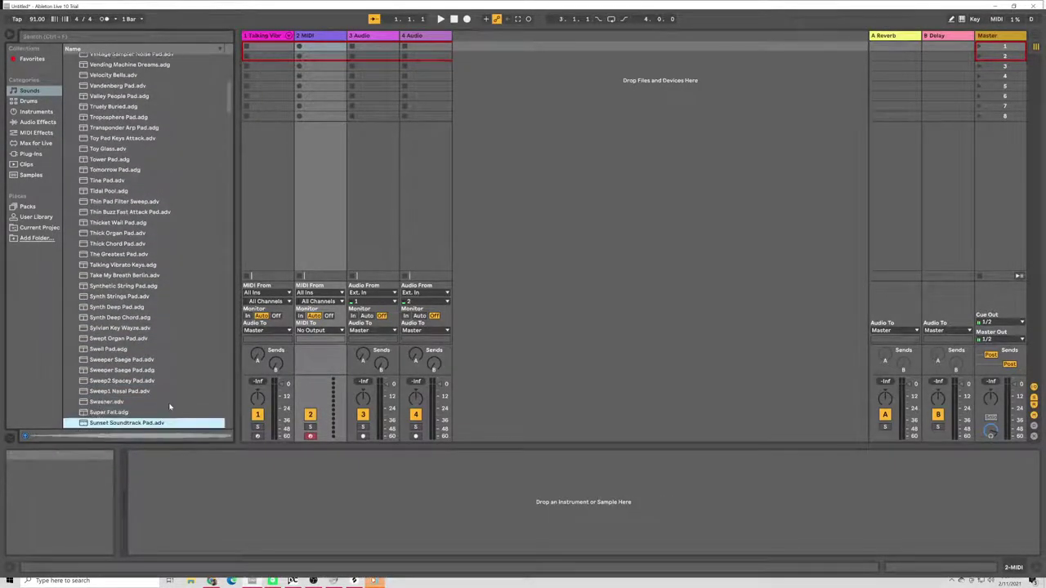
{"action": "key", "text": "Down"}
{"action": "key", "text": "Down"}
{"action": "key", "text": "Down"}
{"action": "key", "text": "Down"}
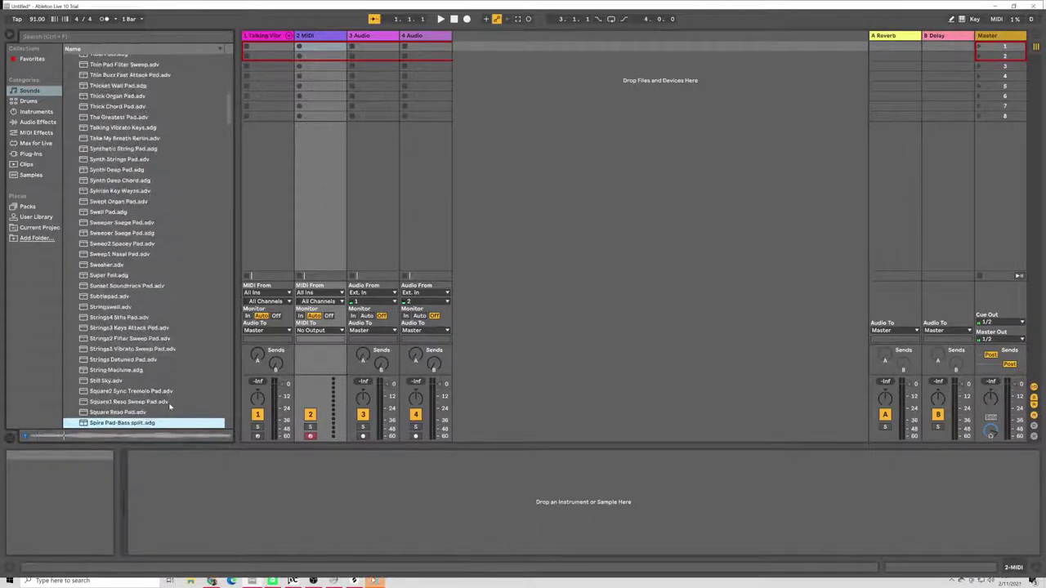
{"action": "key", "text": "Down"}
{"action": "key", "text": "Down"}
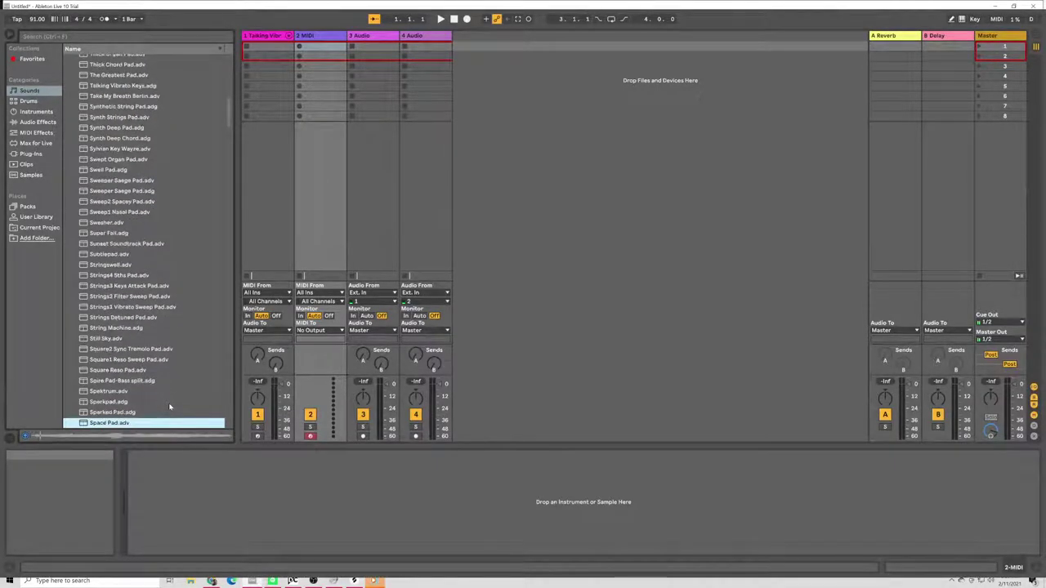
{"action": "key", "text": "Down"}
{"action": "key", "text": "Down"}
{"action": "key", "text": "Down"}
{"action": "key", "text": "Down"}
{"action": "key", "text": "Down"}
{"action": "key", "text": "Down"}
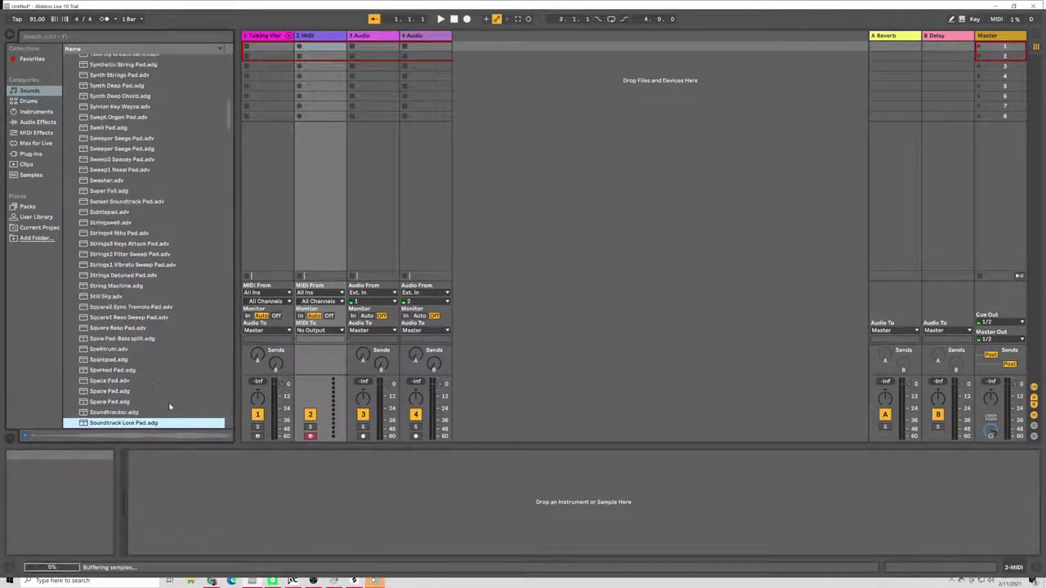
{"action": "key", "text": "Down"}
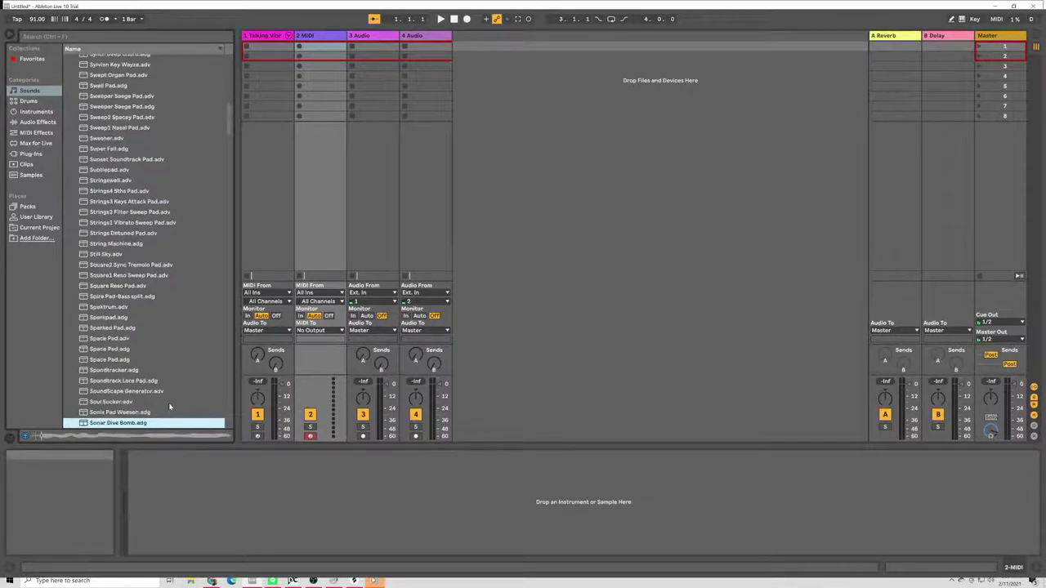
Step: Load the Sonix Pad Weesen preset onto MIDI track 2
{"action": "key", "text": "Up"}
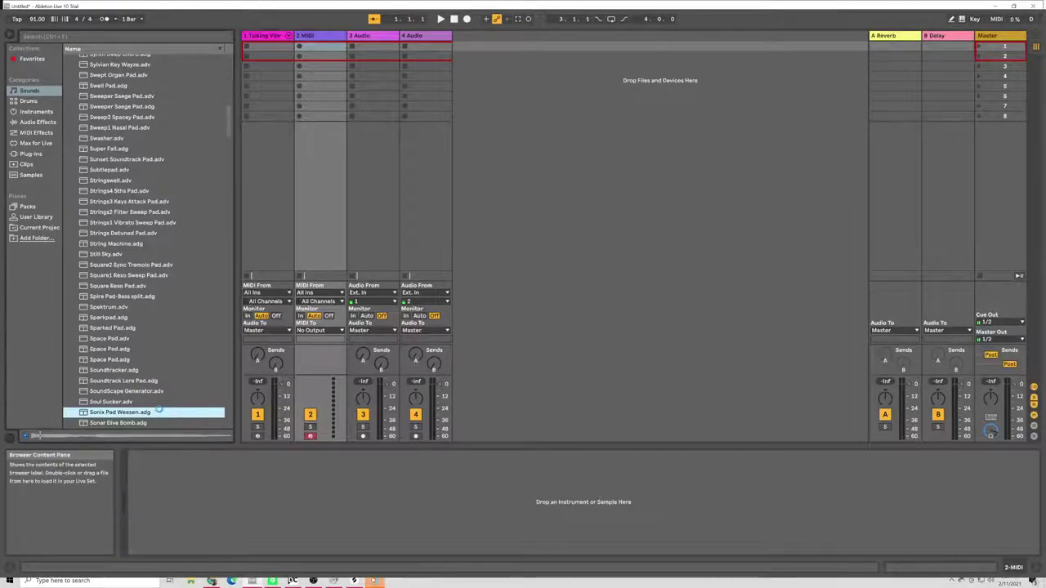
{"action": "double_click", "coordinate": [159, 412]}
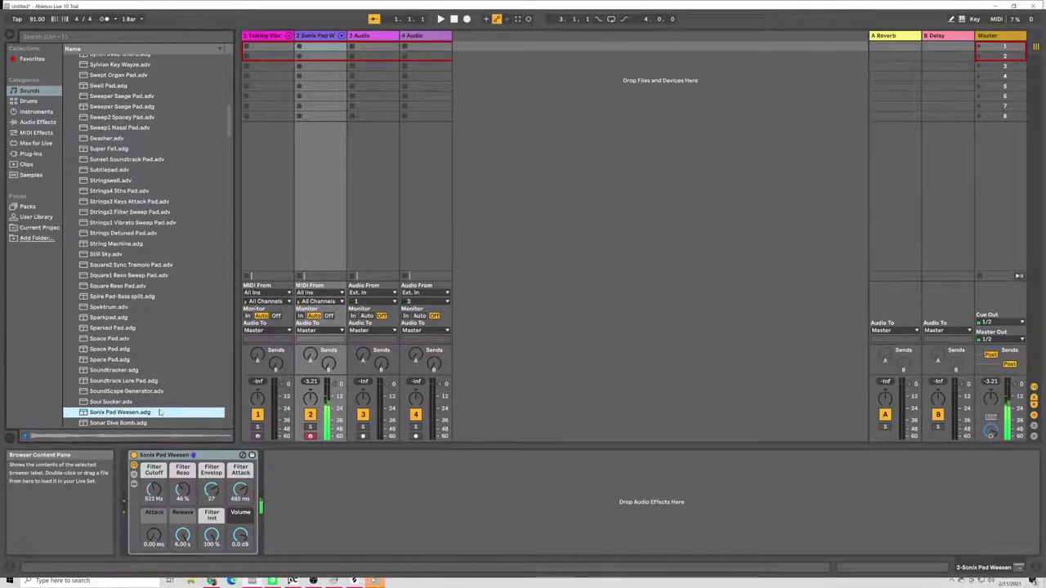
Step: Preview Sonar Dive Bomb and the Pad presets from Slow Sweep Pad down to Sale Key Pad
{"action": "scroll", "coordinate": [160, 413], "scroll_direction": "down", "scroll_amount": 1}
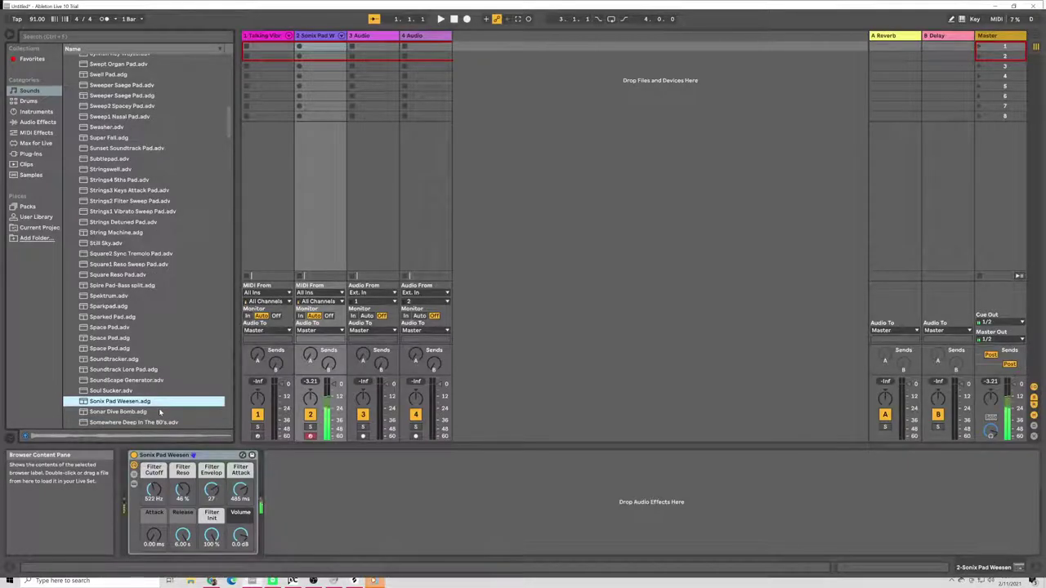
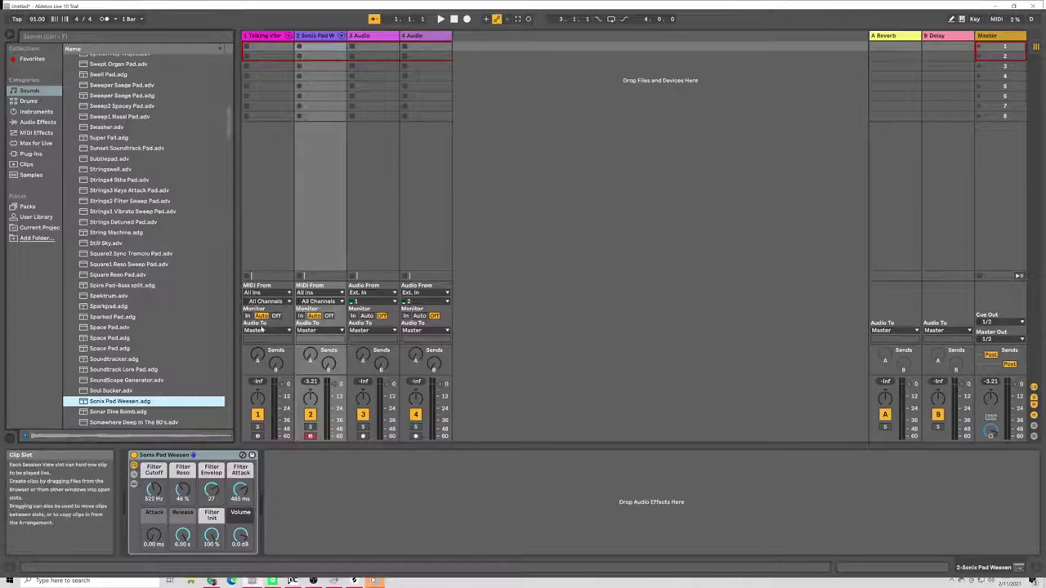
{"action": "key", "text": "Down"}
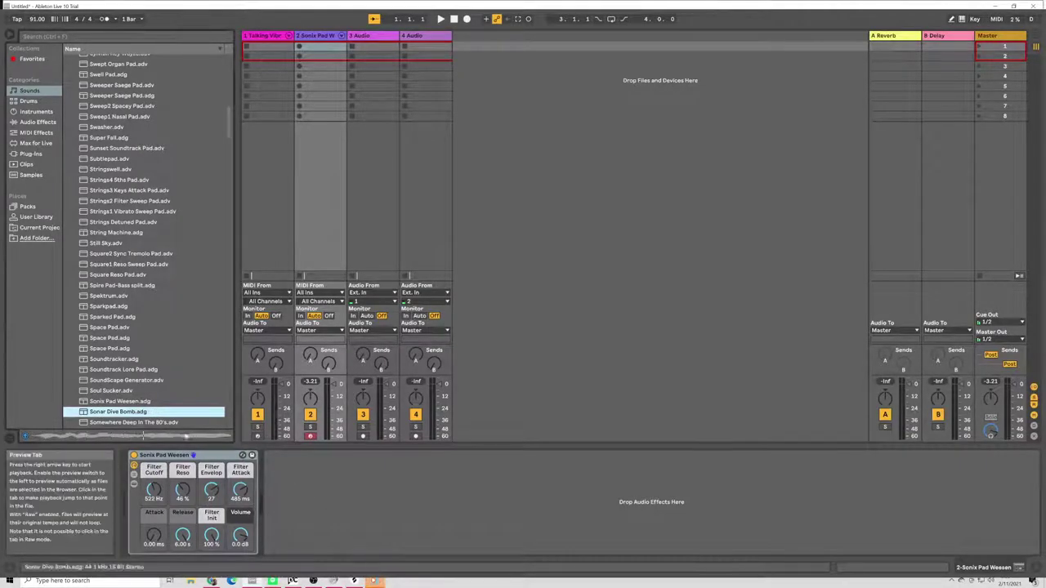
{"action": "scroll", "coordinate": [143, 362], "scroll_direction": "down", "scroll_amount": 4}
{"action": "left_click", "coordinate": [144, 363]}
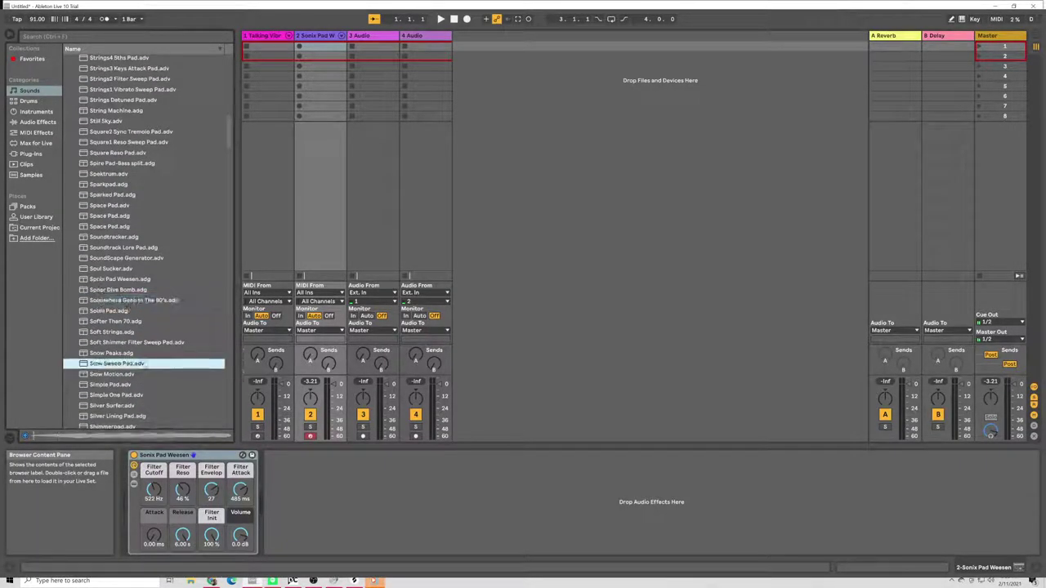
{"action": "key", "text": "Down"}
{"action": "key", "text": "Down"}
{"action": "key", "text": "Down"}
{"action": "key", "text": "Down"}
{"action": "key", "text": "Down"}
{"action": "key", "text": "Down"}
{"action": "key", "text": "Down"}
{"action": "key", "text": "Down"}
{"action": "key", "text": "Down"}
{"action": "key", "text": "Down"}
{"action": "key", "text": "Down"}
{"action": "key", "text": "Down"}
{"action": "key", "text": "Down"}
{"action": "key", "text": "Down"}
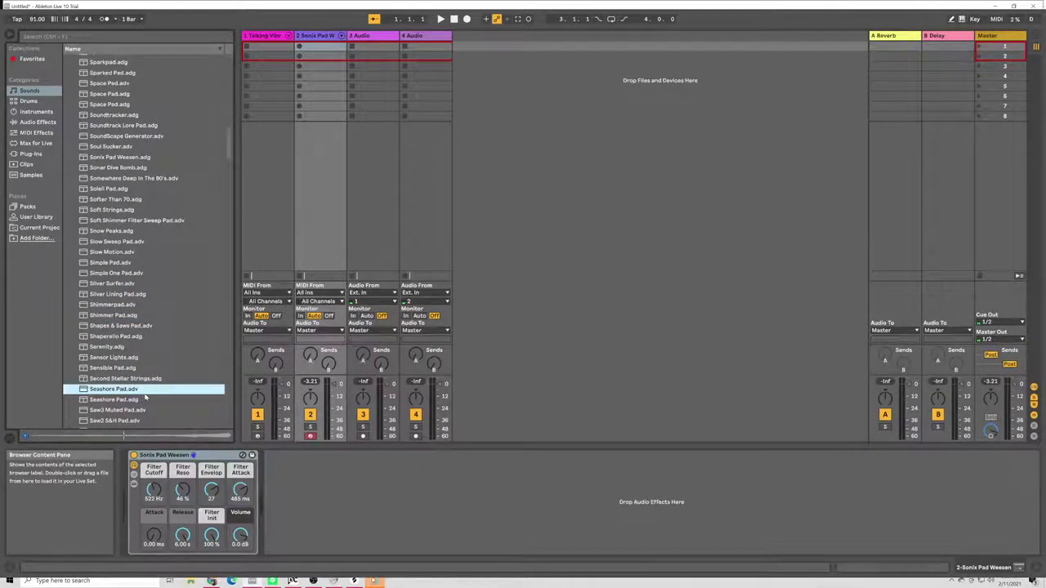
{"action": "key", "text": "Down"}
{"action": "key", "text": "Down"}
{"action": "key", "text": "Down"}
{"action": "key", "text": "Down"}
{"action": "key", "text": "Down"}
{"action": "key", "text": "Down"}
{"action": "key", "text": "Down"}
{"action": "key", "text": "Down"}
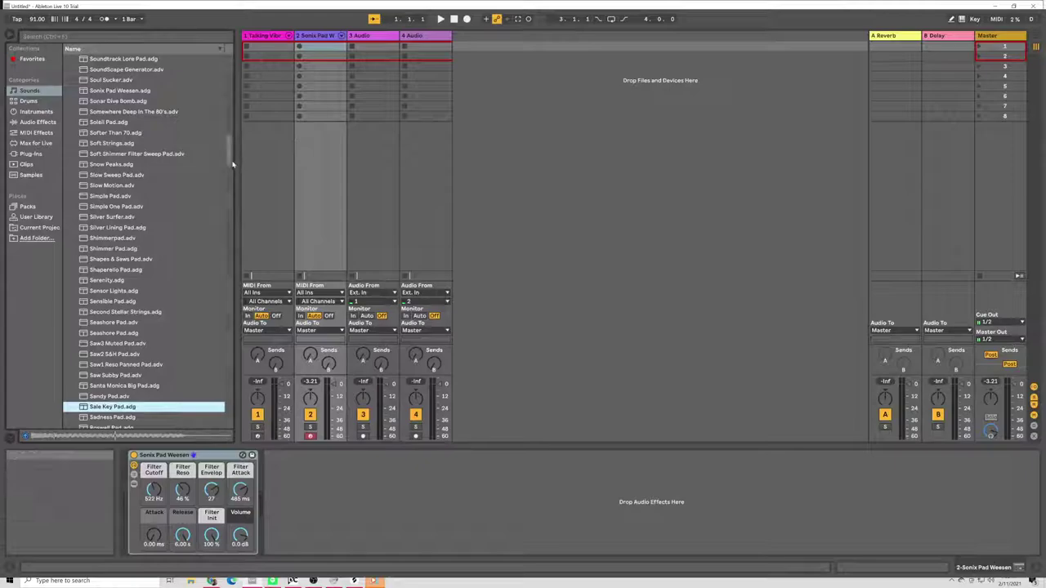
Step: Preview Padstyle and a few pads further down the list, from Neo Soul Glide Pad to Muted1 Soft Shimmer Pad
{"action": "scroll", "coordinate": [220, 196], "scroll_direction": "down", "scroll_amount": 10}
{"action": "left_click", "coordinate": [203, 236]}
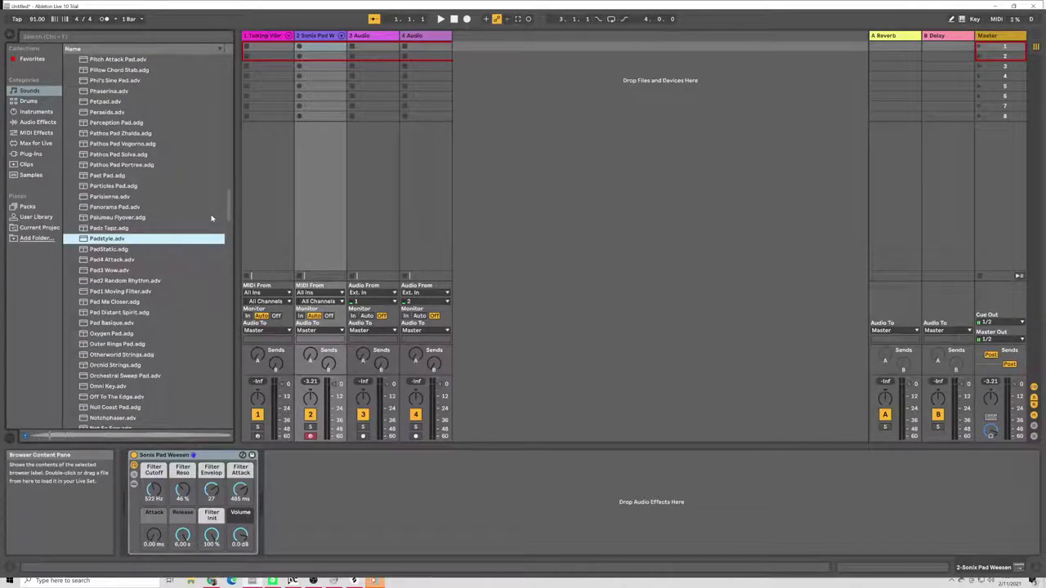
{"action": "scroll", "coordinate": [210, 223], "scroll_direction": "down", "scroll_amount": 9}
{"action": "left_click", "coordinate": [164, 247]}
{"action": "left_click", "coordinate": [175, 300]}
{"action": "left_click", "coordinate": [183, 331]}
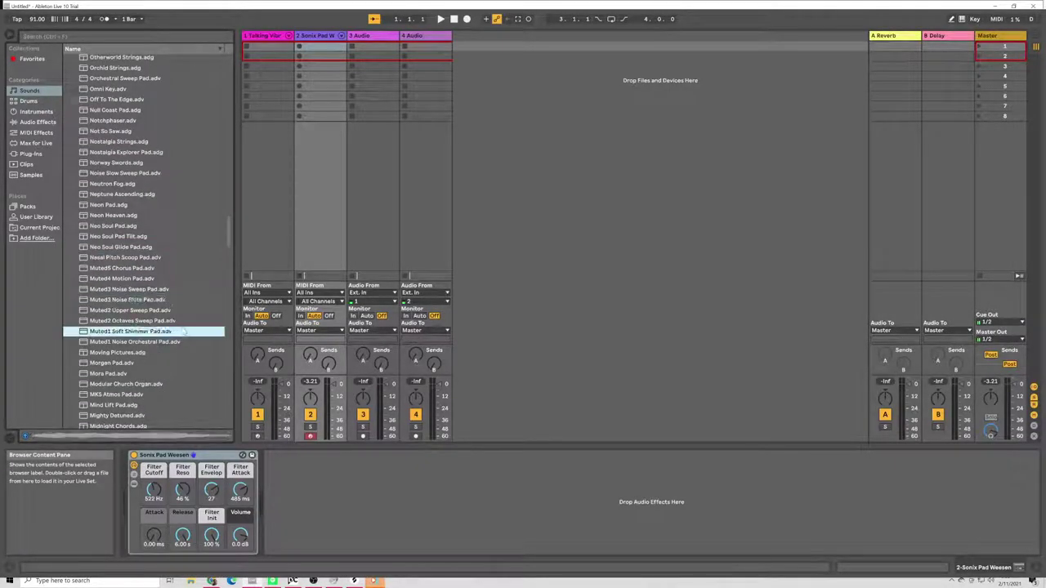
{"action": "scroll", "coordinate": [179, 327], "scroll_direction": "up", "scroll_amount": 3}
{"action": "scroll", "coordinate": [172, 311], "scroll_direction": "down", "scroll_amount": 3}
Step: Preview the pads from Muted2 Upper Sweep Pad up to Nasal Pitch Scoop Pad and load Muted4 Motion Pad onto MIDI track 2
{"action": "left_click", "coordinate": [170, 308]}
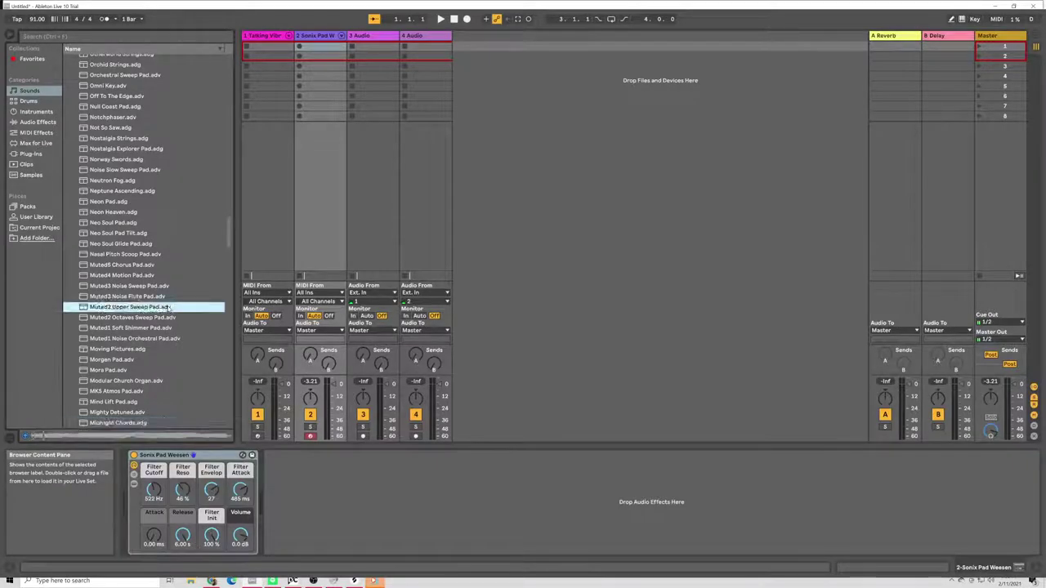
{"action": "left_click", "coordinate": [167, 286]}
{"action": "left_click", "coordinate": [167, 275]}
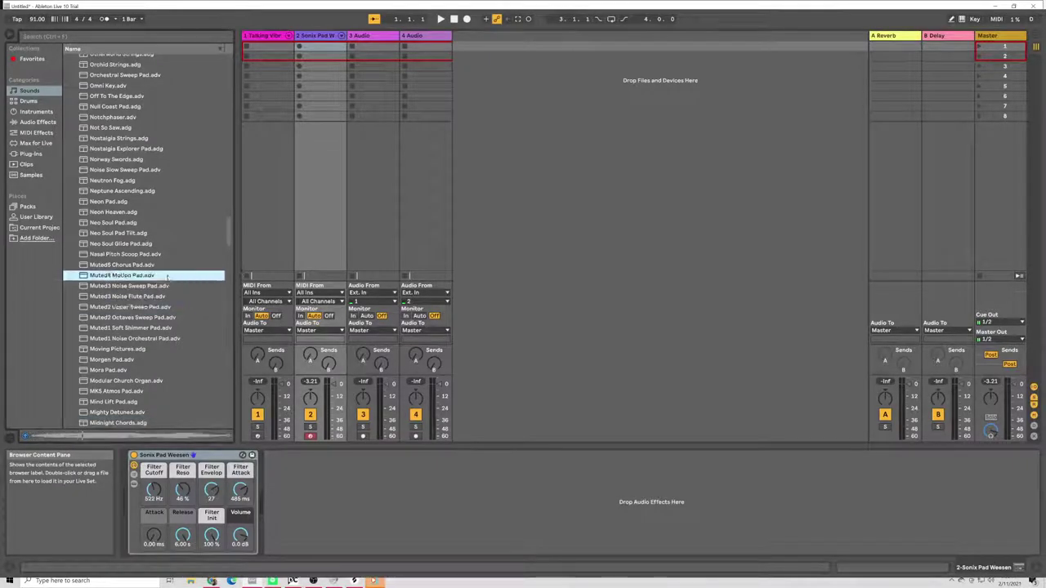
{"action": "left_click", "coordinate": [166, 266]}
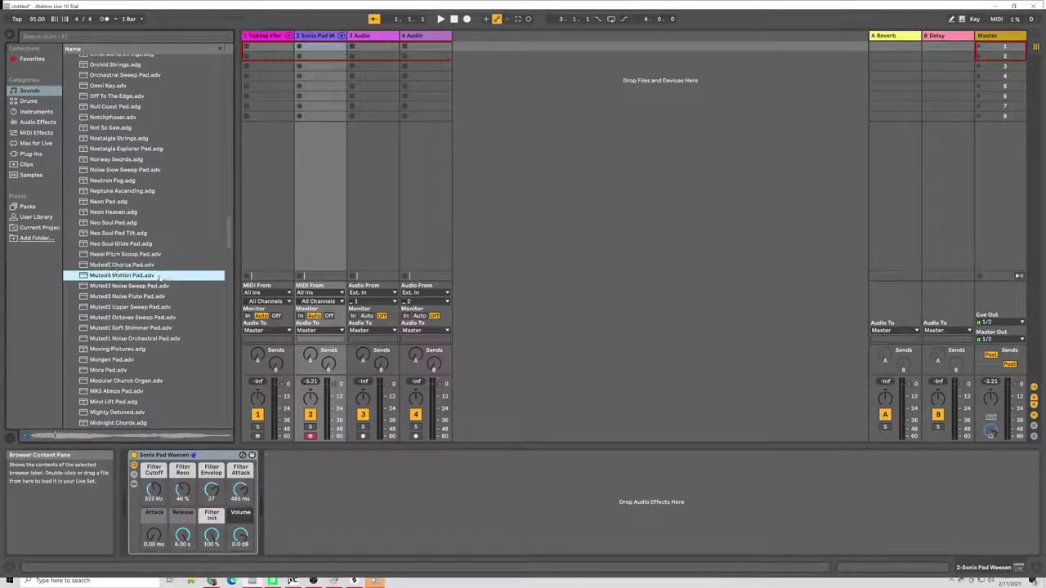
{"action": "left_click", "coordinate": [157, 255]}
{"action": "double_click", "coordinate": [158, 277]}
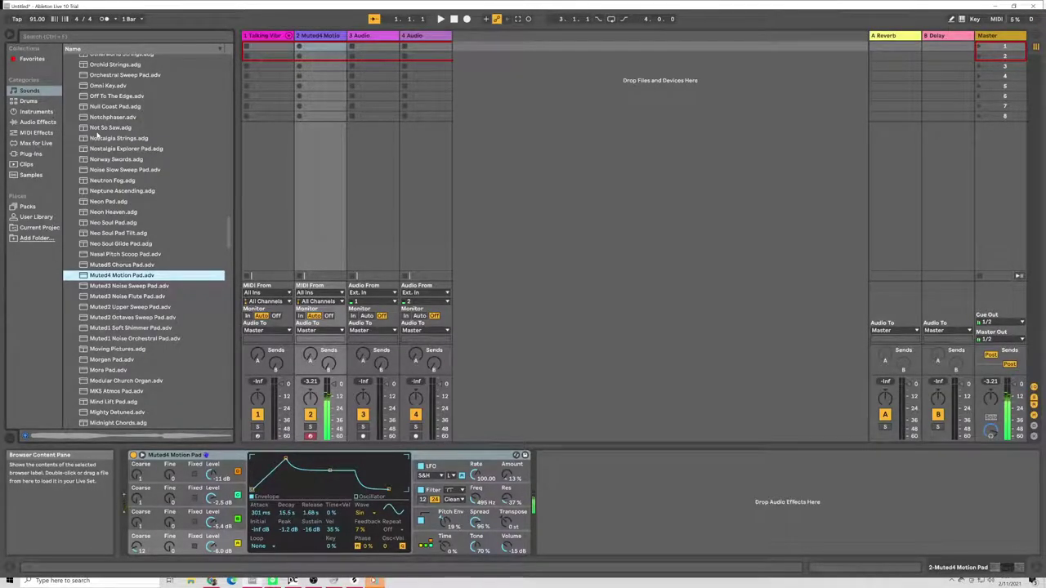
Step: Preview the Neutron Fog and Neo Soul Pad Tilt presets and extend the selection to Neo Soul Glide Pad
{"action": "left_click", "coordinate": [115, 180]}
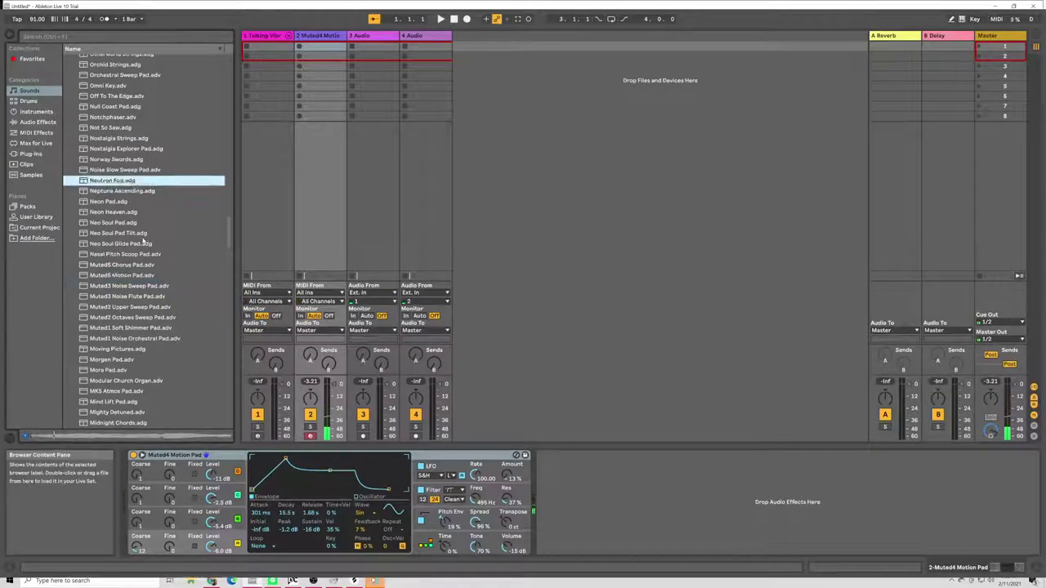
{"action": "left_click", "coordinate": [142, 235]}
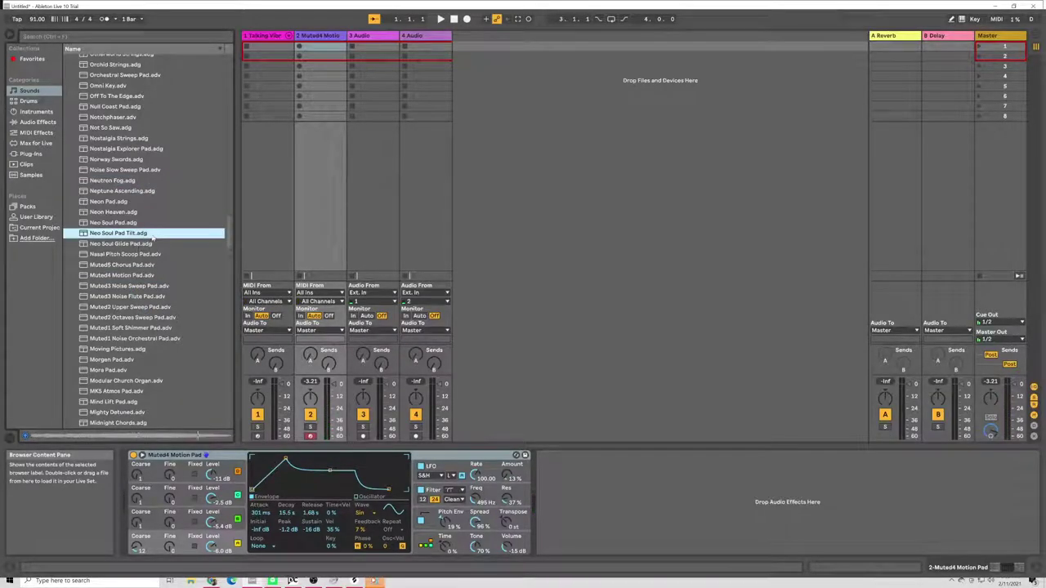
{"action": "key", "text": "shift+End"}
{"action": "key", "text": "shift+Home"}
{"action": "key", "text": "shift+Down"}
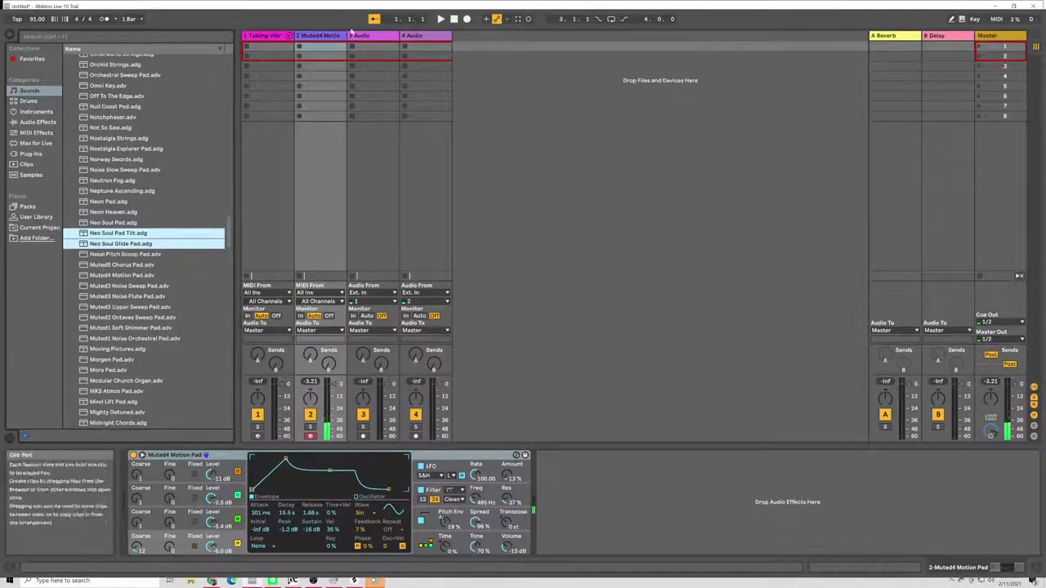
Step: Insert a new MIDI track after the 4 Audio track and preview the MKS Atmos Pad preset
{"action": "left_click", "coordinate": [419, 37]}
{"action": "key", "text": "ctrl+shift+t"}
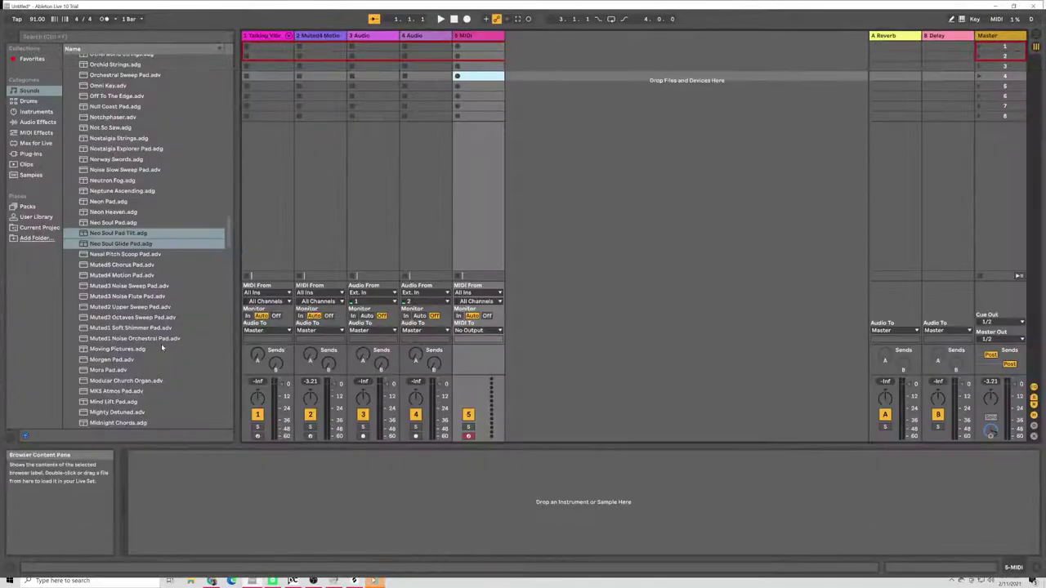
{"action": "left_click", "coordinate": [151, 391]}
{"action": "scroll", "coordinate": [154, 400], "scroll_direction": "down", "scroll_amount": 1}
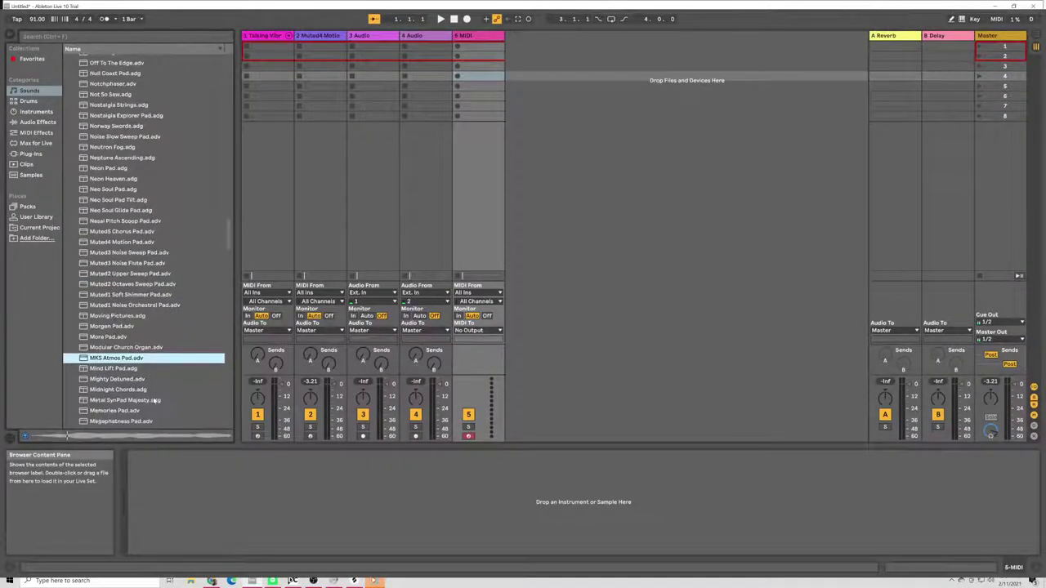
Step: Preview scattered Pad presets from Metal SynPad Majesty down to Chorale Sea
{"action": "left_click", "coordinate": [124, 401]}
{"action": "left_click", "coordinate": [122, 389]}
{"action": "scroll", "coordinate": [196, 328], "scroll_direction": "down", "scroll_amount": 15}
{"action": "left_click", "coordinate": [196, 325]}
{"action": "left_click", "coordinate": [164, 388]}
{"action": "left_click", "coordinate": [155, 409]}
{"action": "left_click", "coordinate": [147, 389]}
{"action": "left_click", "coordinate": [160, 407]}
{"action": "scroll", "coordinate": [182, 388], "scroll_direction": "down", "scroll_amount": 8}
{"action": "left_click", "coordinate": [164, 364]}
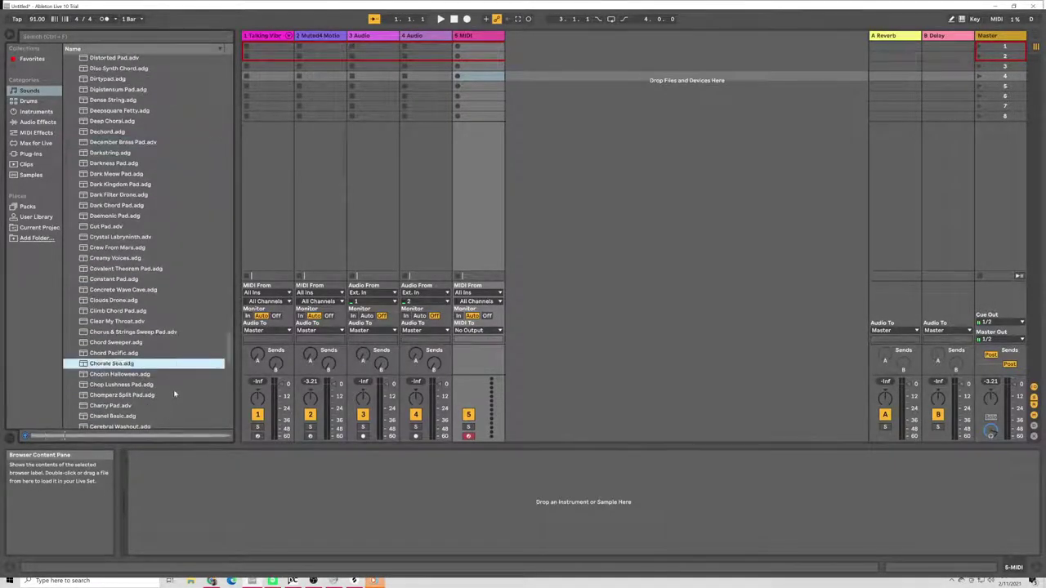
Step: Preview Chord Pacific and Chopin Halloween and load the Chorale Sea preset onto MIDI track 5
{"action": "left_click", "coordinate": [149, 353]}
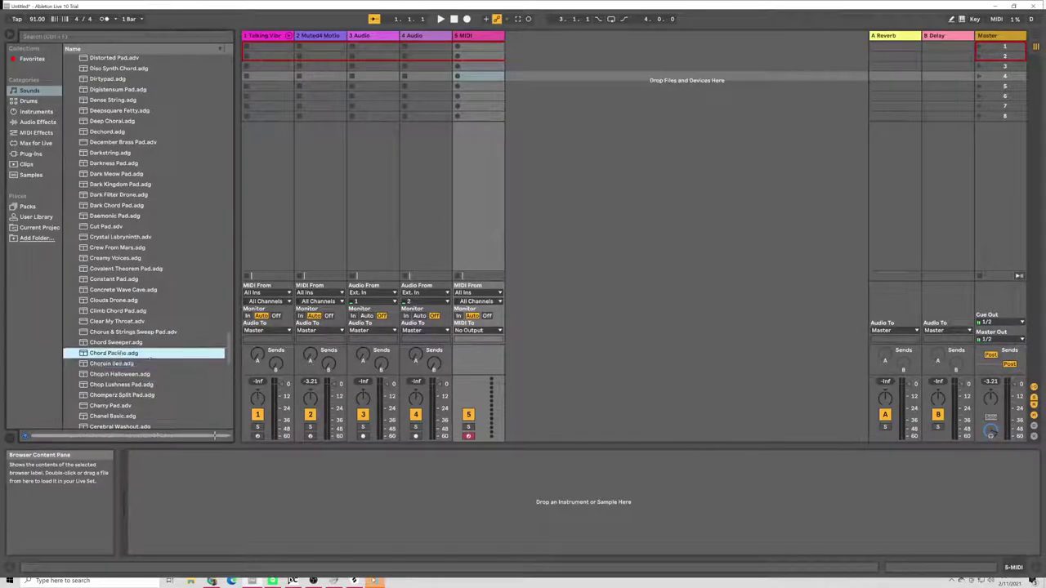
{"action": "left_click", "coordinate": [142, 373]}
{"action": "double_click", "coordinate": [139, 363]}
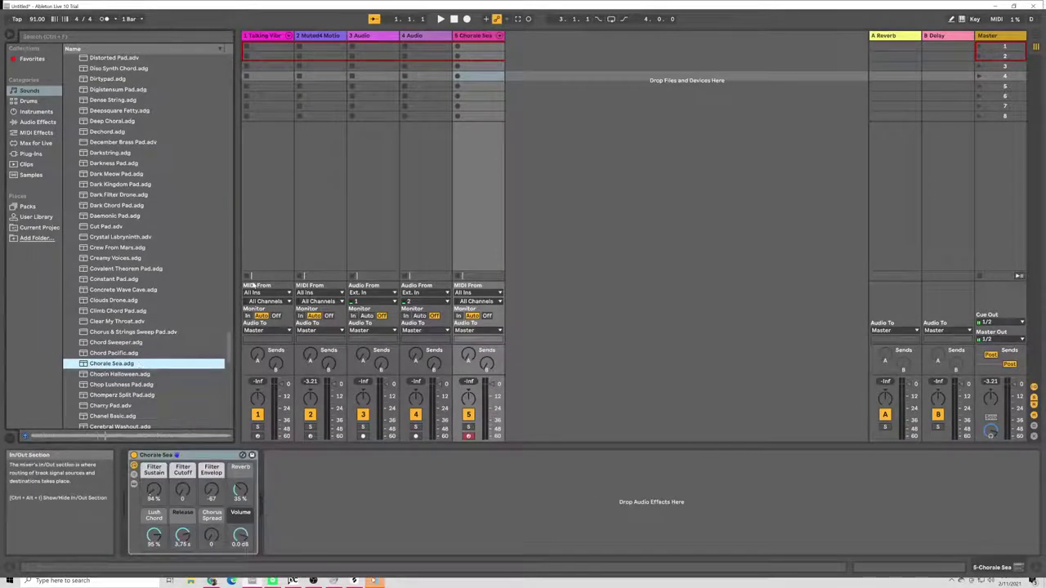
Step: Preview presets from Chomperz Split Pad down to Celestial Pad and load Cerebral Washout onto MIDI track 5
{"action": "left_click", "coordinate": [159, 395]}
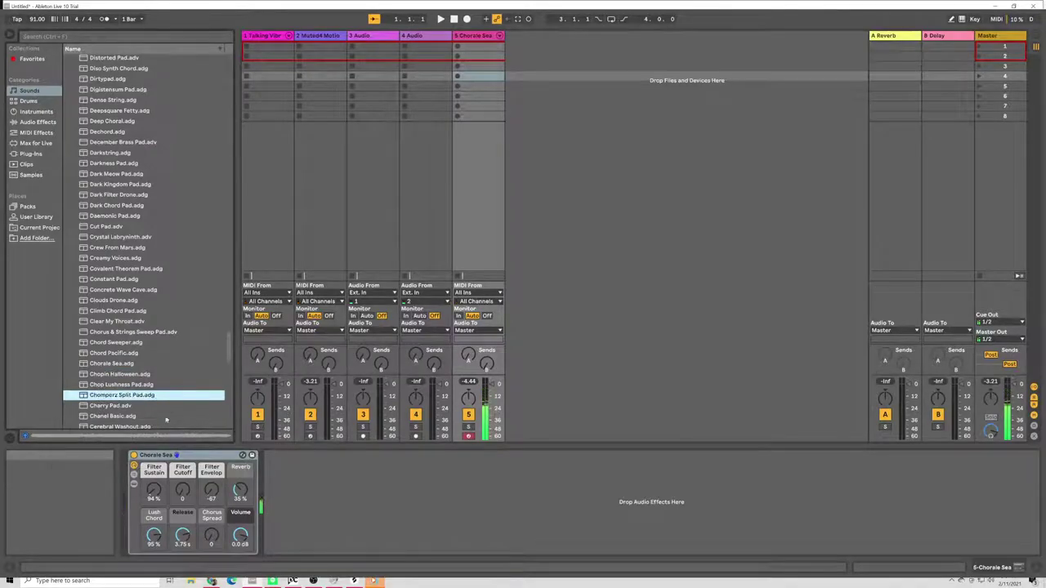
{"action": "scroll", "coordinate": [167, 422], "scroll_direction": "down", "scroll_amount": 1}
{"action": "left_click", "coordinate": [146, 395]}
{"action": "left_click", "coordinate": [135, 406]}
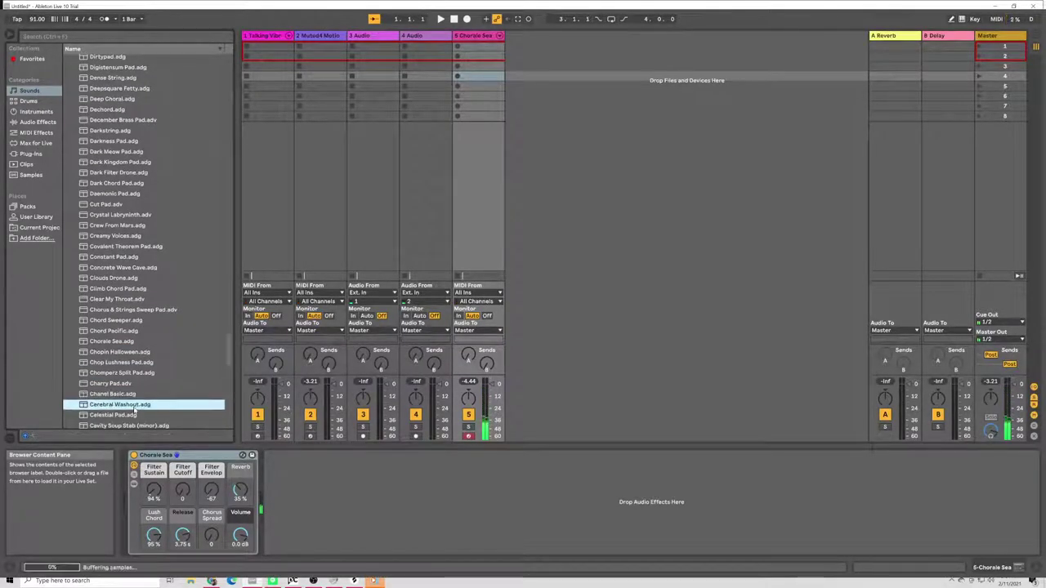
{"action": "scroll", "coordinate": [131, 405], "scroll_direction": "down", "scroll_amount": 1}
{"action": "left_click", "coordinate": [114, 393]}
{"action": "left_click", "coordinate": [115, 383]}
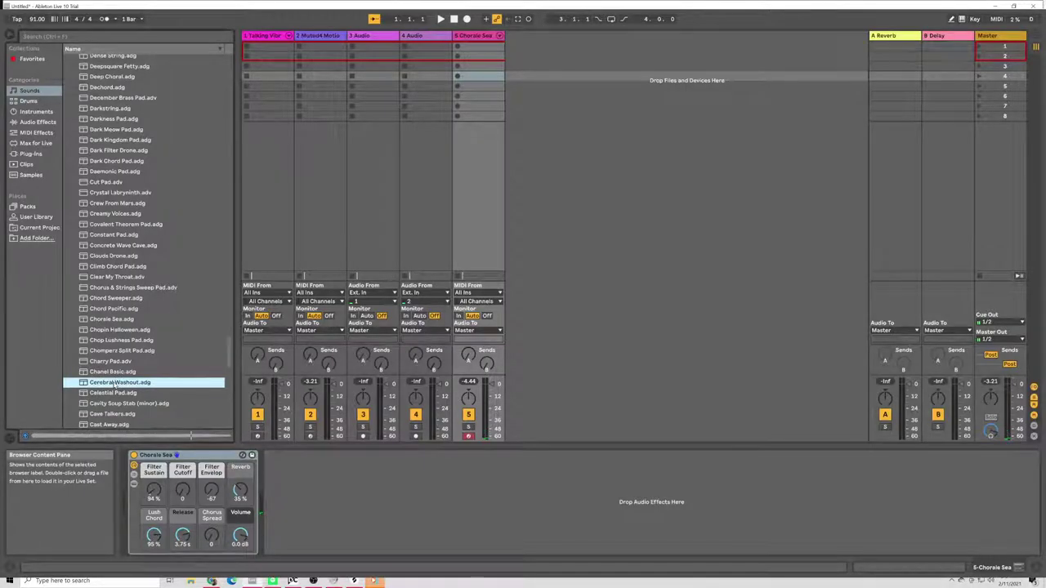
{"action": "double_click", "coordinate": [115, 383]}
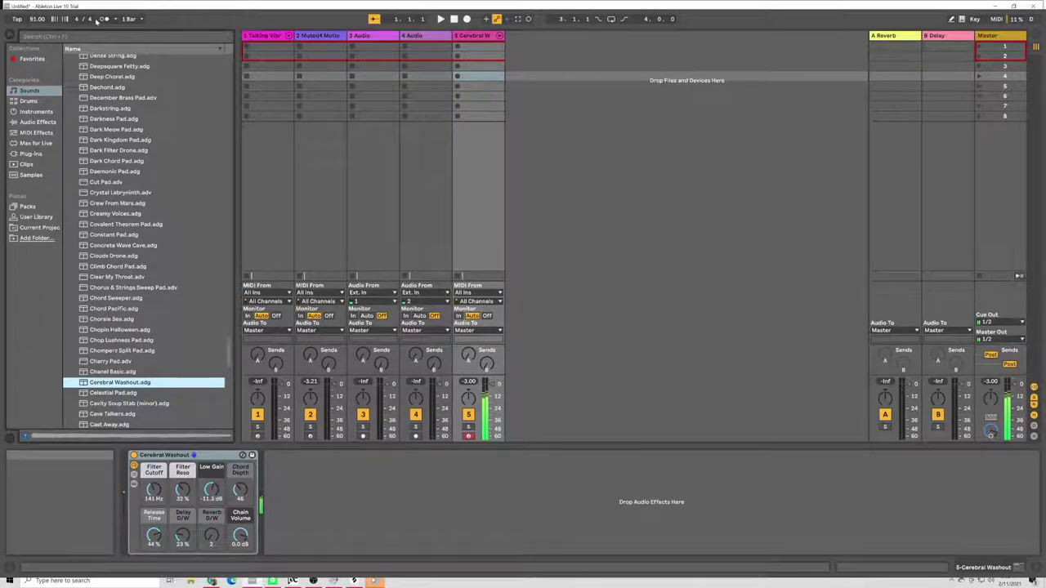
Step: Turn on the metronome and tap in a tempo of about 91.20 BPM with playback running
{"action": "left_click", "coordinate": [16, 19]}
{"action": "left_click", "coordinate": [16, 19]}
{"action": "left_click", "coordinate": [17, 19]}
{"action": "left_click", "coordinate": [18, 19]}
{"action": "left_click", "coordinate": [17, 19]}
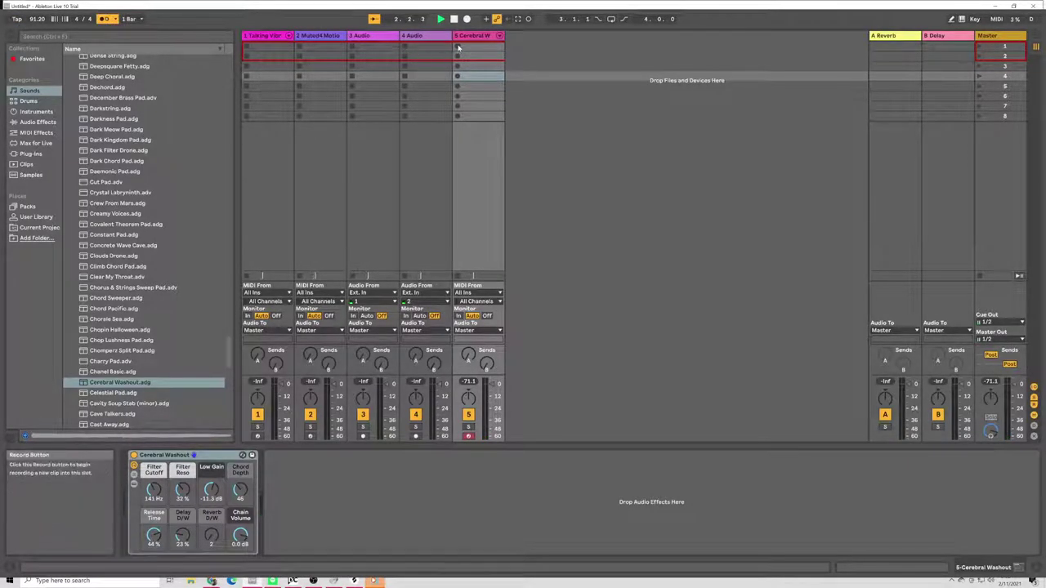
Step: Record a trial MIDI clip in the first slot of track 5 and delete it
{"action": "left_click", "coordinate": [459, 46]}
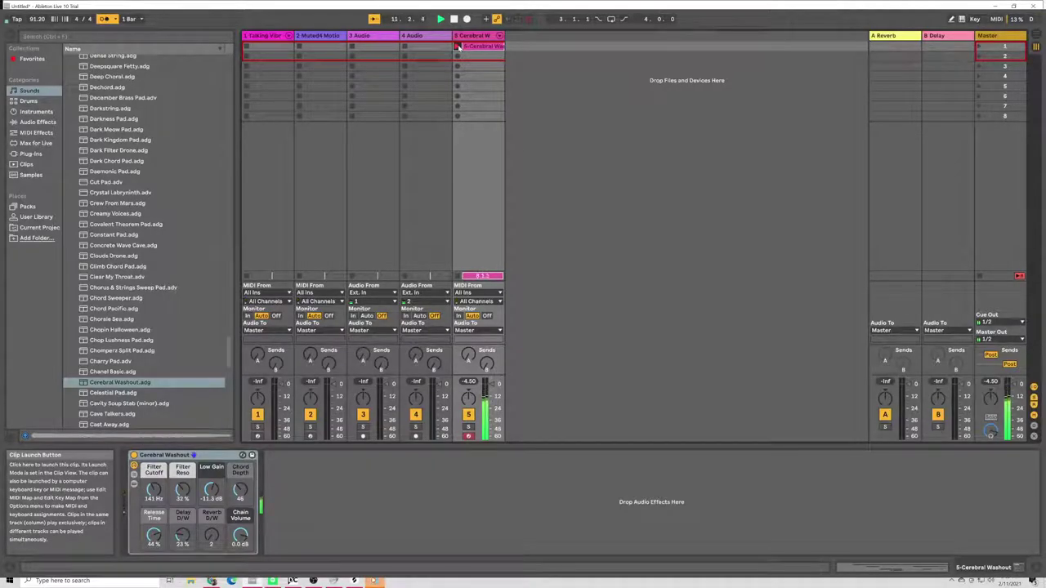
{"action": "key", "text": "Delete"}
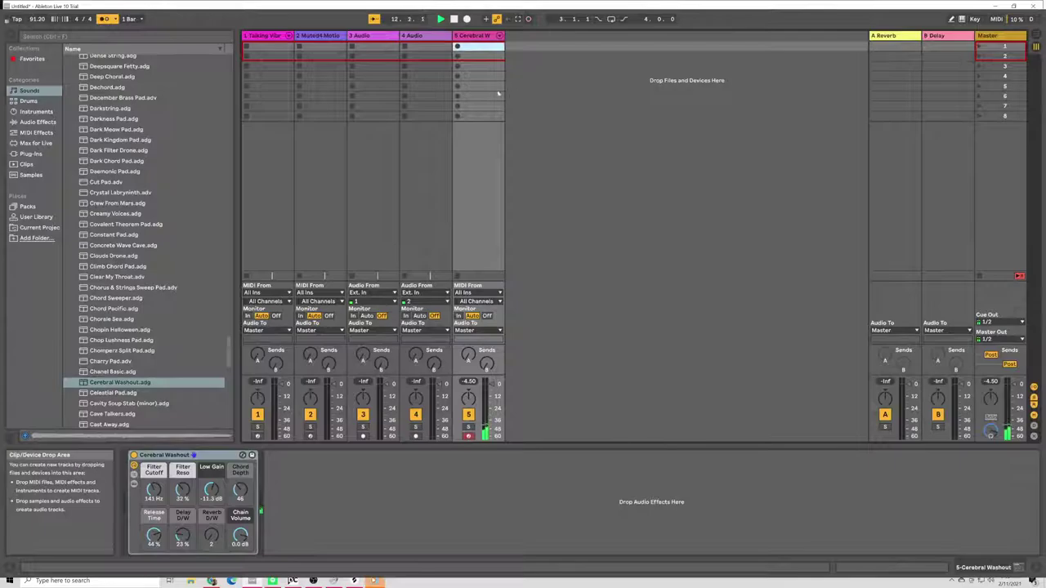
Step: Stop playback and preview the pad presets from Celestial Pad down to Captain Padd
{"action": "left_click", "coordinate": [455, 20]}
{"action": "left_click", "coordinate": [124, 395]}
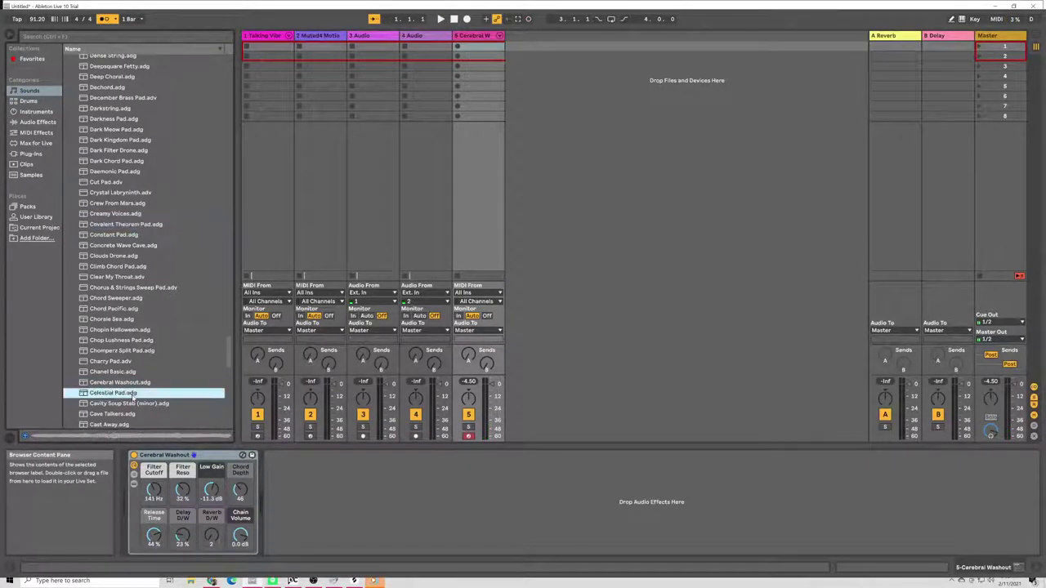
{"action": "key", "text": "Down"}
{"action": "key", "text": "Down"}
{"action": "scroll", "coordinate": [111, 309], "scroll_direction": "down", "scroll_amount": 1}
{"action": "key", "text": "Down"}
{"action": "key", "text": "Down"}
{"action": "key", "text": "Down"}
{"action": "key", "text": "Down"}
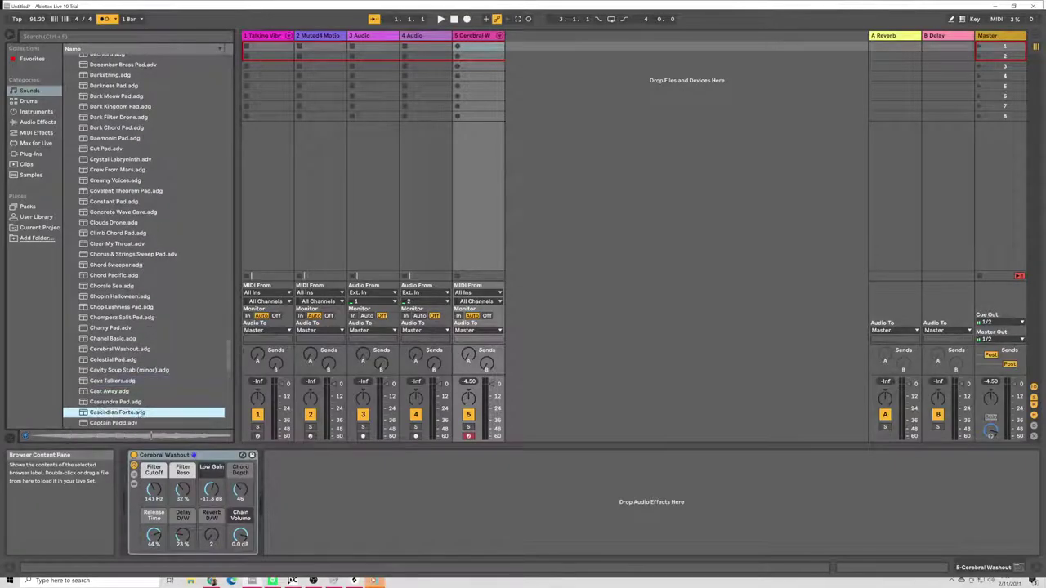
{"action": "scroll", "coordinate": [122, 392], "scroll_direction": "down", "scroll_amount": 1}
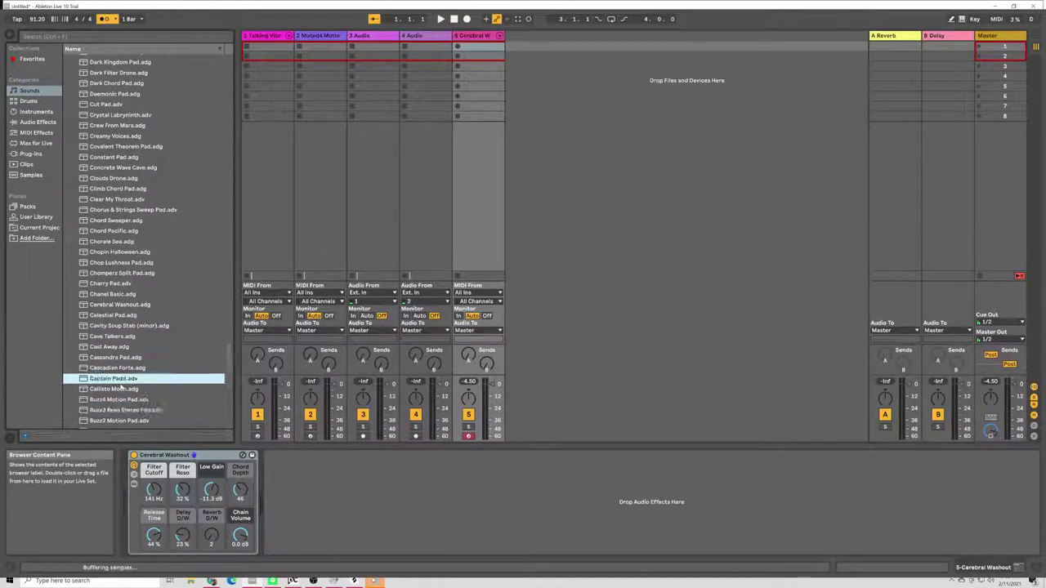
Step: Preview the presets around Aroura Pad 1 and AtmosPad in the Pad category
{"action": "scroll", "coordinate": [123, 384], "scroll_direction": "down", "scroll_amount": 2}
{"action": "scroll", "coordinate": [222, 369], "scroll_direction": "down", "scroll_amount": 8}
{"action": "left_click", "coordinate": [139, 367]}
{"action": "key", "text": "Down"}
{"action": "key", "text": "Down"}
{"action": "key", "text": "Down"}
{"action": "key", "text": "Down"}
{"action": "key", "text": "Down"}
{"action": "key", "text": "Up"}
{"action": "key", "text": "Up"}
{"action": "key", "text": "Up"}
{"action": "key", "text": "Up"}
{"action": "key", "text": "Up"}
{"action": "key", "text": "Up"}
{"action": "key", "text": "Up"}
{"action": "key", "text": "Up"}
{"action": "key", "text": "Up"}
{"action": "key", "text": "Up"}
{"action": "key", "text": "Up"}
{"action": "key", "text": "Down"}
{"action": "key", "text": "Down"}
{"action": "key", "text": "Down"}
{"action": "key", "text": "Down"}
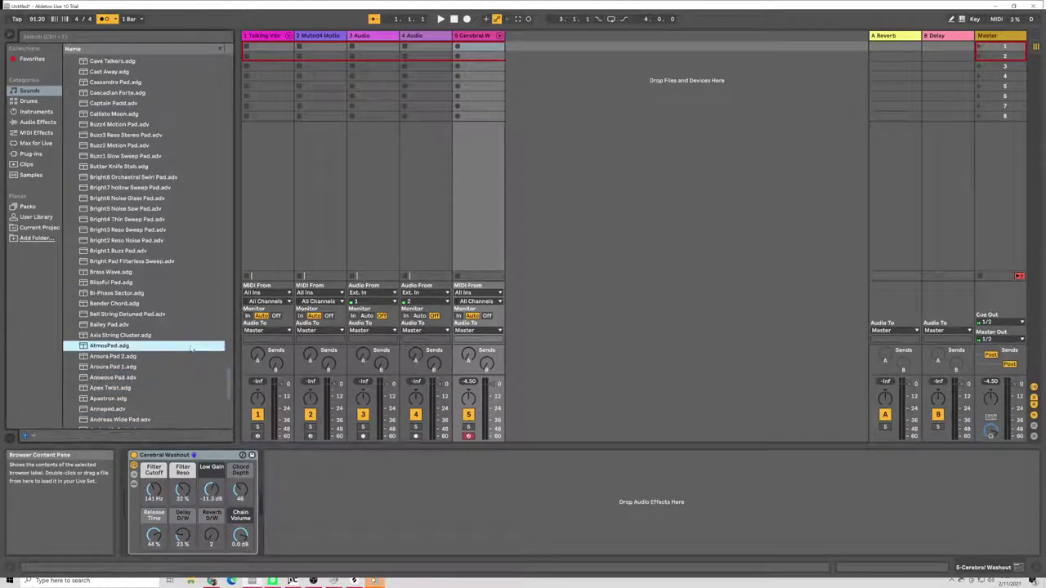
Step: Preview the remaining pad presets from AtmosPad down to 5ths2 Filter Sweep Pad
{"action": "scroll", "coordinate": [229, 384], "scroll_direction": "down", "scroll_amount": 1}
{"action": "key", "text": "Down"}
{"action": "key", "text": "Down"}
{"action": "key", "text": "Down"}
{"action": "key", "text": "Down"}
{"action": "key", "text": "Down"}
{"action": "key", "text": "Down"}
{"action": "key", "text": "Down"}
{"action": "key", "text": "Down"}
{"action": "key", "text": "Down"}
{"action": "key", "text": "Down"}
{"action": "key", "text": "Down"}
{"action": "key", "text": "Down"}
{"action": "key", "text": "Down"}
{"action": "key", "text": "Down"}
{"action": "key", "text": "Down"}
{"action": "key", "text": "Down"}
{"action": "key", "text": "Down"}
{"action": "key", "text": "Down"}
{"action": "key", "text": "Down"}
{"action": "key", "text": "Down"}
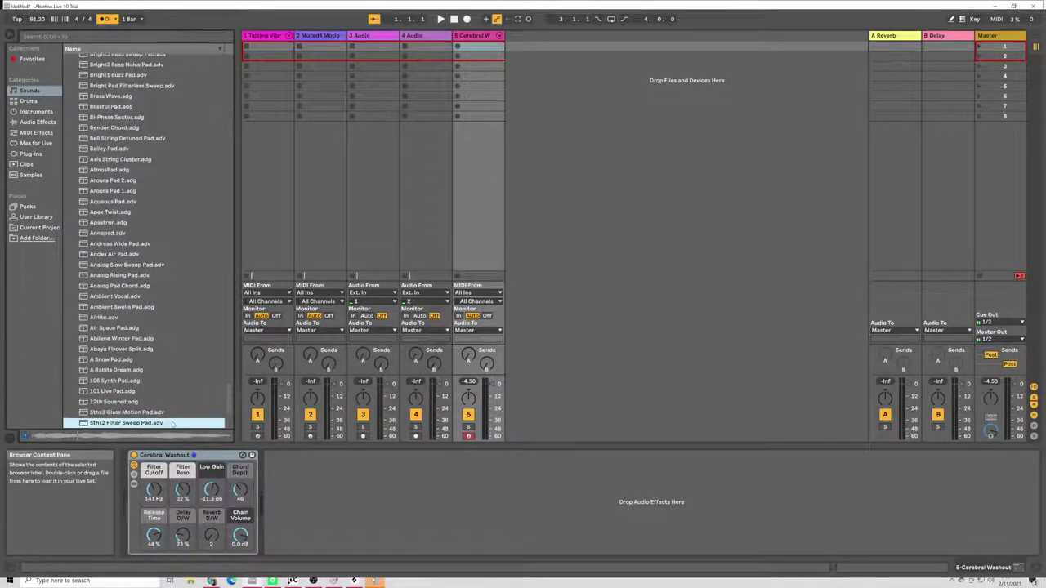
{"action": "scroll", "coordinate": [228, 406], "scroll_direction": "down", "scroll_amount": 4}
Step: Expand the Bass category and preview the presets from Wowble Bass to Wood Bass
{"action": "left_click", "coordinate": [188, 402]}
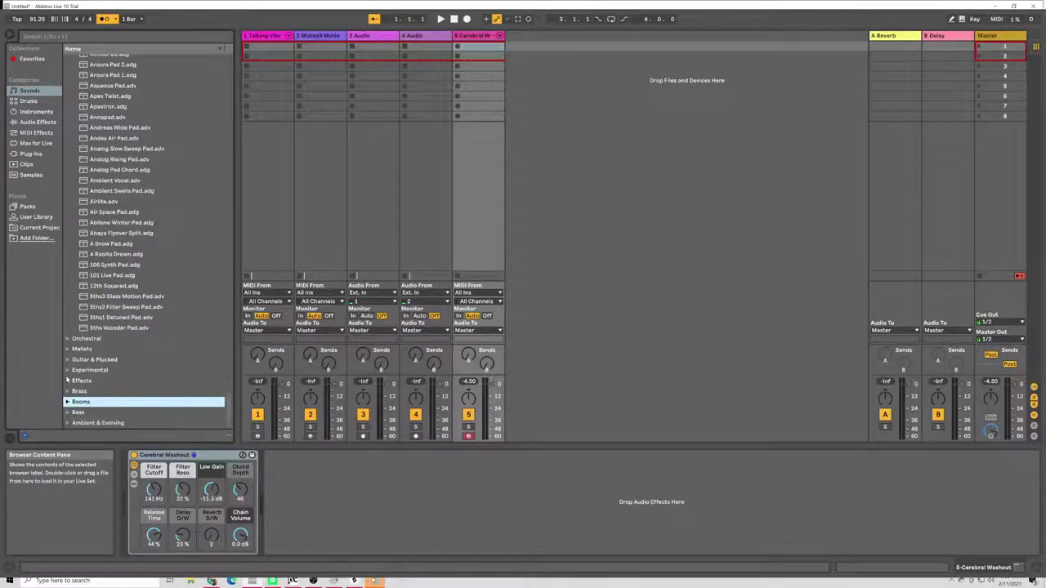
{"action": "left_click", "coordinate": [67, 412]}
{"action": "left_click", "coordinate": [124, 354]}
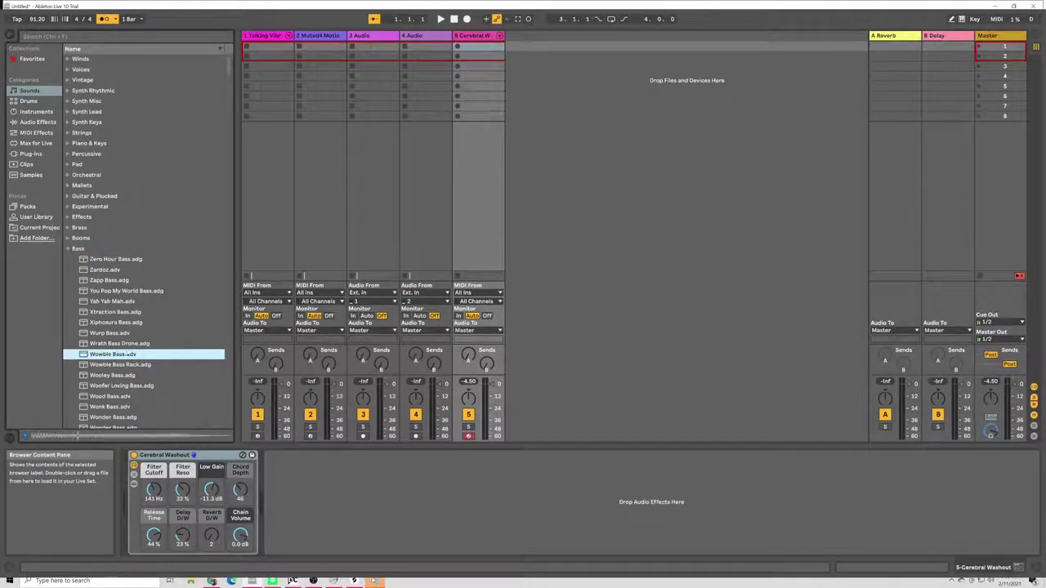
{"action": "key", "text": "Down"}
{"action": "key", "text": "Down"}
{"action": "key", "text": "Down"}
{"action": "key", "text": "Down"}
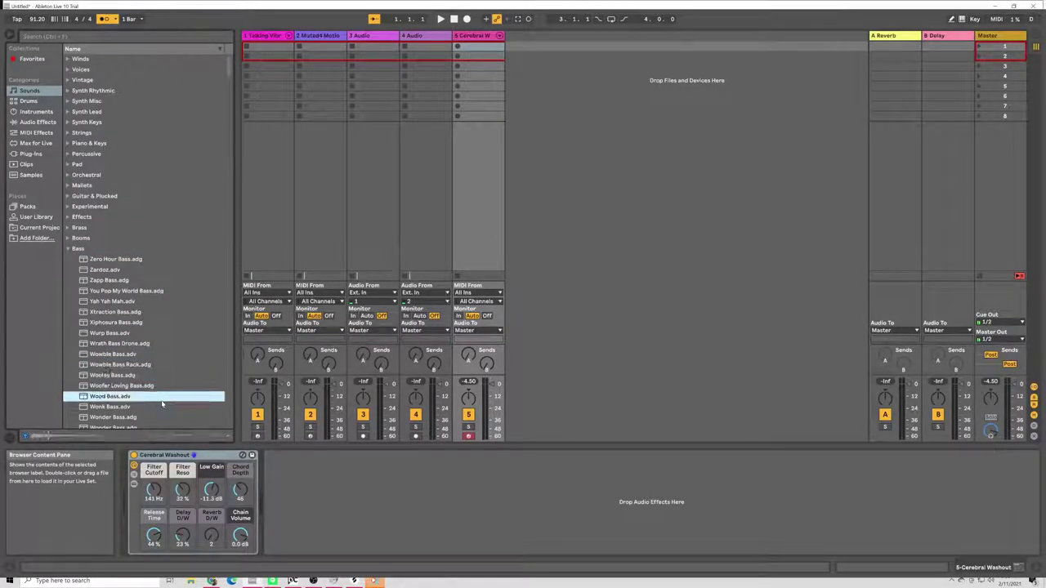
Step: Close the Bass category, preview the first Booms presets down to Boom Nation and 2-Way Boom, and collapse Booms
{"action": "key", "text": "Left"}
{"action": "key", "text": "Up"}
{"action": "key", "text": "Right"}
{"action": "key", "text": "Down"}
{"action": "key", "text": "Down"}
{"action": "key", "text": "Down"}
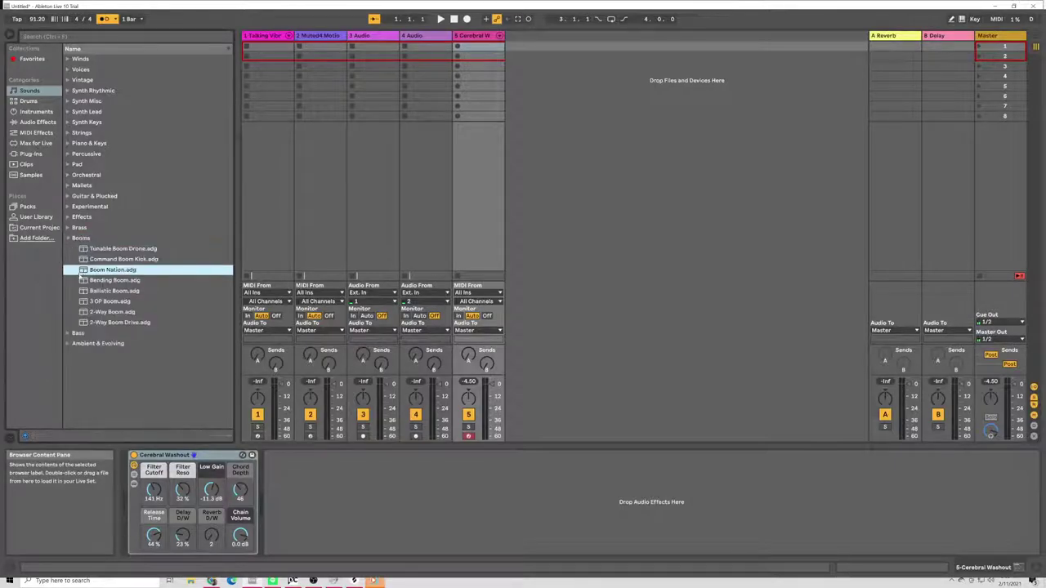
{"action": "left_click", "coordinate": [90, 315]}
{"action": "left_click", "coordinate": [68, 238]}
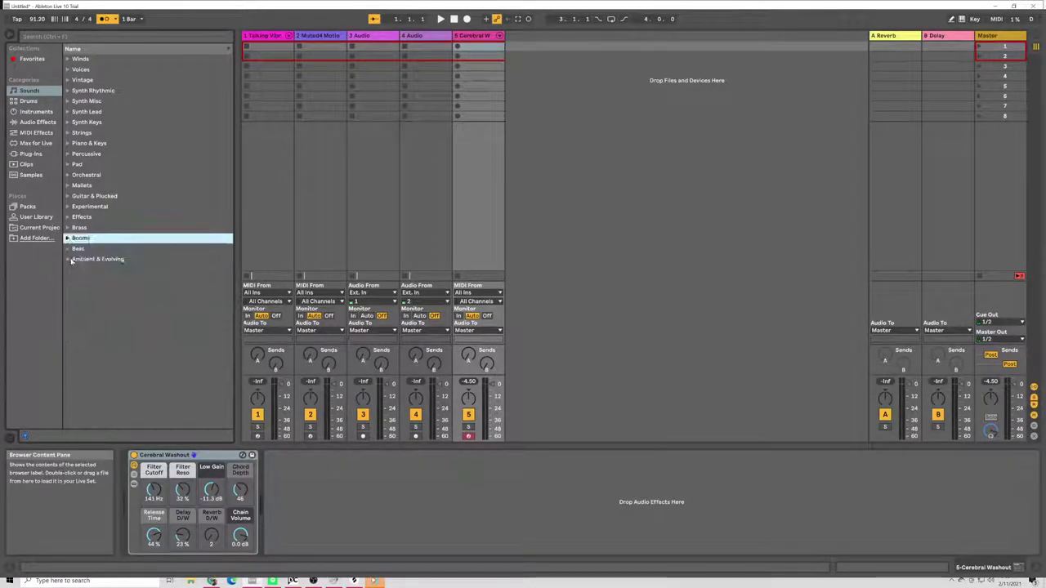
Step: Expand the Ambient & Evolving category and preview presets such as Virtual Scapes, Wave Evolve Pad, Venus Bike and Time Chimes
{"action": "left_click", "coordinate": [69, 259]}
{"action": "key", "text": "Down"}
{"action": "key", "text": "Down"}
{"action": "key", "text": "Down"}
{"action": "left_click", "coordinate": [68, 259]}
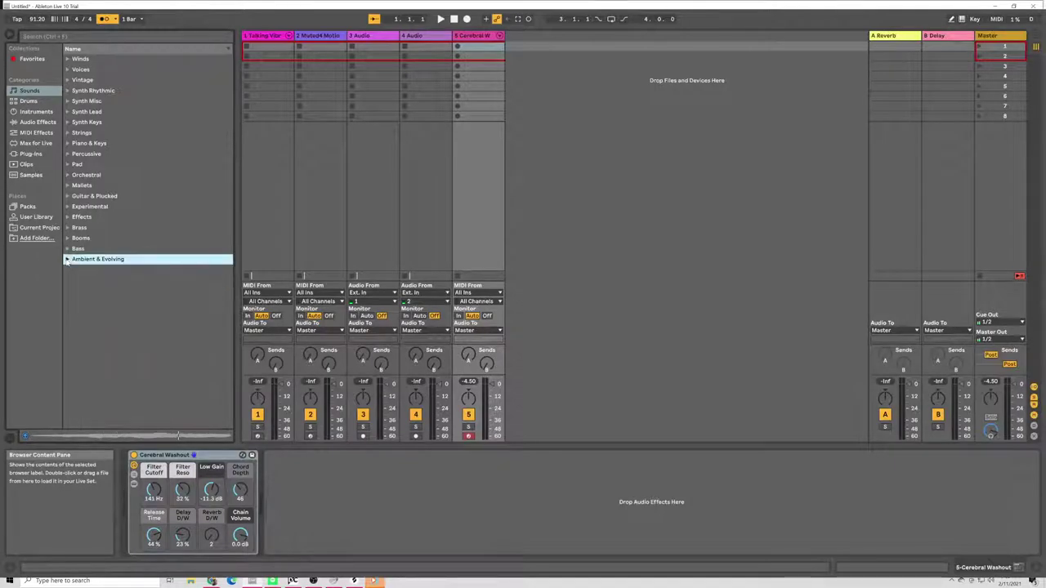
{"action": "left_click", "coordinate": [68, 259]}
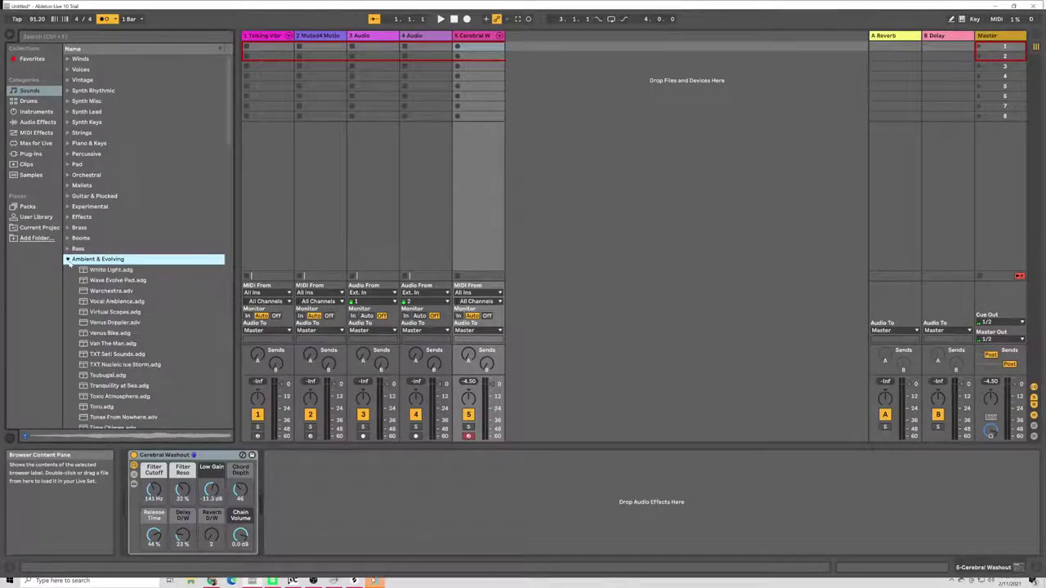
{"action": "left_click", "coordinate": [114, 313]}
{"action": "left_click", "coordinate": [106, 282]}
{"action": "left_click", "coordinate": [123, 333]}
{"action": "left_click", "coordinate": [131, 406]}
{"action": "left_click", "coordinate": [152, 427]}
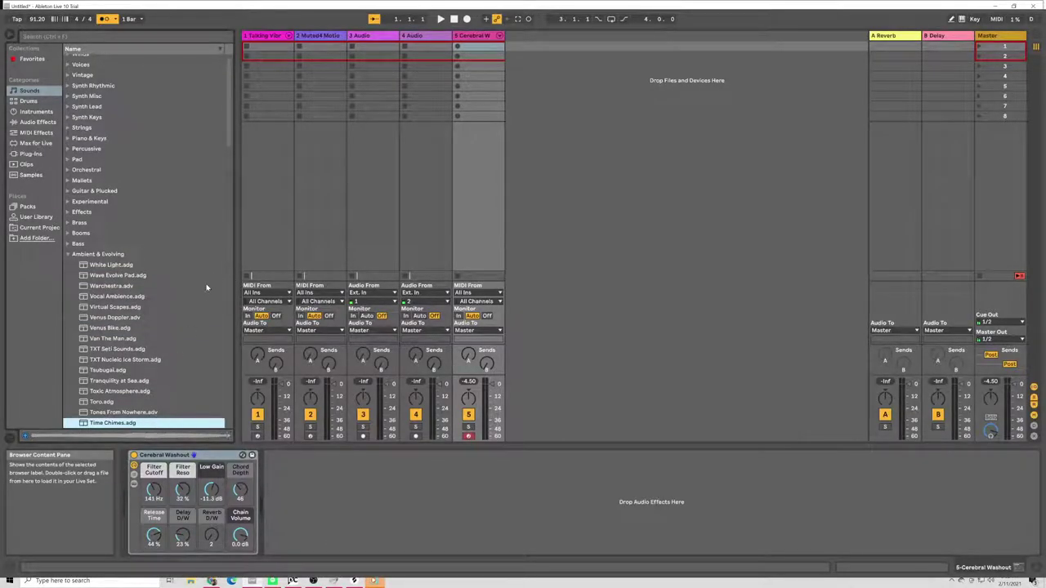
Step: Preview They Descend, Swallow Shadows and Spacefolder in the Ambient & Evolving category
{"action": "scroll", "coordinate": [209, 284], "scroll_direction": "down", "scroll_amount": 2}
{"action": "left_click", "coordinate": [133, 400]}
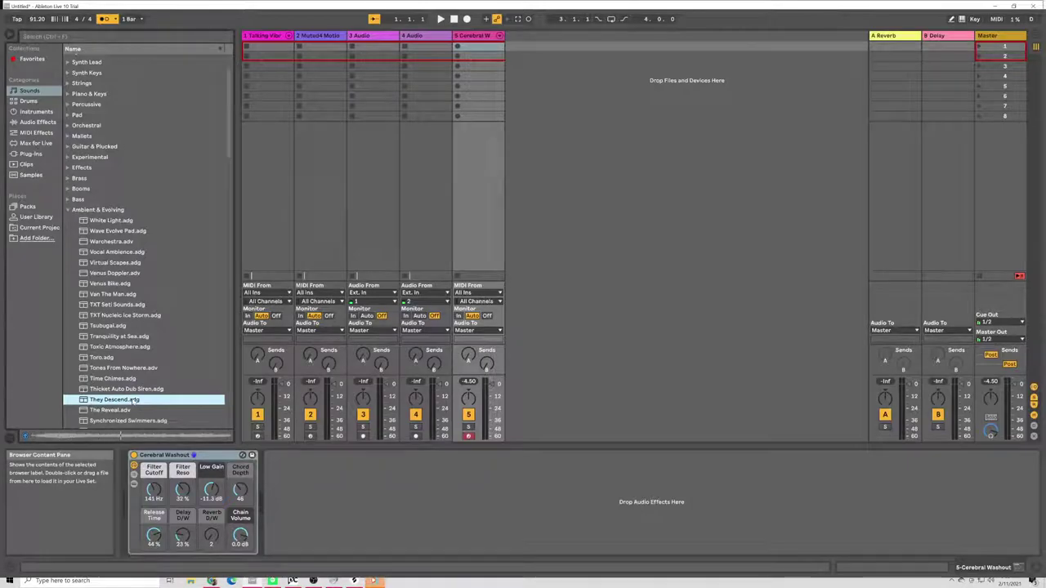
{"action": "scroll", "coordinate": [133, 400], "scroll_direction": "down", "scroll_amount": 2}
{"action": "left_click", "coordinate": [128, 409]}
{"action": "left_click", "coordinate": [129, 397]}
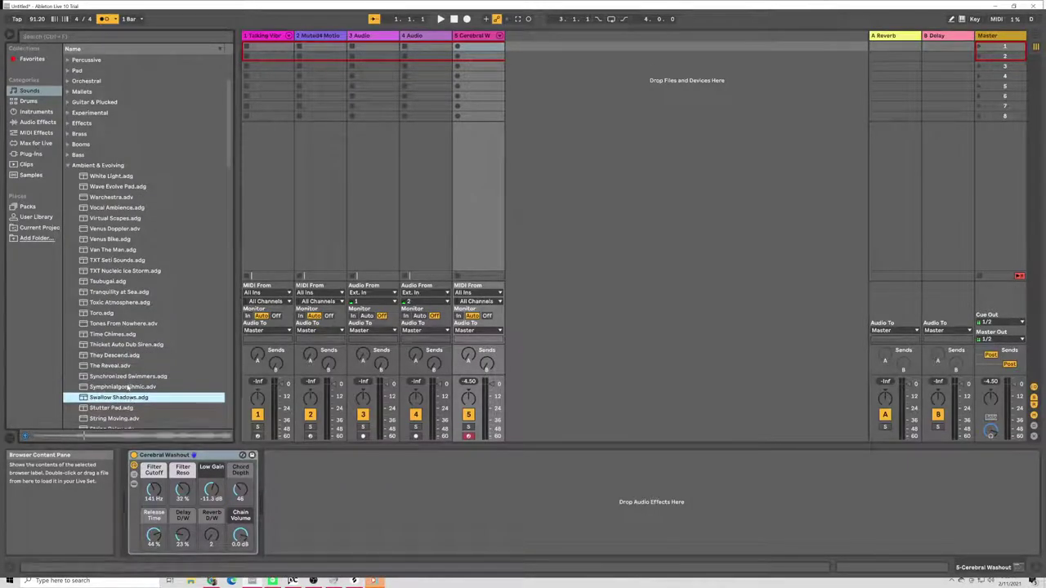
{"action": "scroll", "coordinate": [130, 388], "scroll_direction": "down", "scroll_amount": 1}
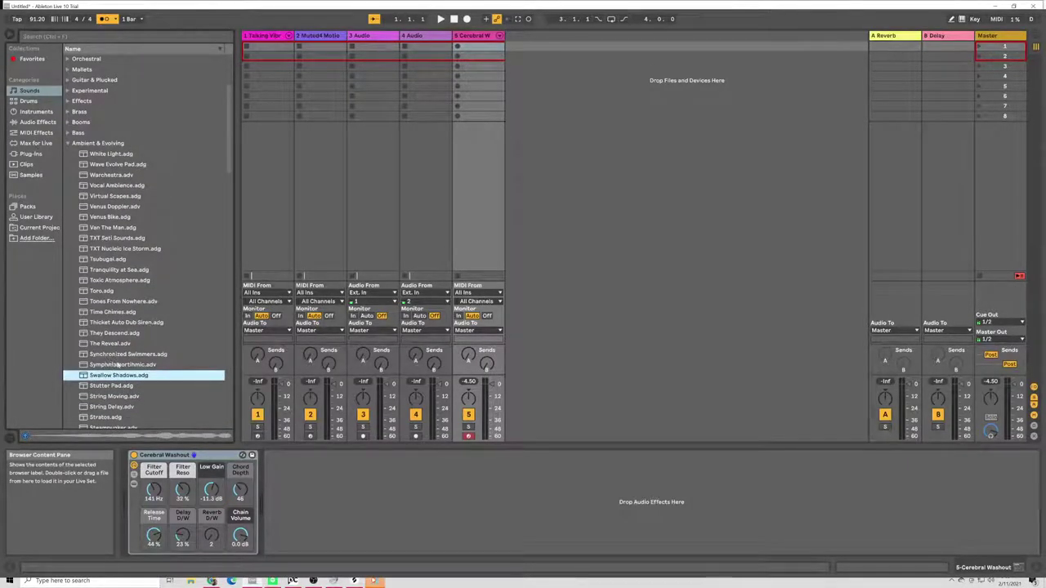
{"action": "scroll", "coordinate": [117, 367], "scroll_direction": "down", "scroll_amount": 3}
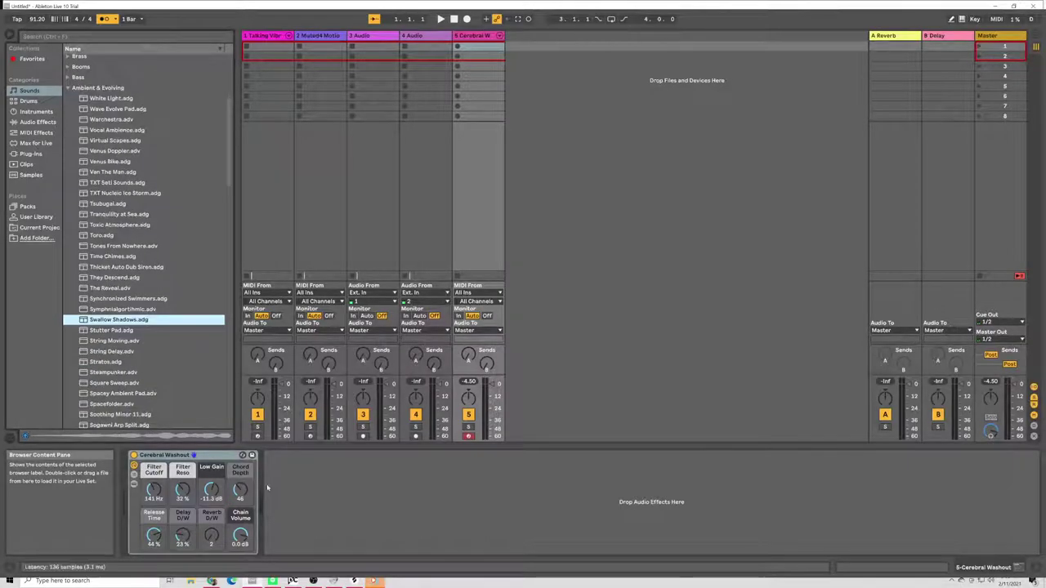
{"action": "left_click", "coordinate": [211, 404]}
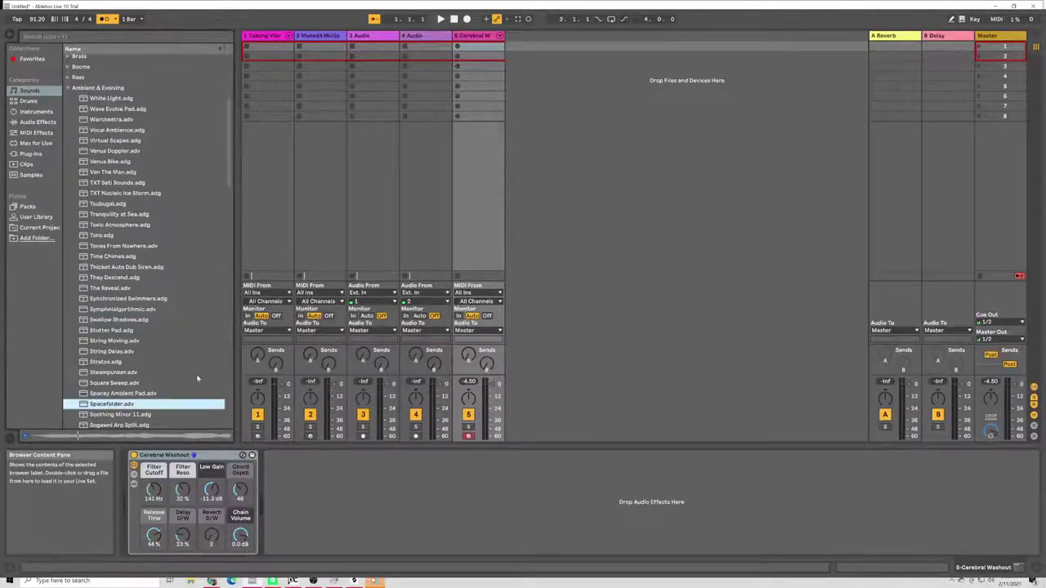
Step: Preview Robot Beautician and Sandman and load the Robot Beautician preset onto MIDI track 5
{"action": "scroll", "coordinate": [197, 378], "scroll_direction": "down", "scroll_amount": 8}
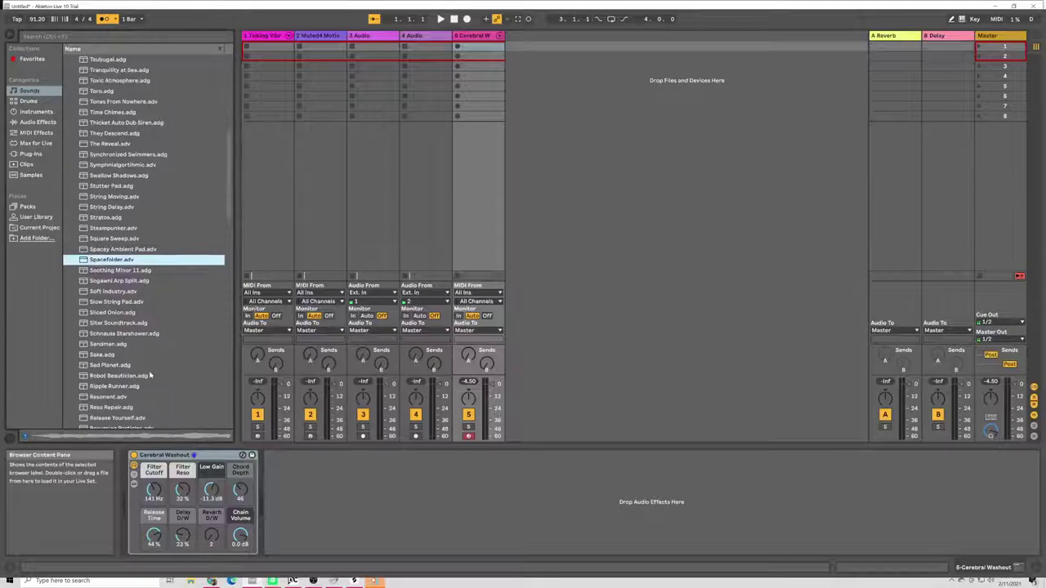
{"action": "left_click", "coordinate": [150, 375]}
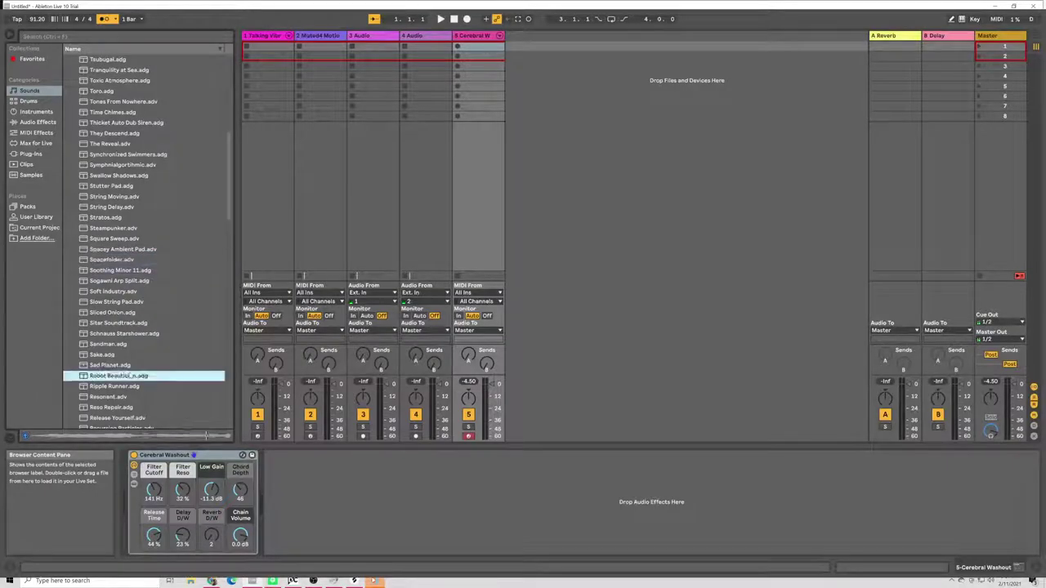
{"action": "left_click", "coordinate": [135, 347]}
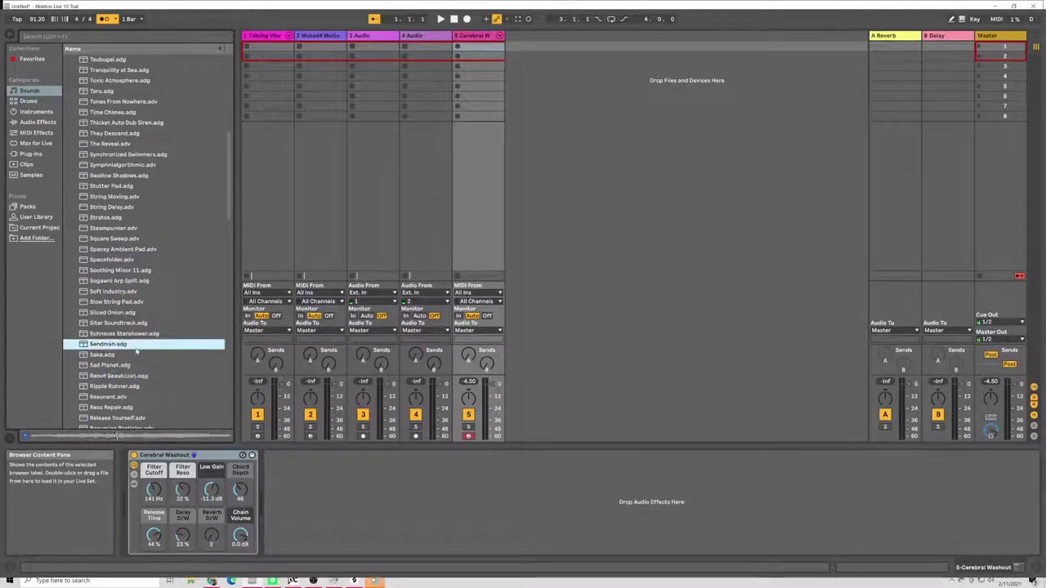
{"action": "scroll", "coordinate": [136, 350], "scroll_direction": "down", "scroll_amount": 1}
{"action": "left_click", "coordinate": [151, 347]}
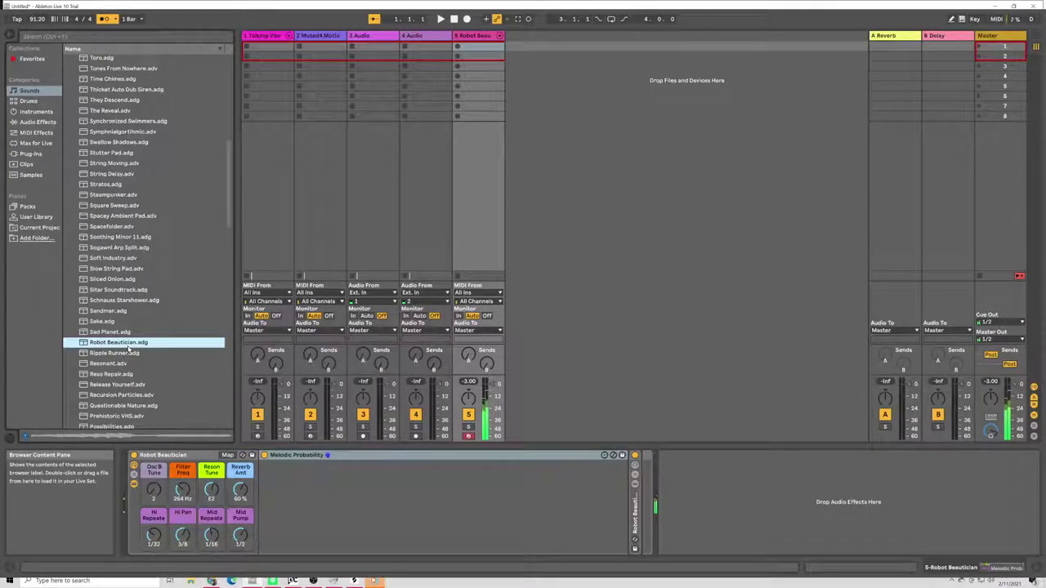
Step: Preview the ambient presets from Release Yourself down to Fizzling
{"action": "left_click", "coordinate": [117, 384]}
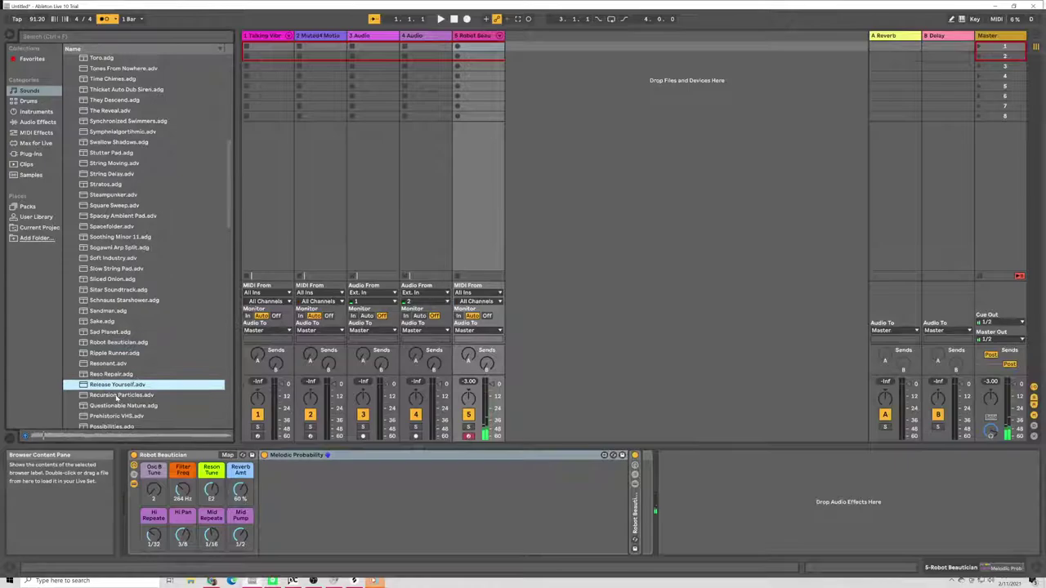
{"action": "scroll", "coordinate": [122, 368], "scroll_direction": "down", "scroll_amount": 10}
{"action": "left_click", "coordinate": [123, 292]}
{"action": "left_click", "coordinate": [172, 345]}
{"action": "left_click", "coordinate": [164, 377]}
{"action": "left_click", "coordinate": [164, 409]}
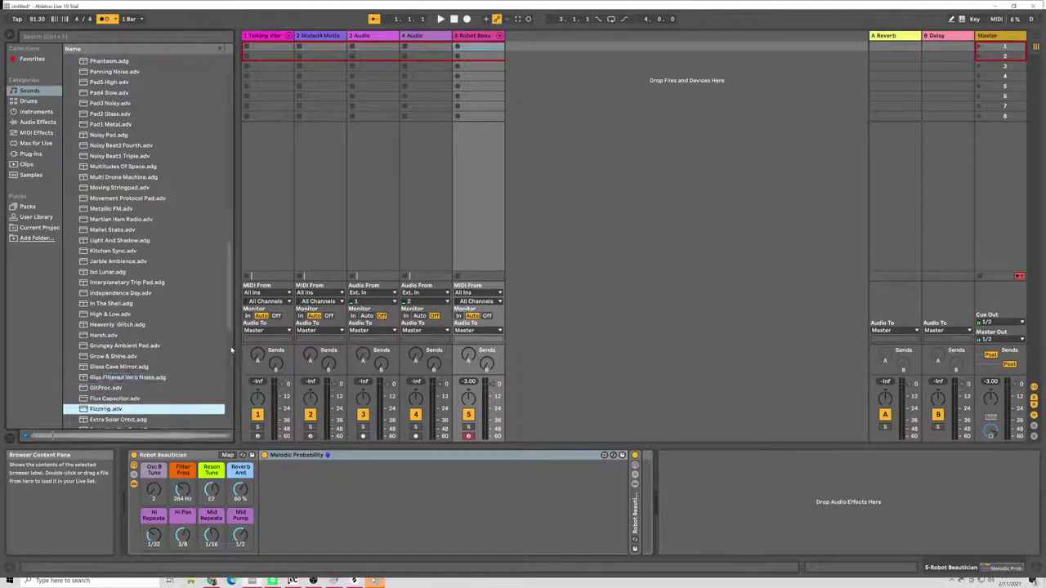
Step: Preview more ambient presets towards Bobble Drone and load Big Major 9 onto MIDI track 5
{"action": "scroll", "coordinate": [171, 392], "scroll_direction": "down", "scroll_amount": 6}
{"action": "left_click", "coordinate": [177, 372]}
{"action": "left_click", "coordinate": [164, 402]}
{"action": "scroll", "coordinate": [172, 401], "scroll_direction": "down", "scroll_amount": 5}
{"action": "left_click", "coordinate": [191, 401]}
{"action": "left_click", "coordinate": [190, 423]}
{"action": "left_click", "coordinate": [189, 412]}
{"action": "left_click", "coordinate": [189, 424]}
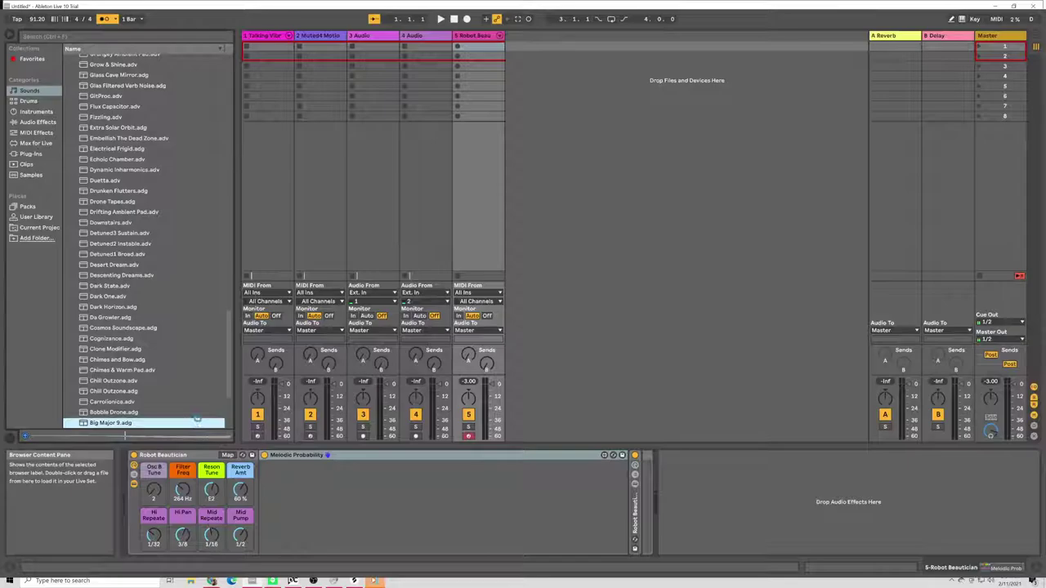
{"action": "double_click", "coordinate": [197, 420]}
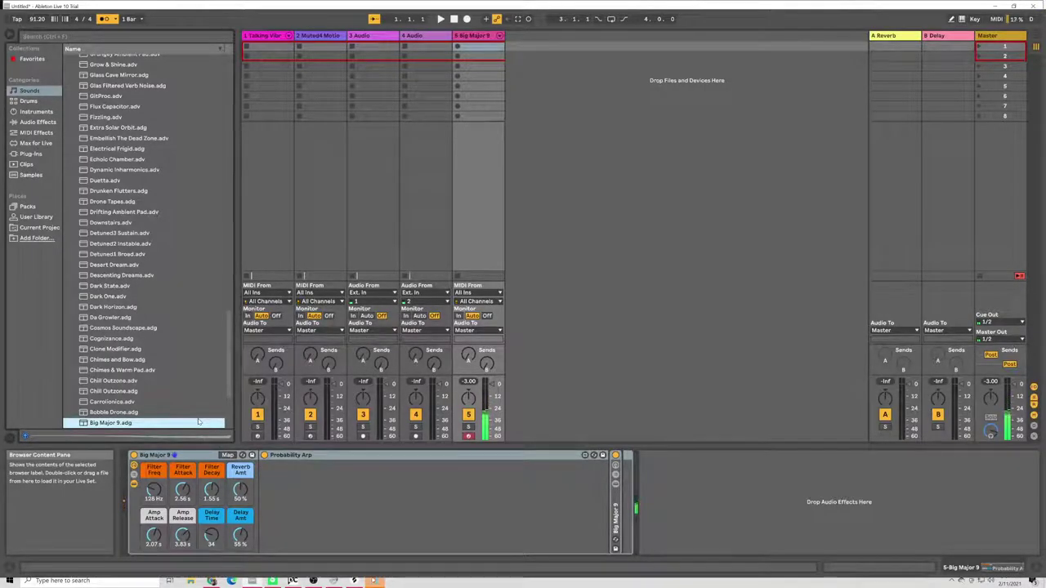
Step: Preview the ambient presets below Big Major 9 down to Air Of Dread
{"action": "scroll", "coordinate": [184, 396], "scroll_direction": "down", "scroll_amount": 2}
{"action": "key", "text": "Down"}
{"action": "key", "text": "Down"}
{"action": "key", "text": "Down"}
{"action": "key", "text": "Down"}
{"action": "key", "text": "Down"}
{"action": "key", "text": "Down"}
{"action": "key", "text": "Down"}
{"action": "key", "text": "Down"}
{"action": "key", "text": "Down"}
{"action": "key", "text": "Down"}
{"action": "key", "text": "Down"}
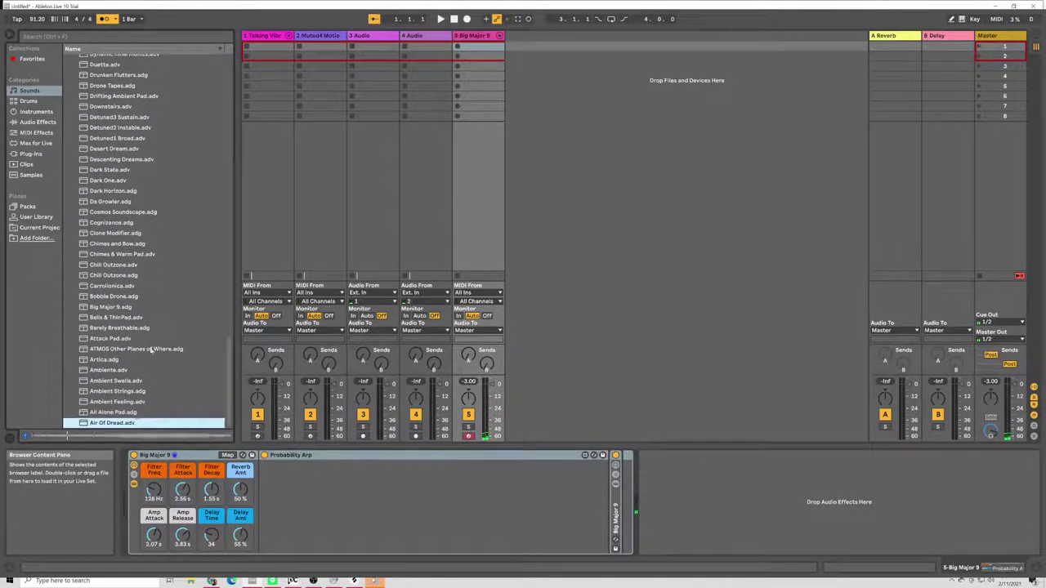
Step: Return to the sound category list, look through Booms and Mallets, and expand the Pad category
{"action": "scroll", "coordinate": [148, 370], "scroll_direction": "up", "scroll_amount": 3}
{"action": "left_click_drag", "start_coordinate": [229, 334], "coordinate": [229, 74]}
{"action": "left_click", "coordinate": [81, 238]}
{"action": "left_click", "coordinate": [67, 238]}
{"action": "left_click", "coordinate": [67, 238]}
{"action": "left_click", "coordinate": [68, 186]}
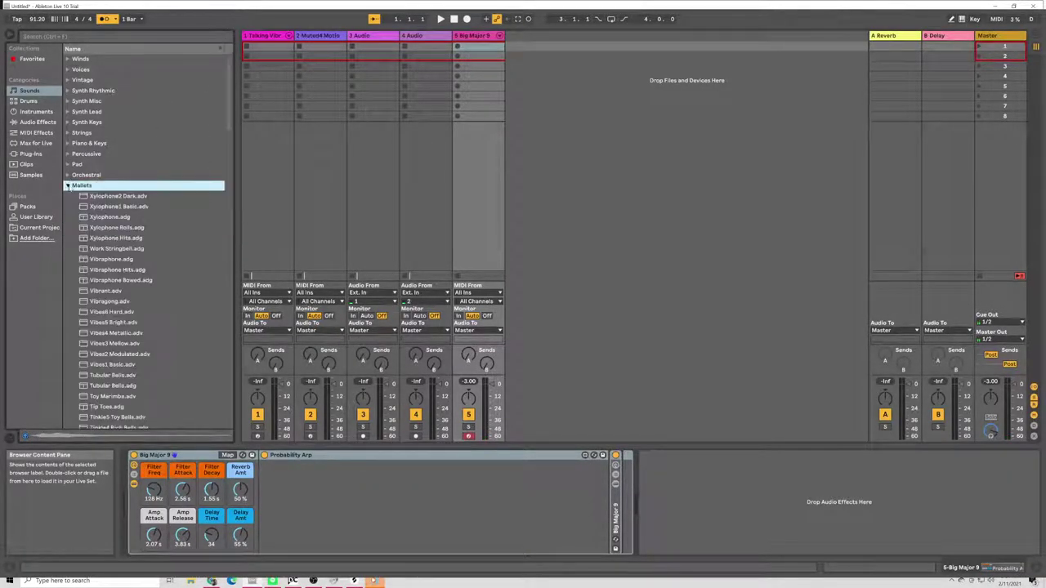
{"action": "left_click", "coordinate": [82, 206]}
{"action": "left_click", "coordinate": [70, 175]}
{"action": "left_click", "coordinate": [69, 165]}
Step: Preview a few pad presets, including Glass4 High Strings Pad and Glass2 Unpitched Pad
{"action": "left_click", "coordinate": [123, 210]}
{"action": "left_click", "coordinate": [131, 322]}
{"action": "left_click_drag", "start_coordinate": [231, 99], "coordinate": [231, 274]}
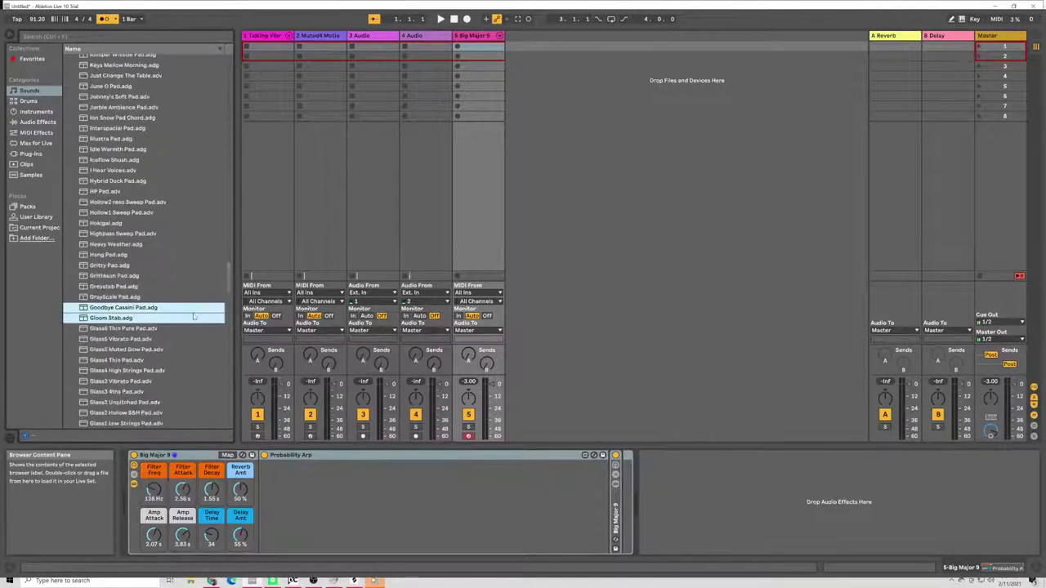
{"action": "left_click", "coordinate": [127, 370]}
{"action": "left_click", "coordinate": [125, 402]}
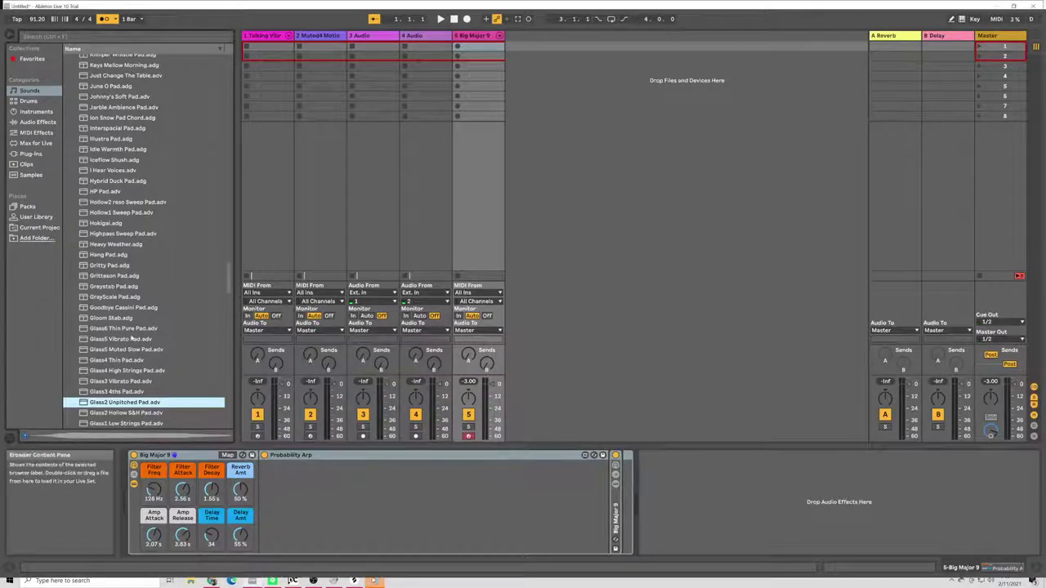
Step: Preview the pad presets from Glass2 Hollow S&H Pad onward and load ENOugh Chord Pad onto MIDI track 5
{"action": "left_click", "coordinate": [126, 413]}
{"action": "scroll", "coordinate": [126, 411], "scroll_direction": "down", "scroll_amount": 2}
{"action": "left_click", "coordinate": [127, 390]}
{"action": "scroll", "coordinate": [126, 388], "scroll_direction": "down", "scroll_amount": 2}
{"action": "left_click", "coordinate": [128, 385]}
{"action": "scroll", "coordinate": [128, 384], "scroll_direction": "down", "scroll_amount": 2}
{"action": "left_click", "coordinate": [128, 374]}
{"action": "scroll", "coordinate": [128, 393], "scroll_direction": "down", "scroll_amount": 2}
{"action": "left_click", "coordinate": [127, 393]}
{"action": "scroll", "coordinate": [126, 394], "scroll_direction": "down", "scroll_amount": 2}
{"action": "left_click", "coordinate": [124, 396]}
{"action": "scroll", "coordinate": [122, 397], "scroll_direction": "down", "scroll_amount": 2}
{"action": "left_click", "coordinate": [123, 398]}
{"action": "scroll", "coordinate": [122, 397], "scroll_direction": "down", "scroll_amount": 2}
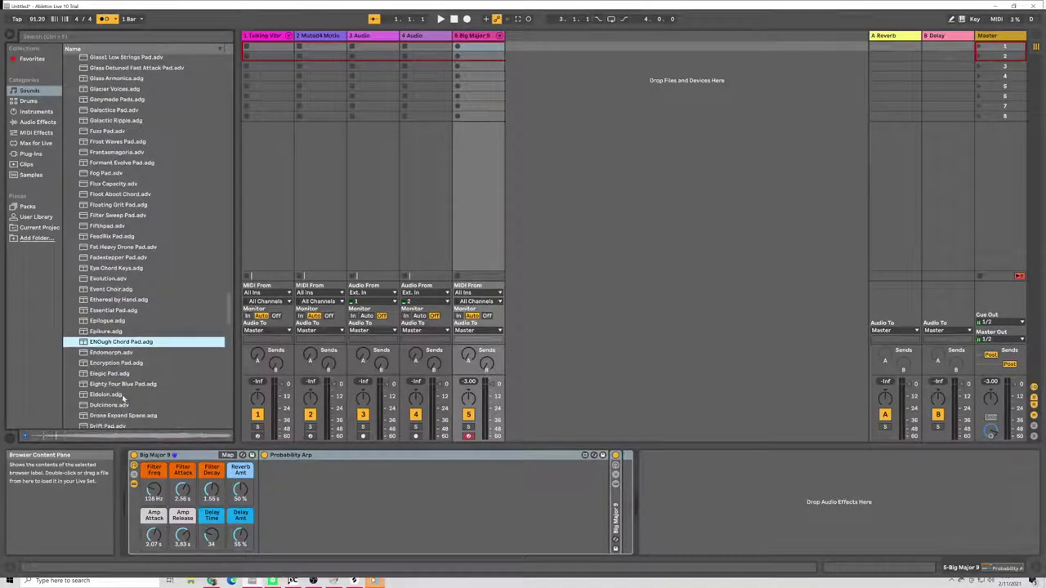
{"action": "double_click", "coordinate": [120, 343]}
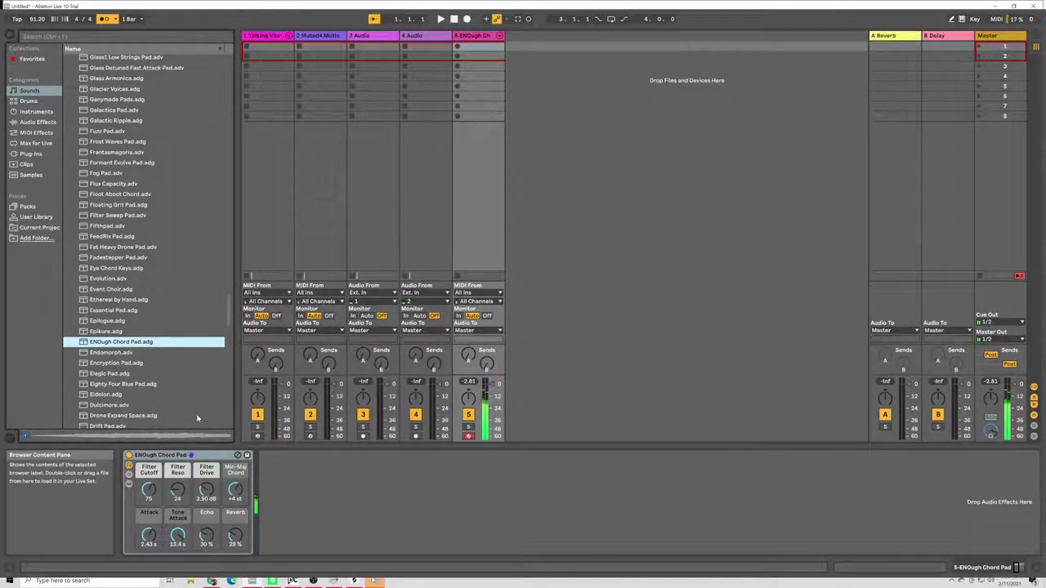
Step: Preview the pad presets from Drone Expand Space down to Darkstring
{"action": "left_click", "coordinate": [197, 419]}
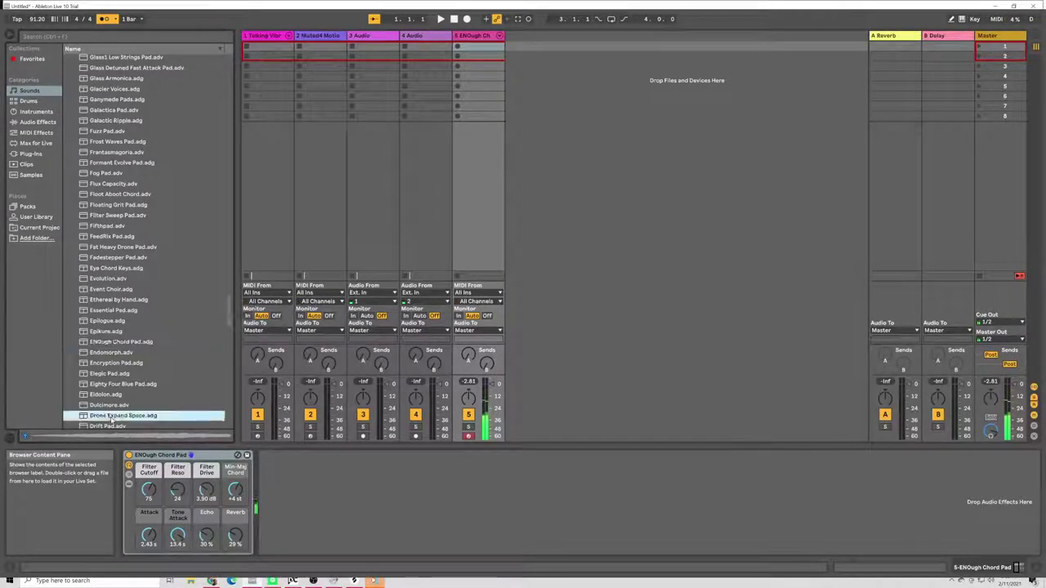
{"action": "scroll", "coordinate": [147, 392], "scroll_direction": "down", "scroll_amount": 2}
{"action": "left_click", "coordinate": [111, 404]}
{"action": "key", "text": "Down"}
{"action": "key", "text": "Down"}
{"action": "key", "text": "Down"}
{"action": "key", "text": "Down"}
{"action": "key", "text": "Down"}
{"action": "key", "text": "Down"}
{"action": "key", "text": "Down"}
{"action": "key", "text": "Down"}
{"action": "key", "text": "Down"}
{"action": "key", "text": "Down"}
{"action": "key", "text": "Down"}
{"action": "key", "text": "Down"}
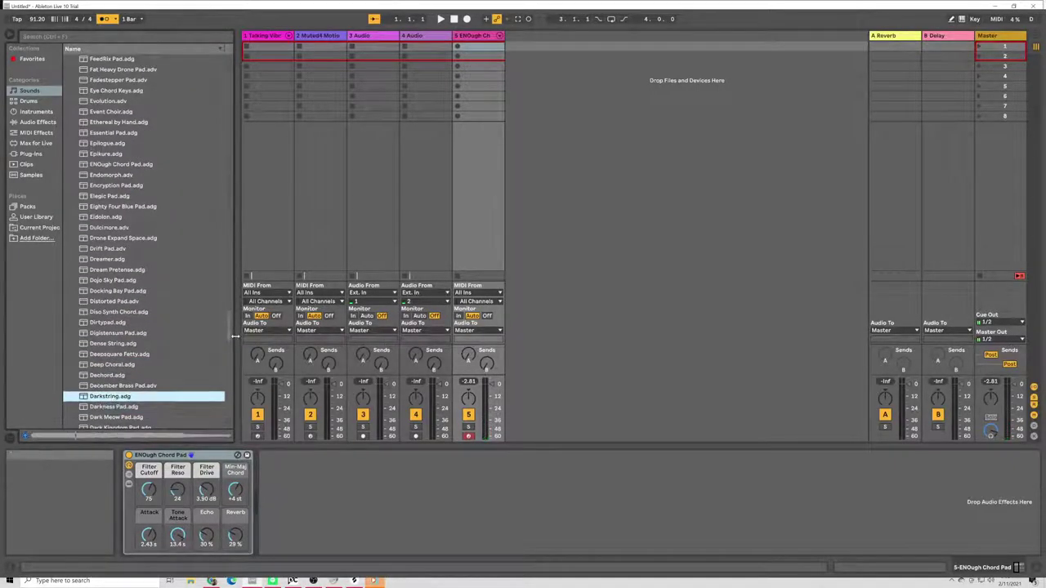
Step: Preview the pad presets down to Celestial Pad and load Celestial Pad onto MIDI track 5
{"action": "scroll", "coordinate": [163, 384], "scroll_direction": "down", "scroll_amount": 7}
{"action": "left_click", "coordinate": [180, 360]}
{"action": "left_click", "coordinate": [185, 381]}
{"action": "left_click", "coordinate": [186, 413]}
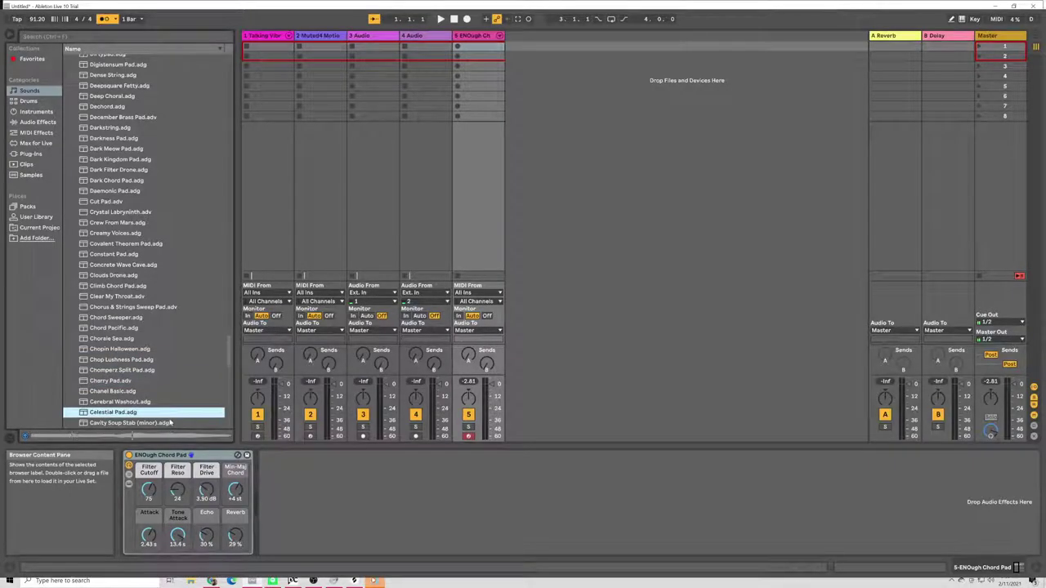
{"action": "double_click", "coordinate": [172, 414]}
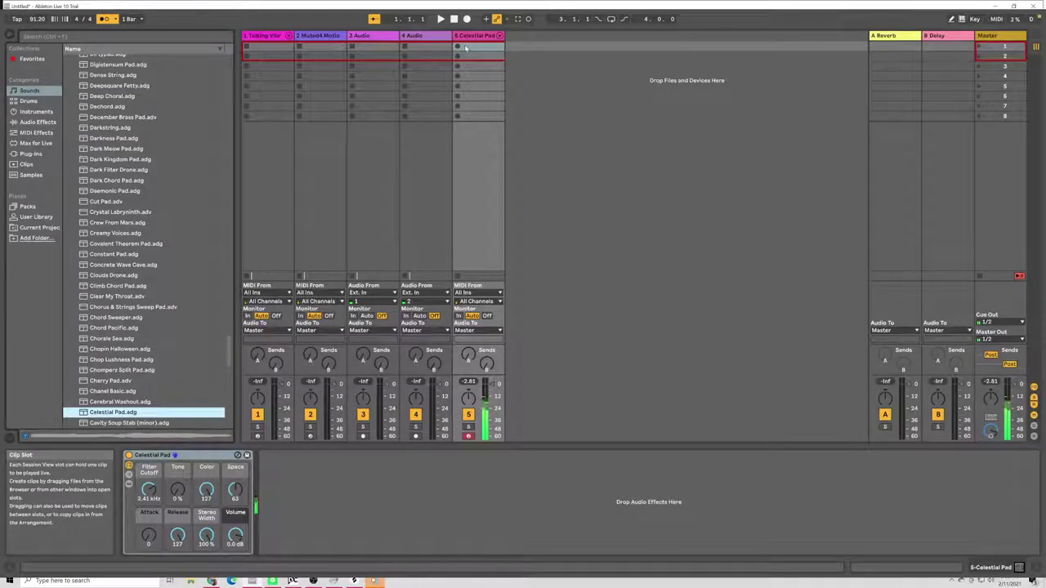
Step: Preview pads from Cavity Soup Stab (minor) onward, including Brass Wave, and load Bender Chord onto MIDI track 5
{"action": "left_click", "coordinate": [131, 422]}
{"action": "scroll", "coordinate": [172, 397], "scroll_direction": "down", "scroll_amount": 2}
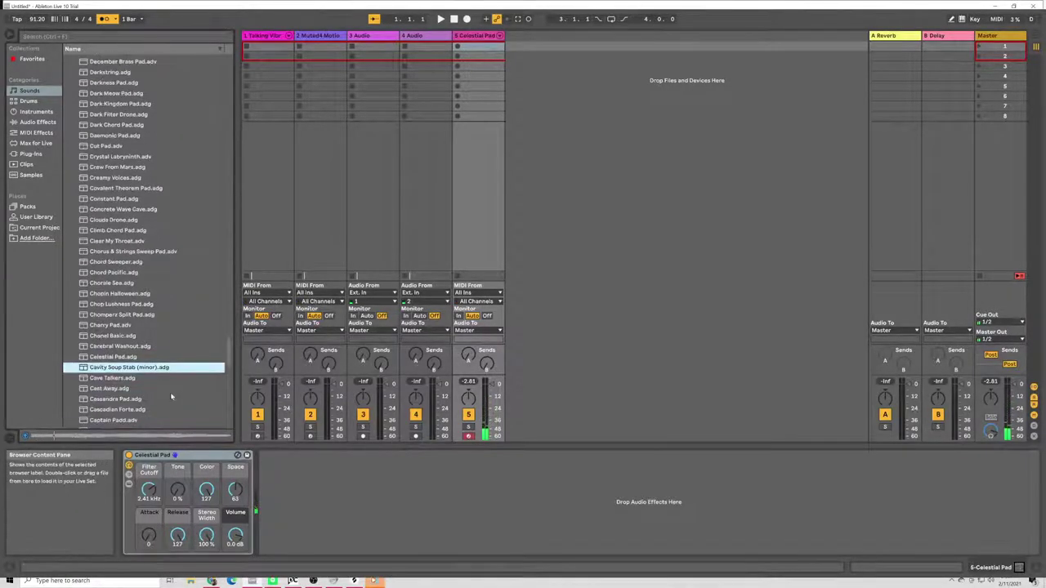
{"action": "left_click", "coordinate": [164, 389]}
{"action": "scroll", "coordinate": [155, 343], "scroll_direction": "down", "scroll_amount": 7}
{"action": "left_click", "coordinate": [135, 391]}
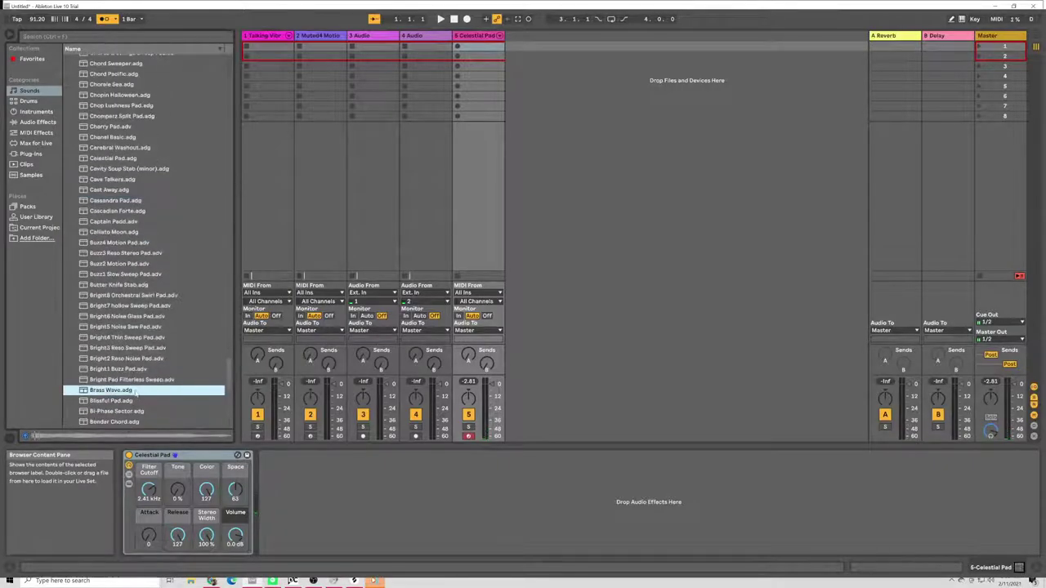
{"action": "left_click", "coordinate": [119, 422]}
{"action": "scroll", "coordinate": [125, 400], "scroll_direction": "down", "scroll_amount": 1}
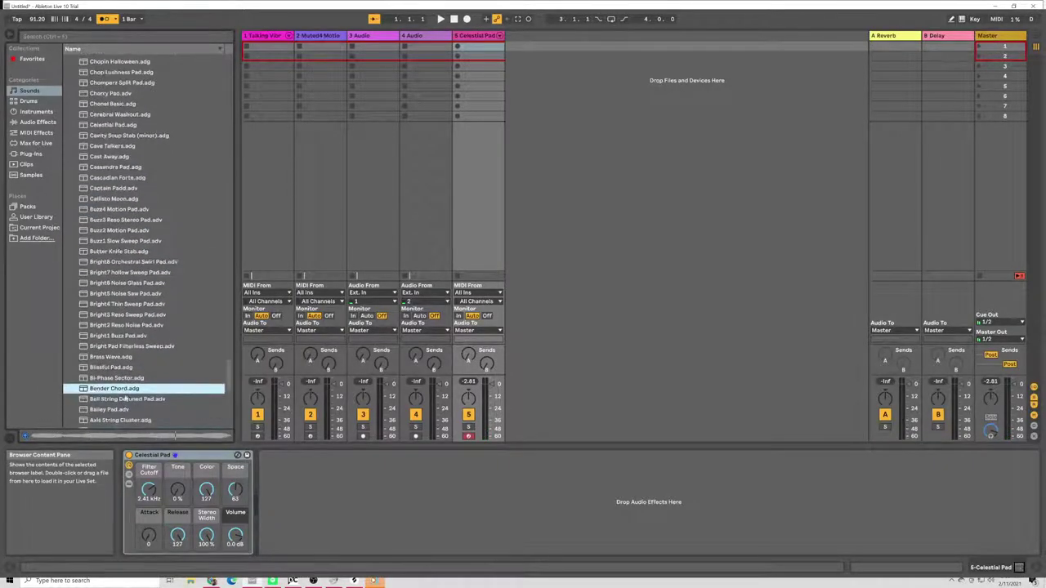
{"action": "double_click", "coordinate": [128, 391]}
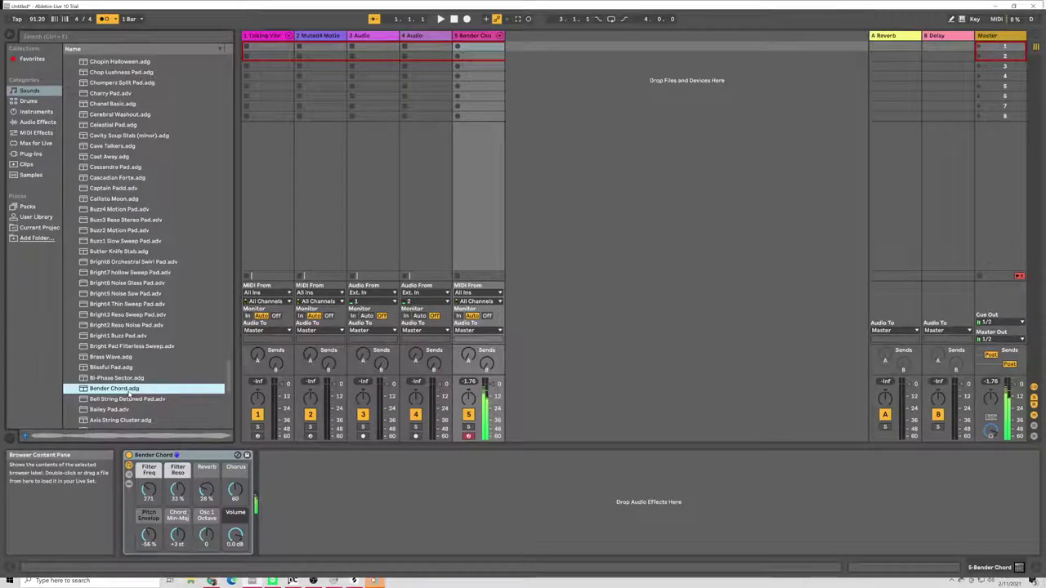
Step: Preview the remaining pad presets from Axis String Cluster and Aroura Pad 1 onward
{"action": "left_click", "coordinate": [123, 420]}
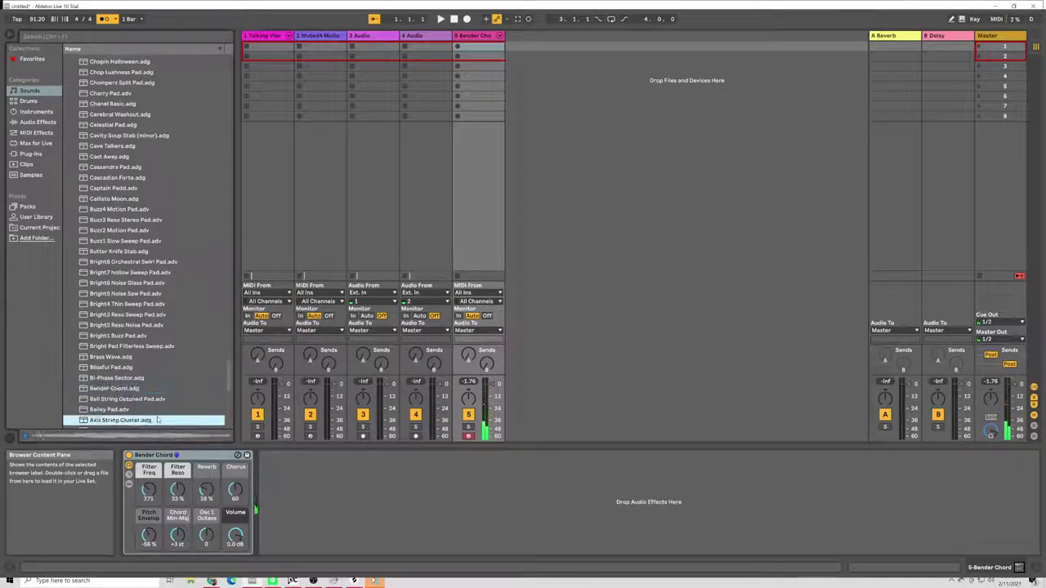
{"action": "scroll", "coordinate": [160, 414], "scroll_direction": "down", "scroll_amount": 2}
{"action": "left_click", "coordinate": [161, 408]}
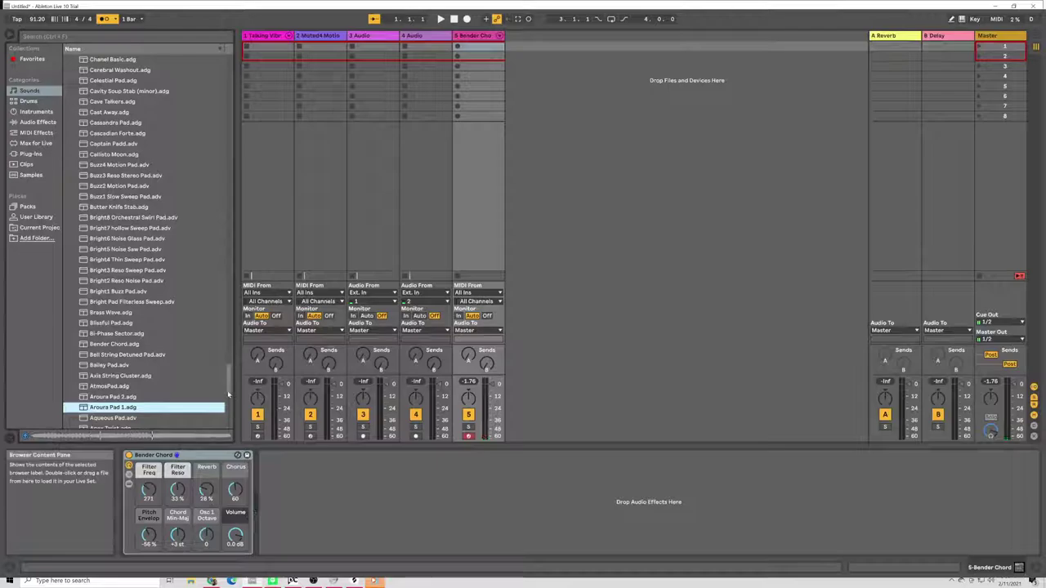
{"action": "scroll", "coordinate": [172, 401], "scroll_direction": "down", "scroll_amount": 9}
{"action": "left_click", "coordinate": [178, 386]}
{"action": "left_click", "coordinate": [180, 406]}
{"action": "left_click", "coordinate": [180, 424]}
{"action": "left_click", "coordinate": [185, 370]}
{"action": "left_click", "coordinate": [186, 327]}
Step: Finish browsing the pad presets, close the Pad category and expand the Mallets category
{"action": "scroll", "coordinate": [175, 409], "scroll_direction": "down", "scroll_amount": 6}
{"action": "left_click", "coordinate": [167, 400]}
{"action": "left_click", "coordinate": [115, 338]}
{"action": "left_click", "coordinate": [118, 328]}
{"action": "left_click", "coordinate": [81, 349]}
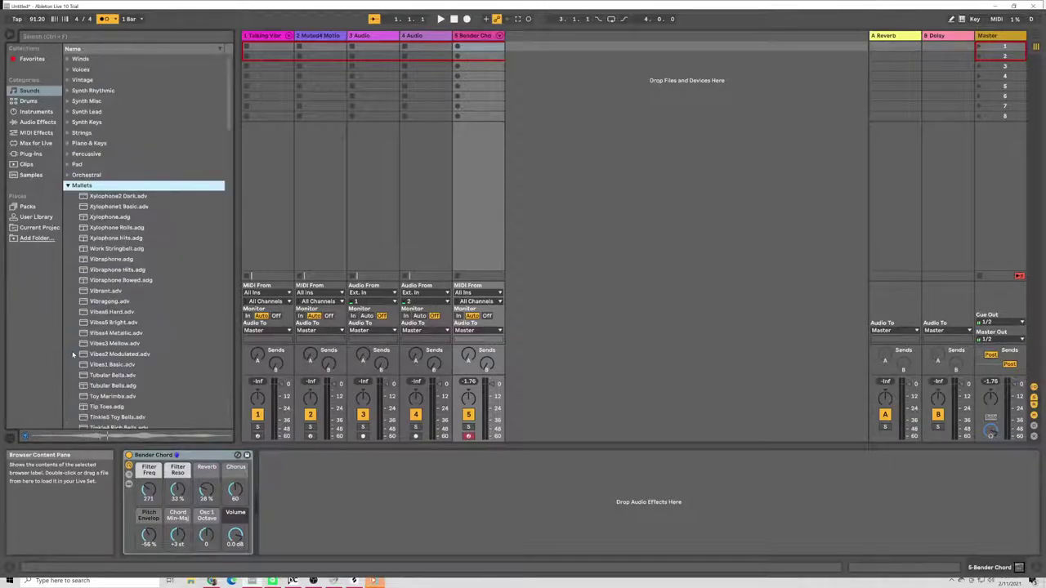
Step: Preview Vibes6 Hard and Vibes5 Bright, and select the clip slots of scenes 6 to 8 on track 1
{"action": "left_click", "coordinate": [131, 312]}
{"action": "left_click", "coordinate": [131, 322]}
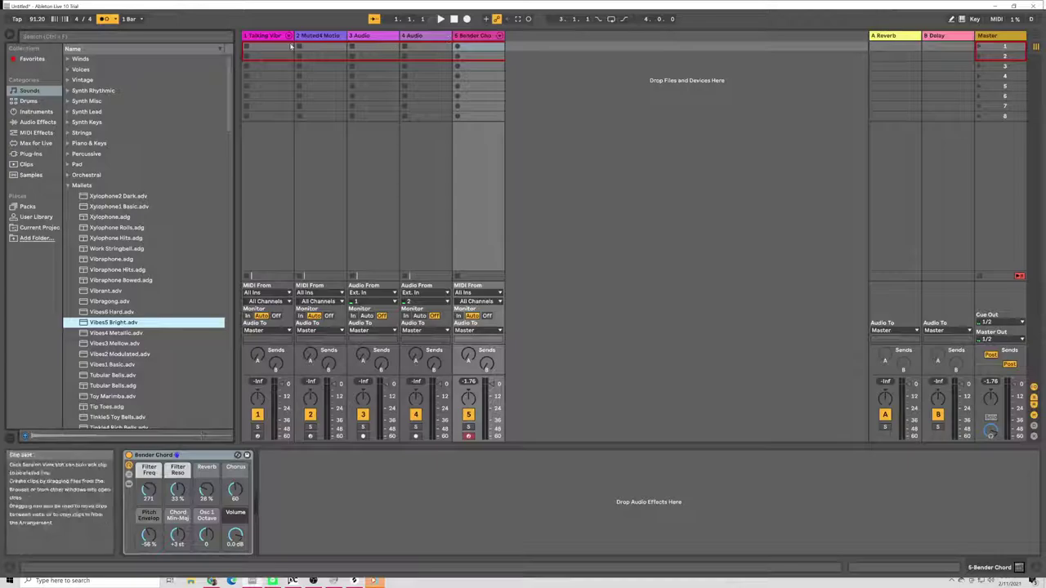
{"action": "left_click_drag", "start_coordinate": [270, 96], "coordinate": [270, 115]}
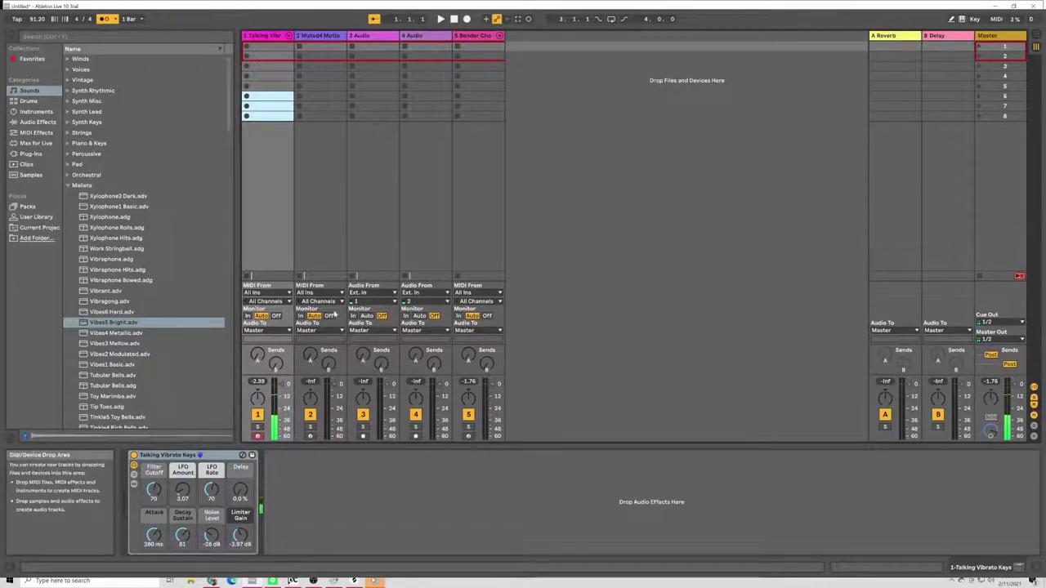
Step: Preview a selection of mallet presets from Vibes2 Modulated further down the list
{"action": "left_click", "coordinate": [123, 354]}
{"action": "left_click", "coordinate": [164, 407]}
{"action": "scroll", "coordinate": [164, 411], "scroll_direction": "down", "scroll_amount": 3}
{"action": "left_click", "coordinate": [123, 405]}
{"action": "left_click", "coordinate": [122, 416]}
{"action": "left_click_drag", "start_coordinate": [228, 104], "coordinate": [228, 239]}
{"action": "left_click", "coordinate": [123, 250]}
{"action": "left_click", "coordinate": [122, 345]}
{"action": "left_click", "coordinate": [147, 388]}
Step: Preview more mallet presets further down the list, including Glockenspiel3 Detuned and Drakebell
{"action": "scroll", "coordinate": [147, 393], "scroll_direction": "down", "scroll_amount": 3}
{"action": "left_click", "coordinate": [147, 307]}
{"action": "left_click", "coordinate": [147, 381]}
{"action": "left_click", "coordinate": [152, 424]}
{"action": "left_click", "coordinate": [152, 412]}
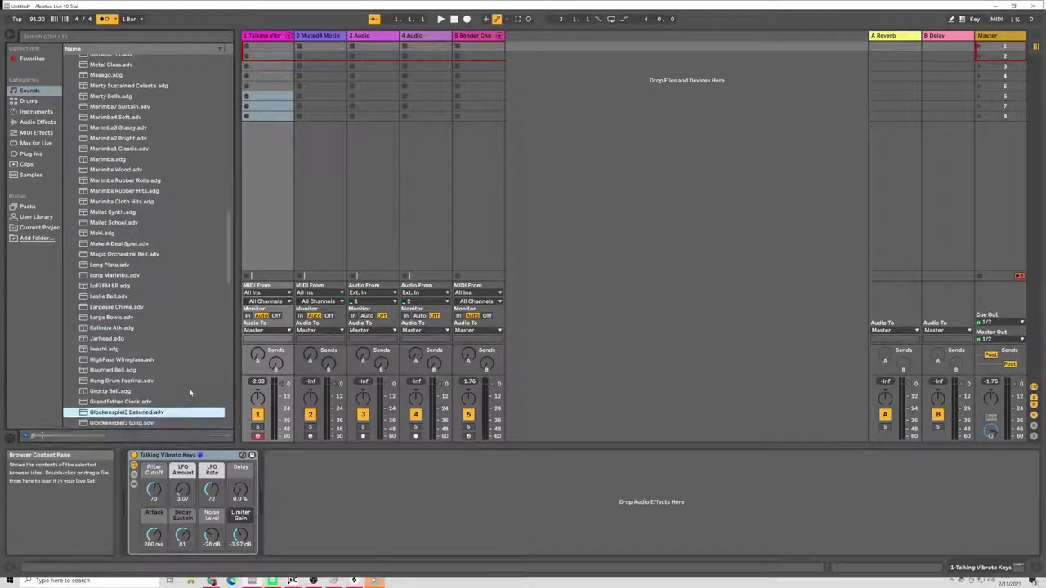
{"action": "scroll", "coordinate": [164, 384], "scroll_direction": "down", "scroll_amount": 3}
{"action": "left_click_drag", "start_coordinate": [228, 268], "coordinate": [228, 307]}
{"action": "left_click", "coordinate": [166, 325]}
{"action": "left_click", "coordinate": [191, 380]}
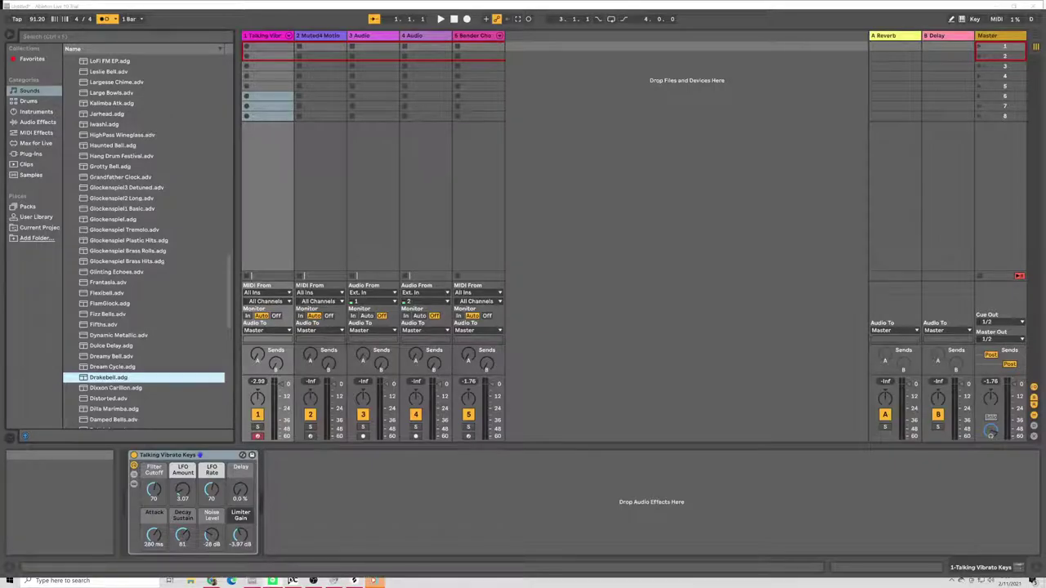
Step: Preview Dilla Marimba, insert a new MIDI track and load Dilla Marimba onto it
{"action": "left_click", "coordinate": [151, 409]}
{"action": "scroll", "coordinate": [146, 365], "scroll_direction": "down", "scroll_amount": 3}
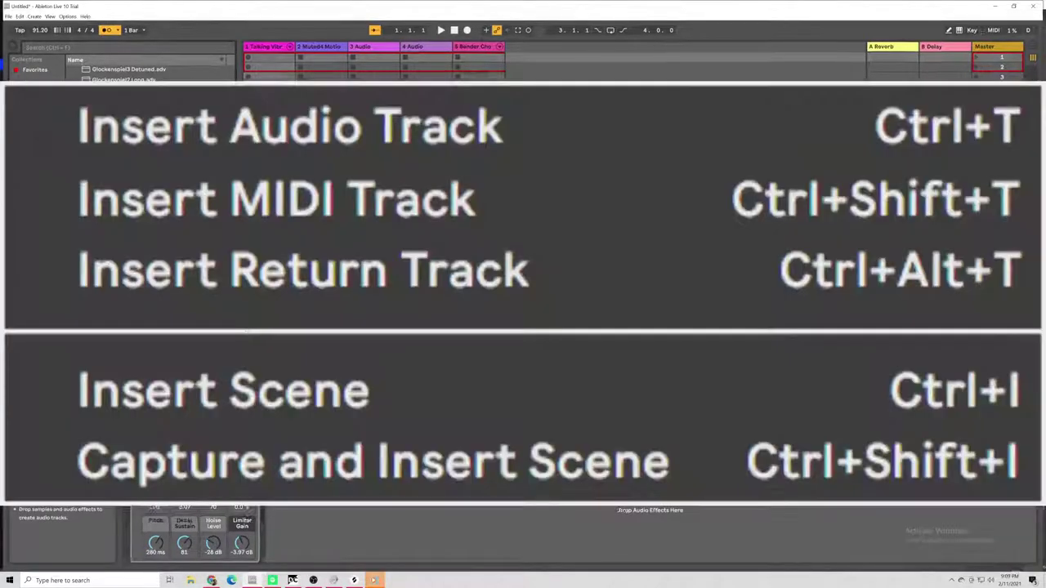
{"action": "key", "text": "ctrl+shift+t"}
{"action": "double_click", "coordinate": [190, 281]}
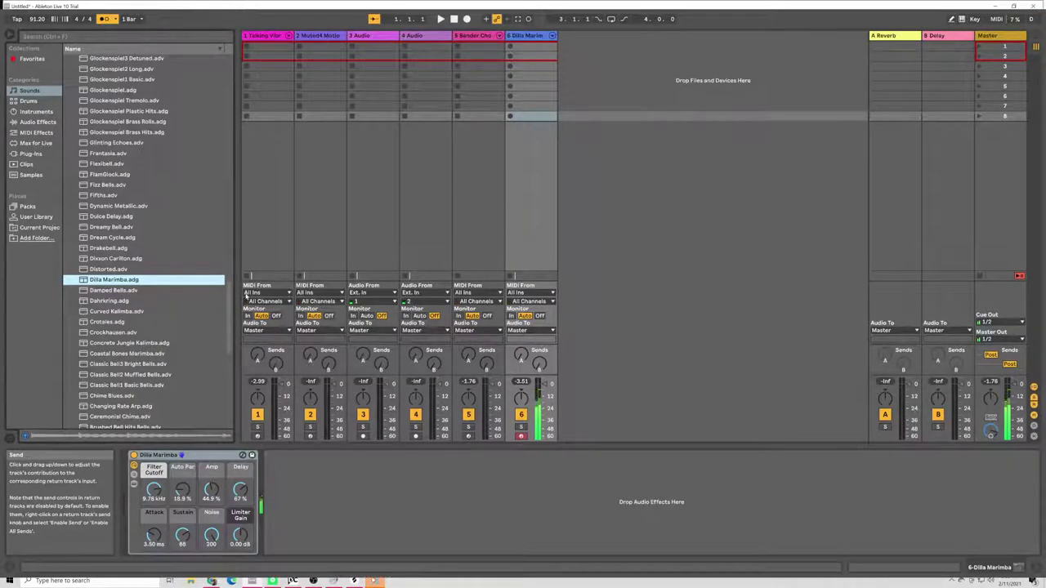
Step: Preview Changing Rate Arp and load it onto MIDI track 6
{"action": "left_click", "coordinate": [122, 406]}
{"action": "scroll", "coordinate": [182, 331], "scroll_direction": "down", "scroll_amount": 3}
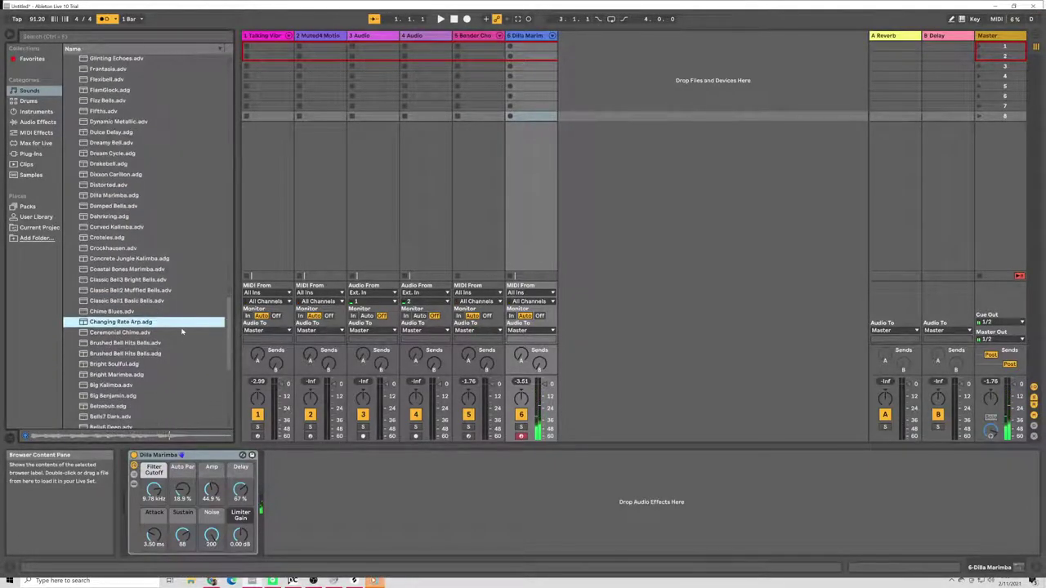
{"action": "double_click", "coordinate": [181, 322]}
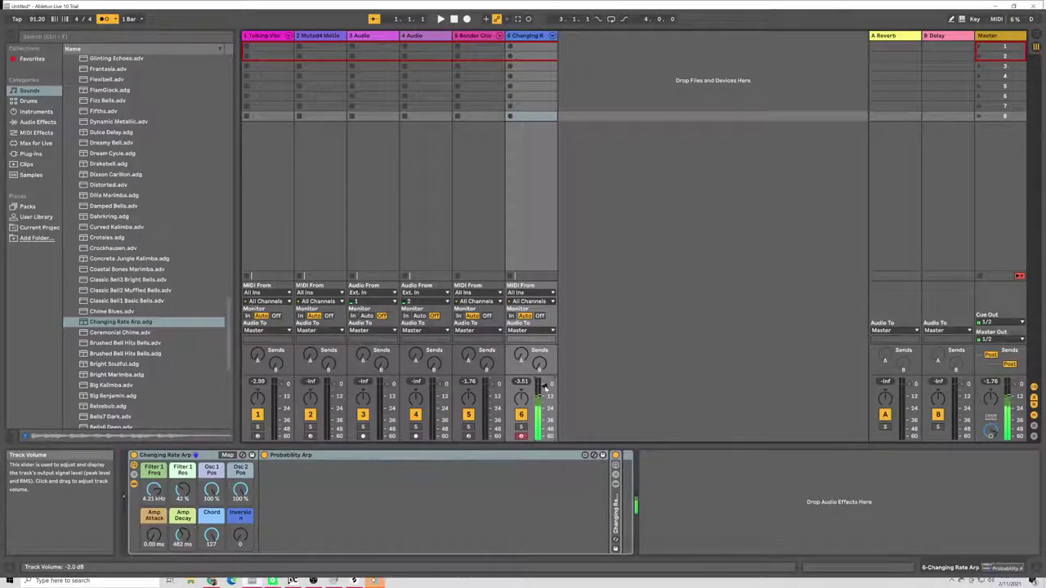
Step: Preview the mallet presets from Brushed Bell Hits Bells down to Bells5 Detuned
{"action": "left_click", "coordinate": [130, 344]}
{"action": "key", "text": "Down"}
{"action": "key", "text": "Down"}
{"action": "key", "text": "Down"}
{"action": "key", "text": "Down"}
{"action": "key", "text": "Down"}
{"action": "key", "text": "Down"}
{"action": "key", "text": "Down"}
{"action": "key", "text": "Down"}
{"action": "key", "text": "Down"}
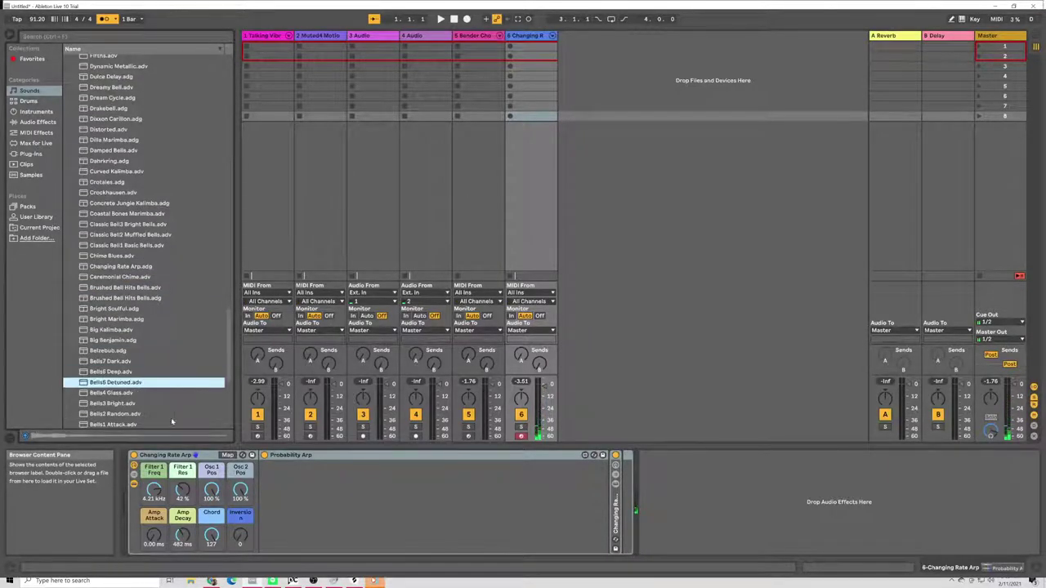
Step: Preview the mallet presets from Bells4 Glass down to Arctic Shadows
{"action": "key", "text": "Down"}
{"action": "key", "text": "Down"}
{"action": "key", "text": "Down"}
{"action": "key", "text": "Down"}
{"action": "key", "text": "Down"}
{"action": "key", "text": "Down"}
{"action": "key", "text": "Down"}
{"action": "key", "text": "Down"}
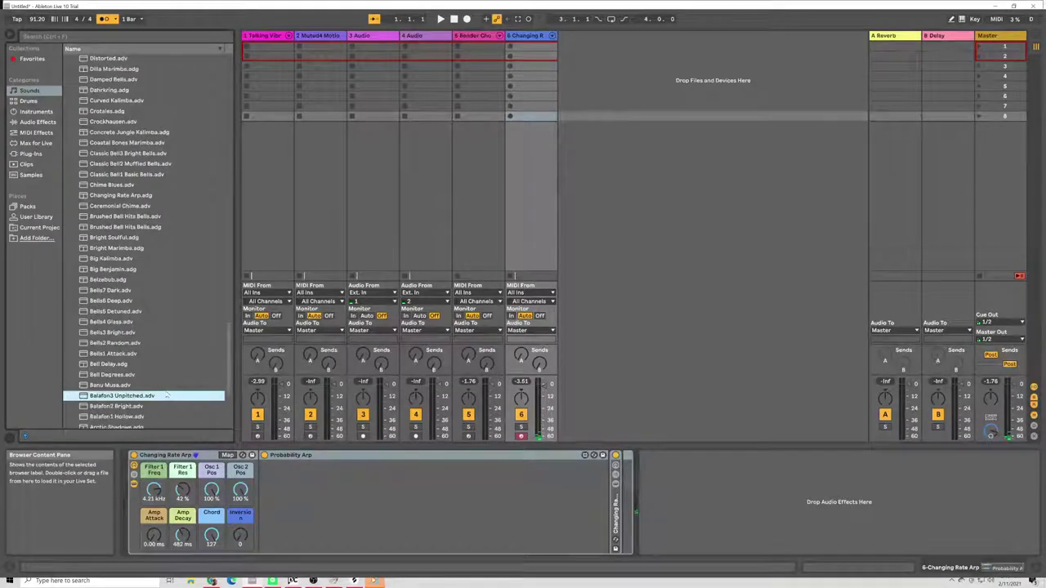
{"action": "key", "text": "Down"}
{"action": "key", "text": "Down"}
{"action": "key", "text": "Down"}
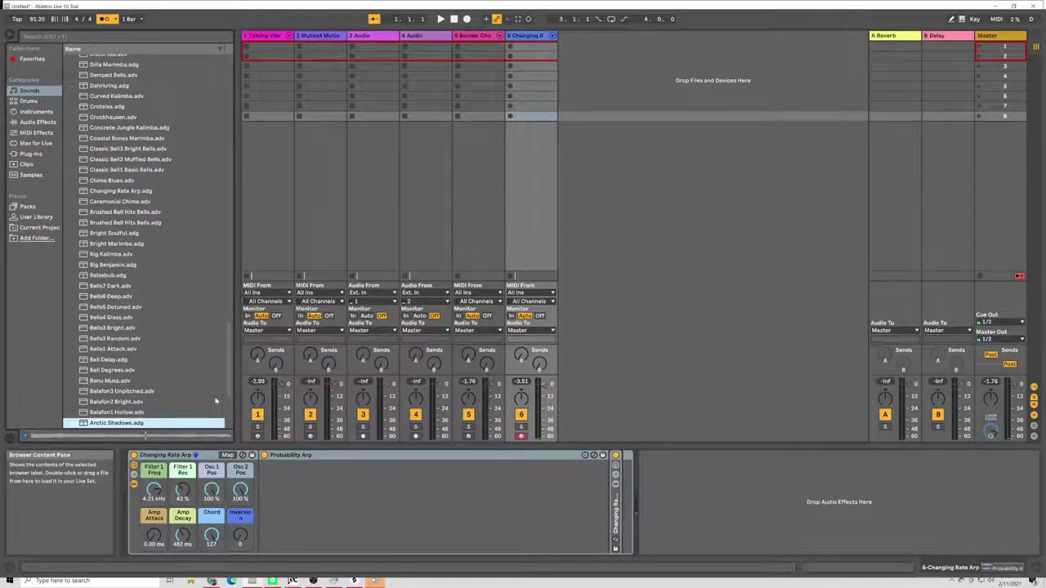
Step: Close Mallets, open Guitar & Plucked and preview presets including String Pluck, Strat1 Bright Guitar, Tenacious Tension and Unjazzy Pluck
{"action": "key", "text": "Left"}
{"action": "left_click", "coordinate": [112, 322]}
{"action": "key", "text": "Down"}
{"action": "key", "text": "Down"}
{"action": "key", "text": "Down"}
{"action": "key", "text": "Down"}
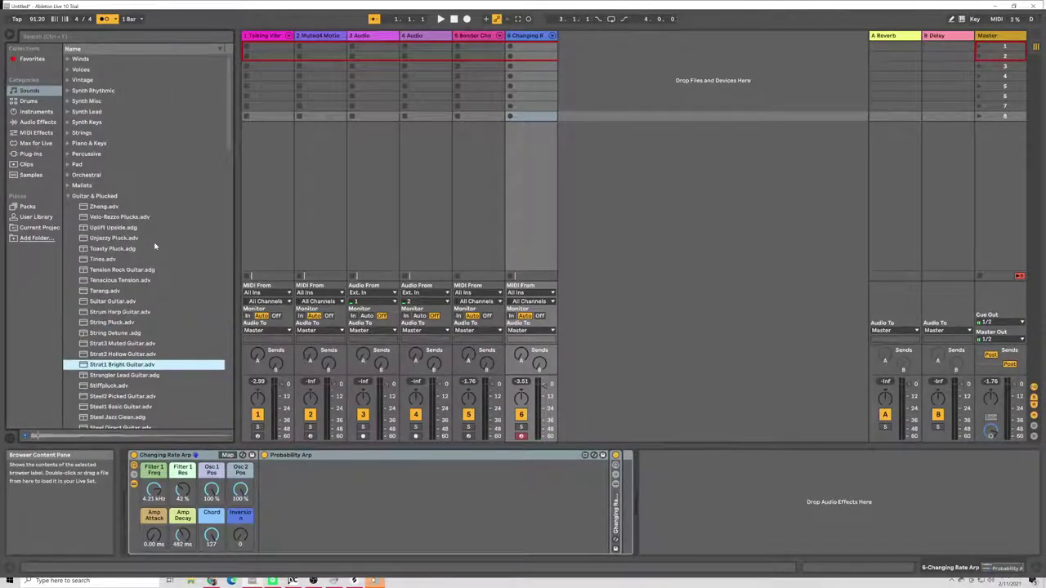
{"action": "left_click", "coordinate": [123, 280]}
{"action": "left_click", "coordinate": [152, 239]}
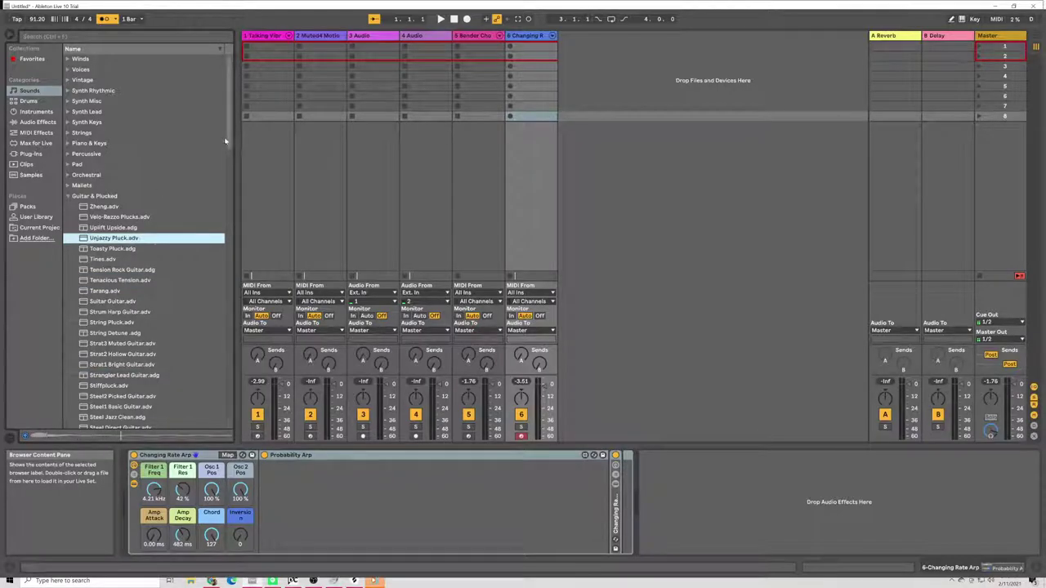
Step: Preview plucked presets including Shamisen, Reverse Guitar, Reggae Chords Guitar, Power Chords Guitar and Pianositar
{"action": "left_click_drag", "start_coordinate": [226, 141], "coordinate": [210, 226]}
{"action": "left_click", "coordinate": [171, 230]}
{"action": "left_click", "coordinate": [123, 272]}
{"action": "left_click", "coordinate": [144, 242]}
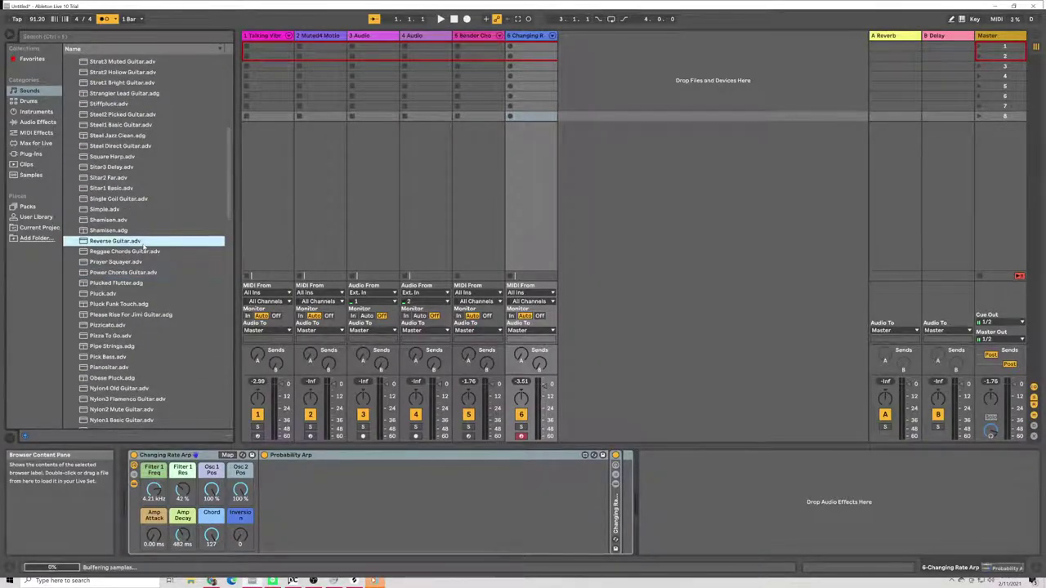
{"action": "left_click", "coordinate": [147, 252]}
{"action": "left_click", "coordinate": [155, 262]}
{"action": "left_click", "coordinate": [139, 273]}
{"action": "left_click", "coordinate": [131, 294]}
{"action": "left_click", "coordinate": [143, 314]}
{"action": "left_click", "coordinate": [152, 368]}
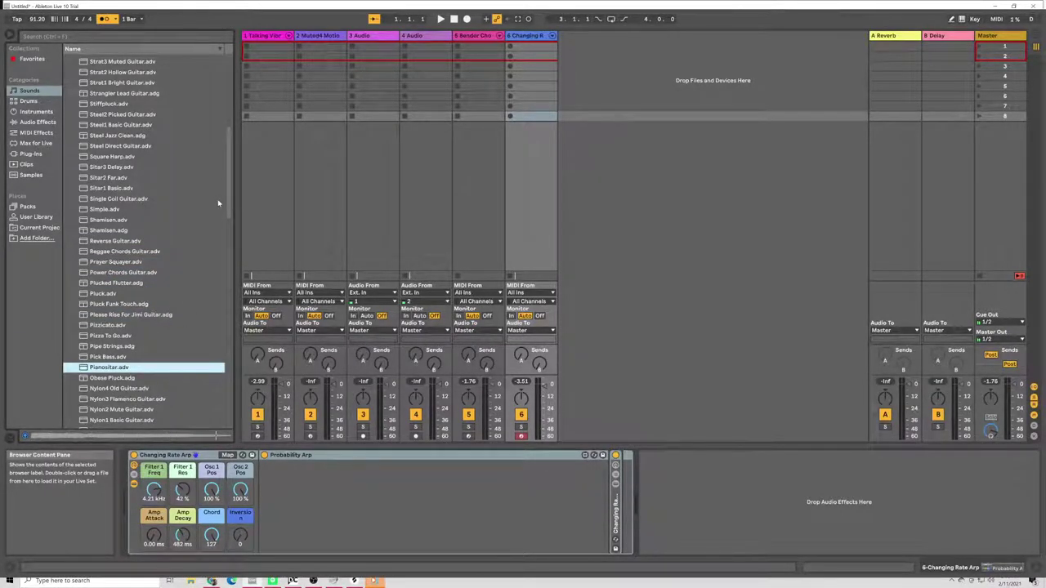
Step: Preview guitar and plucked presets including Jazz3 Bright Guitar, Harp2 Tube, Koto, Jazz2 Soft Guitar and Miami Pluck
{"action": "scroll", "coordinate": [218, 202], "scroll_direction": "down", "scroll_amount": 9}
{"action": "left_click", "coordinate": [200, 282]}
{"action": "left_click", "coordinate": [180, 345]}
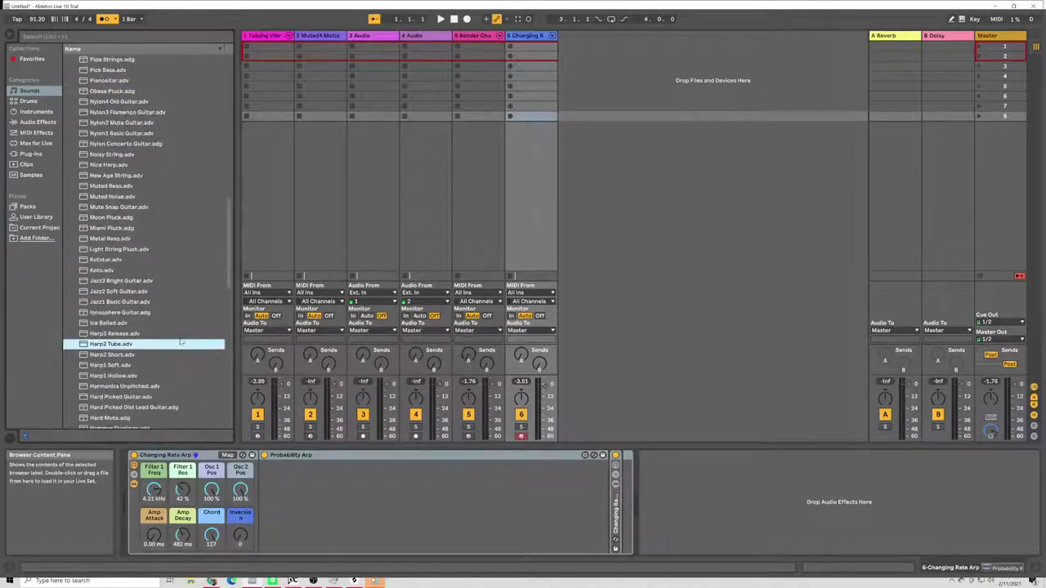
{"action": "left_click", "coordinate": [179, 355]}
{"action": "left_click", "coordinate": [168, 302]}
{"action": "left_click", "coordinate": [158, 270]}
{"action": "left_click", "coordinate": [143, 291]}
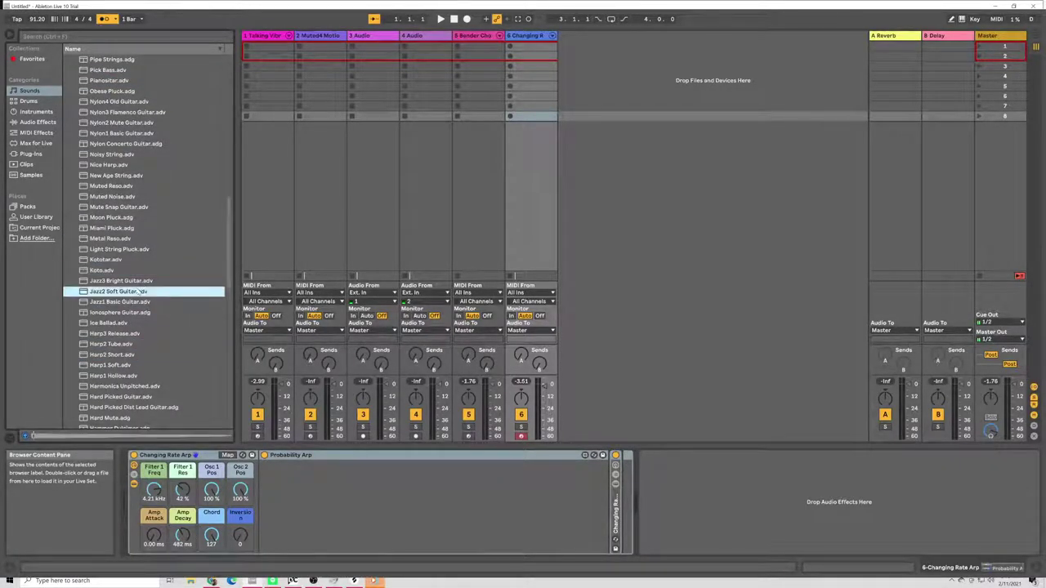
{"action": "left_click", "coordinate": [133, 228]}
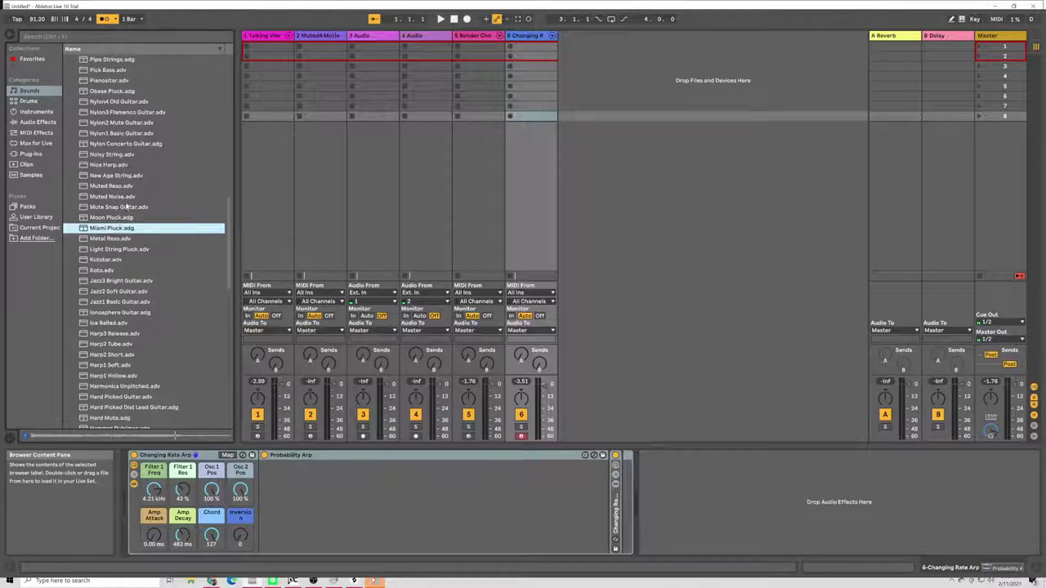
Step: Preview further guitar presets including Jazz1 Basic Guitar, Hard Picked Guitar, Guitar-Dual Amped Heavy, Guitar-Pixelated and Guitar-Reverse FX
{"action": "left_click", "coordinate": [193, 301]}
{"action": "left_click", "coordinate": [192, 355]}
{"action": "left_click", "coordinate": [191, 396]}
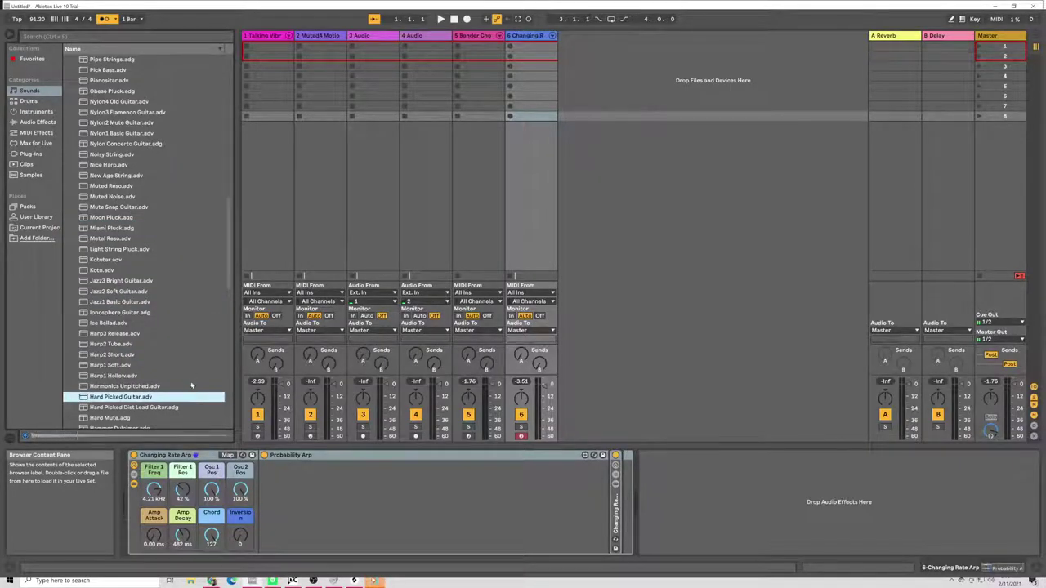
{"action": "scroll", "coordinate": [191, 385], "scroll_direction": "down", "scroll_amount": 3}
{"action": "left_click", "coordinate": [161, 377]}
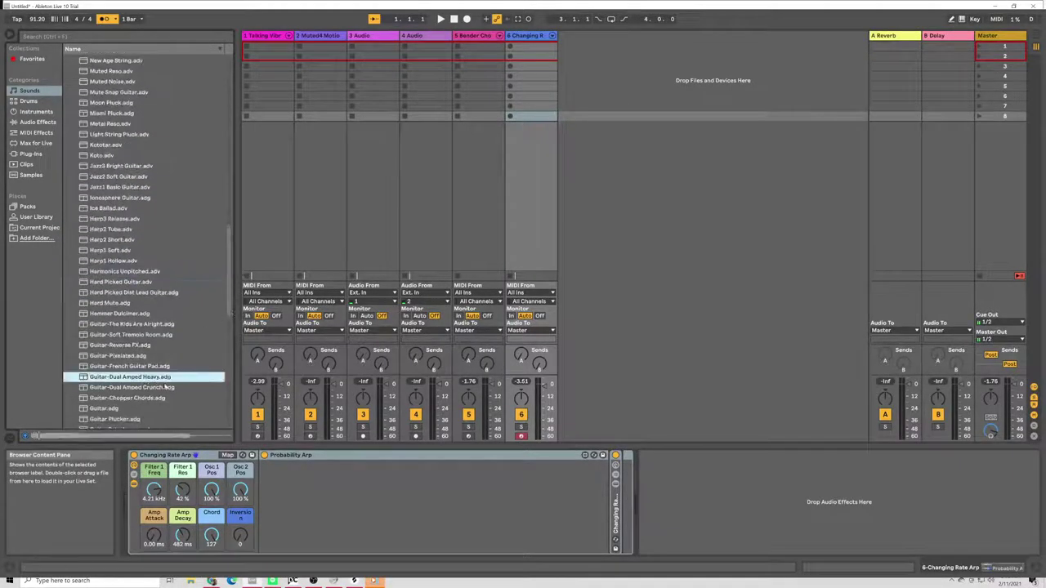
{"action": "left_click", "coordinate": [159, 357]}
{"action": "left_click", "coordinate": [156, 348]}
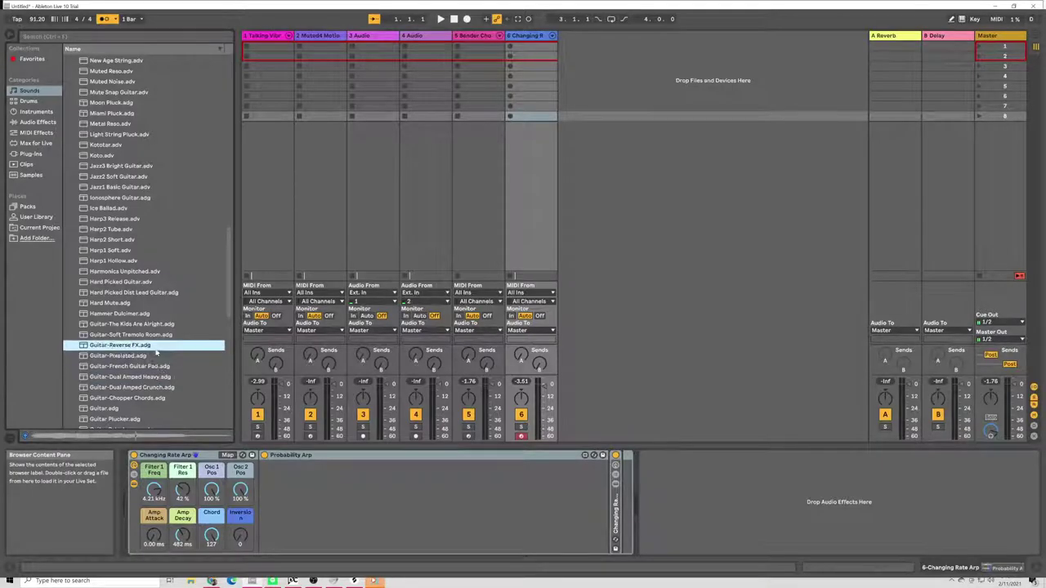
Step: Preview the neighbouring guitar presets and load Guitar-Pixelated onto MIDI track 6
{"action": "key", "text": "Up"}
{"action": "key", "text": "Up"}
{"action": "key", "text": "Up"}
{"action": "key", "text": "Down"}
{"action": "left_click", "coordinate": [152, 377]}
{"action": "left_click", "coordinate": [157, 357]}
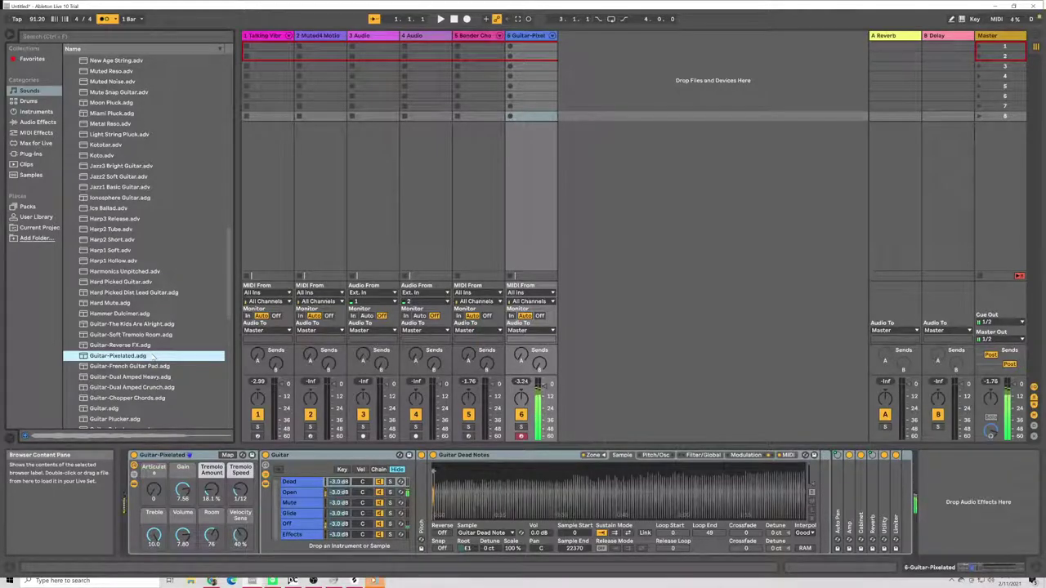
{"action": "left_click", "coordinate": [543, 394]}
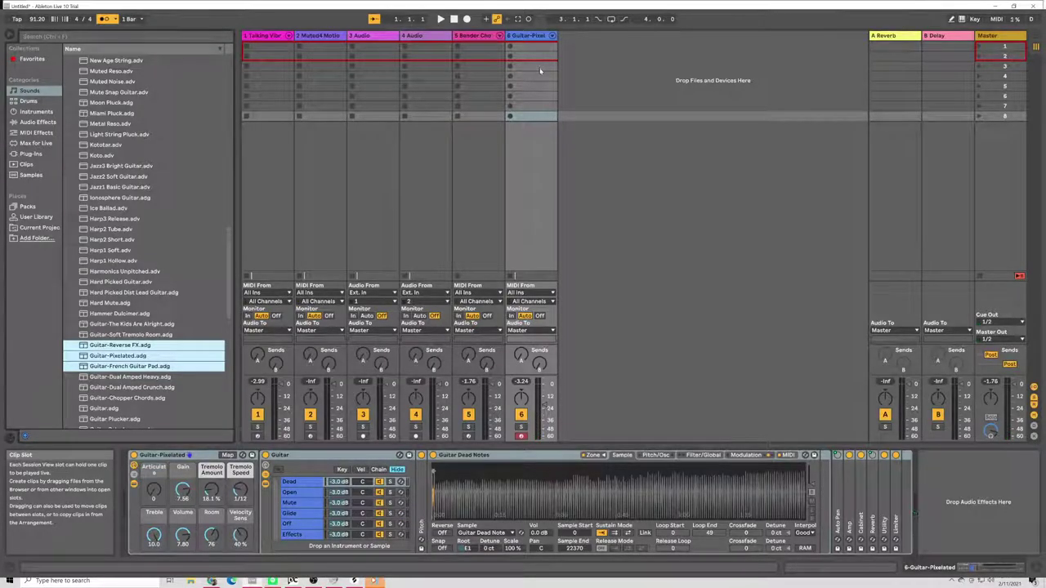
Step: Assign Guitar-Reverse FX, Guitar-Pixelated and Guitar-French Guitar Pad to the Green collection, and select Guitar-The Kids Are Alright
{"action": "left_click", "coordinate": [127, 324]}
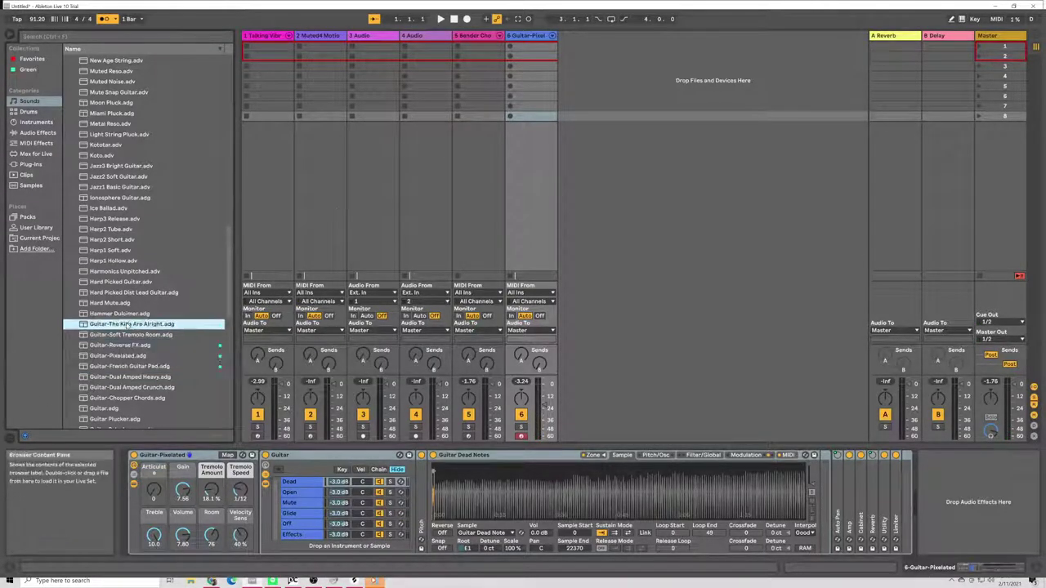
Step: Preview the next guitar and plucked presets, from Guitar-Chopper Chords through to Clean2 Bright Guitar
{"action": "left_click", "coordinate": [158, 397]}
{"action": "scroll", "coordinate": [157, 396], "scroll_direction": "down", "scroll_amount": 1}
{"action": "scroll", "coordinate": [147, 389], "scroll_direction": "down", "scroll_amount": 1}
{"action": "left_click", "coordinate": [145, 387]}
{"action": "left_click", "coordinate": [146, 407]}
{"action": "scroll", "coordinate": [139, 415], "scroll_direction": "down", "scroll_amount": 3}
{"action": "left_click", "coordinate": [137, 417]}
{"action": "scroll", "coordinate": [138, 416], "scroll_direction": "down", "scroll_amount": 2}
{"action": "left_click", "coordinate": [139, 415]}
{"action": "scroll", "coordinate": [140, 414], "scroll_direction": "down", "scroll_amount": 3}
{"action": "left_click", "coordinate": [141, 414]}
{"action": "scroll", "coordinate": [142, 413], "scroll_direction": "down", "scroll_amount": 4}
{"action": "left_click", "coordinate": [143, 413]}
{"action": "scroll", "coordinate": [144, 414], "scroll_direction": "down", "scroll_amount": 4}
{"action": "left_click", "coordinate": [146, 413]}
{"action": "scroll", "coordinate": [149, 414], "scroll_direction": "down", "scroll_amount": 1}
{"action": "left_click", "coordinate": [148, 409]}
Step: Delete the two empty audio tracks, and select the Talking Vibrato Keys and Muted4 Motion Pad tracks in turn for playing
{"action": "left_click", "coordinate": [551, 159]}
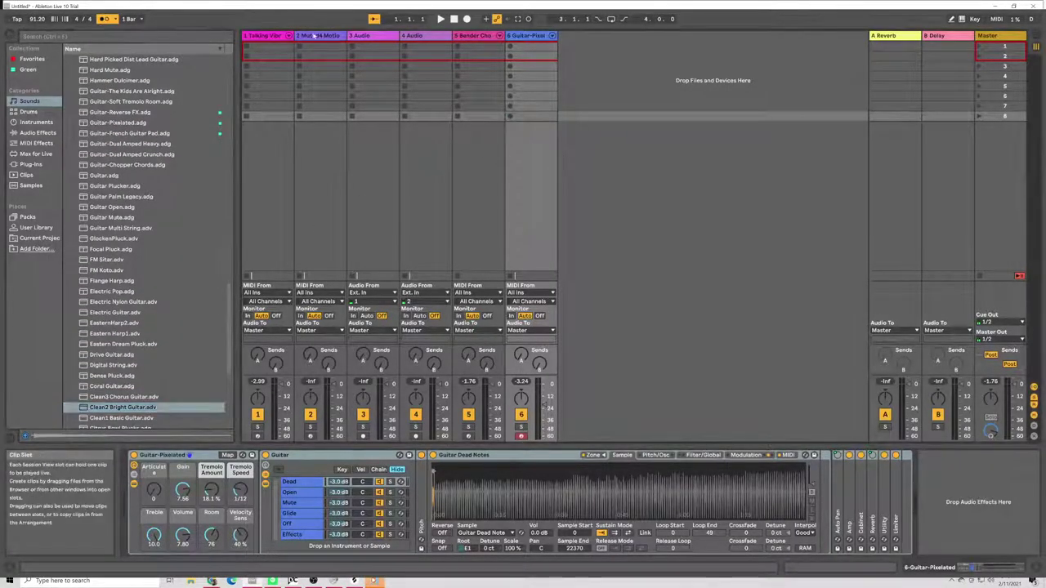
{"action": "right_click", "coordinate": [413, 35]}
{"action": "right_click", "coordinate": [470, 35]}
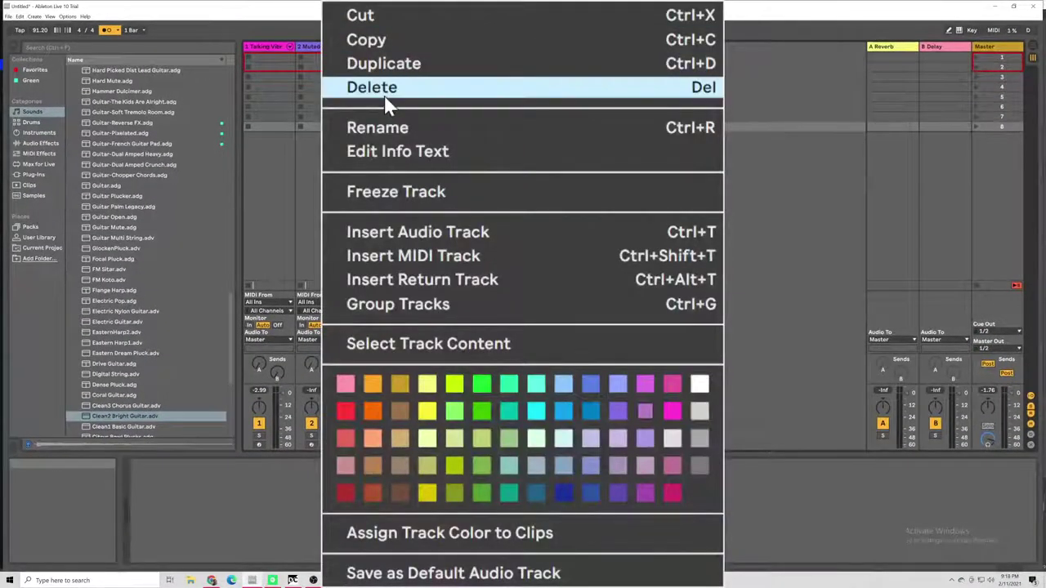
{"action": "left_click", "coordinate": [376, 85]}
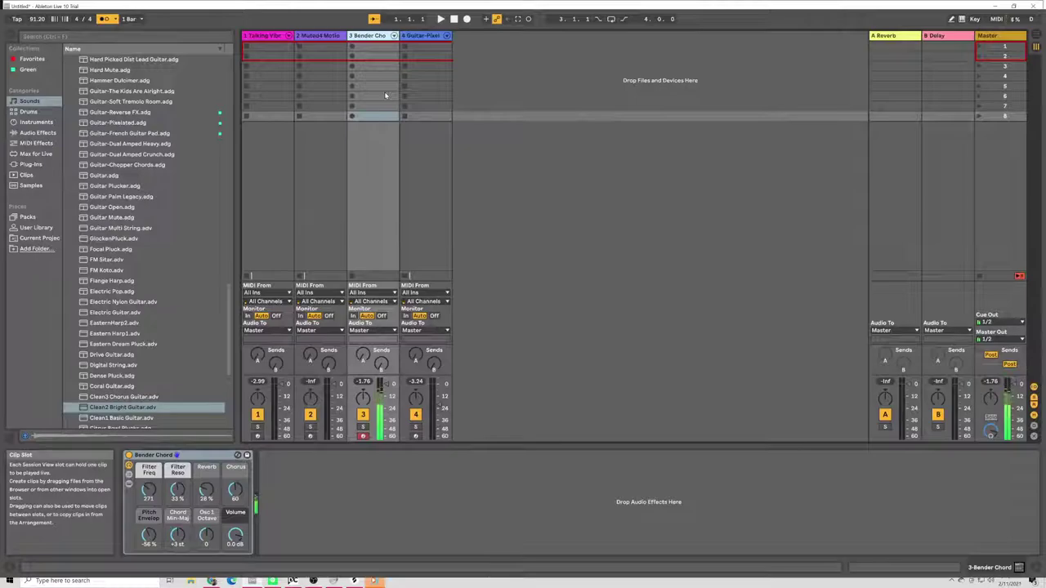
{"action": "left_click", "coordinate": [275, 34]}
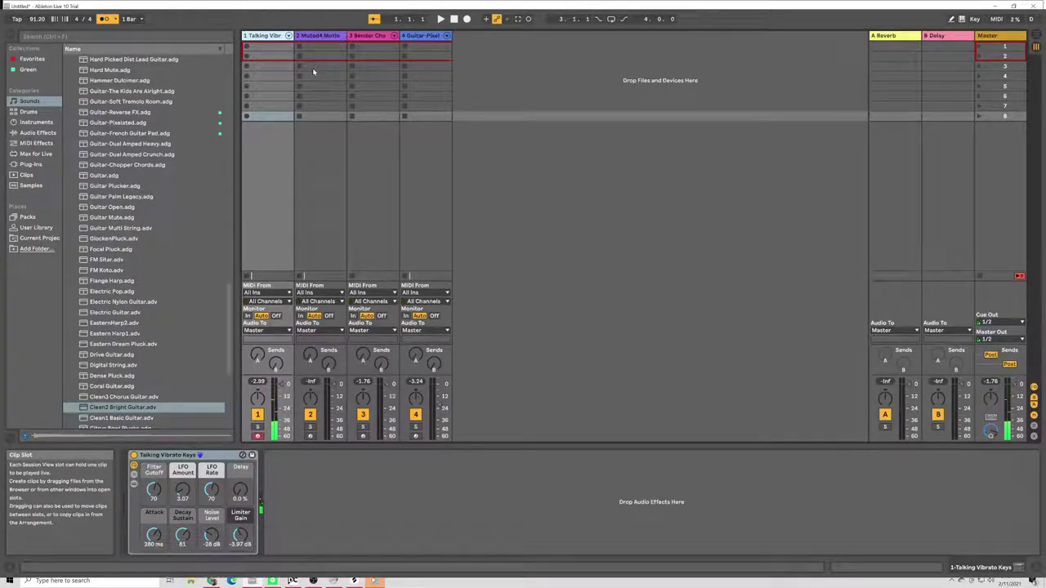
{"action": "left_click", "coordinate": [321, 188]}
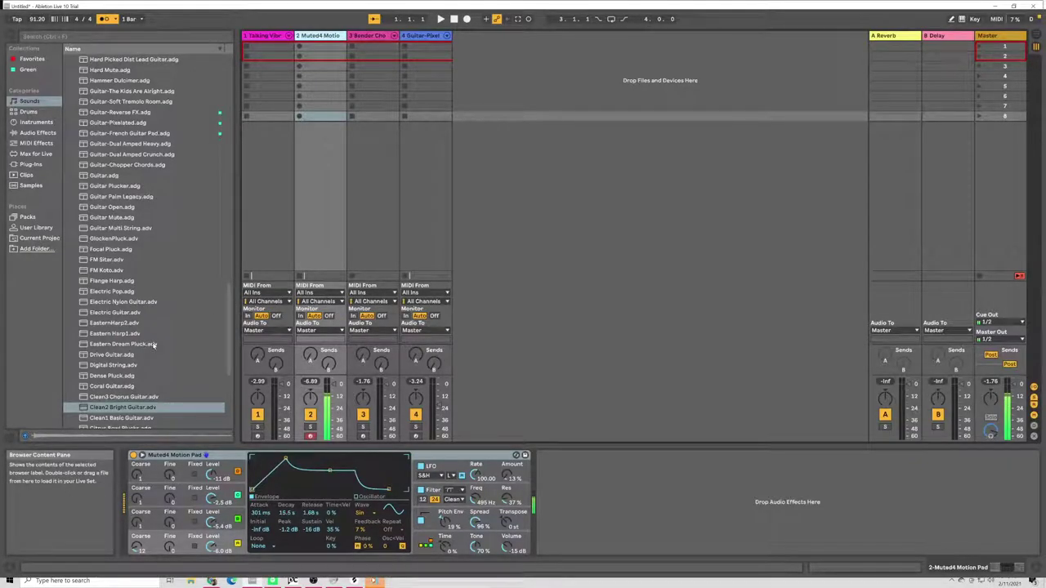
Step: Preview 12 String Guitar at the end of Guitar & Plucked and Minus Morph - Synth 11 A in the Experimental sounds
{"action": "scroll", "coordinate": [152, 345], "scroll_direction": "down", "scroll_amount": 3}
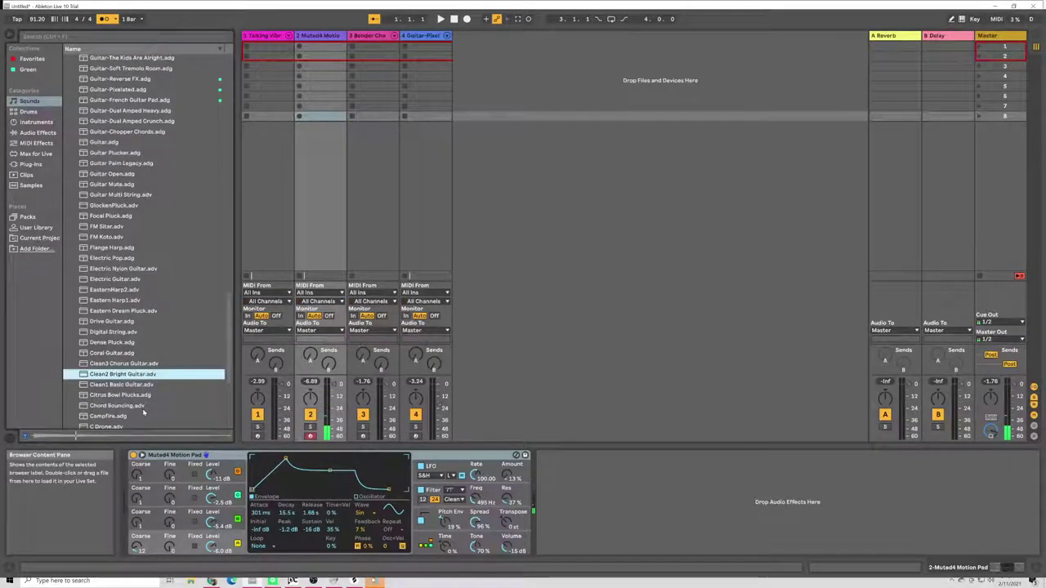
{"action": "scroll", "coordinate": [144, 413], "scroll_direction": "down", "scroll_amount": 5}
{"action": "left_click", "coordinate": [150, 411]}
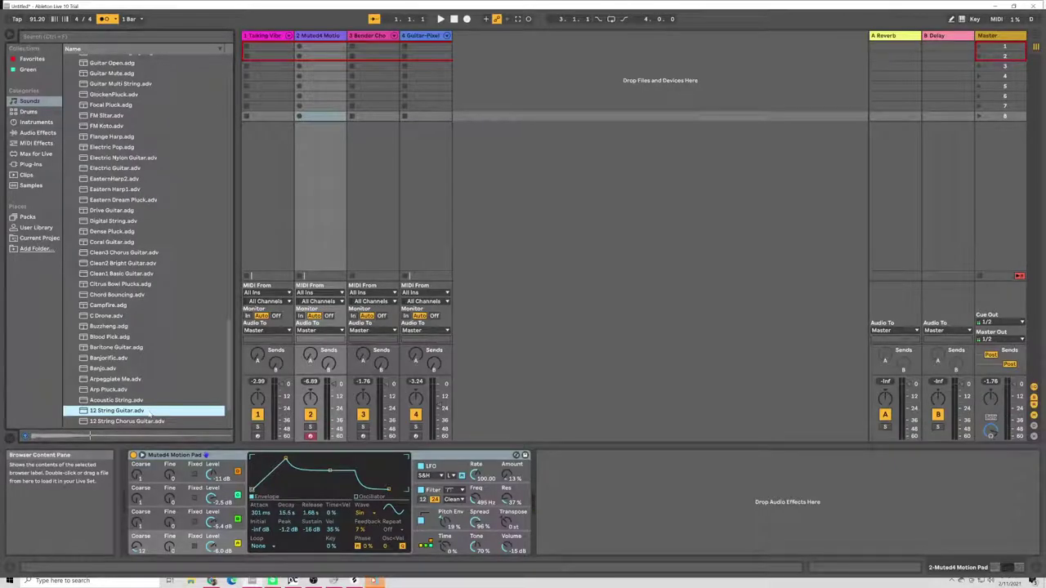
{"action": "scroll", "coordinate": [98, 418], "scroll_direction": "down", "scroll_amount": 1}
{"action": "left_click", "coordinate": [72, 421]}
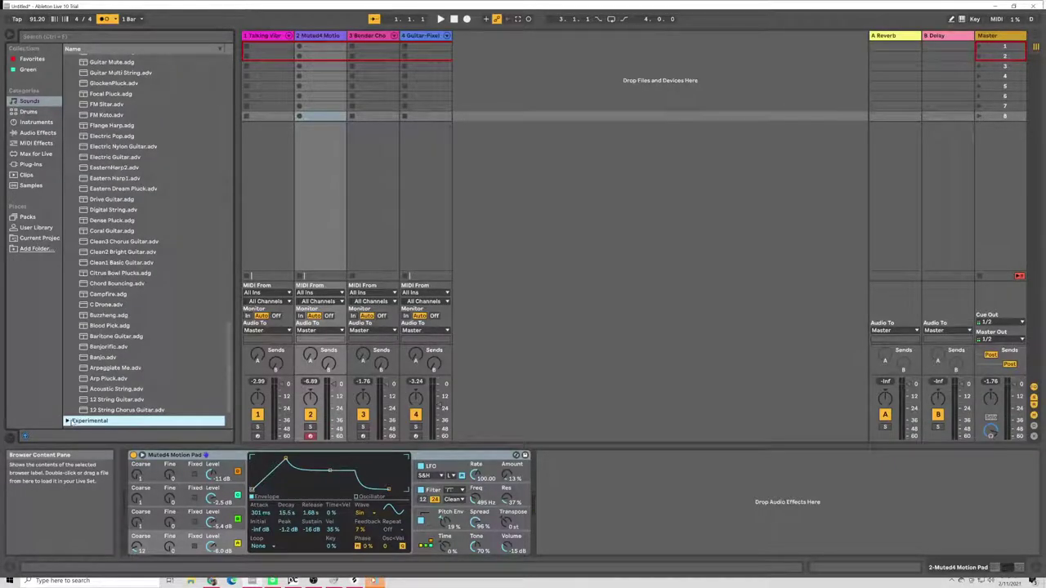
{"action": "left_click", "coordinate": [67, 421]}
{"action": "left_click", "coordinate": [143, 249]}
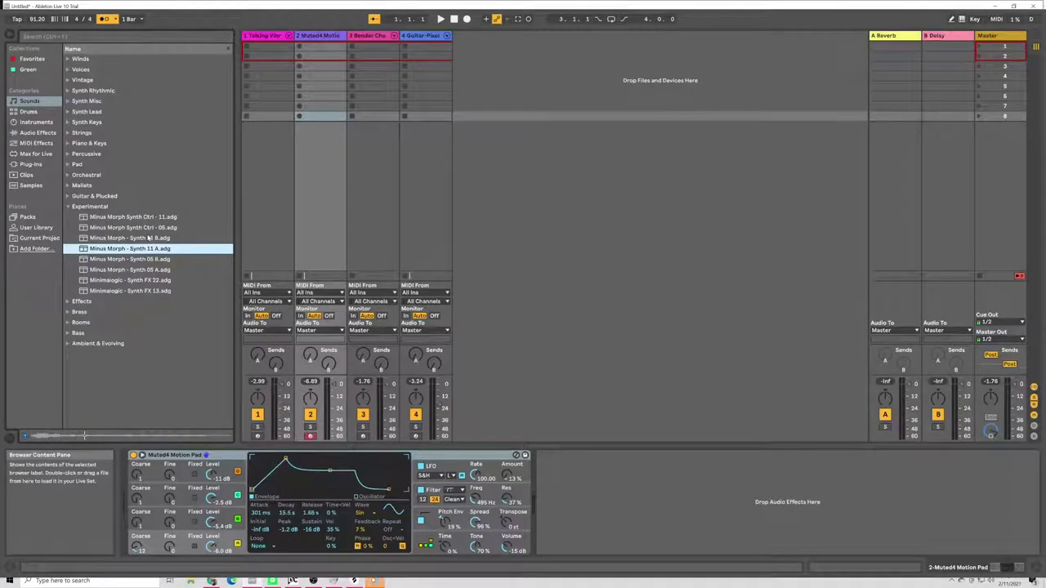
Step: Expand the Booms sounds and preview the Command Boom Kick preset
{"action": "left_click", "coordinate": [86, 302]}
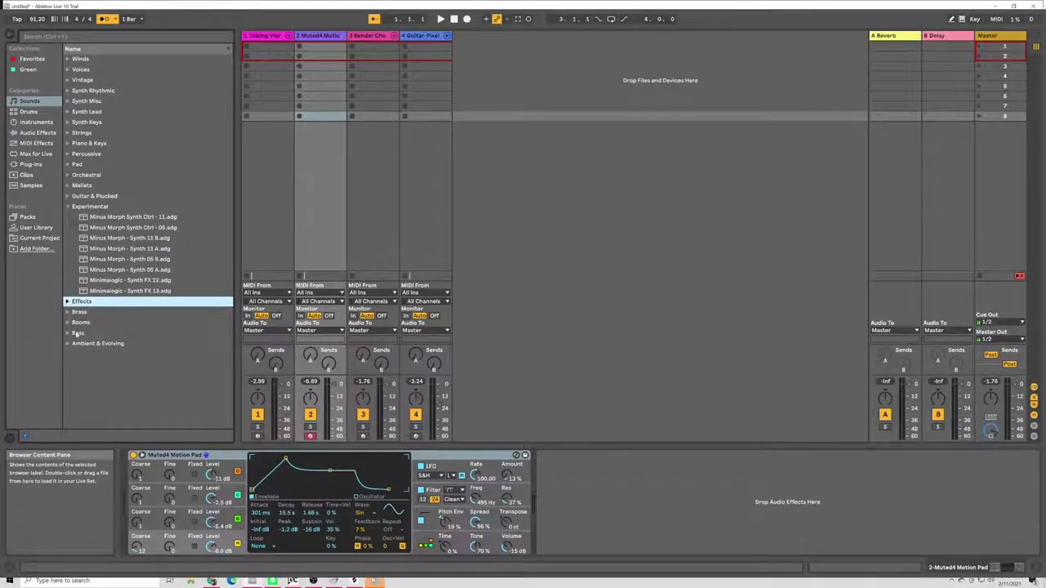
{"action": "left_click", "coordinate": [67, 322]}
{"action": "left_click", "coordinate": [123, 259]}
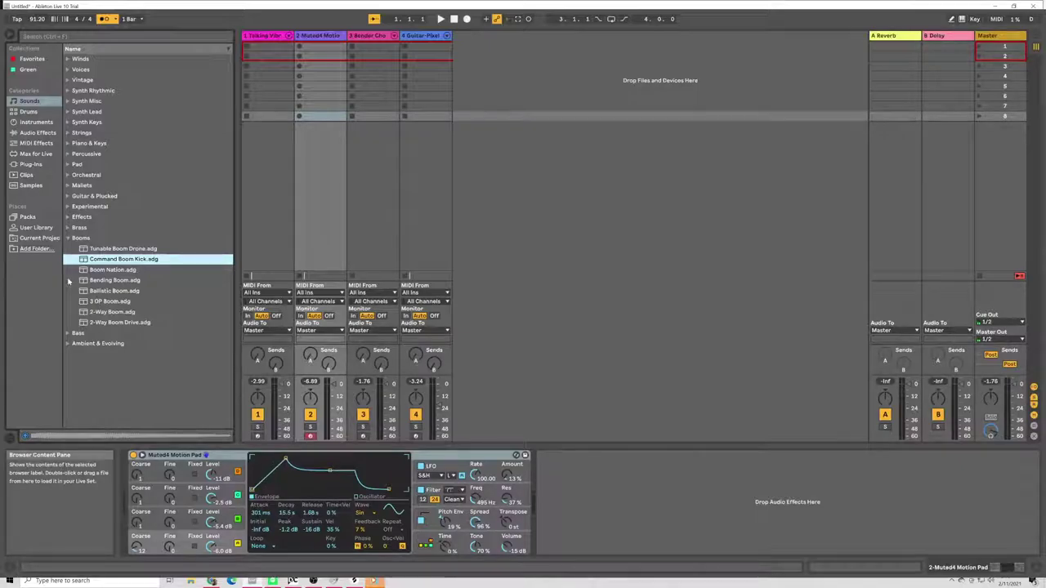
Step: Preview Bending Boom, insert a new MIDI track and load the preset onto it
{"action": "left_click", "coordinate": [74, 281]}
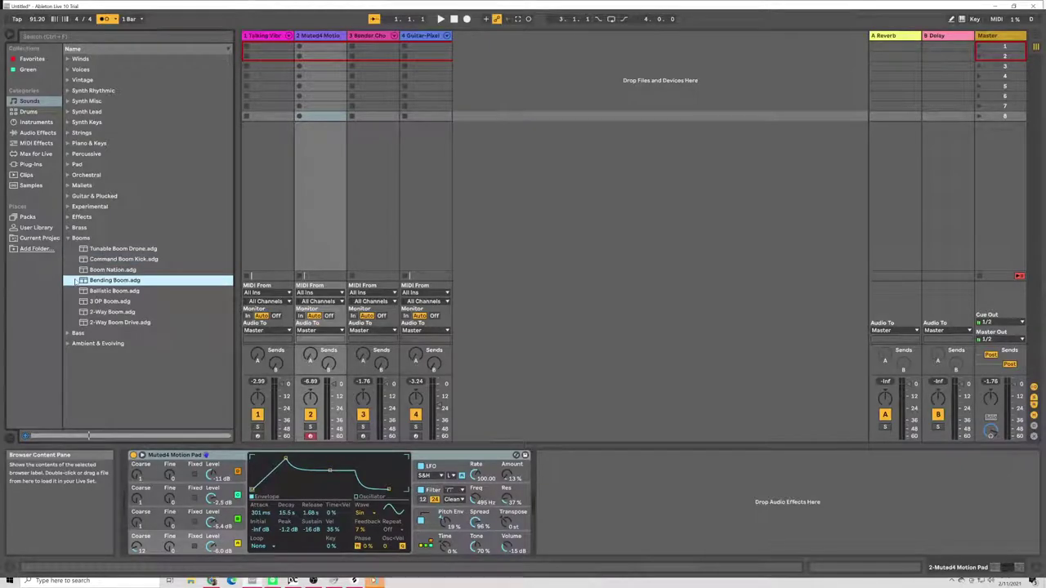
{"action": "key", "text": "ctrl+shift+t"}
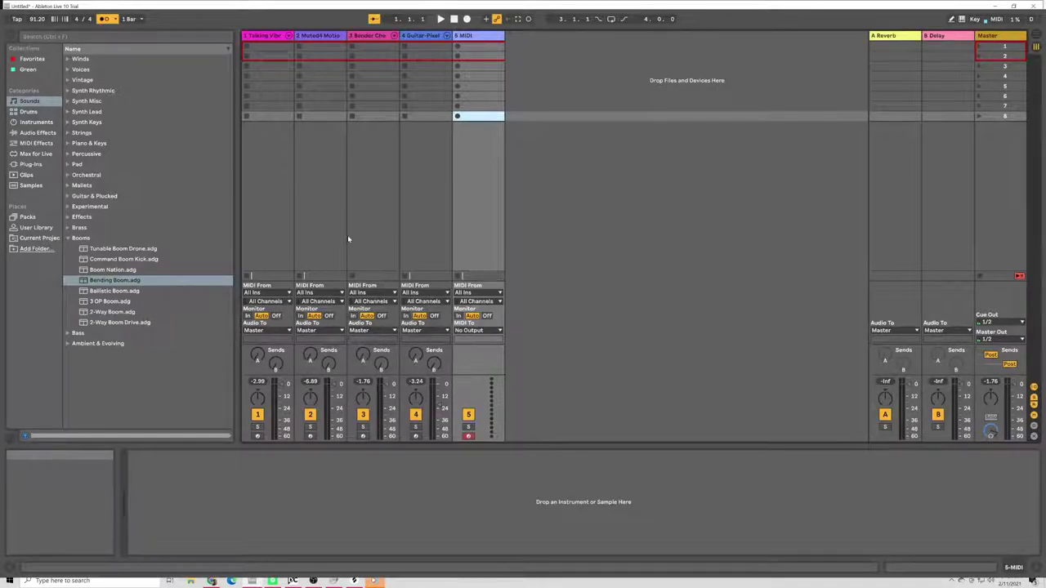
{"action": "double_click", "coordinate": [181, 281]}
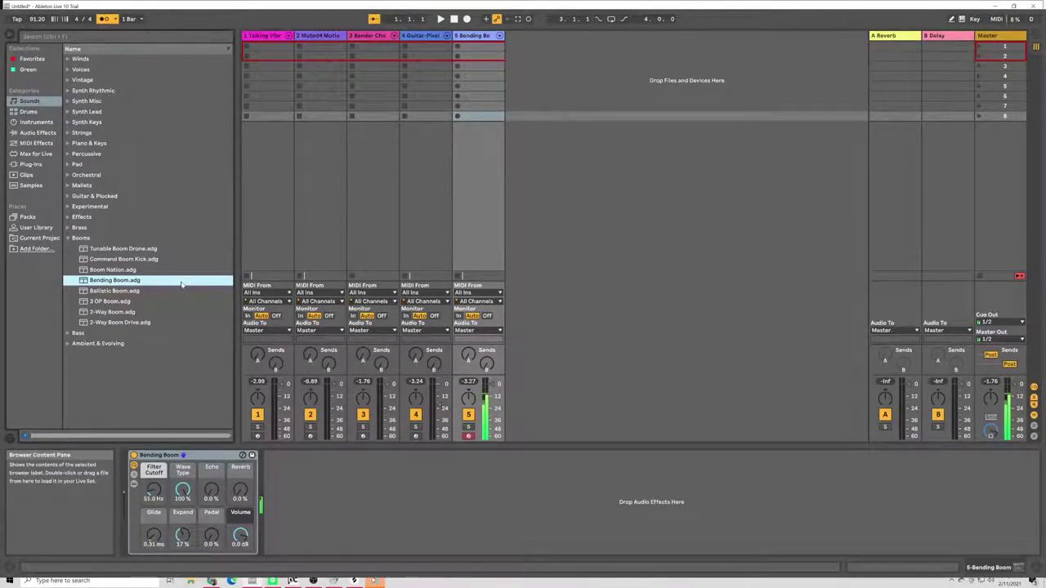
Step: Assign 3 OP Boom to the Purple collection and play the Bending Boom track
{"action": "left_click", "coordinate": [119, 301]}
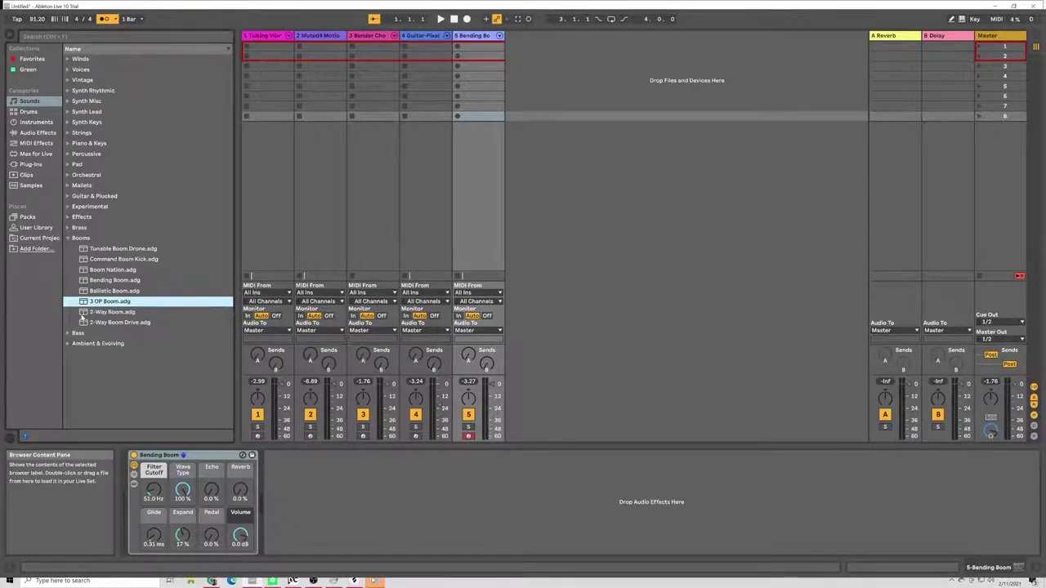
{"action": "key", "text": "6"}
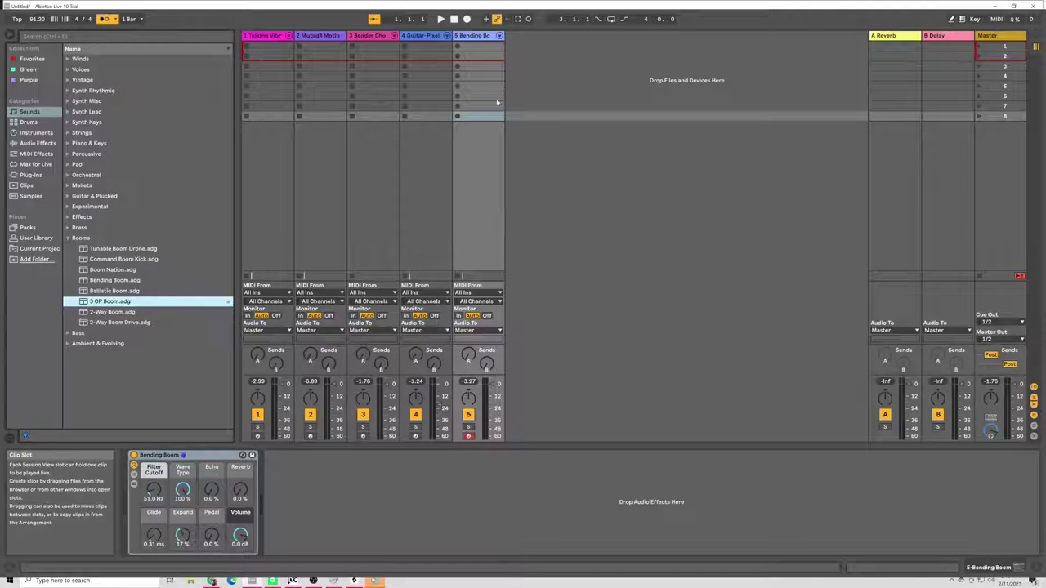
{"action": "key", "text": "a"}
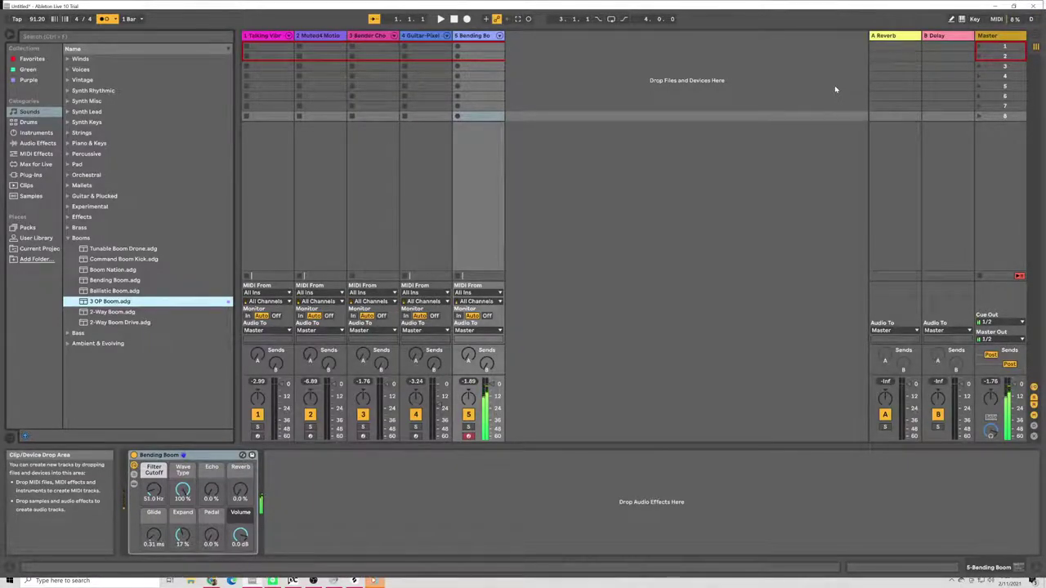
Step: Preview the boom presets 2-Way Boom, 2-Way Boom Drive, Ballistic Boom and 3 OP Boom
{"action": "left_click", "coordinate": [139, 313]}
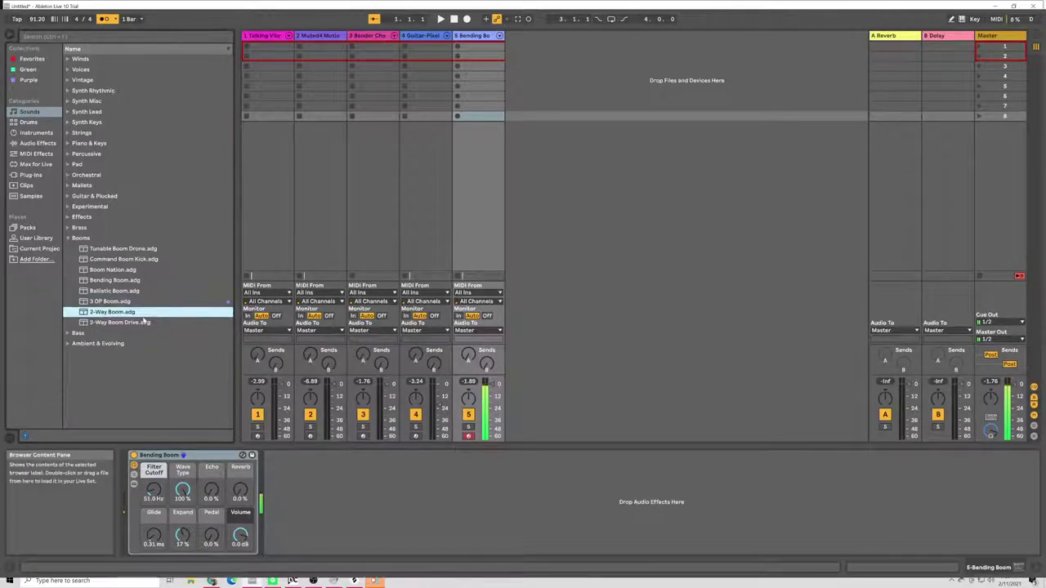
{"action": "left_click", "coordinate": [139, 324]}
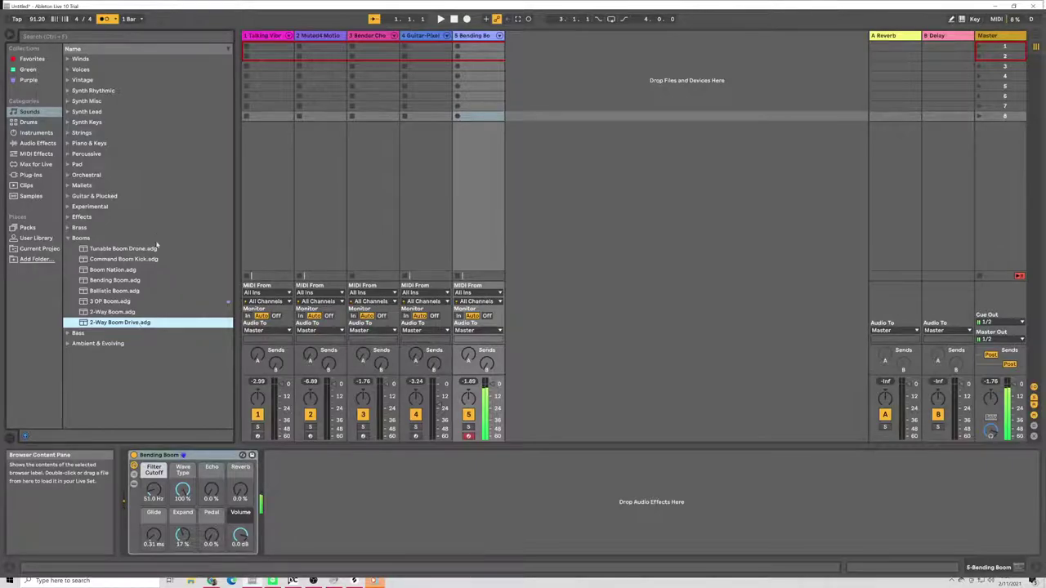
{"action": "left_click", "coordinate": [103, 291]}
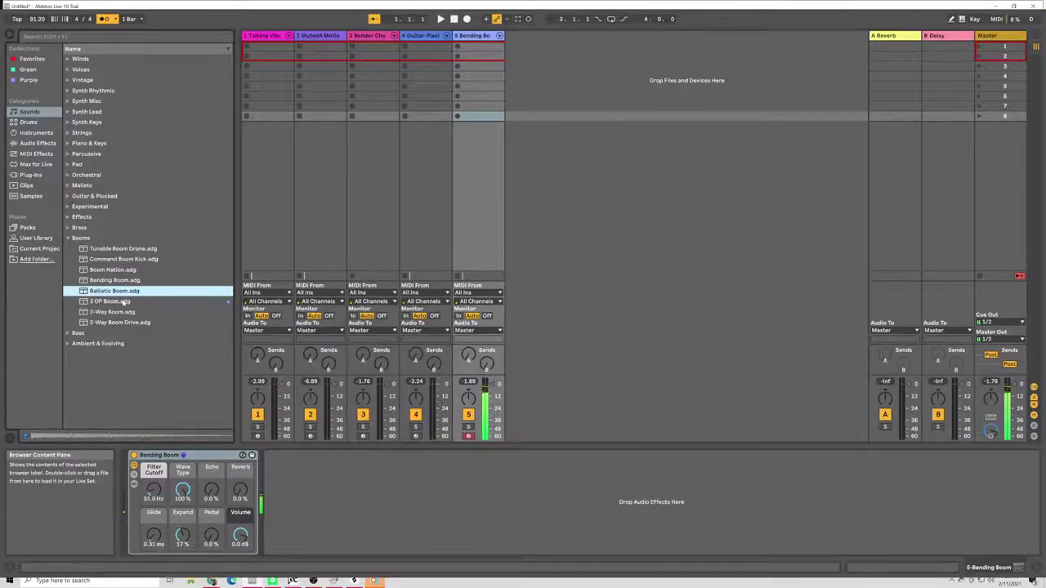
{"action": "left_click", "coordinate": [123, 302]}
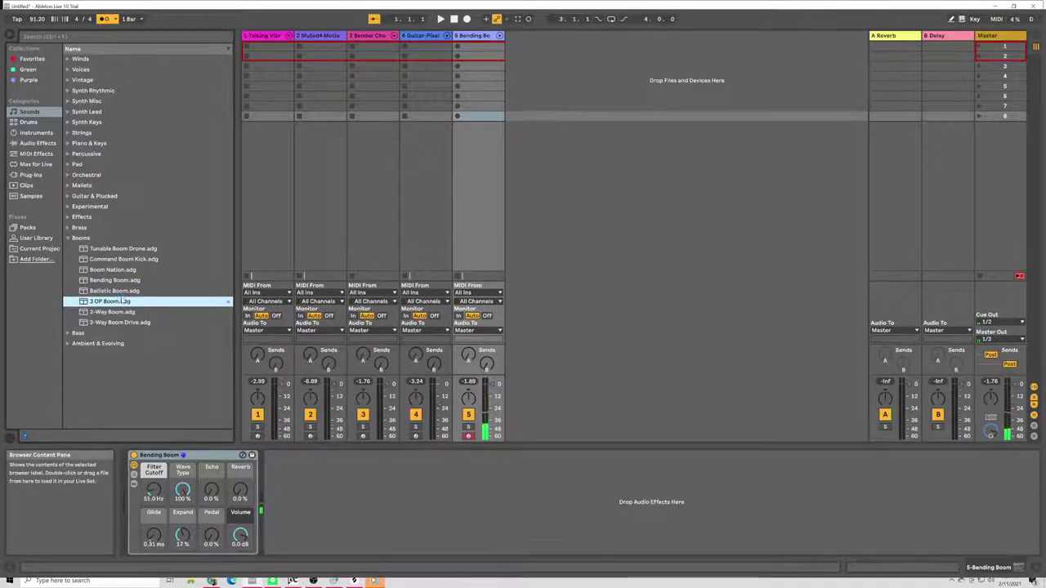
Step: Expand the Bass sounds and preview Xtraction Bass, Wowble Bass and Woofer Loving Bass
{"action": "left_click", "coordinate": [78, 333]}
{"action": "left_click", "coordinate": [114, 312]}
{"action": "left_click", "coordinate": [112, 354]}
{"action": "left_click", "coordinate": [151, 386]}
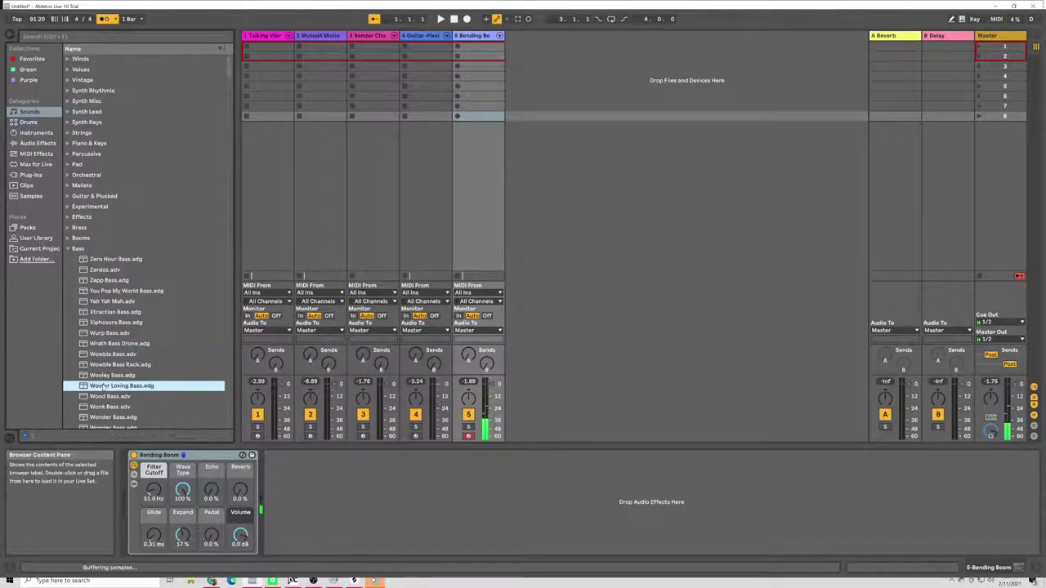
Step: Step through the following bass presets one by one, past Velo Drive Bass to Ulterzo
{"action": "key", "text": "Down"}
{"action": "key", "text": "Down"}
{"action": "key", "text": "Down"}
{"action": "key", "text": "Down"}
{"action": "key", "text": "Down"}
{"action": "key", "text": "Down"}
{"action": "key", "text": "Down"}
{"action": "key", "text": "Down"}
{"action": "key", "text": "Down"}
{"action": "key", "text": "Down"}
{"action": "key", "text": "Down"}
{"action": "key", "text": "Down"}
{"action": "key", "text": "Down"}
{"action": "key", "text": "Down"}
{"action": "key", "text": "Down"}
{"action": "key", "text": "Down"}
{"action": "key", "text": "Down"}
{"action": "key", "text": "Down"}
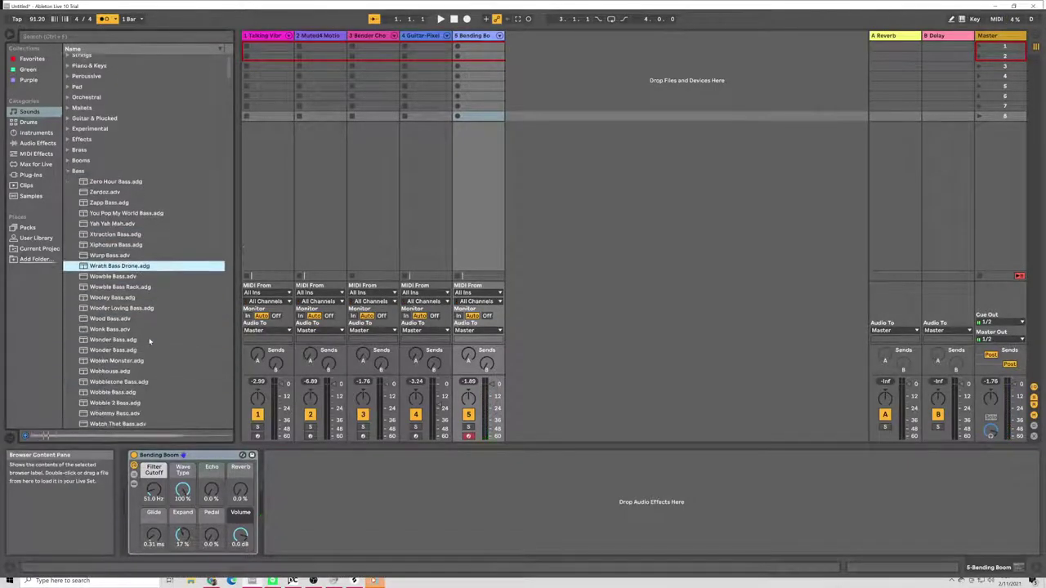
{"action": "key", "text": "Down"}
{"action": "key", "text": "Down"}
{"action": "key", "text": "Down"}
{"action": "key", "text": "Down"}
{"action": "key", "text": "Down"}
{"action": "key", "text": "Down"}
{"action": "key", "text": "Down"}
{"action": "key", "text": "Down"}
{"action": "key", "text": "Down"}
{"action": "key", "text": "Down"}
{"action": "key", "text": "Down"}
{"action": "key", "text": "Down"}
{"action": "key", "text": "Down"}
{"action": "key", "text": "Down"}
{"action": "key", "text": "Down"}
{"action": "key", "text": "Down"}
{"action": "key", "text": "Down"}
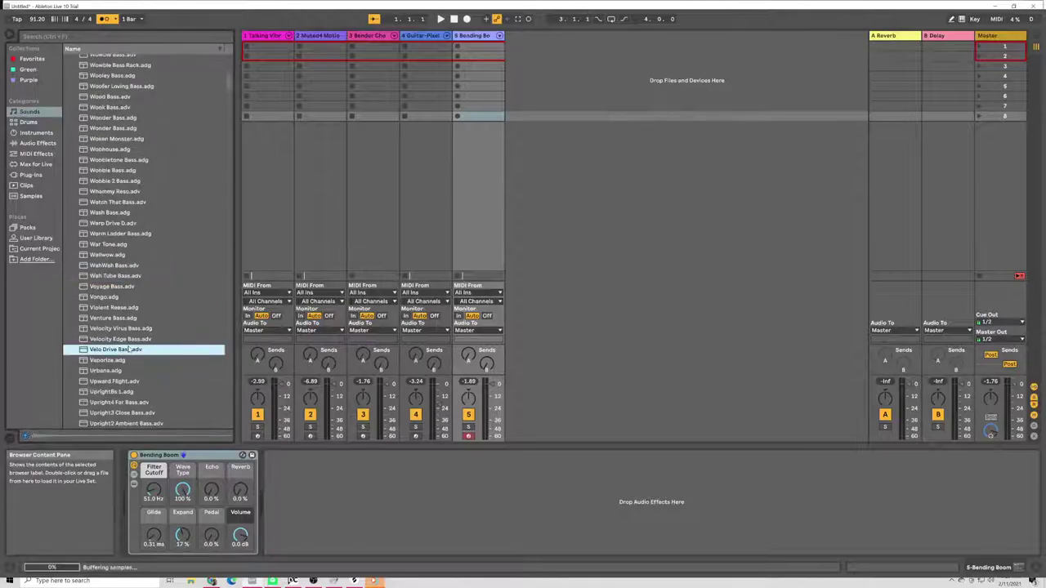
{"action": "left_click", "coordinate": [128, 346]}
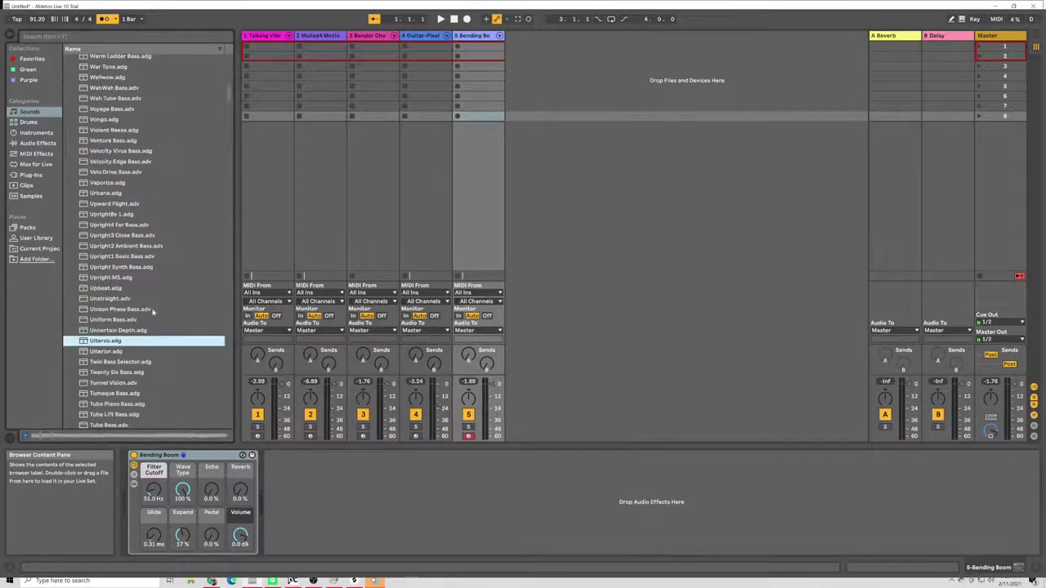
Step: Preview bass presets deeper in the list, including Sigman Biggar and Granite Shard
{"action": "scroll", "coordinate": [202, 199], "scroll_direction": "down", "scroll_amount": 15}
{"action": "left_click", "coordinate": [184, 245]}
{"action": "left_click", "coordinate": [162, 298]}
{"action": "left_click", "coordinate": [194, 372]}
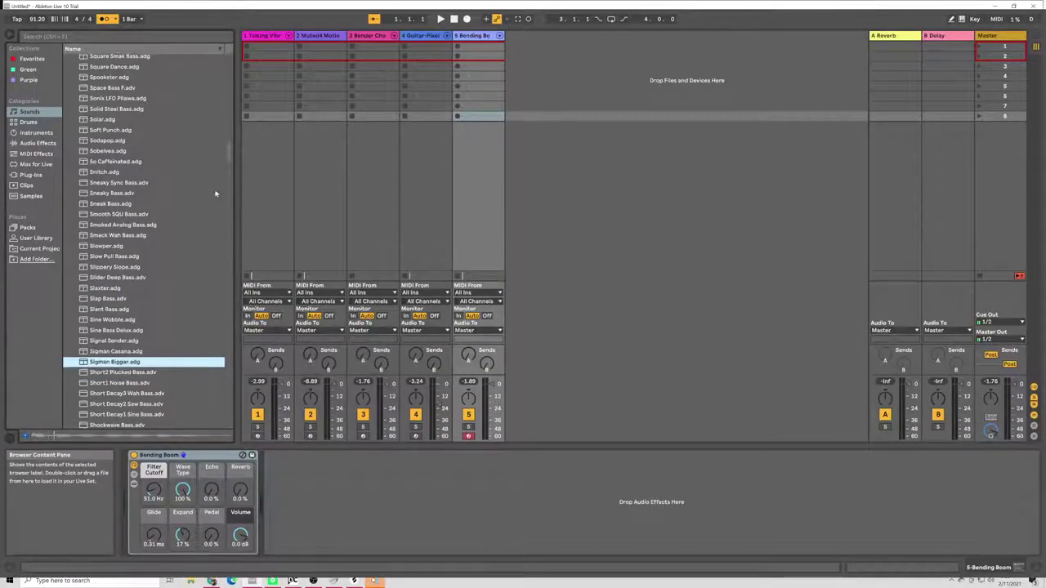
{"action": "left_click_drag", "start_coordinate": [228, 156], "coordinate": [228, 276]}
{"action": "left_click", "coordinate": [172, 287]}
{"action": "left_click", "coordinate": [181, 364]}
{"action": "left_click", "coordinate": [164, 402]}
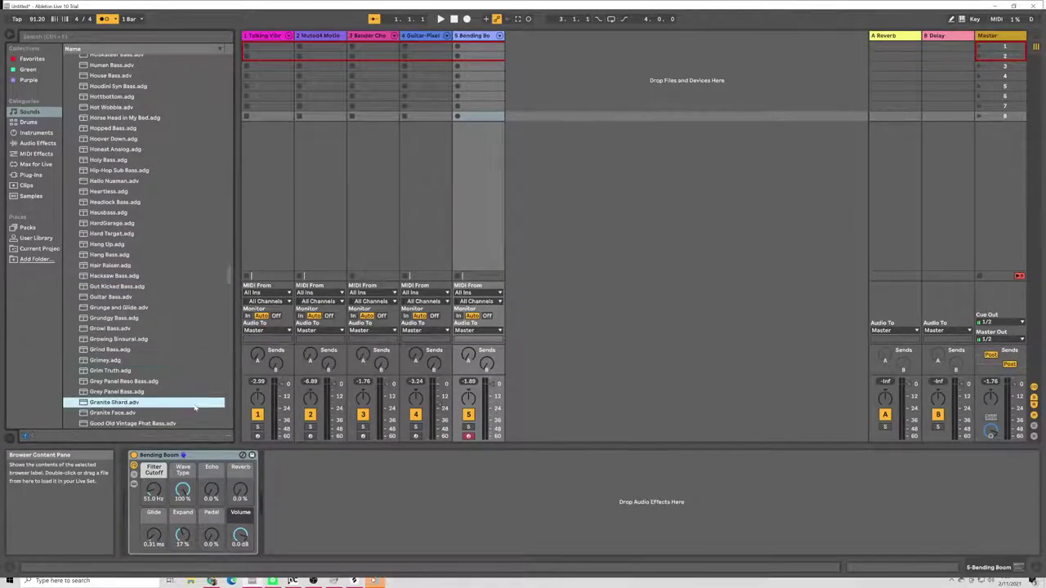
Step: Preview the bass presets Fat Bass Wobble, Favor Bass and Fill It Up Bass
{"action": "scroll", "coordinate": [153, 345], "scroll_direction": "down", "scroll_amount": 10}
{"action": "left_click", "coordinate": [144, 424]}
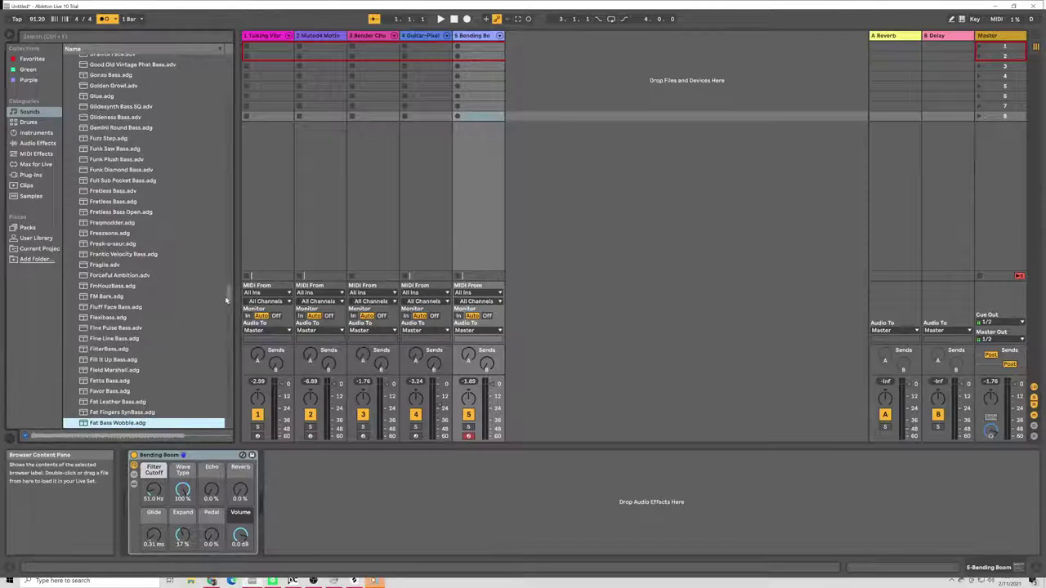
{"action": "left_click", "coordinate": [188, 363]}
{"action": "left_click", "coordinate": [196, 395]}
{"action": "left_click", "coordinate": [199, 364]}
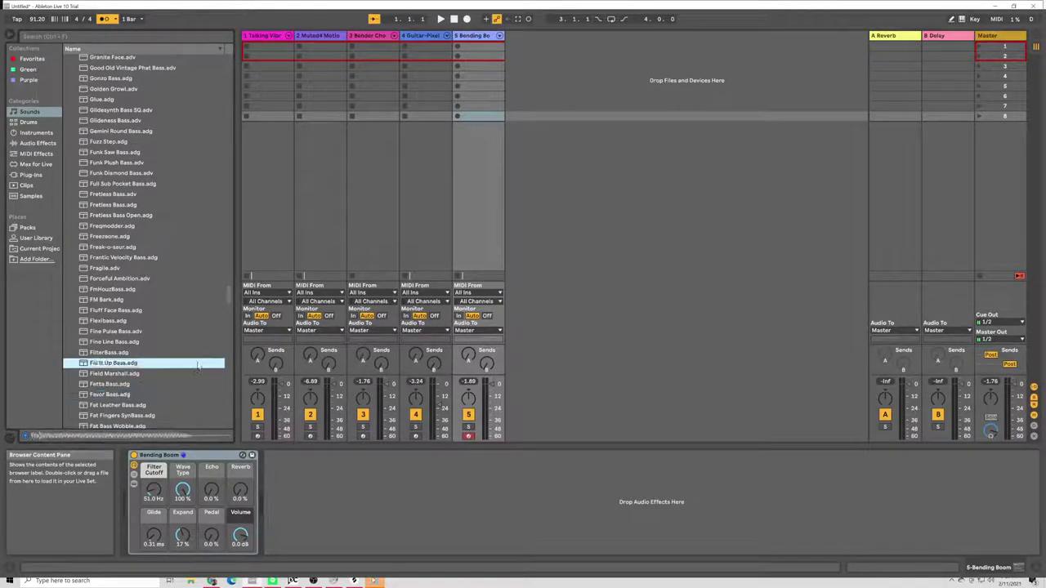
Step: Preview the bass presets Boulder Drop, Bootsy Mutron Bass and Brass Bass further down the list
{"action": "left_click_drag", "start_coordinate": [228, 294], "coordinate": [228, 366]}
{"action": "left_click", "coordinate": [164, 386]}
{"action": "left_click", "coordinate": [163, 406]}
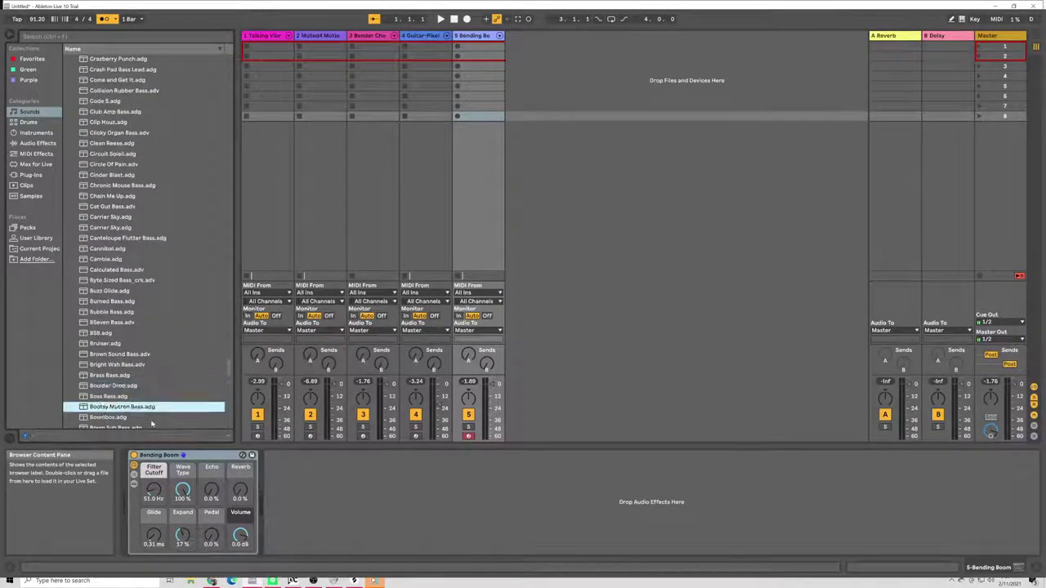
{"action": "left_click", "coordinate": [167, 375]}
{"action": "left_click", "coordinate": [172, 301]}
{"action": "left_click", "coordinate": [168, 375]}
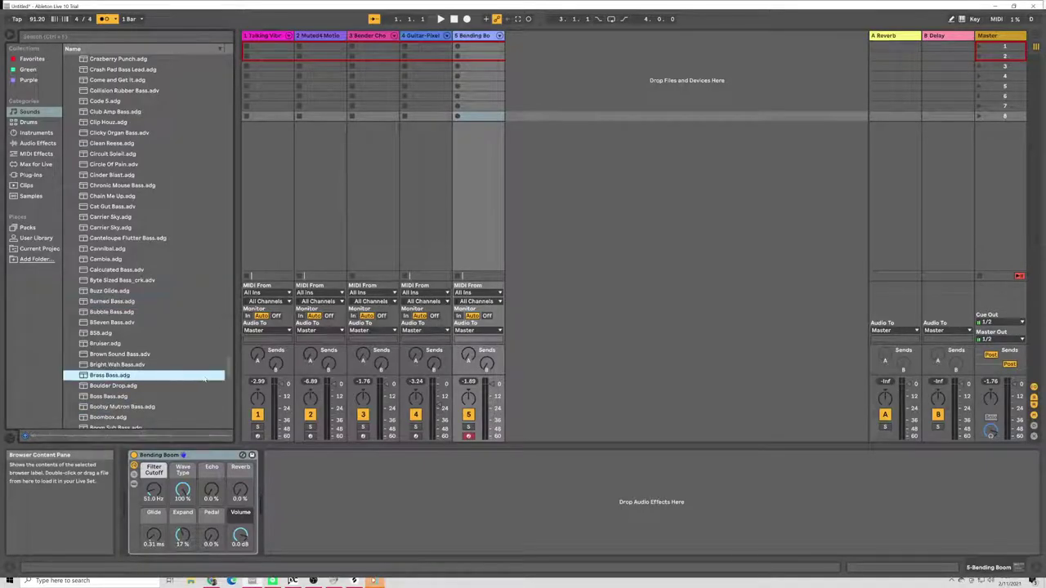
Step: Preview bass presets at the end of the list, including 101 Live Bass, 101 Essential Bass, 101 Bass Sidechain Fuzz, Acid Bass and Agressive Bass
{"action": "left_click_drag", "start_coordinate": [228, 359], "coordinate": [229, 425]}
{"action": "left_click", "coordinate": [196, 392]}
{"action": "left_click", "coordinate": [173, 401]}
{"action": "left_click", "coordinate": [171, 392]}
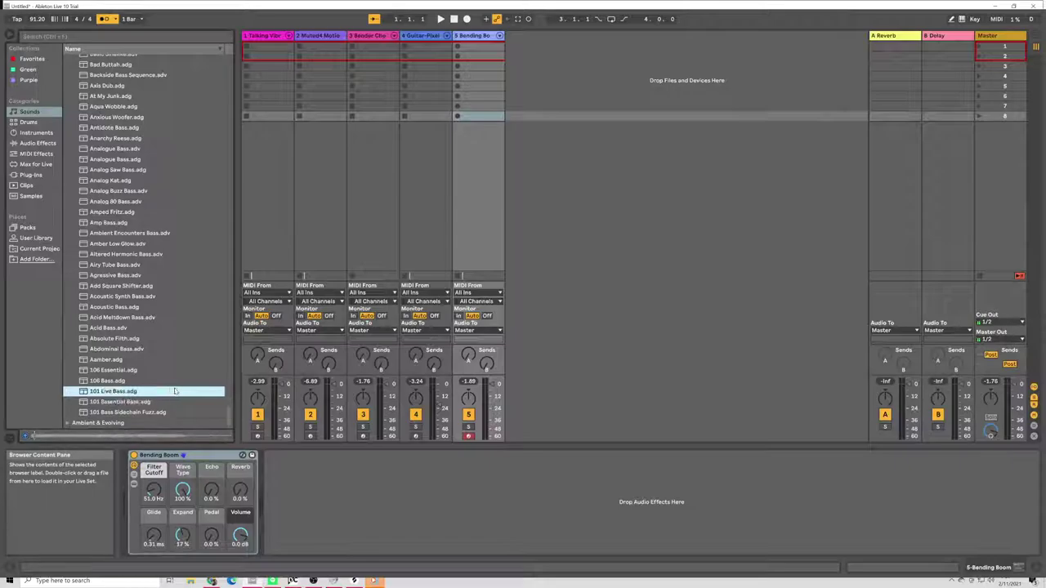
{"action": "left_click", "coordinate": [181, 371]}
{"action": "left_click", "coordinate": [168, 412]}
{"action": "left_click", "coordinate": [168, 391]}
{"action": "left_click", "coordinate": [163, 328]}
{"action": "left_click", "coordinate": [164, 278]}
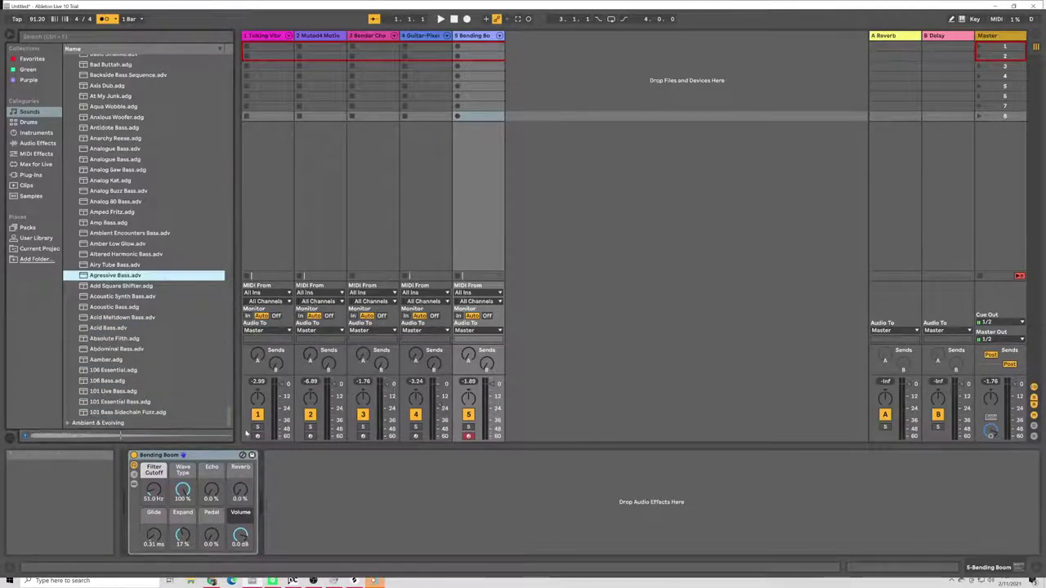
Step: Return to the middle of the bass list and preview Empire Bass Synth, Exponential, Fat Bass Wobble and Field Marshall
{"action": "scroll", "coordinate": [172, 276], "scroll_direction": "up", "scroll_amount": 10}
{"action": "left_click", "coordinate": [169, 264]}
{"action": "left_click", "coordinate": [151, 210]}
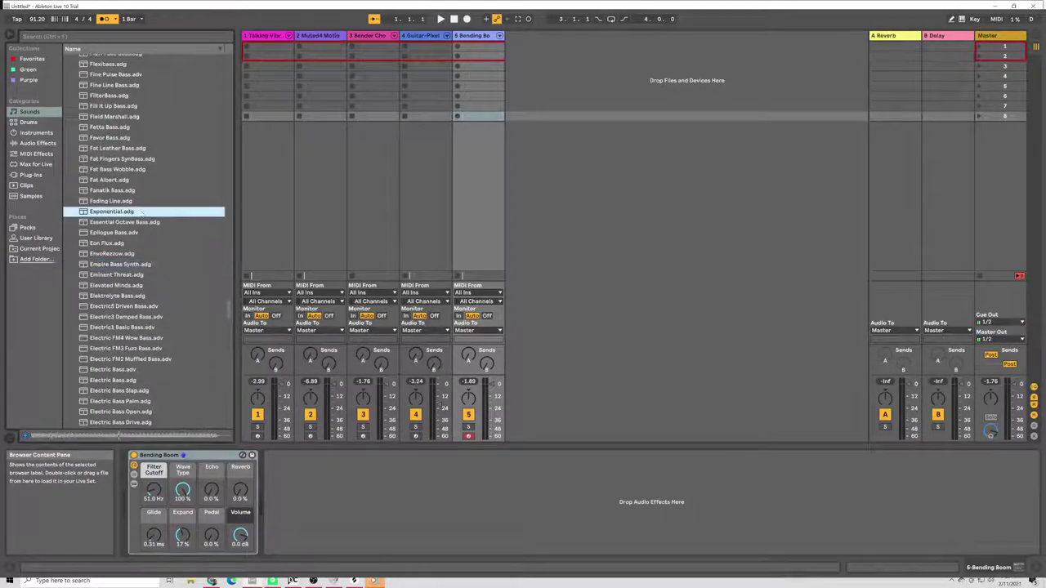
{"action": "left_click", "coordinate": [142, 170]}
{"action": "left_click", "coordinate": [139, 116]}
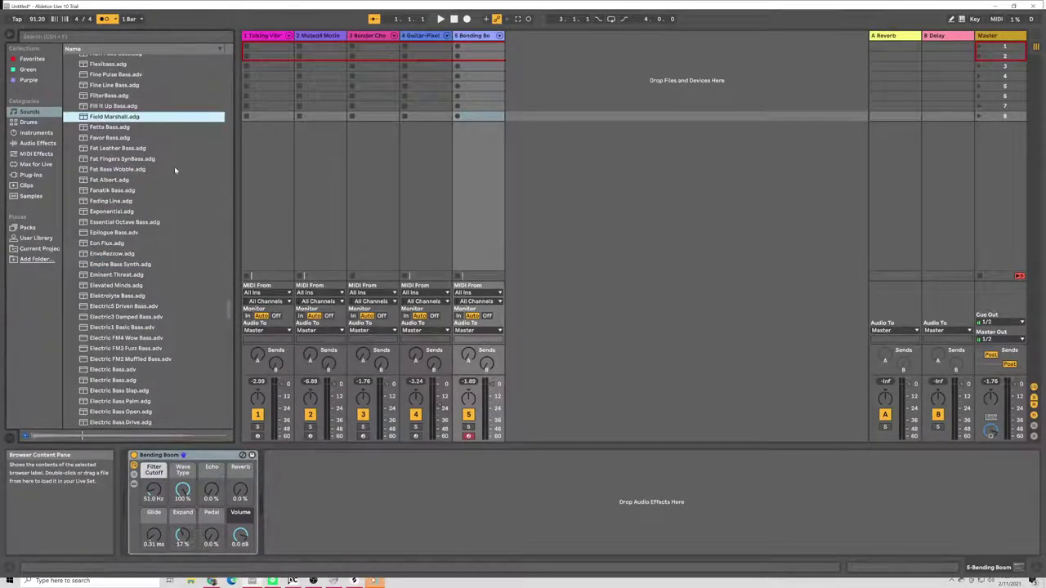
Step: Audition other bass presets further along the list, including Lizard, Lofi Bass and Lofi Deep Bass
{"action": "left_click_drag", "start_coordinate": [228, 309], "coordinate": [228, 260]}
{"action": "left_click", "coordinate": [122, 175]}
{"action": "left_click", "coordinate": [131, 205]}
{"action": "left_click", "coordinate": [147, 132]}
{"action": "left_click", "coordinate": [148, 122]}
{"action": "left_click", "coordinate": [149, 112]}
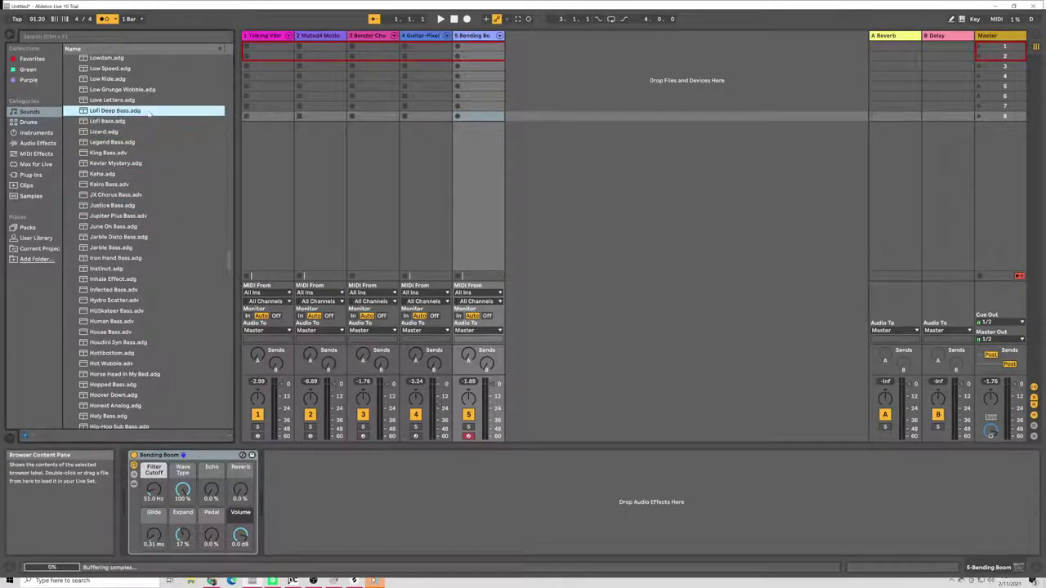
Step: Load Lofi Deep Bass onto track 5 and raise its Filter Freq macro to 1.81 kHz
{"action": "double_click", "coordinate": [149, 111]}
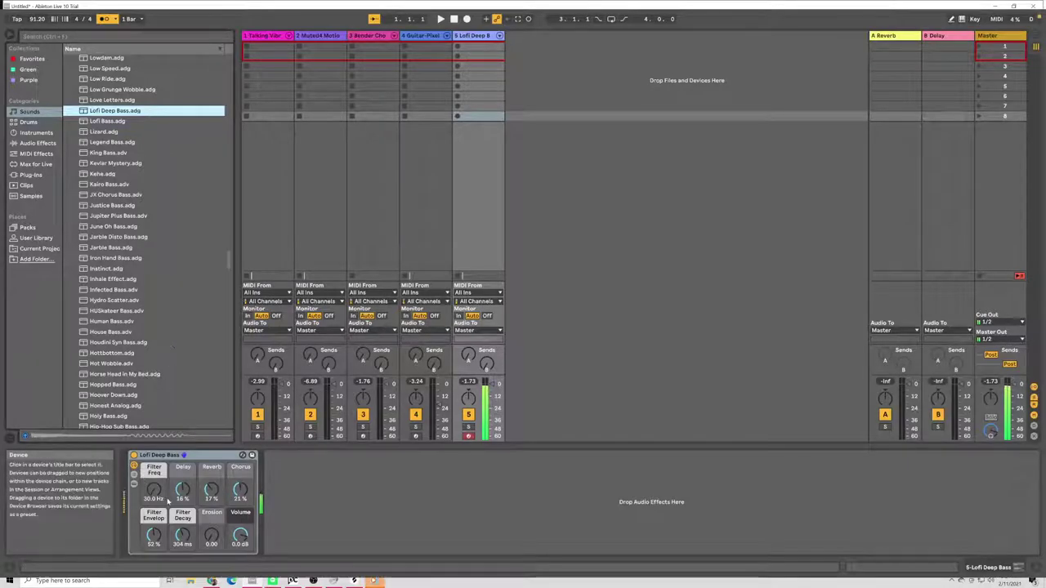
{"action": "left_click_drag", "start_coordinate": [166, 500], "coordinate": [165, 474]}
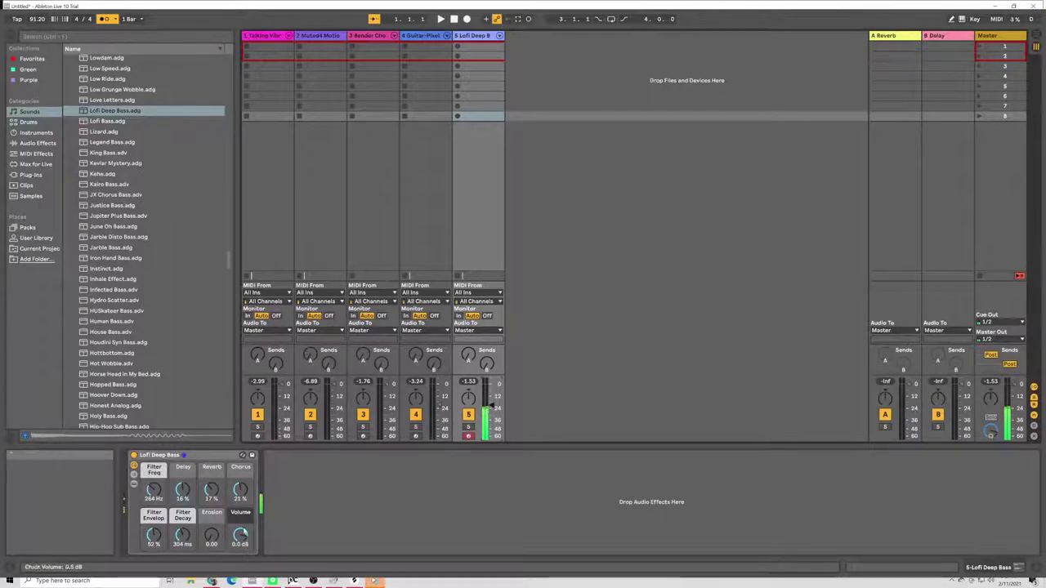
{"action": "left_click_drag", "start_coordinate": [154, 488], "coordinate": [154, 466]}
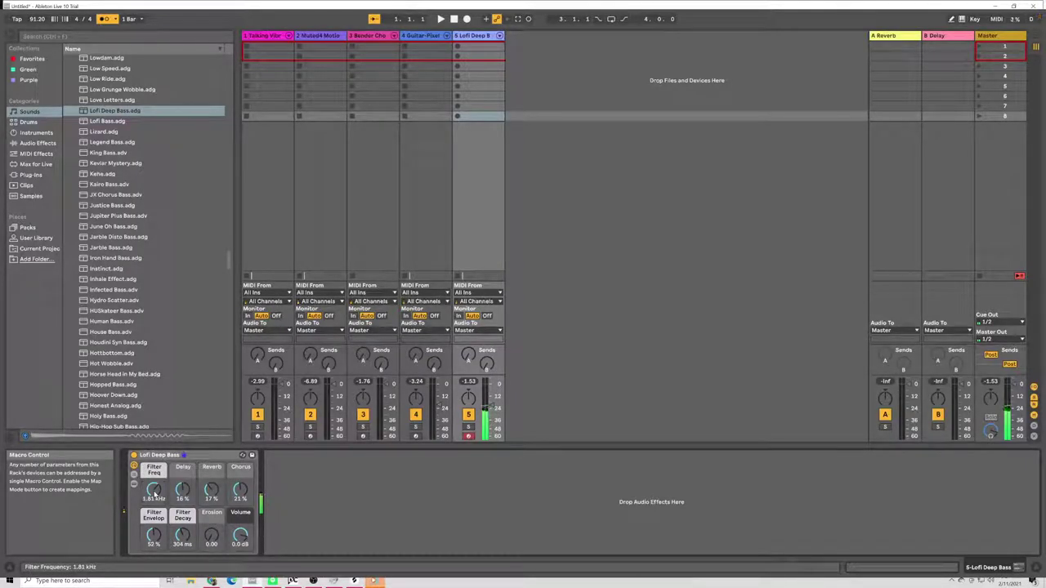
Step: Load King Bass onto track 5 and preview the Lizard, Legend Bass and Low Grunge Wobble presets
{"action": "left_click", "coordinate": [124, 153]}
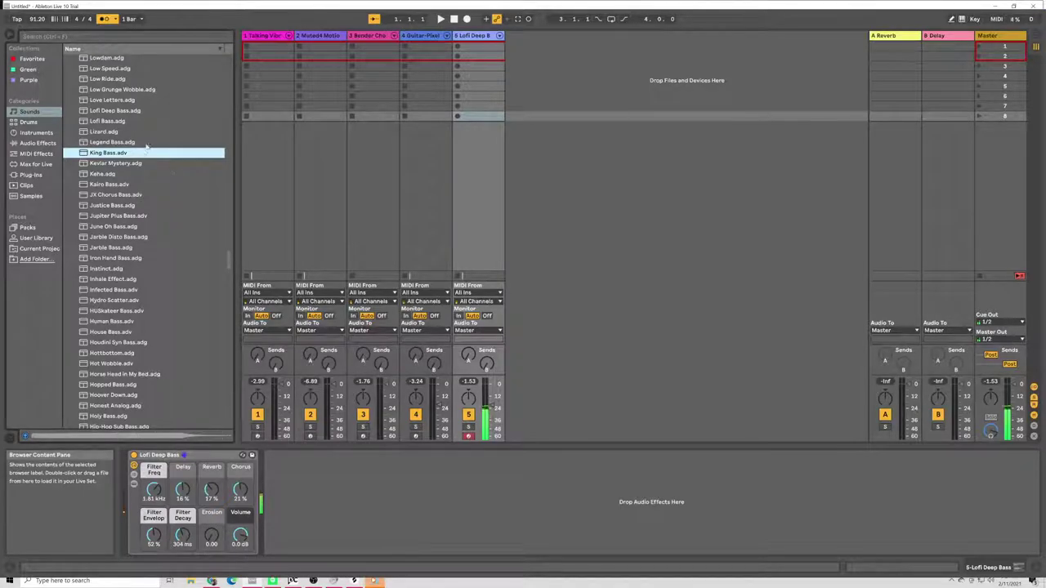
{"action": "double_click", "coordinate": [138, 154]}
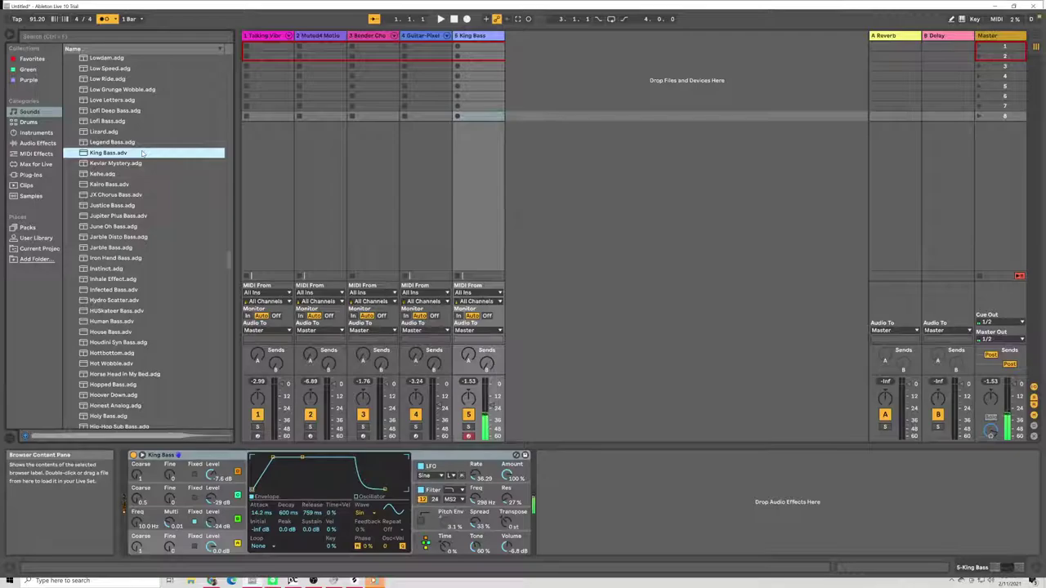
{"action": "left_click", "coordinate": [114, 132]}
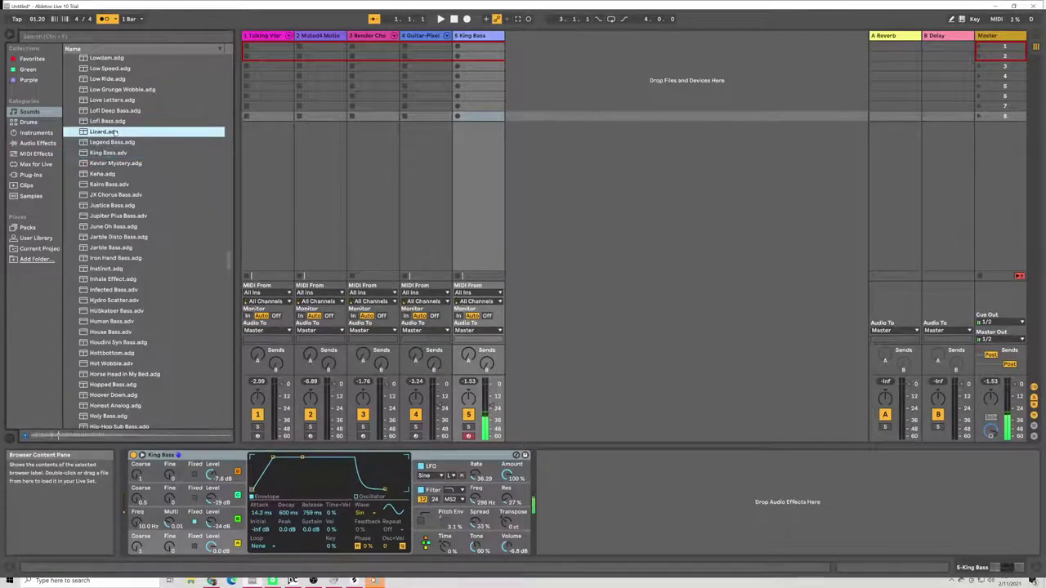
{"action": "left_click", "coordinate": [118, 143]}
{"action": "left_click", "coordinate": [127, 90]}
Step: Preview more bass presets starting with M and load Metallic1 Basic Bass onto track 5
{"action": "scroll", "coordinate": [127, 90], "scroll_direction": "up", "scroll_amount": 7}
{"action": "left_click", "coordinate": [142, 96]}
{"action": "left_click", "coordinate": [135, 86]}
{"action": "scroll", "coordinate": [135, 96], "scroll_direction": "up", "scroll_amount": 3}
{"action": "left_click", "coordinate": [134, 78]}
{"action": "left_click", "coordinate": [139, 98]}
{"action": "double_click", "coordinate": [140, 88]}
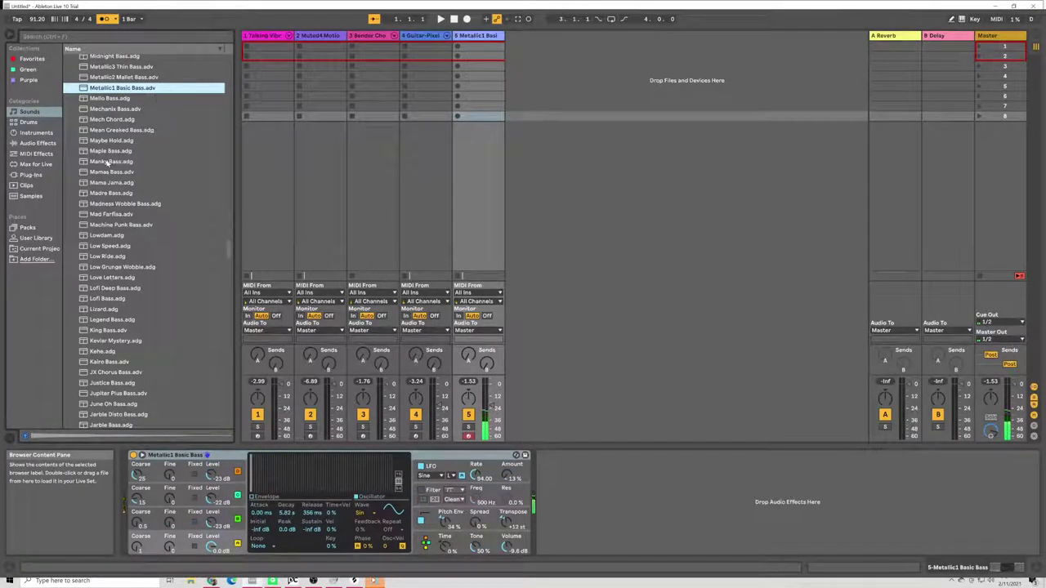
Step: Preview the Mini Flashlite preset and load it onto track 5
{"action": "scroll", "coordinate": [108, 163], "scroll_direction": "down", "scroll_amount": 1}
{"action": "scroll", "coordinate": [113, 229], "scroll_direction": "up", "scroll_amount": 4}
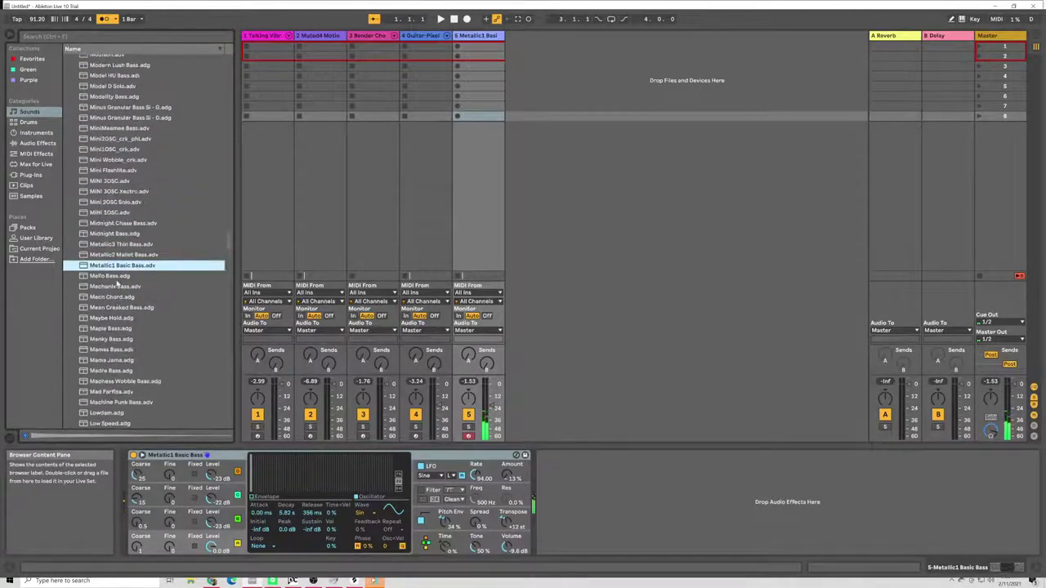
{"action": "scroll", "coordinate": [119, 283], "scroll_direction": "up", "scroll_amount": 3}
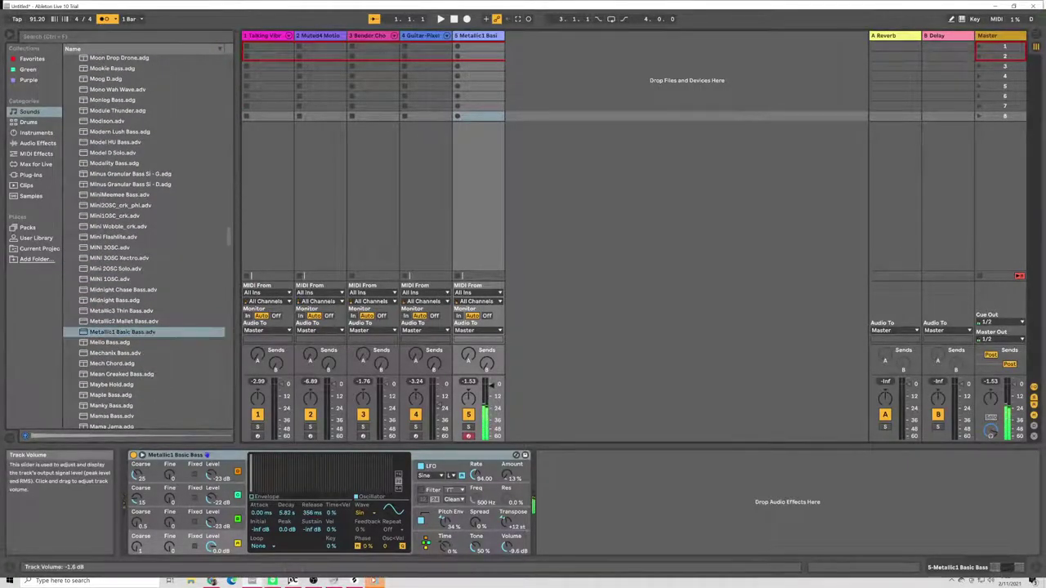
{"action": "left_click", "coordinate": [153, 237]}
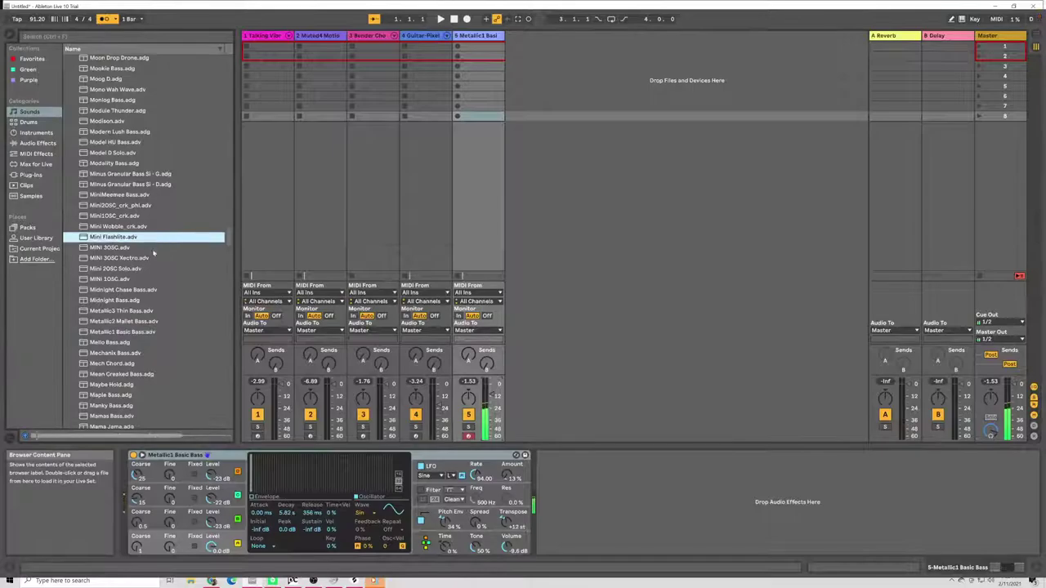
{"action": "double_click", "coordinate": [136, 236]}
Step: Try Modality Bass on track 5, replacing it with the Monlog Bass preset
{"action": "left_click", "coordinate": [139, 163]}
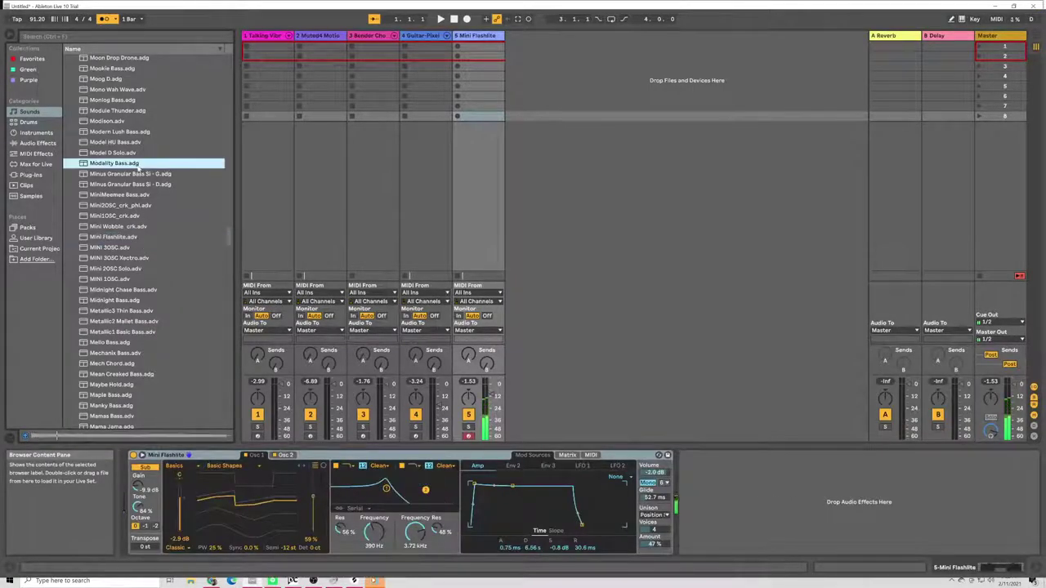
{"action": "double_click", "coordinate": [139, 163]}
{"action": "left_click", "coordinate": [109, 100]}
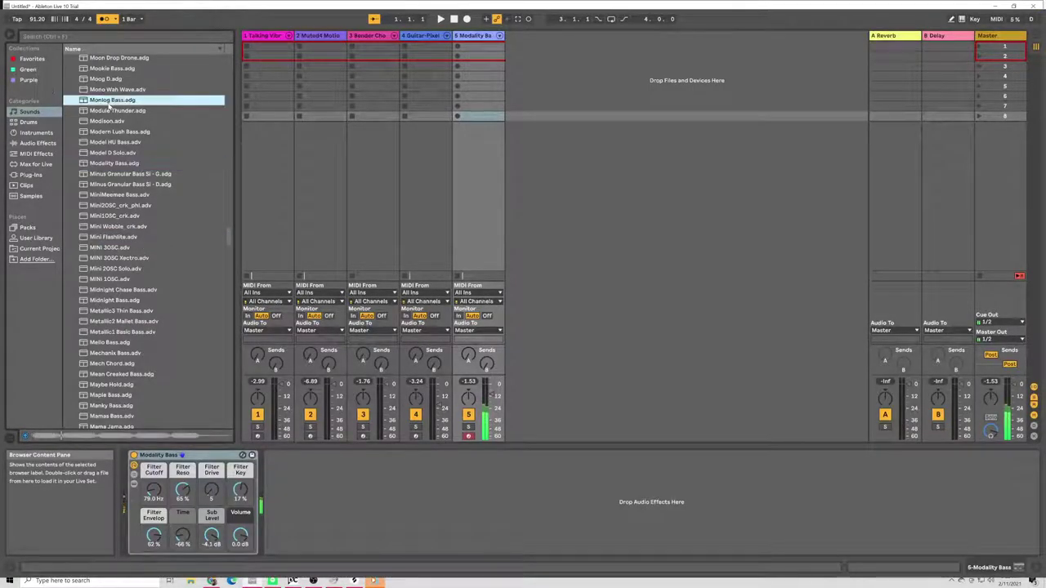
{"action": "double_click", "coordinate": [121, 100]}
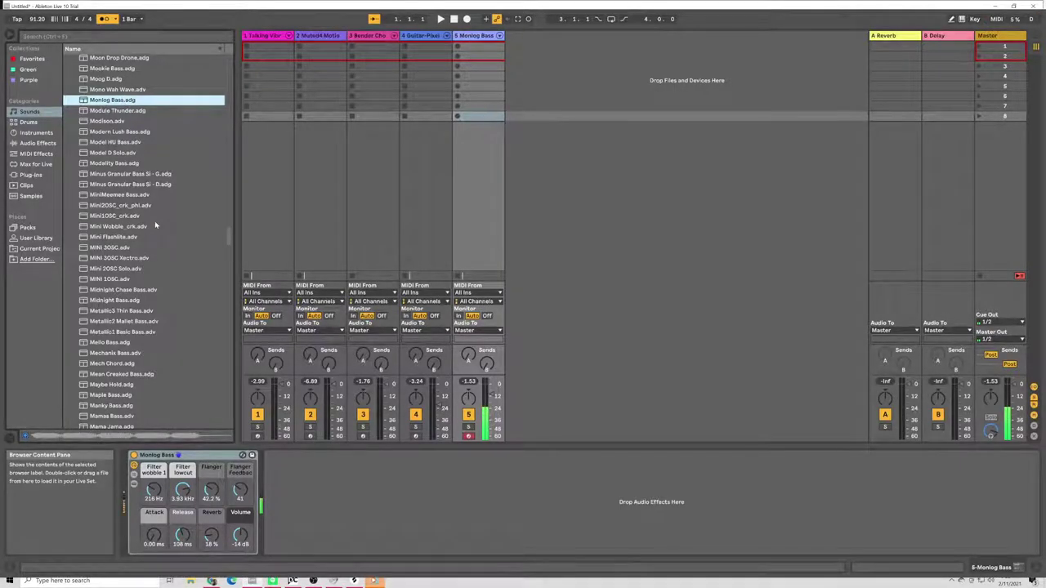
Step: Preview bass presets in the N and O part of the list, including Nerologist and Opinionated Bass
{"action": "scroll", "coordinate": [152, 236], "scroll_direction": "up", "scroll_amount": 3}
{"action": "left_click", "coordinate": [96, 97]}
{"action": "scroll", "coordinate": [106, 102], "scroll_direction": "up", "scroll_amount": 4}
{"action": "left_click", "coordinate": [120, 106]}
{"action": "left_click", "coordinate": [120, 100]}
{"action": "right_click", "coordinate": [123, 101]}
{"action": "key", "text": "Escape"}
{"action": "scroll", "coordinate": [119, 89], "scroll_direction": "up", "scroll_amount": 2}
{"action": "scroll", "coordinate": [119, 82], "scroll_direction": "up", "scroll_amount": 1}
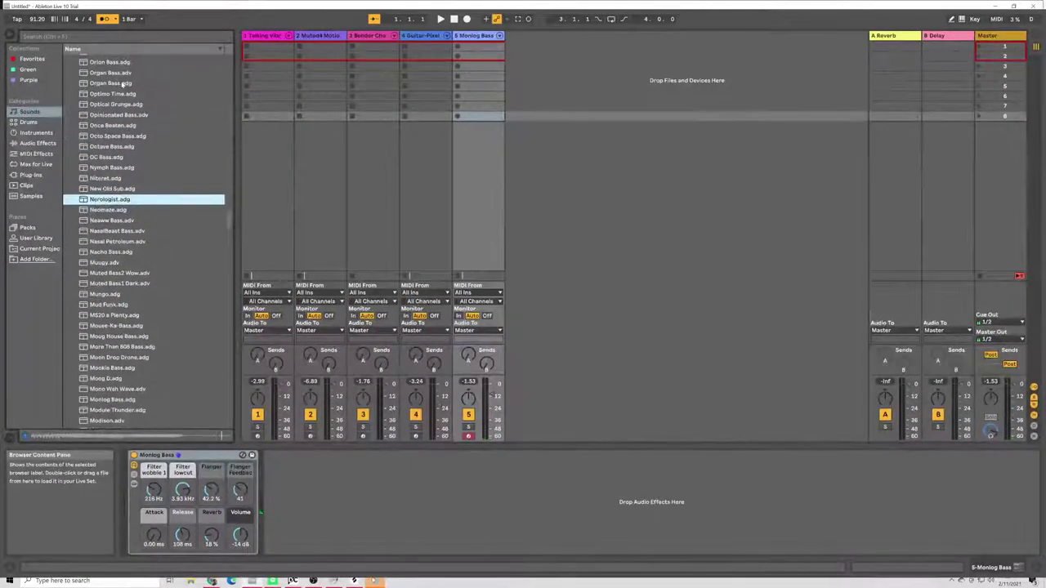
{"action": "left_click", "coordinate": [144, 84]}
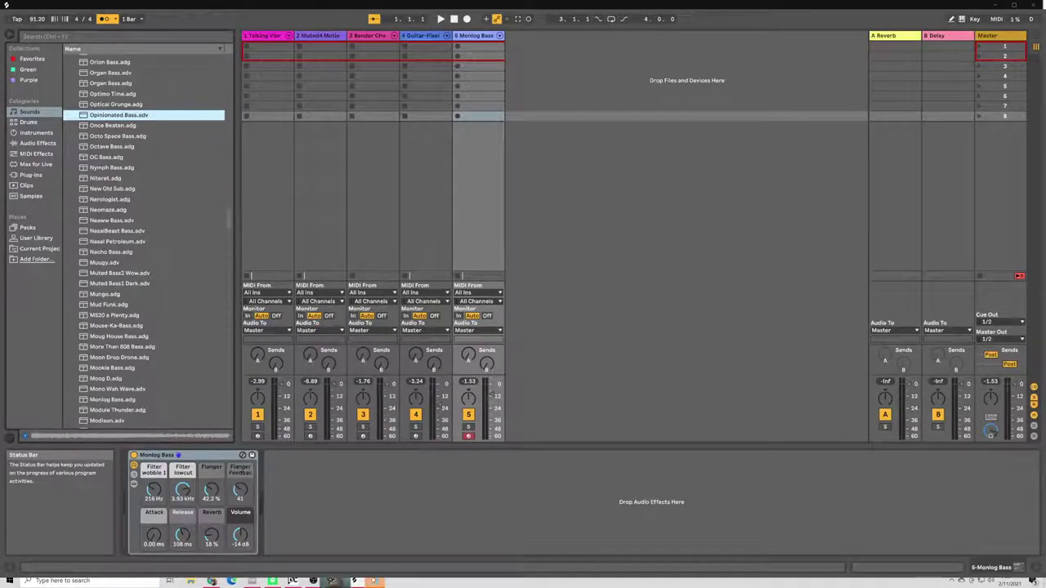
Step: Set the project tempo to 81 BPM
{"action": "left_click", "coordinate": [249, 584]}
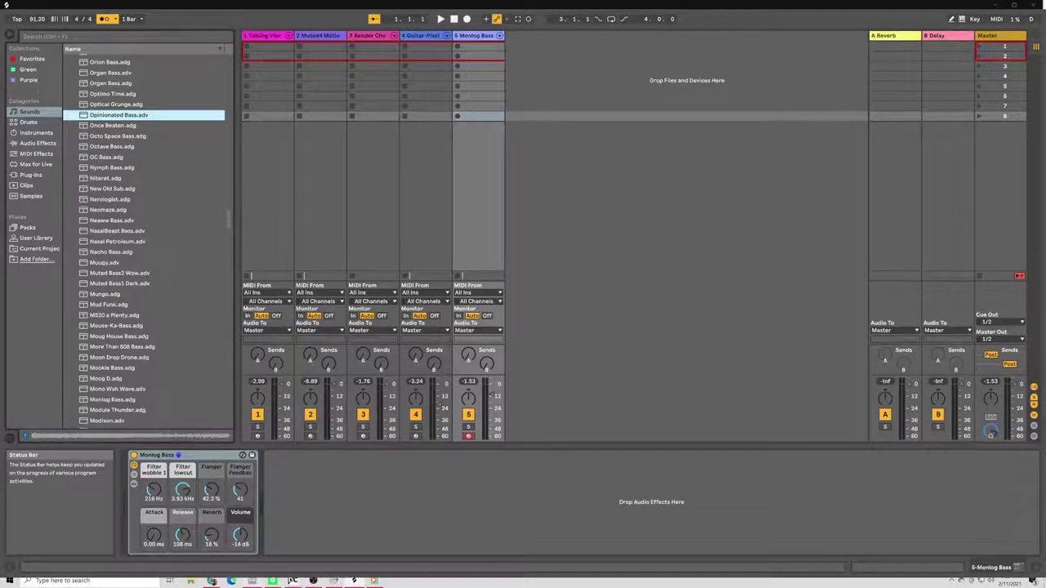
{"action": "left_click", "coordinate": [36, 18]}
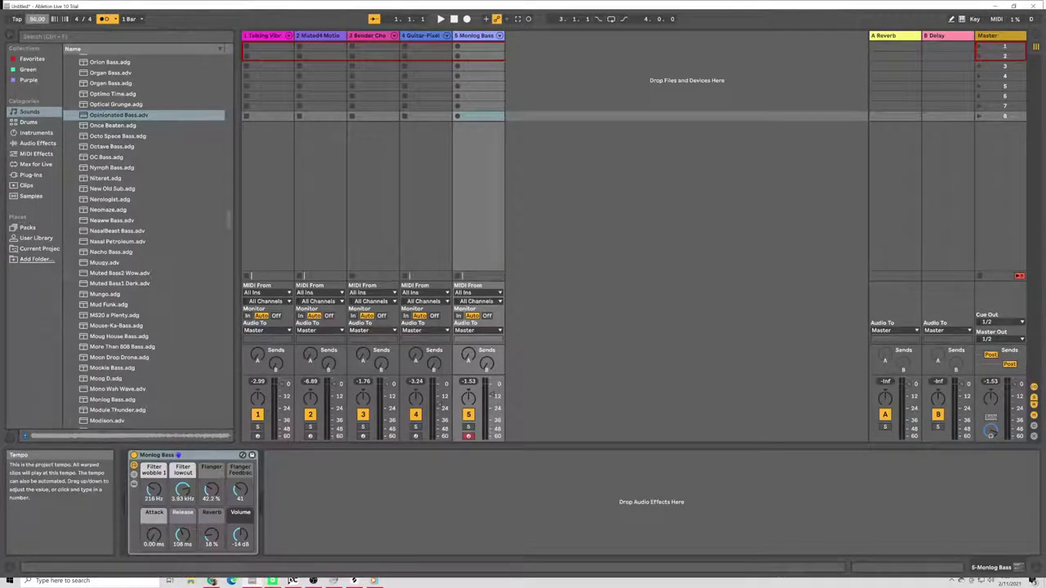
{"action": "left_click_drag", "start_coordinate": [37, 19], "coordinate": [37, 19]}
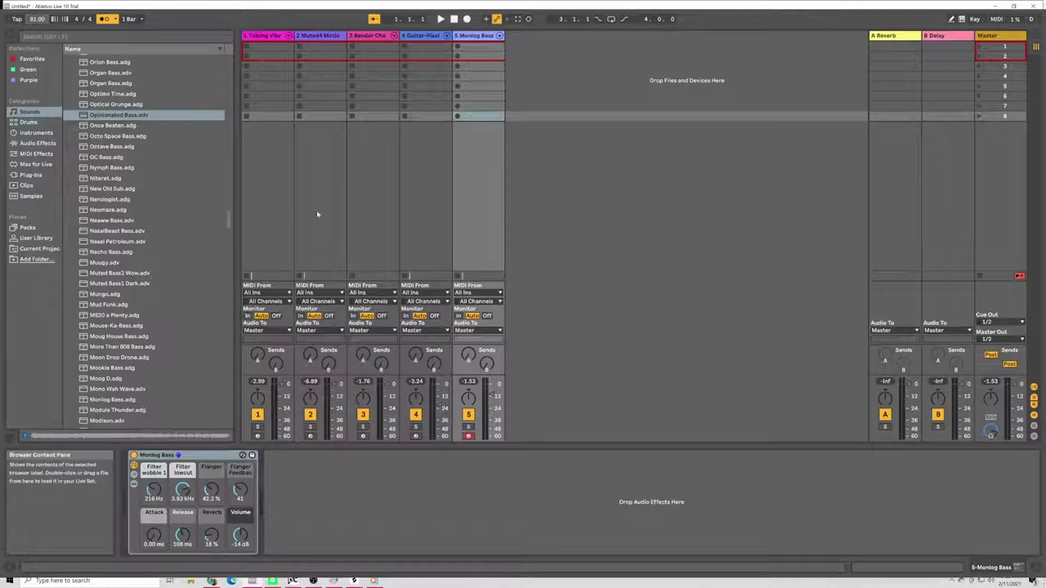
{"action": "left_click", "coordinate": [372, 581]}
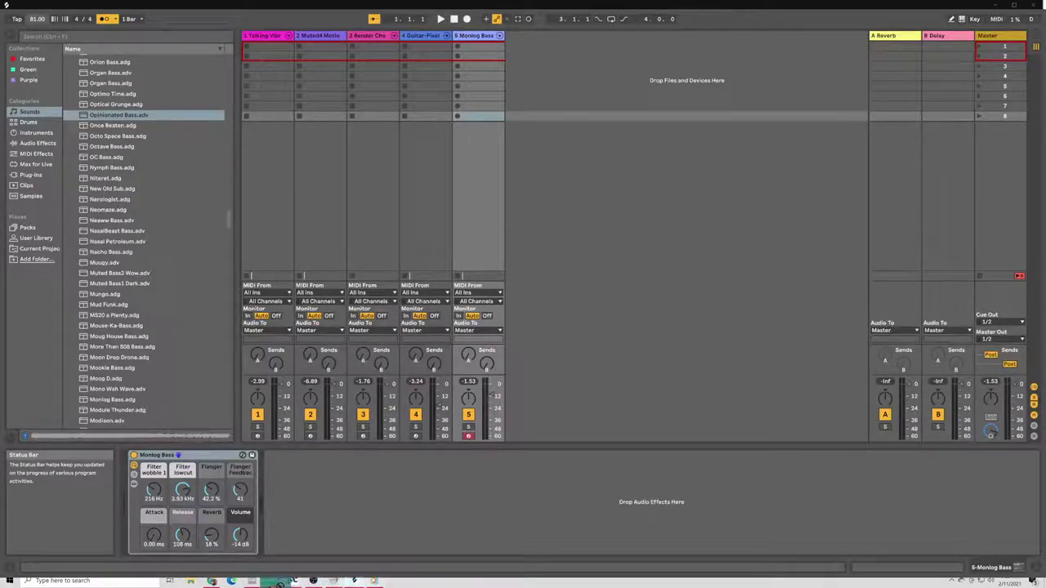
Step: Add the SMLE guitar loop audio file to the set as a new track after Monlog Bass
{"action": "left_click", "coordinate": [255, 579]}
{"action": "left_click_drag", "start_coordinate": [254, 579], "coordinate": [511, 51]}
{"action": "left_click", "coordinate": [489, 49]}
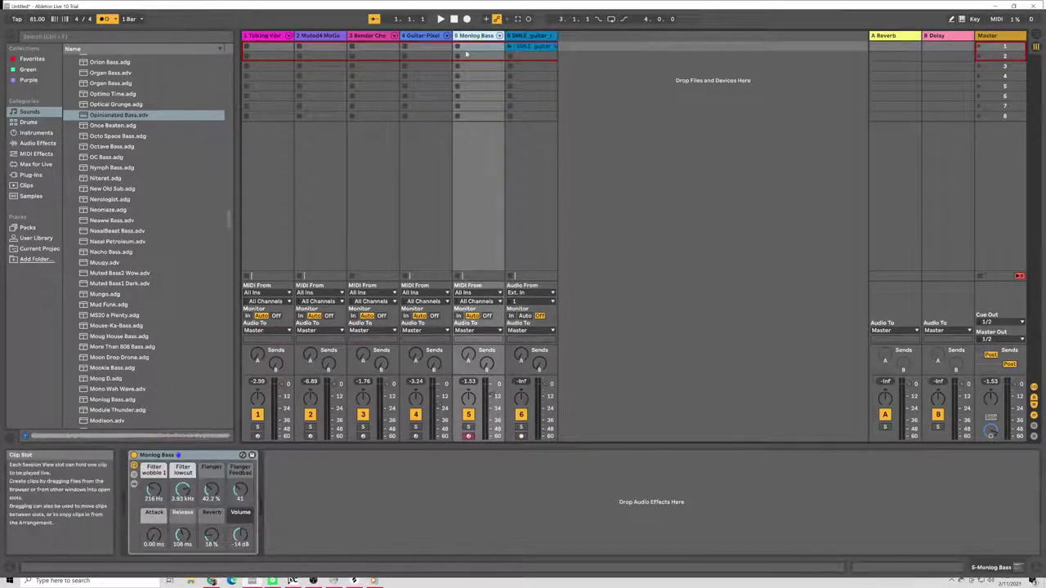
Step: Reorder the tracks so the SMLE guitar loop comes first and Guitar-Pixelated comes second
{"action": "left_click_drag", "start_coordinate": [531, 35], "coordinate": [253, 35]}
{"action": "left_click", "coordinate": [472, 36]}
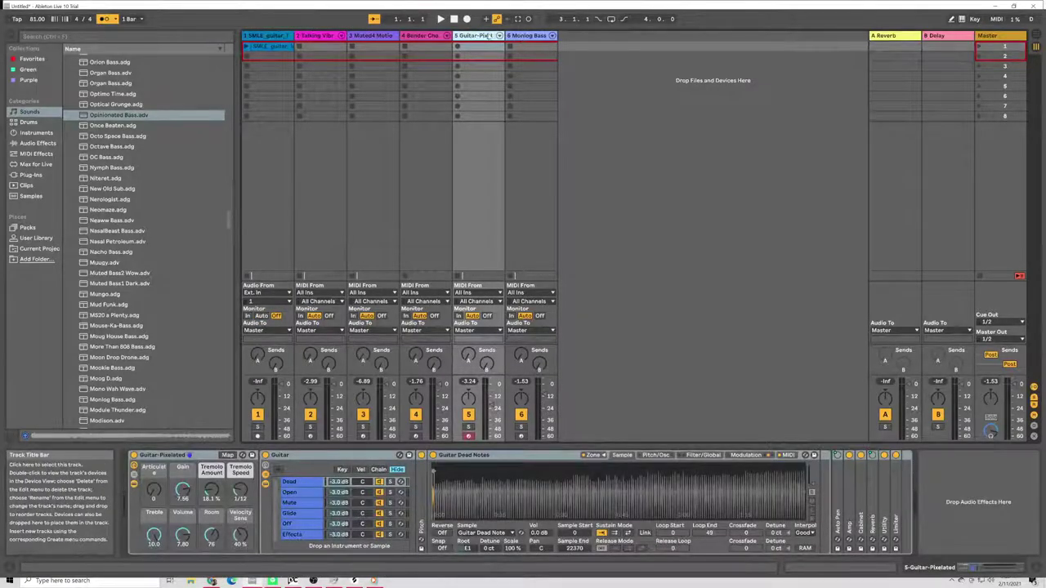
{"action": "left_click_drag", "start_coordinate": [489, 35], "coordinate": [458, 39]}
{"action": "left_click_drag", "start_coordinate": [301, 47], "coordinate": [300, 46]}
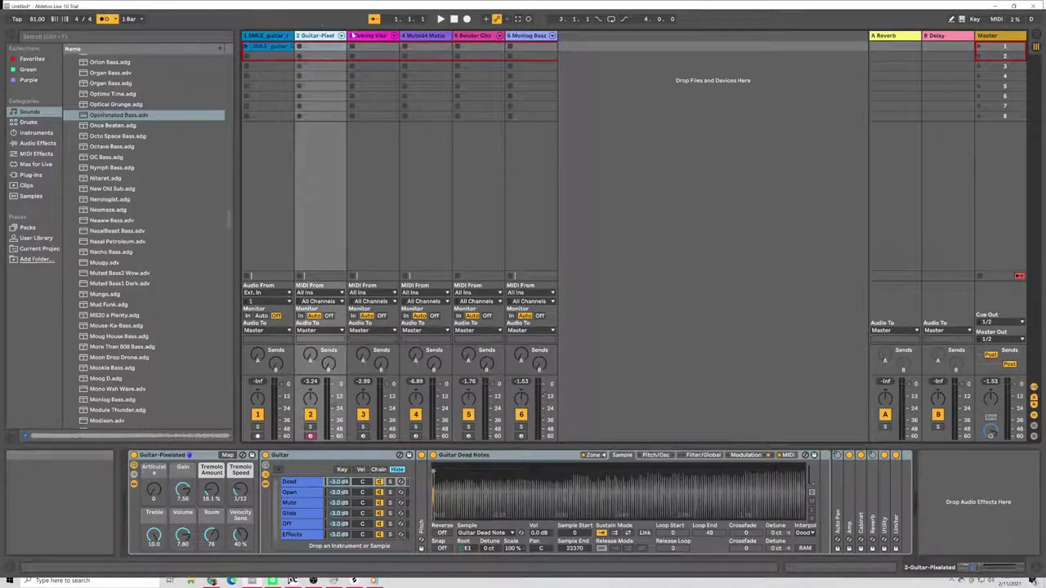
Step: Launch the SMLE guitar loop clip and set the song tempo to 80 BPM
{"action": "left_click", "coordinate": [245, 46]}
{"action": "left_click_drag", "start_coordinate": [37, 19], "coordinate": [36, 29]}
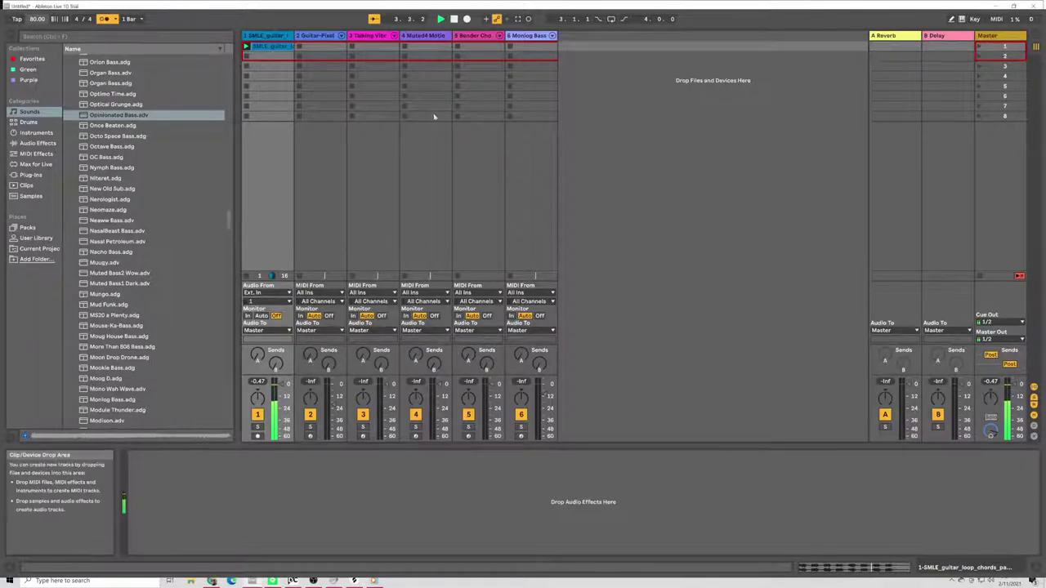
Step: Raise the Guitar-Pixelated track's volume and record a MIDI clip in its first slot over the guitar loop
{"action": "left_click", "coordinate": [330, 46]}
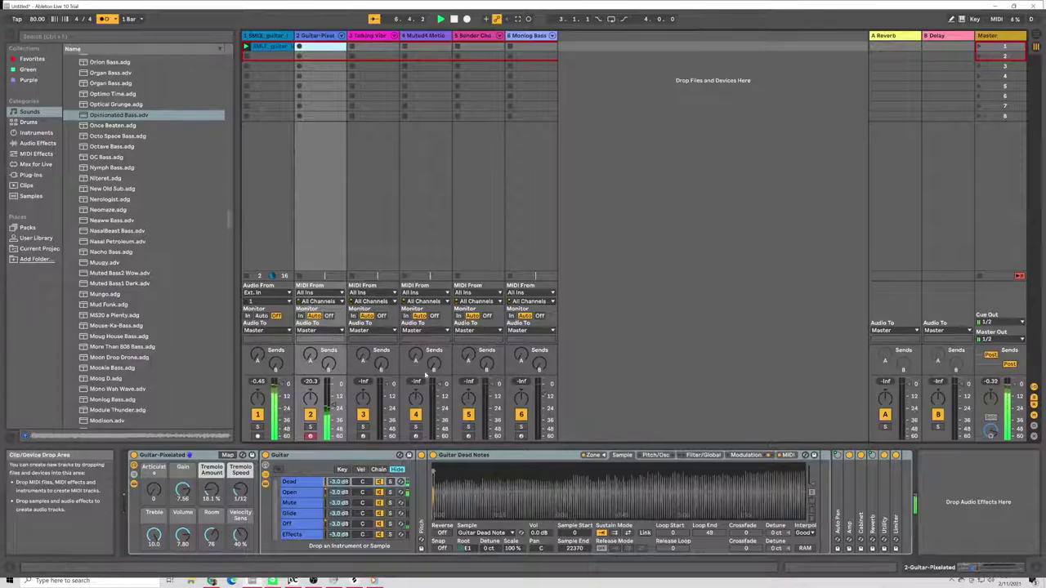
{"action": "left_click_drag", "start_coordinate": [335, 404], "coordinate": [331, 383]}
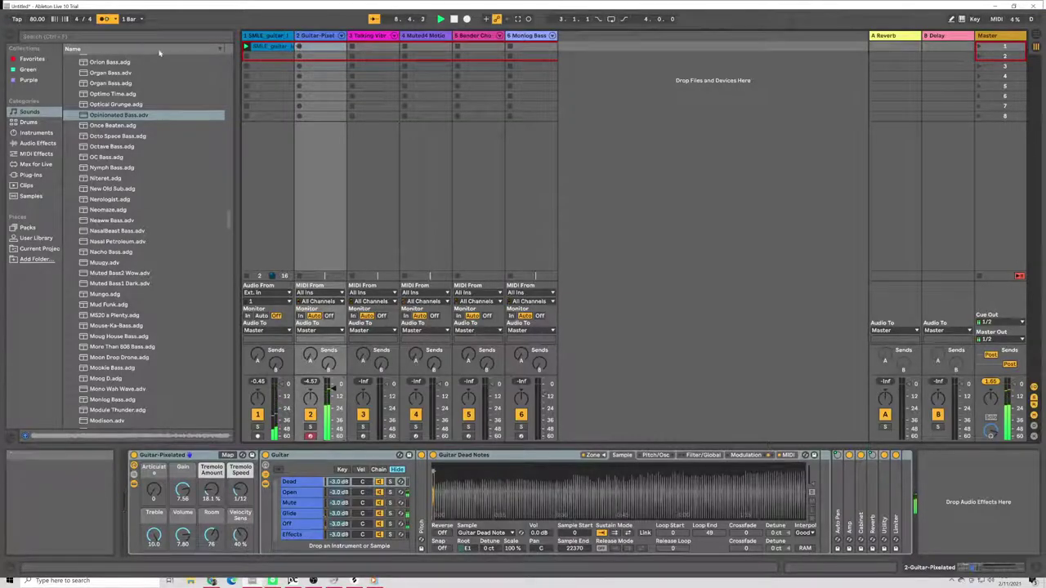
{"action": "key", "text": "space"}
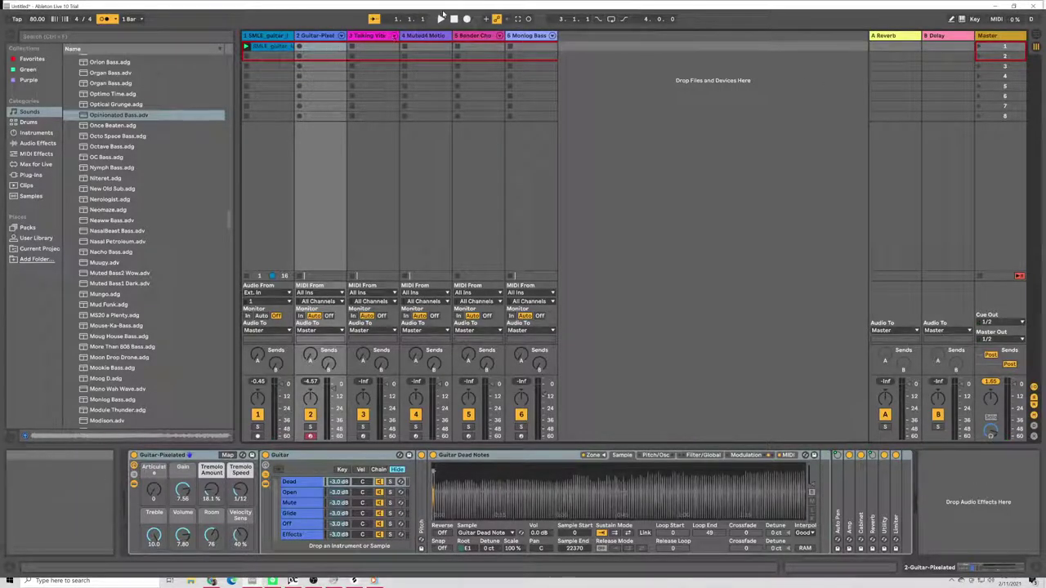
{"action": "left_click", "coordinate": [299, 46]}
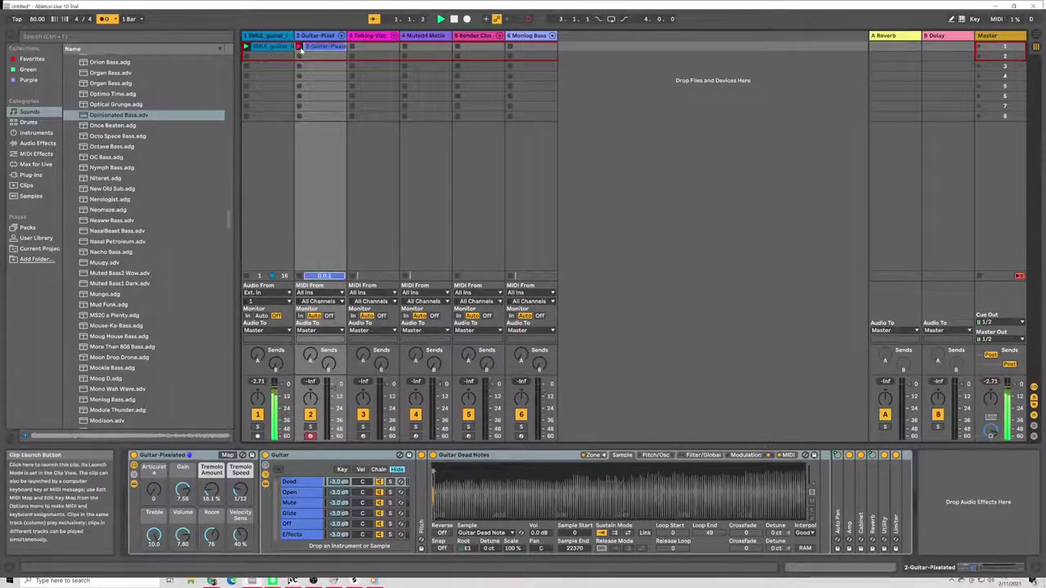
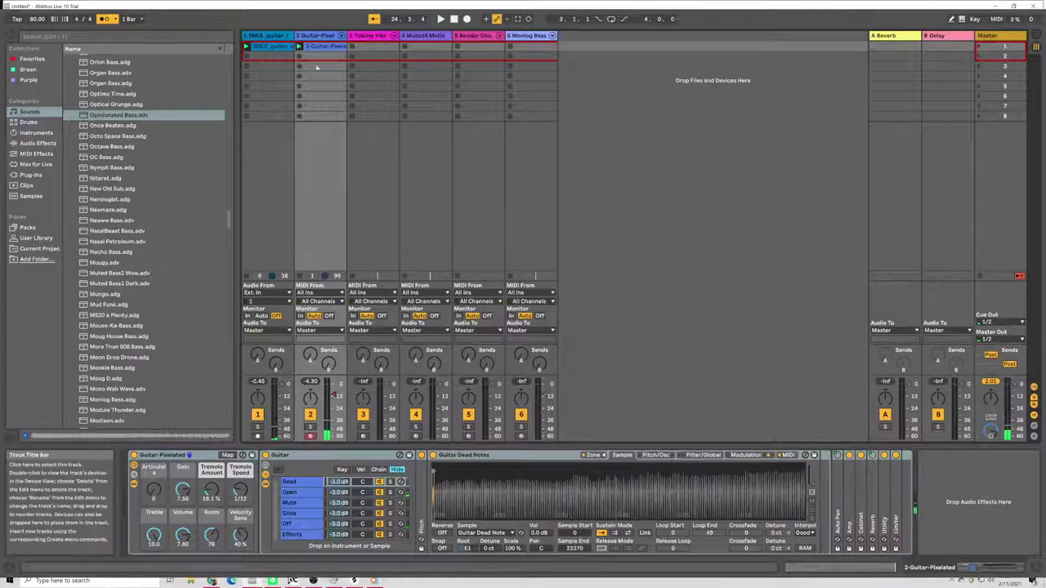
Step: Record a MIDI clip in the first slot of the Talking Vibrato Keys track and end the recording
{"action": "left_click", "coordinate": [373, 196]}
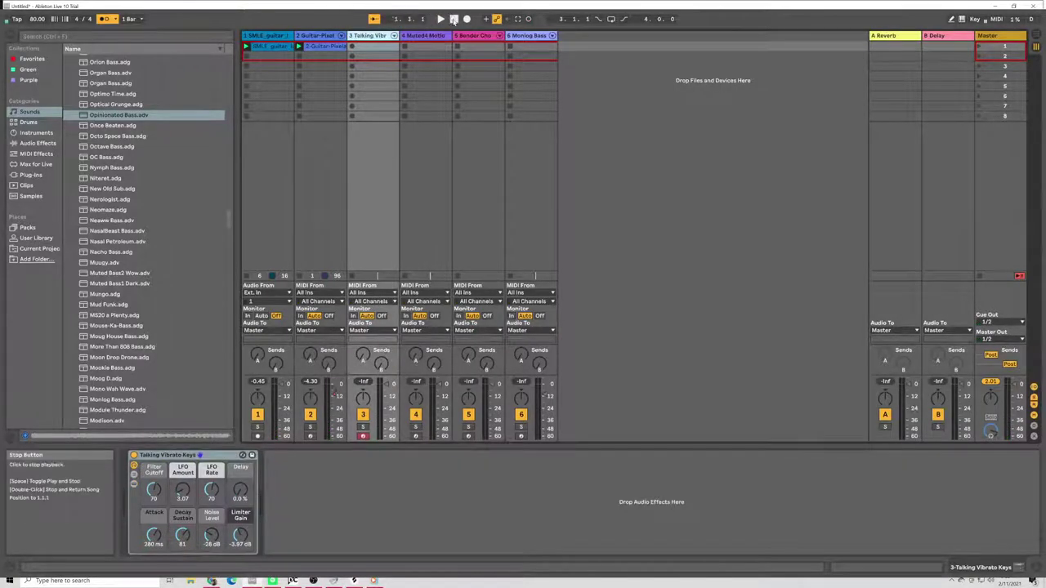
{"action": "left_click", "coordinate": [352, 46]}
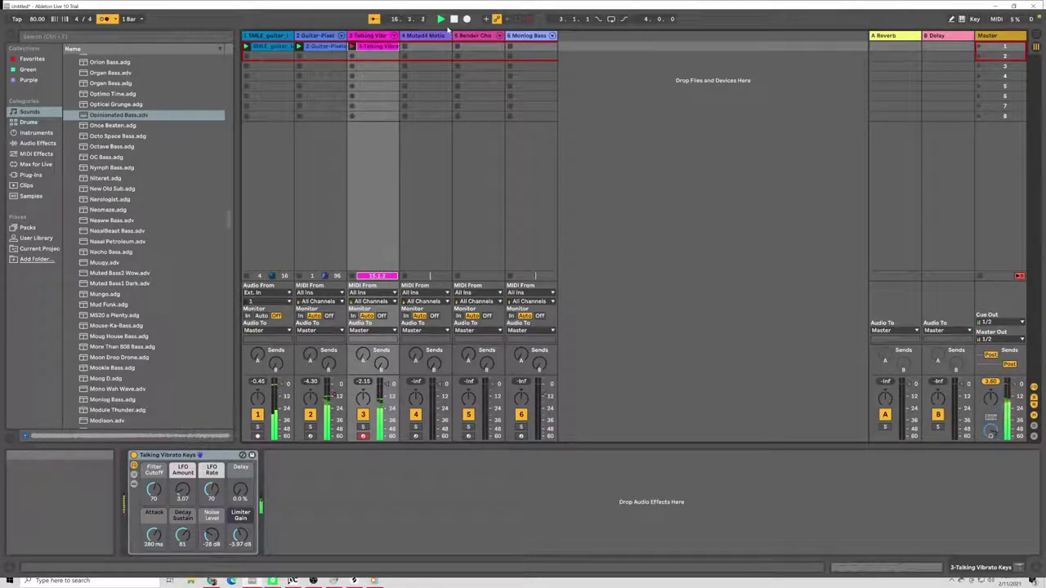
{"action": "key", "text": "space"}
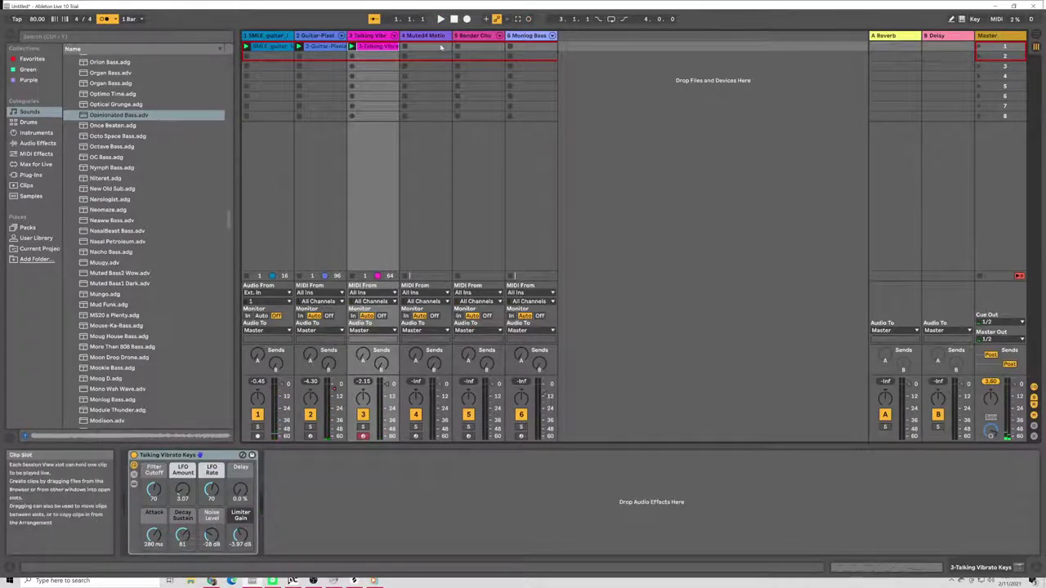
Step: Try out the Muted4 Motion Pad over the playing clips, and record a MIDI clip in the Bender Chord track's first slot
{"action": "left_click", "coordinate": [442, 21]}
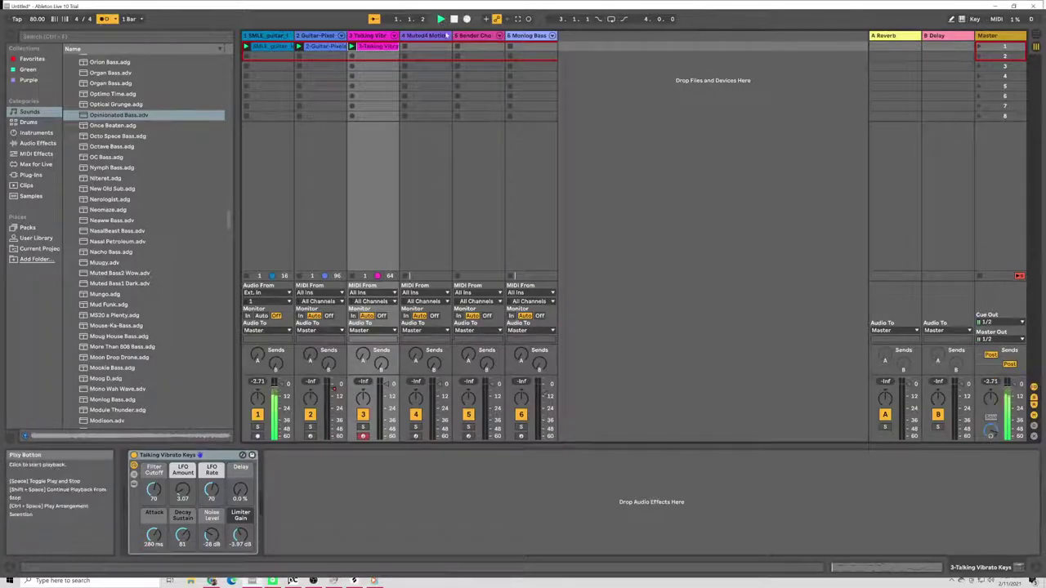
{"action": "left_click", "coordinate": [437, 35]}
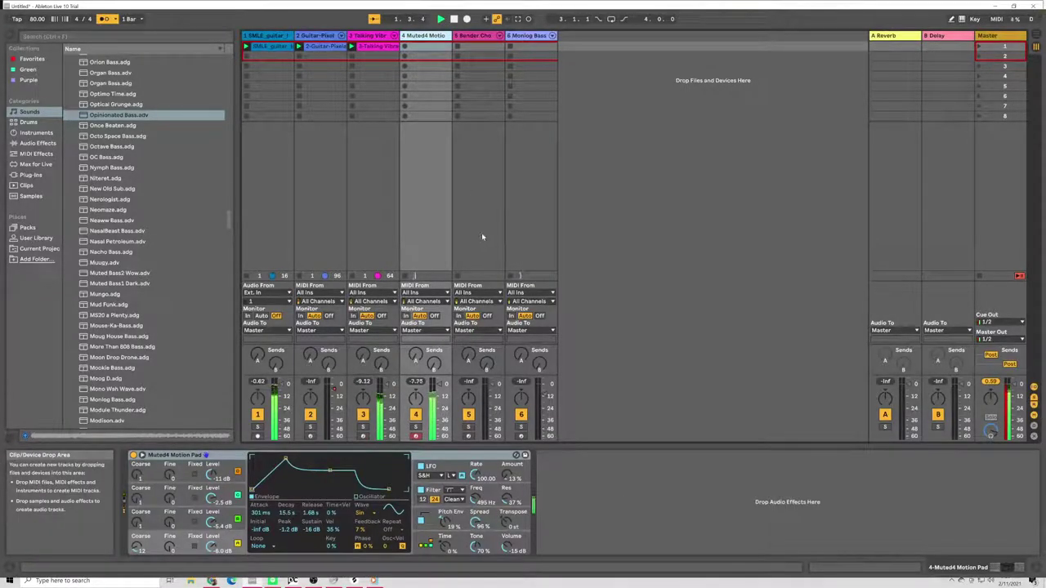
{"action": "left_click", "coordinate": [472, 35]}
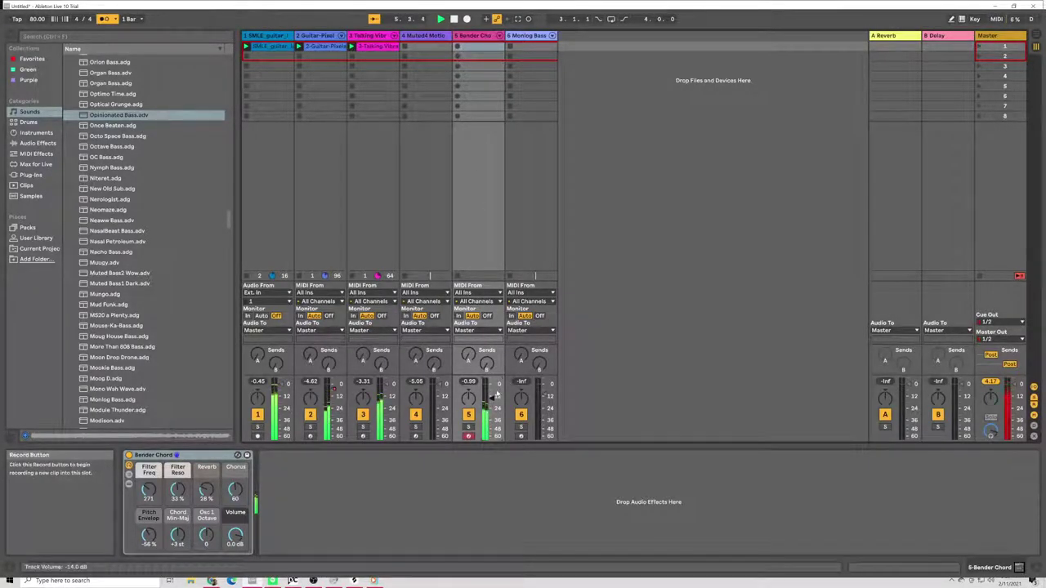
{"action": "left_click", "coordinate": [458, 46]}
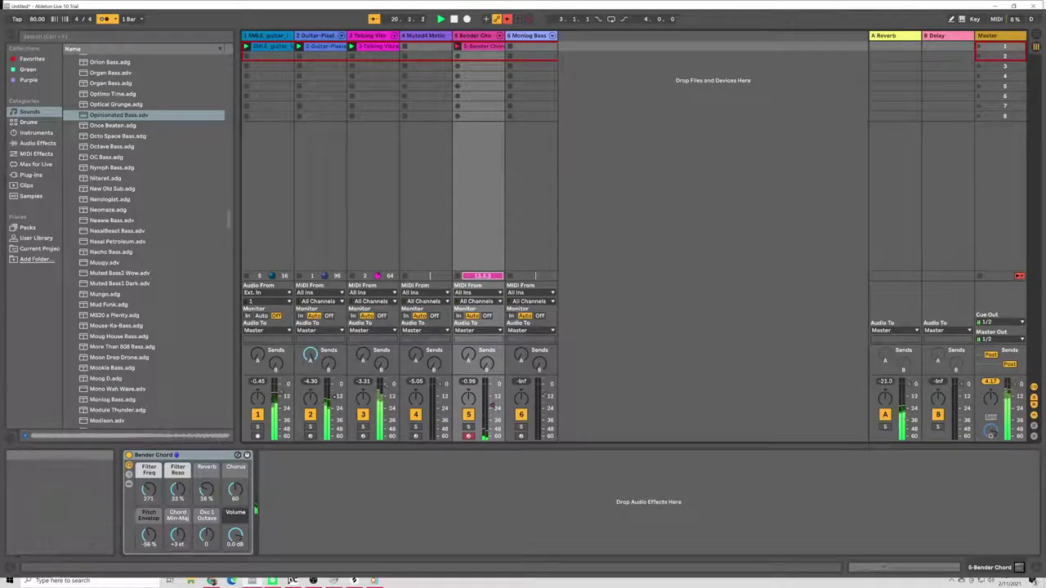
{"action": "left_click", "coordinate": [454, 19]}
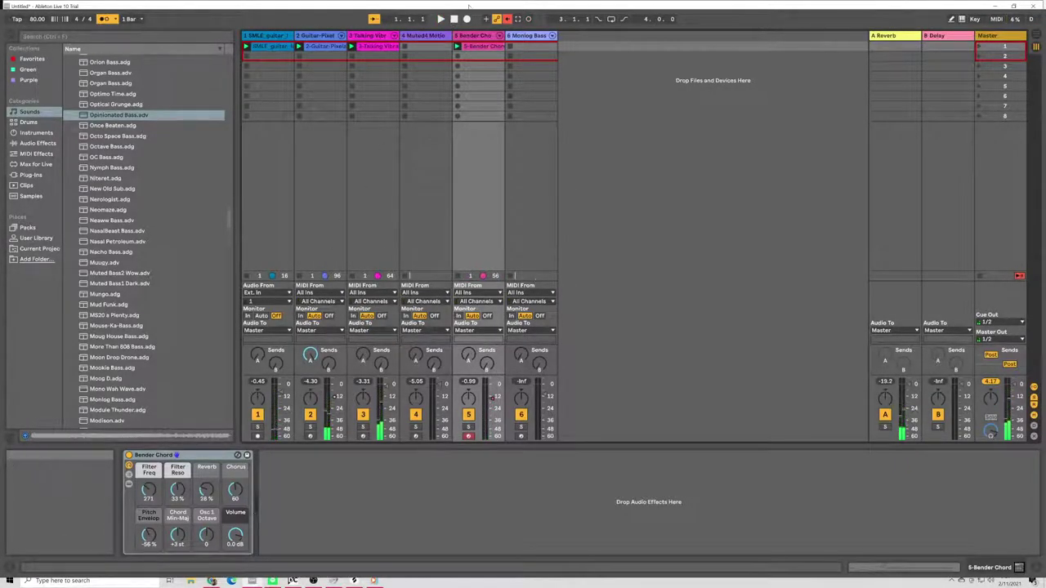
Step: Play back the recorded clips and audition the Monlog Bass track over them
{"action": "left_click", "coordinate": [439, 19]}
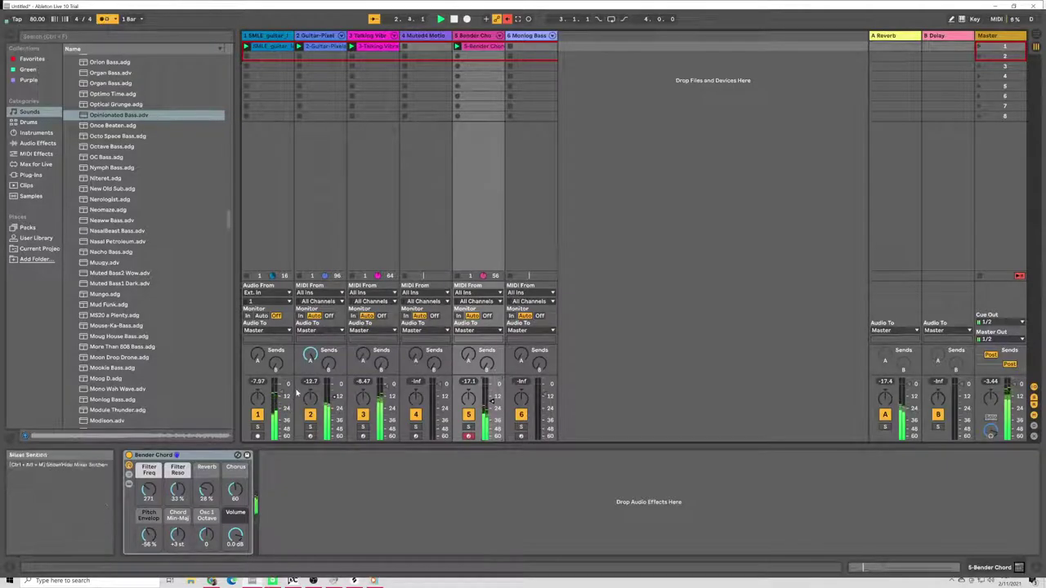
{"action": "left_click", "coordinate": [511, 51]}
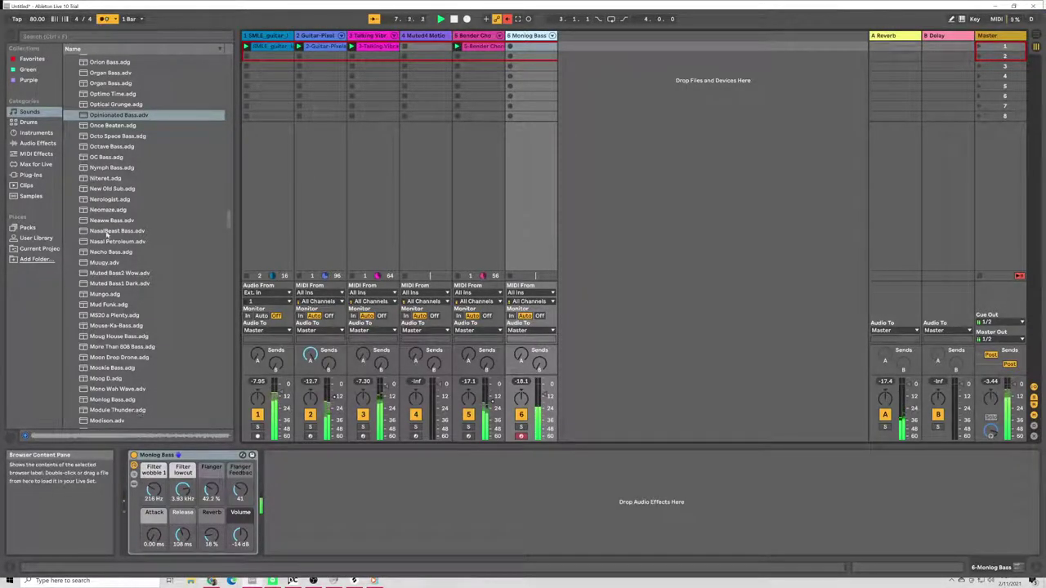
Step: Look through the bass presets in the Sounds library, including Octave Bass, Quakezone and PVC Pipe Drone
{"action": "left_click", "coordinate": [114, 147]}
{"action": "scroll", "coordinate": [139, 135], "scroll_direction": "up", "scroll_amount": 7}
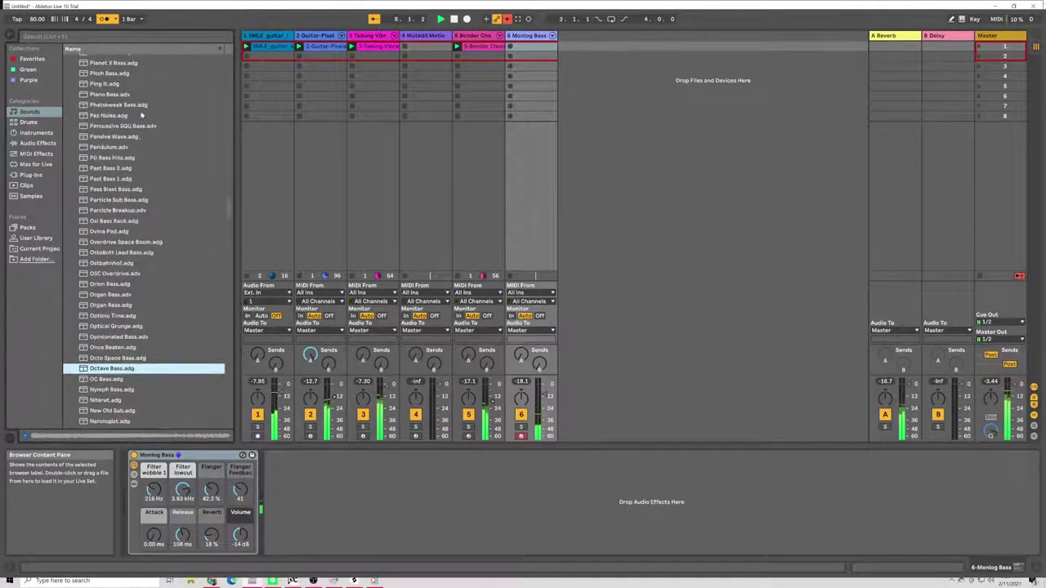
{"action": "key", "text": "space"}
{"action": "left_click", "coordinate": [425, 56]}
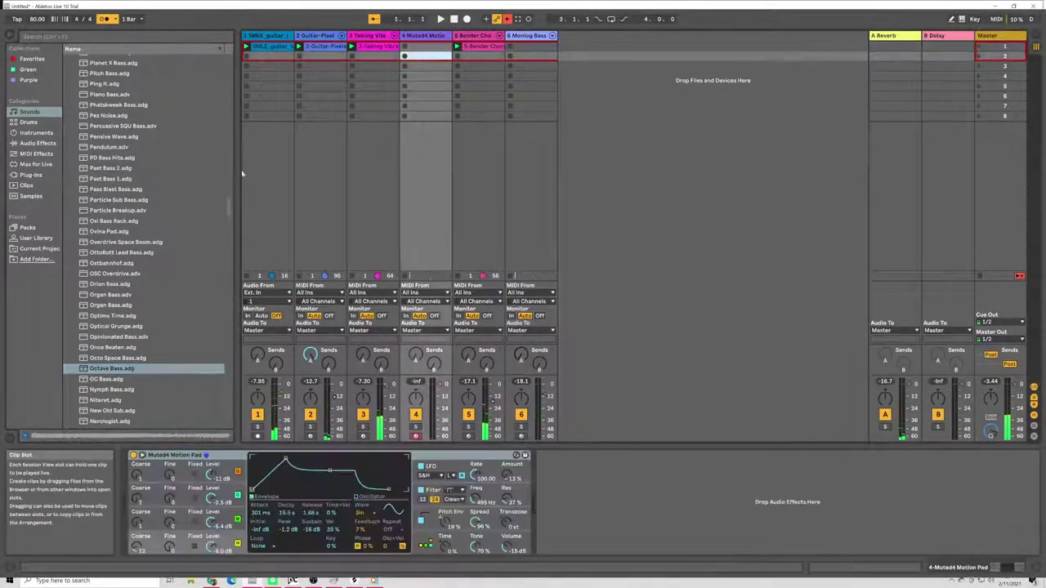
{"action": "scroll", "coordinate": [213, 133], "scroll_direction": "up", "scroll_amount": 2}
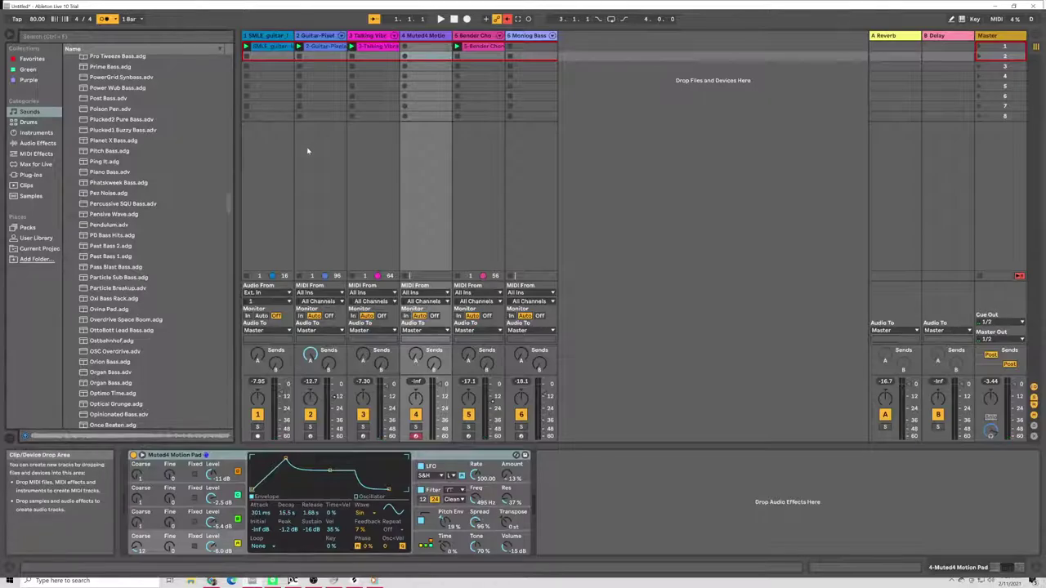
{"action": "scroll", "coordinate": [203, 373], "scroll_direction": "up", "scroll_amount": 5}
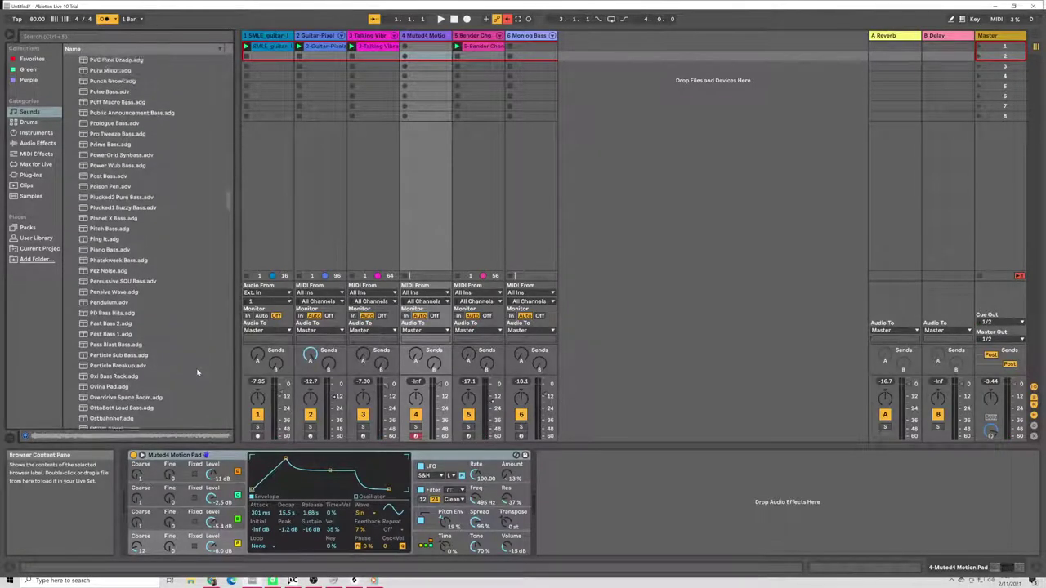
{"action": "scroll", "coordinate": [203, 373], "scroll_direction": "up", "scroll_amount": 3}
{"action": "left_click", "coordinate": [144, 228]}
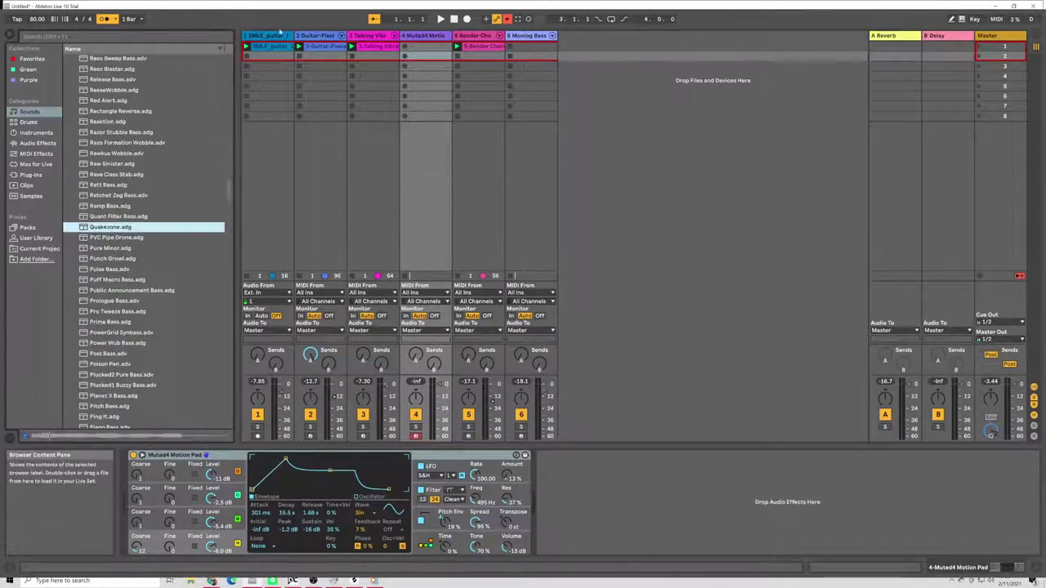
{"action": "left_click", "coordinate": [144, 237]}
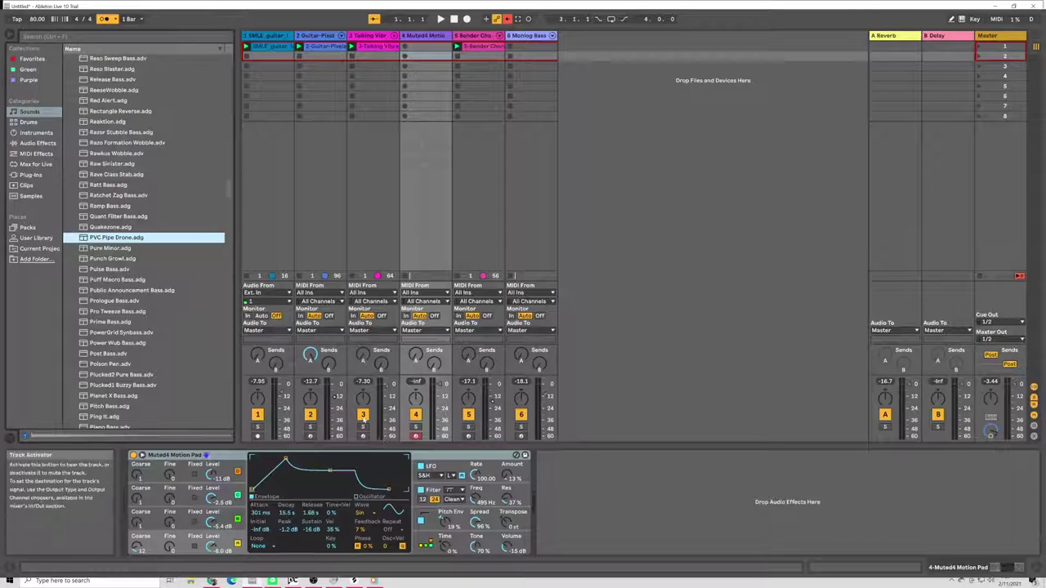
Step: Mute the Talking Vibrato Keys track and listen to the remaining clips
{"action": "left_click", "coordinate": [471, 124]}
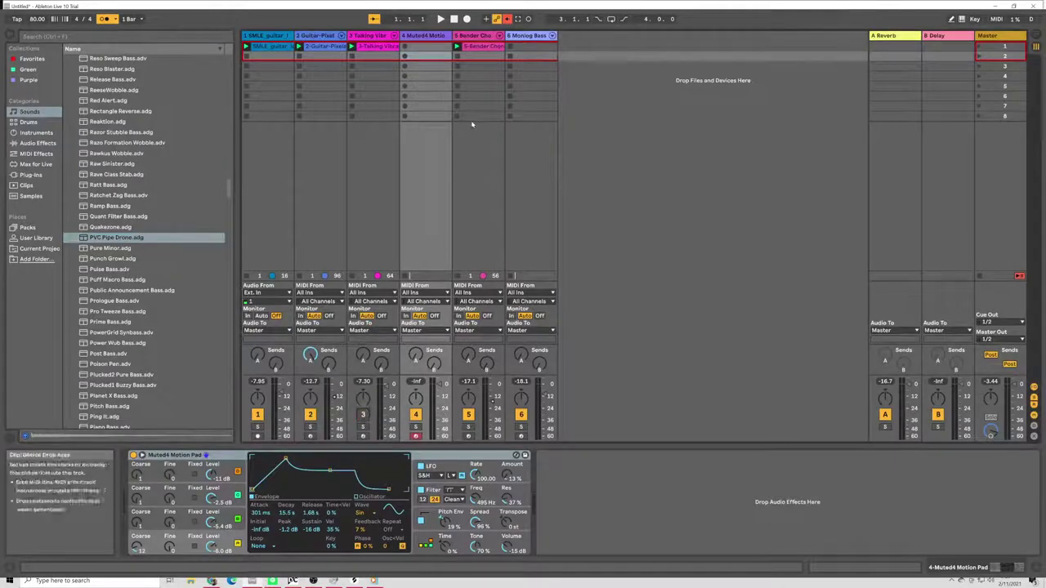
{"action": "left_click", "coordinate": [442, 20]}
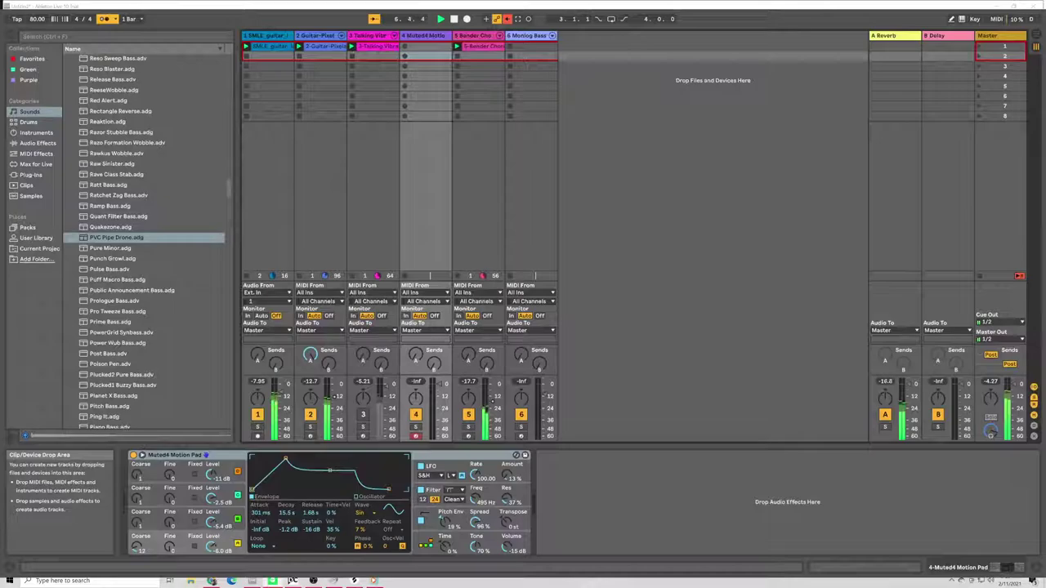
{"action": "left_click", "coordinate": [454, 18]}
Step: Stop the first Guitar-Pixelated clip and record a new MIDI clip in that track's second slot
{"action": "left_click", "coordinate": [303, 59]}
{"action": "key", "text": "space"}
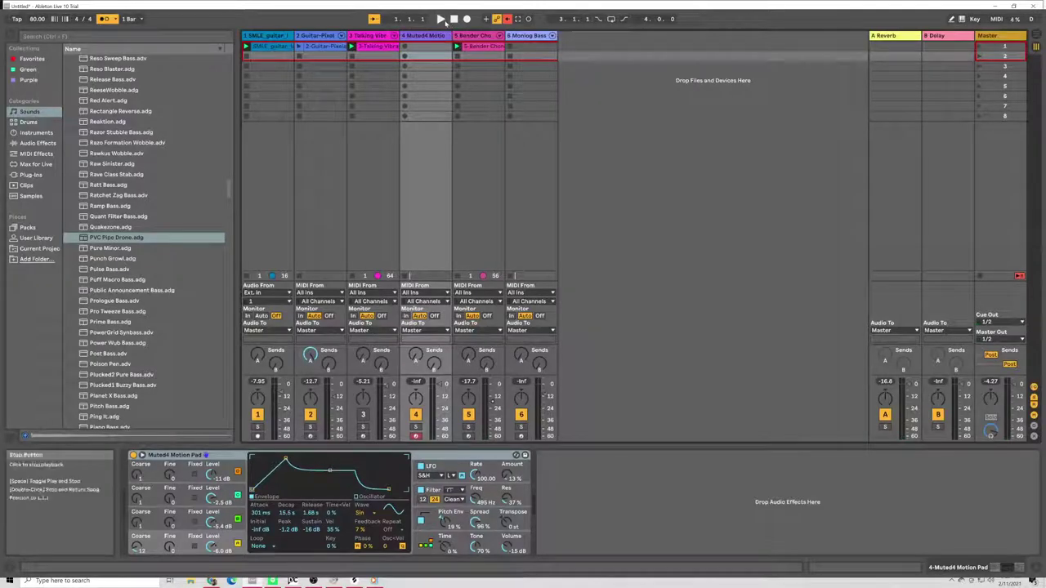
{"action": "left_click", "coordinate": [323, 56]}
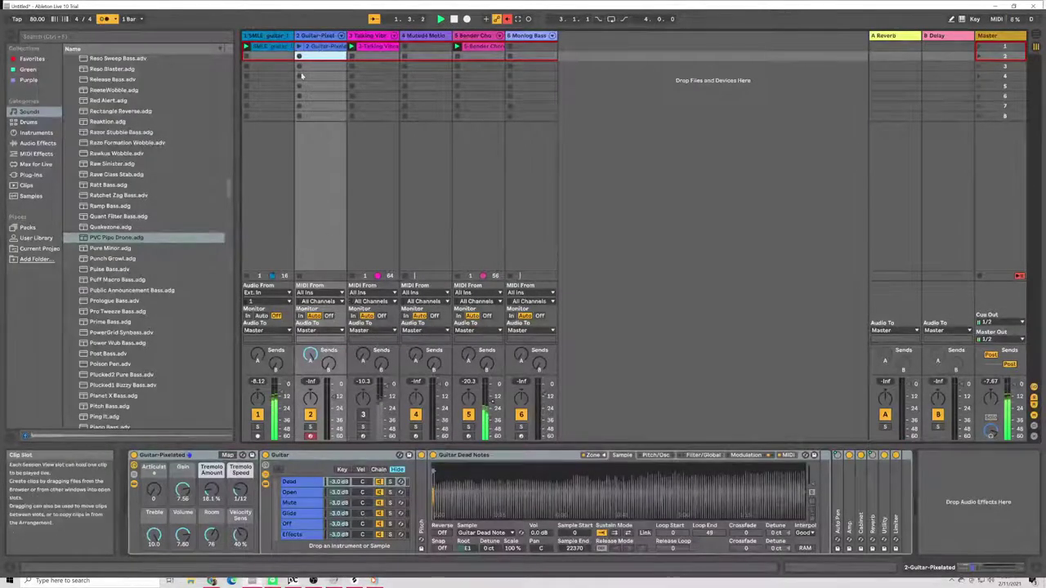
{"action": "left_click", "coordinate": [455, 19]}
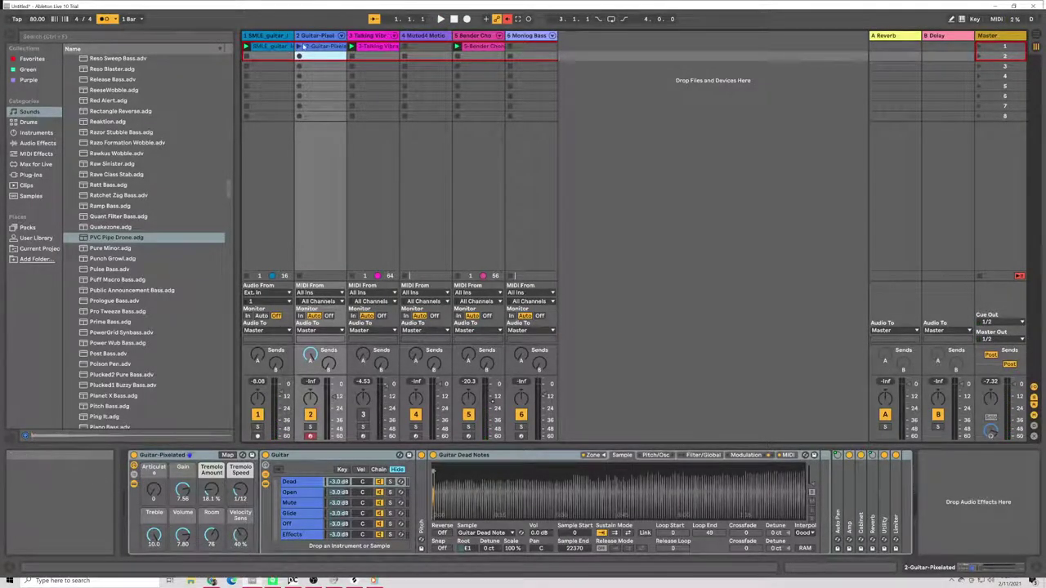
{"action": "left_click", "coordinate": [442, 19]}
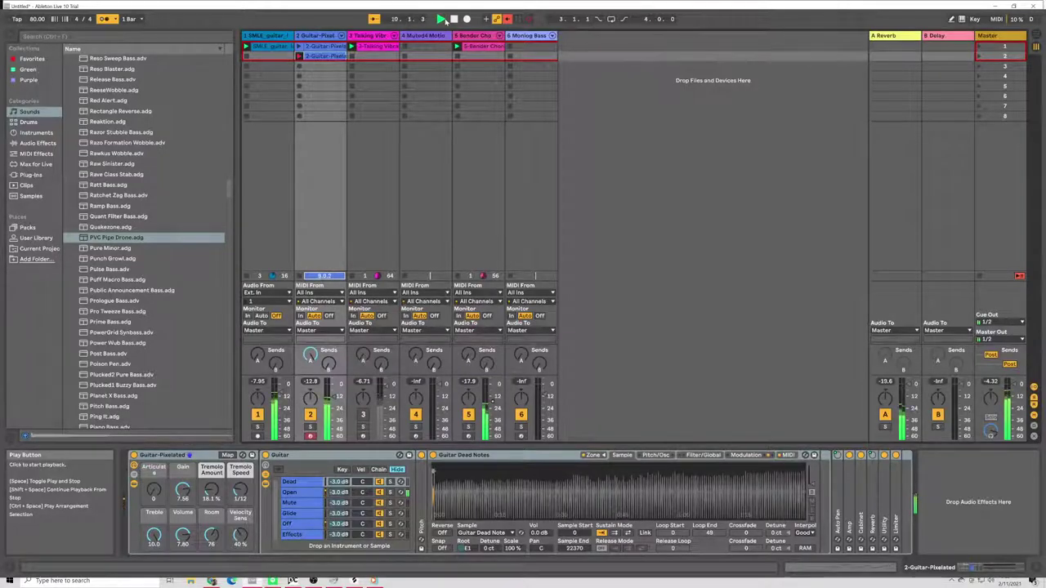
{"action": "left_click", "coordinate": [454, 19]}
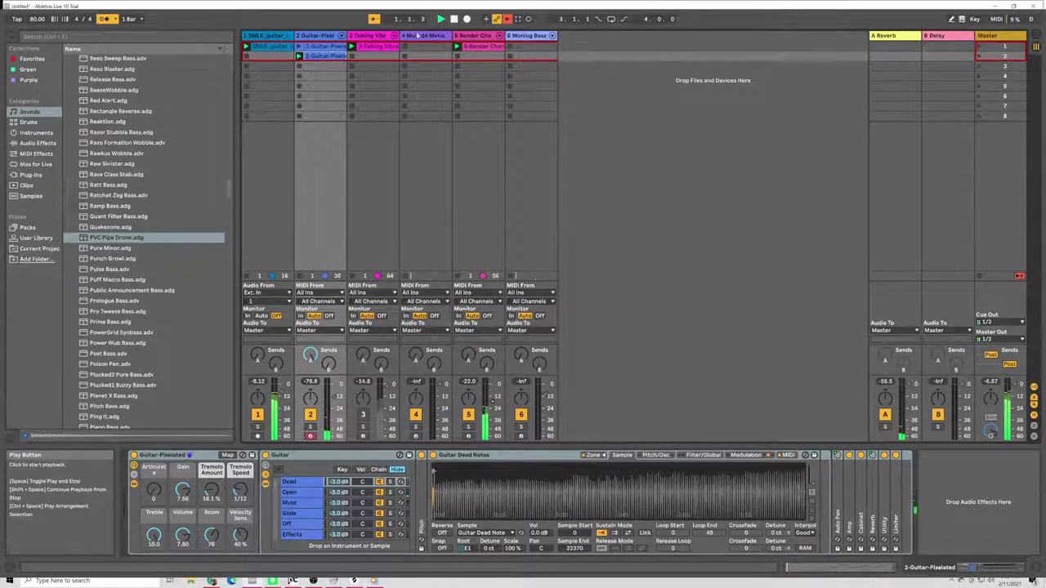
Step: Open the second Guitar-Pixelated clip and quantize all of its notes through the quantize settings
{"action": "double_click", "coordinate": [319, 57]}
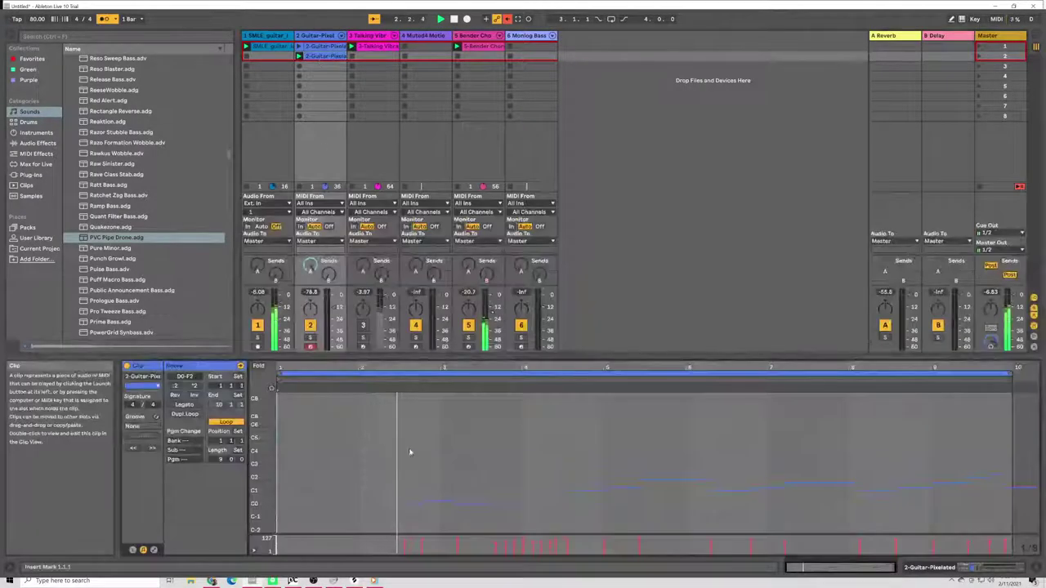
{"action": "left_click", "coordinate": [940, 374]}
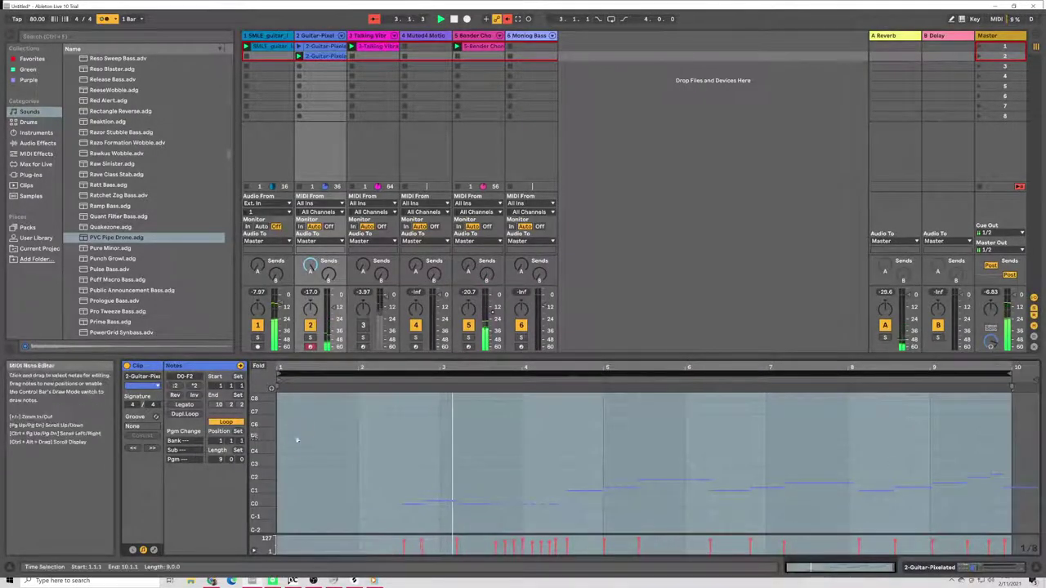
{"action": "key", "text": "ctrl+a"}
{"action": "right_click", "coordinate": [858, 470]}
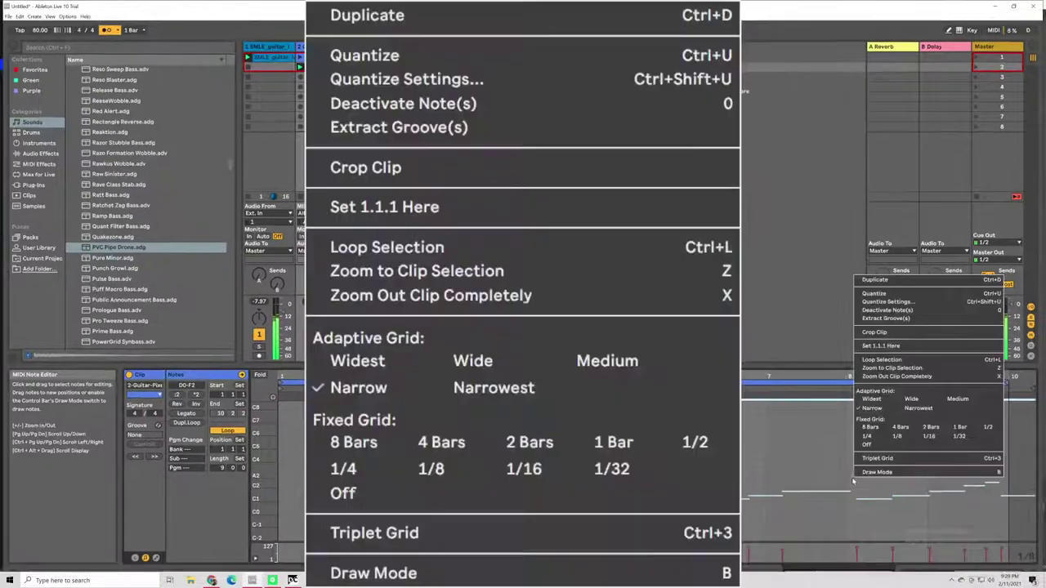
{"action": "left_click", "coordinate": [884, 304]}
{"action": "left_click_drag", "start_coordinate": [740, 319], "coordinate": [740, 261]}
{"action": "left_click", "coordinate": [449, 434]}
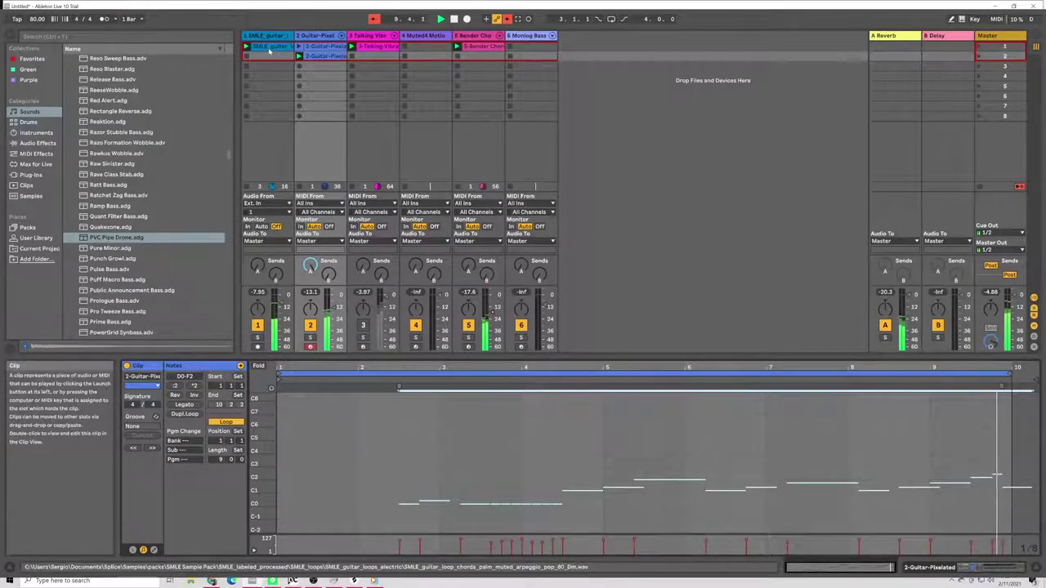
Step: Remove the second Guitar-Pixelated clip and quantize all notes in that track's first clip through the quantize settings
{"action": "right_click", "coordinate": [299, 56]}
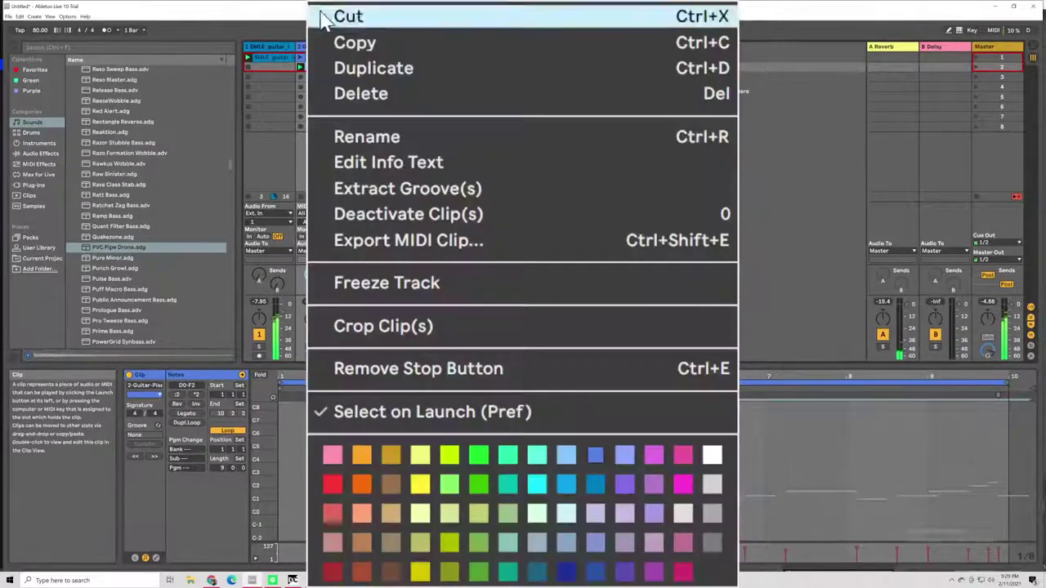
{"action": "key", "text": "Escape"}
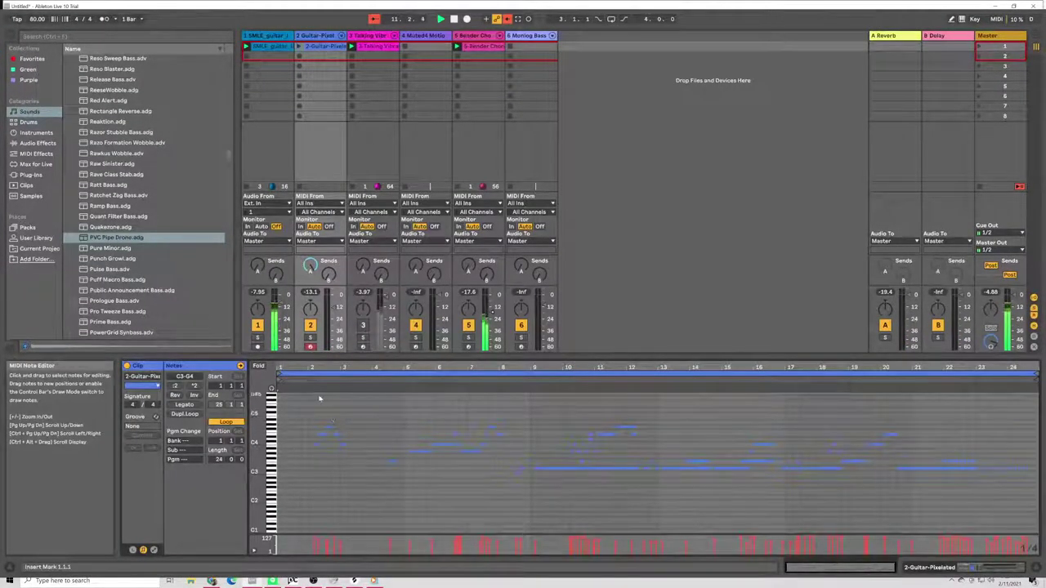
{"action": "left_click_drag", "start_coordinate": [319, 398], "coordinate": [1036, 539]}
{"action": "right_click", "coordinate": [490, 488]}
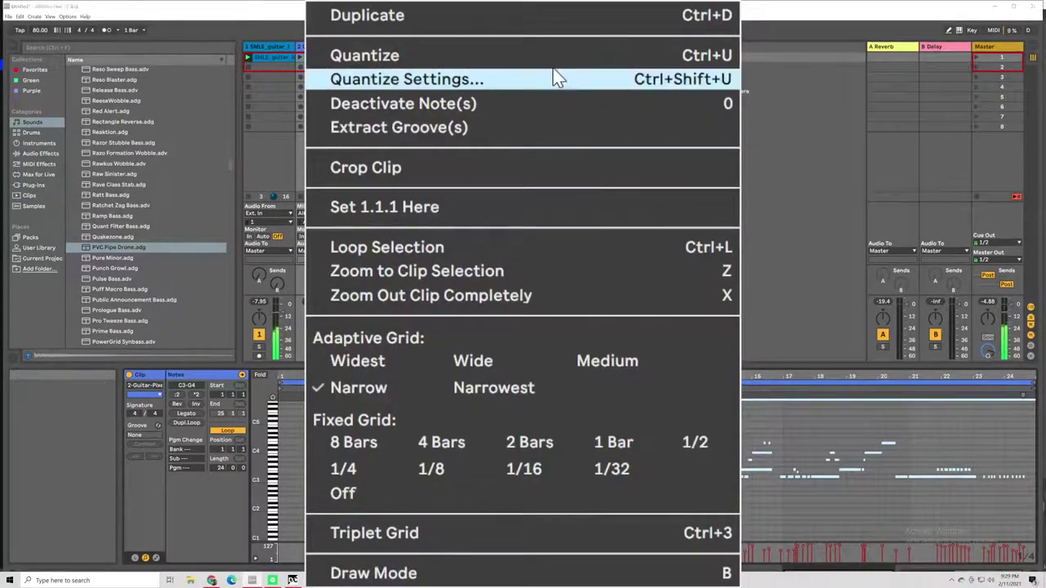
{"action": "left_click", "coordinate": [539, 294]}
{"action": "left_click_drag", "start_coordinate": [736, 296], "coordinate": [735, 360]}
{"action": "left_click", "coordinate": [430, 446]}
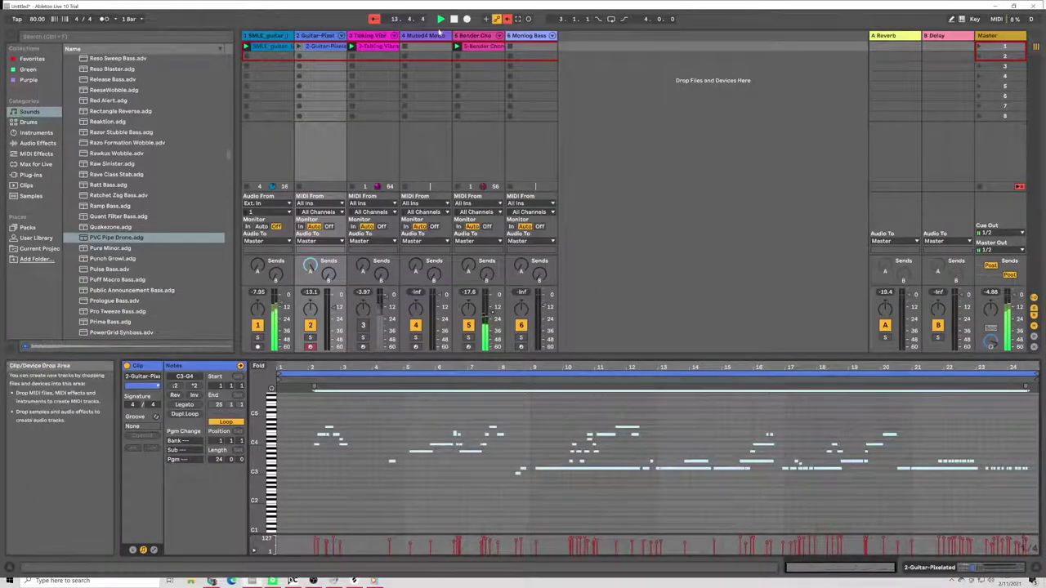
Step: Restart playback with the first Guitar-Pixelated clip running and lower that track's volume slightly
{"action": "left_click", "coordinate": [440, 19]}
{"action": "left_click", "coordinate": [334, 45]}
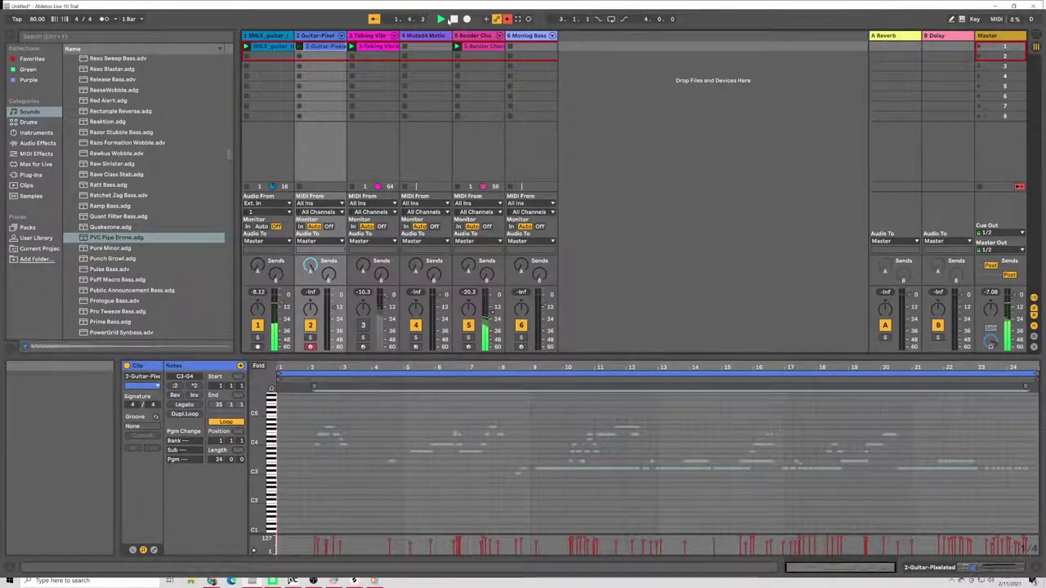
{"action": "left_click", "coordinate": [440, 18]}
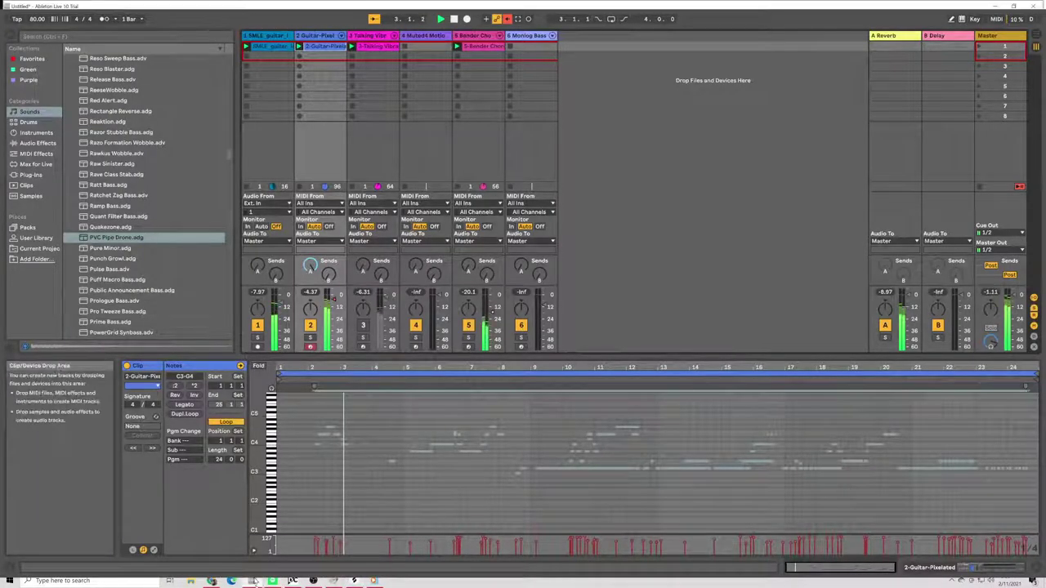
{"action": "left_click_drag", "start_coordinate": [332, 299], "coordinate": [333, 310]}
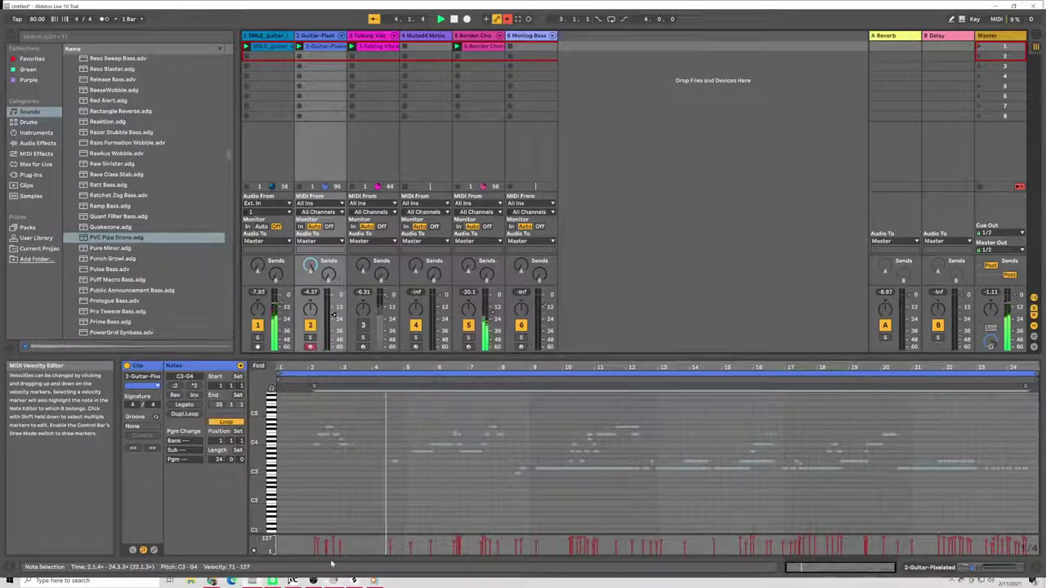
{"action": "left_click_drag", "start_coordinate": [333, 315], "coordinate": [334, 312]}
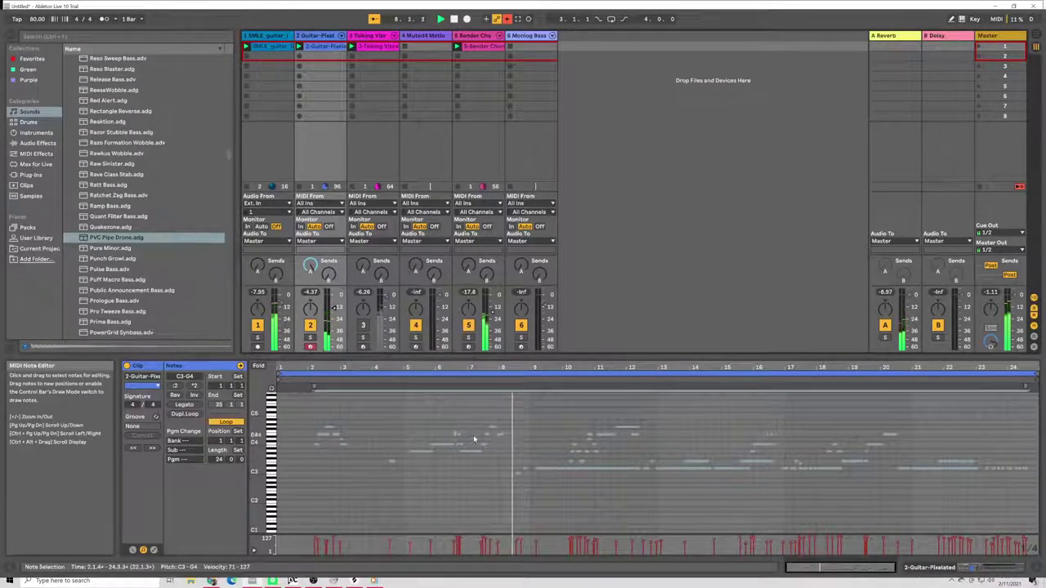
Step: Delete the E4–G4 notes between bars 7 and 8 and the short D4 note near bar 10 while the Guitar-Pixelated clip plays
{"action": "left_click_drag", "start_coordinate": [473, 441], "coordinate": [517, 424]}
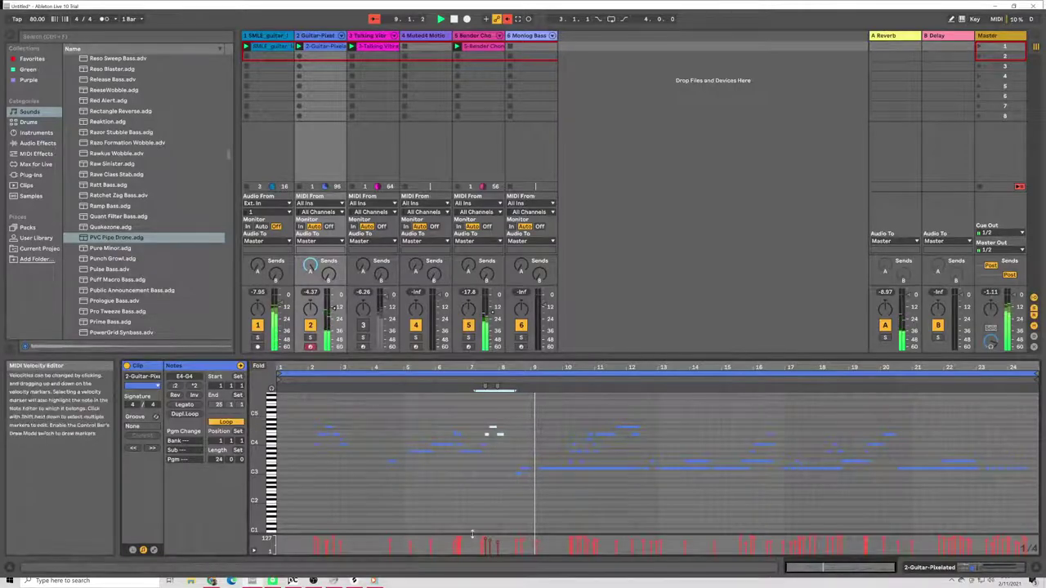
{"action": "left_click", "coordinate": [475, 409]}
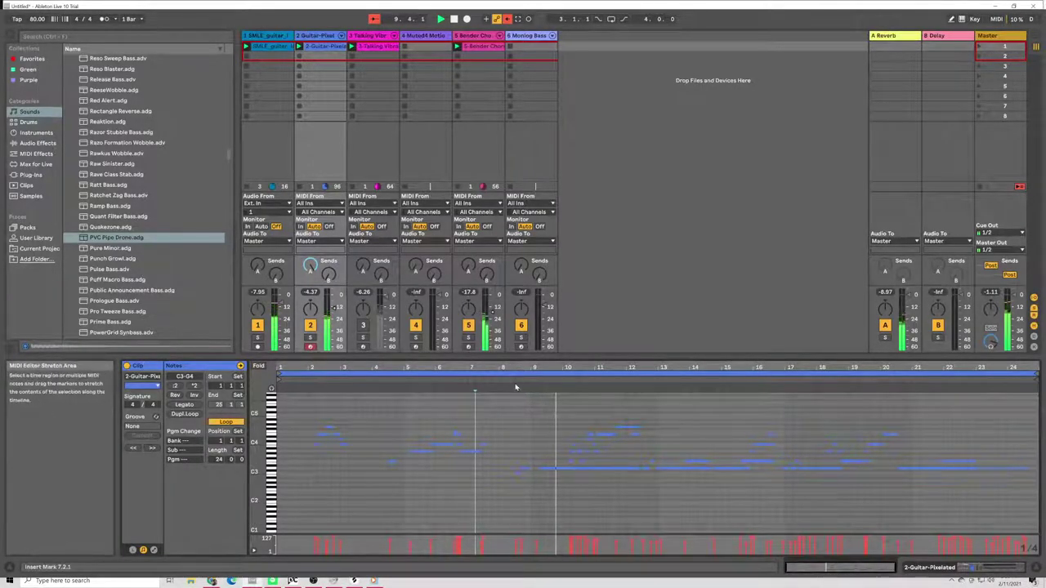
{"action": "left_click_drag", "start_coordinate": [500, 391], "coordinate": [318, 521]}
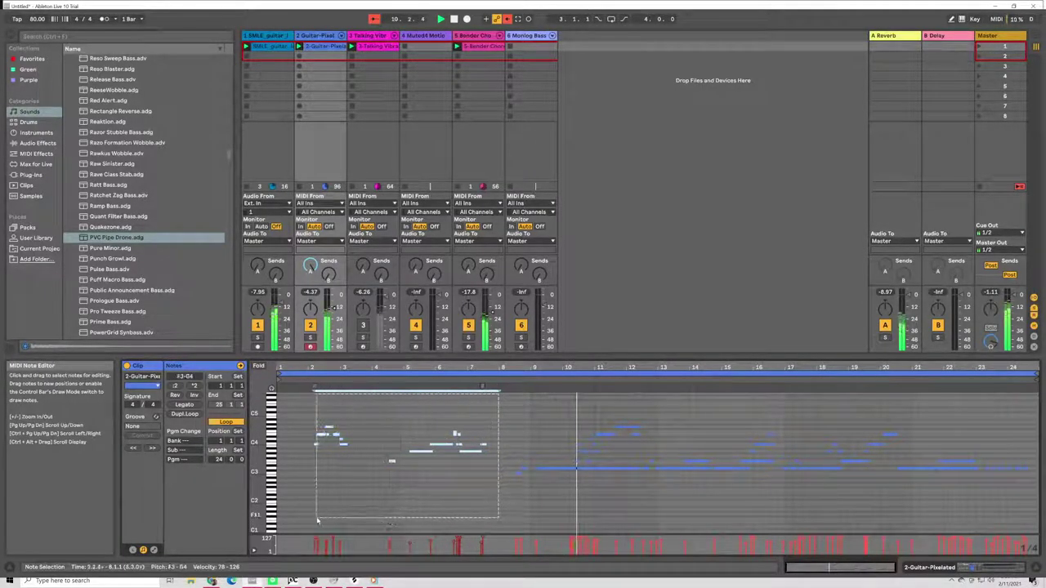
{"action": "left_click", "coordinate": [508, 401]}
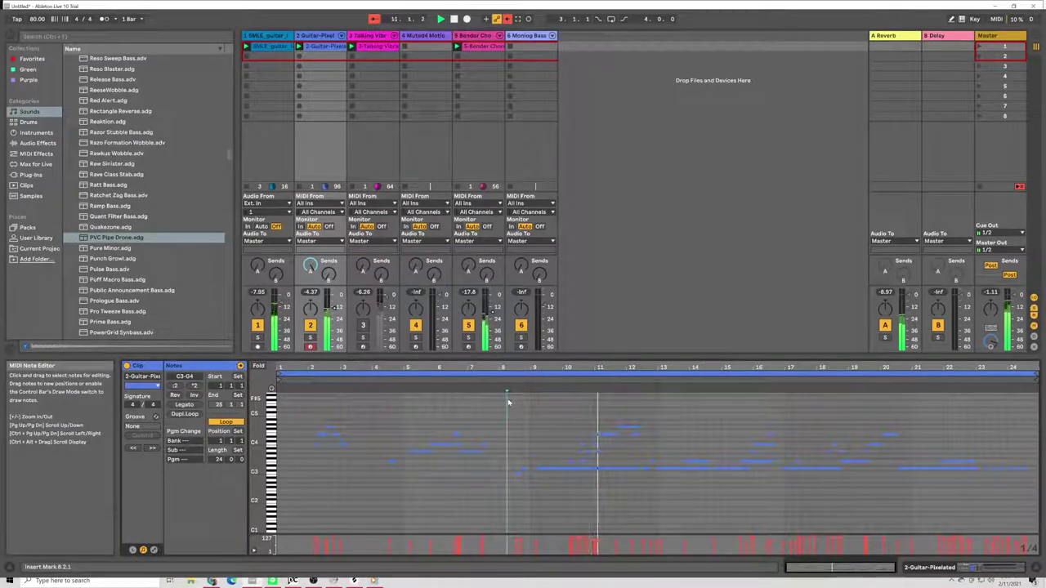
{"action": "left_click", "coordinate": [588, 438]}
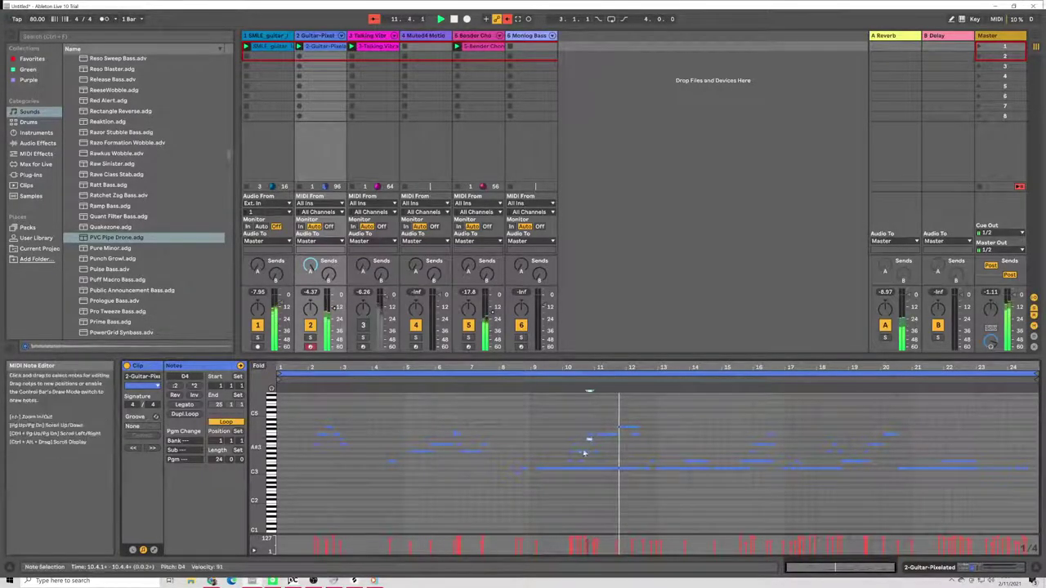
{"action": "key", "text": "ctrl+a"}
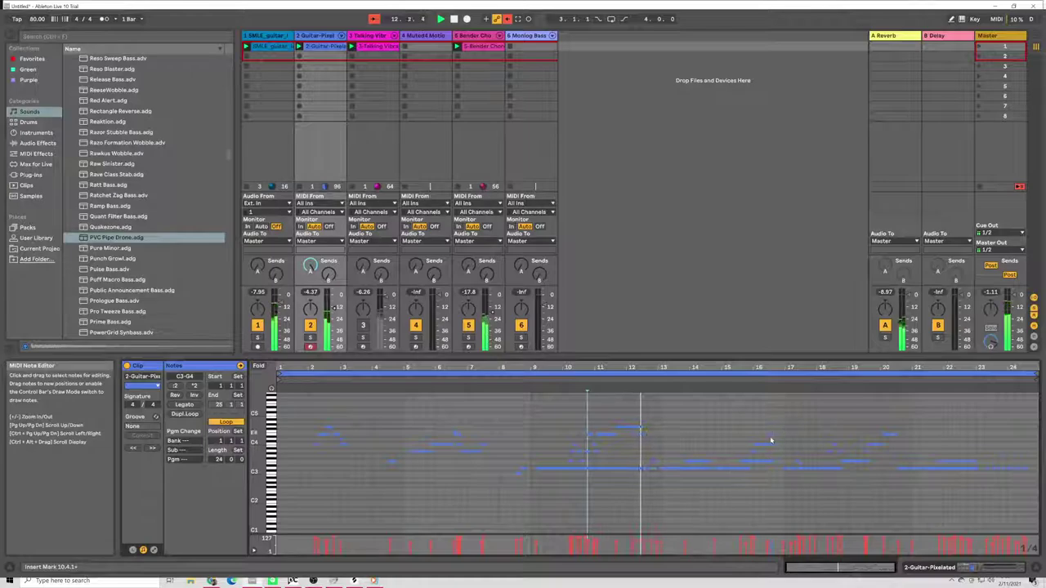
{"action": "left_click", "coordinate": [796, 458]}
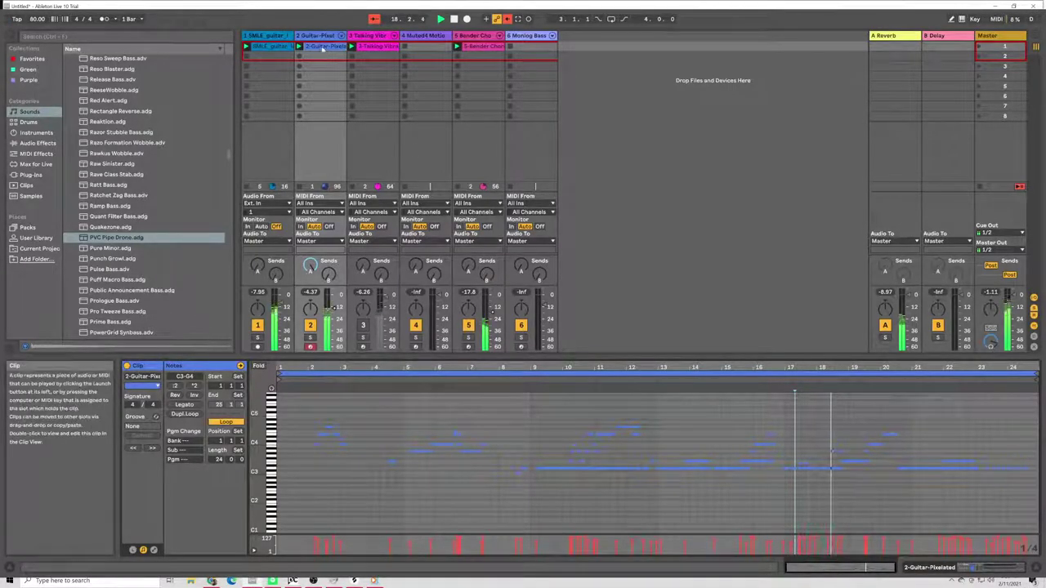
Step: Delete the Guitar-Pixelated clip's notes up to the start of bar 17 and move the remaining phrase to the clip's beginning
{"action": "left_click_drag", "start_coordinate": [768, 406], "coordinate": [297, 490]}
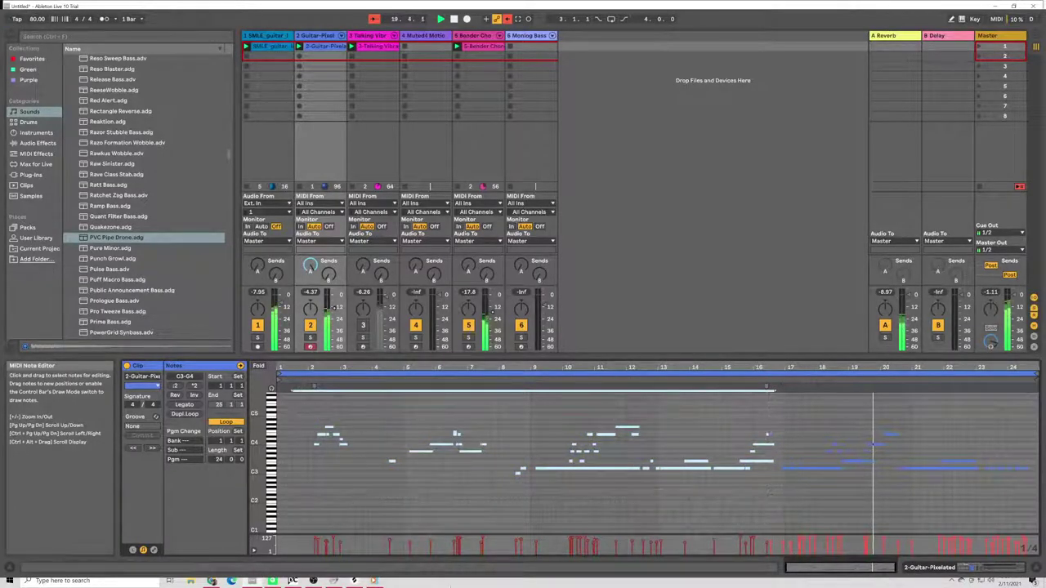
{"action": "key", "text": "Delete"}
{"action": "left_click_drag", "start_coordinate": [780, 419], "coordinate": [312, 538]}
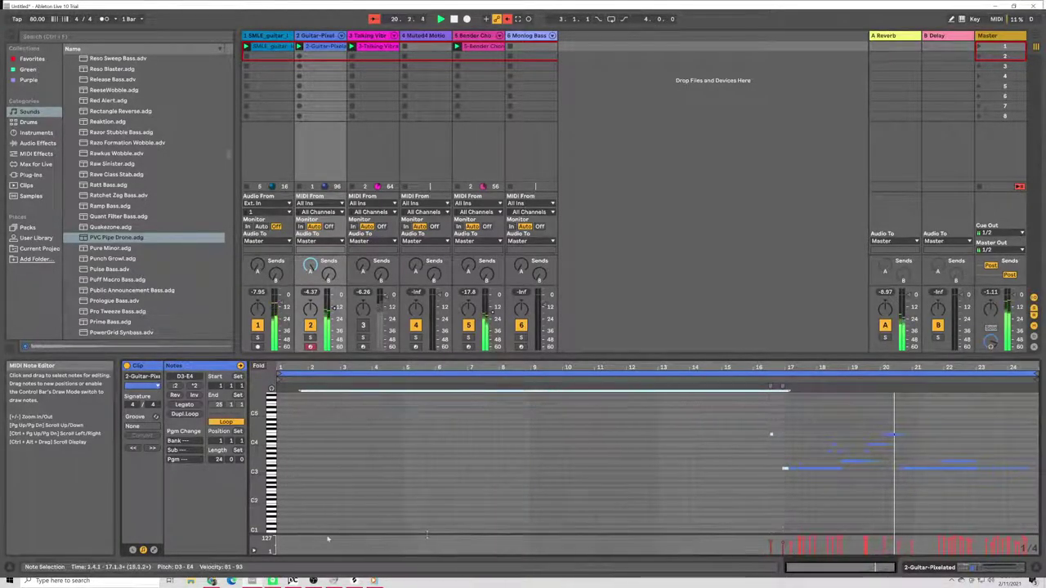
{"action": "left_click_drag", "start_coordinate": [780, 416], "coordinate": [324, 558]}
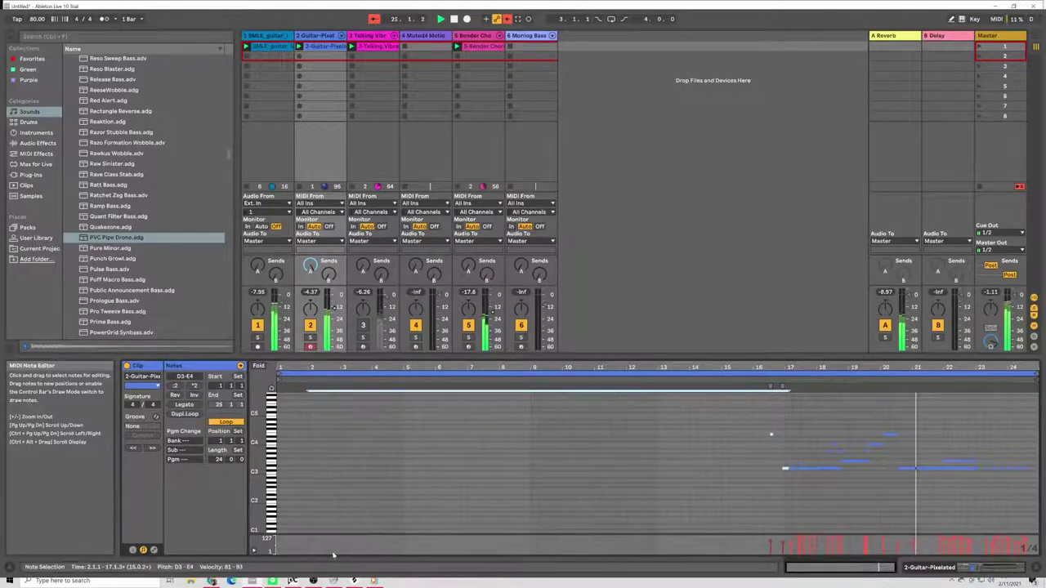
{"action": "left_click_drag", "start_coordinate": [771, 415], "coordinate": [1035, 515]}
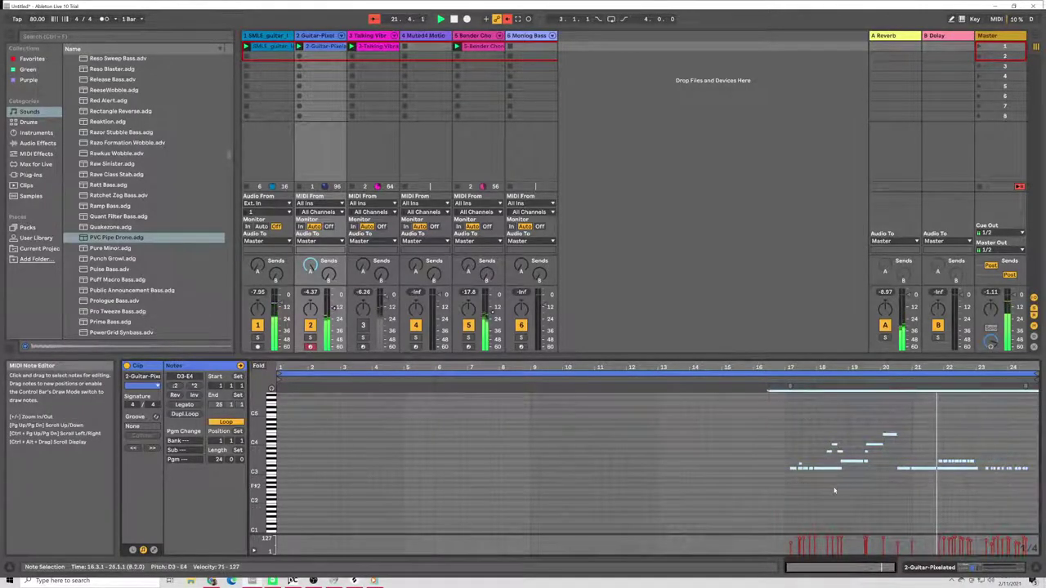
{"action": "left_click_drag", "start_coordinate": [792, 469], "coordinate": [283, 473]}
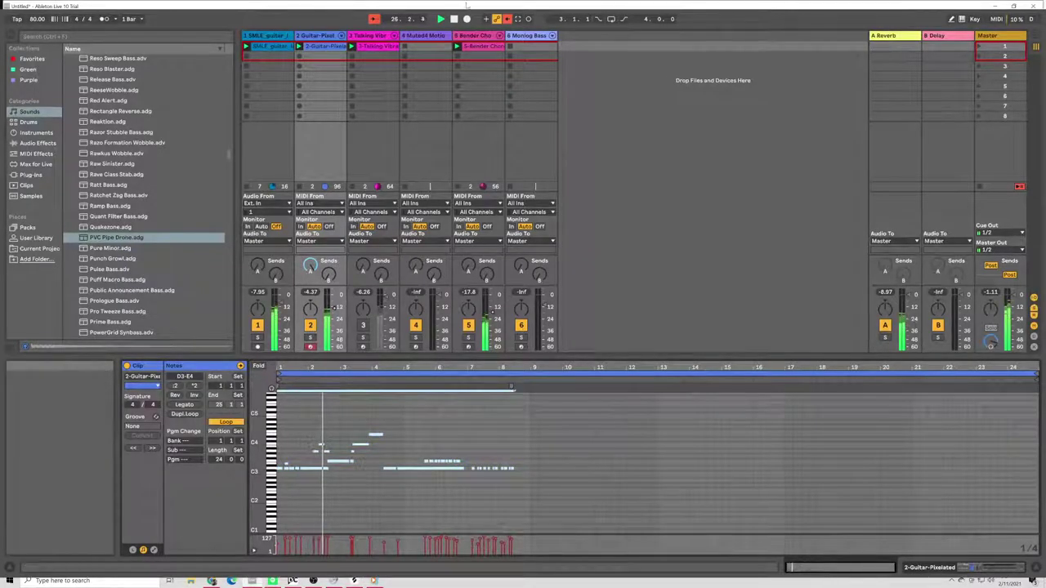
Step: Restart playback and raise the Reverb sends on the Bender track and the SMLE guitar loop track
{"action": "left_click", "coordinate": [440, 19]}
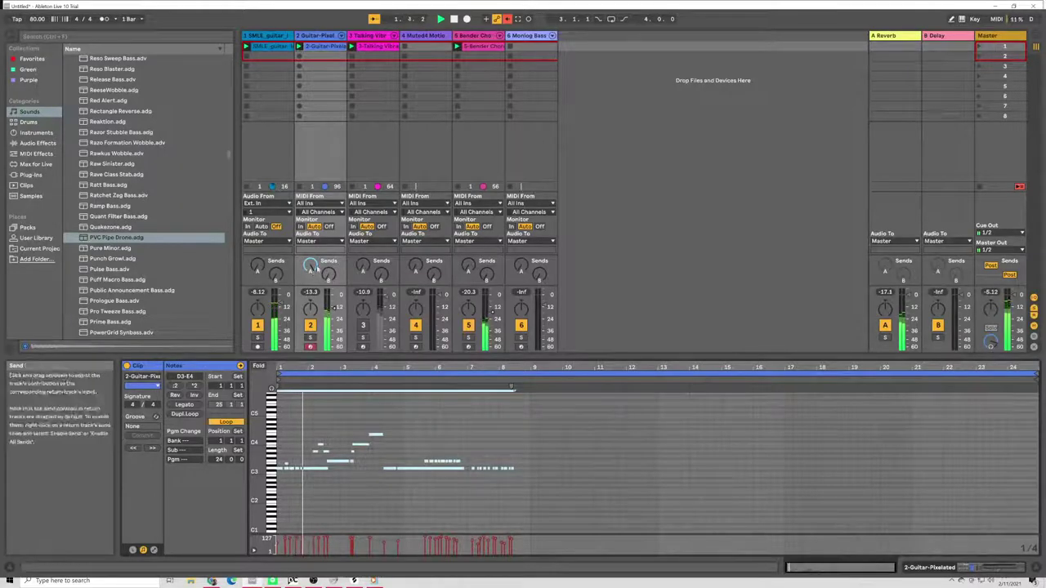
{"action": "left_click", "coordinate": [468, 266]}
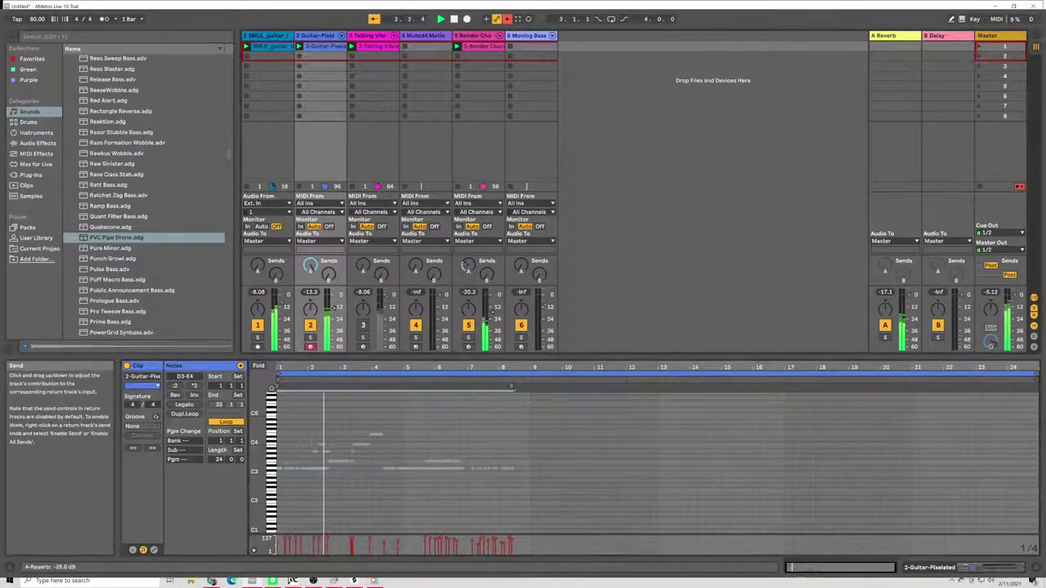
{"action": "left_click_drag", "start_coordinate": [467, 267], "coordinate": [467, 257]}
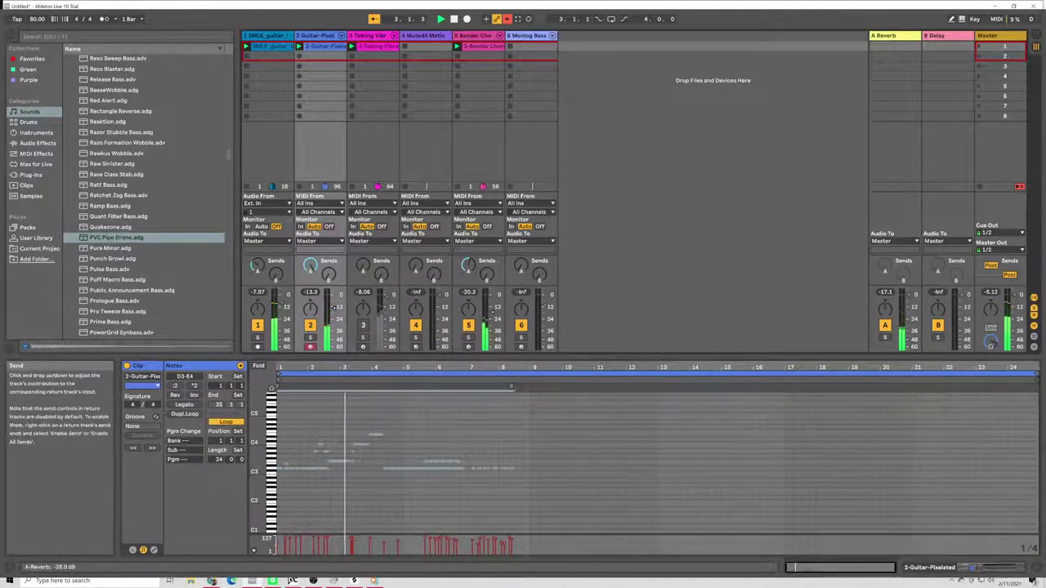
Step: Set the SMLE guitar loop clip's warp mode to Complex Pro and lower its clip gain to about -1.54 dB
{"action": "left_click", "coordinate": [276, 49]}
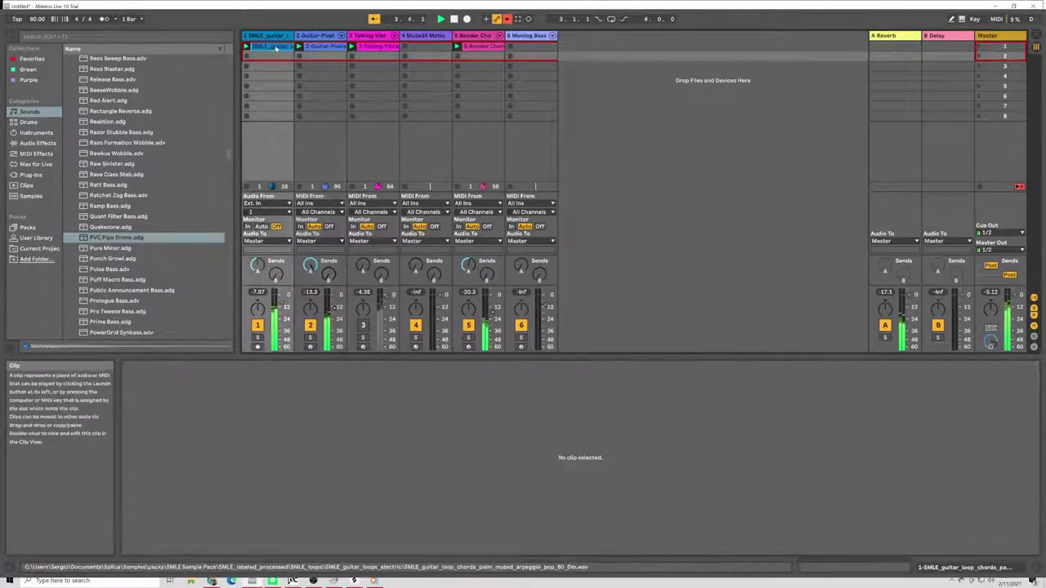
{"action": "left_click", "coordinate": [276, 49]}
{"action": "left_click", "coordinate": [238, 425]}
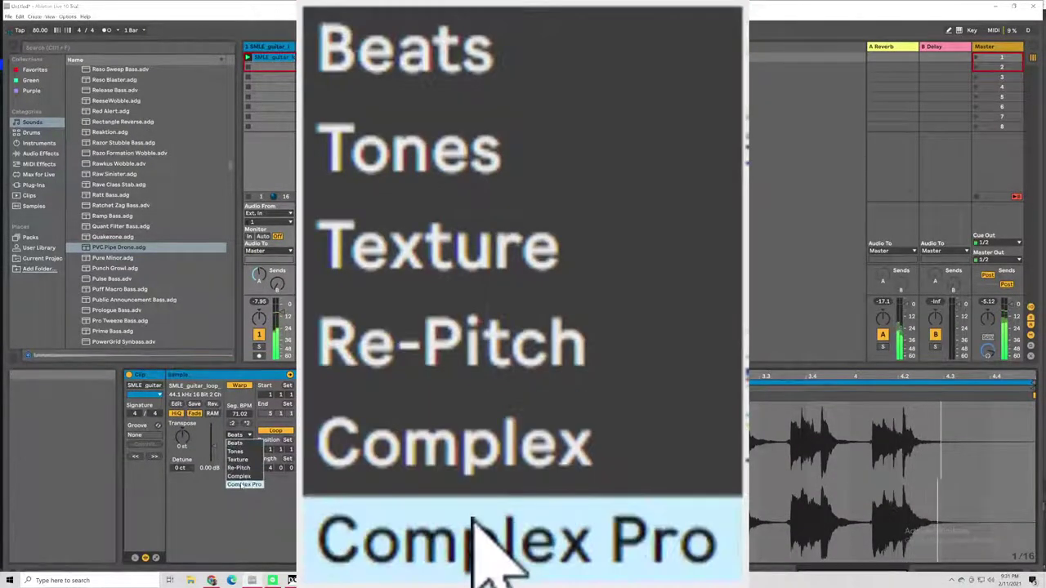
{"action": "left_click", "coordinate": [241, 485]}
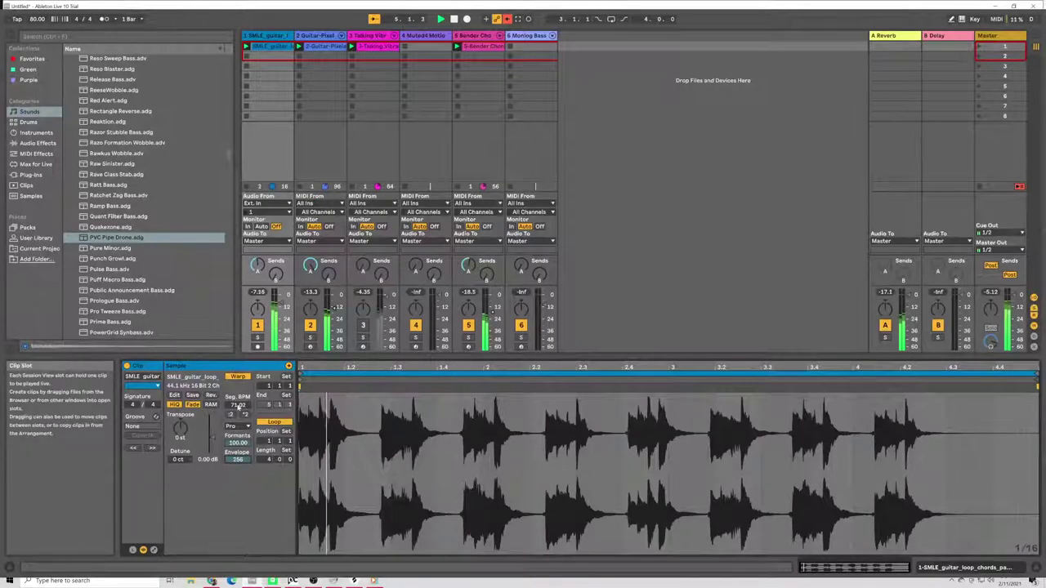
{"action": "left_click_drag", "start_coordinate": [213, 442], "coordinate": [212, 446]}
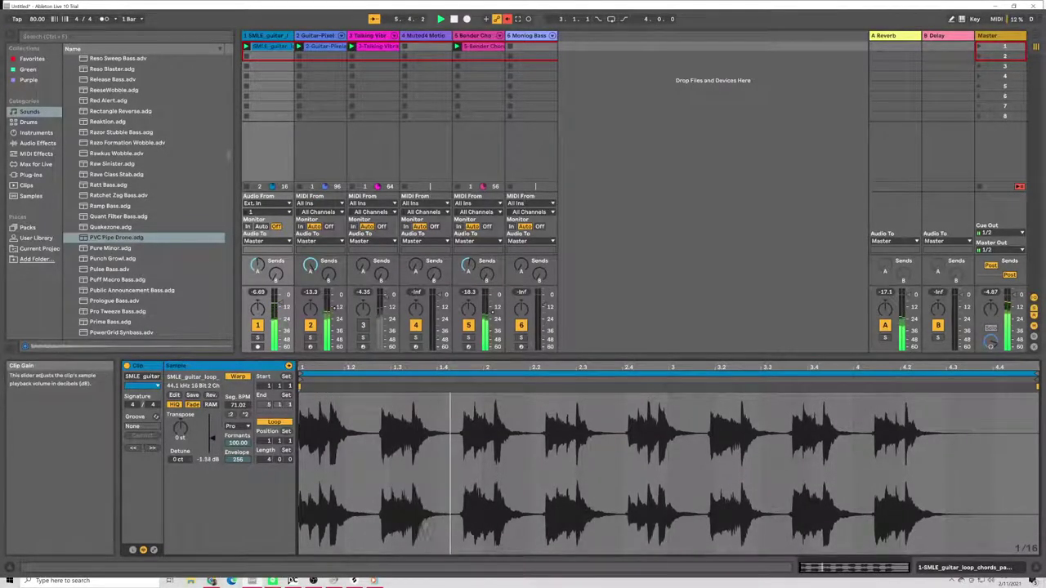
Step: Inspect the Talking Vibrato Keys clip's notes, return to the Guitar-Pixelated clip and replay the clips from the start
{"action": "left_click", "coordinate": [374, 47]}
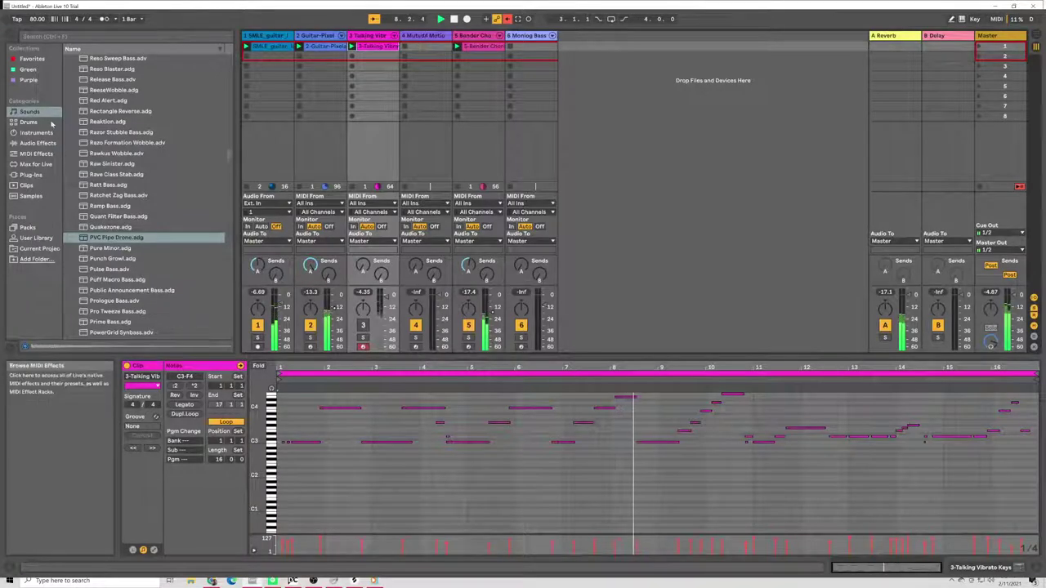
{"action": "left_click", "coordinate": [327, 52]}
{"action": "left_click", "coordinate": [454, 20]}
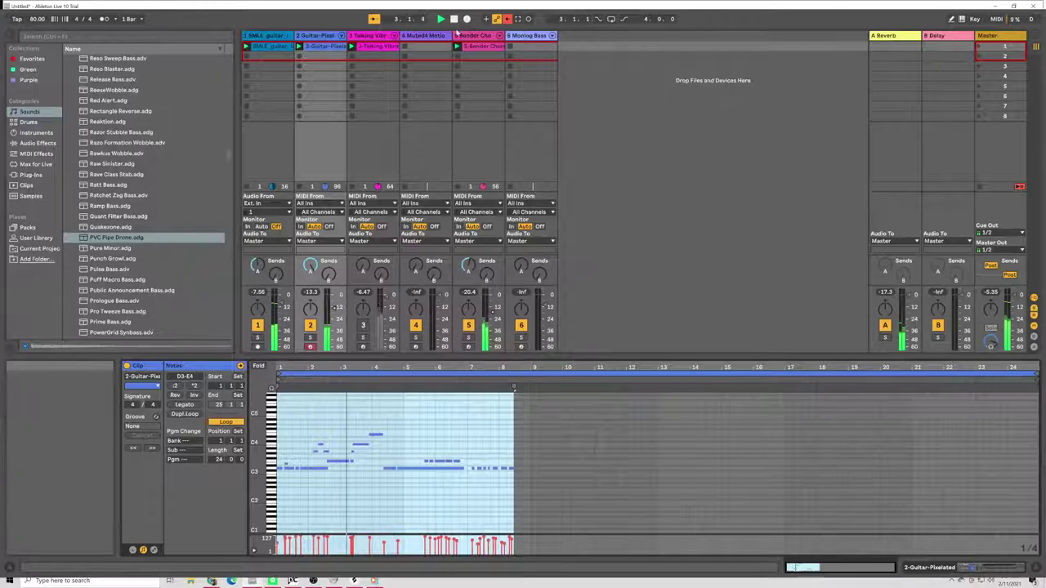
Step: Delete the remaining Guitar-Pixelated clip, unmute the Talking Vibrato Keys track and open its clip for note editing
{"action": "left_click", "coordinate": [323, 48]}
{"action": "left_click", "coordinate": [322, 78]}
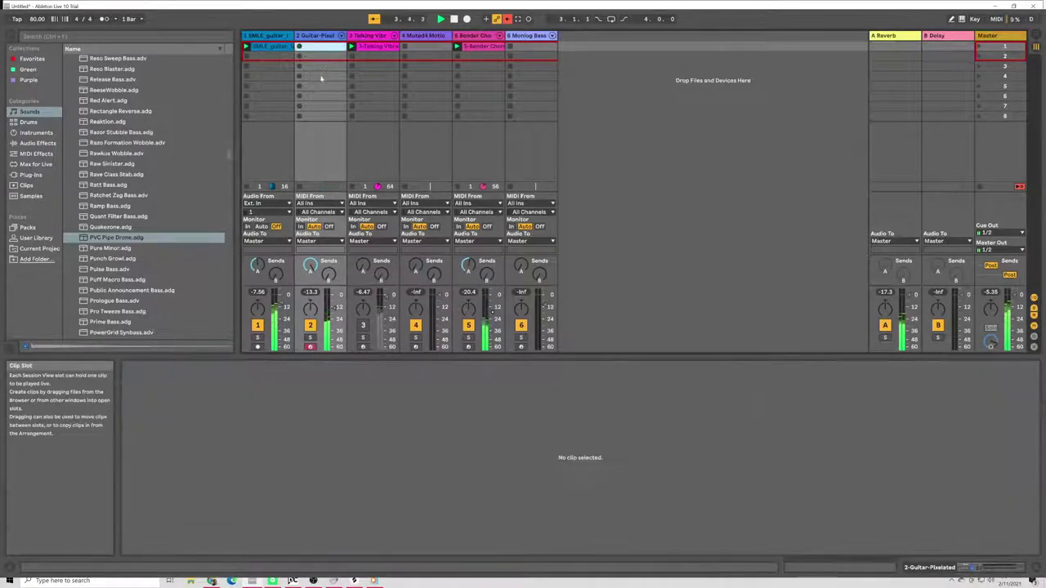
{"action": "left_click", "coordinate": [374, 47]}
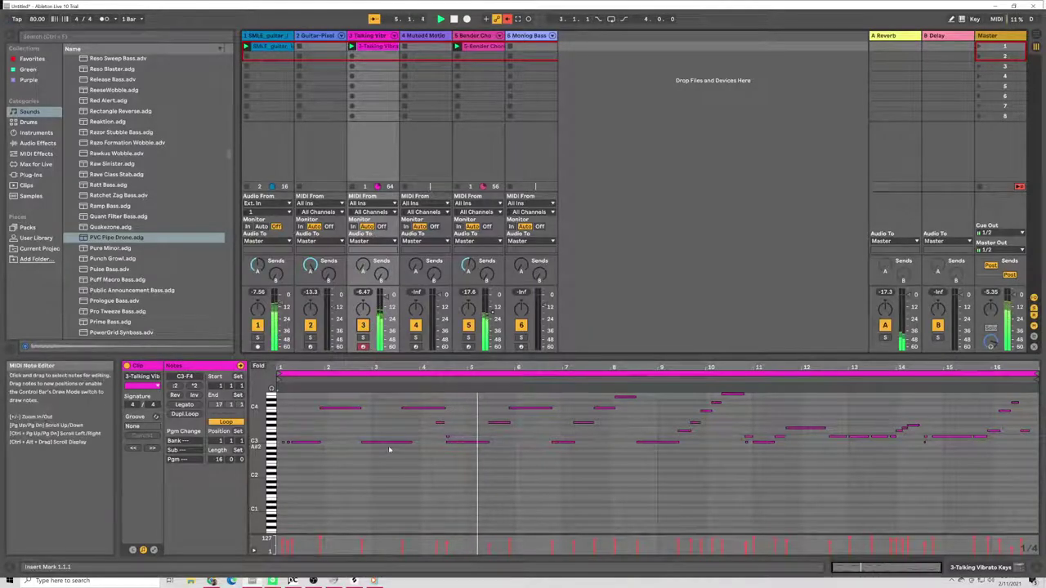
Step: Transpose the Talking Vibrato Keys clip's notes up two semitones and delete the high note at bar 8
{"action": "left_click_drag", "start_coordinate": [185, 376], "coordinate": [185, 370]}
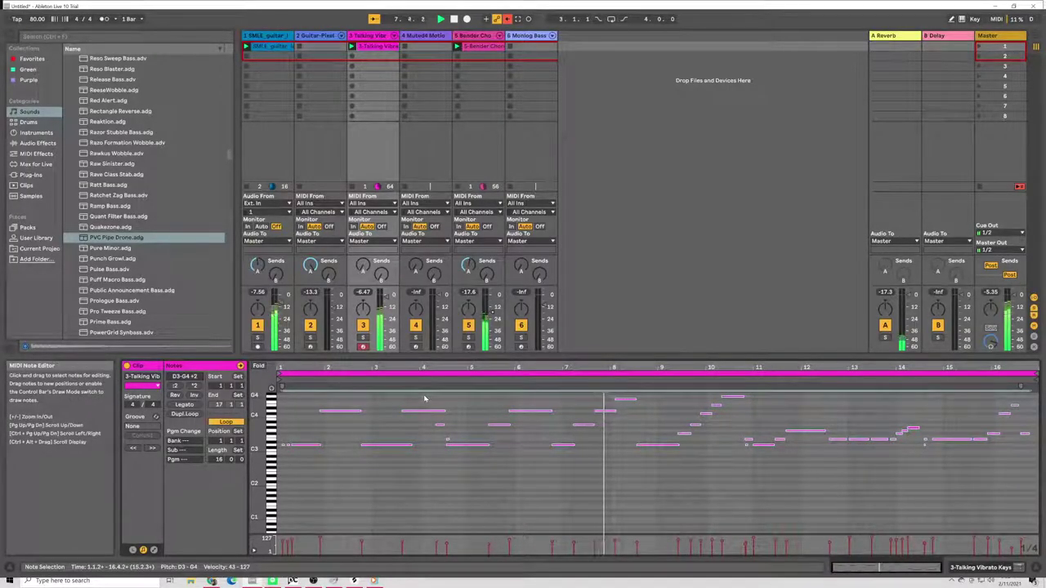
{"action": "left_click", "coordinate": [625, 399]}
{"action": "double_click", "coordinate": [623, 399]}
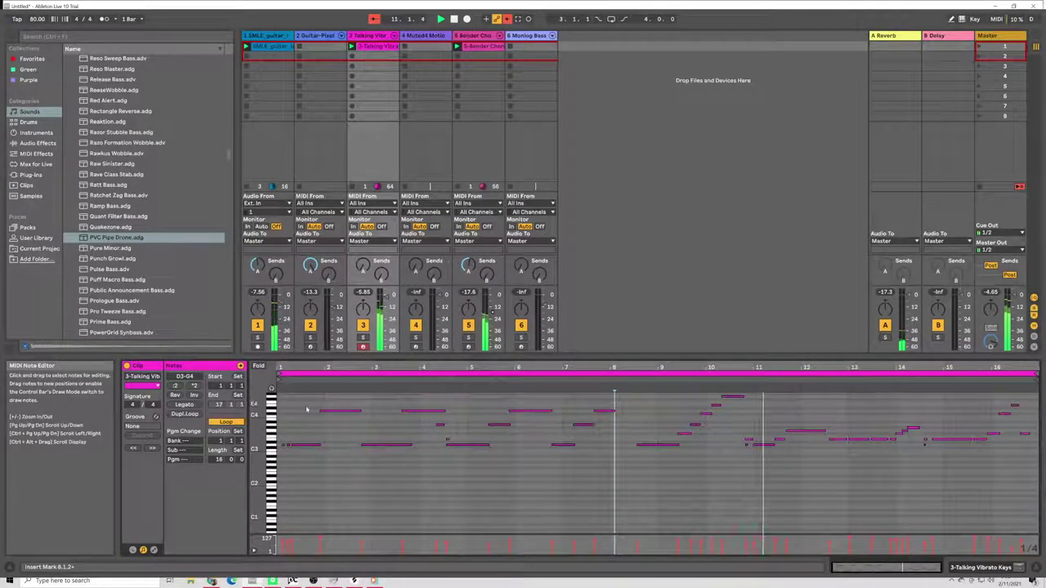
Step: Delete the Talking Vibrato Keys clip and open the Bender Chord clip
{"action": "key", "text": "Delete"}
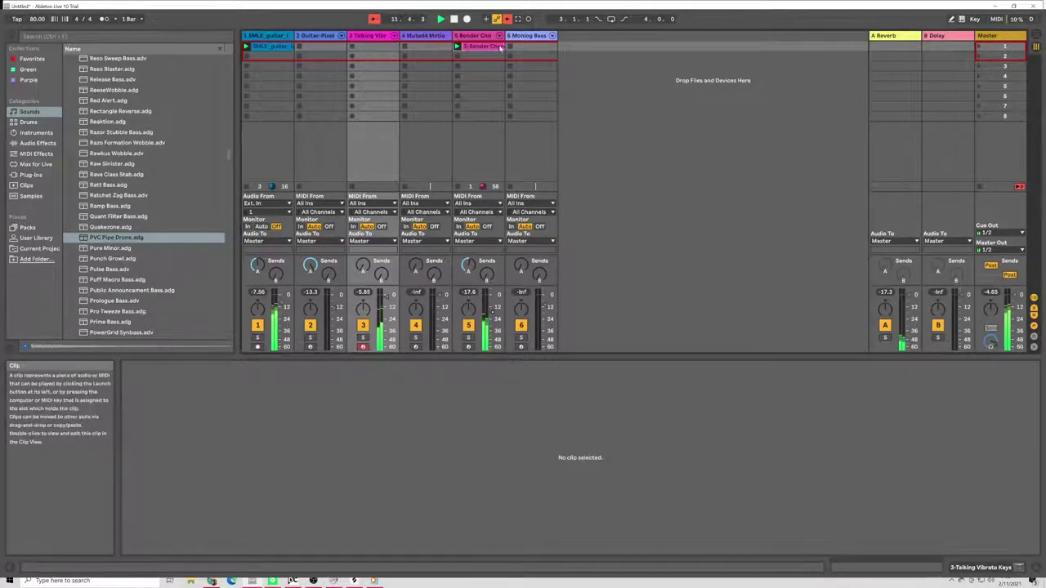
{"action": "left_click", "coordinate": [500, 47]}
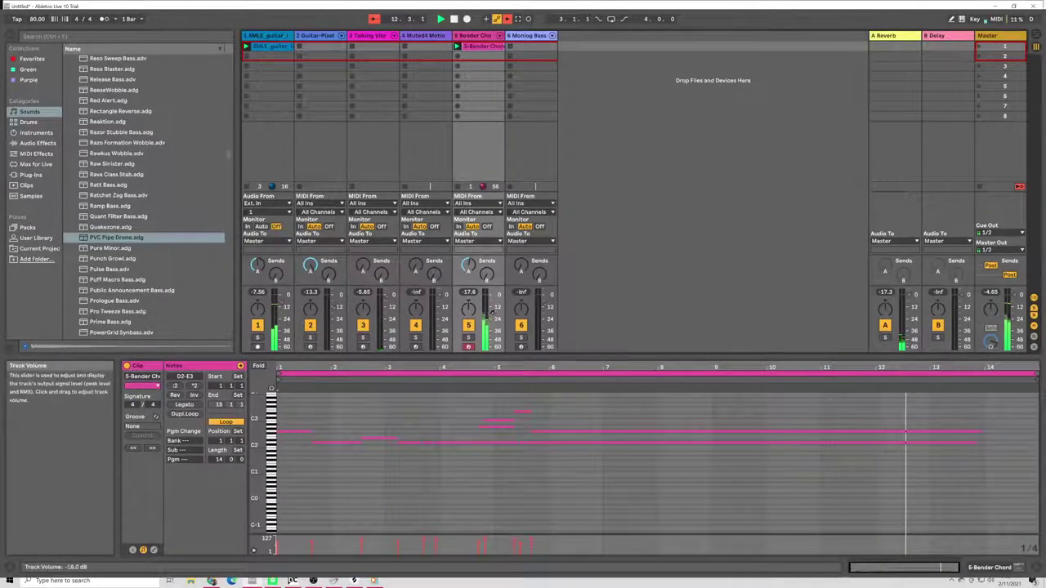
Step: Search all results for "echo", add the Echo effect to the Bender Chord track and set it to Ping Pong mode
{"action": "left_click", "coordinate": [104, 37]}
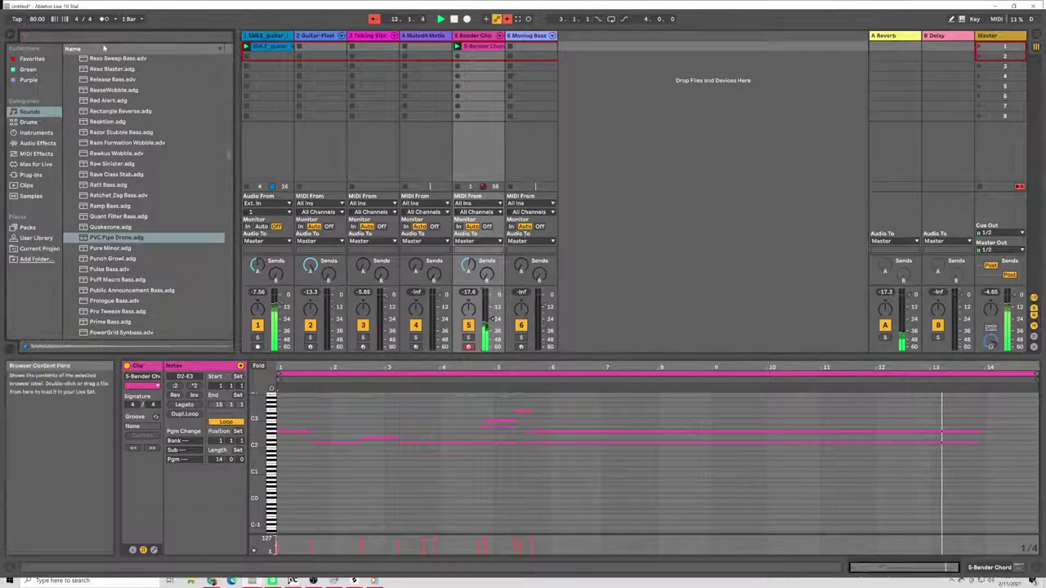
{"action": "type", "text": "ec ho"}
{"action": "key", "text": "BackSpace"}
{"action": "key", "text": "BackSpace"}
{"action": "type", "text": "lj"}
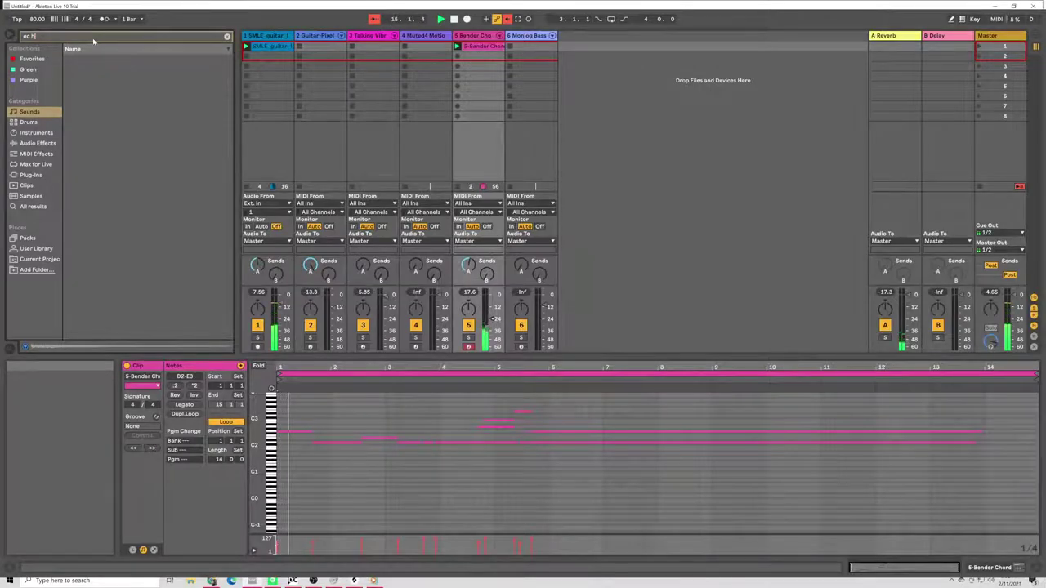
{"action": "key", "text": "BackSpace"}
{"action": "key", "text": "BackSpace"}
{"action": "type", "text": "ho"}
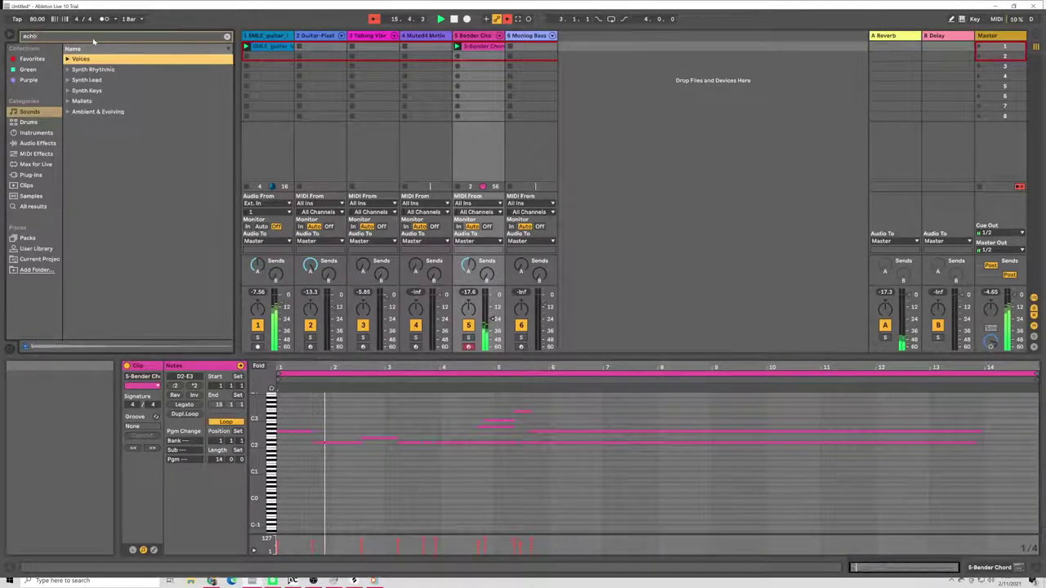
{"action": "left_click", "coordinate": [33, 206]}
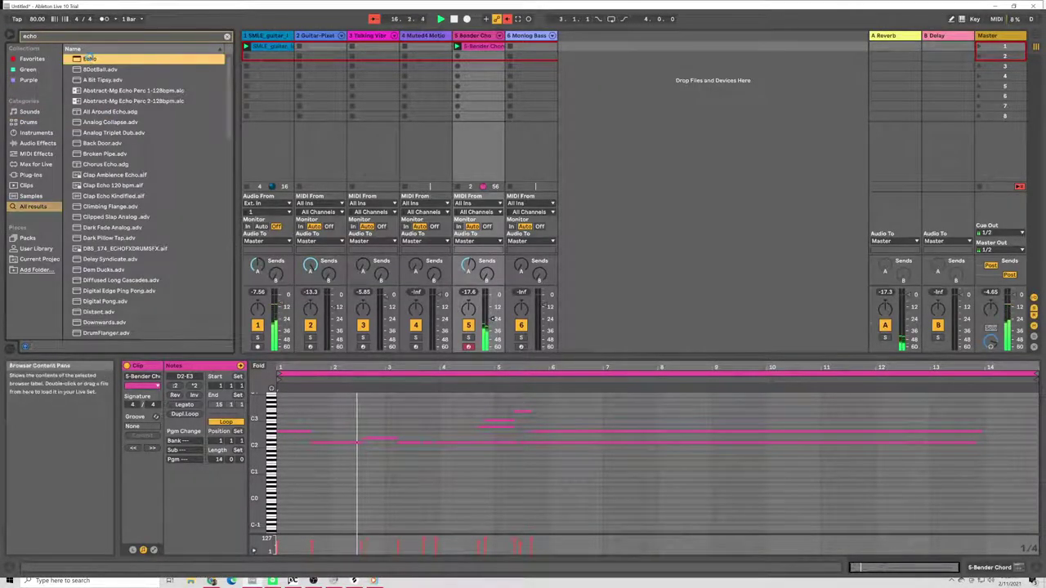
{"action": "double_click", "coordinate": [90, 59]}
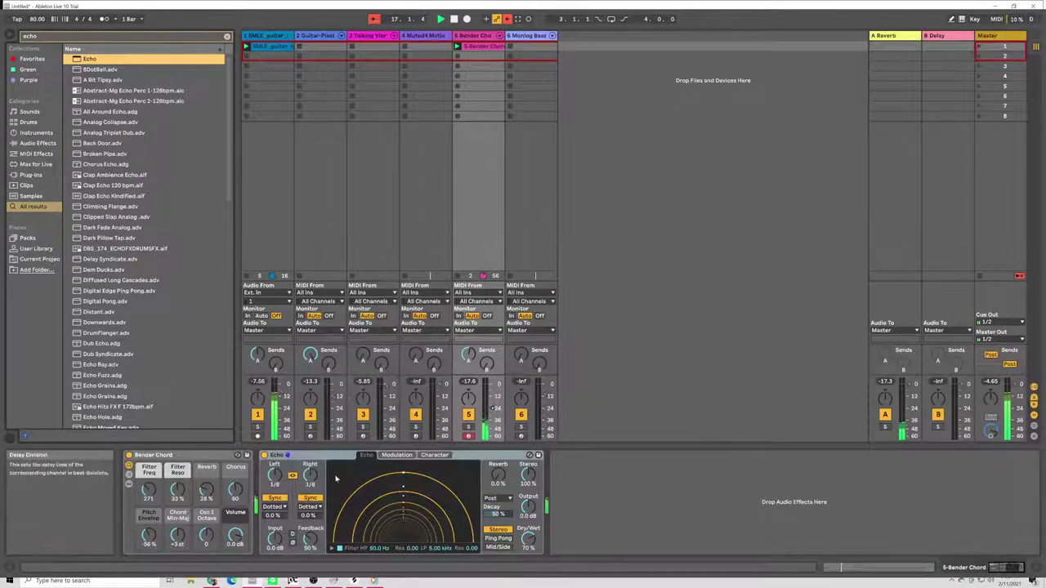
{"action": "left_click", "coordinate": [498, 539]}
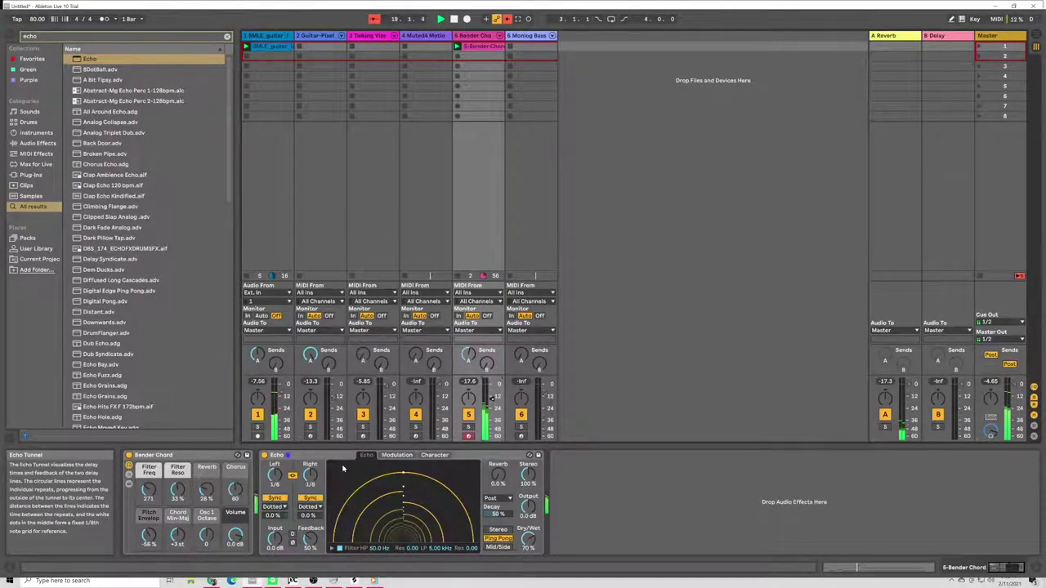
Step: Delete the highest note, E3 near bar 5, from the Bender Chord clip and restart playback
{"action": "double_click", "coordinate": [482, 46]}
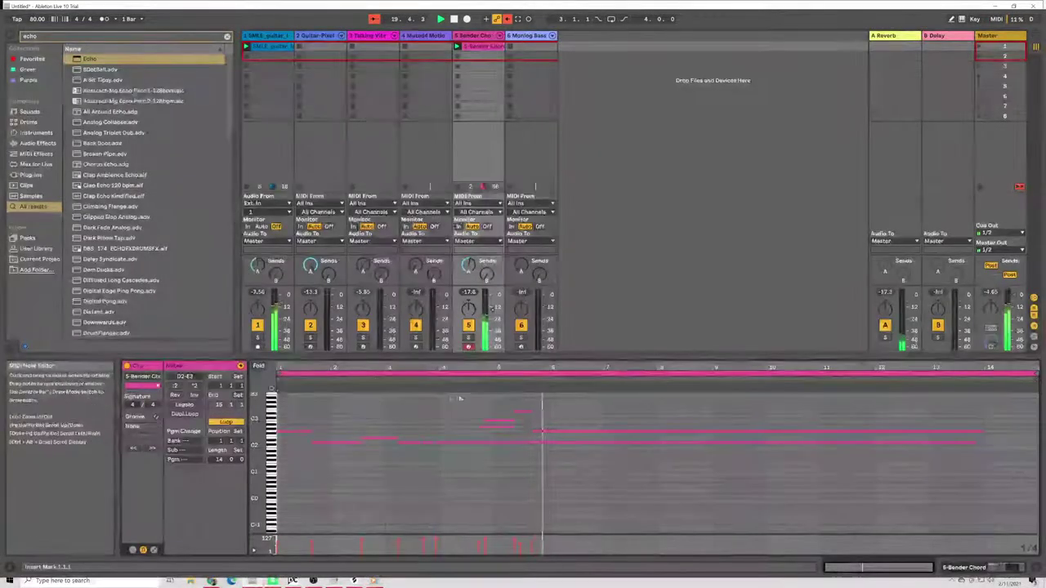
{"action": "left_click", "coordinate": [528, 414]}
{"action": "left_click", "coordinate": [528, 419]}
{"action": "double_click", "coordinate": [528, 413]}
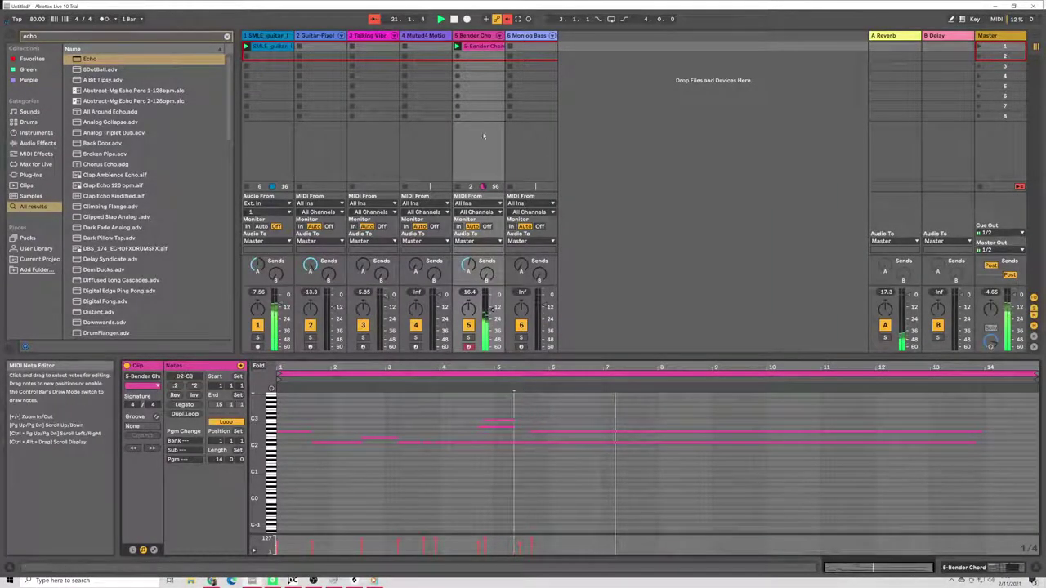
{"action": "left_click", "coordinate": [440, 18]}
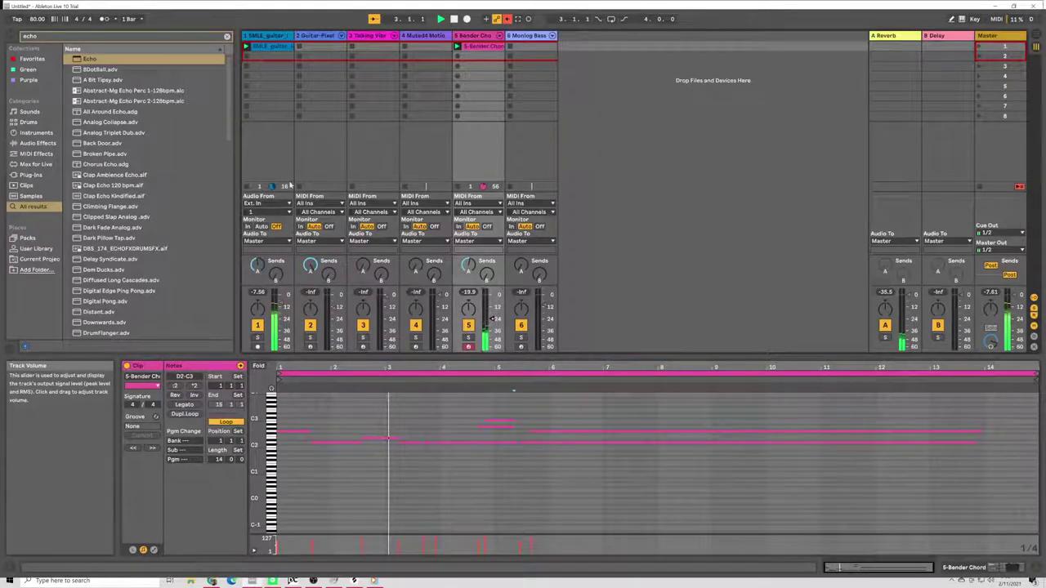
Step: Clear the browser search, return to the Sounds category and look through the Bass presets up to the start of their list
{"action": "left_click", "coordinate": [227, 36]}
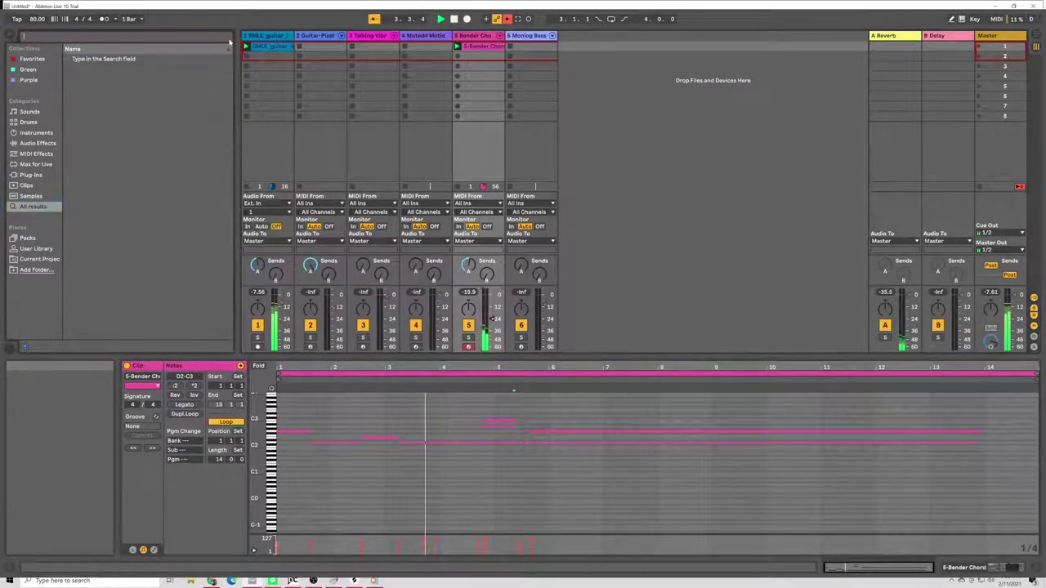
{"action": "left_click", "coordinate": [29, 111]}
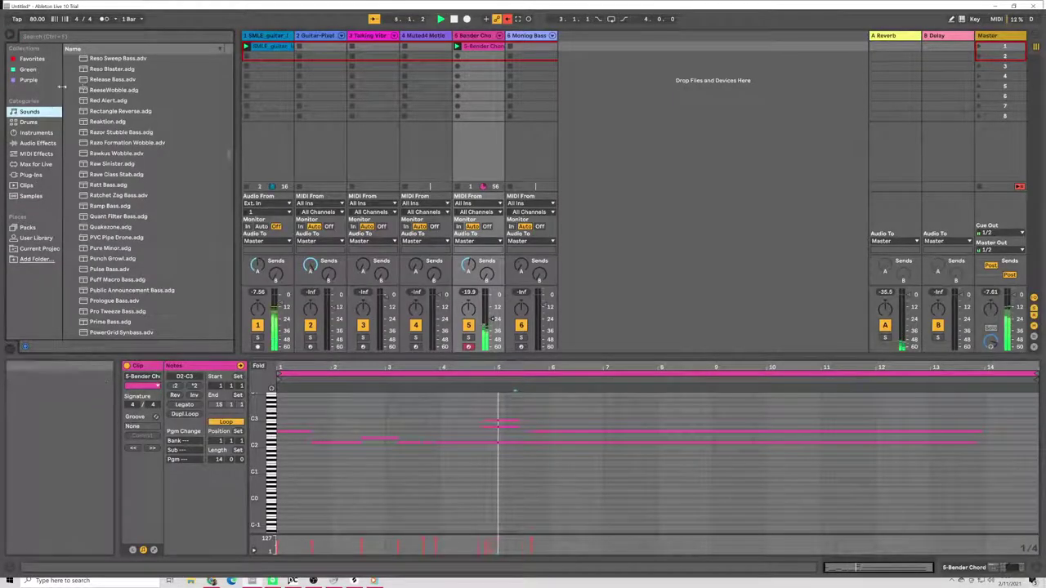
{"action": "scroll", "coordinate": [129, 119], "scroll_direction": "up", "scroll_amount": 5}
{"action": "left_click", "coordinate": [128, 119]}
{"action": "scroll", "coordinate": [129, 119], "scroll_direction": "up", "scroll_amount": 5}
{"action": "left_click", "coordinate": [124, 121]}
{"action": "scroll", "coordinate": [122, 115], "scroll_direction": "up", "scroll_amount": 5}
{"action": "left_click", "coordinate": [120, 106]}
{"action": "scroll", "coordinate": [120, 107], "scroll_direction": "up", "scroll_amount": 5}
{"action": "left_click", "coordinate": [120, 106]}
{"action": "scroll", "coordinate": [119, 108], "scroll_direction": "up", "scroll_amount": 5}
{"action": "left_click", "coordinate": [118, 108]}
{"action": "scroll", "coordinate": [118, 109], "scroll_direction": "up", "scroll_amount": 5}
{"action": "left_click", "coordinate": [120, 107]}
{"action": "scroll", "coordinate": [122, 111], "scroll_direction": "up", "scroll_amount": 4}
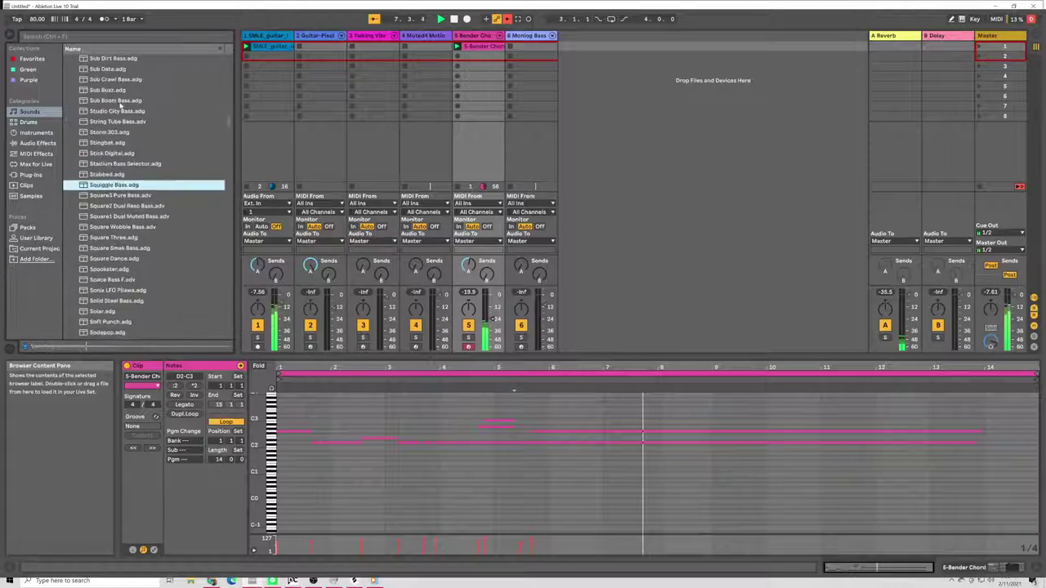
{"action": "scroll", "coordinate": [228, 121], "scroll_direction": "up", "scroll_amount": 8}
{"action": "left_click", "coordinate": [130, 122]}
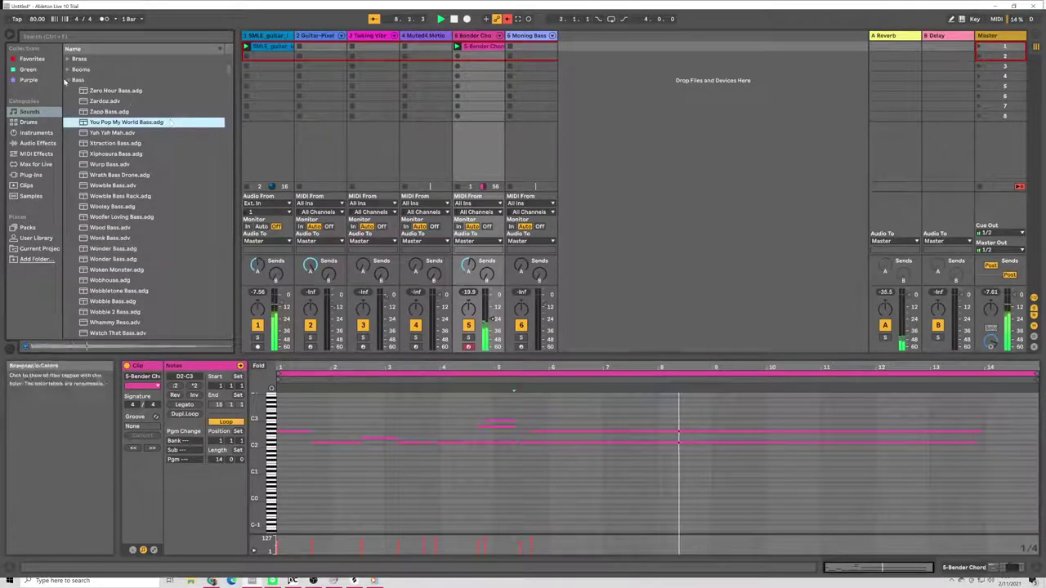
Step: Collapse the Bass category and preview Synth Rhythmic presets such as Velocity Choker and Rubber Technology
{"action": "left_click", "coordinate": [69, 80]}
{"action": "left_click", "coordinate": [69, 100]}
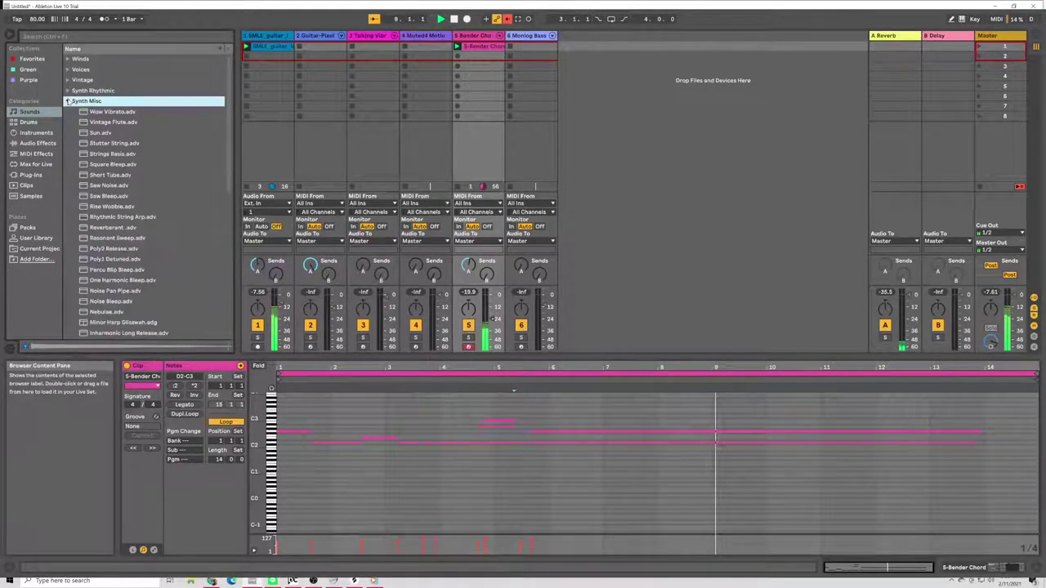
{"action": "left_click", "coordinate": [68, 90]}
{"action": "left_click", "coordinate": [123, 143]}
{"action": "left_click", "coordinate": [123, 164]}
{"action": "left_click", "coordinate": [116, 249]}
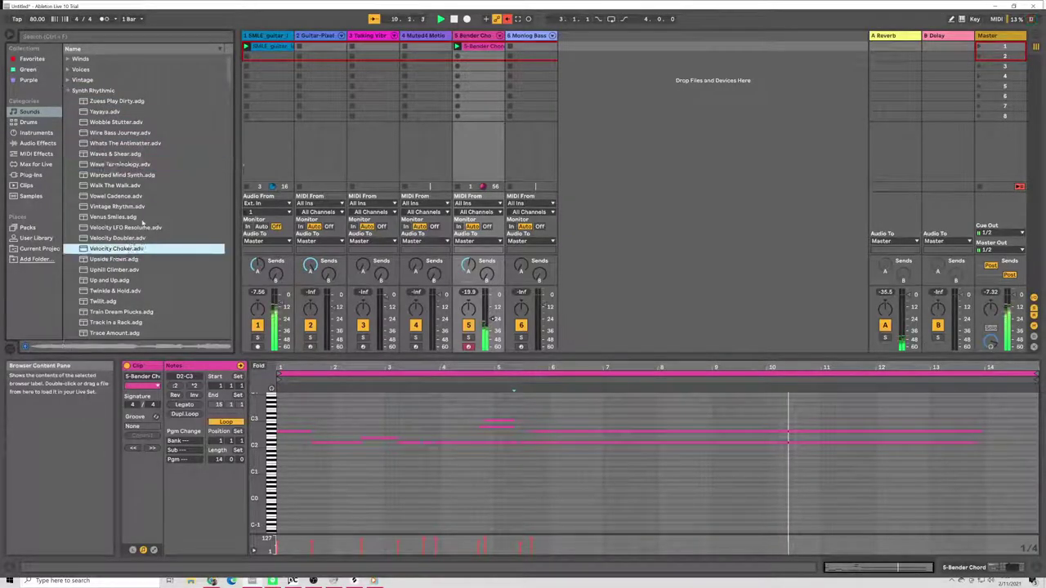
{"action": "scroll", "coordinate": [176, 171], "scroll_direction": "down", "scroll_amount": 5}
{"action": "left_click", "coordinate": [131, 192]}
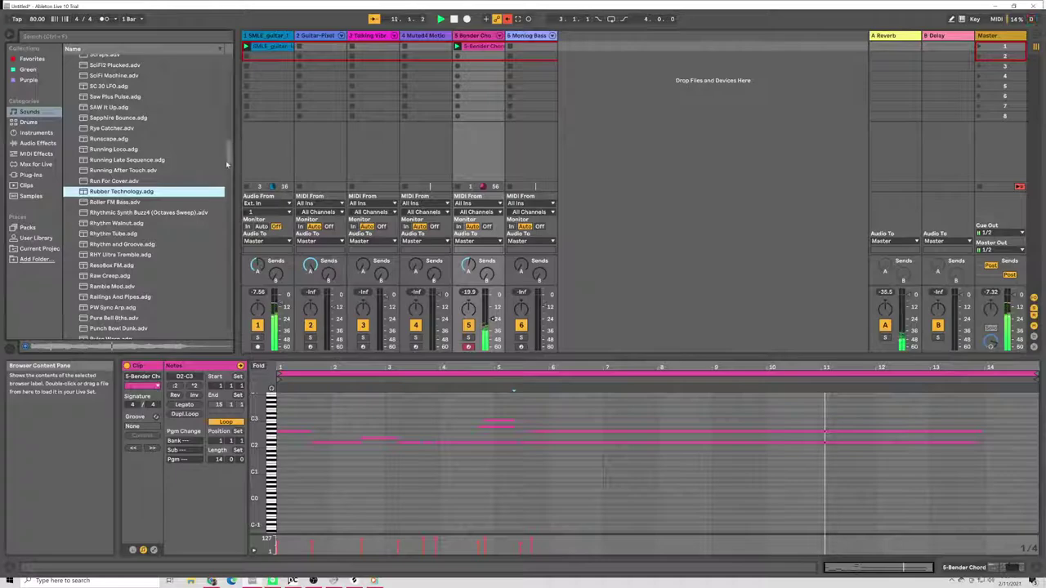
{"action": "left_click", "coordinate": [155, 244]}
{"action": "scroll", "coordinate": [158, 205], "scroll_direction": "down", "scroll_amount": 6}
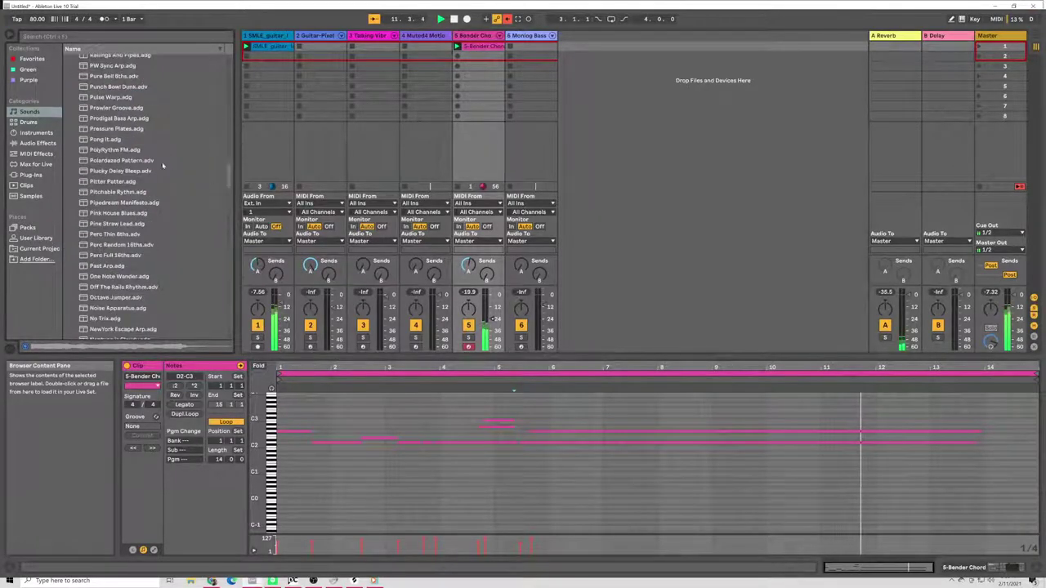
{"action": "scroll", "coordinate": [158, 197], "scroll_direction": "up", "scroll_amount": 4}
Step: Insert a new MIDI track and load the Rhythm and Groove preset onto it, replacing that preset with Pulse Warp
{"action": "left_click", "coordinate": [33, 16]}
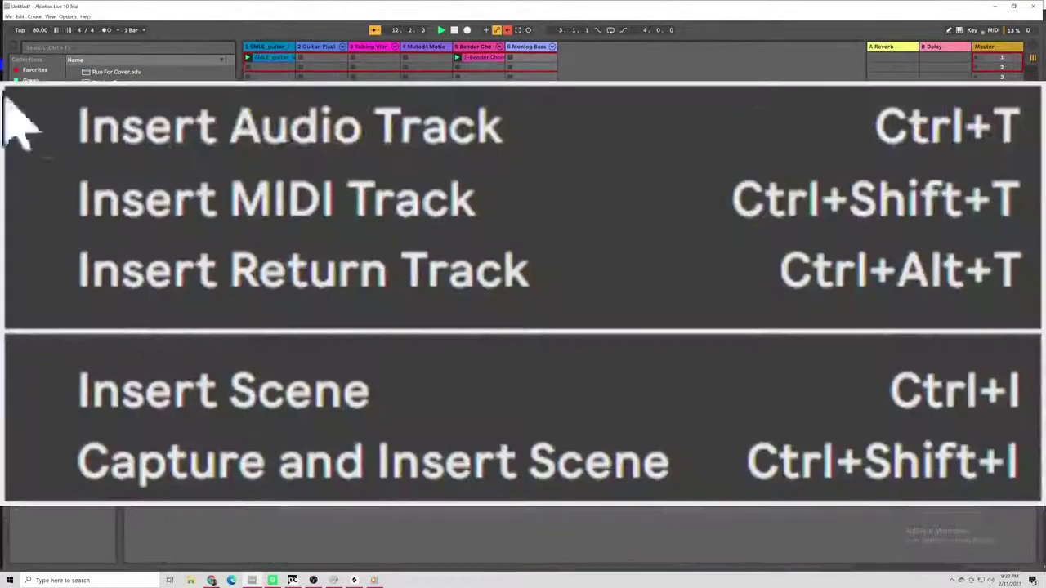
{"action": "left_click", "coordinate": [167, 200]}
{"action": "double_click", "coordinate": [184, 124]}
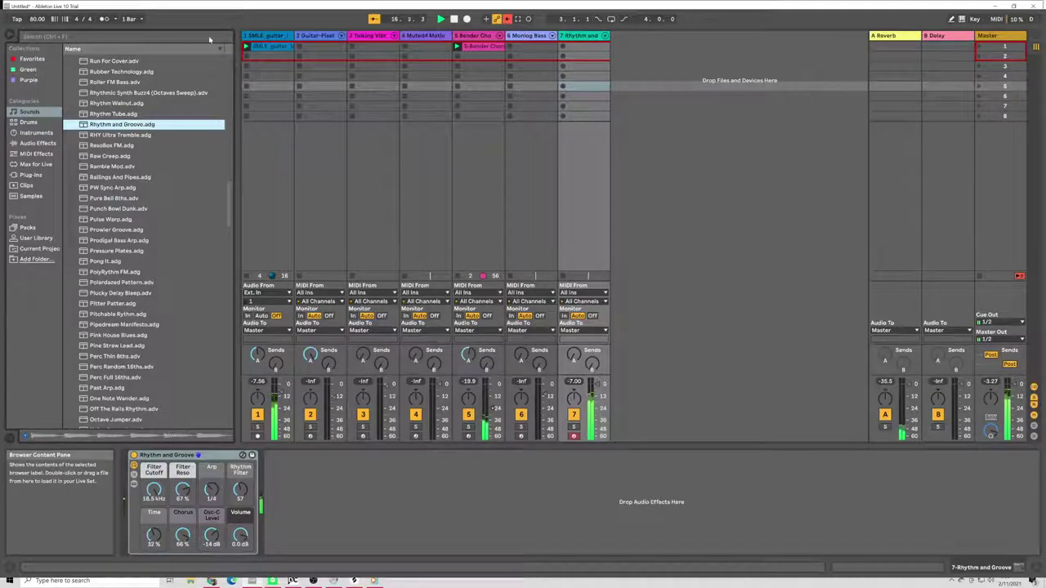
{"action": "double_click", "coordinate": [140, 219]}
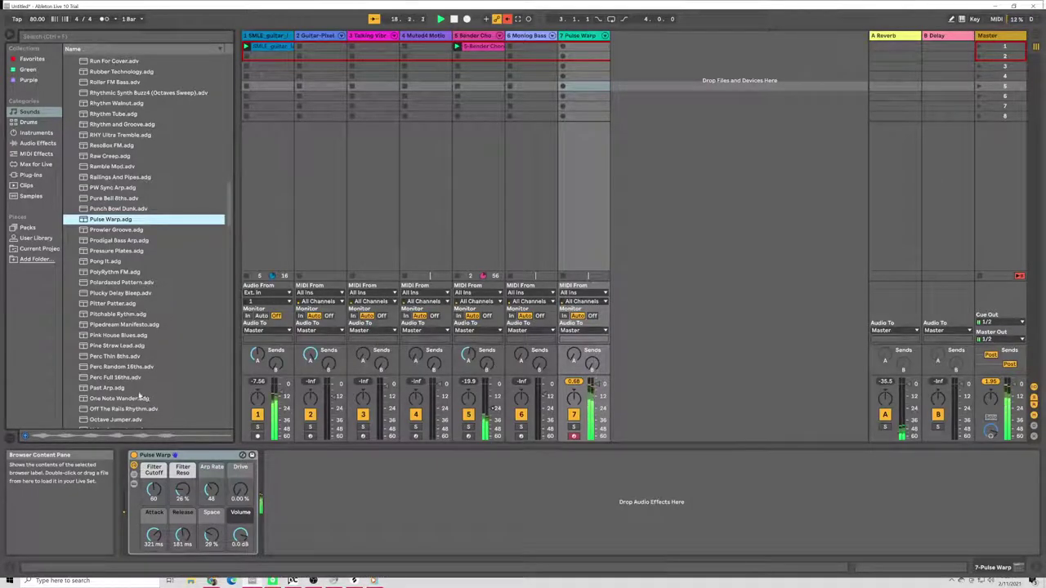
Step: Look through the remaining Synth Rhythmic presets and the other sound categories down to Ambient & Evolving for another sound
{"action": "key", "text": "Down"}
{"action": "key", "text": "Down"}
{"action": "key", "text": "Down"}
{"action": "key", "text": "Down"}
{"action": "key", "text": "Down"}
{"action": "key", "text": "Down"}
{"action": "key", "text": "Down"}
{"action": "key", "text": "Down"}
{"action": "key", "text": "Down"}
{"action": "key", "text": "Down"}
{"action": "key", "text": "Down"}
{"action": "key", "text": "Down"}
{"action": "key", "text": "Down"}
{"action": "key", "text": "Down"}
{"action": "key", "text": "Down"}
{"action": "key", "text": "Down"}
{"action": "key", "text": "Down"}
{"action": "key", "text": "Down"}
{"action": "key", "text": "Down"}
{"action": "key", "text": "Down"}
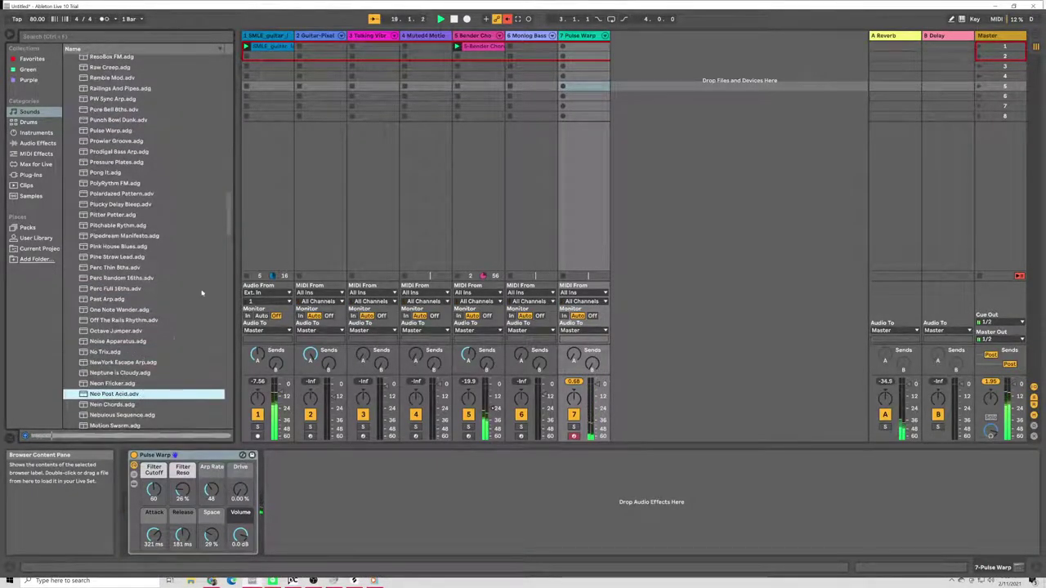
{"action": "key", "text": "Down"}
{"action": "key", "text": "Down"}
{"action": "key", "text": "Down"}
{"action": "key", "text": "Down"}
{"action": "key", "text": "Down"}
{"action": "key", "text": "Down"}
{"action": "key", "text": "Down"}
{"action": "key", "text": "Down"}
{"action": "key", "text": "Down"}
{"action": "key", "text": "Down"}
{"action": "key", "text": "Down"}
{"action": "key", "text": "Down"}
{"action": "key", "text": "Down"}
{"action": "key", "text": "Down"}
{"action": "key", "text": "Down"}
{"action": "key", "text": "Down"}
{"action": "key", "text": "Down"}
{"action": "key", "text": "Down"}
{"action": "key", "text": "Down"}
{"action": "key", "text": "Down"}
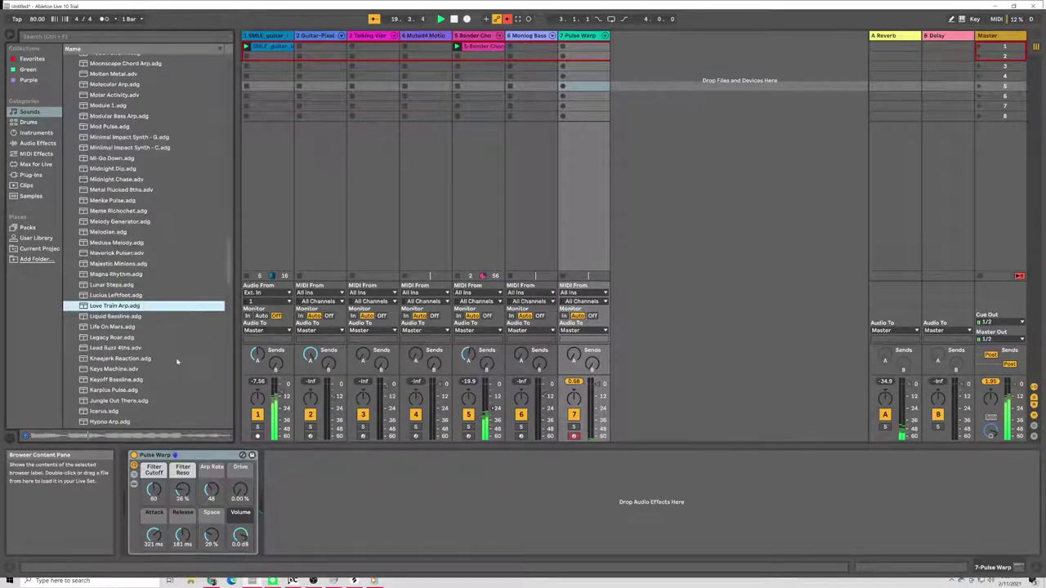
{"action": "left_click", "coordinate": [180, 369]}
{"action": "key", "text": "Down"}
{"action": "key", "text": "Down"}
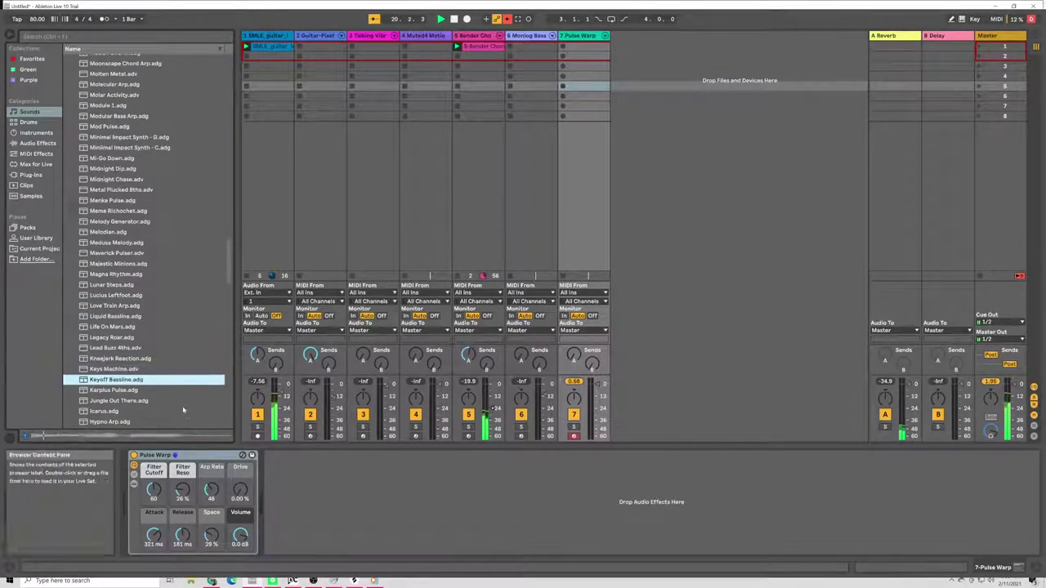
{"action": "key", "text": "Down"}
{"action": "key", "text": "Down"}
{"action": "key", "text": "Down"}
{"action": "key", "text": "Down"}
{"action": "key", "text": "Down"}
{"action": "key", "text": "Down"}
{"action": "key", "text": "Down"}
{"action": "key", "text": "Down"}
{"action": "key", "text": "Down"}
{"action": "key", "text": "Down"}
{"action": "key", "text": "Down"}
{"action": "key", "text": "Down"}
{"action": "key", "text": "Down"}
{"action": "key", "text": "Down"}
{"action": "key", "text": "Down"}
{"action": "key", "text": "Down"}
{"action": "key", "text": "Down"}
{"action": "key", "text": "Down"}
{"action": "key", "text": "Down"}
{"action": "key", "text": "Down"}
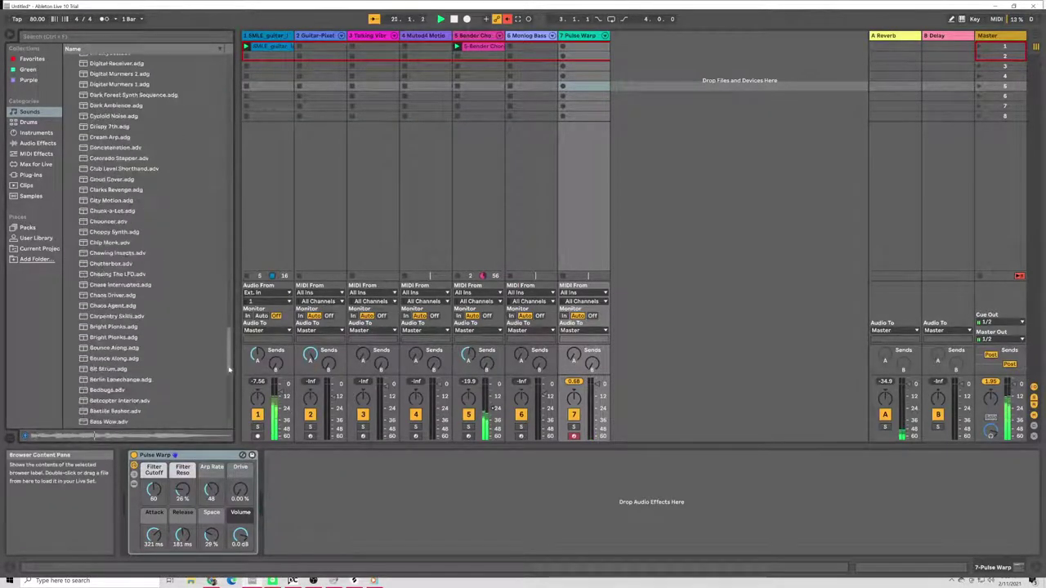
{"action": "key", "text": "Down"}
{"action": "key", "text": "Down"}
{"action": "key", "text": "Down"}
{"action": "key", "text": "Down"}
{"action": "key", "text": "Down"}
{"action": "key", "text": "Down"}
{"action": "key", "text": "Down"}
{"action": "key", "text": "Down"}
{"action": "key", "text": "Down"}
{"action": "key", "text": "Down"}
{"action": "key", "text": "Down"}
{"action": "key", "text": "Down"}
{"action": "key", "text": "Down"}
{"action": "key", "text": "Down"}
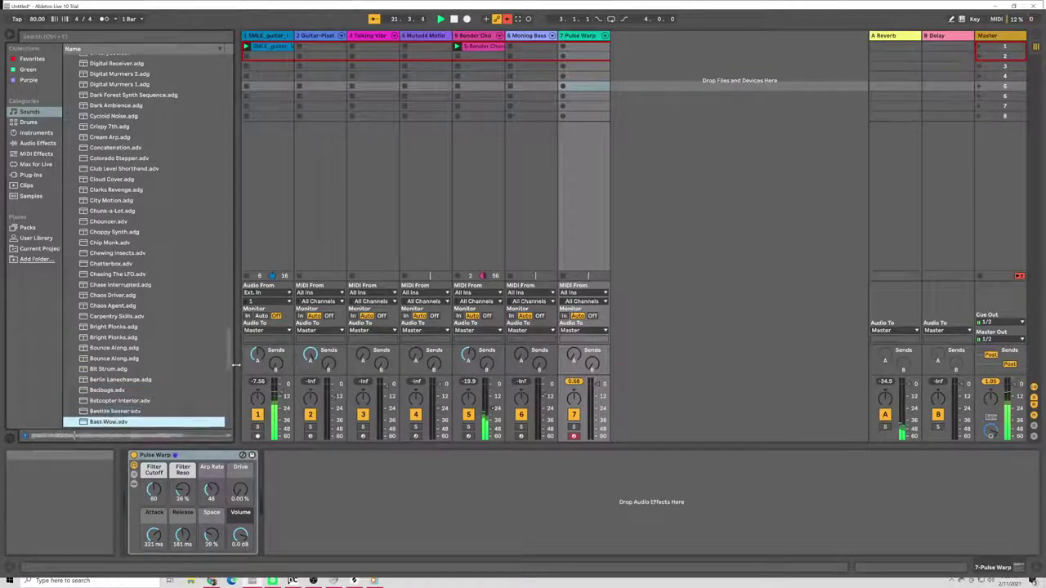
{"action": "key", "text": "Down"}
{"action": "key", "text": "Down"}
{"action": "key", "text": "Down"}
{"action": "key", "text": "Down"}
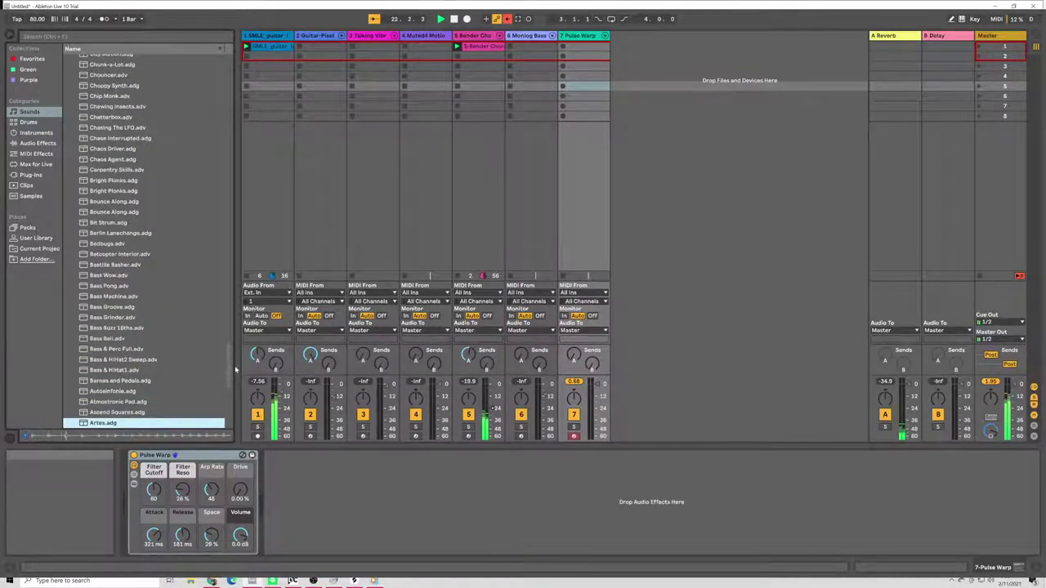
{"action": "key", "text": "Down"}
{"action": "key", "text": "Down"}
{"action": "key", "text": "Down"}
{"action": "key", "text": "Down"}
{"action": "key", "text": "Down"}
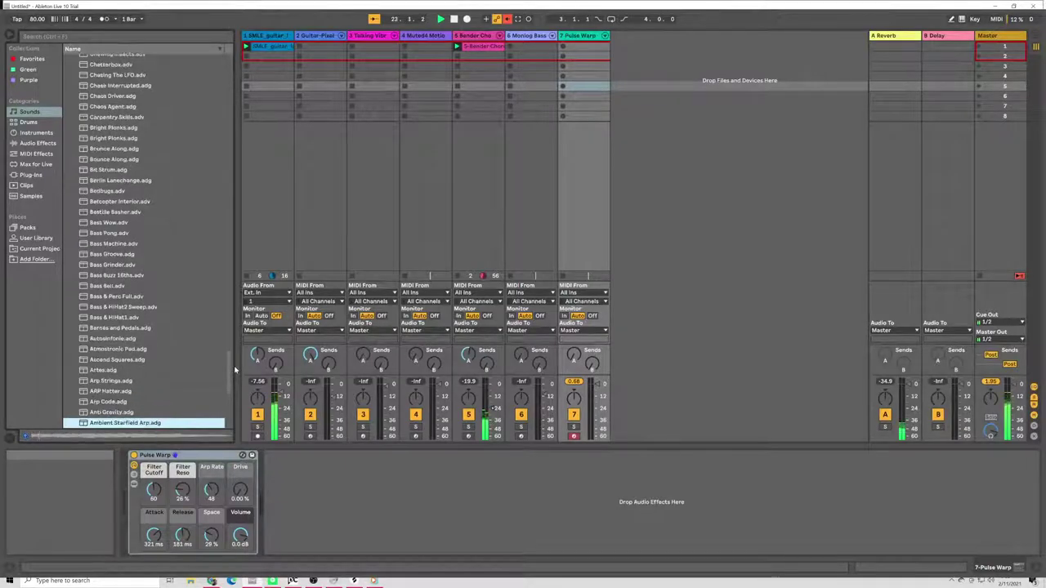
{"action": "key", "text": "Down"}
{"action": "key", "text": "Down"}
{"action": "key", "text": "Down"}
{"action": "key", "text": "Down"}
{"action": "key", "text": "Down"}
{"action": "key", "text": "Down"}
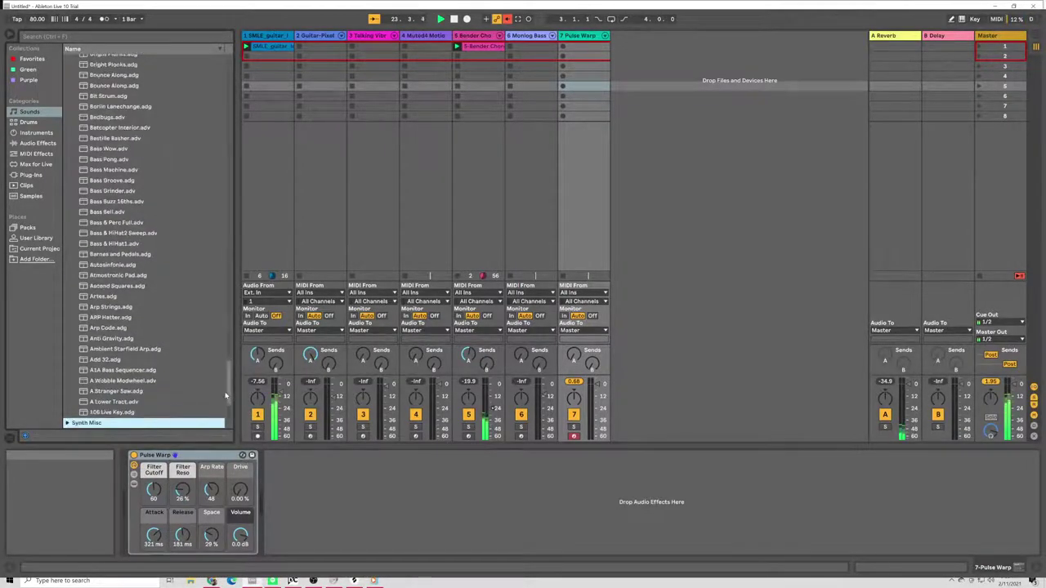
{"action": "key", "text": "Down"}
{"action": "key", "text": "Down"}
{"action": "key", "text": "Down"}
{"action": "key", "text": "Down"}
{"action": "key", "text": "Down"}
{"action": "key", "text": "Down"}
{"action": "key", "text": "Down"}
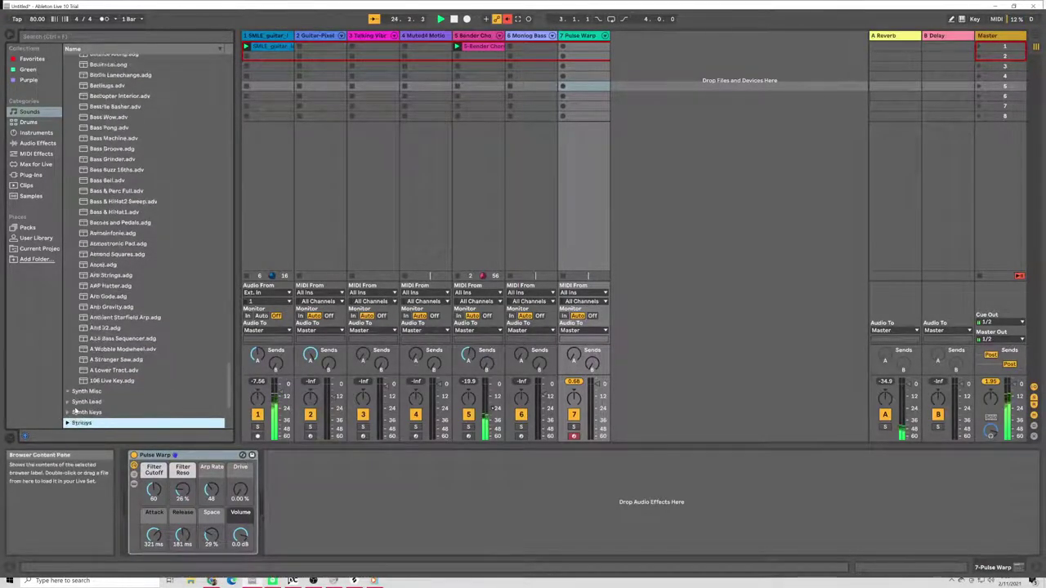
{"action": "key", "text": "Down"}
{"action": "key", "text": "Down"}
{"action": "key", "text": "Down"}
{"action": "key", "text": "Down"}
{"action": "key", "text": "Down"}
{"action": "key", "text": "Down"}
{"action": "key", "text": "Down"}
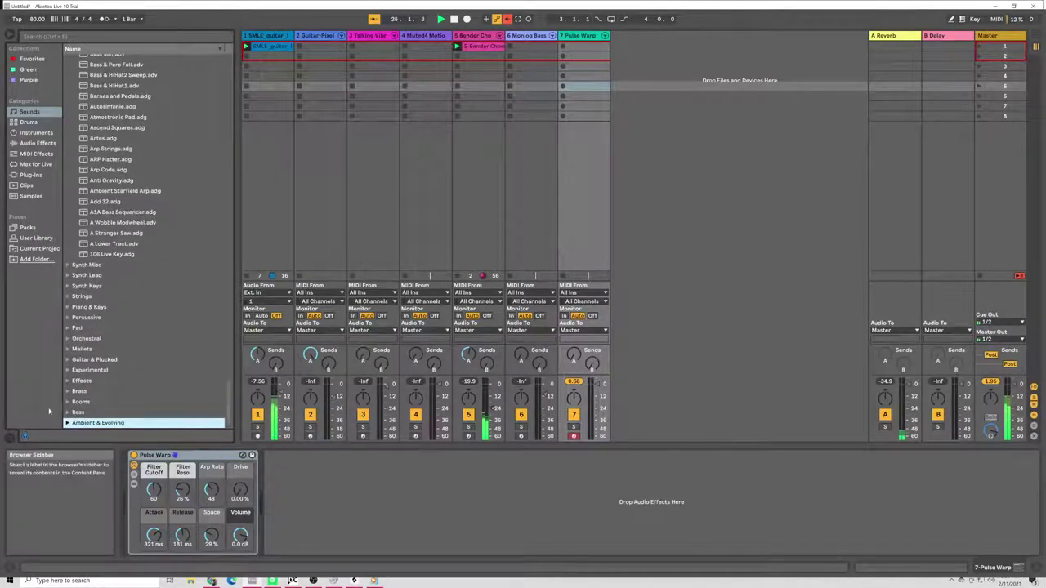
Step: Preview Synth Rhythmic presets from 106 Live Key back up through SH Notes and Walk The Walk to Waves & Shear
{"action": "scroll", "coordinate": [106, 376], "scroll_direction": "up", "scroll_amount": 1}
{"action": "scroll", "coordinate": [155, 383], "scroll_direction": "up", "scroll_amount": 2}
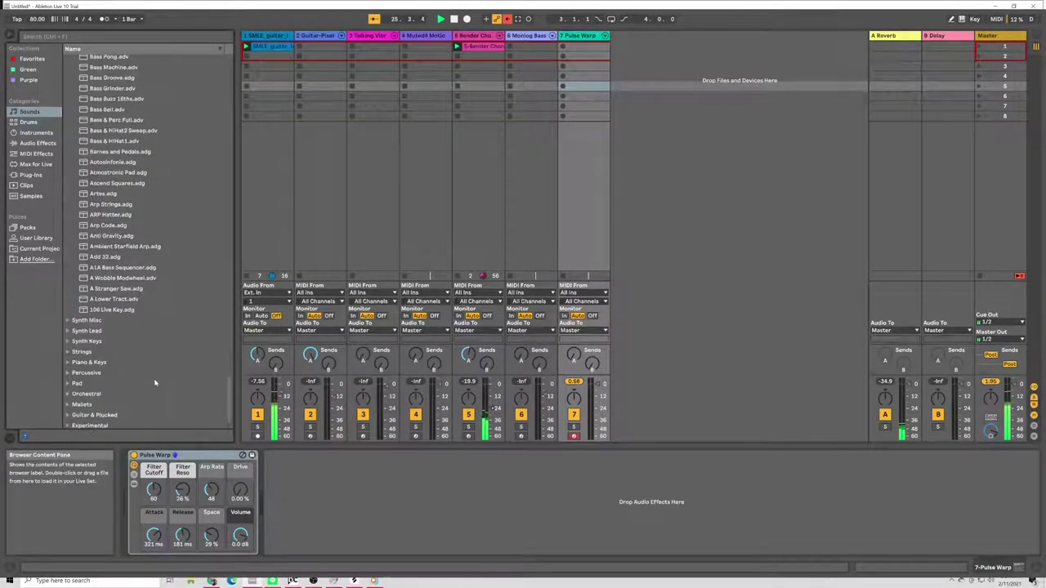
{"action": "left_click", "coordinate": [159, 310]}
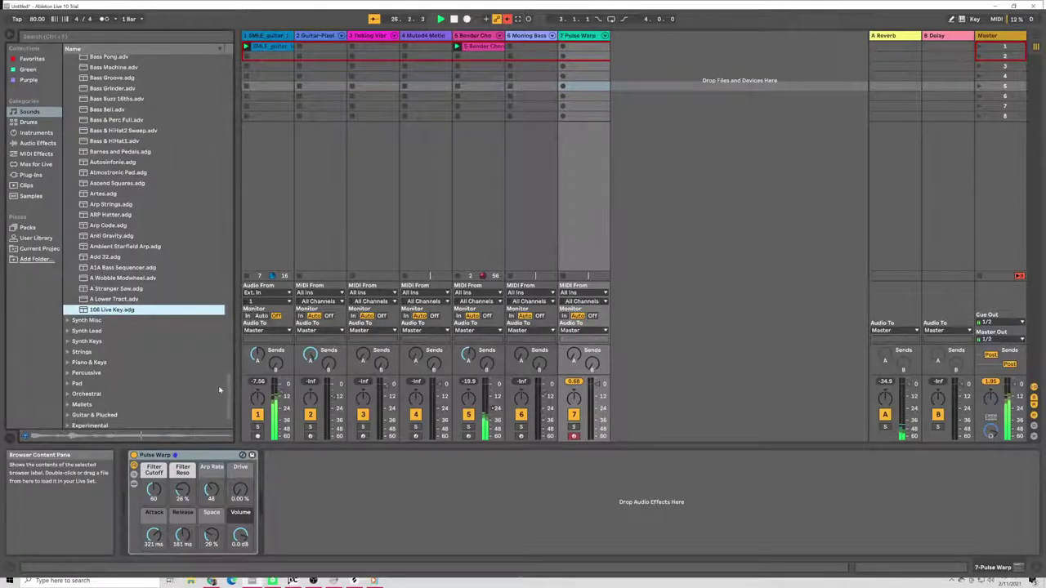
{"action": "scroll", "coordinate": [227, 392], "scroll_direction": "up", "scroll_amount": 2}
{"action": "left_click_drag", "start_coordinate": [227, 386], "coordinate": [227, 159]}
{"action": "left_click", "coordinate": [219, 226]}
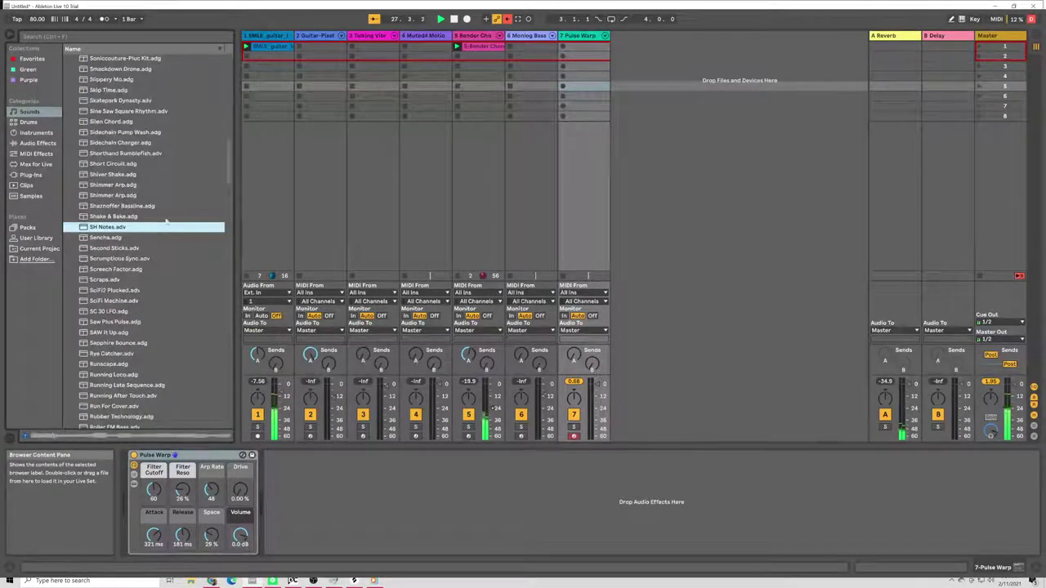
{"action": "scroll", "coordinate": [227, 159], "scroll_direction": "up", "scroll_amount": 7}
{"action": "left_click", "coordinate": [219, 151]}
{"action": "scroll", "coordinate": [226, 131], "scroll_direction": "up", "scroll_amount": 3}
{"action": "scroll", "coordinate": [226, 121], "scroll_direction": "up", "scroll_amount": 8}
{"action": "left_click", "coordinate": [219, 150]}
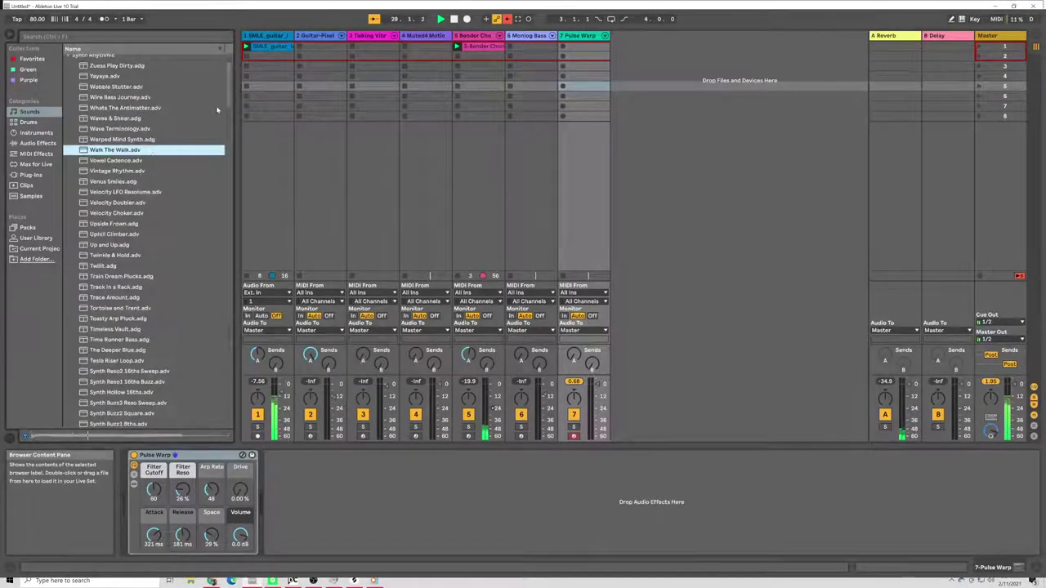
{"action": "scroll", "coordinate": [209, 106], "scroll_direction": "up", "scroll_amount": 1}
{"action": "key", "text": "Up"}
{"action": "key", "text": "Up"}
{"action": "key", "text": "Up"}
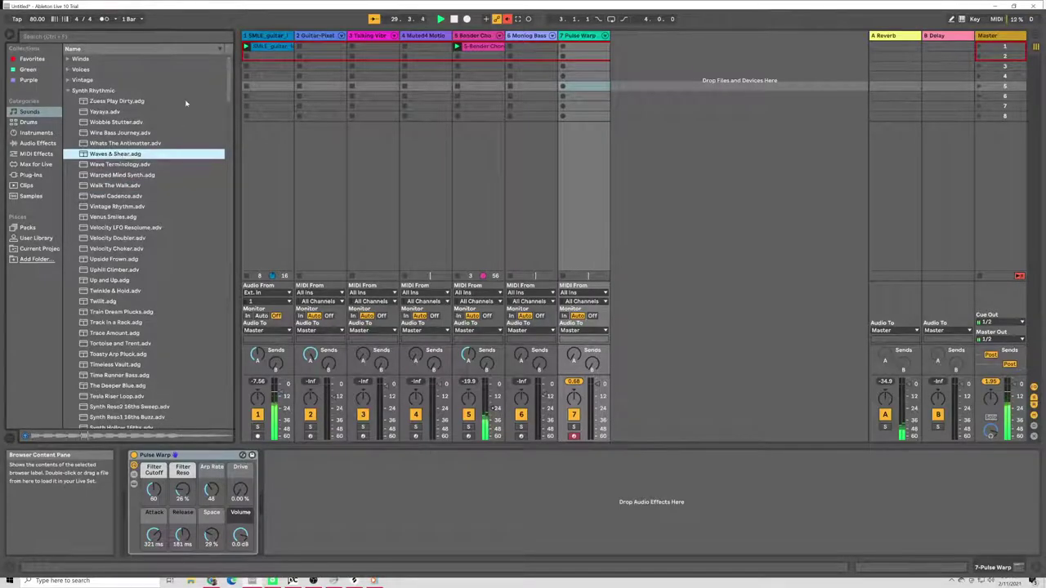
Step: Collapse the Synth Rhythmic category and preview Vintage presets such as Zap and Voices Elfman
{"action": "left_click", "coordinate": [67, 90]}
{"action": "left_click", "coordinate": [67, 79]}
{"action": "left_click", "coordinate": [81, 100]}
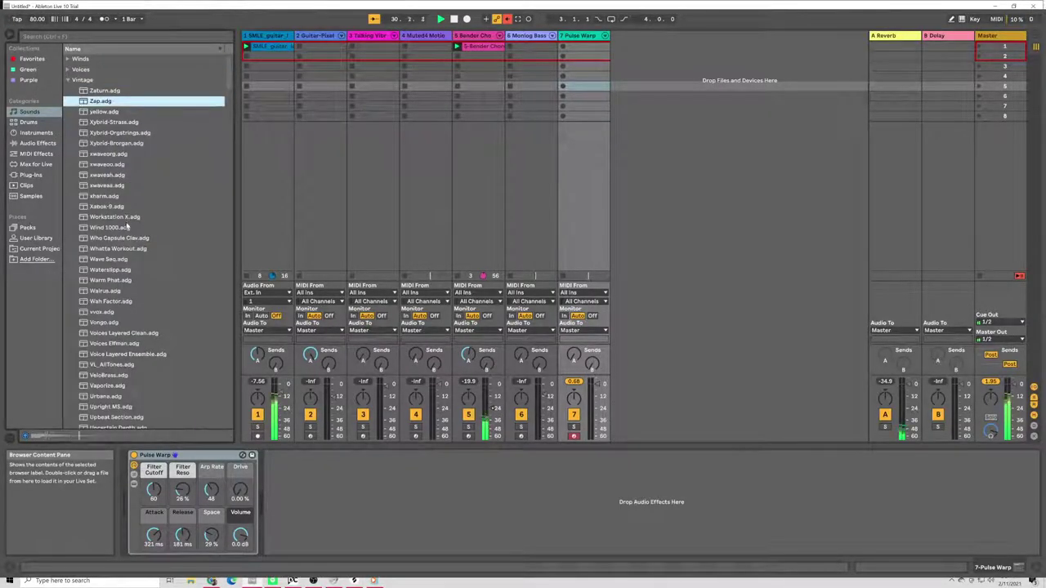
{"action": "left_click", "coordinate": [135, 344]}
Step: Expand the Winds category and preview its presets from the start of the list through Mello Flute Winds to Bassoon Solo Half Step Trills
{"action": "left_click", "coordinate": [67, 59]}
{"action": "key", "text": "Down"}
{"action": "left_click", "coordinate": [192, 133]}
{"action": "left_click", "coordinate": [192, 228]}
{"action": "left_click", "coordinate": [196, 343]}
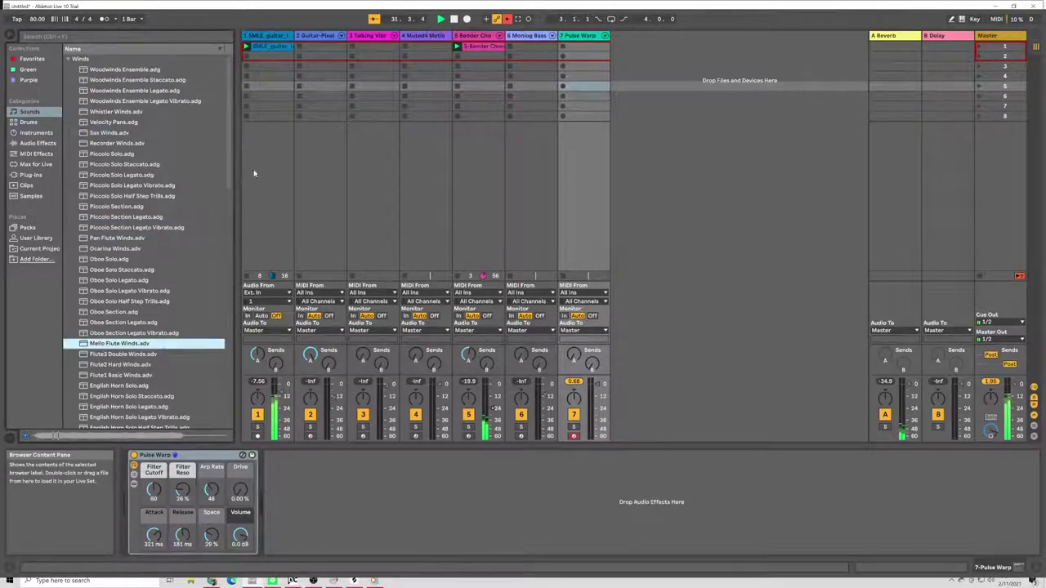
{"action": "scroll", "coordinate": [200, 366], "scroll_direction": "down", "scroll_amount": 8}
{"action": "left_click", "coordinate": [196, 396]}
{"action": "left_click", "coordinate": [196, 365]}
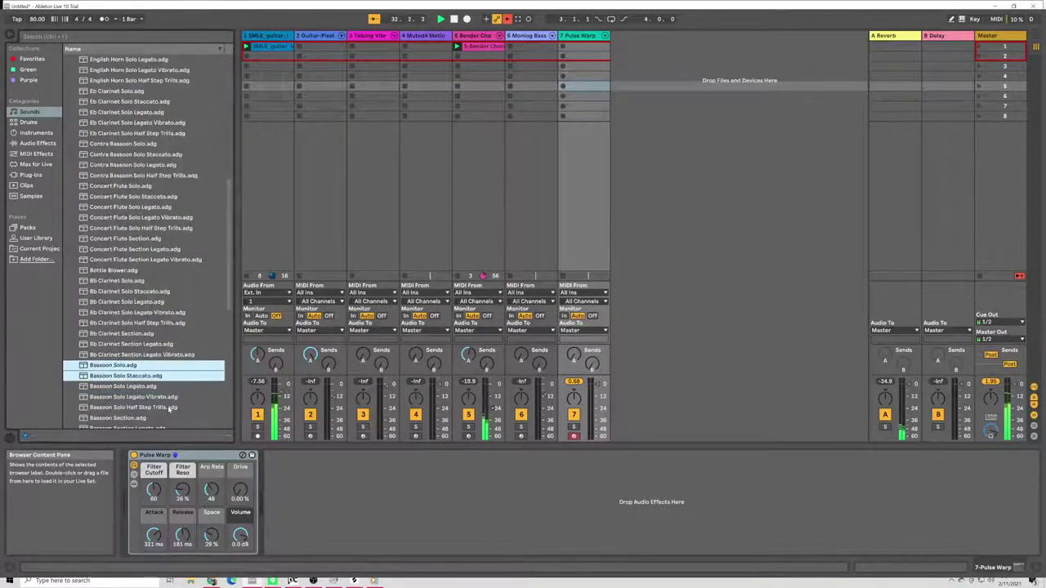
{"action": "left_click", "coordinate": [196, 407]}
{"action": "scroll", "coordinate": [154, 422], "scroll_direction": "down", "scroll_amount": 9}
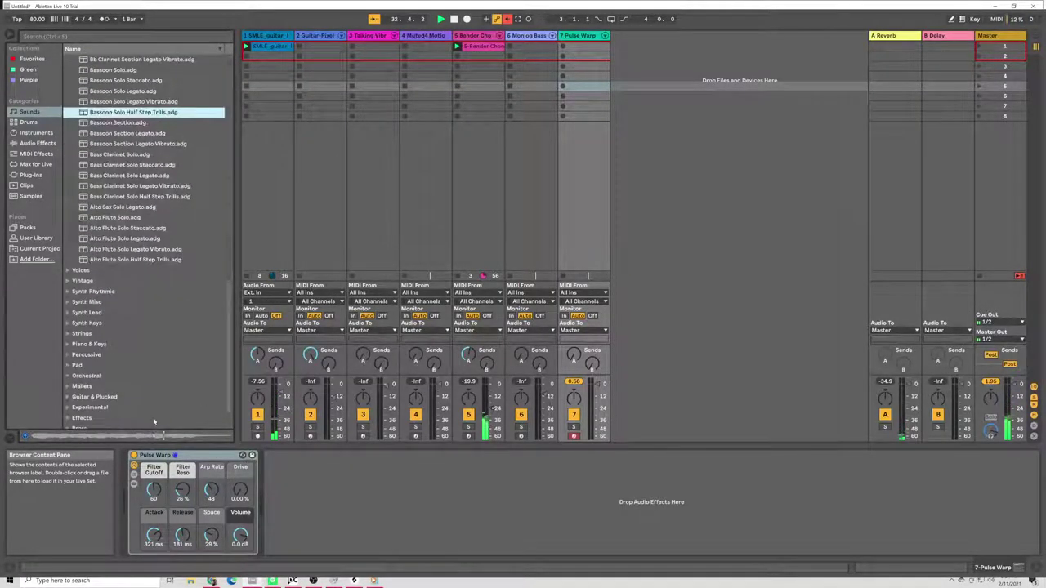
Step: Preview alto flute, bassoon and Bb clarinet presets in Winds, including Bb Clarinet Section and Bb Clarinet Section Legato Vibrato
{"action": "left_click", "coordinate": [94, 249]}
{"action": "scroll", "coordinate": [98, 262], "scroll_direction": "up", "scroll_amount": 5}
{"action": "left_click", "coordinate": [122, 172]}
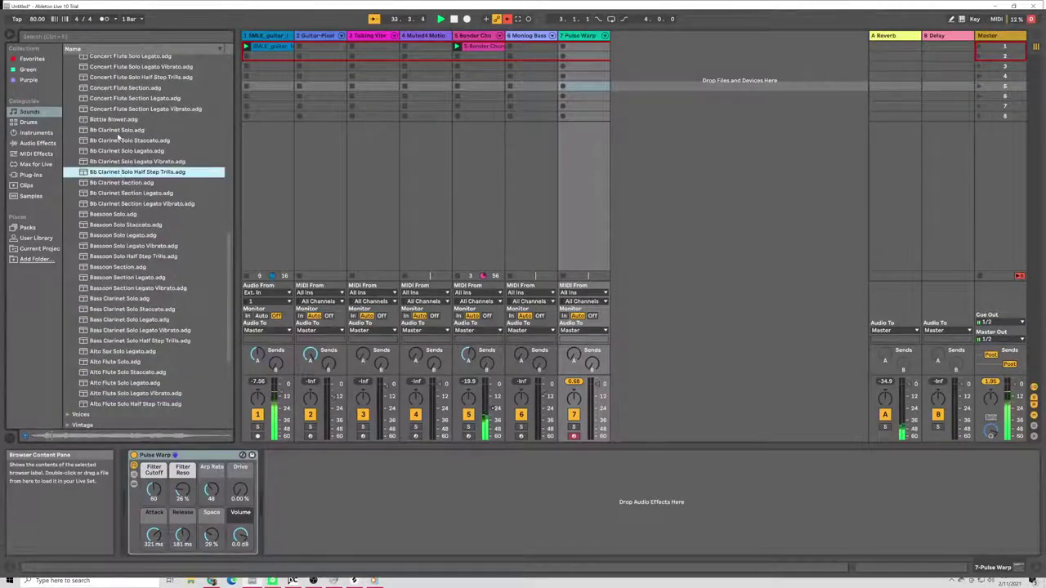
{"action": "left_click", "coordinate": [114, 120]}
{"action": "left_click", "coordinate": [163, 225]}
{"action": "left_click", "coordinate": [163, 183]}
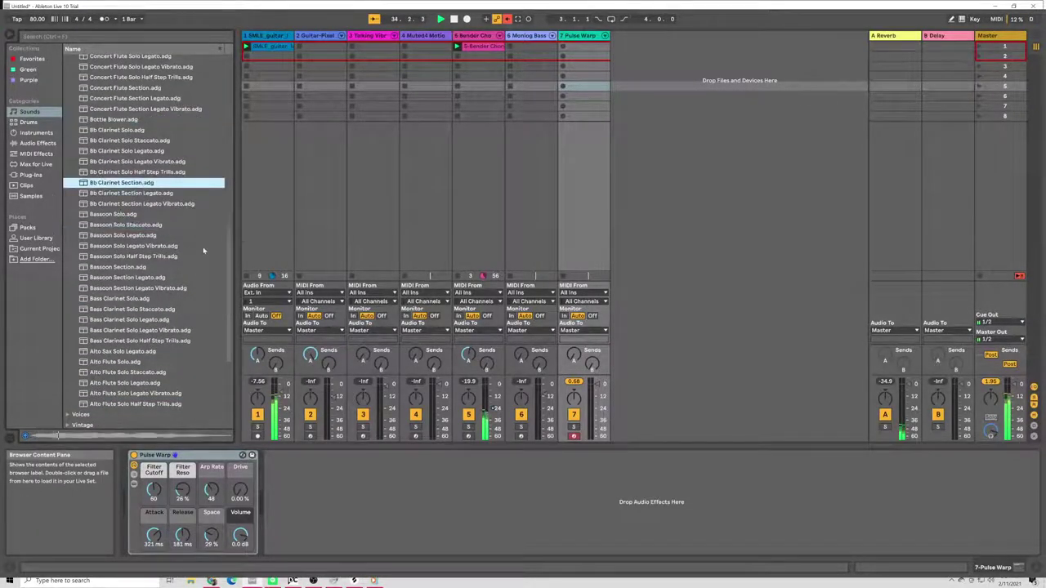
{"action": "left_click", "coordinate": [180, 203]}
Step: Preview the Winds presets in the upper half of the list, including Oboe Section Legato Vibrato and Piccolo Section Legato
{"action": "scroll", "coordinate": [196, 270], "scroll_direction": "up", "scroll_amount": 9}
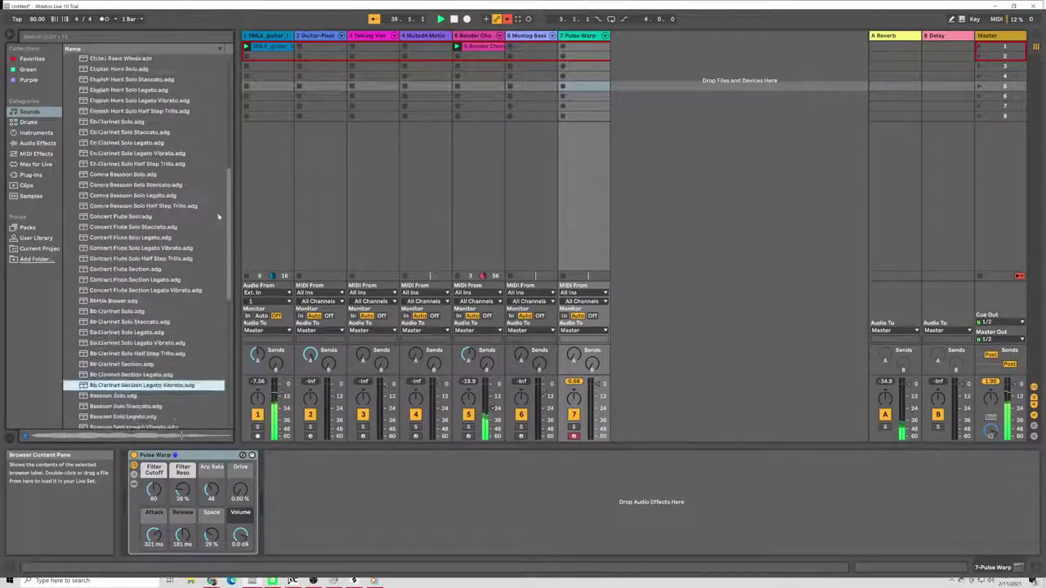
{"action": "left_click", "coordinate": [179, 193]}
{"action": "left_click", "coordinate": [184, 119]}
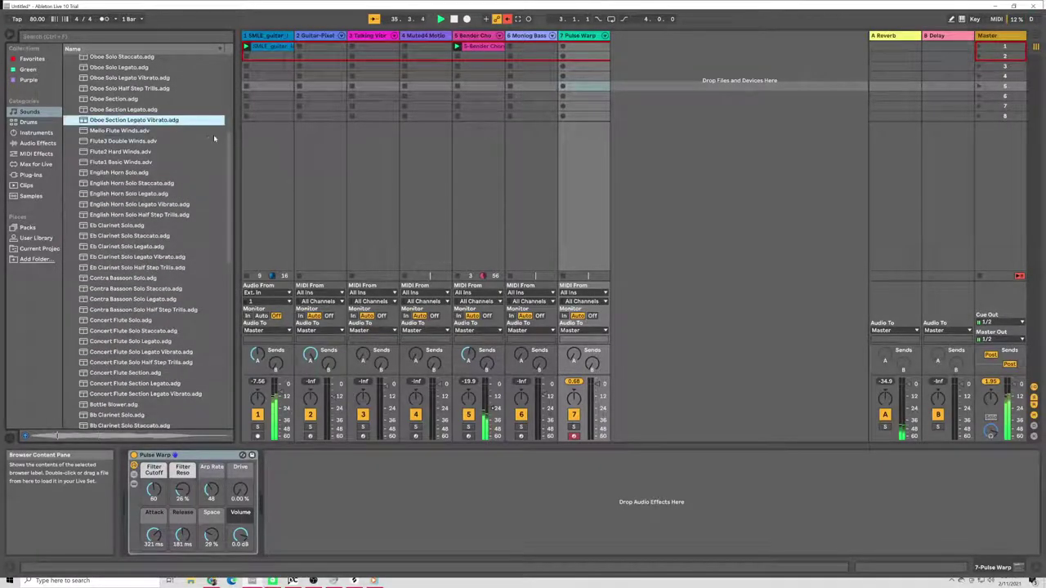
{"action": "scroll", "coordinate": [188, 123], "scroll_direction": "up", "scroll_amount": 4}
{"action": "left_click", "coordinate": [186, 108]}
{"action": "scroll", "coordinate": [213, 118], "scroll_direction": "up", "scroll_amount": 4}
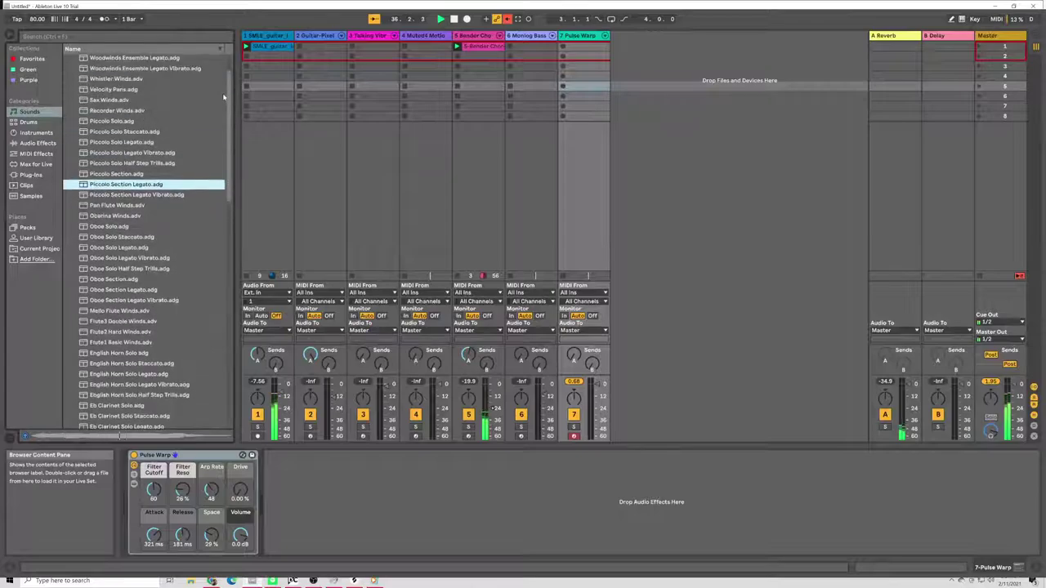
{"action": "left_click", "coordinate": [186, 101]}
Step: Switch to the Strings category and compare its presets, including Violin Solo, Violin Solo Staccato, Strings6 Ensemble and Violin Section
{"action": "left_click_drag", "start_coordinate": [229, 108], "coordinate": [229, 343]}
{"action": "left_click", "coordinate": [75, 298]}
{"action": "left_click", "coordinate": [114, 323]}
{"action": "left_click", "coordinate": [122, 175]}
{"action": "left_click", "coordinate": [139, 143]}
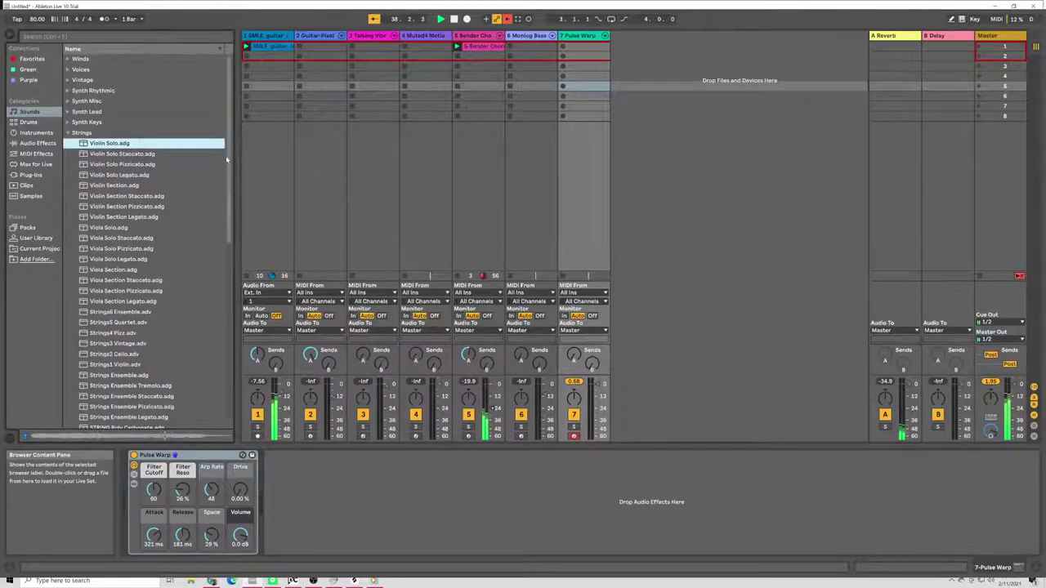
{"action": "left_click", "coordinate": [184, 154]}
{"action": "left_click", "coordinate": [192, 206]}
{"action": "left_click", "coordinate": [155, 312]}
{"action": "left_click", "coordinate": [163, 154]}
{"action": "left_click", "coordinate": [174, 175]}
{"action": "left_click", "coordinate": [172, 188]}
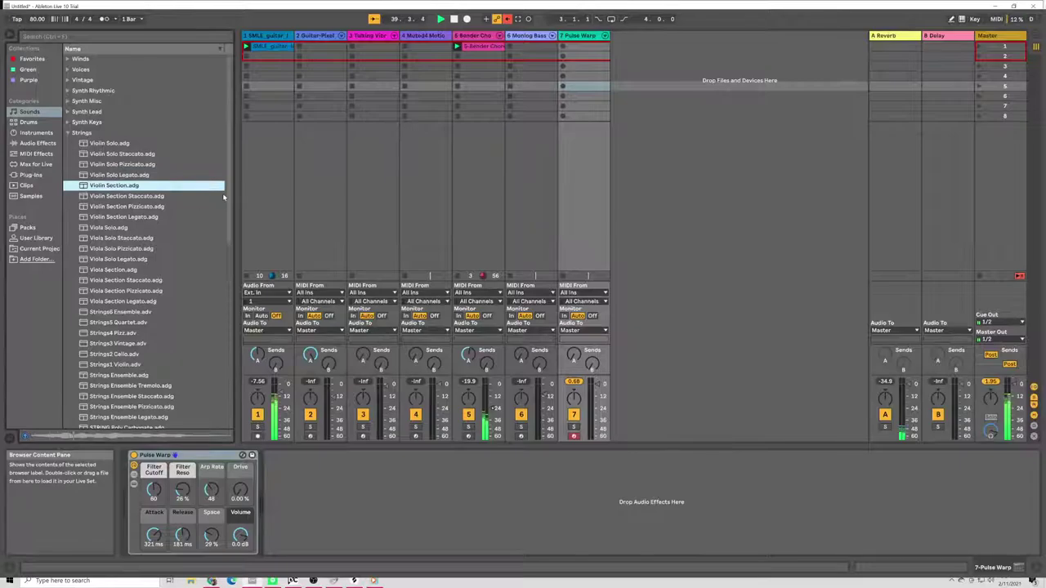
Step: Record a clip with the Violin Section preset on track 7, play it back and move it to the first scene
{"action": "scroll", "coordinate": [204, 229], "scroll_direction": "down", "scroll_amount": 2}
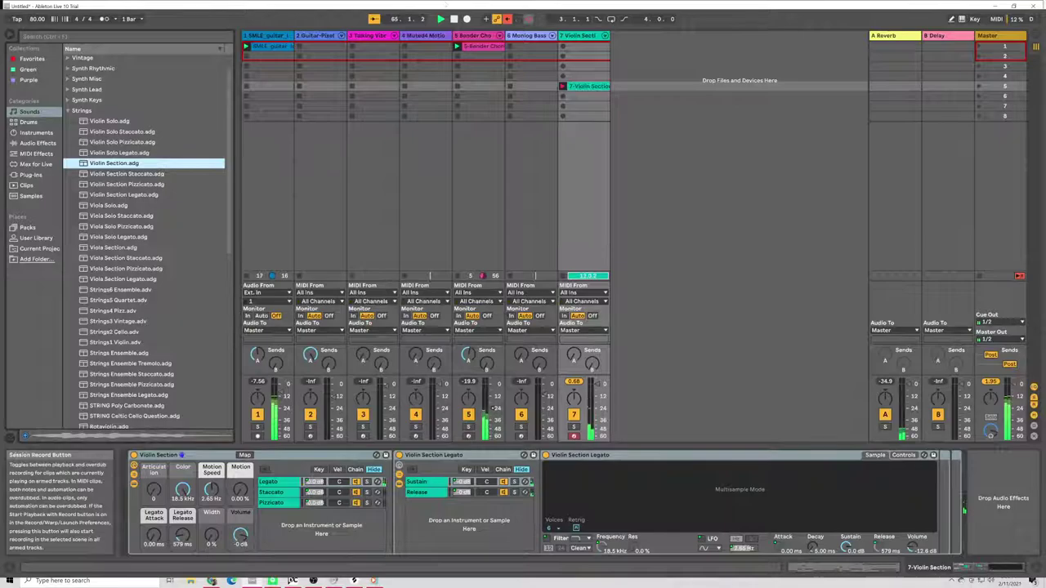
{"action": "double_click", "coordinate": [587, 87]}
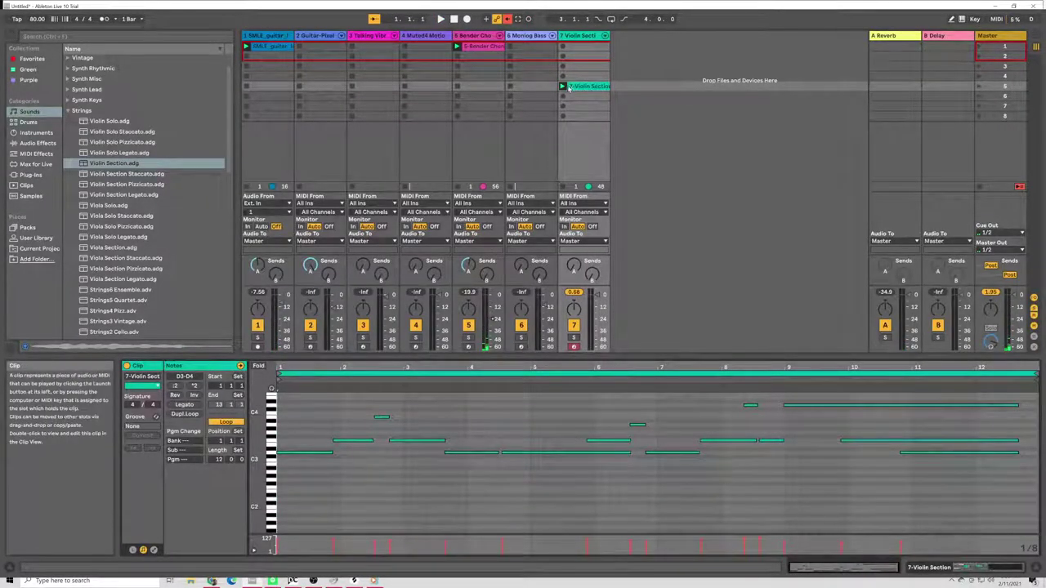
{"action": "left_click", "coordinate": [564, 86]}
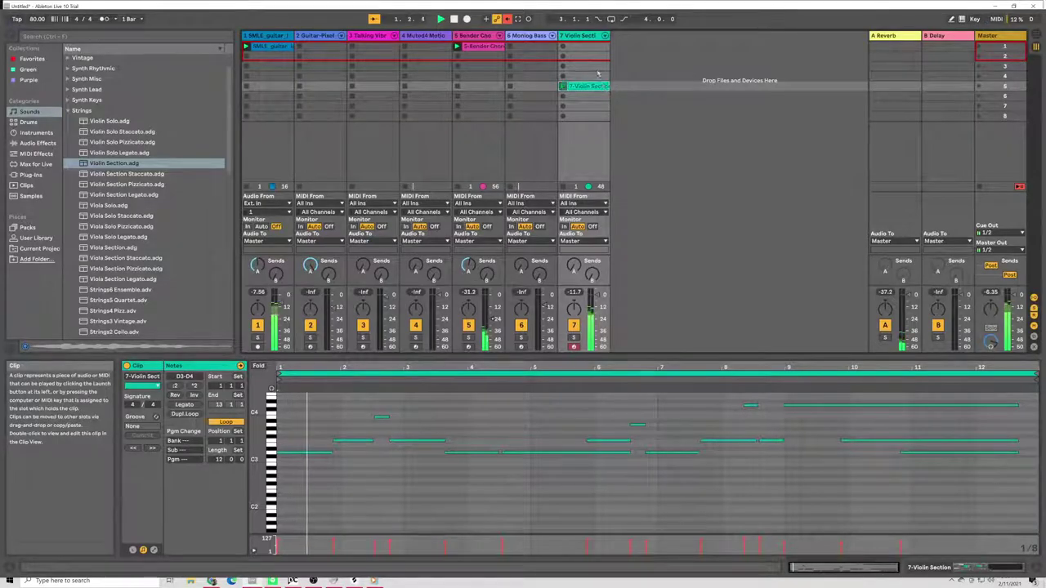
{"action": "left_click_drag", "start_coordinate": [592, 85], "coordinate": [591, 46]}
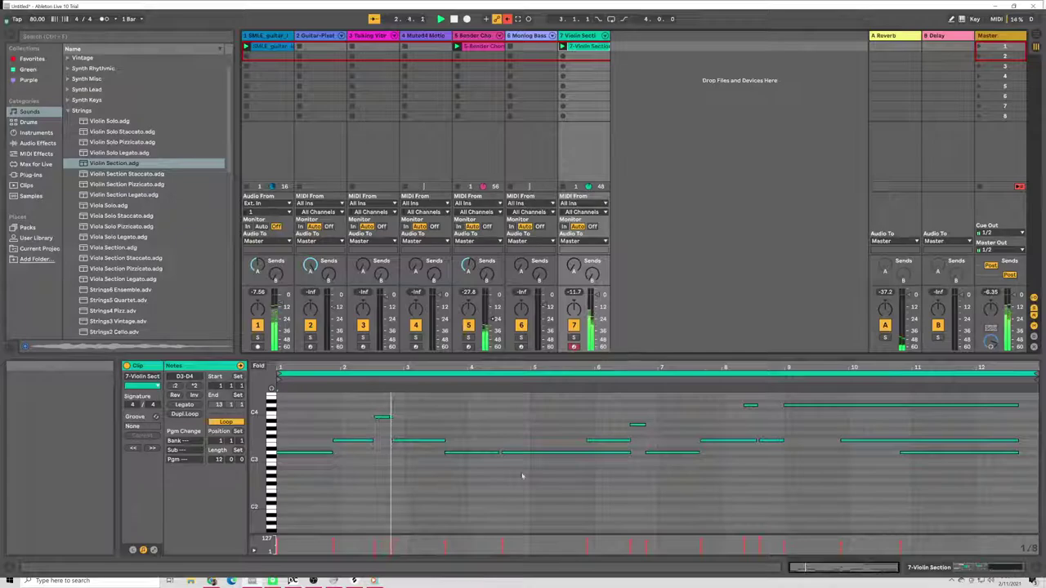
Step: Lower the B3 note in bar 2 to A3, and start the long D3 note at 5.1.1 and the next A3 at 6.3.1
{"action": "left_click", "coordinate": [380, 418]}
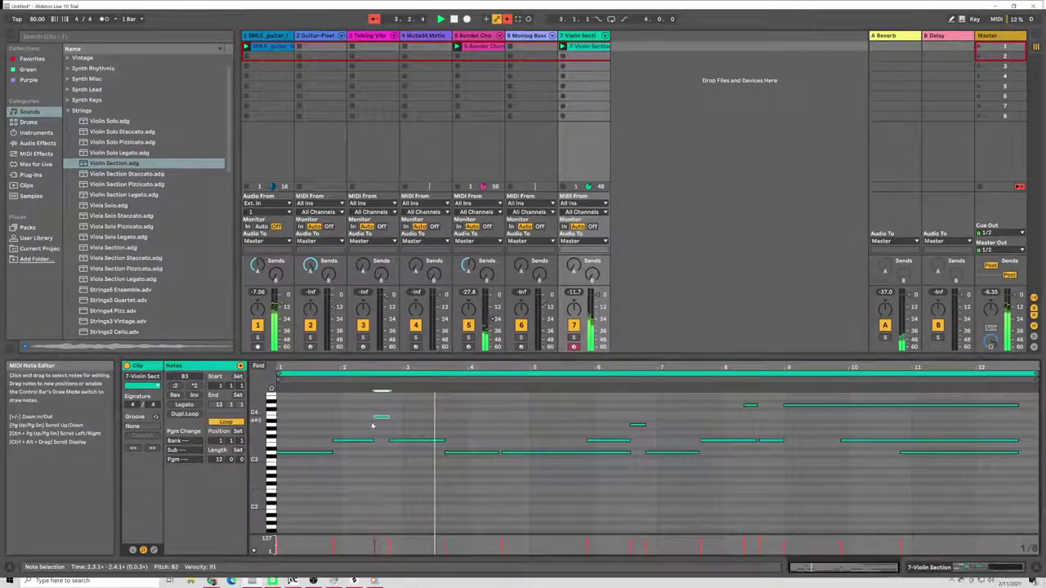
{"action": "left_click_drag", "start_coordinate": [380, 422], "coordinate": [382, 430]}
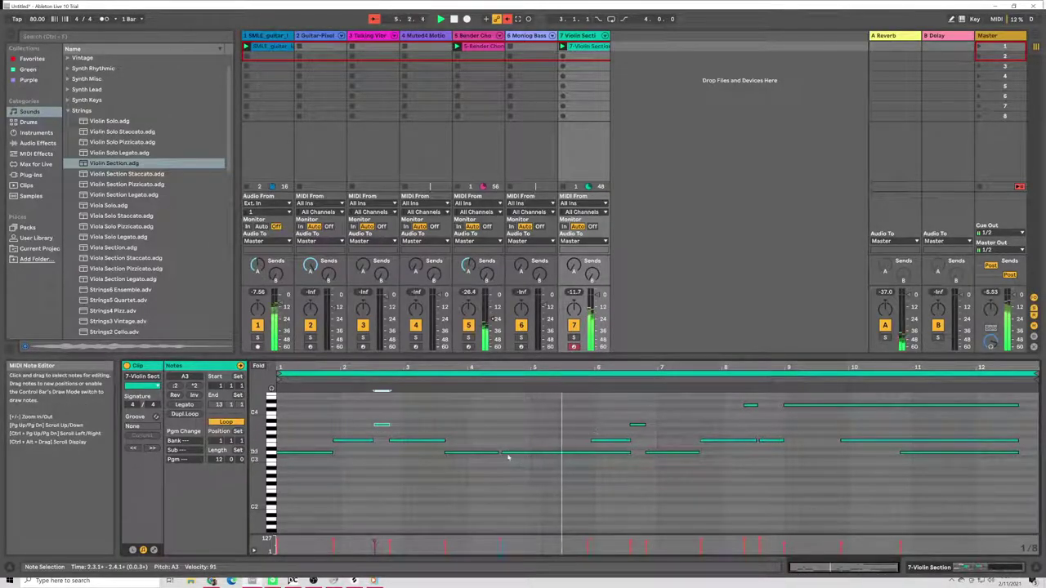
{"action": "left_click_drag", "start_coordinate": [503, 452], "coordinate": [532, 453]}
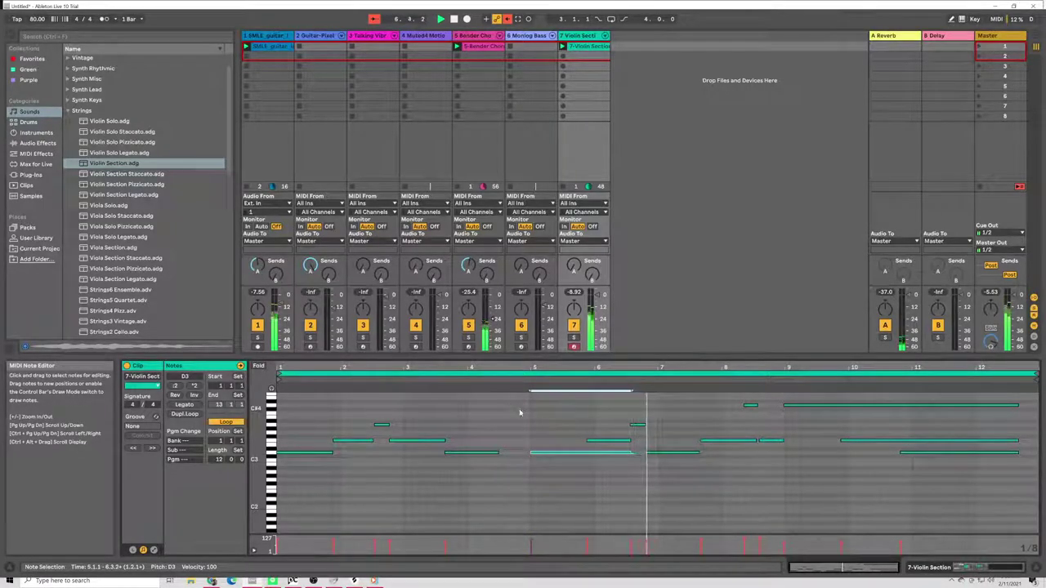
{"action": "left_click", "coordinate": [633, 425]}
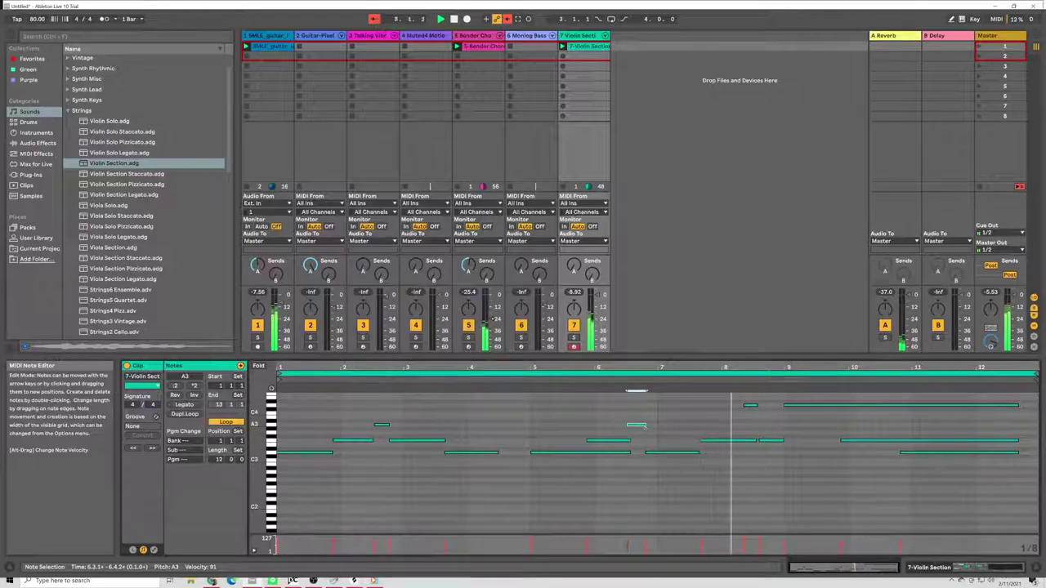
Step: Lower the short F3 note at 8.3.1 to D3 and move the start of the last D3 note to bar 11
{"action": "left_click", "coordinate": [763, 441]}
{"action": "left_click_drag", "start_coordinate": [766, 449], "coordinate": [780, 486]}
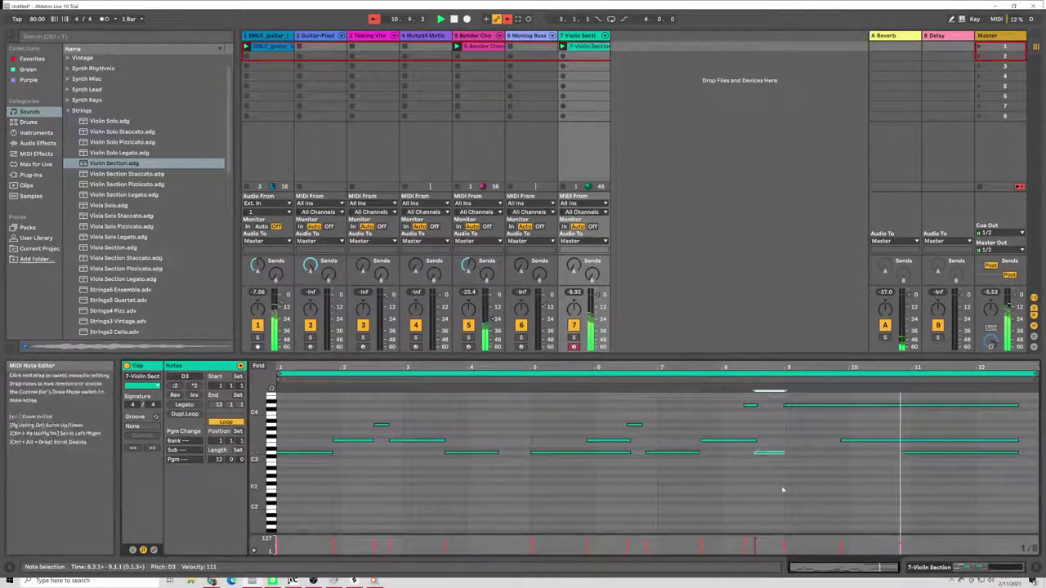
{"action": "left_click", "coordinate": [907, 452]}
{"action": "left_click_drag", "start_coordinate": [907, 452], "coordinate": [913, 452]}
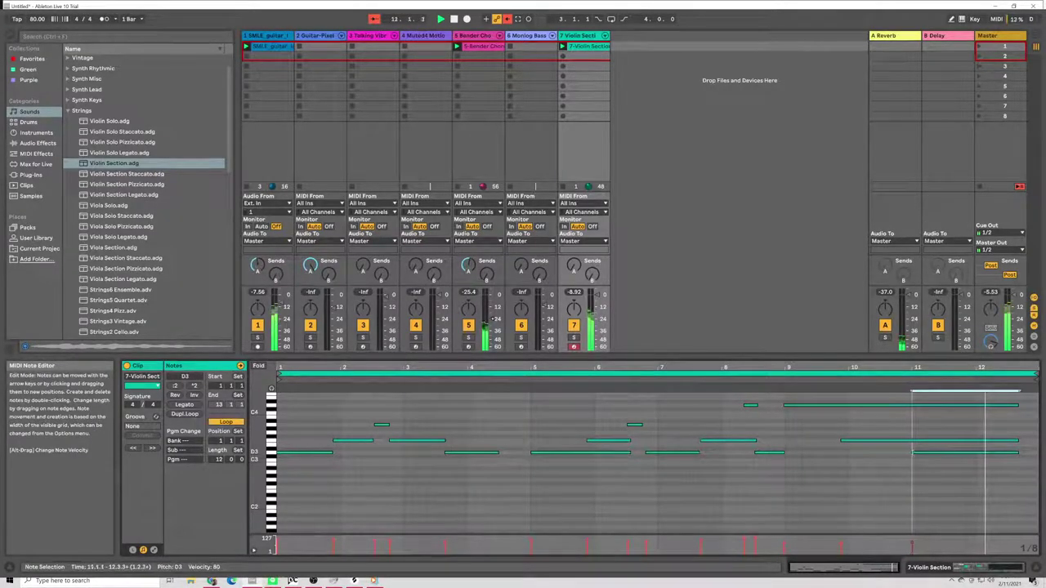
Step: Extend the held notes at the end of the violin clip to the loop end at bar 13
{"action": "mouse_move", "coordinate": [1019, 452]}
{"action": "left_mouse_down"}
{"action": "mouse_move", "coordinate": [1042, 452]}
{"action": "mouse_move", "coordinate": [1018, 442]}
{"action": "mouse_move", "coordinate": [1035, 446]}
{"action": "left_mouse_up"}
{"action": "scroll", "coordinate": [1015, 449], "scroll_direction": "up", "scroll_amount": 1}
{"action": "scroll", "coordinate": [1014, 449], "scroll_direction": "down", "scroll_amount": 1}
{"action": "left_click_drag", "start_coordinate": [1016, 405], "coordinate": [1034, 405]}
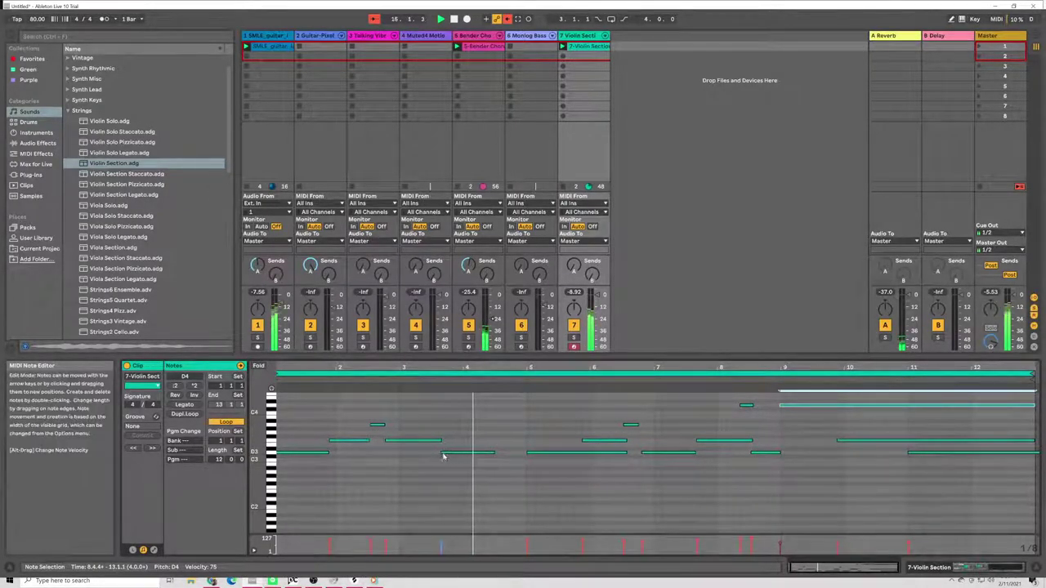
Step: Adjust the F3 note ending in bar 3 and the following D3 note so that they meet without overlapping
{"action": "key", "text": "ctrl+z"}
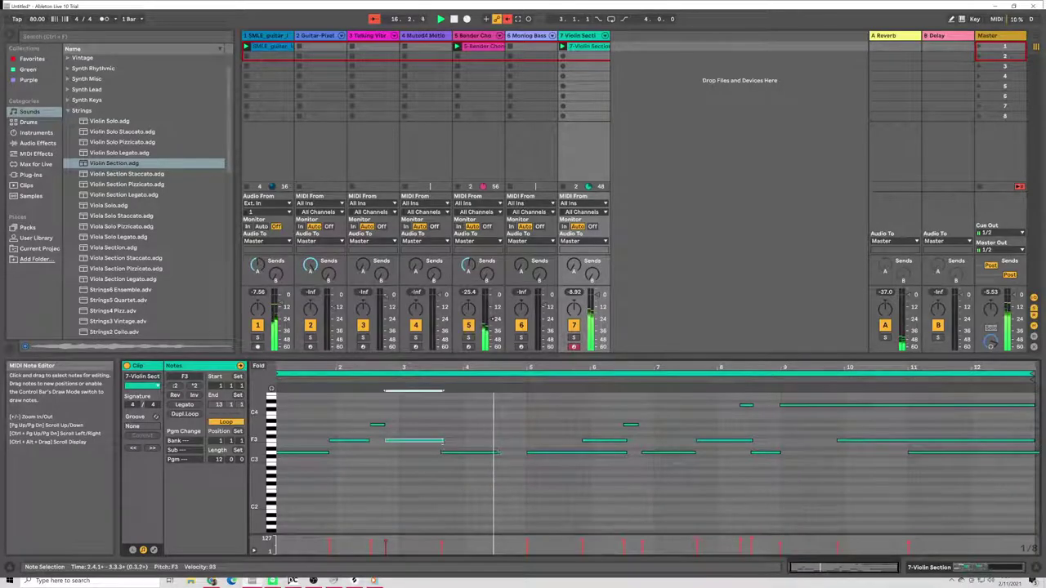
{"action": "left_click", "coordinate": [445, 454]}
{"action": "left_click", "coordinate": [444, 442]}
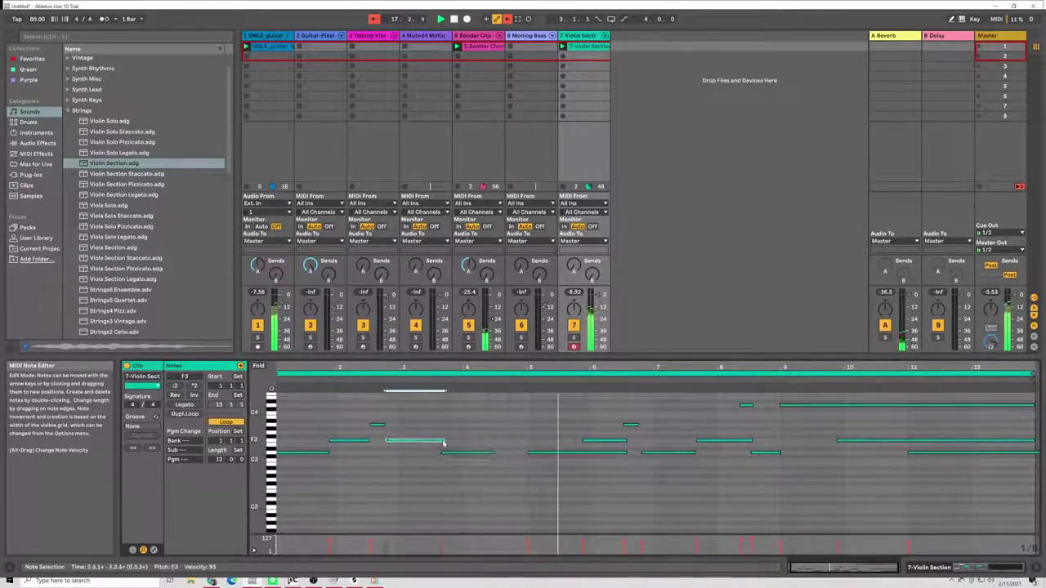
{"action": "left_click", "coordinate": [454, 452]}
Step: Start the D3 note leading into bar 7 slightly earlier and keep the F3 note that follows it in place
{"action": "key", "text": "ctrl+c"}
{"action": "left_click", "coordinate": [643, 454]}
{"action": "key", "text": "ctrl+v"}
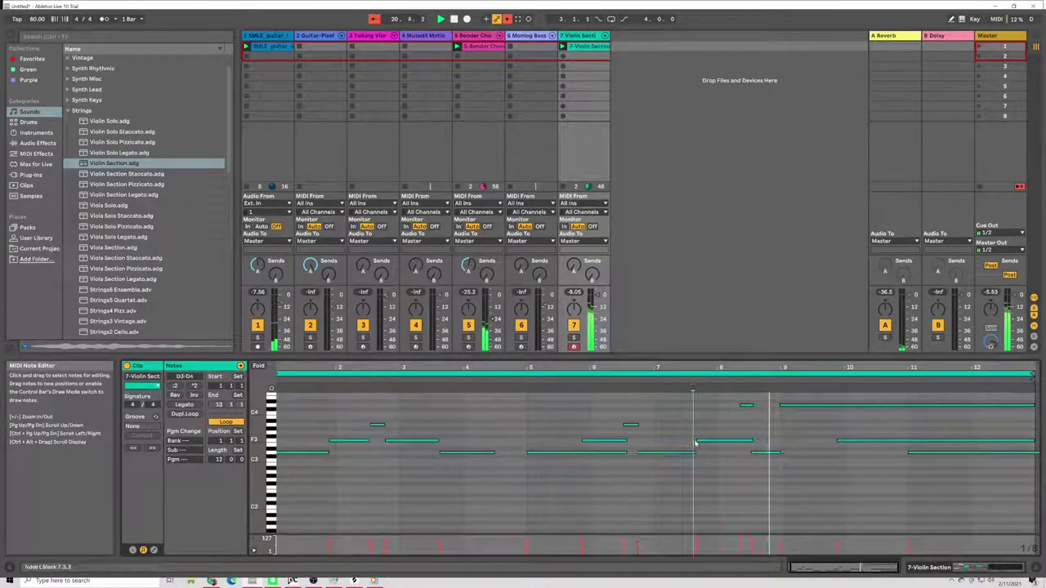
{"action": "left_click", "coordinate": [697, 441]}
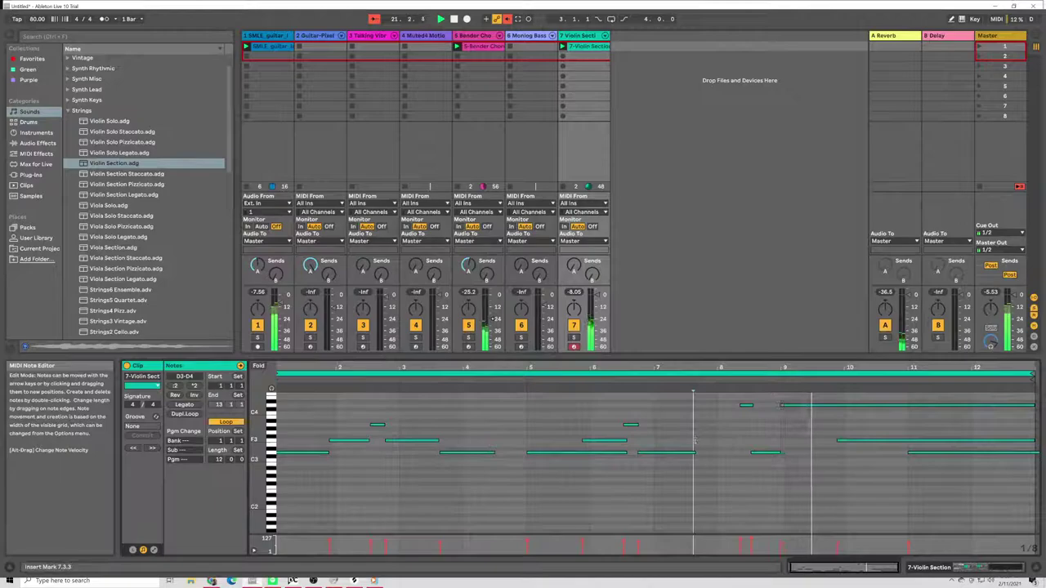
{"action": "key", "text": "ctrl+v"}
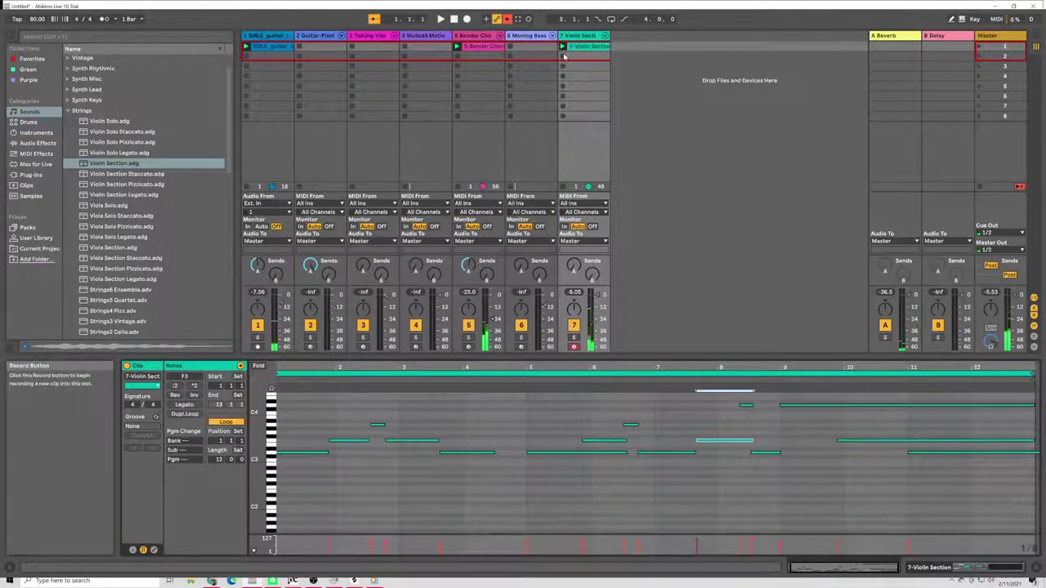
Step: Record a second violin clip into the second scene of the Violin Section track and stop playback
{"action": "left_click", "coordinate": [563, 56]}
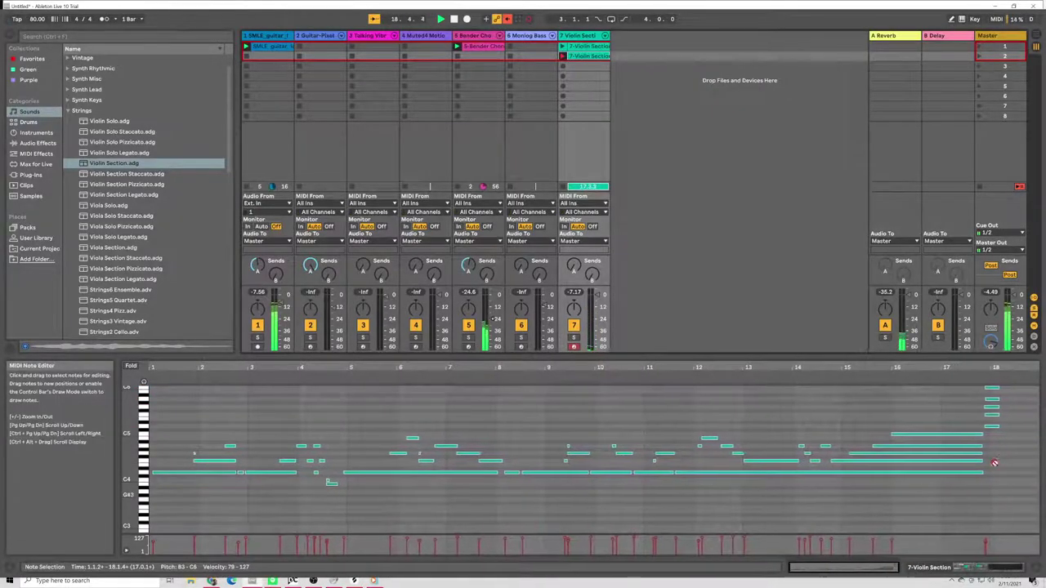
{"action": "left_click", "coordinate": [455, 18]}
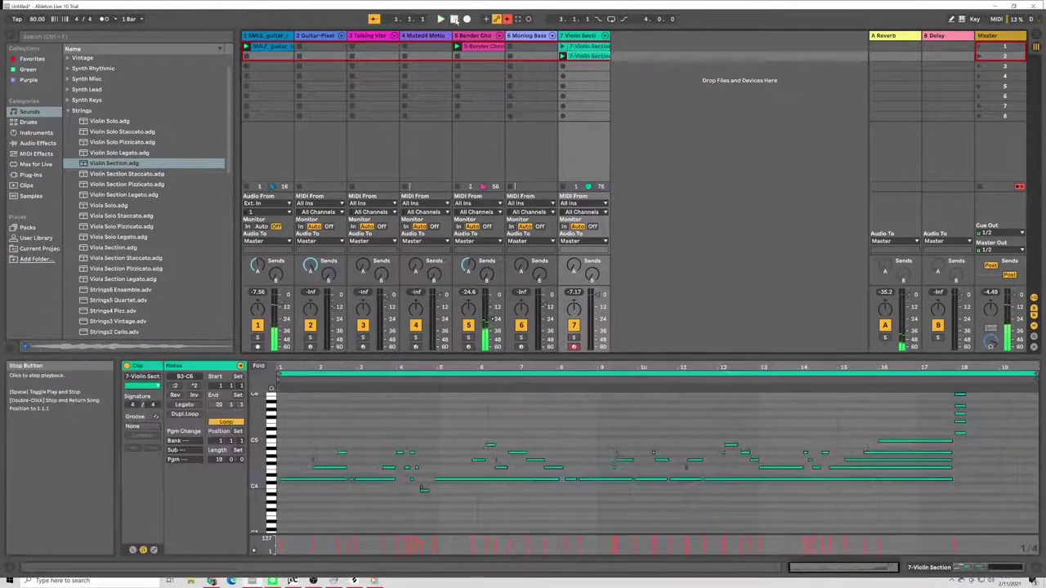
Step: Delete the stray cluster of high notes at the end of the second violin clip
{"action": "left_click_drag", "start_coordinate": [955, 458], "coordinate": [915, 484]}
{"action": "key", "text": "Delete"}
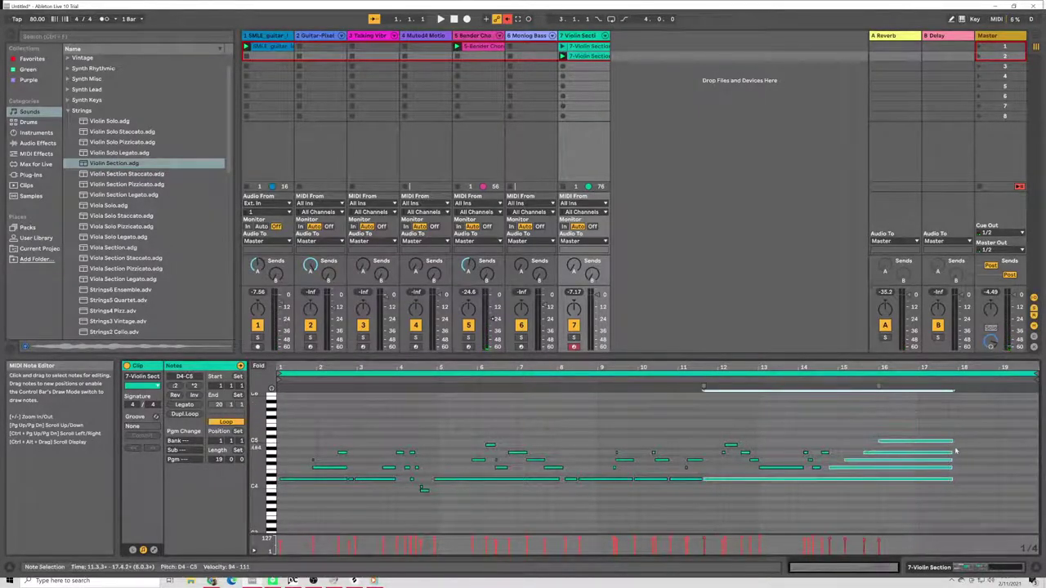
Step: Extend the final held notes of the second violin clip to bar 18, end its loop there, and play it
{"action": "left_click_drag", "start_coordinate": [953, 390], "coordinate": [960, 390]}
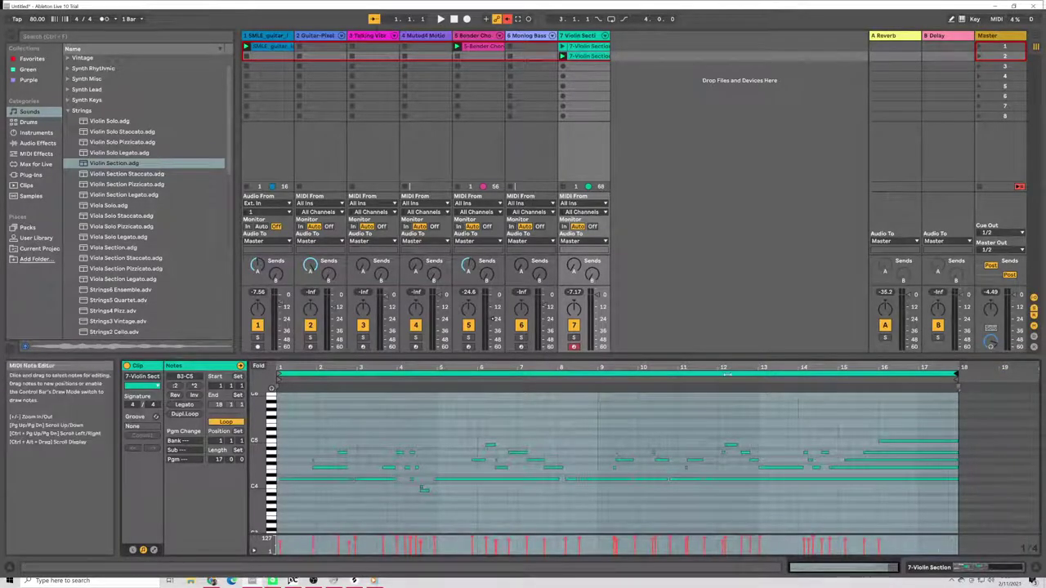
{"action": "key", "text": "space"}
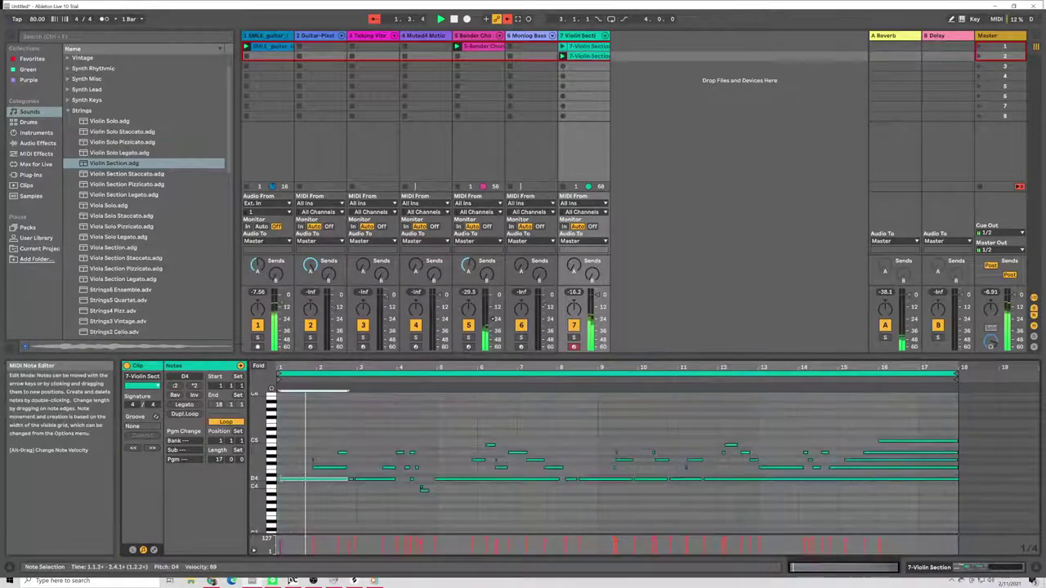
{"action": "key", "text": "Right"}
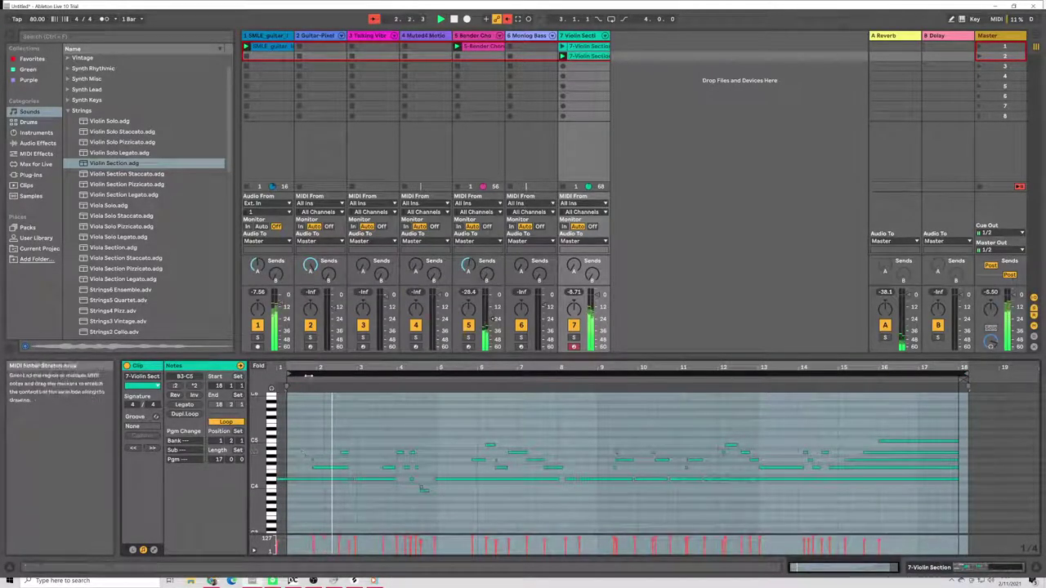
{"action": "key", "text": "Left"}
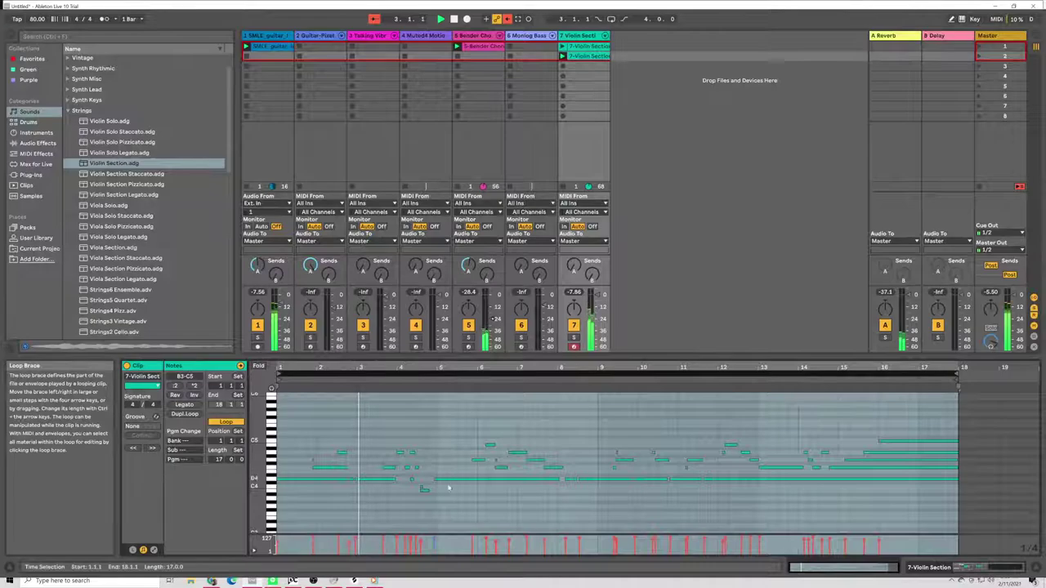
Step: Lengthen the short D4 note near the end of bar 2 so that it ends at 3.2.1
{"action": "left_click", "coordinate": [354, 479]}
{"action": "left_click", "coordinate": [351, 479]}
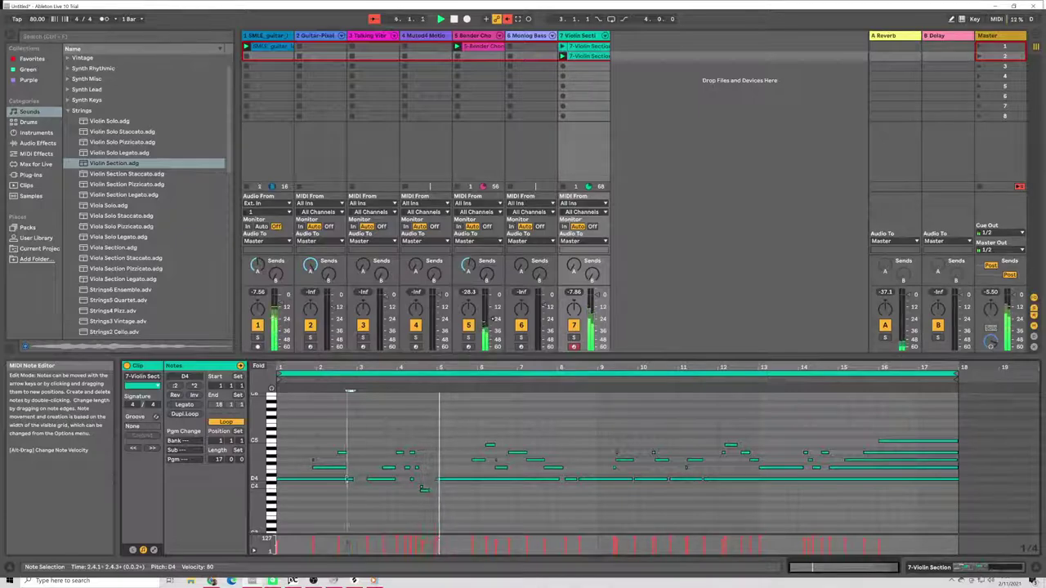
{"action": "left_click_drag", "start_coordinate": [351, 479], "coordinate": [368, 479]}
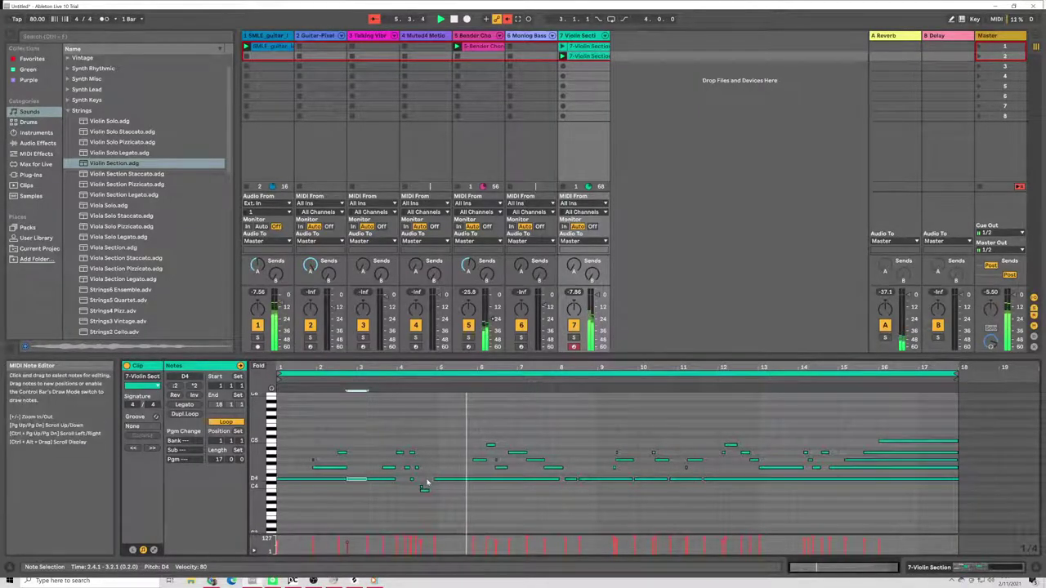
Step: Delete all notes before the long D4 note that leads into bar 5
{"action": "left_click_drag", "start_coordinate": [426, 501], "coordinate": [271, 413]}
{"action": "key", "text": "Delete"}
Step: Shift all remaining violin notes back to the start of the clip and end the loop at bar 14, making it 13 bars long
{"action": "left_click", "coordinate": [439, 400]}
{"action": "left_click_drag", "start_coordinate": [440, 399], "coordinate": [906, 553]}
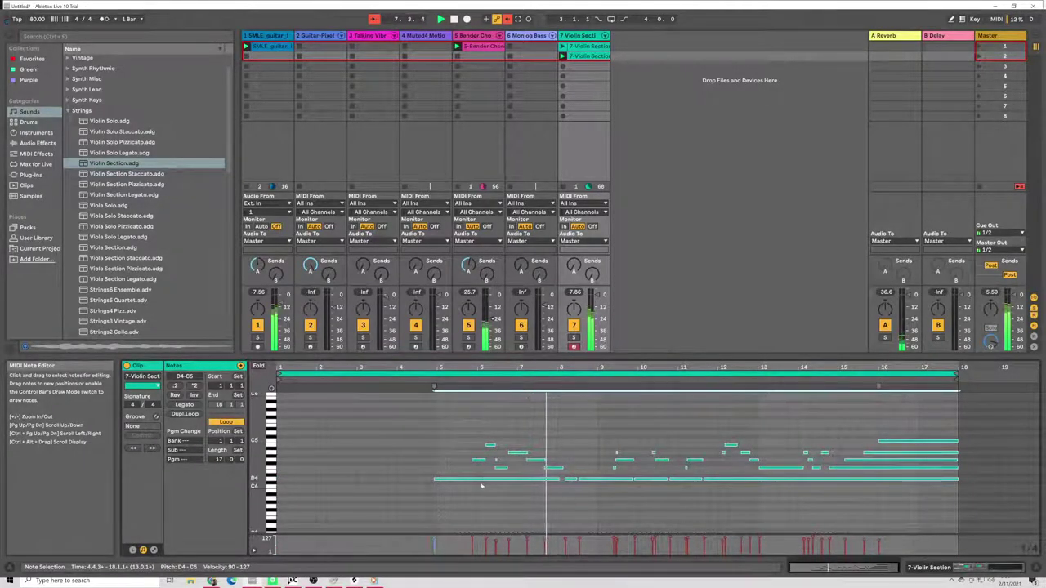
{"action": "left_click_drag", "start_coordinate": [449, 484], "coordinate": [366, 484]}
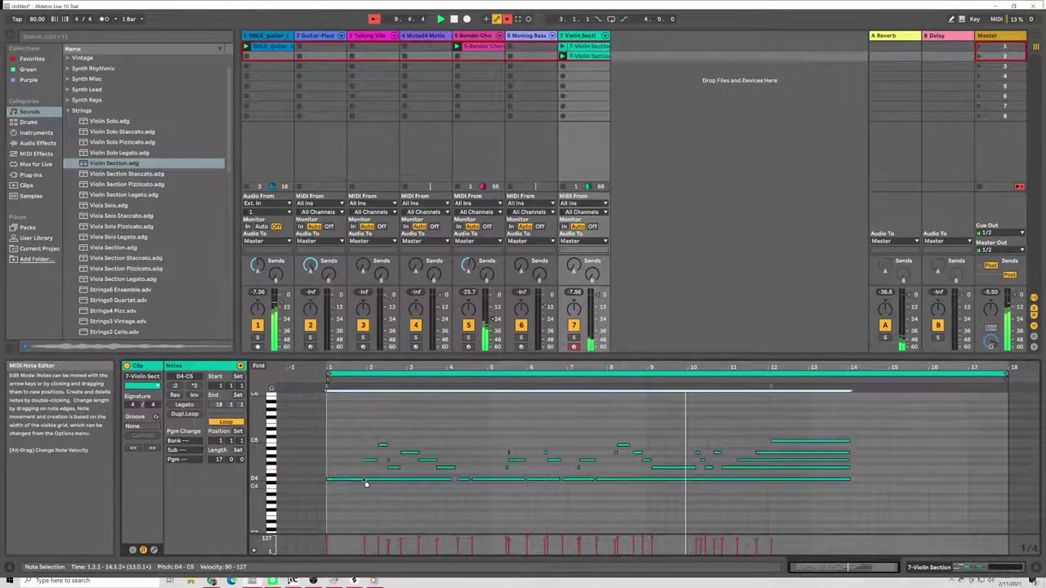
{"action": "left_click_drag", "start_coordinate": [1006, 374], "coordinate": [849, 374]}
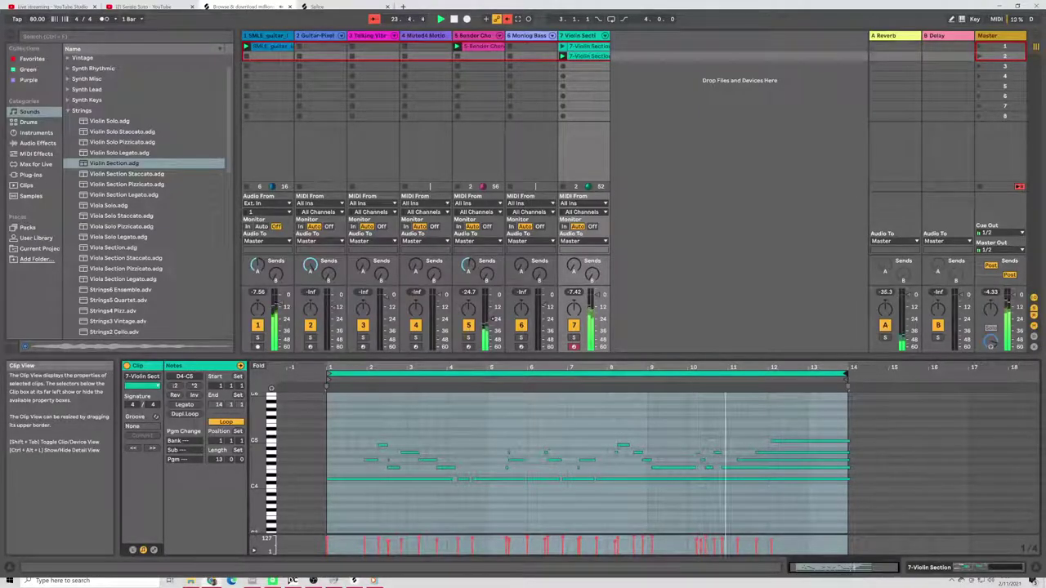
Step: Bring the ff ma 124 MIDI clip in from the other window onto a new MIDI track
{"action": "left_click", "coordinate": [339, 585]}
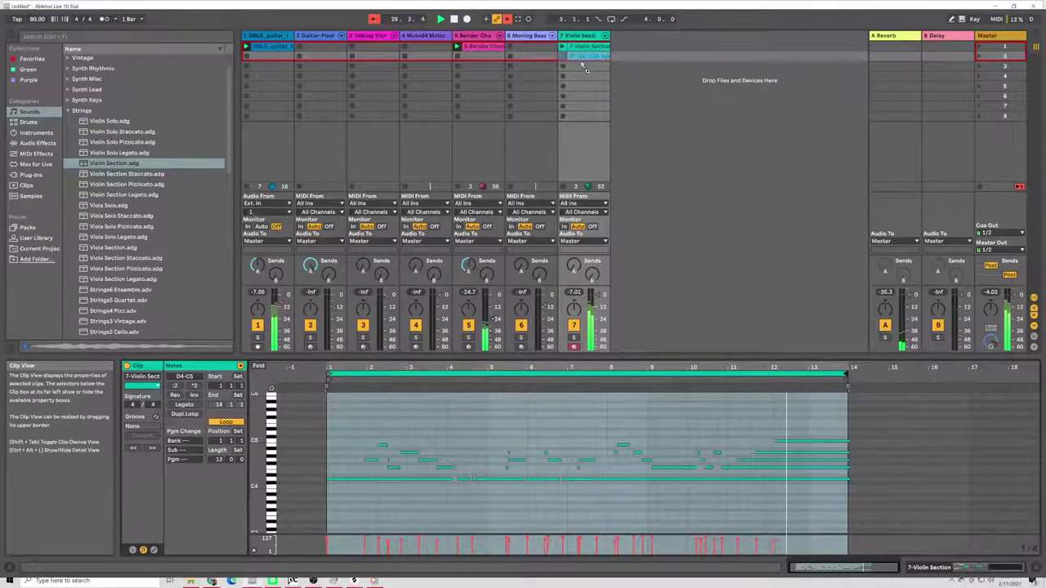
{"action": "left_click_drag", "start_coordinate": [593, 57], "coordinate": [640, 77]}
Step: Duplicate the Violin Section track and replace the copy's clips with the ff ma 124 clip in the first scene
{"action": "right_click", "coordinate": [638, 35]}
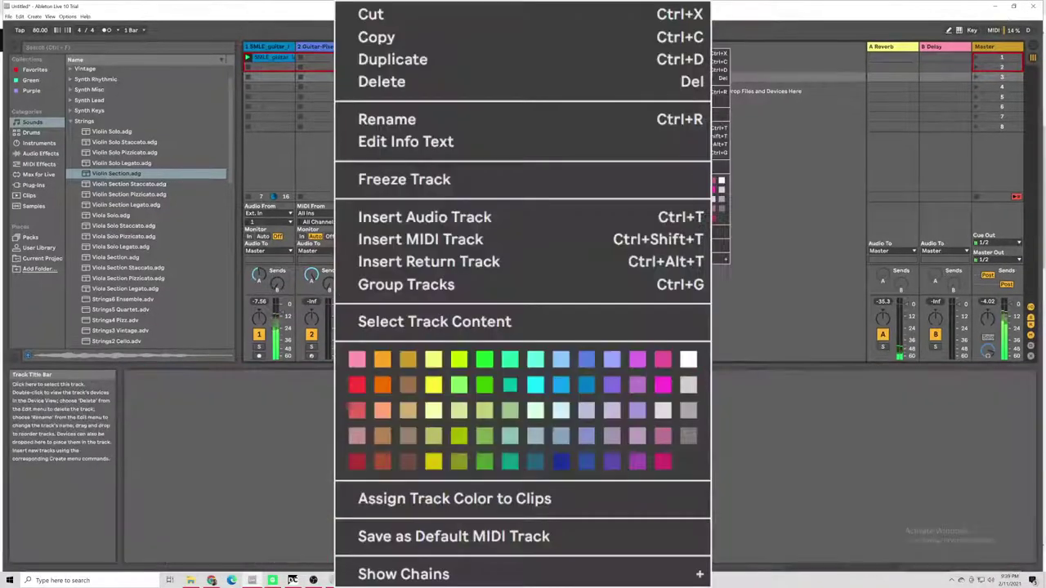
{"action": "left_click", "coordinate": [392, 59]}
{"action": "left_click", "coordinate": [639, 45]}
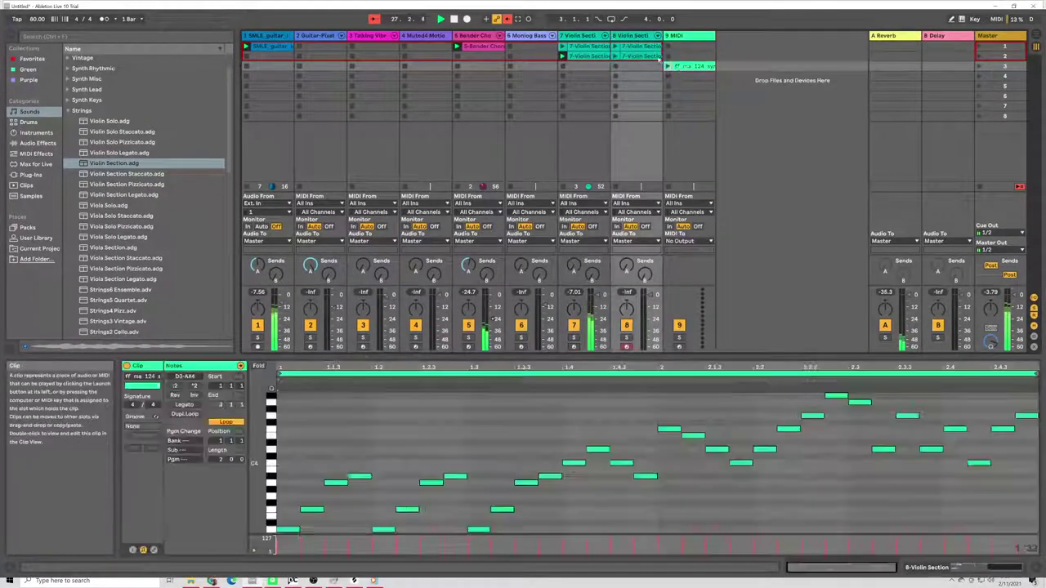
{"action": "key", "text": "Delete"}
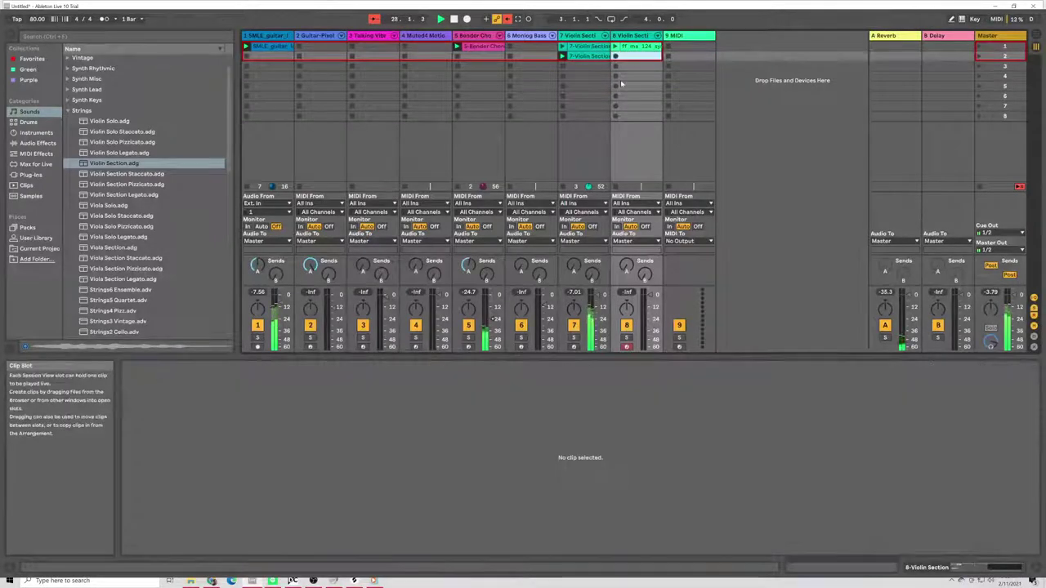
Step: Restart playback by launching the ff ma 124 clip and mute the original Violin Section track 7
{"action": "key", "text": "space"}
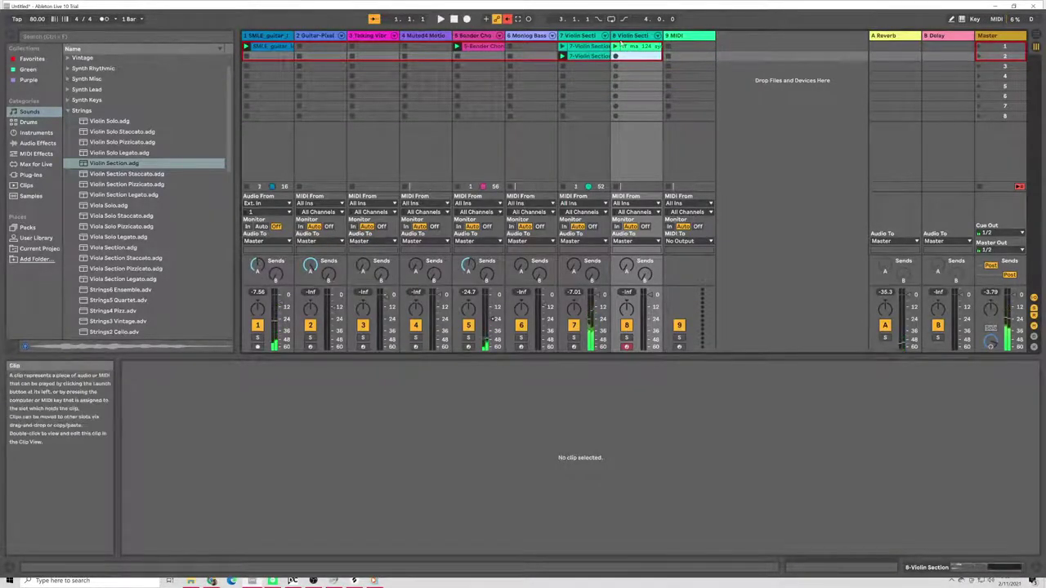
{"action": "left_click", "coordinate": [617, 46]}
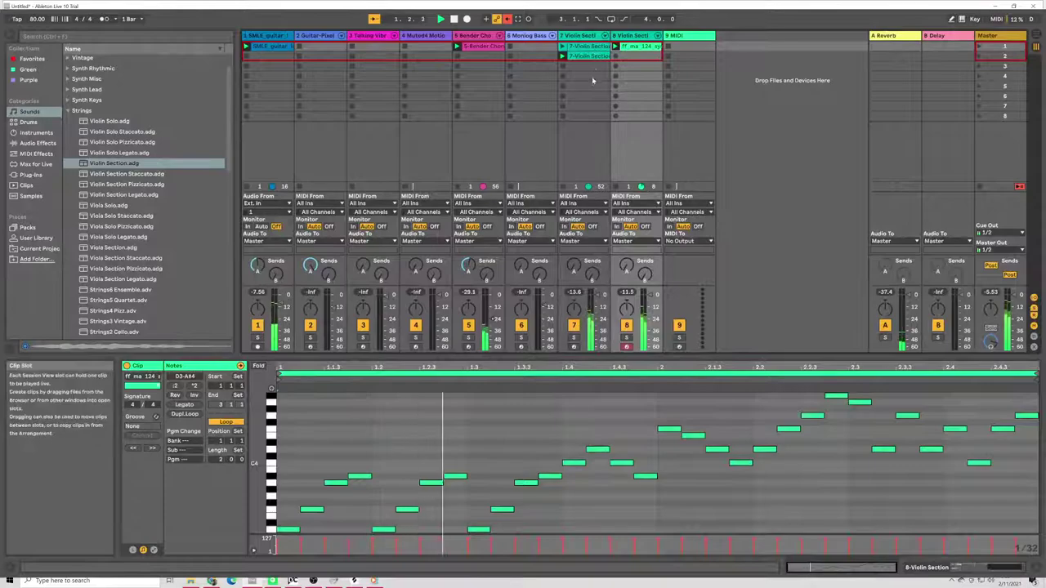
{"action": "left_click", "coordinate": [574, 326]}
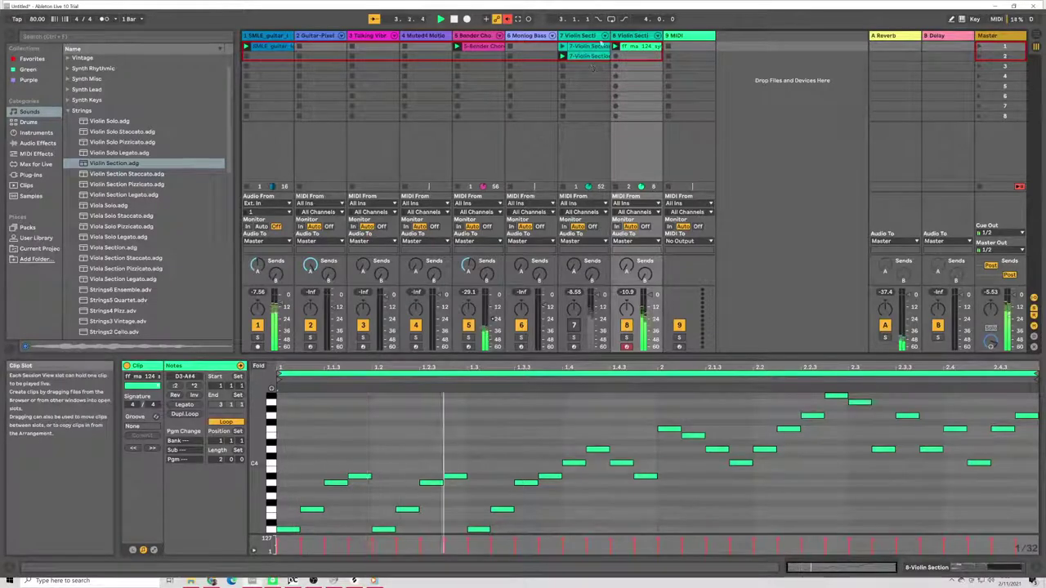
{"action": "right_click", "coordinate": [640, 47]}
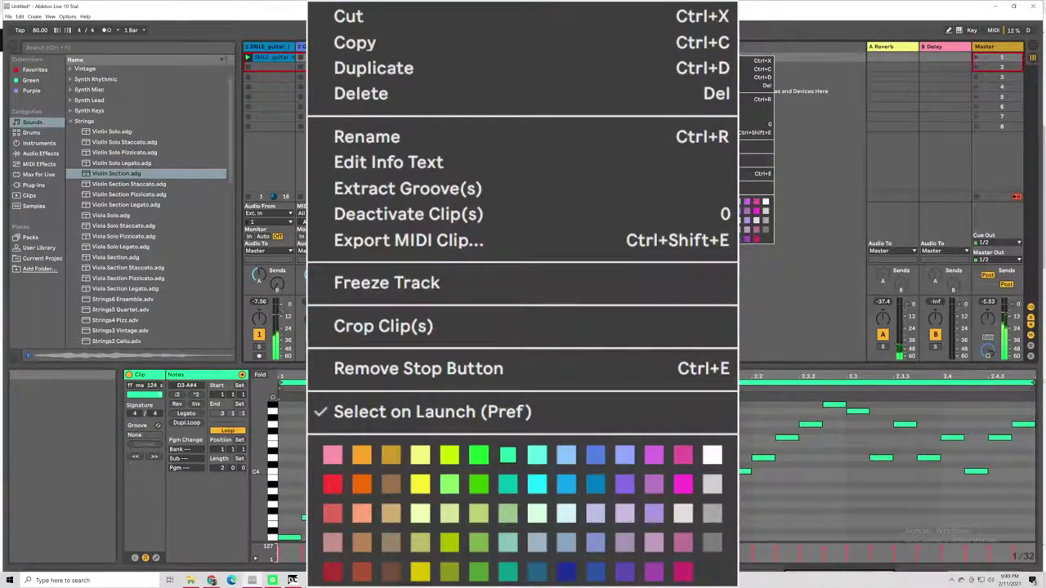
{"action": "left_click", "coordinate": [670, 72]}
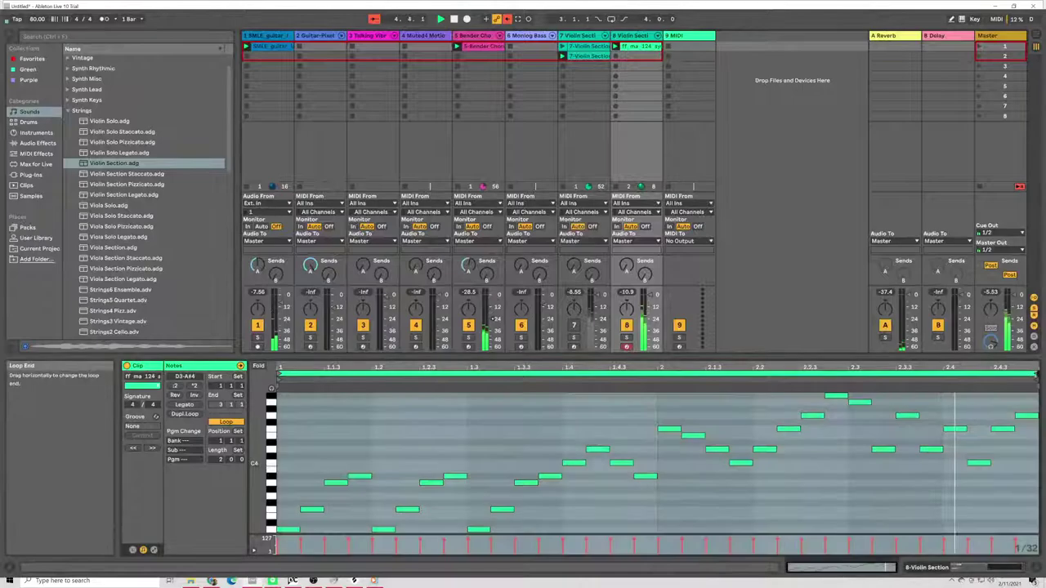
{"action": "right_click", "coordinate": [380, 442]}
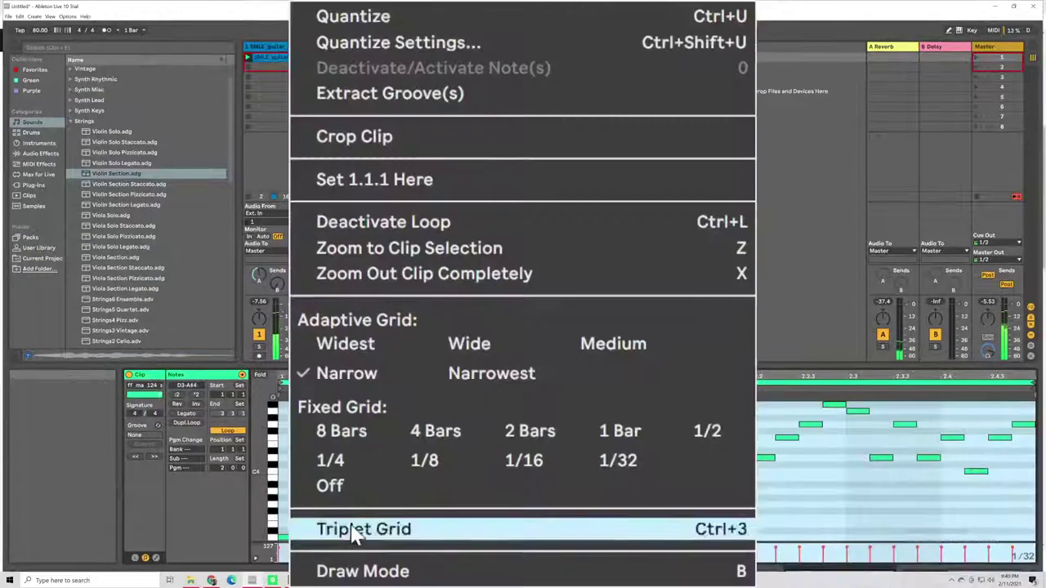
{"action": "key", "text": "Escape"}
Step: Duplicate the ff ma 124 clip's loop twice to make it eight bars long
{"action": "key", "text": "ctrl+d"}
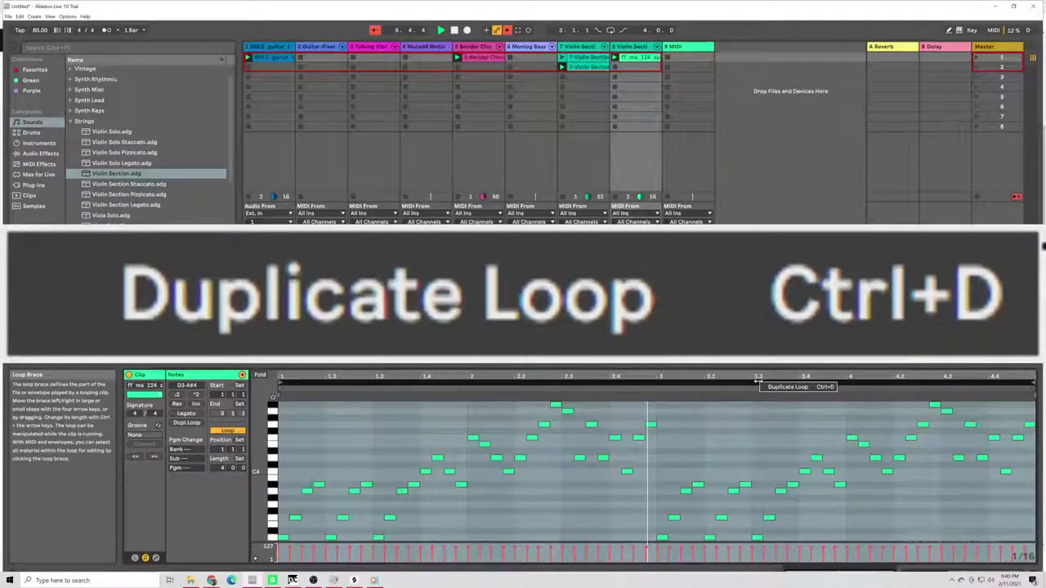
{"action": "key", "text": "ctrl+d"}
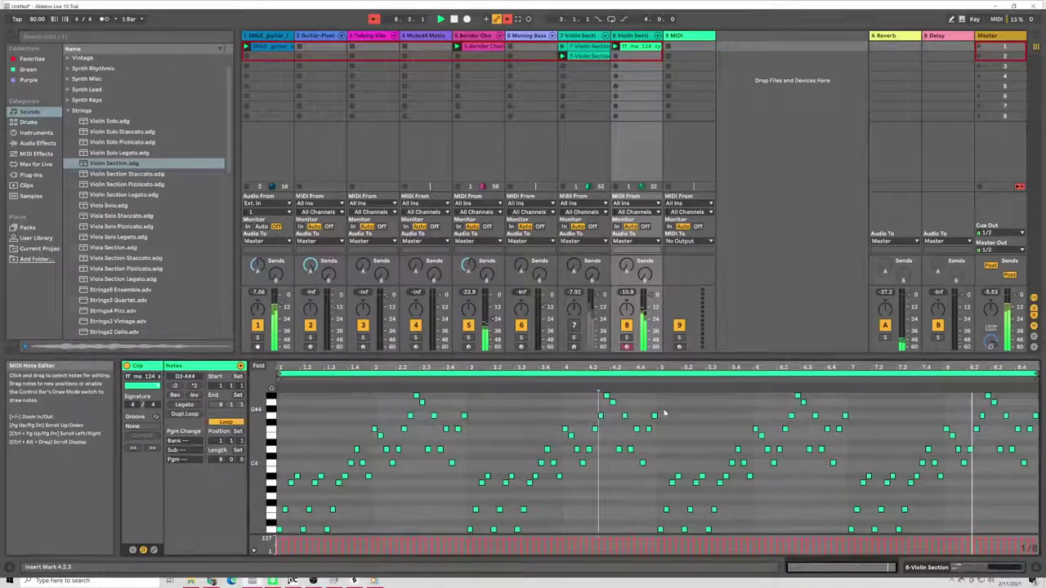
Step: Reverse the D3 to A4 notes in bars 5 and 6 of the ff ma 124 clip
{"action": "left_click_drag", "start_coordinate": [664, 414], "coordinate": [846, 556]}
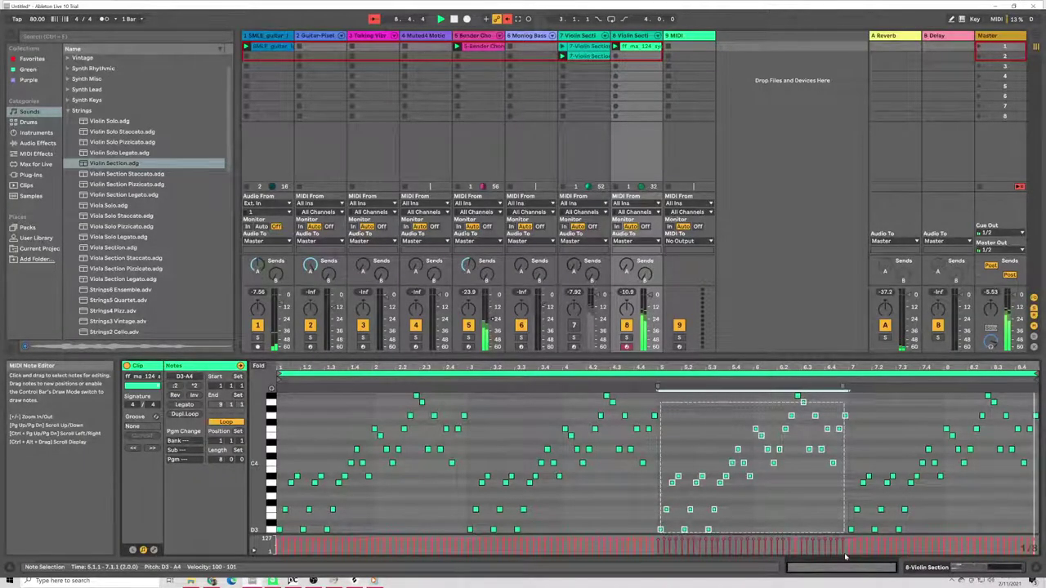
{"action": "left_click", "coordinate": [174, 396]}
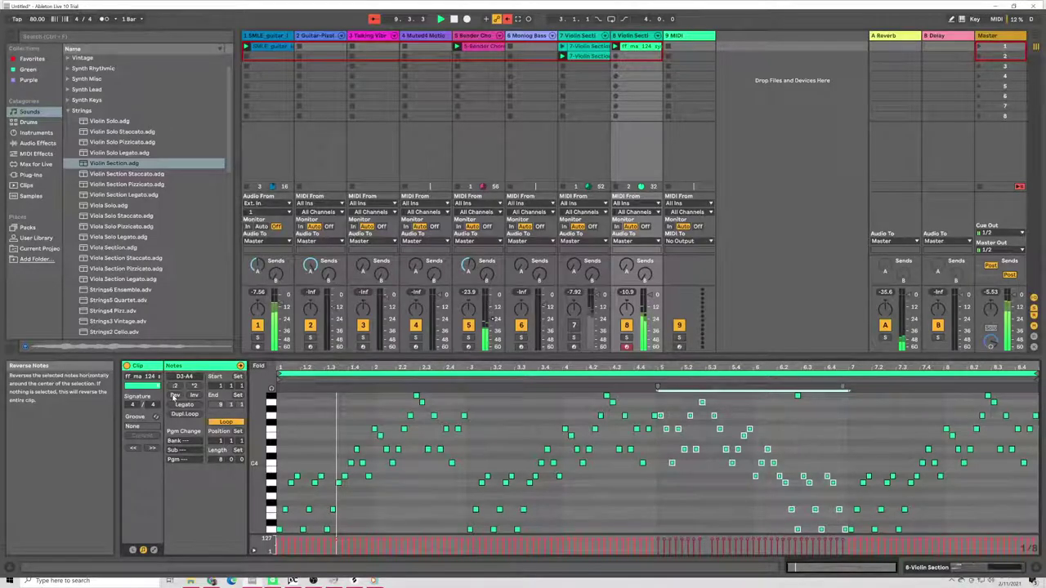
{"action": "left_click", "coordinate": [836, 441]}
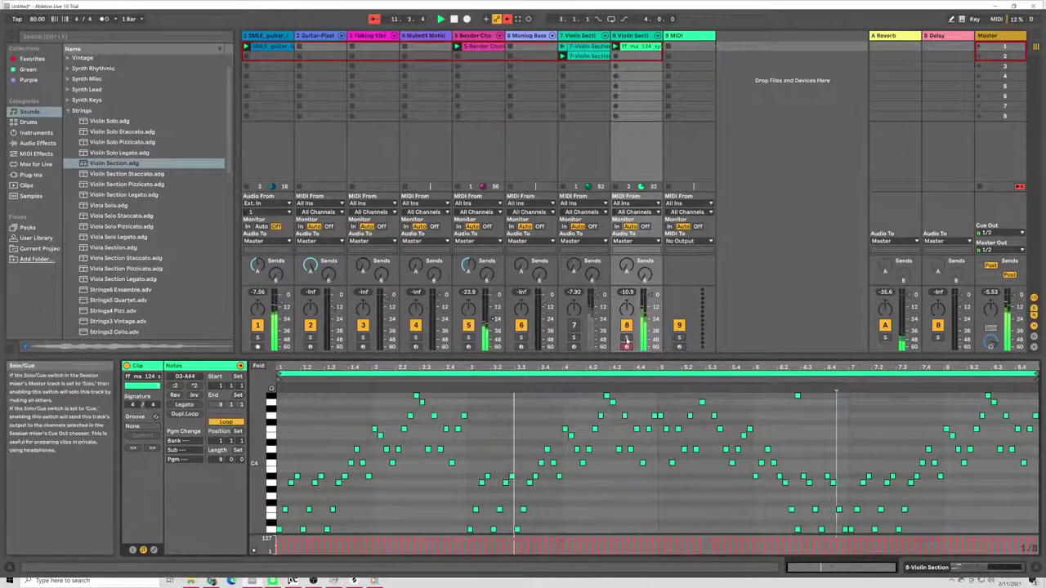
Step: Solo Violin Section track 8 and try reversing all the notes in bars 7 and 8
{"action": "left_click", "coordinate": [626, 337]}
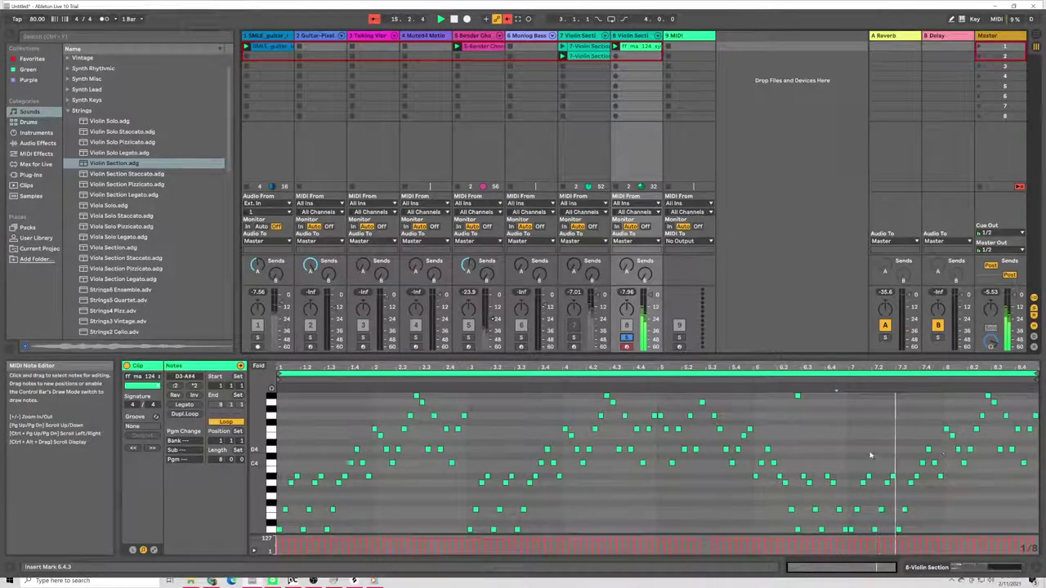
{"action": "left_click_drag", "start_coordinate": [659, 443], "coordinate": [848, 517]}
{"action": "left_click_drag", "start_coordinate": [857, 389], "coordinate": [1013, 574]}
{"action": "left_click", "coordinate": [852, 399]}
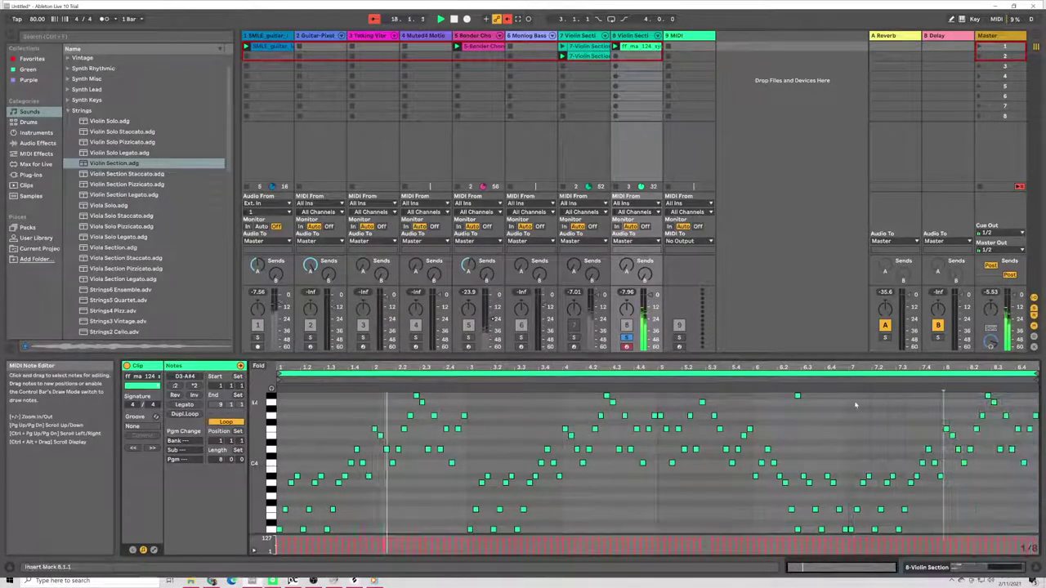
{"action": "left_click_drag", "start_coordinate": [850, 397], "coordinate": [1036, 553]}
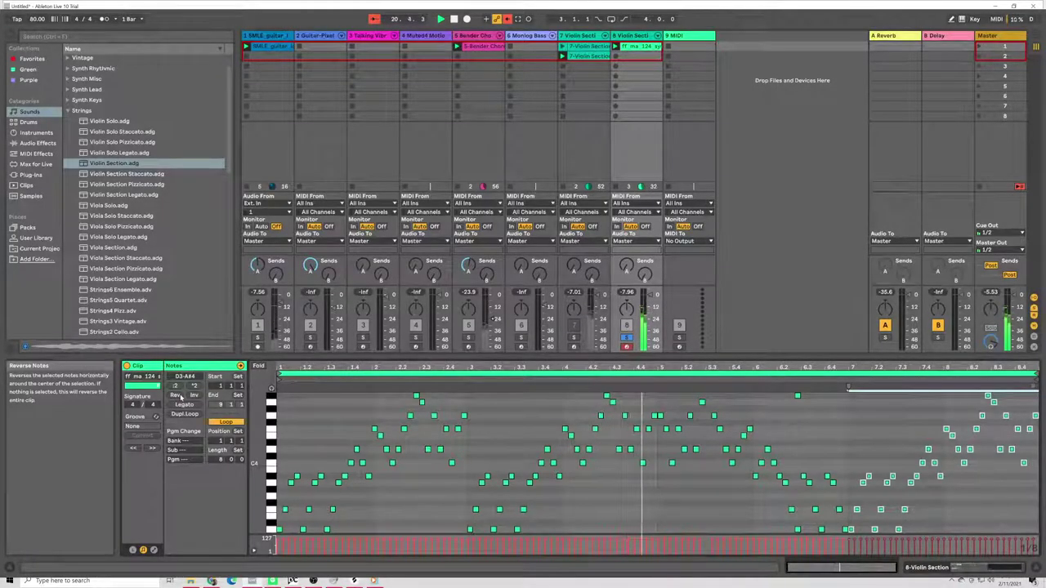
{"action": "left_click", "coordinate": [179, 396]}
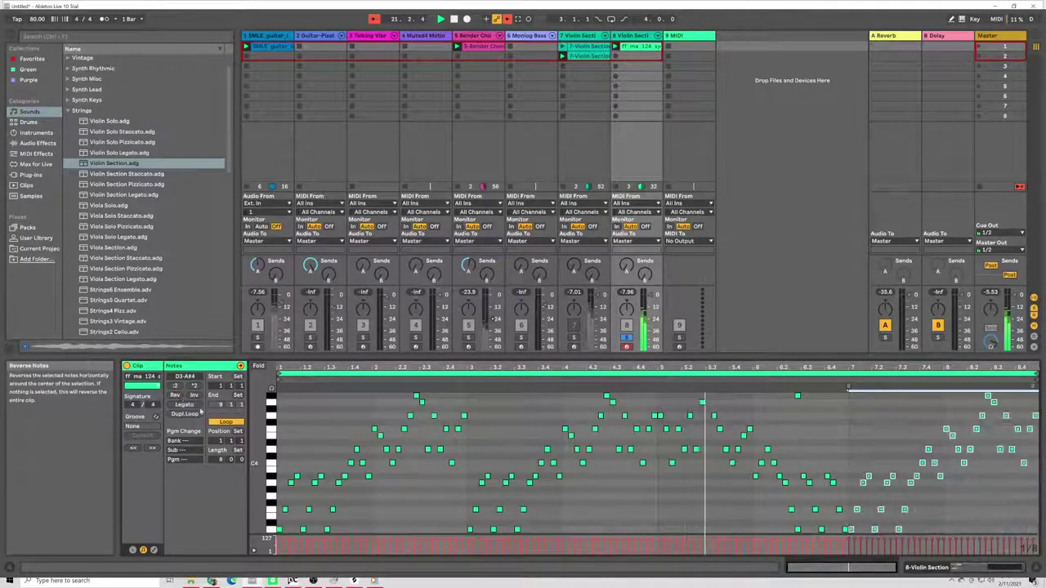
Step: Reverse only the notes from 7.4.1 to the end of bar 8
{"action": "left_click_drag", "start_coordinate": [1030, 509], "coordinate": [1026, 412]}
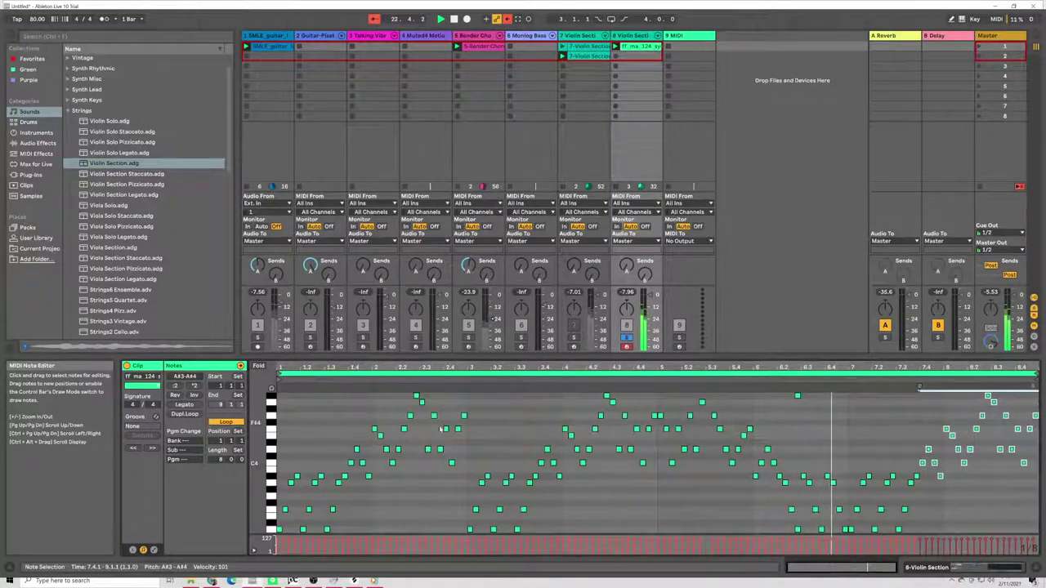
{"action": "left_click", "coordinate": [177, 396]}
{"action": "left_click", "coordinate": [804, 437]}
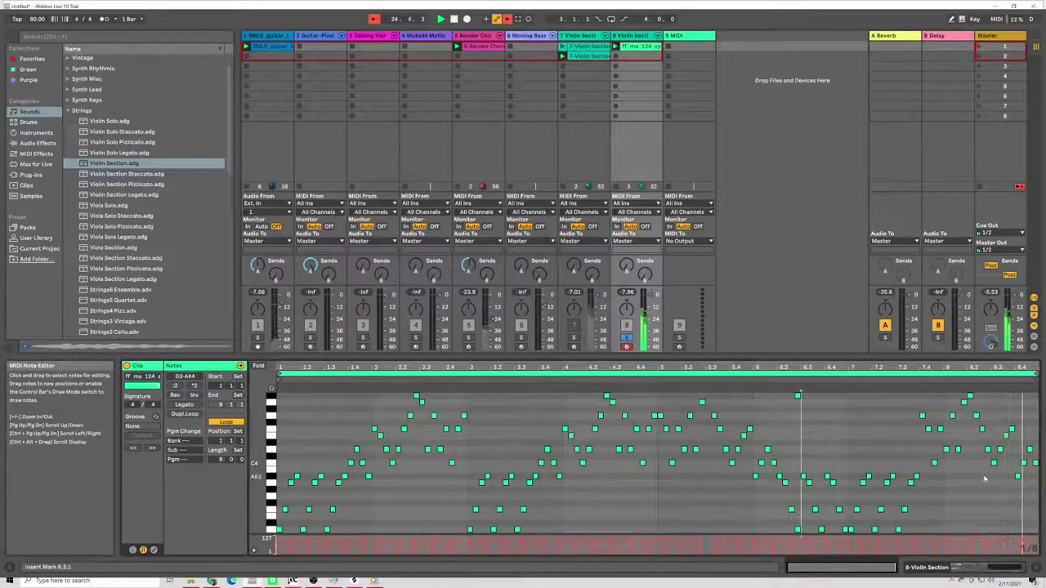
Step: Delete the notes from 7.4 through the end of bar 8
{"action": "left_click", "coordinate": [884, 466]}
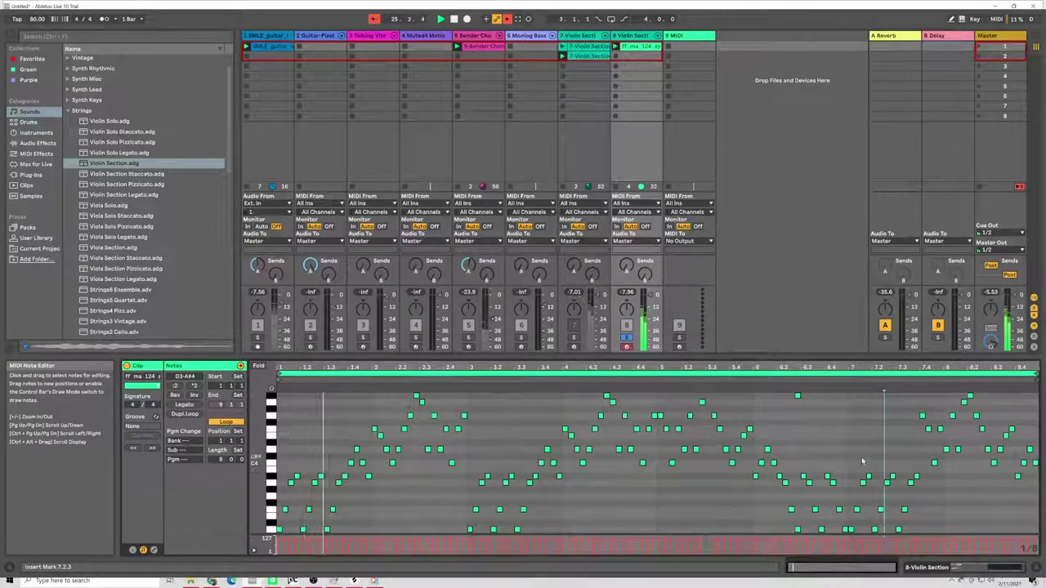
{"action": "scroll", "coordinate": [862, 462], "scroll_direction": "down", "scroll_amount": 1}
{"action": "left_click_drag", "start_coordinate": [903, 401], "coordinate": [926, 405]}
{"action": "key", "text": "Delete"}
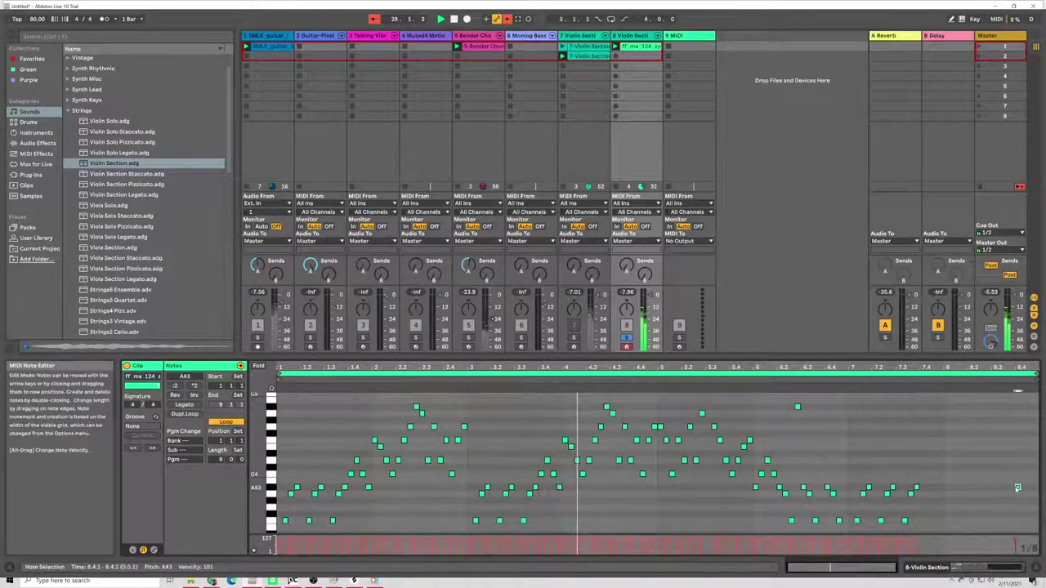
Step: Duplicate the low D3 to A#3 figure from the start of bar 7 twice to fill the rest of the clip
{"action": "scroll", "coordinate": [1017, 488], "scroll_direction": "down", "scroll_amount": 2}
{"action": "left_click_drag", "start_coordinate": [855, 440], "coordinate": [933, 441]}
{"action": "key", "text": "ctrl+d"}
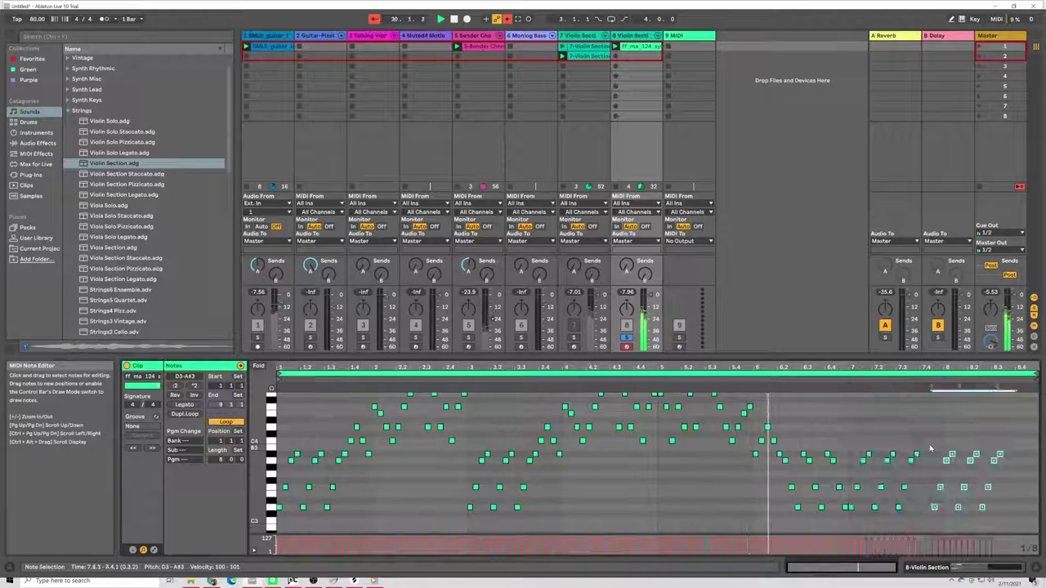
{"action": "key", "text": "ctrl+d"}
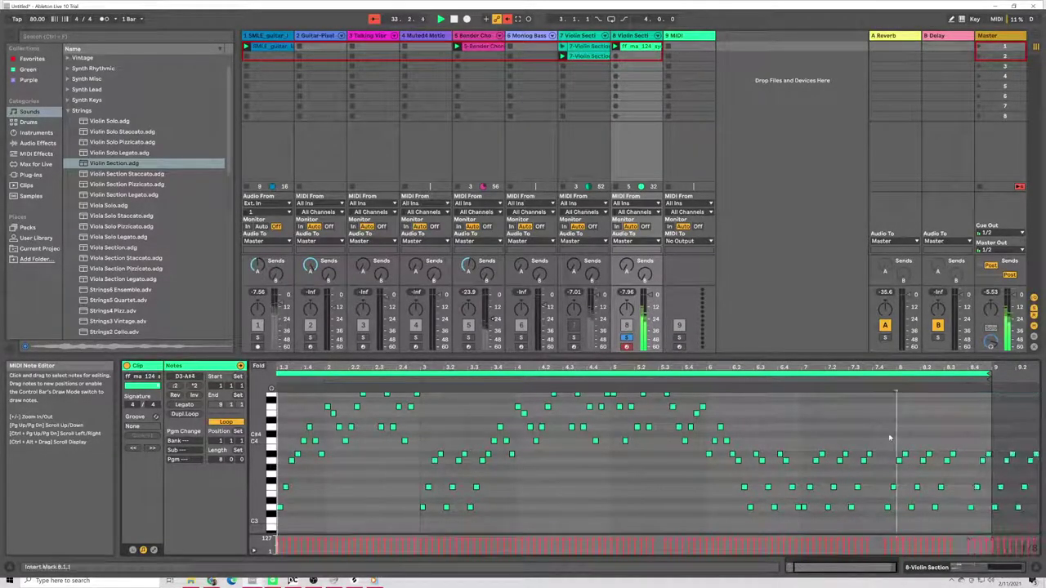
{"action": "scroll", "coordinate": [626, 467], "scroll_direction": "up", "scroll_amount": 2}
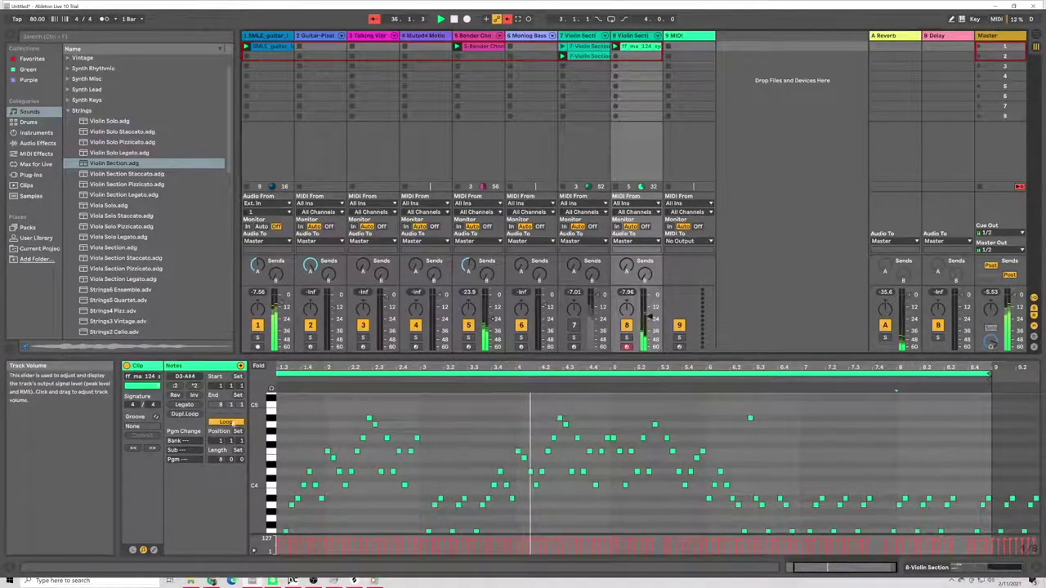
Step: Stretch the track 8 violin clip to half tempo three times, force its notes to legato, and replay it from the start
{"action": "left_click", "coordinate": [194, 385]}
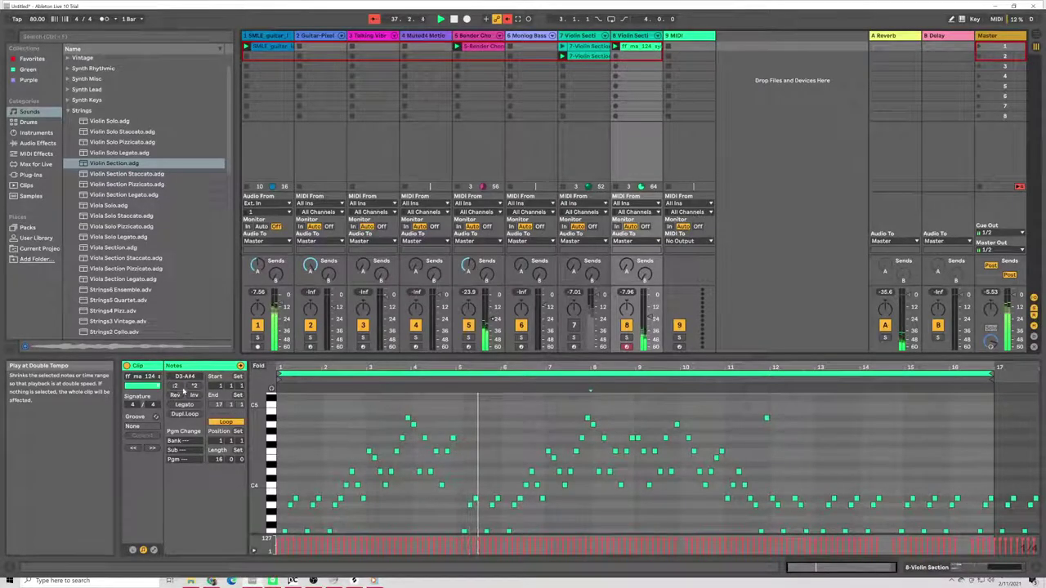
{"action": "left_click", "coordinate": [194, 386]}
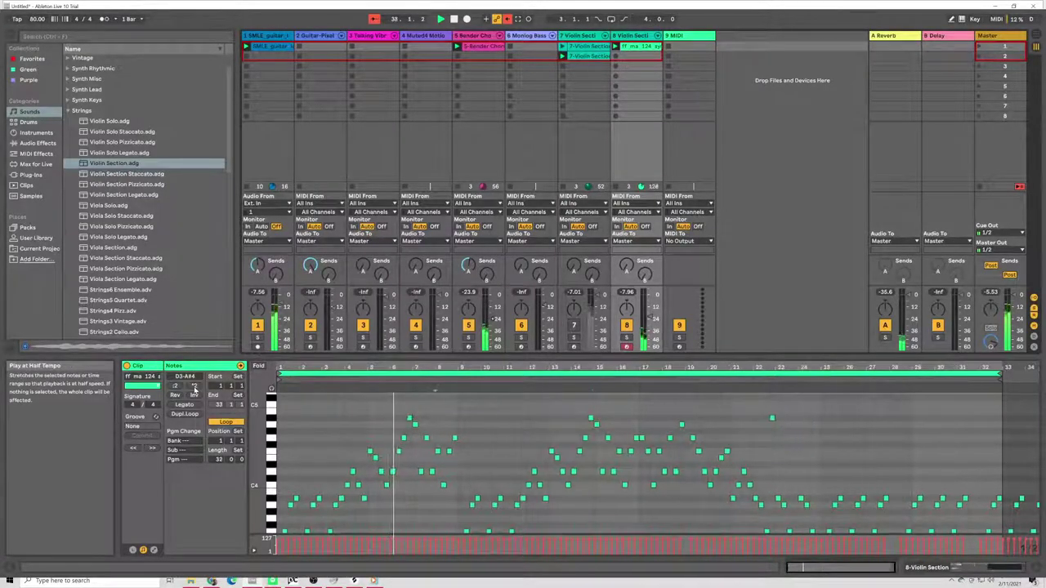
{"action": "left_click", "coordinate": [180, 404]}
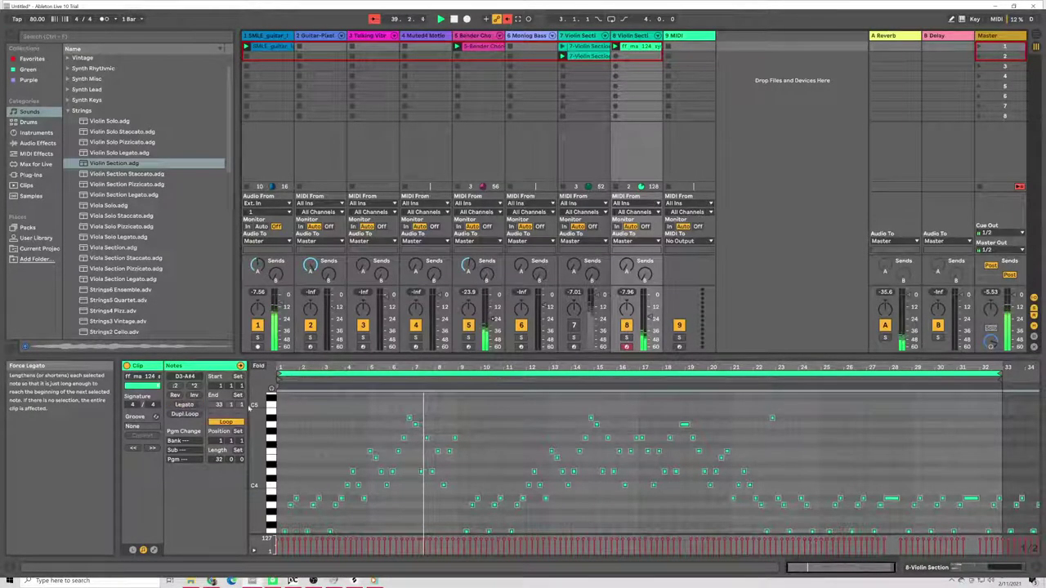
{"action": "left_click", "coordinate": [455, 409]}
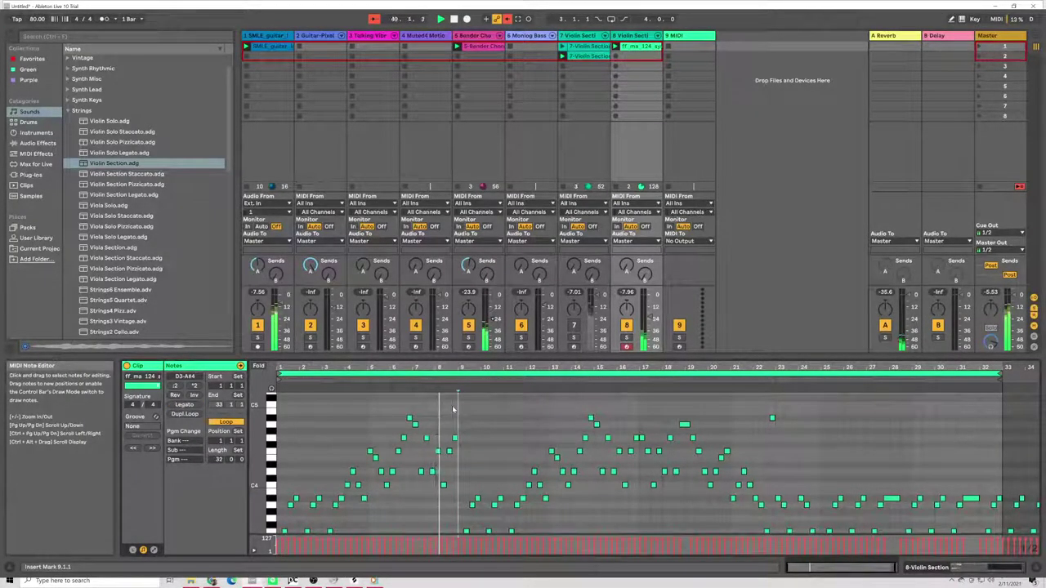
{"action": "left_click", "coordinate": [176, 386]}
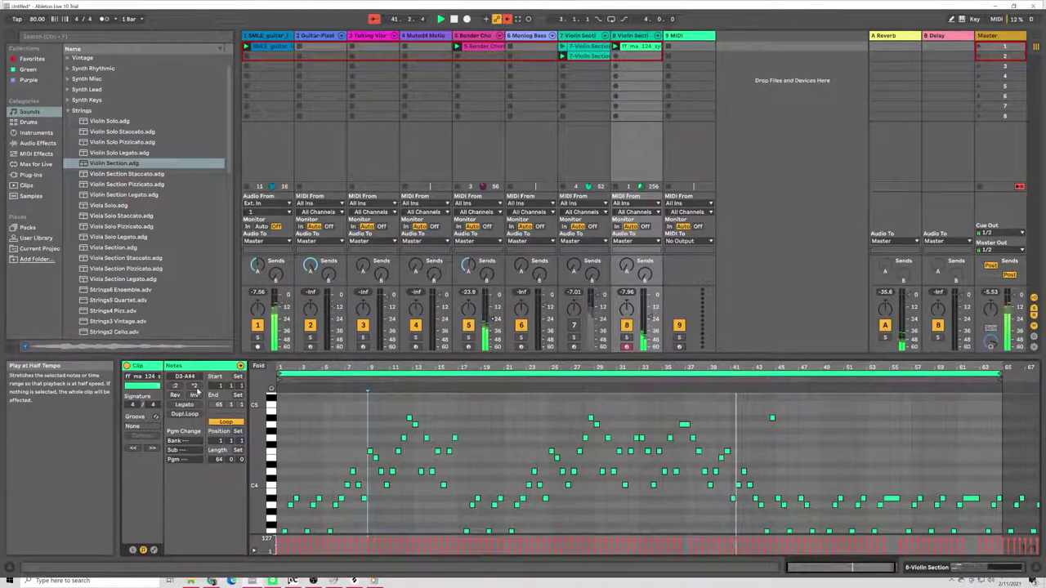
{"action": "left_click", "coordinate": [455, 19]}
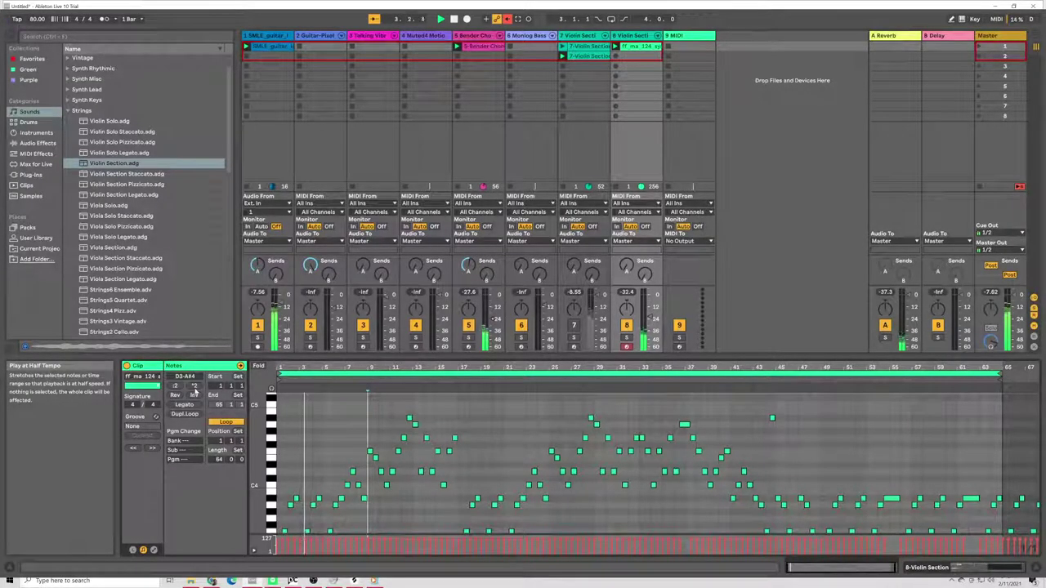
Step: Delete the imported MIDI clip from the first slot of track 8
{"action": "right_click", "coordinate": [651, 46]}
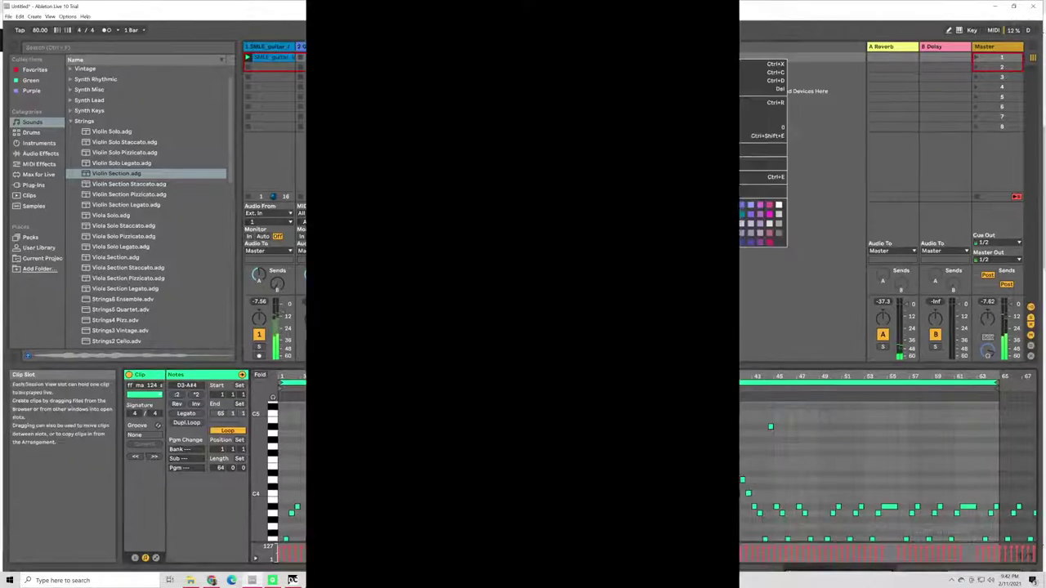
{"action": "left_click", "coordinate": [659, 89]}
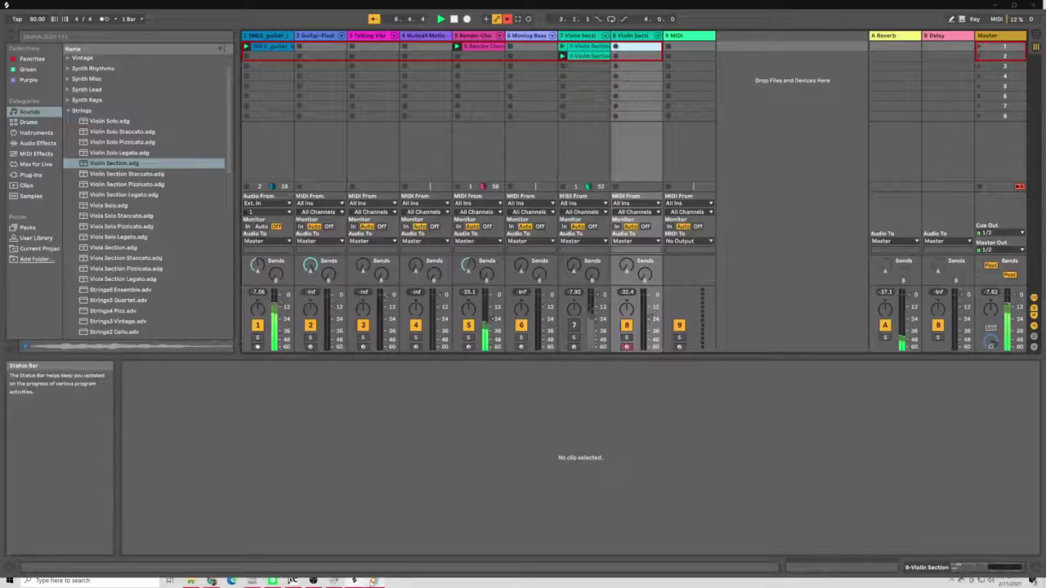
{"action": "left_click", "coordinate": [372, 582]}
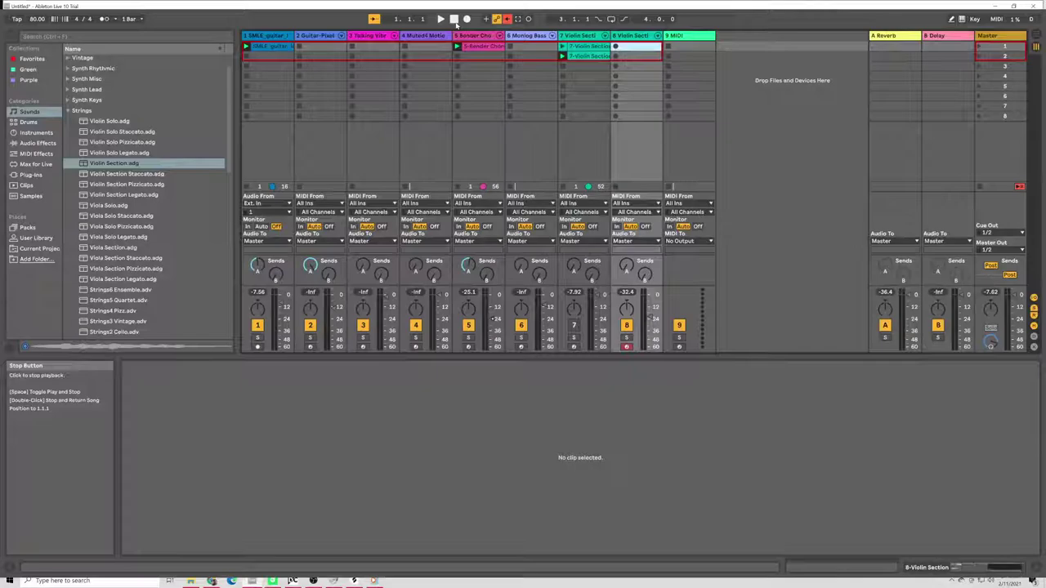
Step: Record a one-bar clip in the first slot of track 8 and show the track's Violin Section devices
{"action": "key", "text": "Return"}
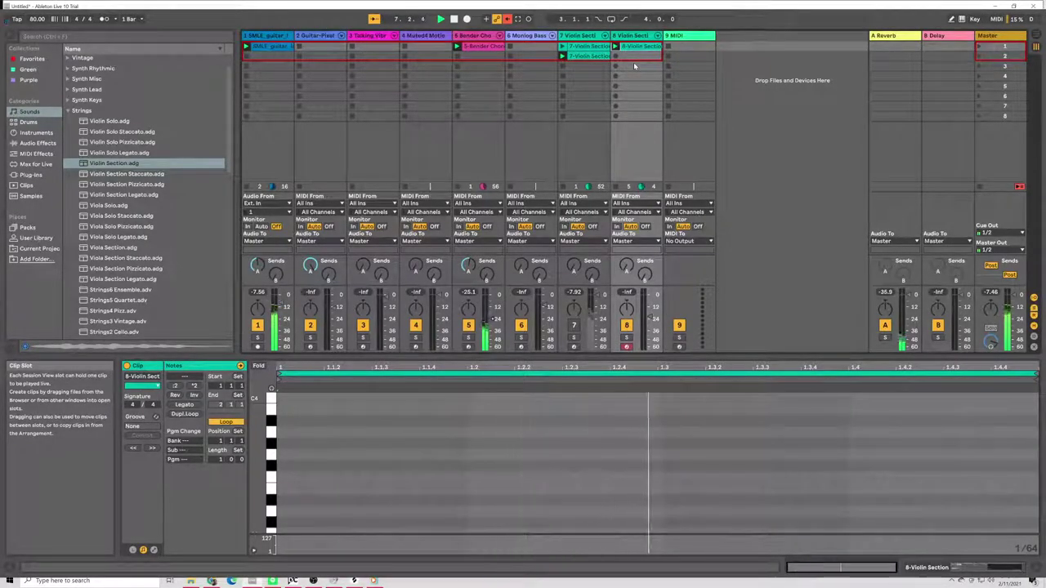
{"action": "key", "text": "shift+Tab"}
{"action": "key", "text": "F11"}
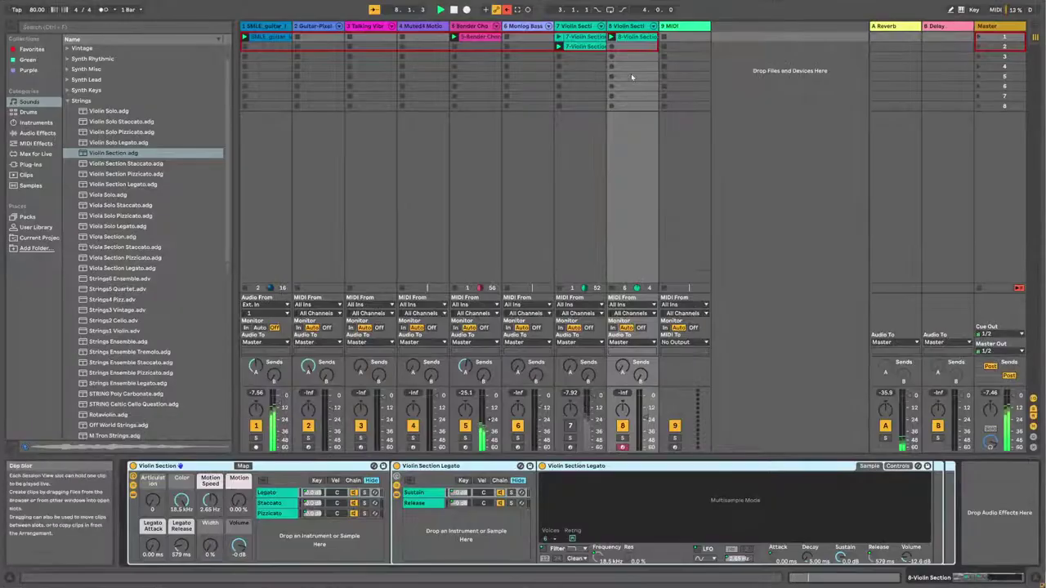
{"action": "key", "text": "F11"}
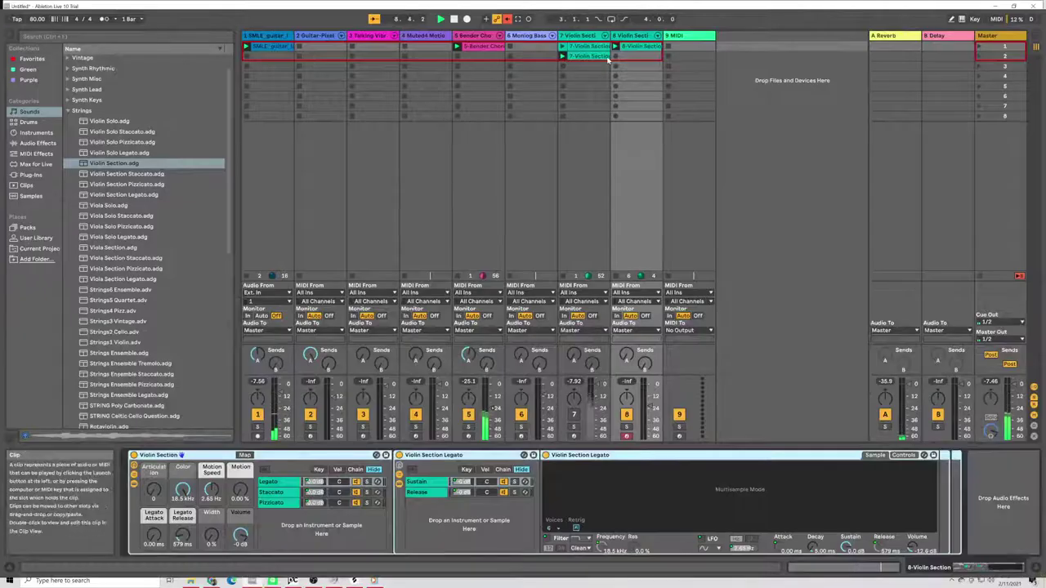
Step: Remove the Violin Section instrument from track 8 and reactivate tracks 5, 6 and 8
{"action": "key", "text": "F9"}
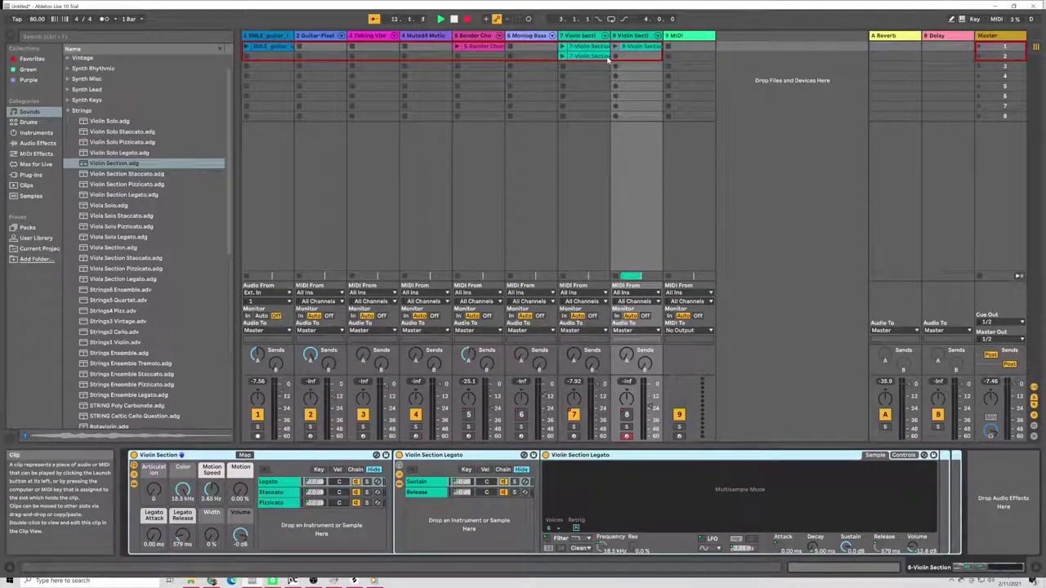
{"action": "key", "text": "Delete"}
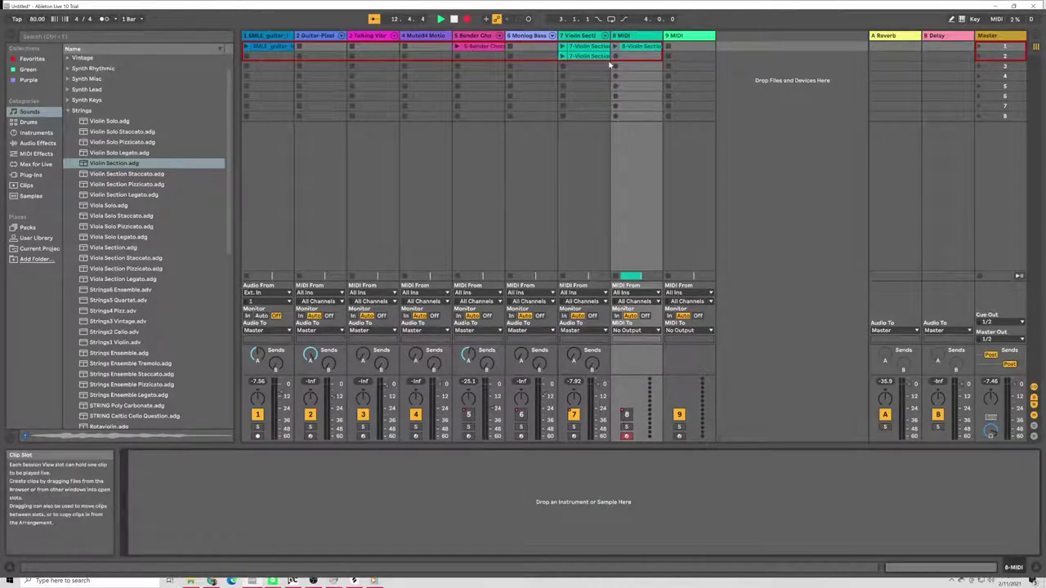
{"action": "left_click", "coordinate": [627, 414]}
{"action": "left_click", "coordinate": [521, 415]}
{"action": "left_click", "coordinate": [468, 415]}
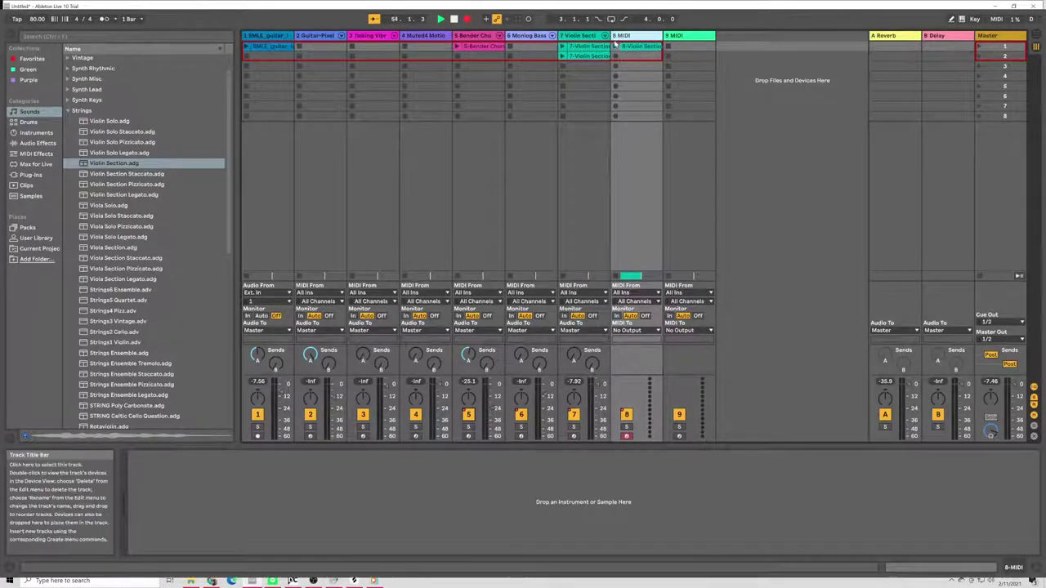
Step: Launch the SMLE guitar loop on track 1 and restart playback from the beginning of the song
{"action": "left_click", "coordinate": [268, 49]}
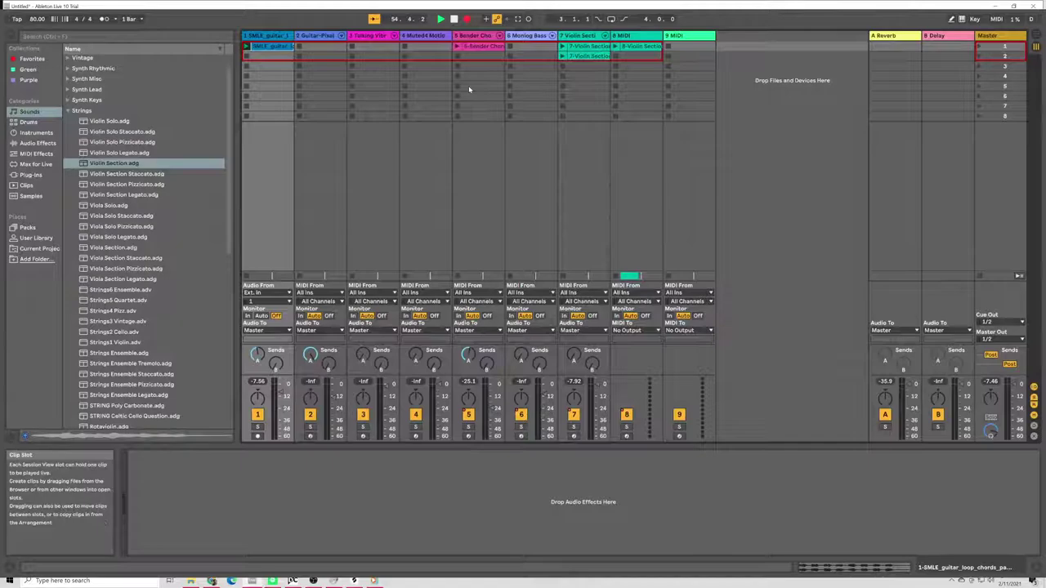
{"action": "double_click", "coordinate": [453, 19]}
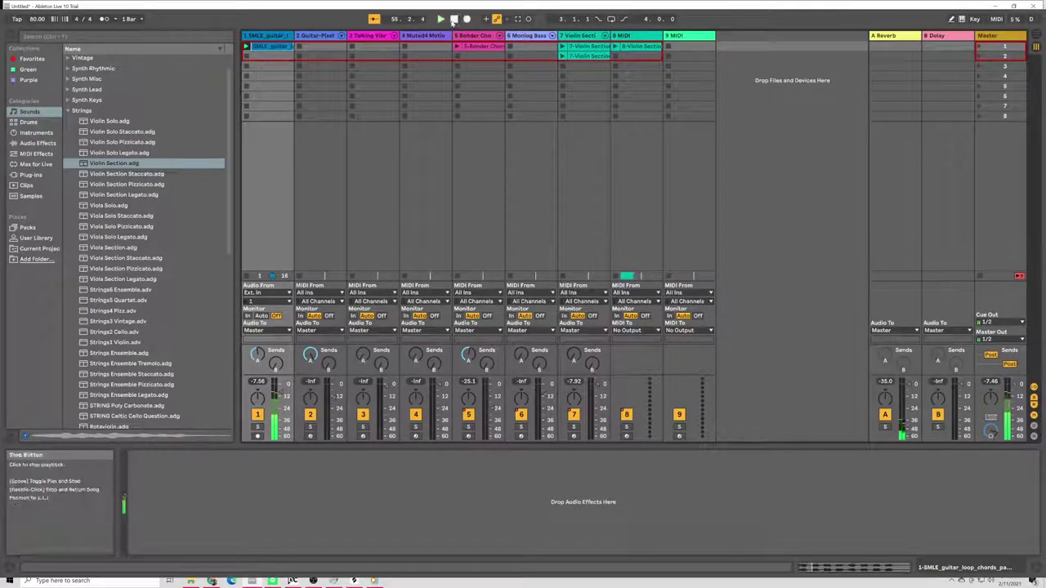
{"action": "left_click", "coordinate": [440, 19]}
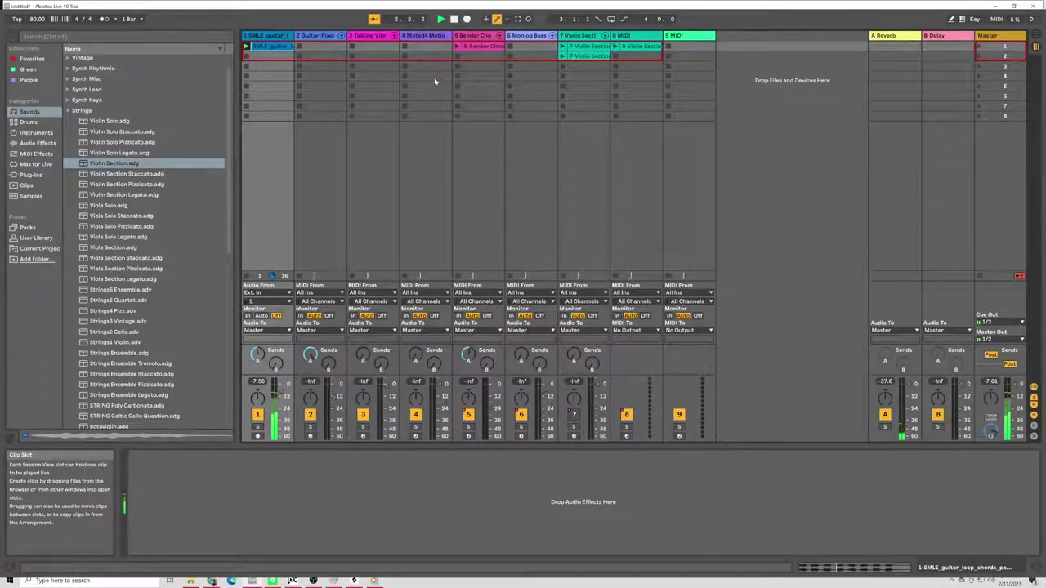
Step: Record a Guitar-Pixelated part of about 48 bars into the first slot of track 2 over the guitar loop
{"action": "left_click", "coordinate": [324, 37]}
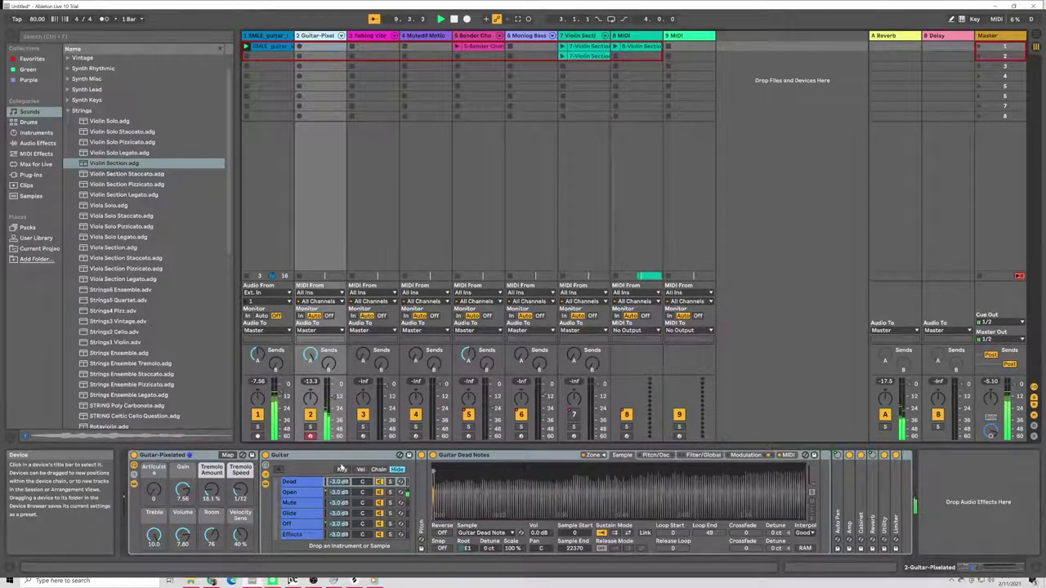
{"action": "left_click", "coordinate": [454, 19]}
{"action": "left_click", "coordinate": [440, 18]}
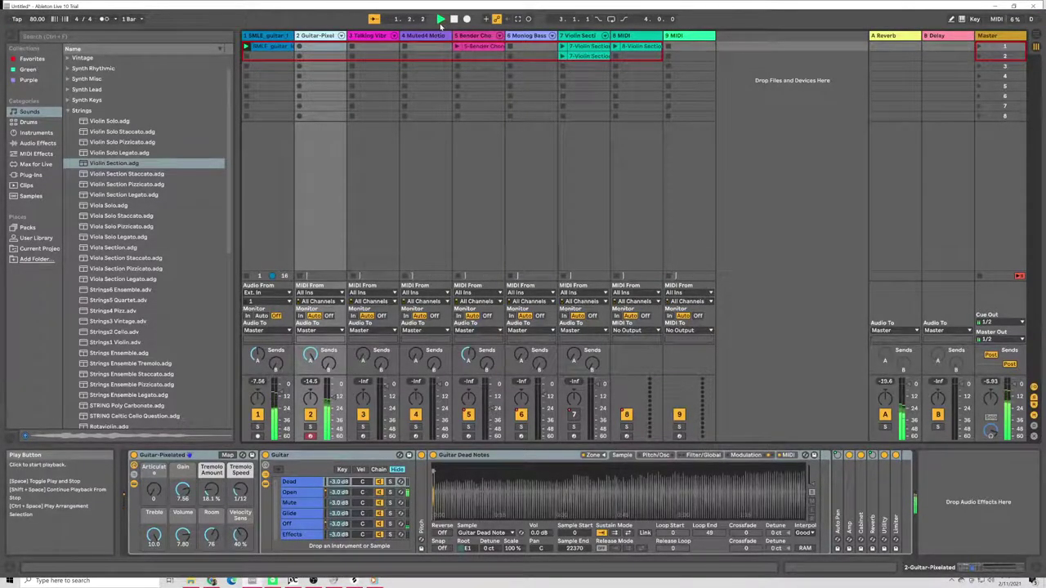
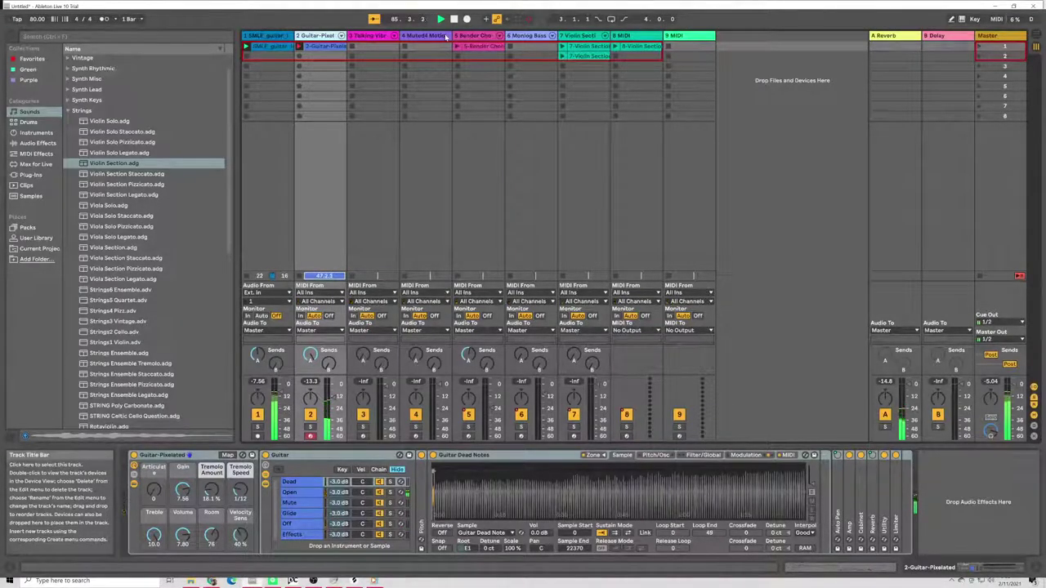
{"action": "key", "text": "space"}
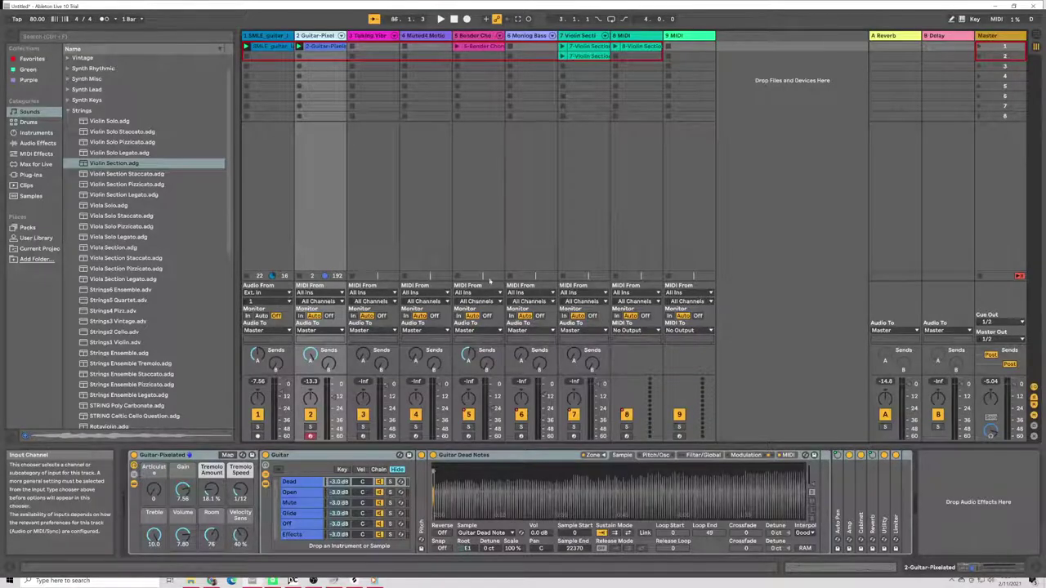
Step: Play back the recorded Guitar-Pixelated part together with the guitar loop from the start
{"action": "left_click", "coordinate": [454, 18]}
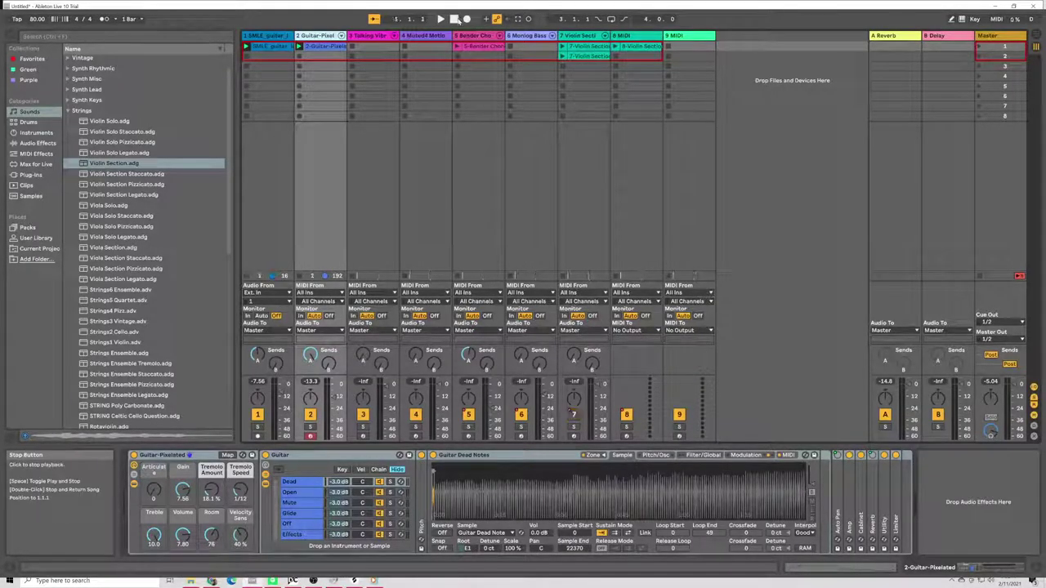
{"action": "left_click", "coordinate": [439, 18]}
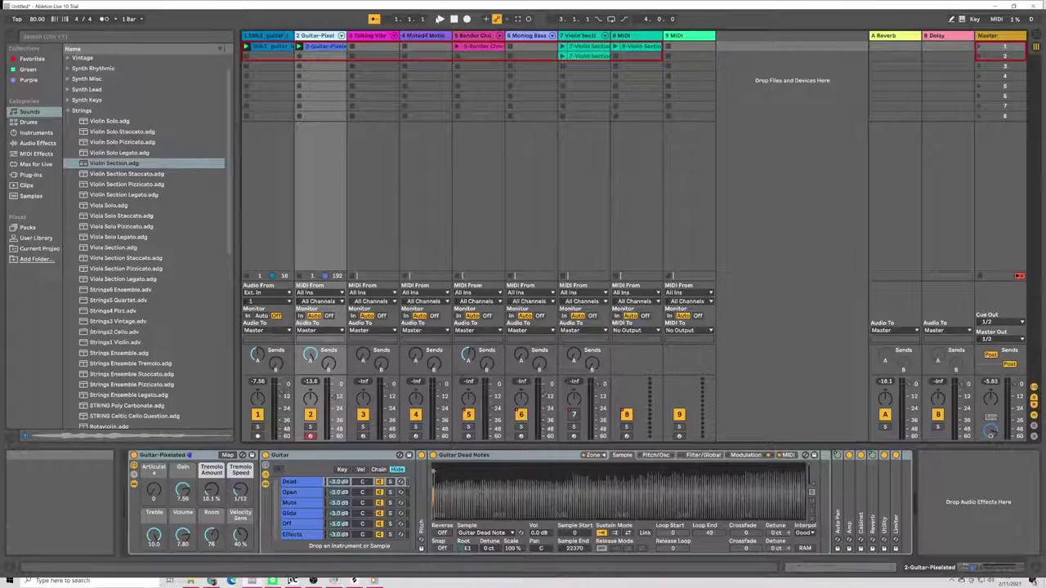
{"action": "left_click", "coordinate": [440, 19]}
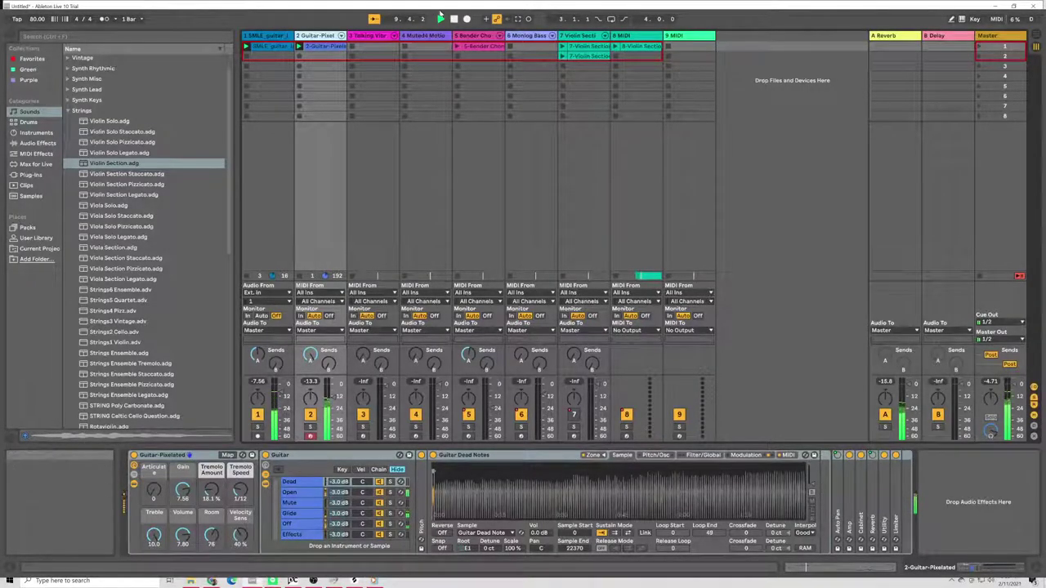
{"action": "double_click", "coordinate": [454, 19]}
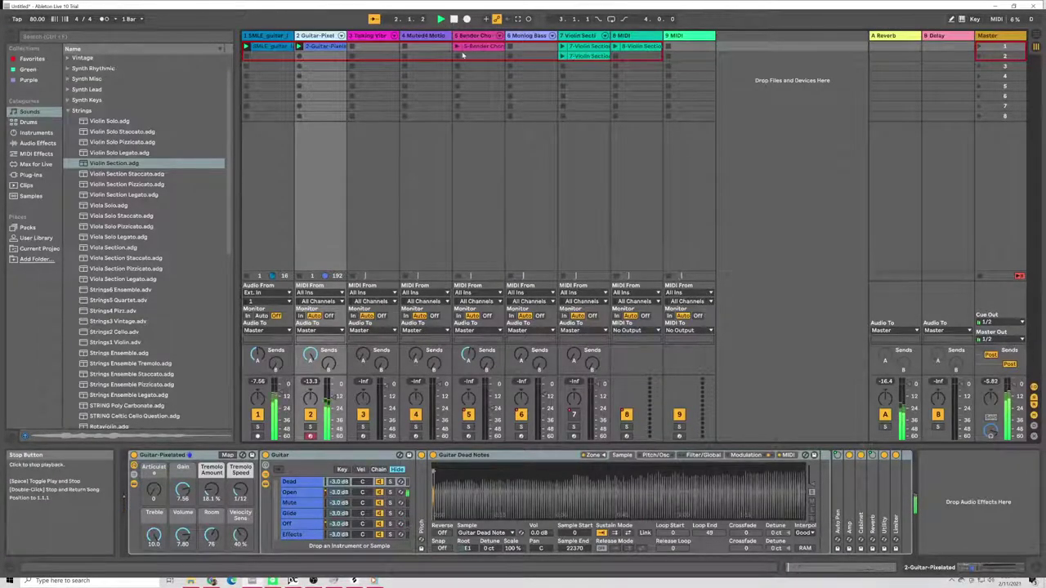
Step: Restart playback with the Bender Chord clip on track 5 and add the first Violin Section clip on track 7
{"action": "left_click", "coordinate": [463, 54]}
{"action": "left_click", "coordinate": [454, 19]}
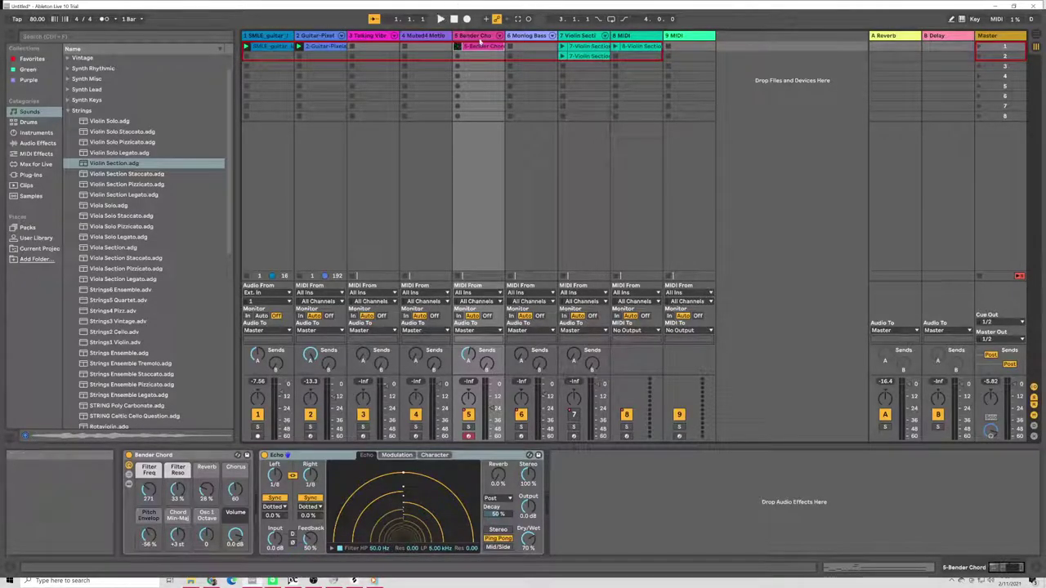
{"action": "left_click", "coordinate": [440, 19]}
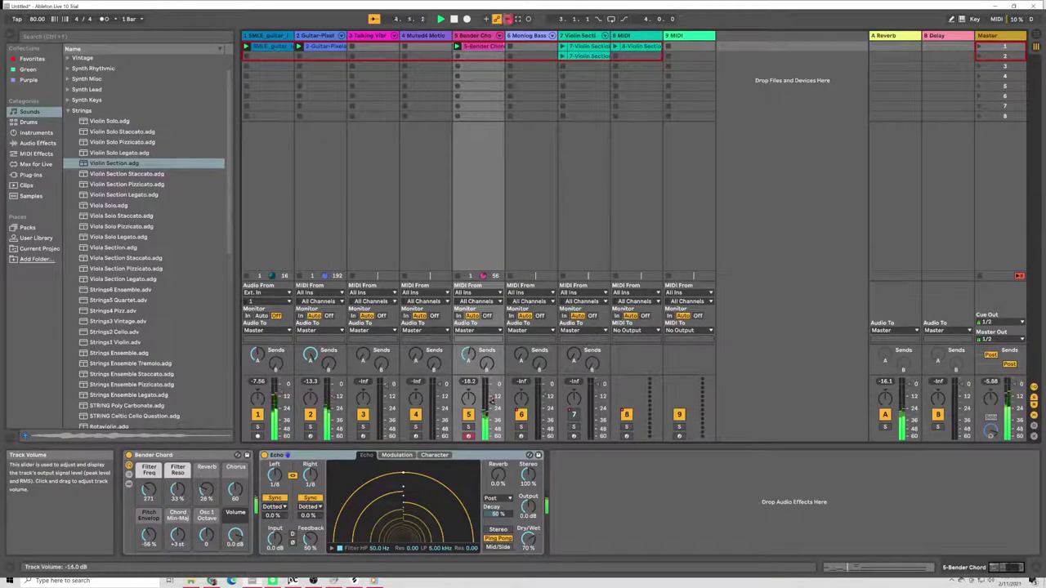
{"action": "left_click", "coordinate": [562, 47]}
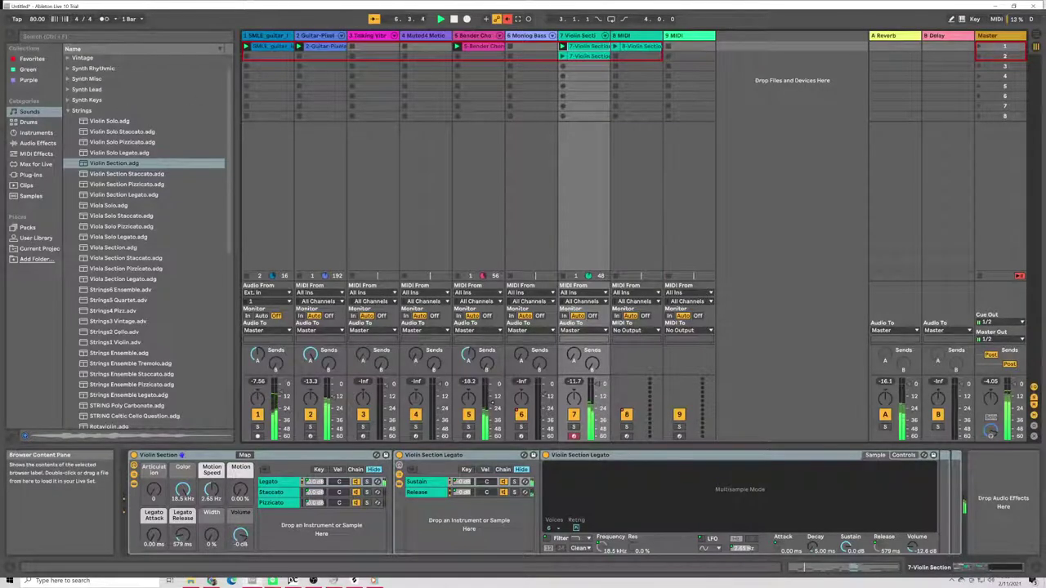
Step: Collapse the Strings sounds category and toggle tracks 6 and 8 off and back on
{"action": "left_click", "coordinate": [70, 110]}
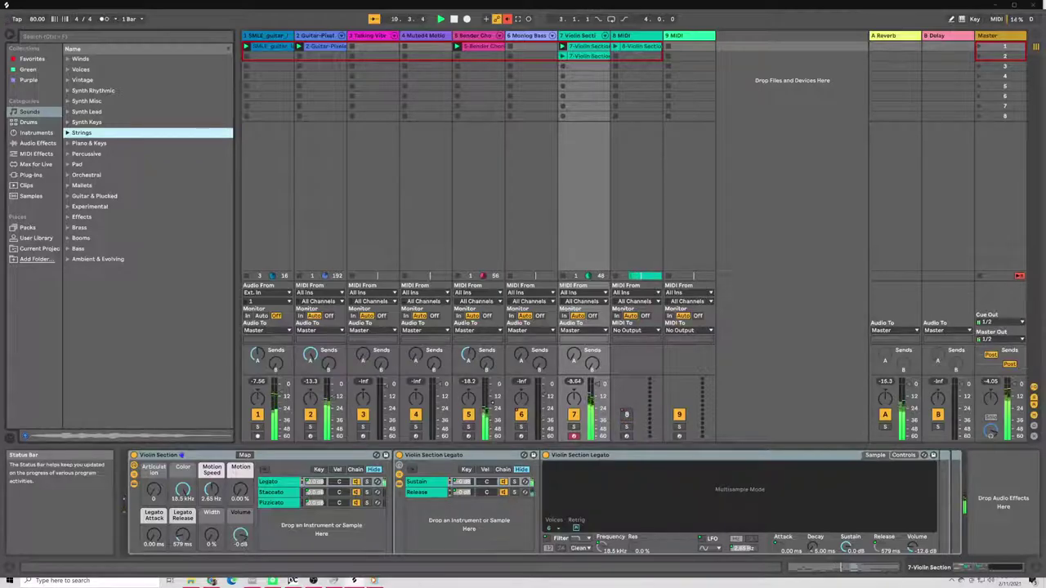
{"action": "left_click", "coordinate": [520, 415]}
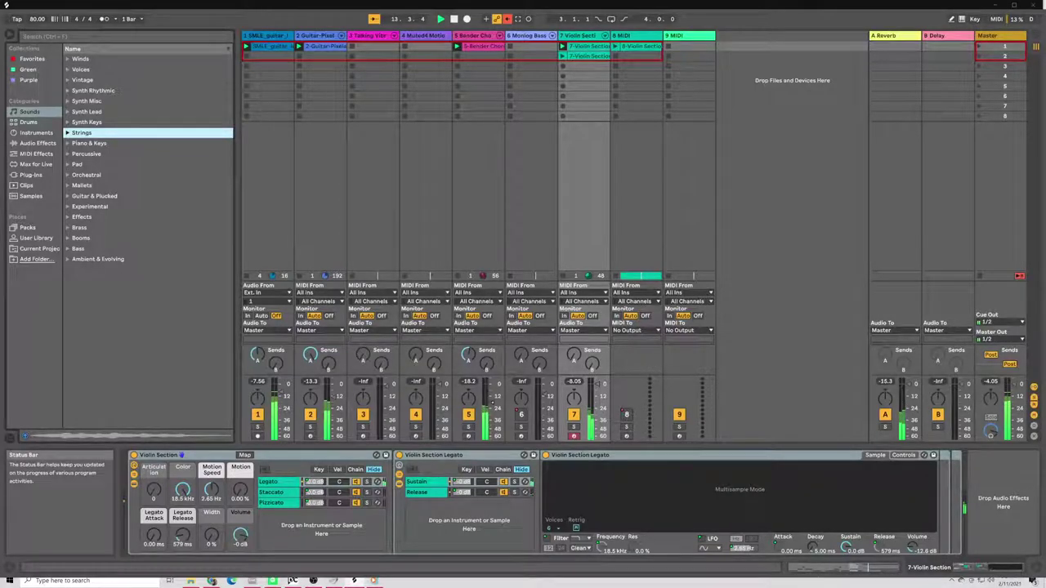
{"action": "left_click_drag", "start_coordinate": [521, 414], "coordinate": [627, 415]}
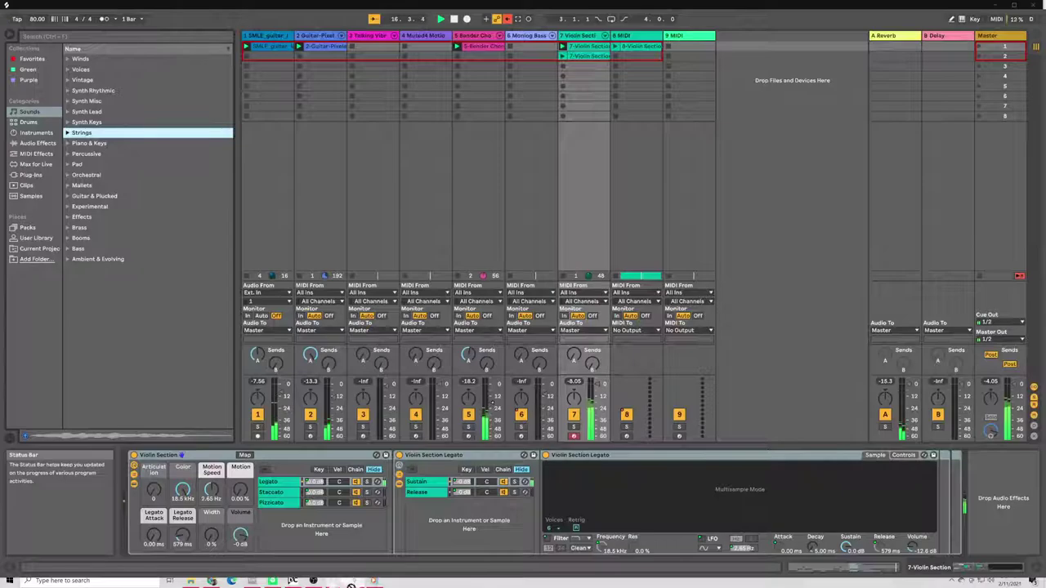
Step: Import TAINY_80_drum_loop_adic.wav as a new audio track and lower its volume while playing scene 1 from the start
{"action": "left_click_drag", "start_coordinate": [291, 580], "coordinate": [733, 51]}
{"action": "double_click", "coordinate": [454, 19]}
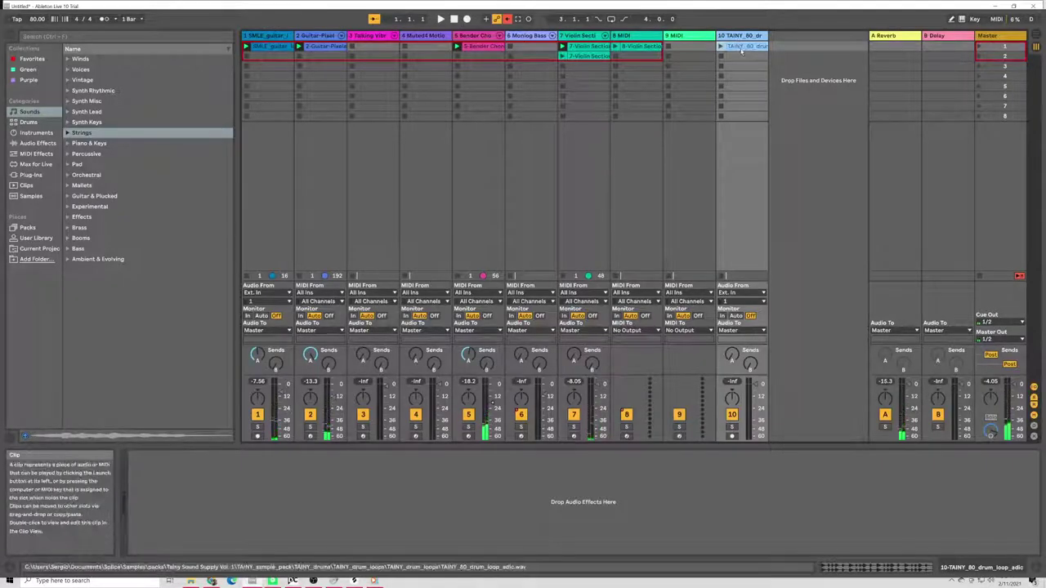
{"action": "left_click", "coordinate": [980, 46]}
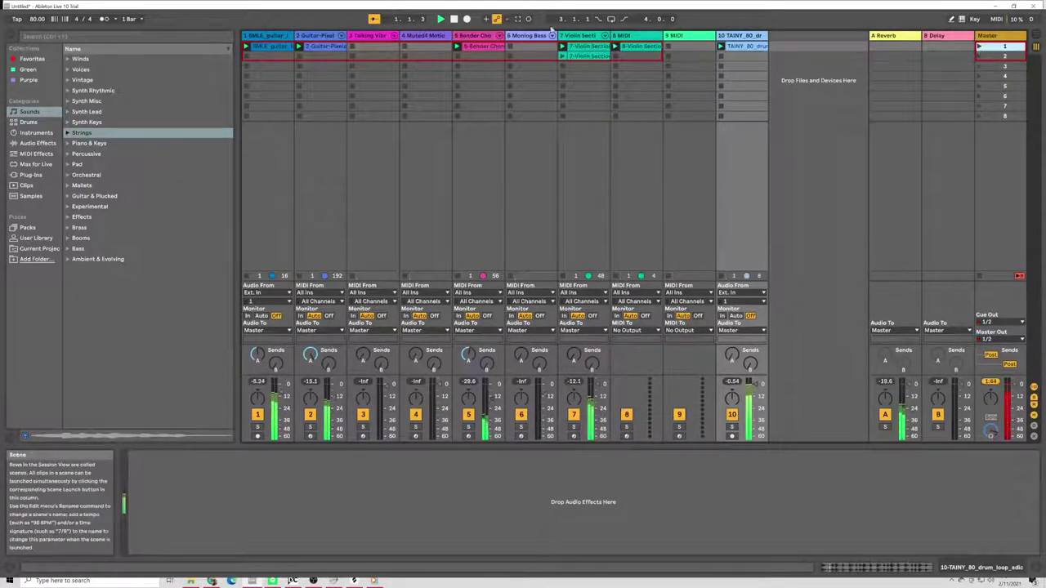
{"action": "left_click_drag", "start_coordinate": [748, 384], "coordinate": [752, 400]}
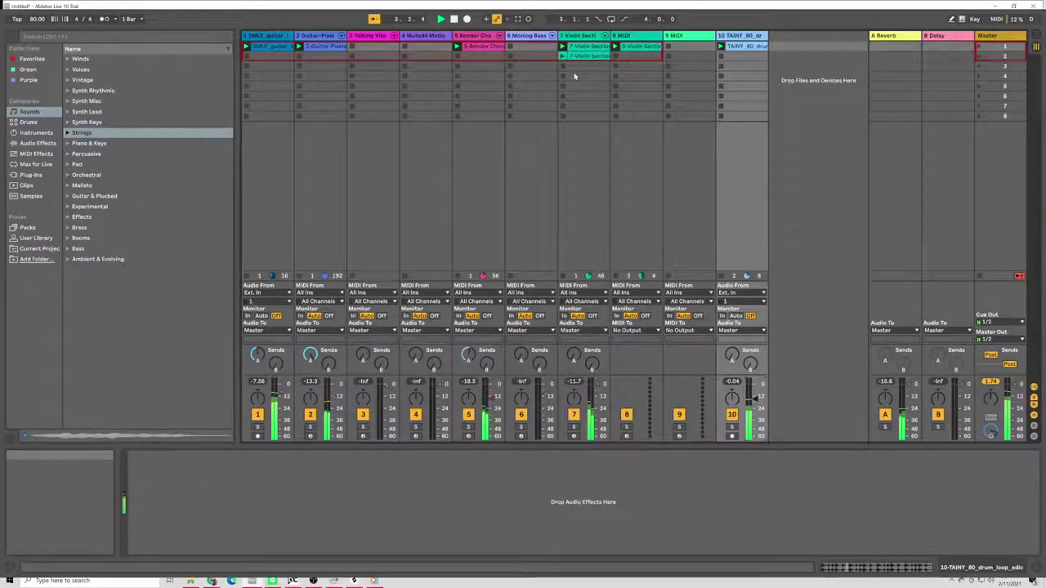
Step: Open the SMLE guitar loop clip's details and narrow track 1 in the session view
{"action": "left_click", "coordinate": [321, 47]}
{"action": "left_click", "coordinate": [269, 46]}
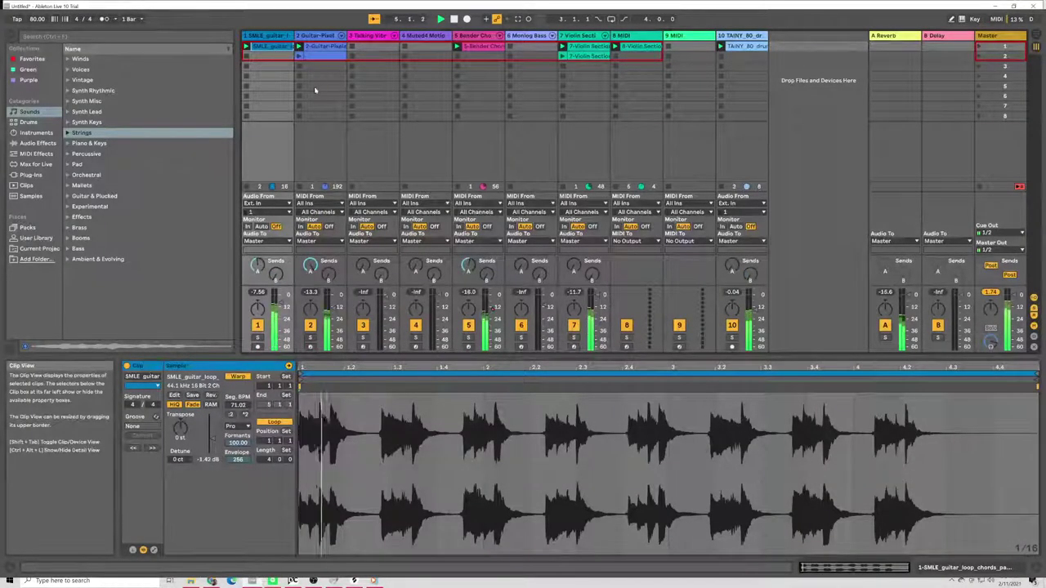
{"action": "mouse_move", "coordinate": [294, 35]}
{"action": "left_mouse_down"}
{"action": "mouse_move", "coordinate": [389, 35]}
{"action": "mouse_move", "coordinate": [284, 35]}
{"action": "left_mouse_up"}
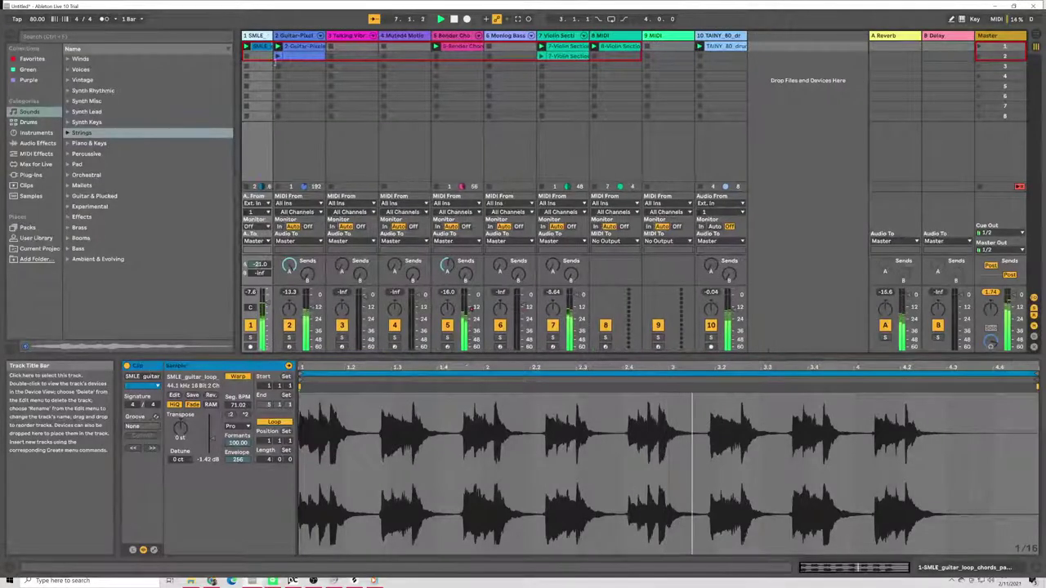
Step: Delete audio track 10 containing the TAINY_80 drum loop
{"action": "left_click", "coordinate": [732, 35]}
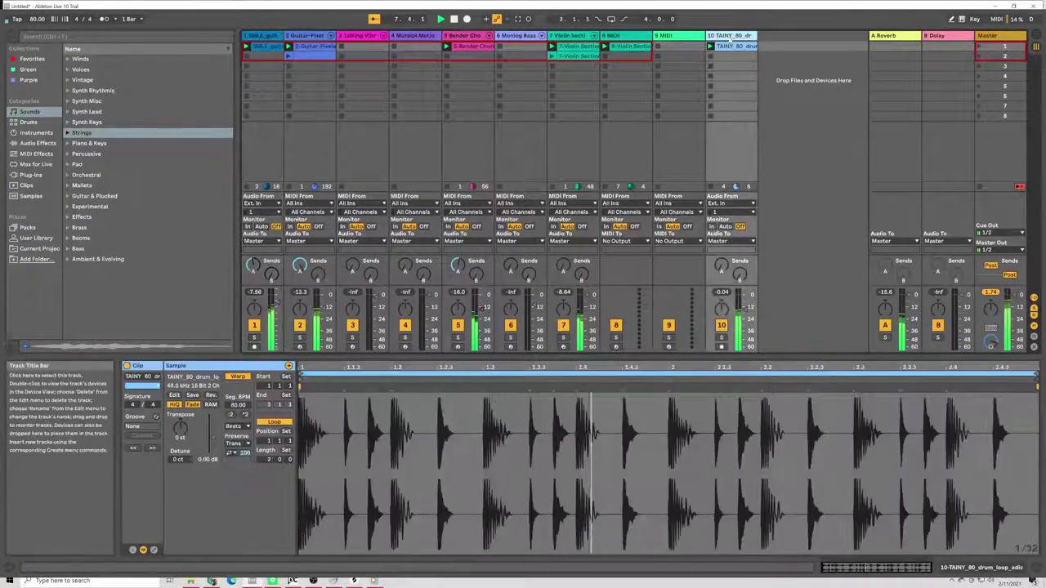
{"action": "right_click", "coordinate": [731, 35]}
{"action": "left_click", "coordinate": [746, 79]}
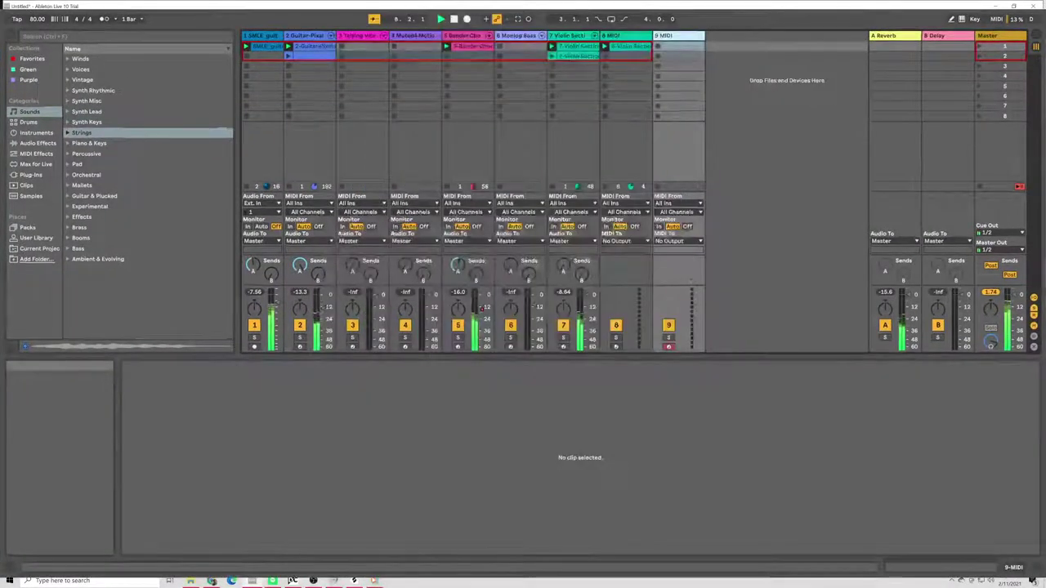
Step: Stop playback and listen to the second Violin Section clip on track 7 by itself
{"action": "left_click", "coordinate": [454, 20]}
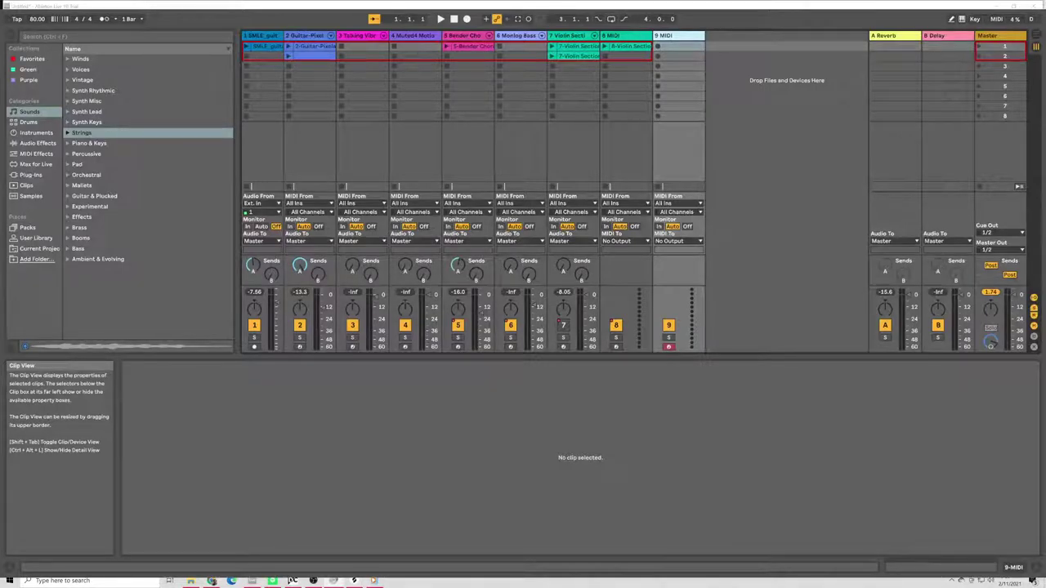
{"action": "left_click", "coordinate": [551, 56]}
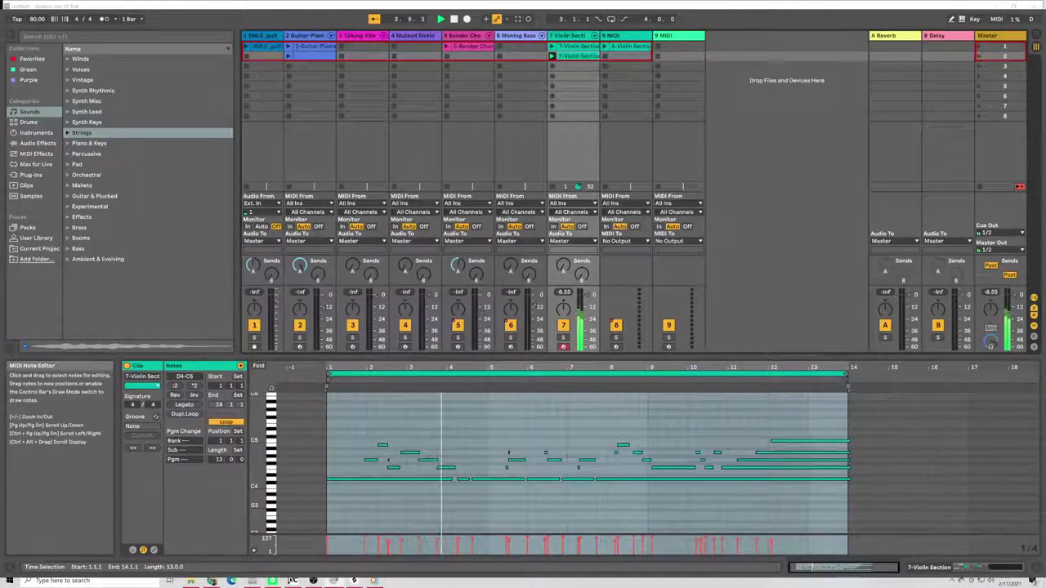
{"action": "left_click", "coordinate": [454, 19]}
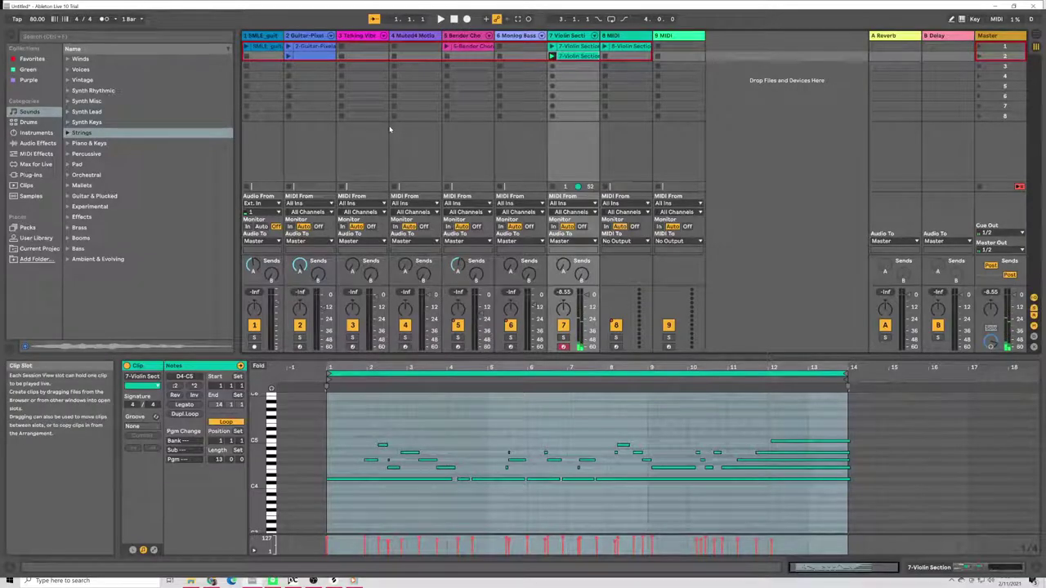
Step: Browse the Brass sounds and load Trumpet Section.adg onto MIDI track 9
{"action": "left_click", "coordinate": [679, 35]}
{"action": "left_click", "coordinate": [72, 228]}
{"action": "left_click", "coordinate": [94, 237]}
{"action": "left_click", "coordinate": [90, 259]}
{"action": "left_click", "coordinate": [98, 301]}
{"action": "scroll", "coordinate": [91, 312], "scroll_direction": "down", "scroll_amount": 2}
{"action": "left_click", "coordinate": [113, 313]}
{"action": "scroll", "coordinate": [113, 317], "scroll_direction": "down", "scroll_amount": 6}
{"action": "left_click", "coordinate": [113, 318]}
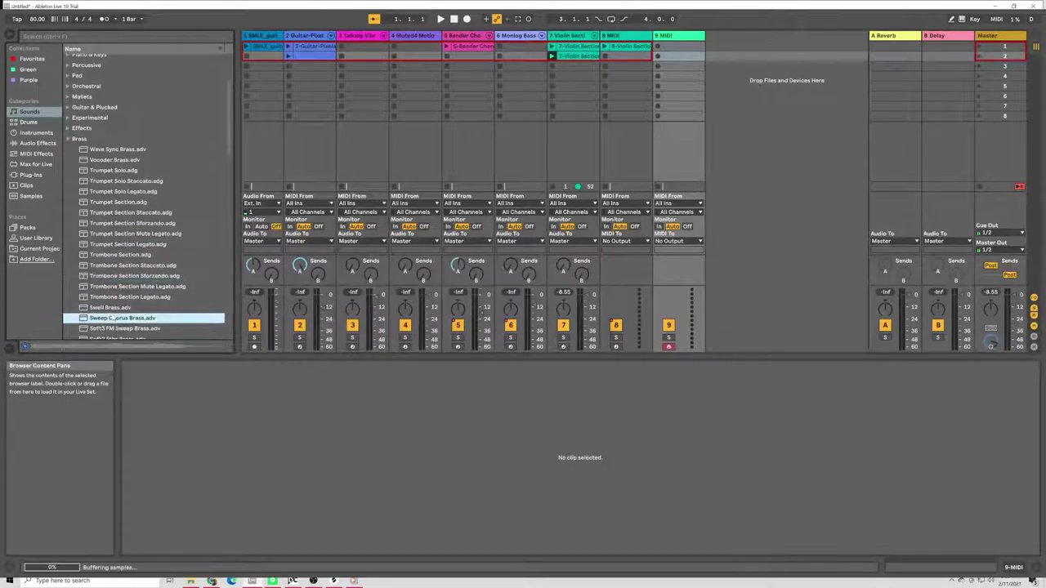
{"action": "left_click", "coordinate": [127, 213]}
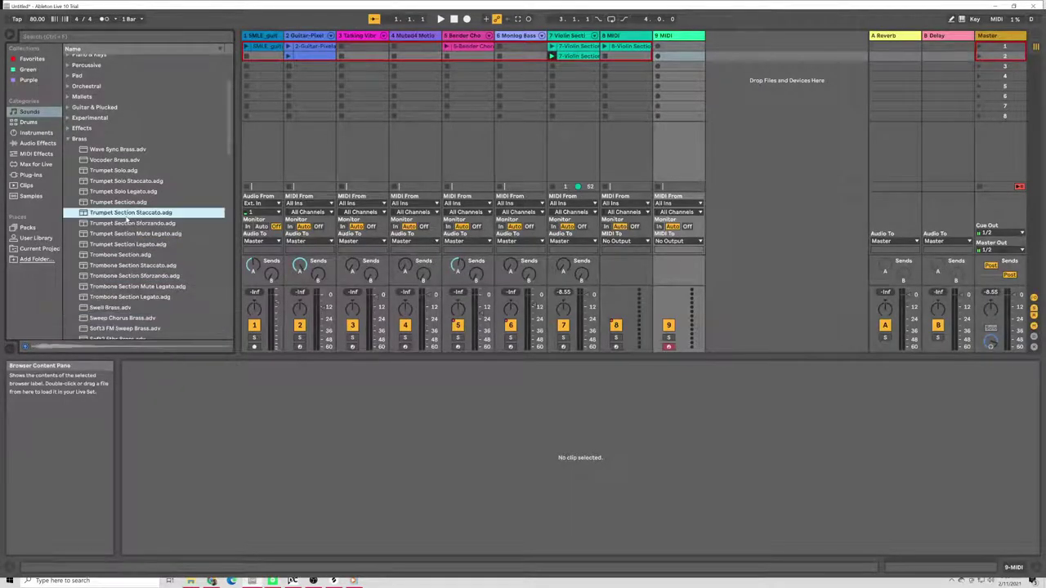
{"action": "left_click", "coordinate": [114, 203]}
{"action": "double_click", "coordinate": [114, 202]}
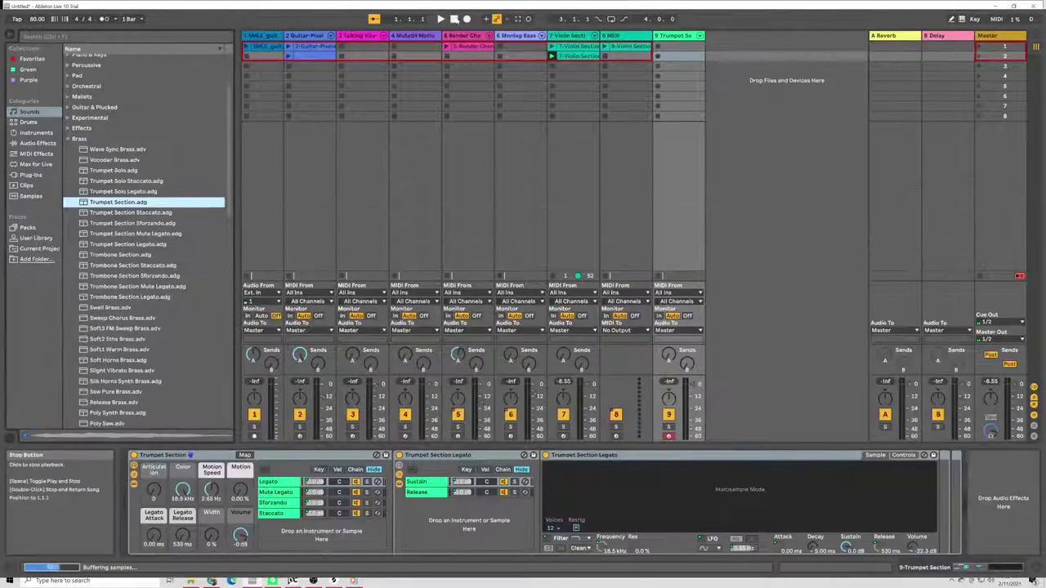
Step: Play scene 1 while recording a Trumpet Section clip on track 9, and restart playback from the beginning
{"action": "left_click", "coordinate": [979, 46]}
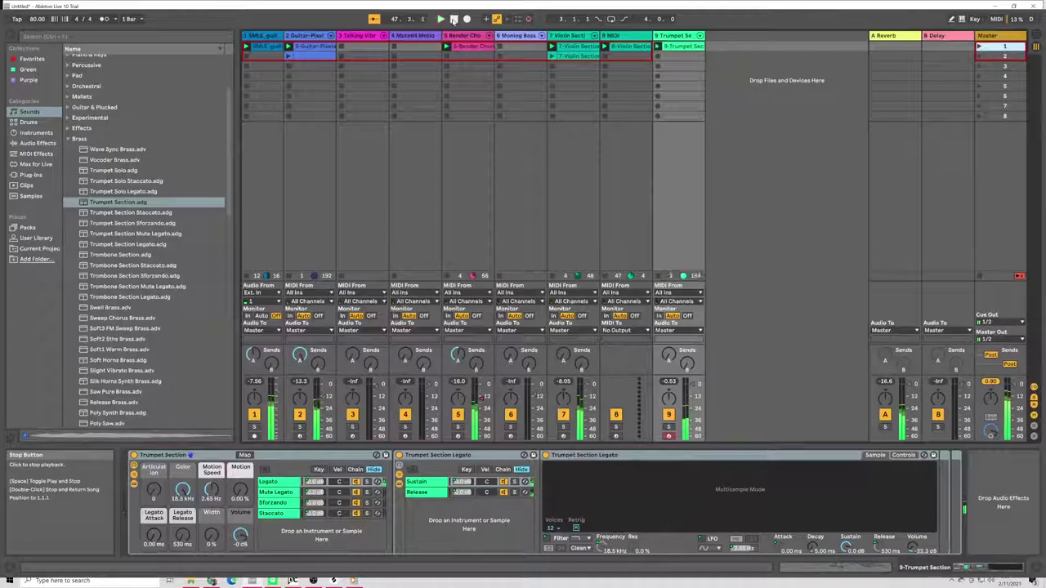
{"action": "left_click", "coordinate": [454, 19]}
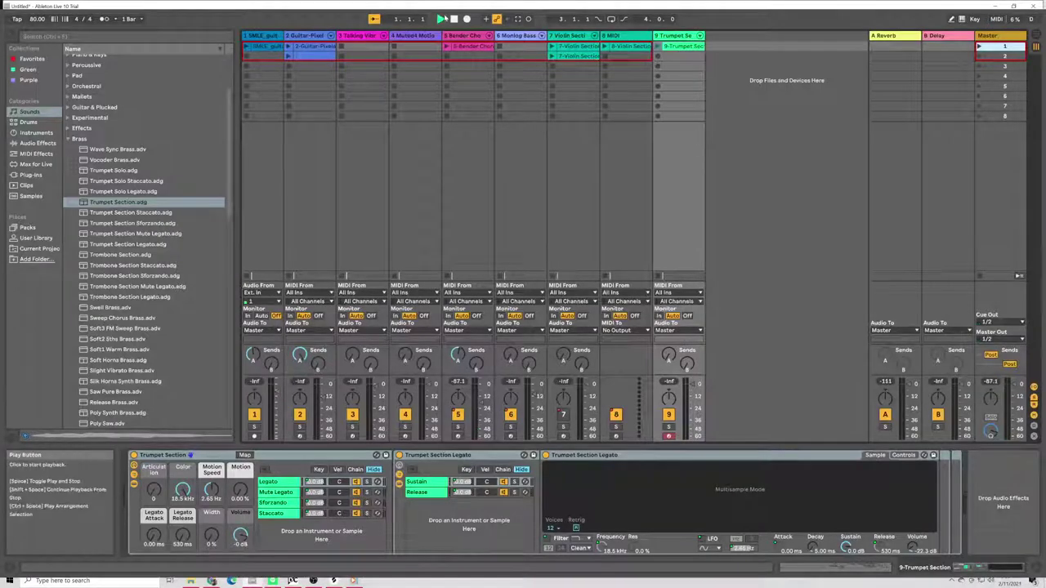
{"action": "left_click", "coordinate": [443, 17]}
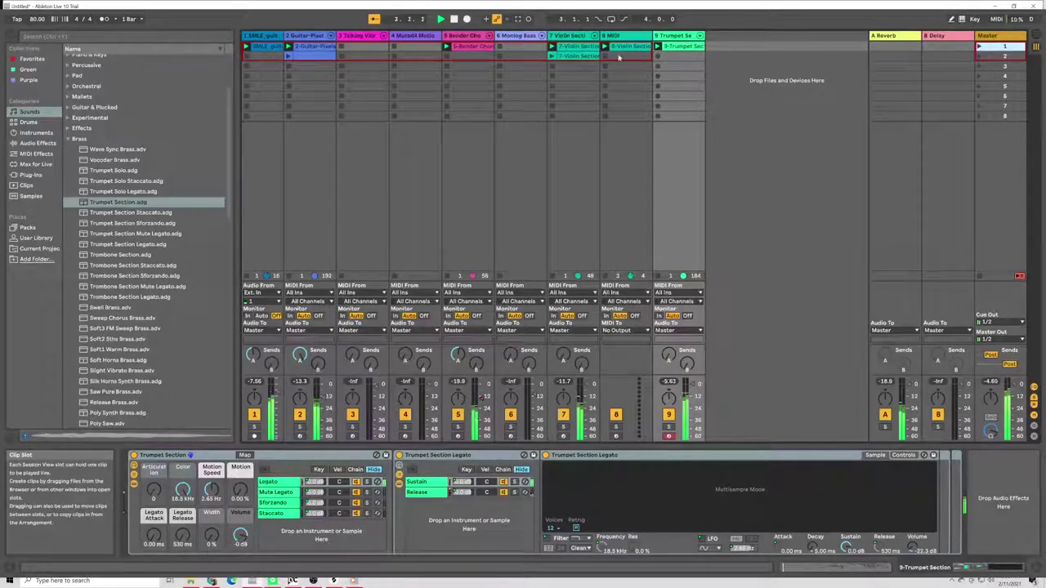
Step: Mute tracks 4 through 9 so only the guitar layers are heard
{"action": "left_click", "coordinate": [563, 414]}
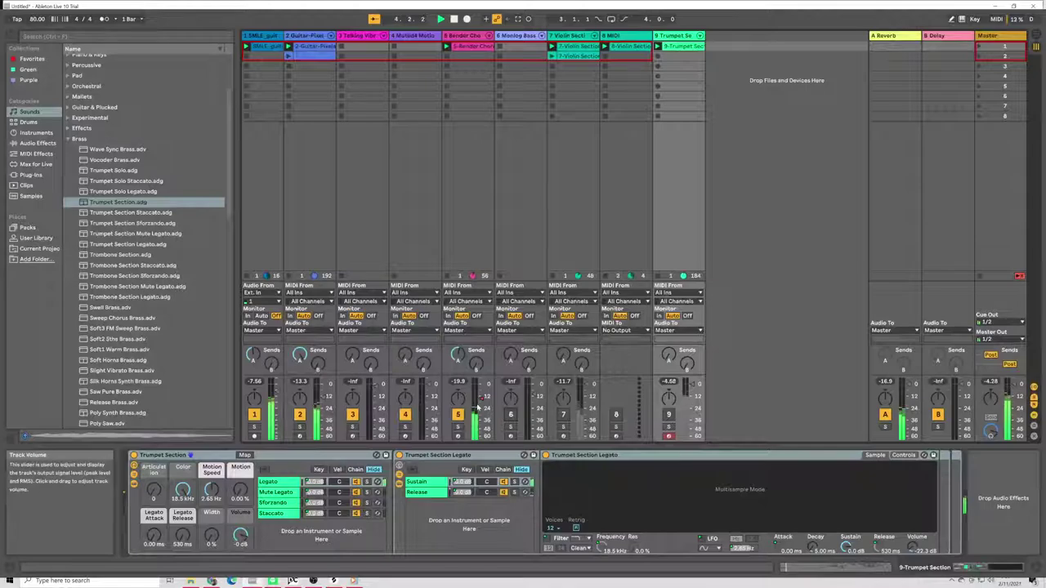
{"action": "left_click", "coordinate": [458, 414]}
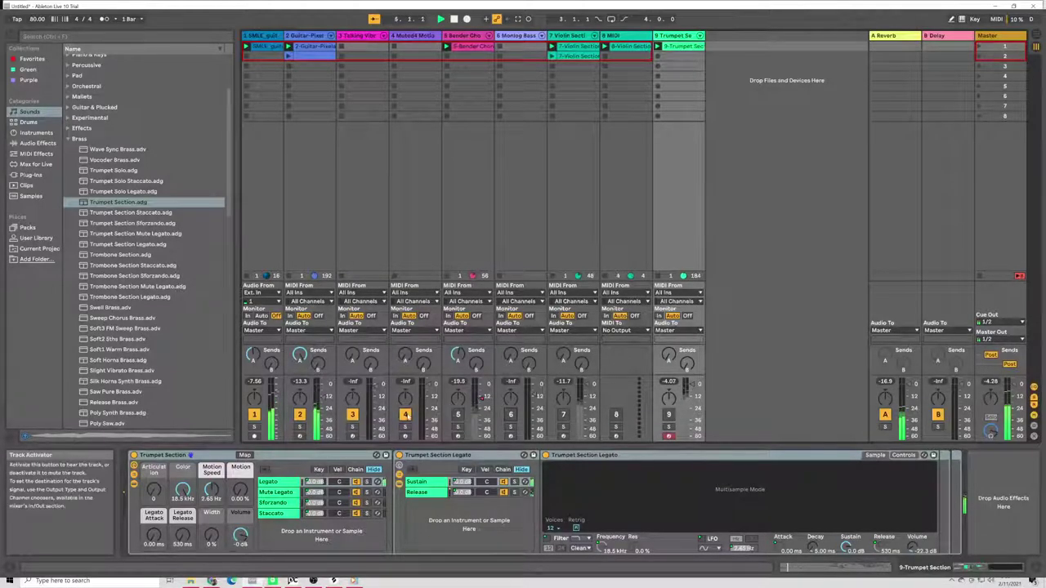
{"action": "left_click", "coordinate": [405, 415]}
Step: Reactivate the Violin Section, Bender Chord and Trumpet Section tracks and lower the Bender Chord track's volume
{"action": "left_click", "coordinate": [563, 414]}
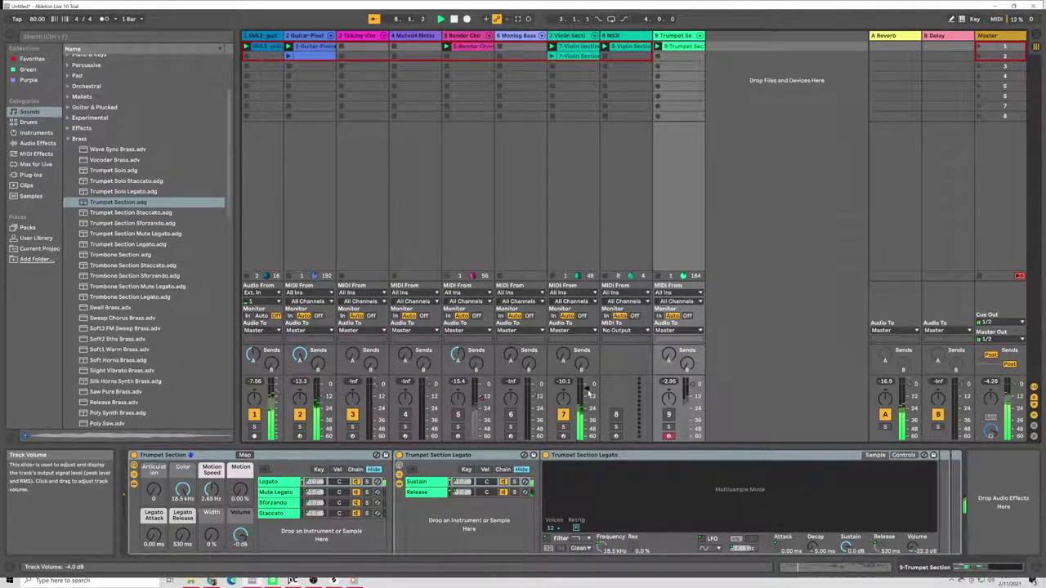
{"action": "left_click", "coordinate": [458, 415]}
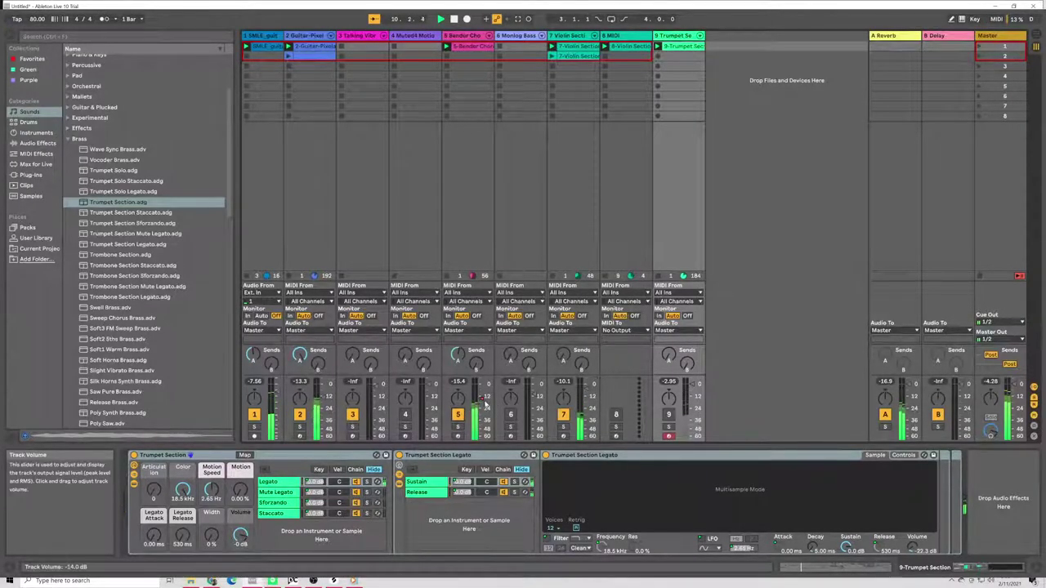
{"action": "left_click", "coordinate": [668, 414]}
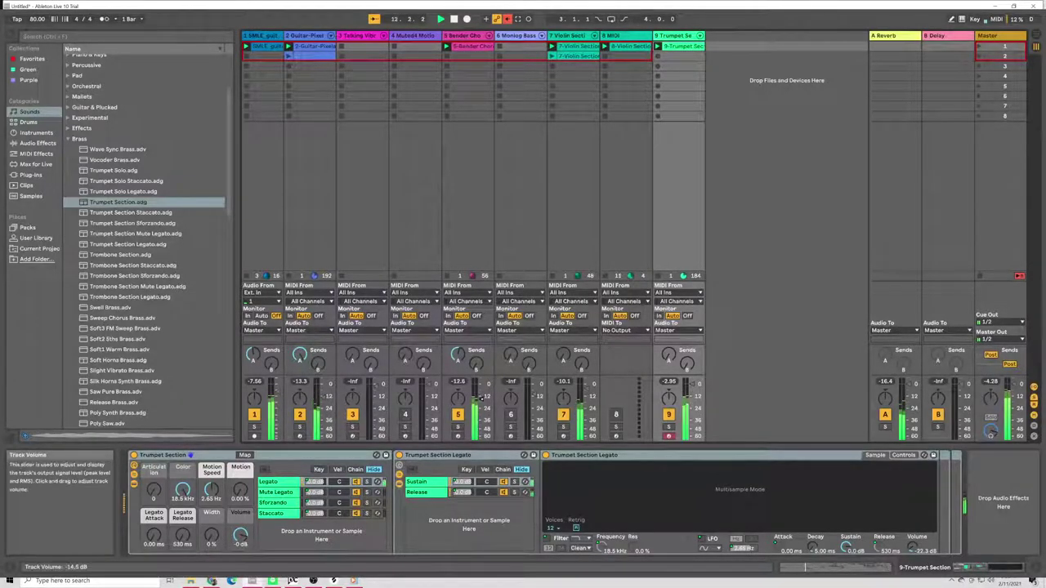
{"action": "left_click_drag", "start_coordinate": [480, 399], "coordinate": [482, 409]}
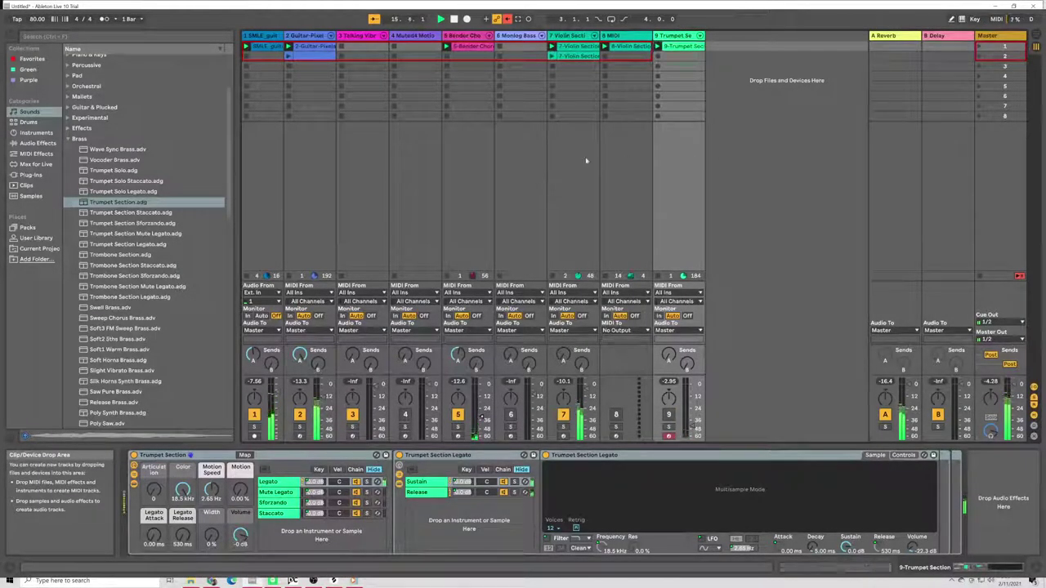
Step: Audition Synth Lead presets in the Sounds library, including Wide Lead, Grans Amp, Full Force Saw and 5th Stab Lead
{"action": "scroll", "coordinate": [88, 148], "scroll_direction": "up", "scroll_amount": 2}
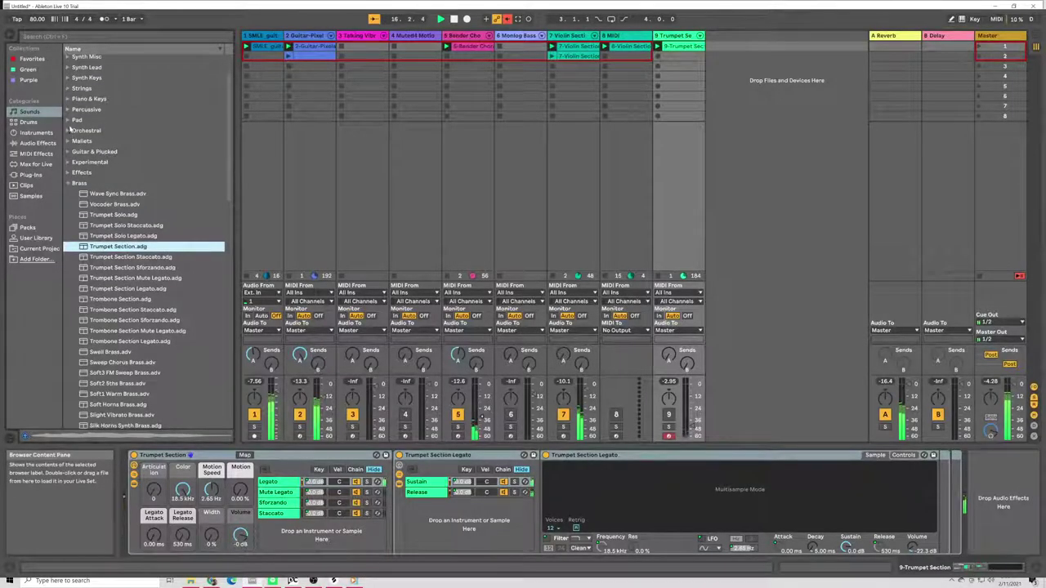
{"action": "scroll", "coordinate": [74, 107], "scroll_direction": "up", "scroll_amount": 2}
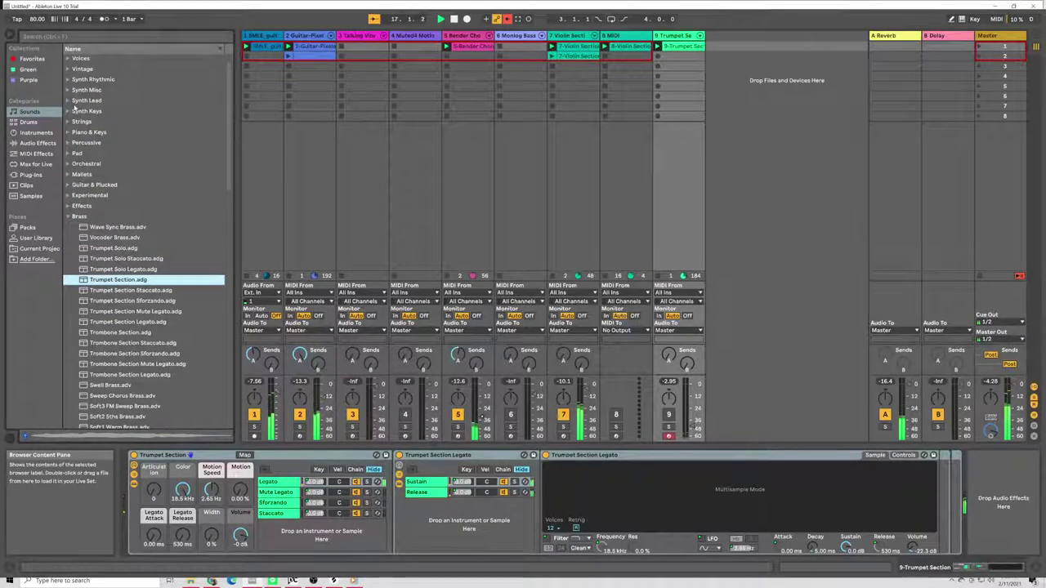
{"action": "left_click", "coordinate": [75, 101]}
{"action": "left_click", "coordinate": [122, 207]}
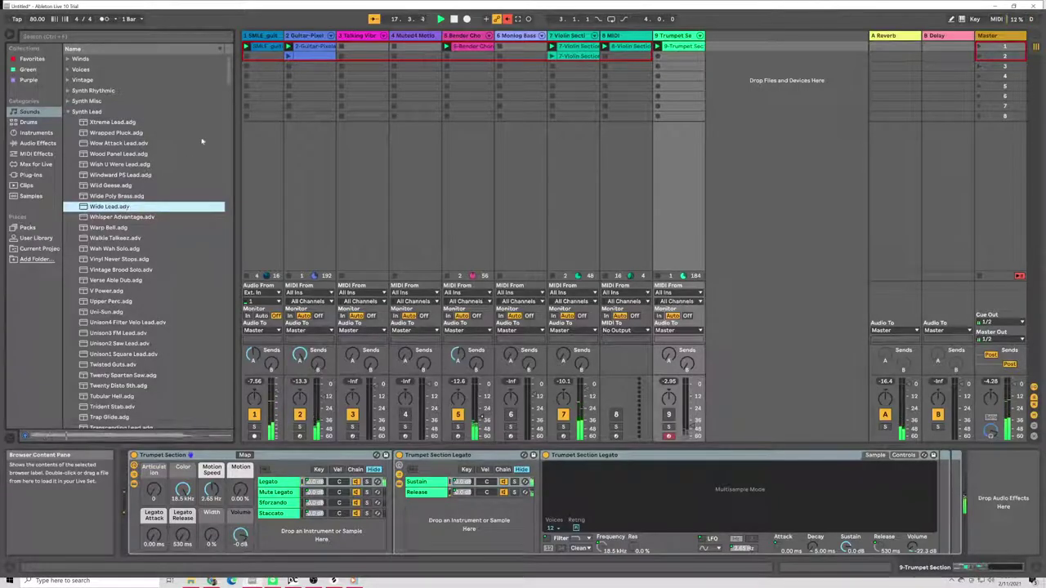
{"action": "scroll", "coordinate": [180, 212], "scroll_direction": "down", "scroll_amount": 12}
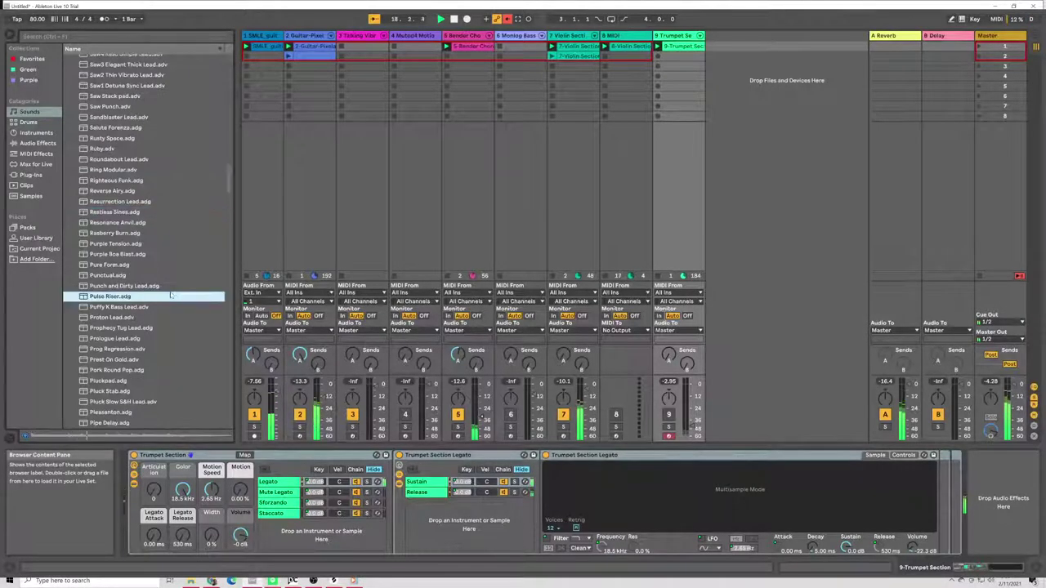
{"action": "left_click", "coordinate": [163, 285]}
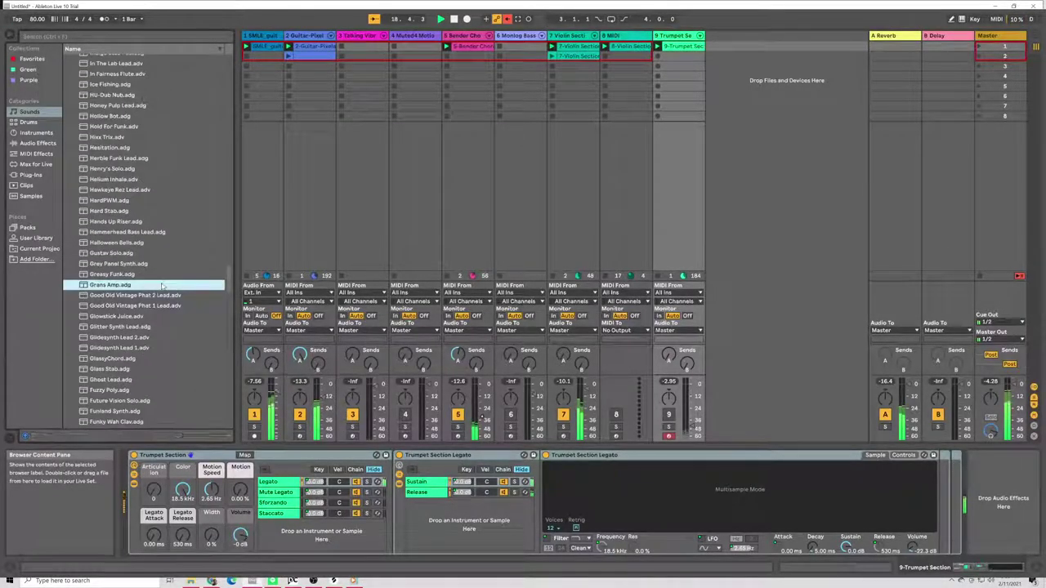
{"action": "left_click", "coordinate": [182, 325]}
{"action": "left_click_drag", "start_coordinate": [224, 278], "coordinate": [227, 296]}
{"action": "left_click", "coordinate": [188, 300]}
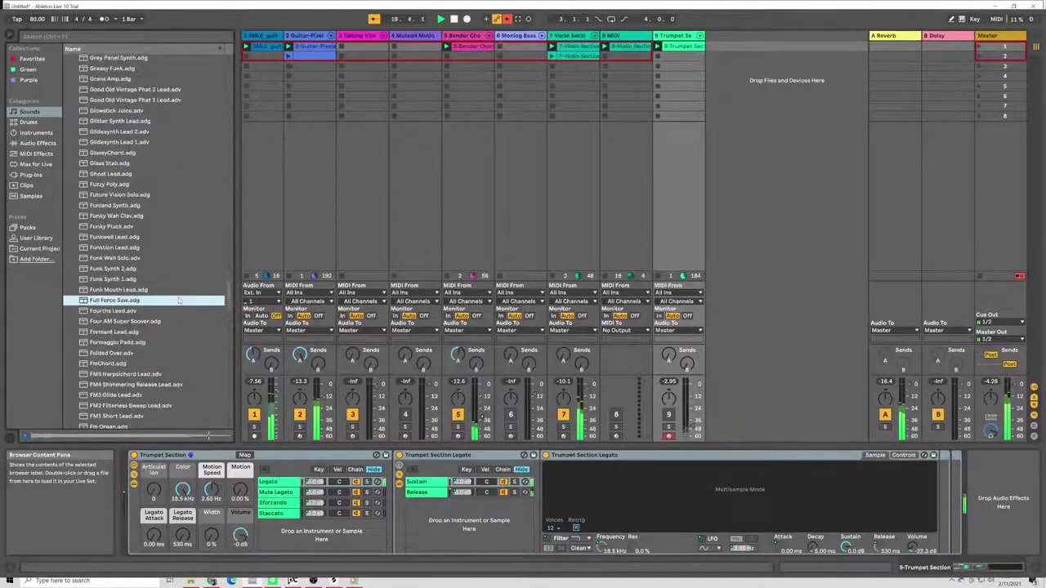
{"action": "left_click", "coordinate": [179, 353]}
{"action": "left_click", "coordinate": [179, 416]}
{"action": "scroll", "coordinate": [180, 327], "scroll_direction": "down", "scroll_amount": 15}
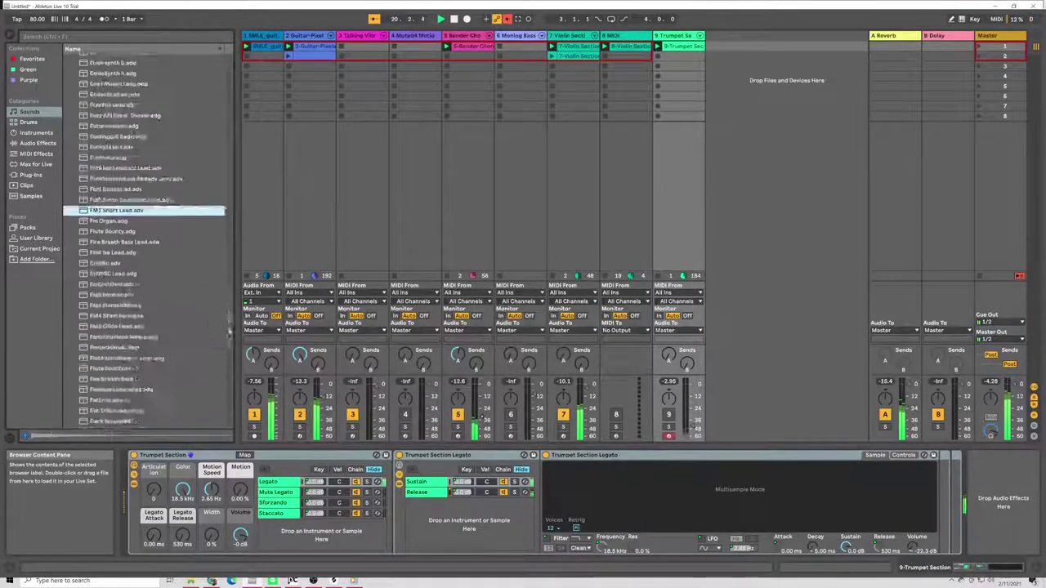
{"action": "left_click", "coordinate": [180, 387]}
{"action": "scroll", "coordinate": [180, 344], "scroll_direction": "down", "scroll_amount": 6}
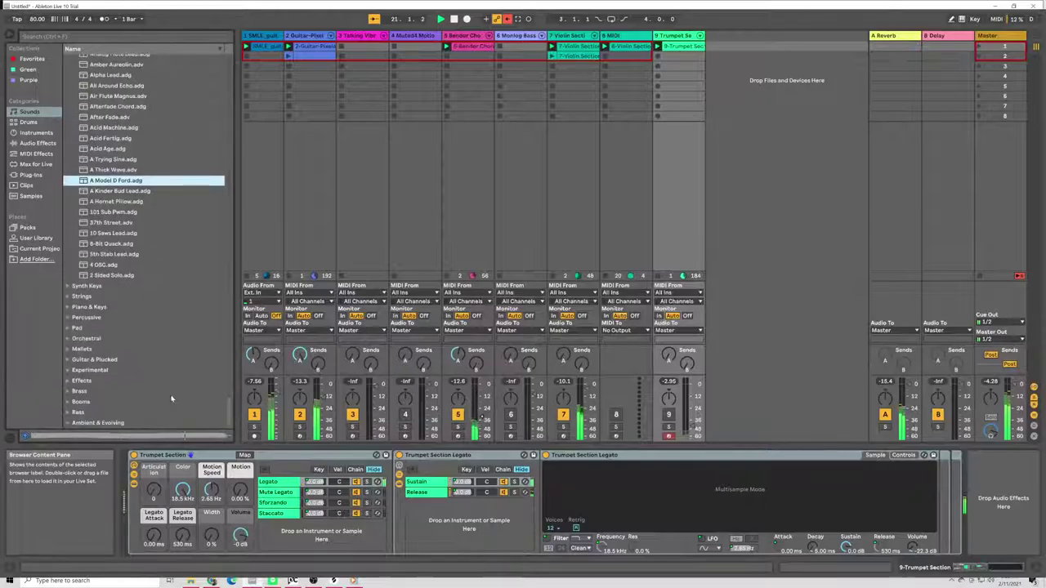
{"action": "left_click", "coordinate": [145, 268]}
{"action": "key", "text": "Up"}
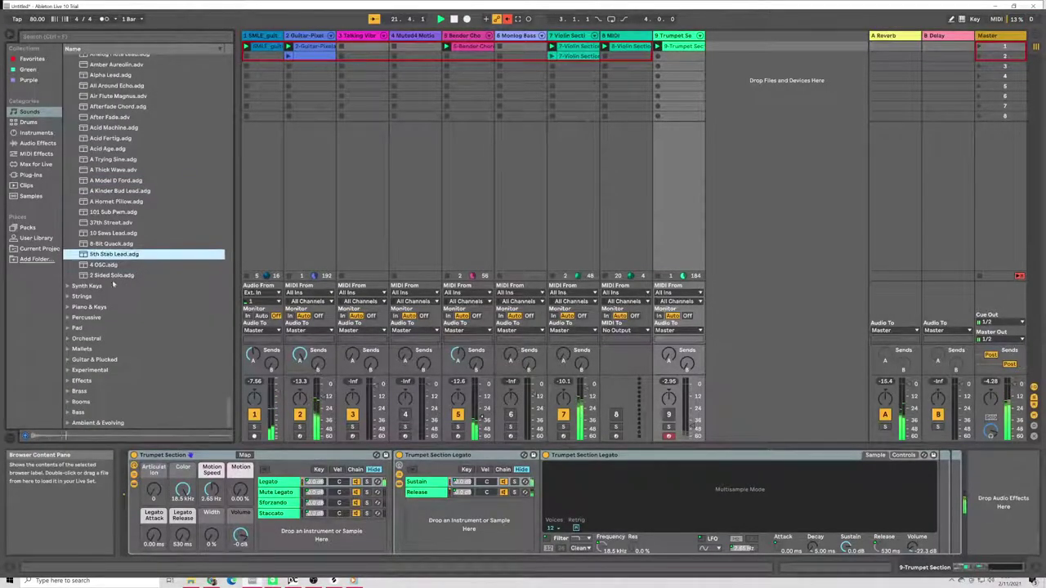
Step: Expand the Synth Keys category and audition its first presets down to Uplift Transition.adv
{"action": "key", "text": "Down"}
{"action": "key", "text": "Down"}
{"action": "key", "text": "Down"}
{"action": "key", "text": "Right"}
{"action": "key", "text": "Down"}
{"action": "key", "text": "Down"}
{"action": "key", "text": "Down"}
{"action": "key", "text": "Down"}
{"action": "key", "text": "Down"}
{"action": "key", "text": "Down"}
{"action": "key", "text": "Down"}
{"action": "key", "text": "Down"}
{"action": "key", "text": "Down"}
{"action": "key", "text": "Down"}
{"action": "key", "text": "Down"}
{"action": "key", "text": "Down"}
{"action": "key", "text": "Down"}
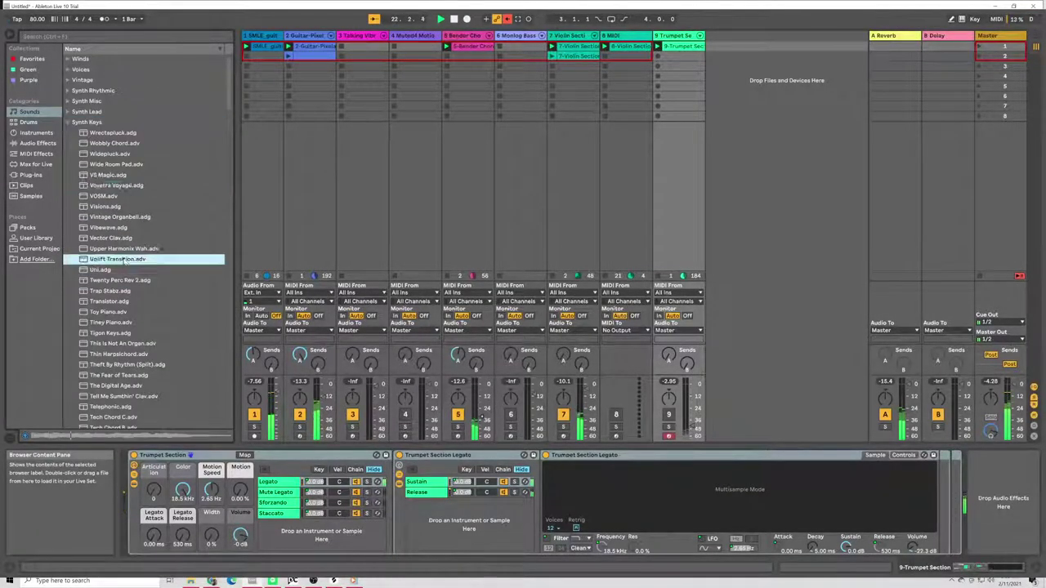
Step: Audition further Synth Keys presets, including Gold Keys, Ambiento Bells, 12 CC's and Counting and A Blue Hue
{"action": "left_click", "coordinate": [219, 101]}
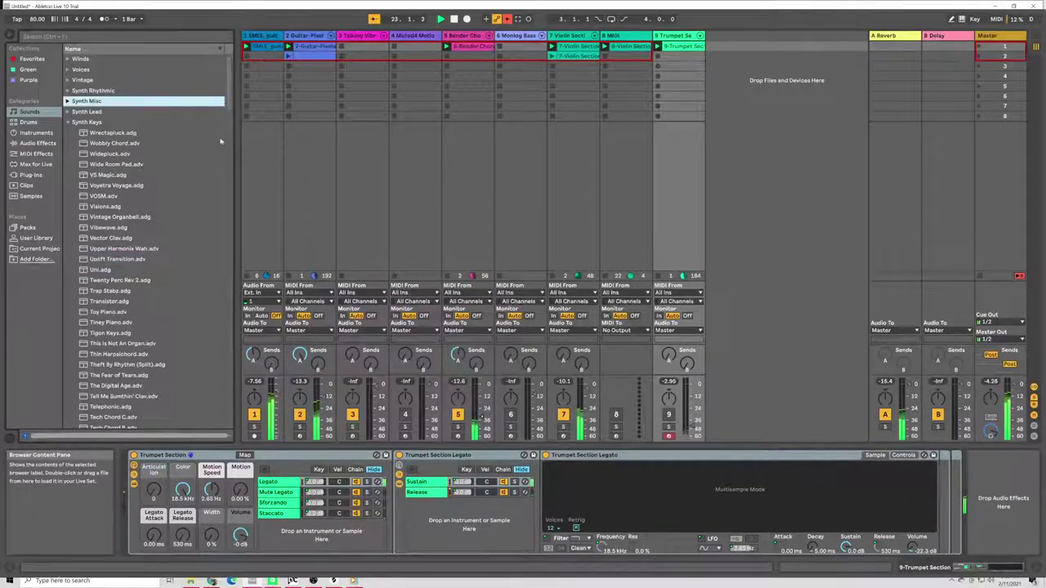
{"action": "scroll", "coordinate": [147, 205], "scroll_direction": "down", "scroll_amount": 10}
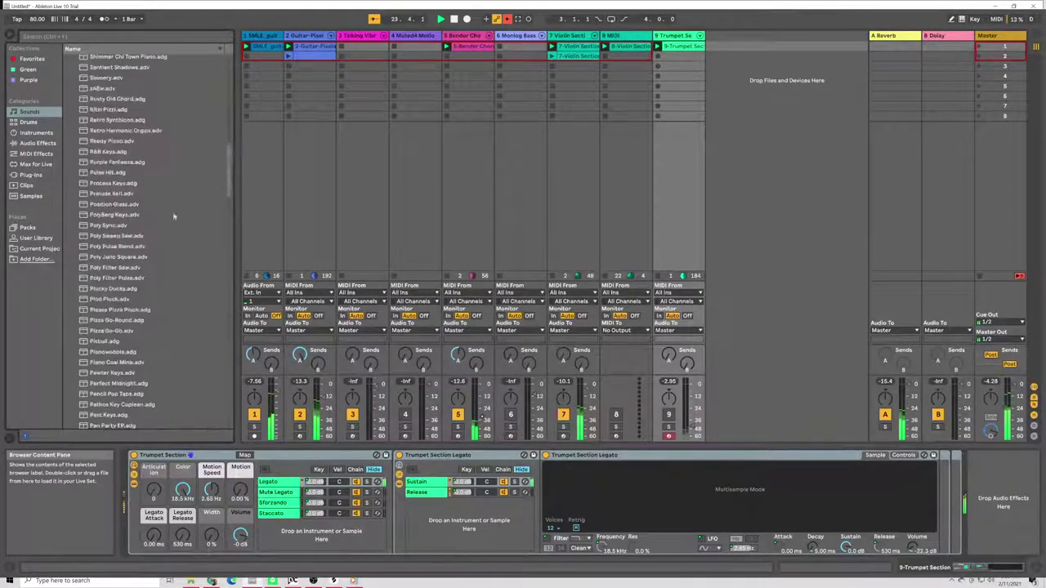
{"action": "left_click", "coordinate": [116, 236]}
{"action": "scroll", "coordinate": [228, 191], "scroll_direction": "down", "scroll_amount": 10}
{"action": "left_click", "coordinate": [184, 302]}
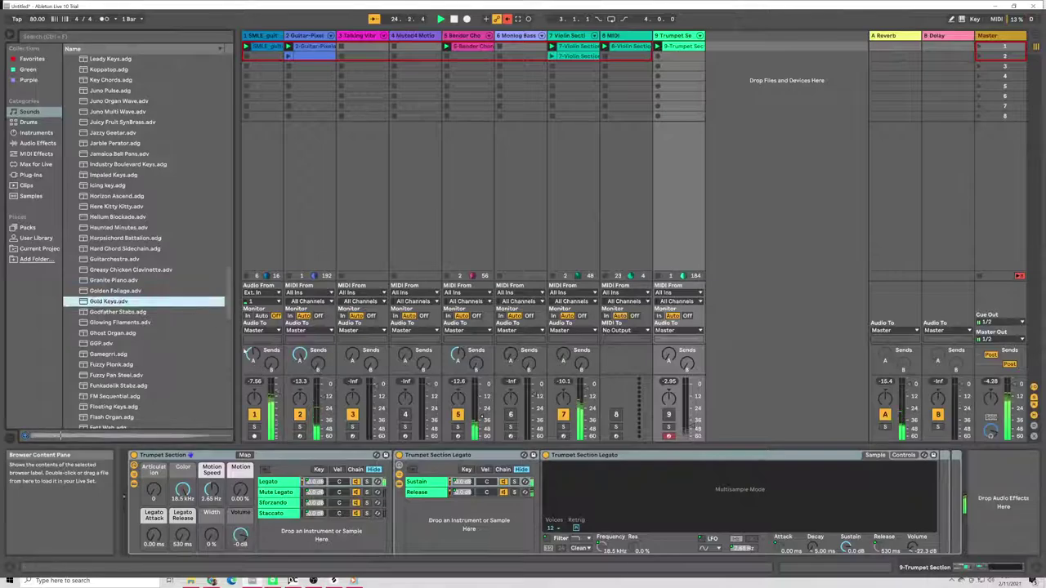
{"action": "scroll", "coordinate": [170, 318], "scroll_direction": "up", "scroll_amount": 1}
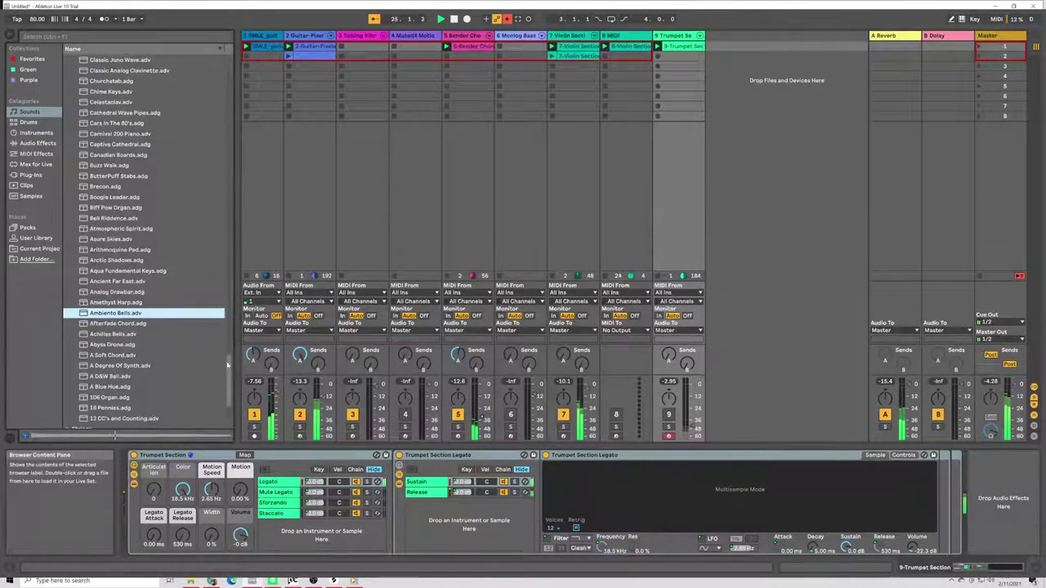
{"action": "scroll", "coordinate": [163, 311], "scroll_direction": "down", "scroll_amount": 5}
{"action": "left_click", "coordinate": [143, 278]}
{"action": "left_click", "coordinate": [108, 288]}
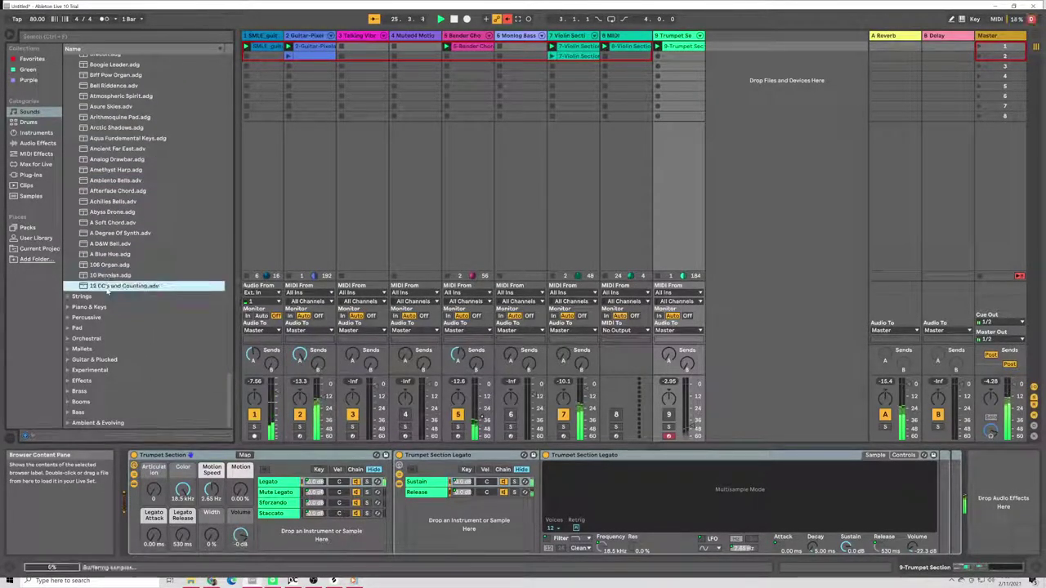
{"action": "left_click", "coordinate": [113, 255]}
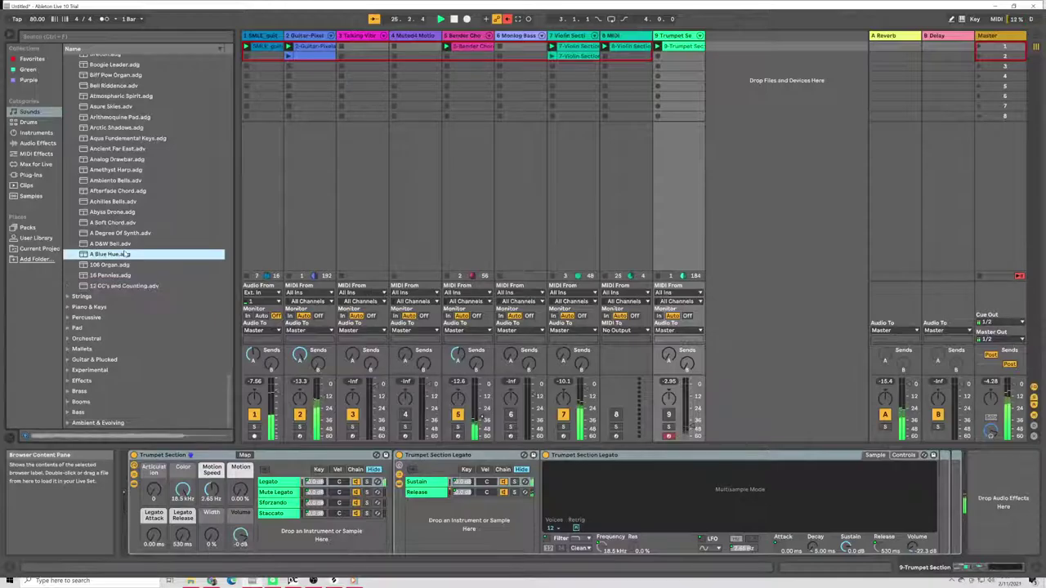
Step: Expand the Piano & Keys category and audition presets from Water Bug Clav and Grand Piano Equal Bright Solo down to A Clavinette Session
{"action": "left_click", "coordinate": [69, 308]}
{"action": "left_click", "coordinate": [119, 291]}
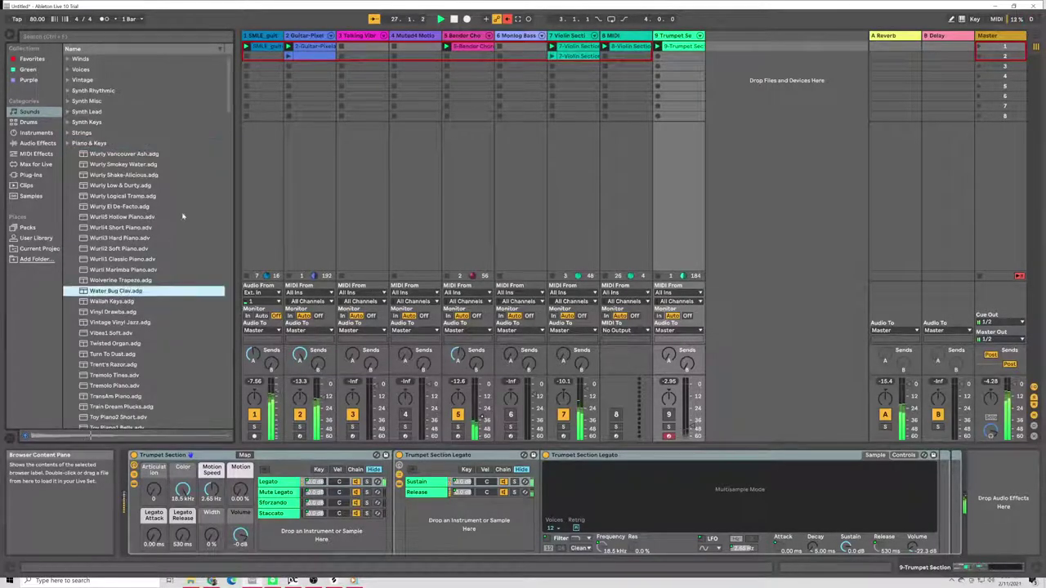
{"action": "scroll", "coordinate": [156, 290], "scroll_direction": "down", "scroll_amount": 10}
{"action": "left_click", "coordinate": [165, 290]}
{"action": "left_click", "coordinate": [135, 267]}
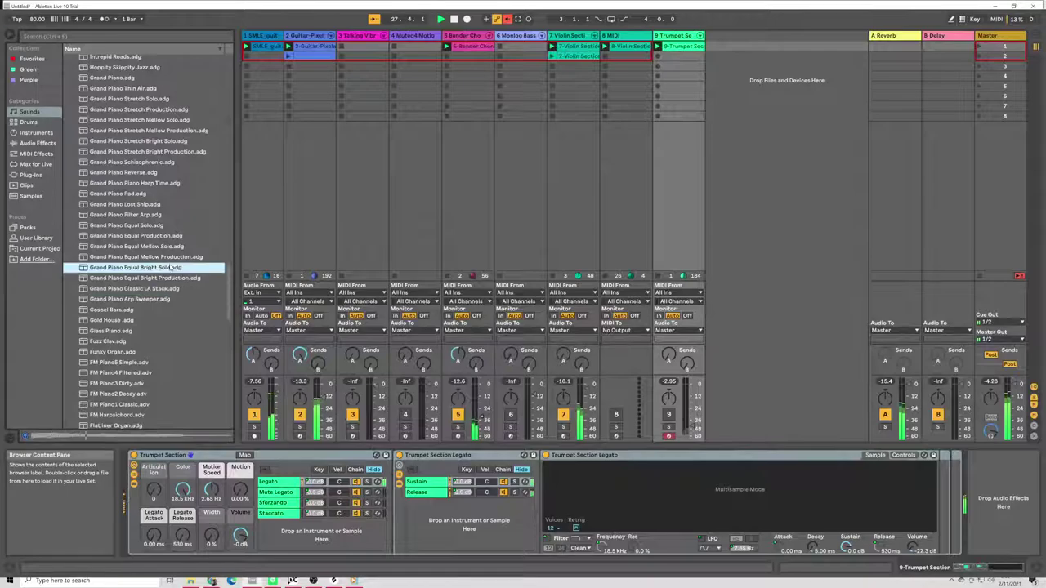
{"action": "left_click", "coordinate": [119, 394]}
{"action": "scroll", "coordinate": [230, 323], "scroll_direction": "down", "scroll_amount": 10}
{"action": "left_click", "coordinate": [222, 375]}
{"action": "key", "text": "Down"}
{"action": "key", "text": "Down"}
{"action": "key", "text": "Down"}
{"action": "key", "text": "Down"}
{"action": "key", "text": "Down"}
{"action": "key", "text": "Down"}
{"action": "key", "text": "Down"}
{"action": "key", "text": "Down"}
{"action": "key", "text": "Down"}
{"action": "key", "text": "Down"}
{"action": "key", "text": "Down"}
{"action": "key", "text": "Down"}
{"action": "key", "text": "Down"}
{"action": "key", "text": "Down"}
{"action": "key", "text": "Down"}
{"action": "key", "text": "Down"}
{"action": "key", "text": "Down"}
{"action": "key", "text": "Down"}
{"action": "key", "text": "Down"}
{"action": "key", "text": "Down"}
{"action": "key", "text": "Down"}
{"action": "key", "text": "Down"}
{"action": "key", "text": "Down"}
{"action": "key", "text": "Down"}
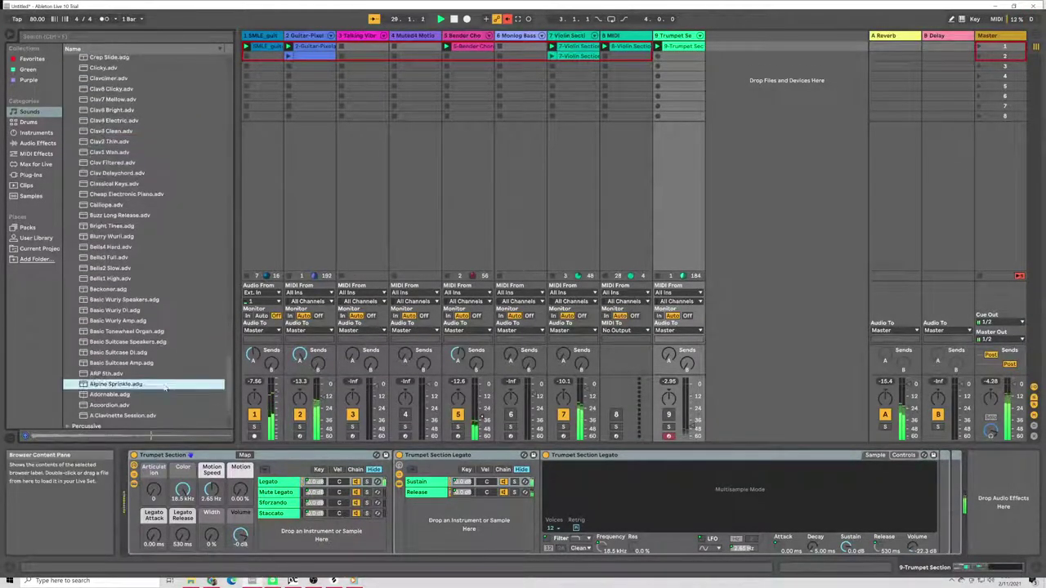
{"action": "scroll", "coordinate": [151, 381], "scroll_direction": "down", "scroll_amount": 2}
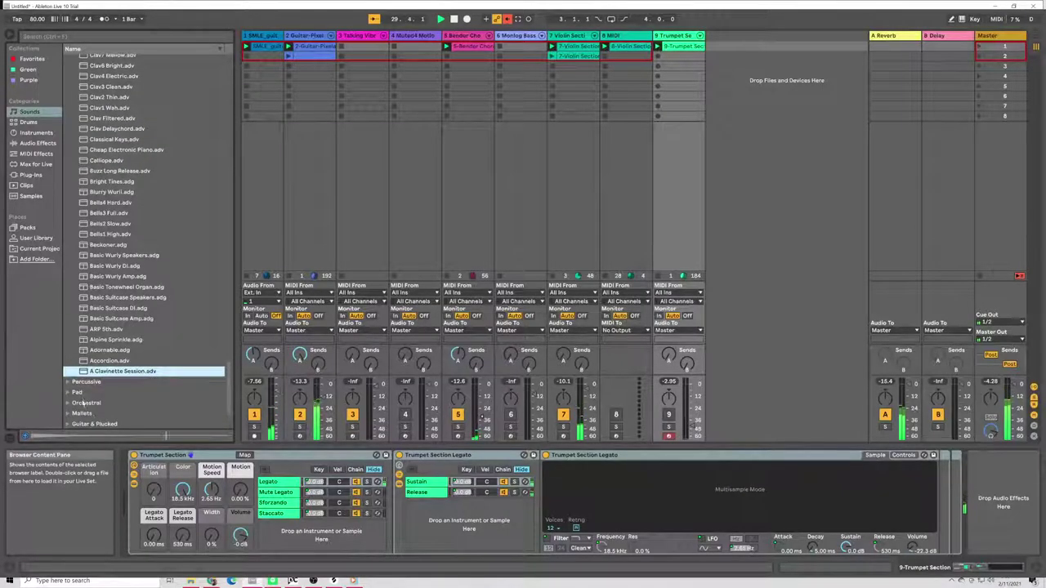
Step: Expand the Percussive category, audition presets such as Potzen Panz.adv and look through the remaining entries
{"action": "left_click", "coordinate": [151, 380]}
{"action": "left_click", "coordinate": [156, 378]}
{"action": "left_click", "coordinate": [163, 342]}
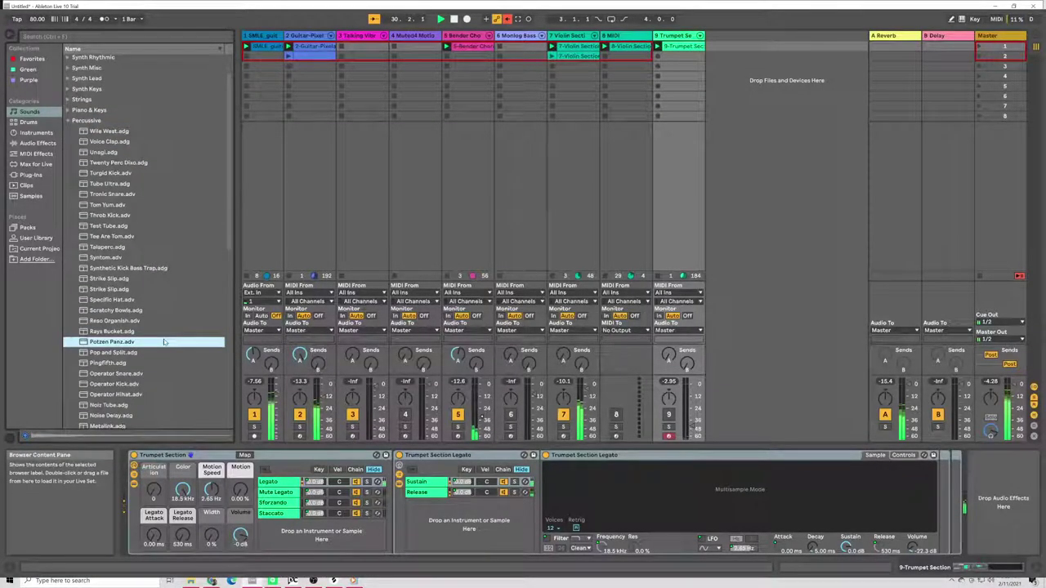
{"action": "left_click", "coordinate": [141, 395]}
{"action": "scroll", "coordinate": [129, 330], "scroll_direction": "down", "scroll_amount": 12}
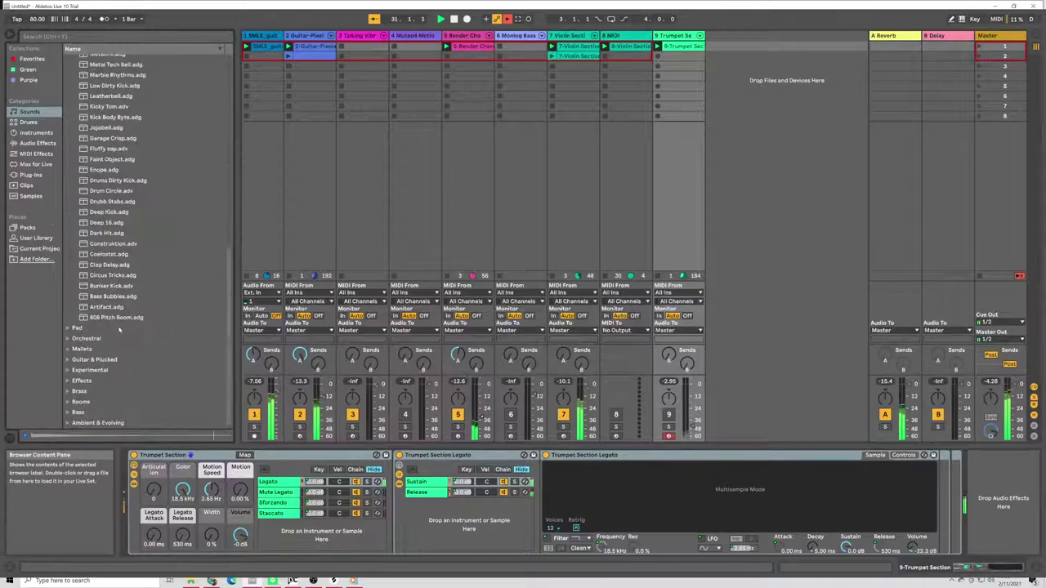
{"action": "scroll", "coordinate": [106, 392], "scroll_direction": "up", "scroll_amount": 1}
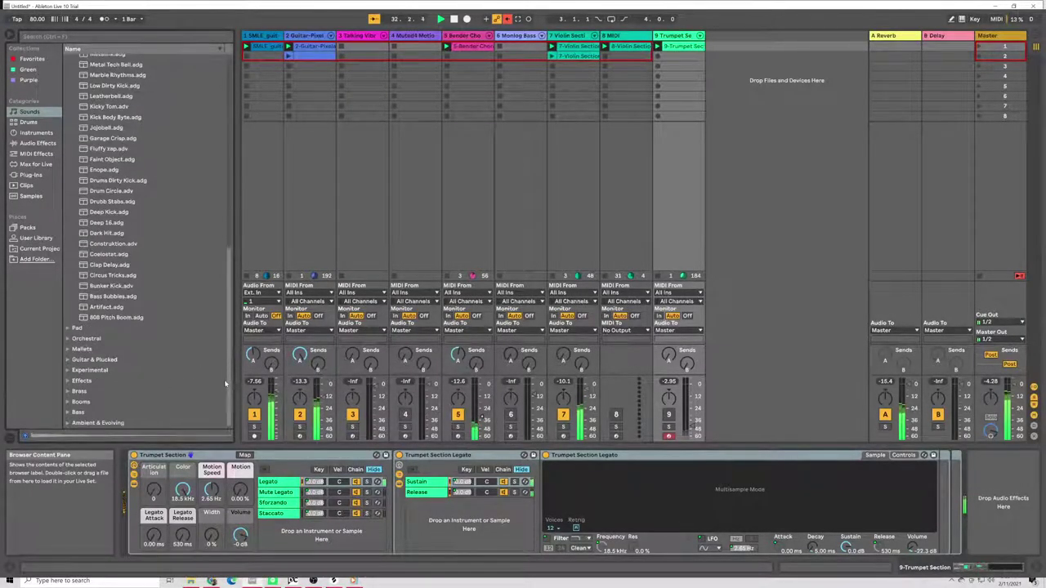
Step: Expand the Synth Misc category and audition its presets from Wow Vibrato down to Rhythmic String Arp
{"action": "scroll", "coordinate": [226, 311], "scroll_direction": "up", "scroll_amount": 5}
{"action": "scroll", "coordinate": [220, 269], "scroll_direction": "up", "scroll_amount": 10}
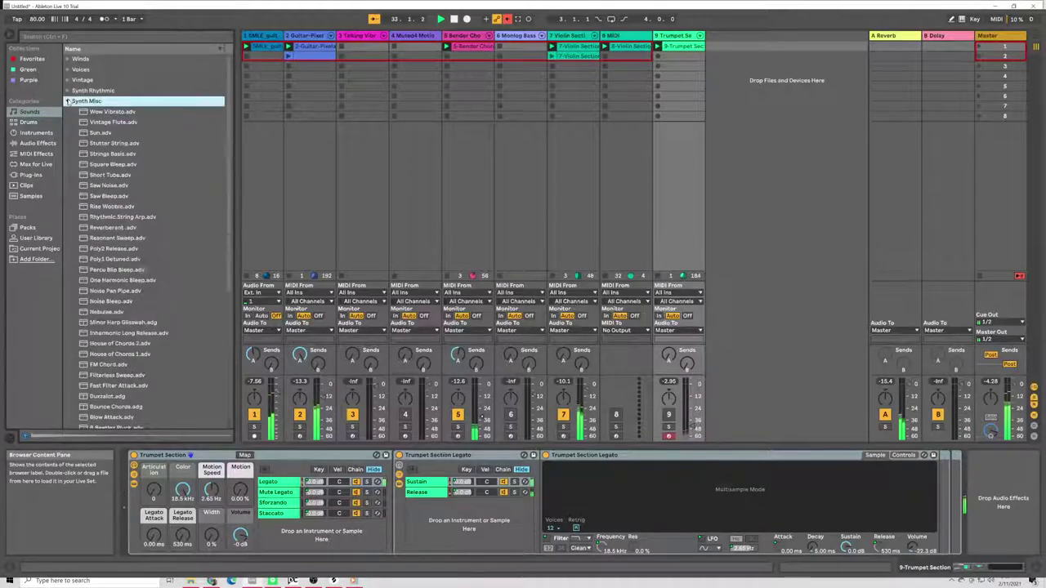
{"action": "key", "text": "Down"}
{"action": "key", "text": "Down"}
{"action": "key", "text": "Down"}
{"action": "key", "text": "Down"}
{"action": "key", "text": "Down"}
{"action": "key", "text": "Down"}
{"action": "key", "text": "Down"}
{"action": "key", "text": "Down"}
{"action": "key", "text": "Down"}
{"action": "key", "text": "Down"}
{"action": "key", "text": "Down"}
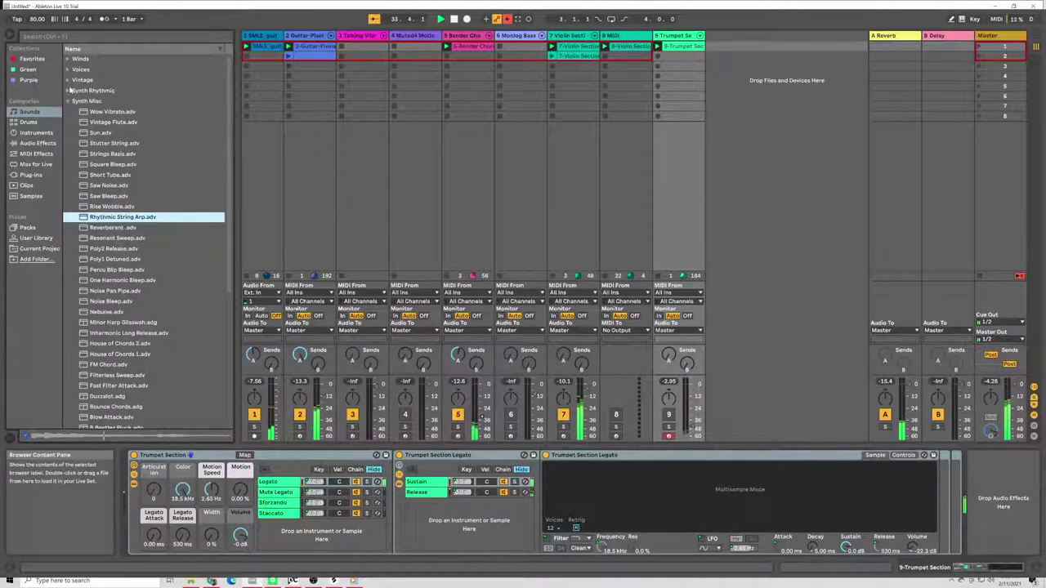
Step: Collapse Synth Misc, expand Synth Rhythmic and audition its presets down to Warped Mind Synth.adg
{"action": "key", "text": "Left"}
{"action": "key", "text": "Up"}
{"action": "key", "text": "Right"}
{"action": "key", "text": "Down"}
{"action": "key", "text": "Down"}
{"action": "key", "text": "Down"}
{"action": "key", "text": "Down"}
{"action": "key", "text": "Down"}
{"action": "key", "text": "Down"}
{"action": "key", "text": "Down"}
{"action": "key", "text": "Down"}
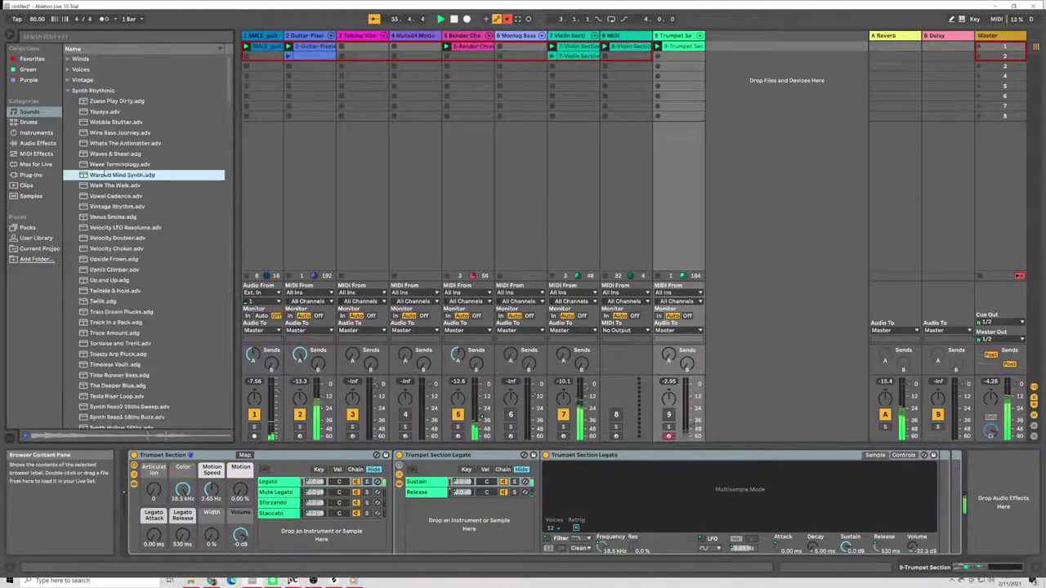
Step: Look through the Voices category, and audition Duzzalot and Blow Attack from Synth Misc
{"action": "left_click", "coordinate": [76, 70]}
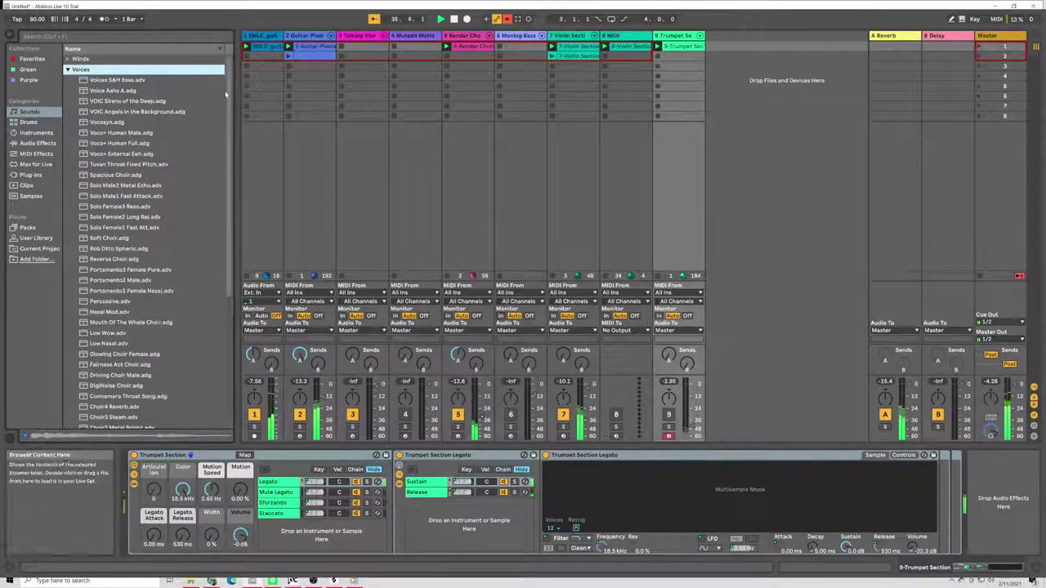
{"action": "scroll", "coordinate": [117, 217], "scroll_direction": "down", "scroll_amount": 6}
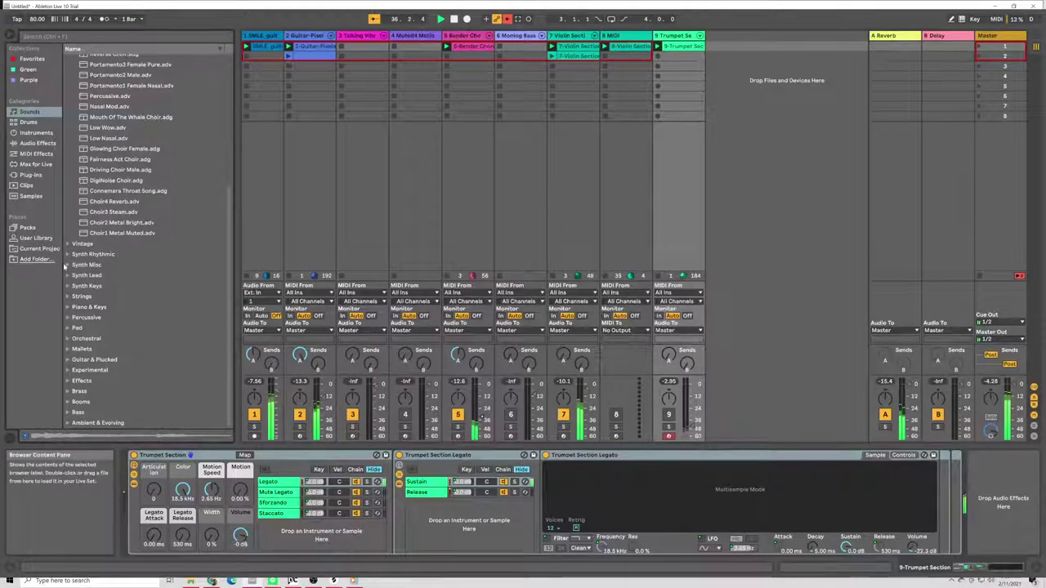
{"action": "left_click", "coordinate": [66, 265]}
{"action": "left_click", "coordinate": [122, 292]}
{"action": "left_click", "coordinate": [169, 398]}
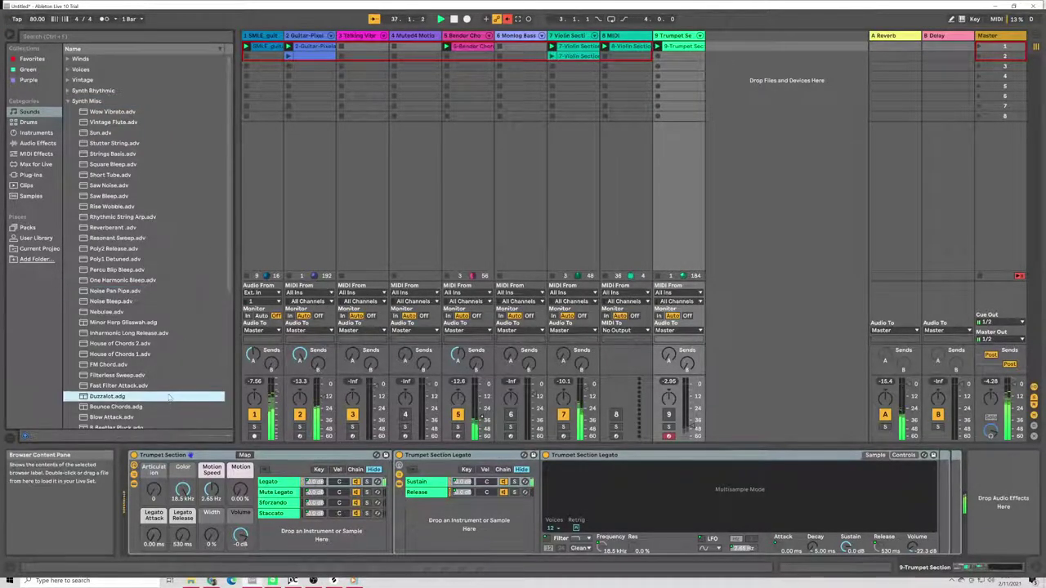
{"action": "left_click", "coordinate": [171, 415]}
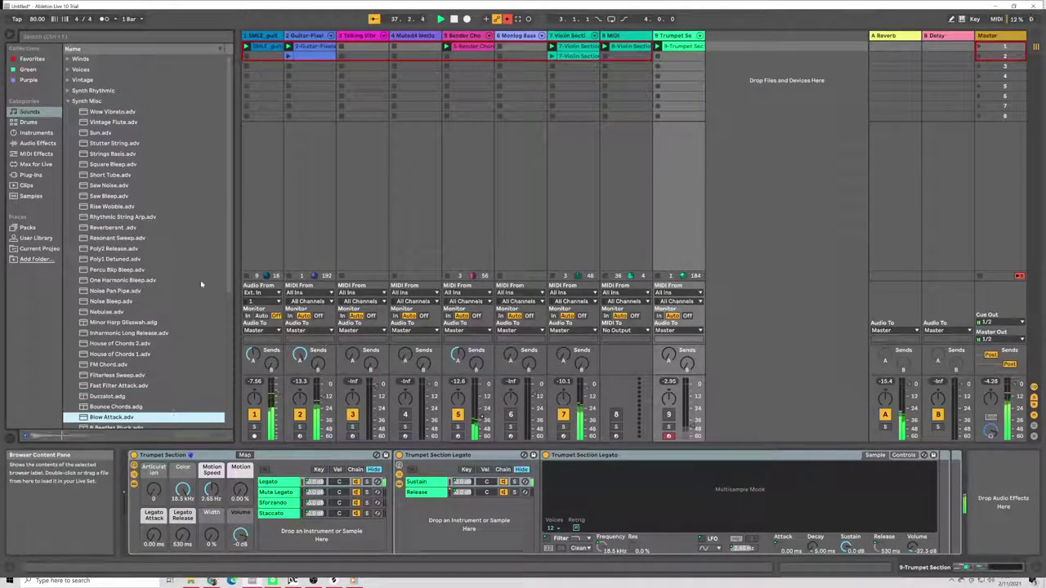
Step: Look through the effect, instrument and clip categories and bring up the third-party plug-ins
{"action": "left_click", "coordinate": [24, 143]}
{"action": "left_click", "coordinate": [27, 133]}
{"action": "left_click", "coordinate": [33, 176]}
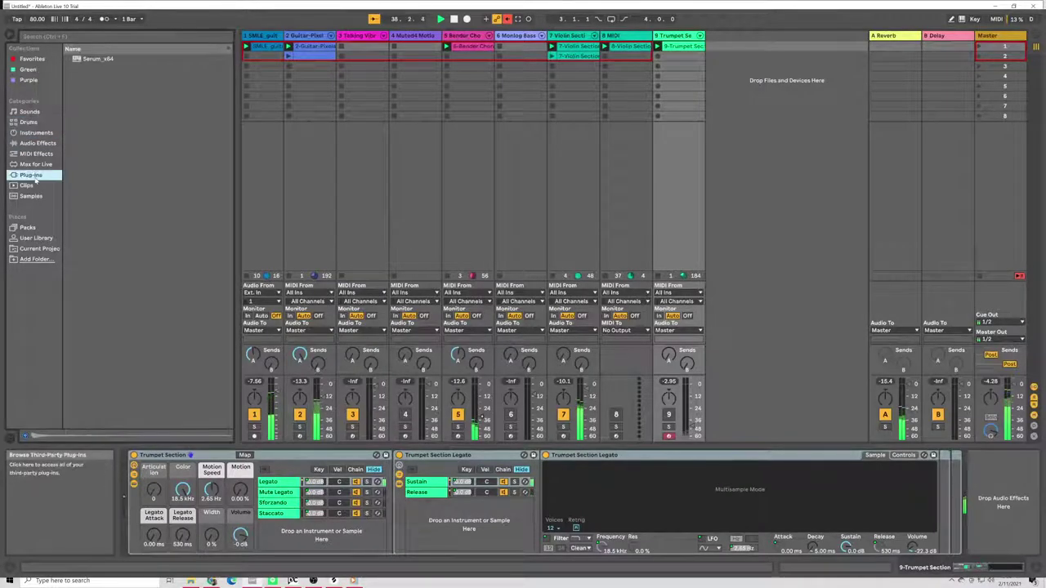
{"action": "left_click", "coordinate": [26, 186]}
{"action": "left_click", "coordinate": [31, 175]}
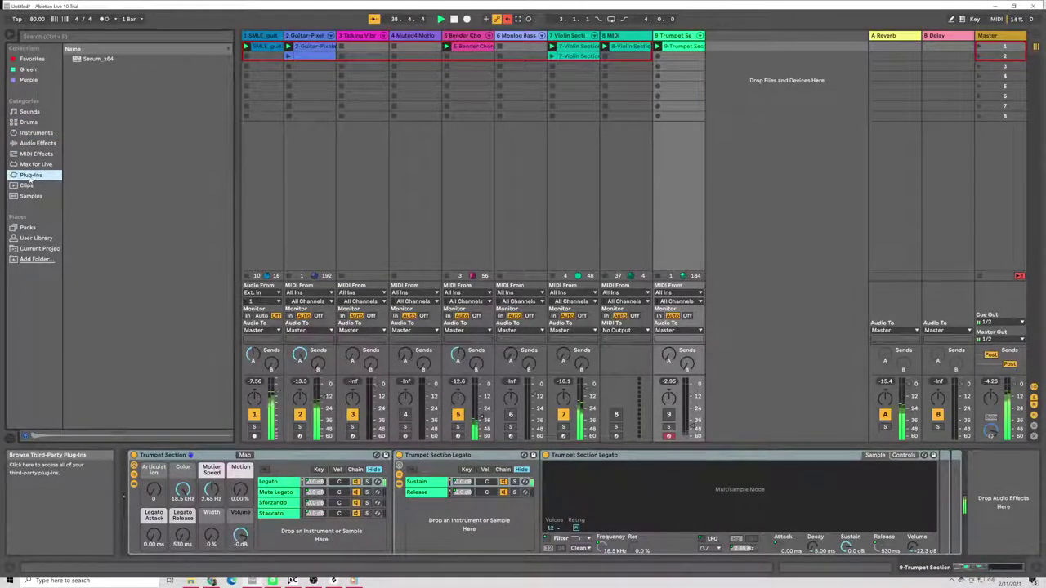
Step: Load Serum_x64 onto the Trumpet Section track and undo the instrument replacement
{"action": "double_click", "coordinate": [94, 59]}
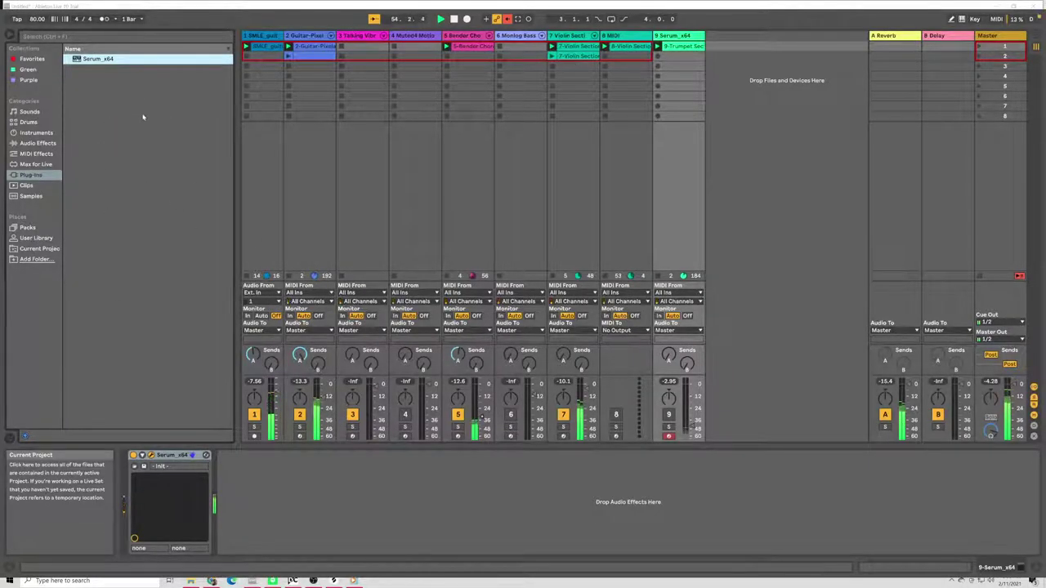
{"action": "left_click", "coordinate": [690, 425]}
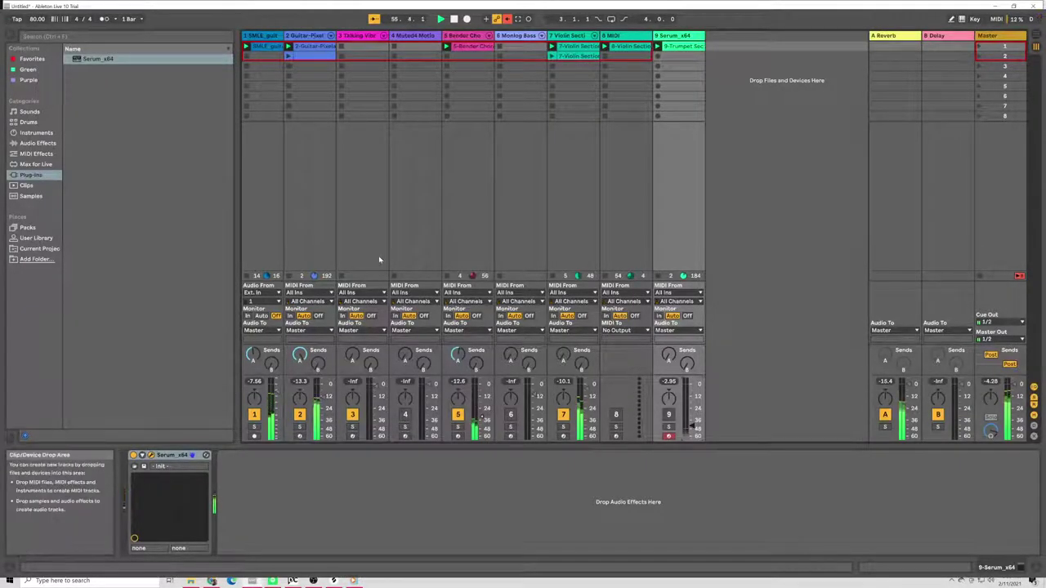
{"action": "key", "text": "ctrl+z"}
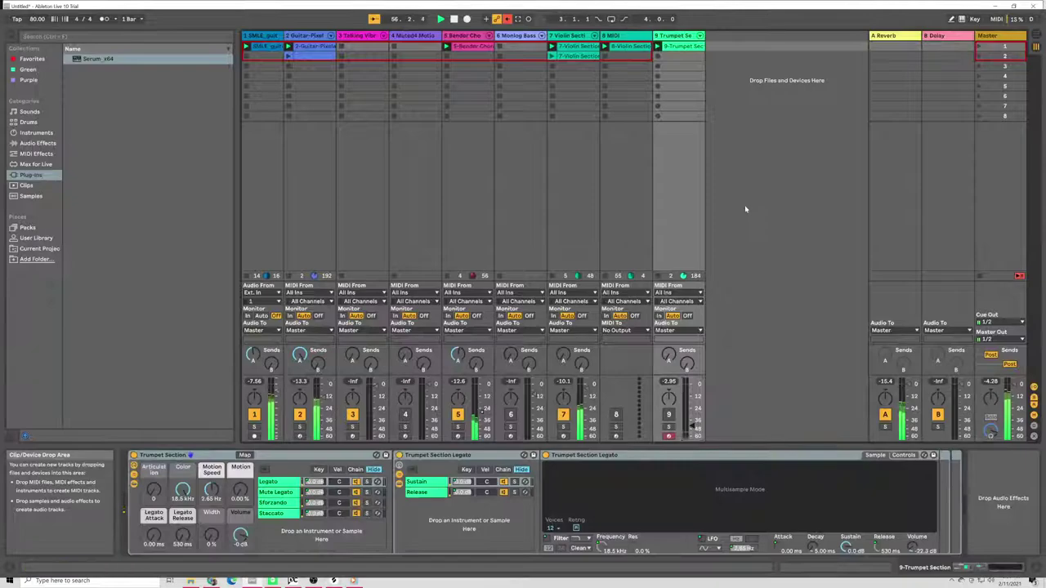
Step: Insert a new MIDI track, load Serum_x64 onto it and lower its volume slightly
{"action": "right_click", "coordinate": [745, 209]}
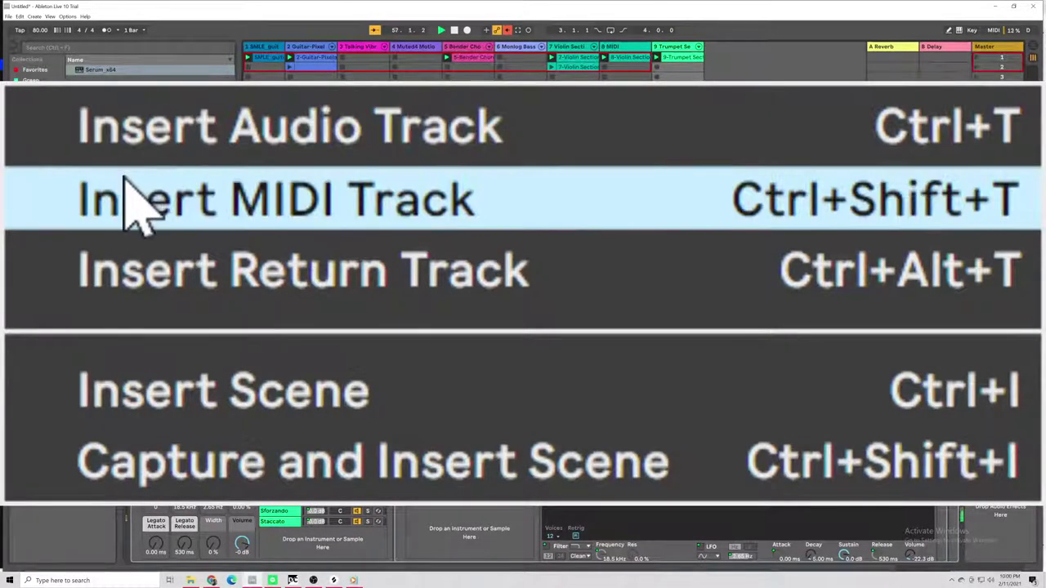
{"action": "left_click", "coordinate": [132, 204]}
{"action": "left_click", "coordinate": [79, 70]}
{"action": "double_click", "coordinate": [79, 60]}
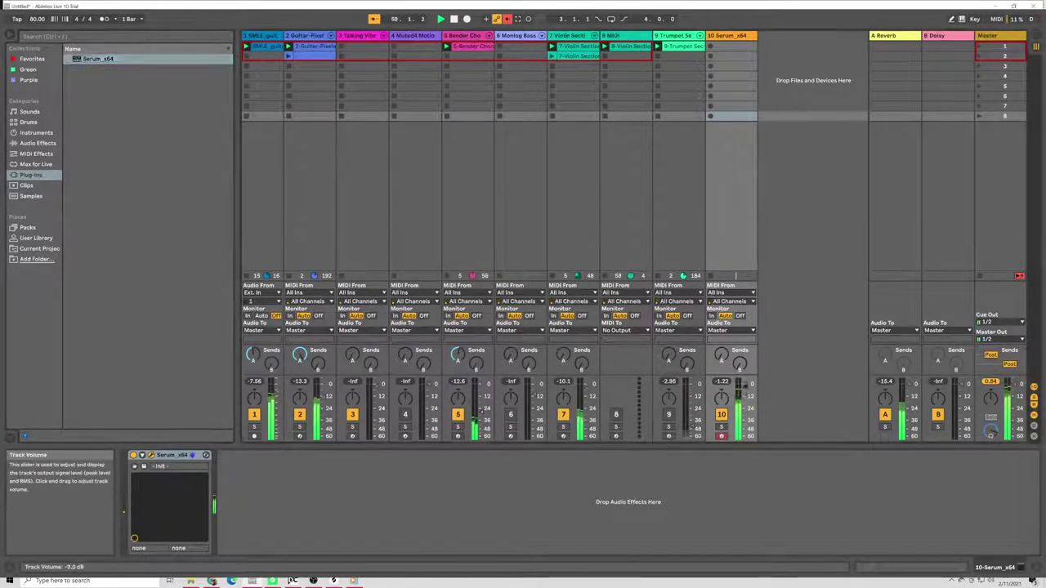
{"action": "left_click_drag", "start_coordinate": [742, 384], "coordinate": [745, 396]}
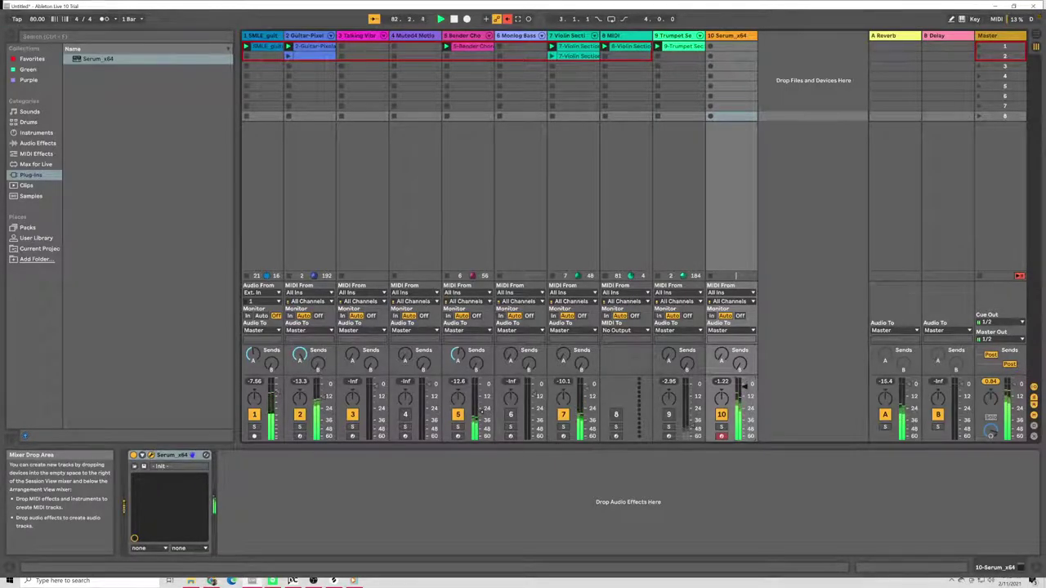
Step: Record a Serum clip into the first slot of track 10 and stop playback
{"action": "left_click", "coordinate": [714, 47]}
{"action": "left_click", "coordinate": [715, 49]}
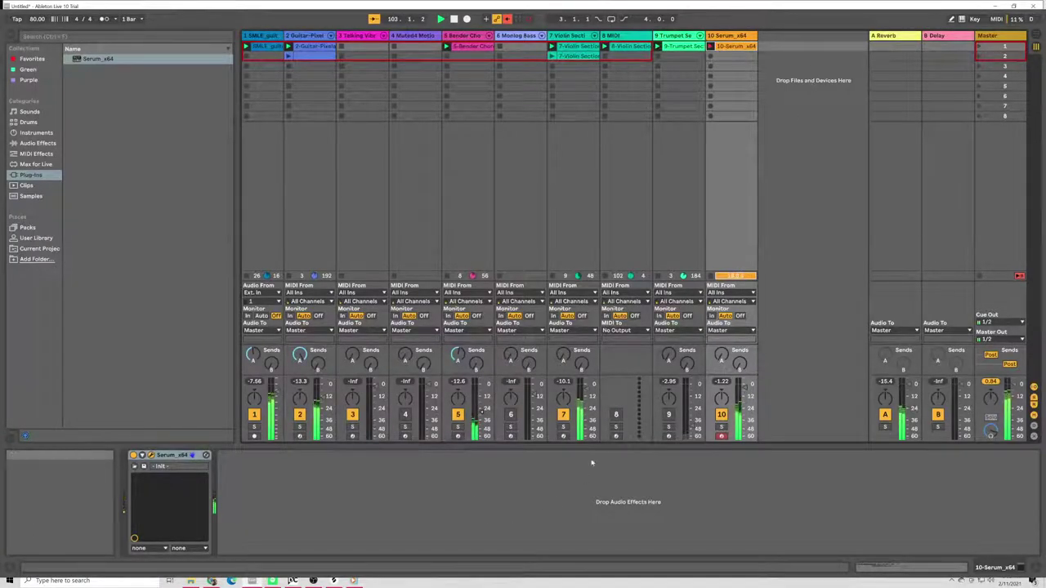
{"action": "double_click", "coordinate": [454, 19]}
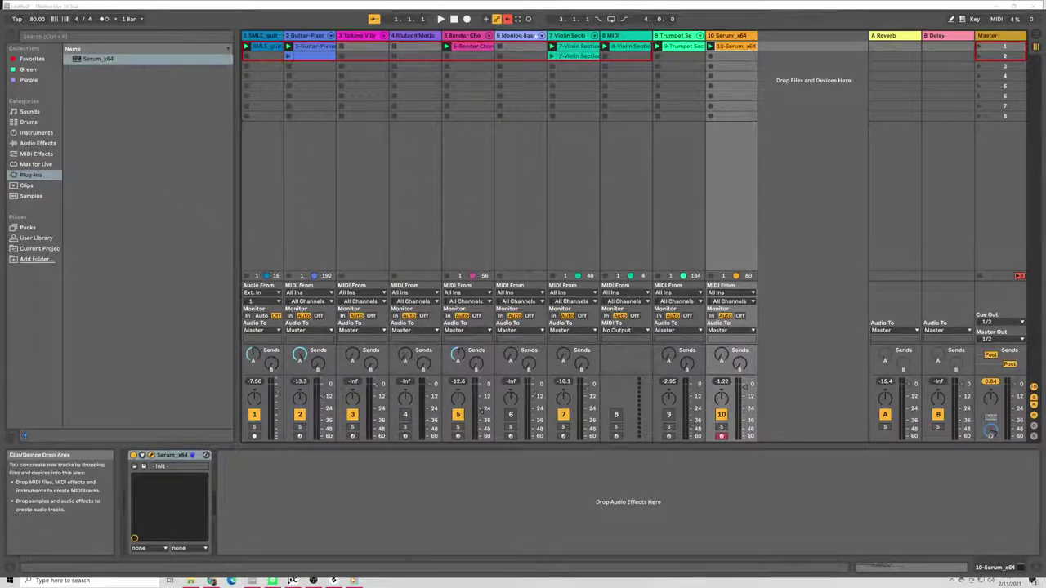
Step: While scene 1 plays, activate the Trumpet Section track and lower the Serum_x64 track's volume substantially
{"action": "left_click", "coordinate": [981, 47]}
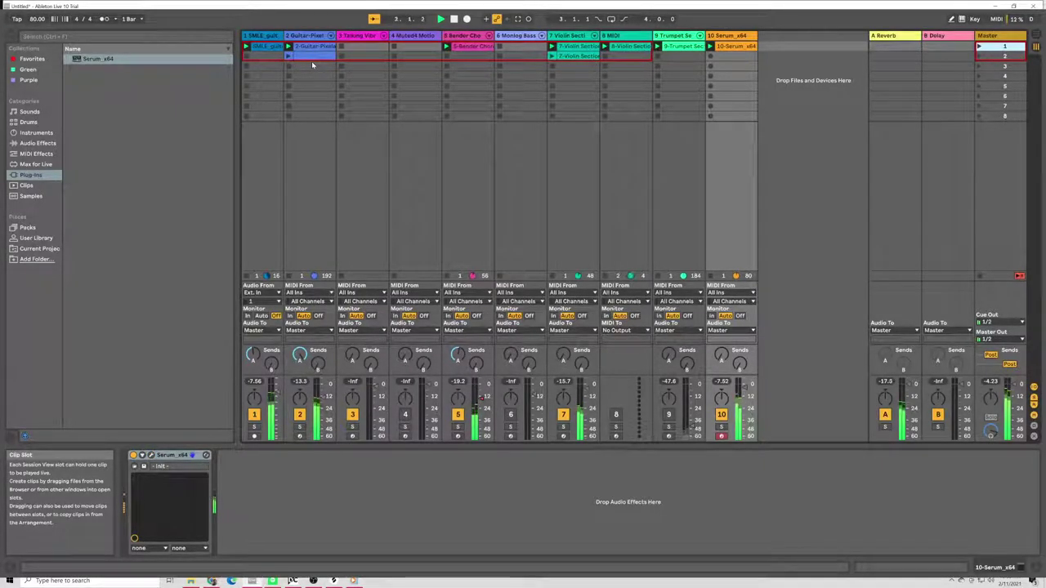
{"action": "left_click", "coordinate": [689, 427]}
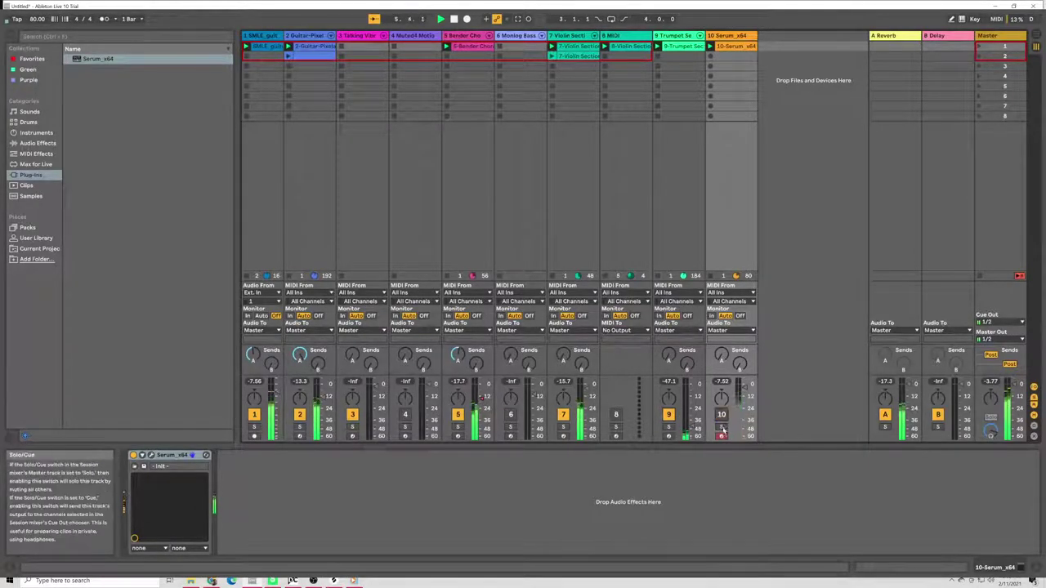
{"action": "mouse_move", "coordinate": [744, 388]}
{"action": "left_mouse_down"}
{"action": "mouse_move", "coordinate": [745, 426]}
{"action": "mouse_move", "coordinate": [745, 406]}
{"action": "left_mouse_up"}
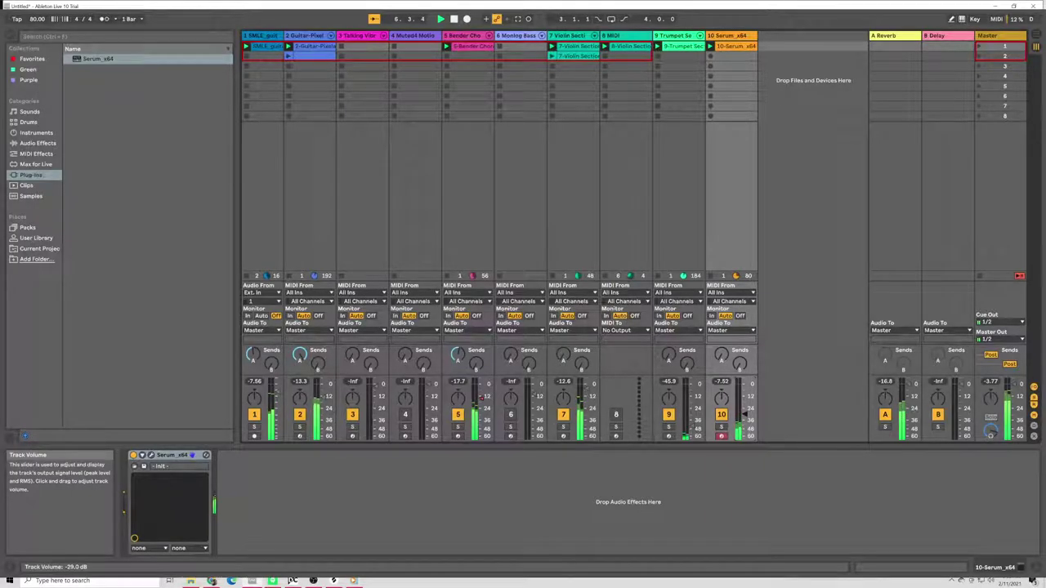
{"action": "left_click_drag", "start_coordinate": [744, 414], "coordinate": [744, 417]}
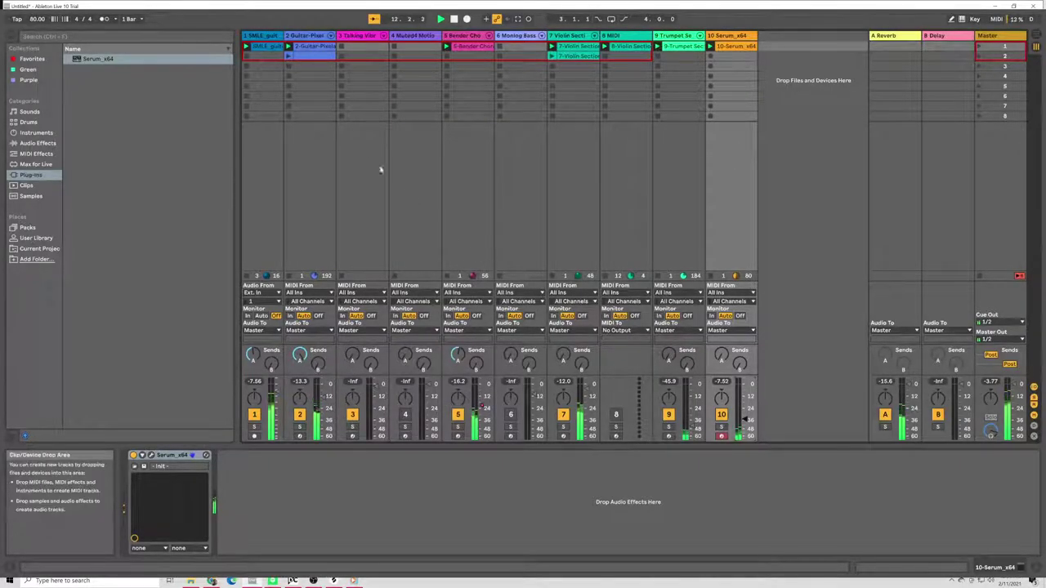
Step: Browse the Sounds library's Percussive category and audition presets including Throb Kick, Rays Bucket, Pingfifth and Operator Kick
{"action": "left_click", "coordinate": [31, 111]}
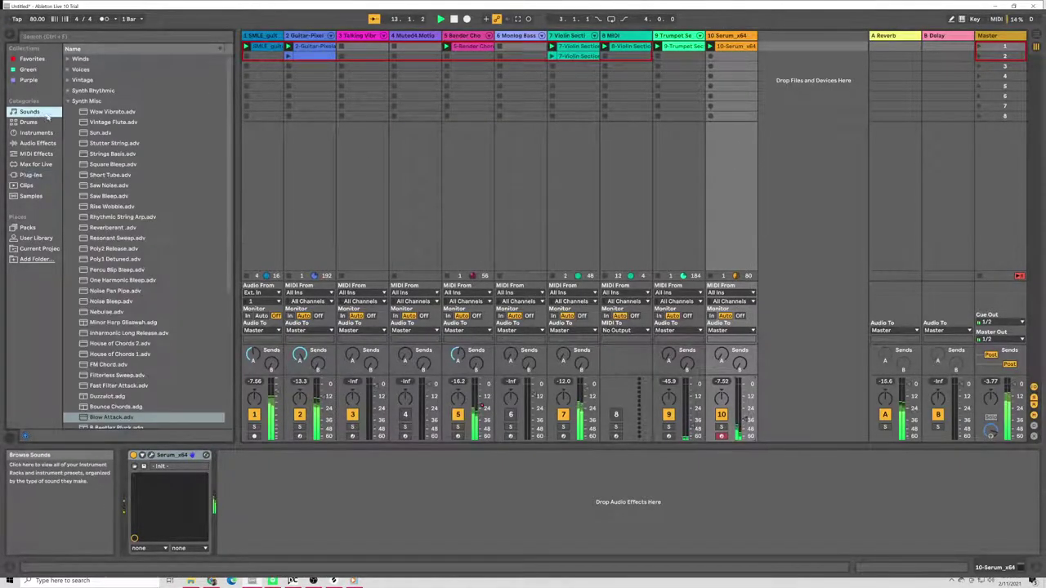
{"action": "left_click", "coordinate": [67, 100]}
{"action": "left_click", "coordinate": [68, 164]}
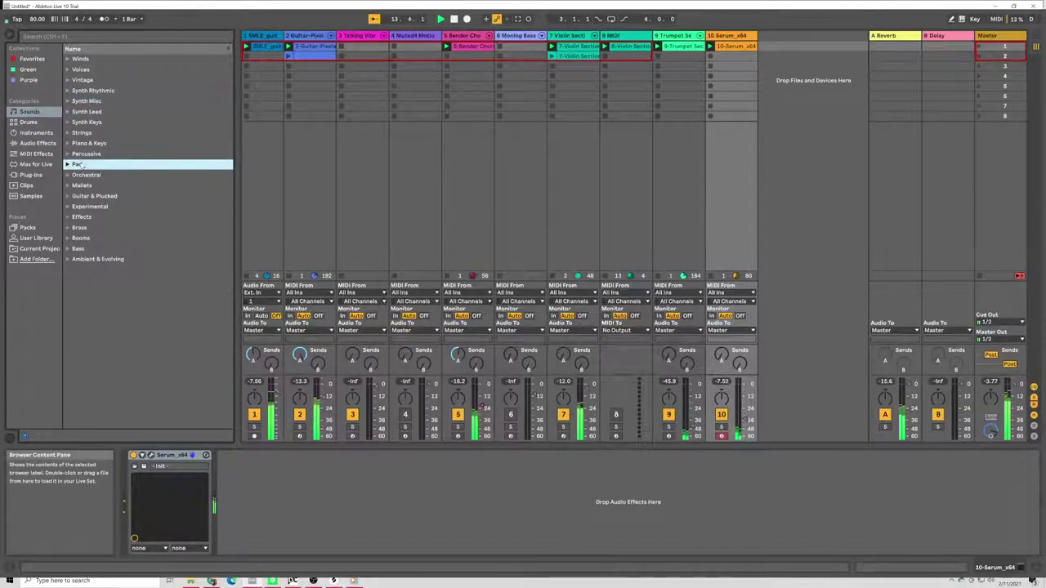
{"action": "left_click", "coordinate": [68, 164]}
{"action": "left_click", "coordinate": [67, 164]}
{"action": "left_click", "coordinate": [68, 153]}
{"action": "left_click", "coordinate": [110, 205]}
{"action": "left_click", "coordinate": [110, 249]}
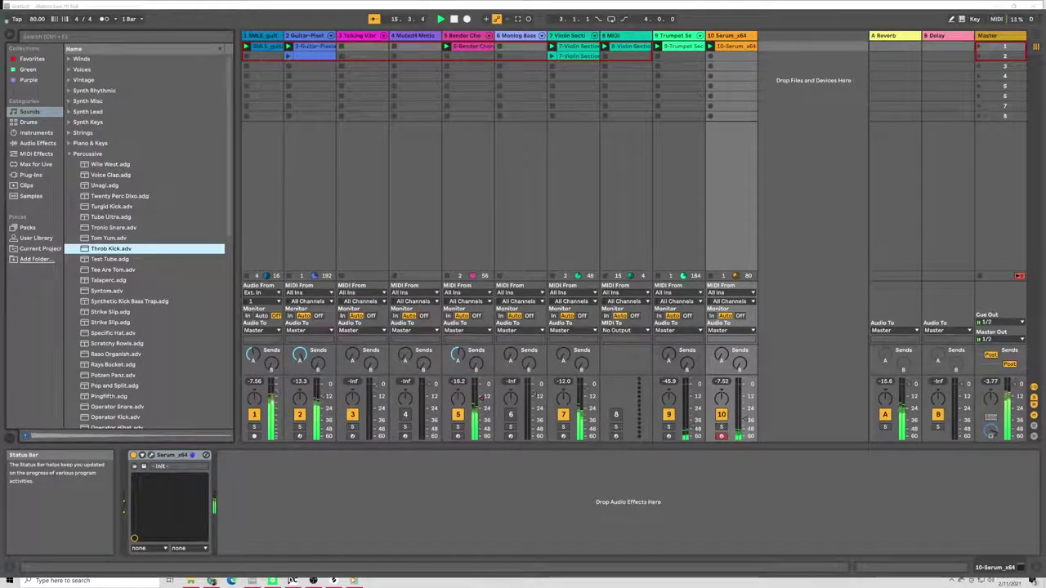
{"action": "left_click", "coordinate": [380, 479]}
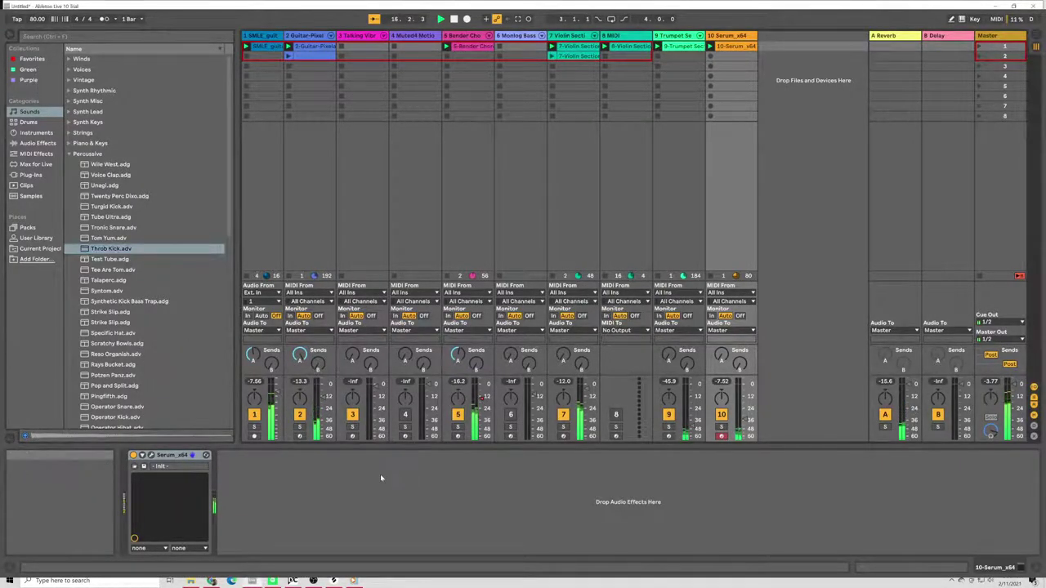
{"action": "left_click", "coordinate": [113, 364]}
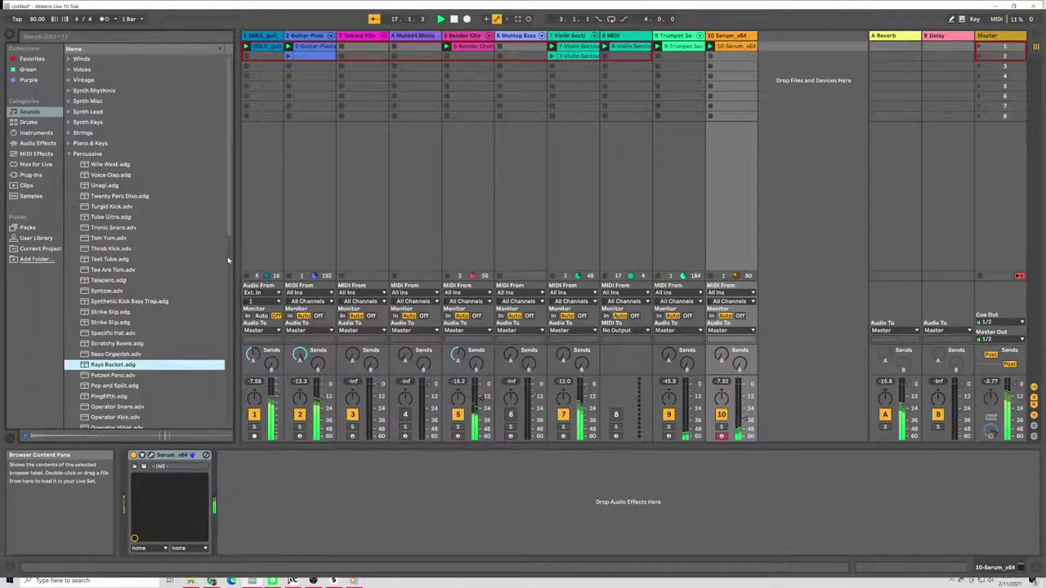
{"action": "left_click", "coordinate": [172, 397]}
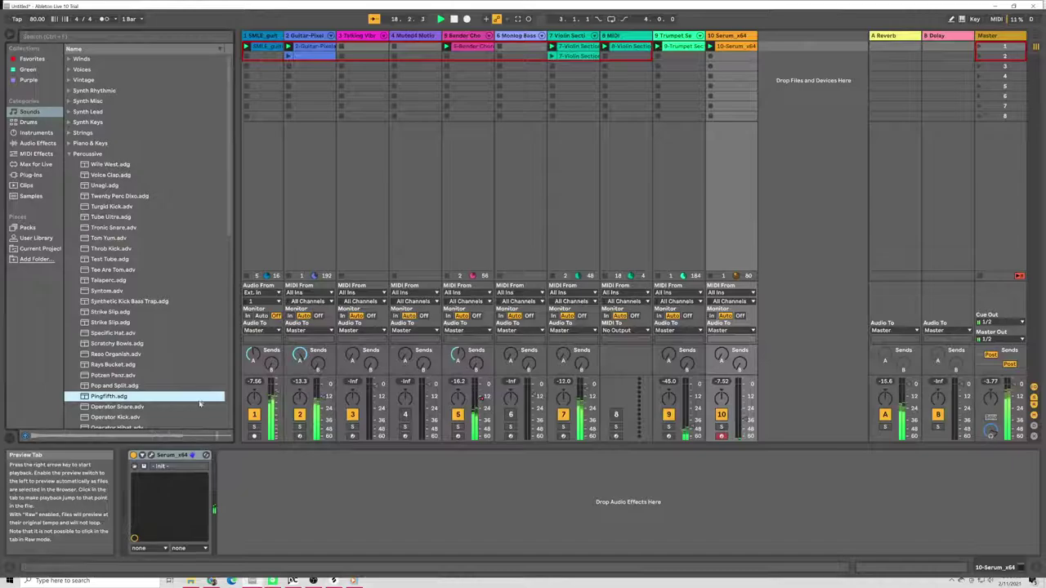
{"action": "right_click", "coordinate": [169, 418]}
{"action": "key", "text": "Escape"}
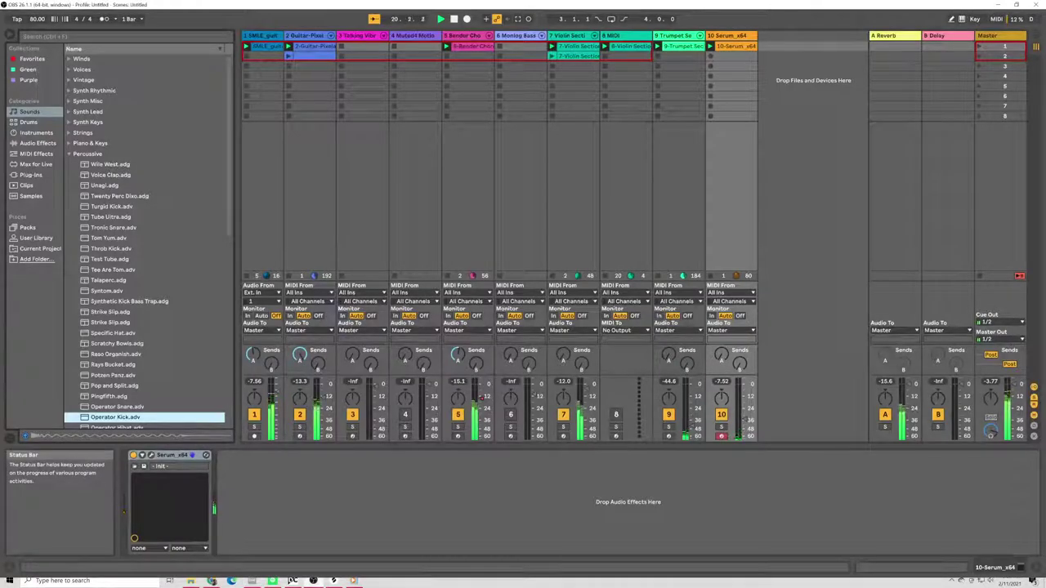
{"action": "left_click", "coordinate": [251, 578]}
{"action": "left_click", "coordinate": [209, 580]}
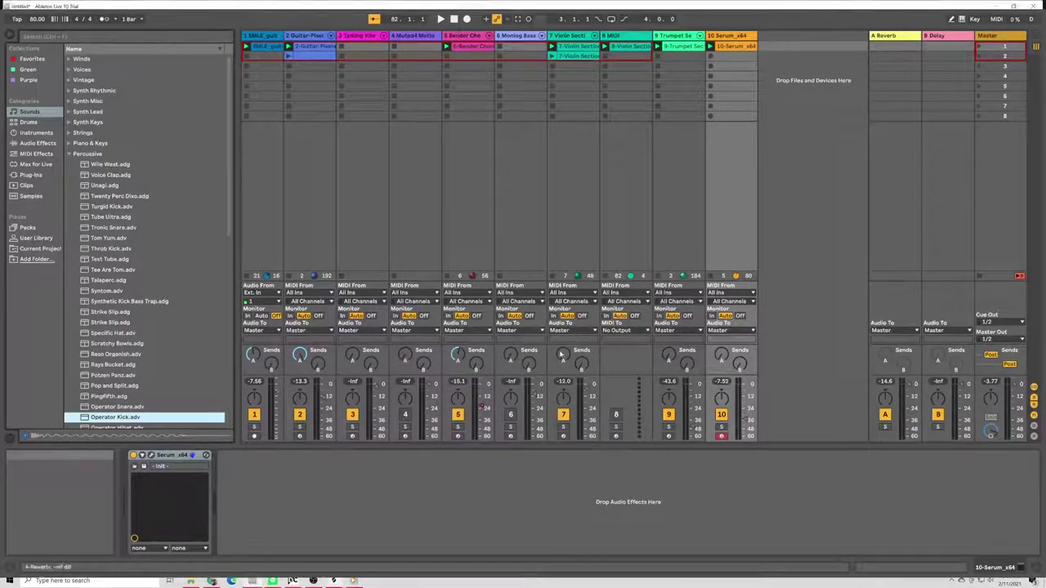
Step: Look through the browser's device categories, show the installed plug-ins and select Serum_x64
{"action": "left_click", "coordinate": [38, 133]}
{"action": "left_click", "coordinate": [38, 143]}
{"action": "left_click", "coordinate": [36, 164]}
{"action": "left_click", "coordinate": [32, 175]}
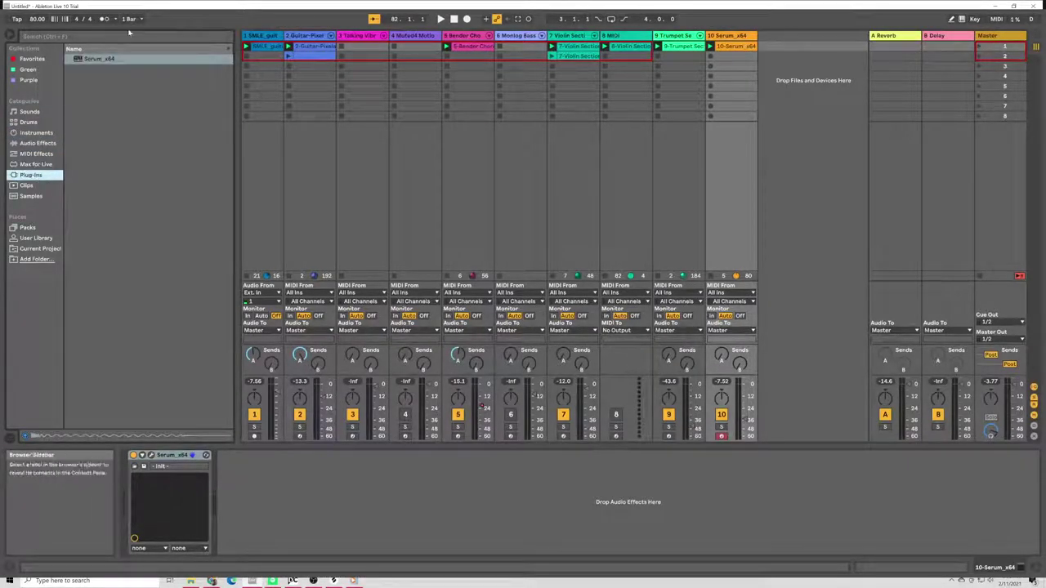
{"action": "left_click", "coordinate": [101, 59]}
Step: Insert a MIDI track after the Serum_x64 track and undo the most recent changes
{"action": "right_click", "coordinate": [779, 74]}
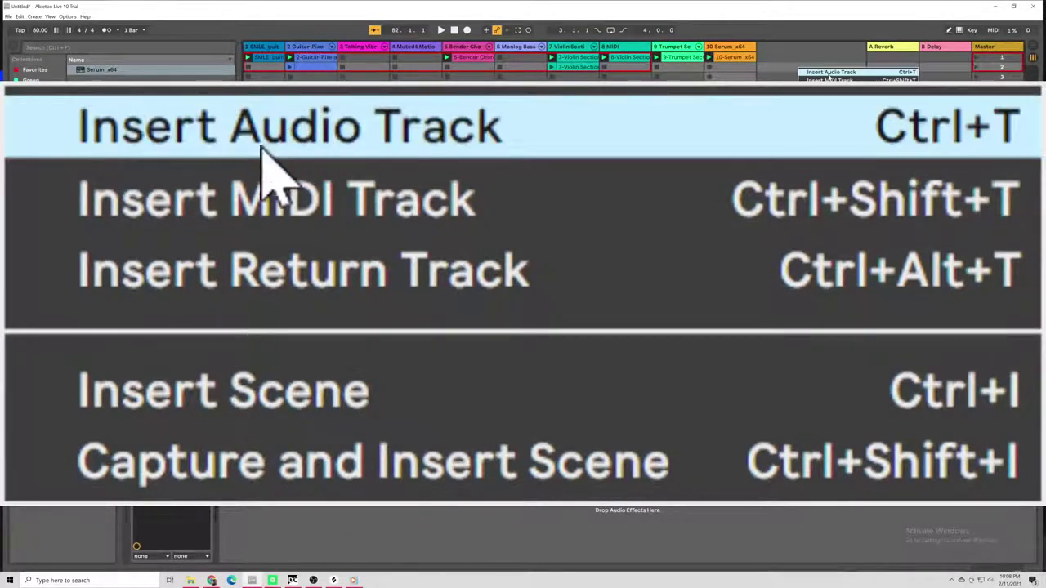
{"action": "left_click", "coordinate": [805, 78]}
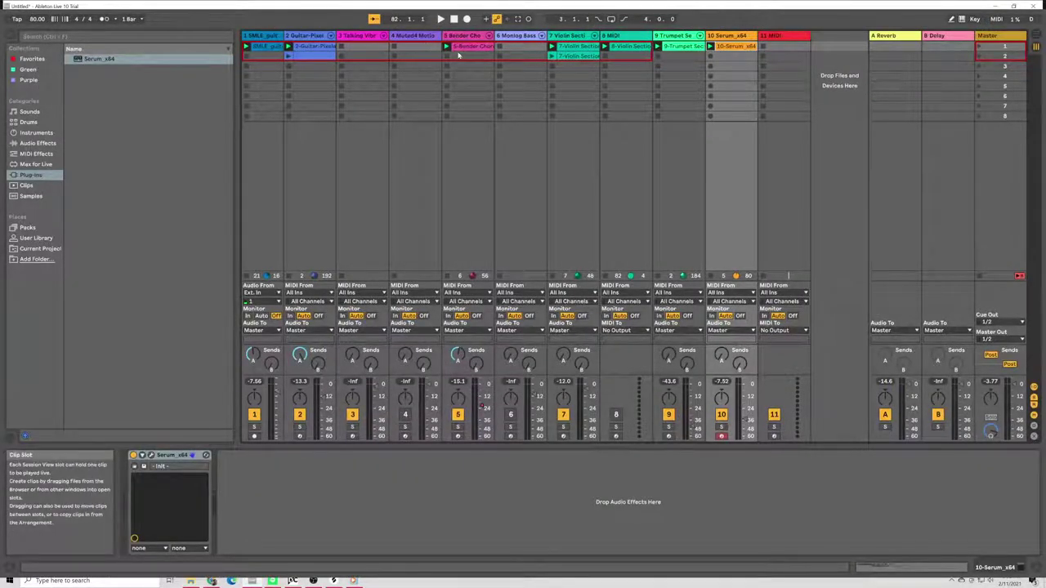
{"action": "key", "text": "ctrl+z"}
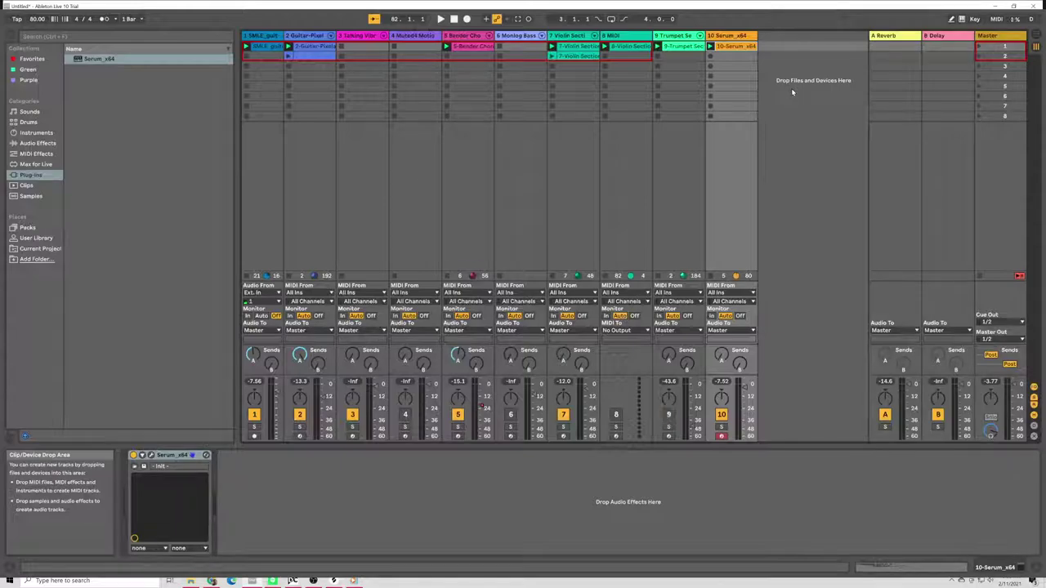
{"action": "key", "text": "ctrl+z"}
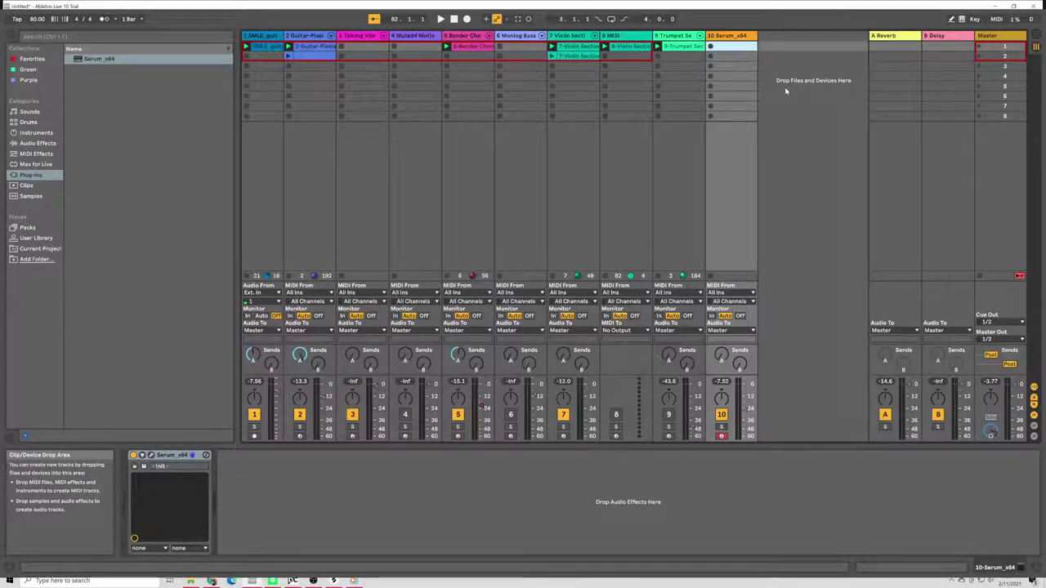
Step: Insert a new MIDI track directly after the Serum_x64 track
{"action": "left_click", "coordinate": [733, 37]}
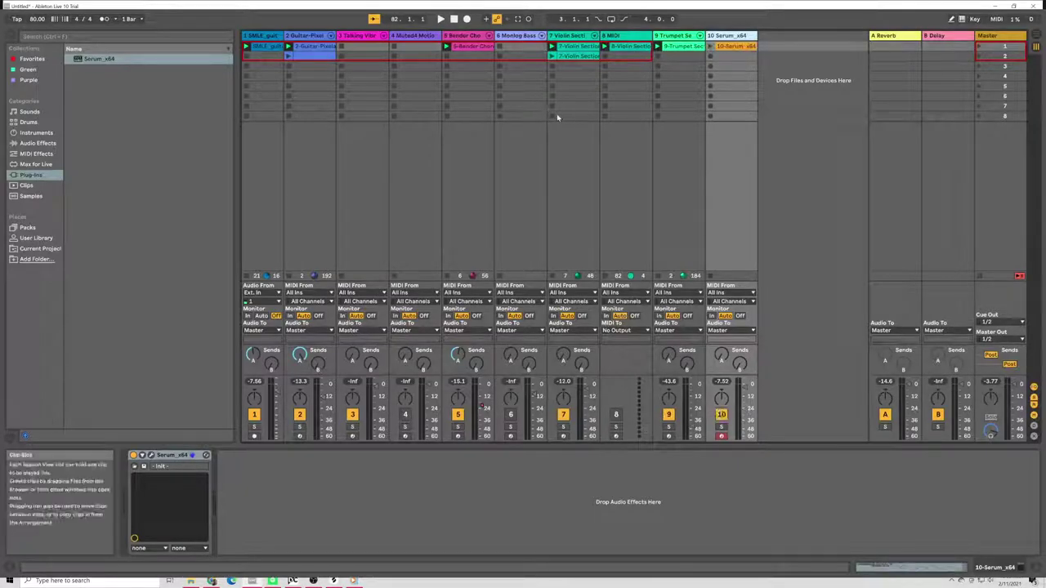
{"action": "key", "text": "ctrl+shift+t"}
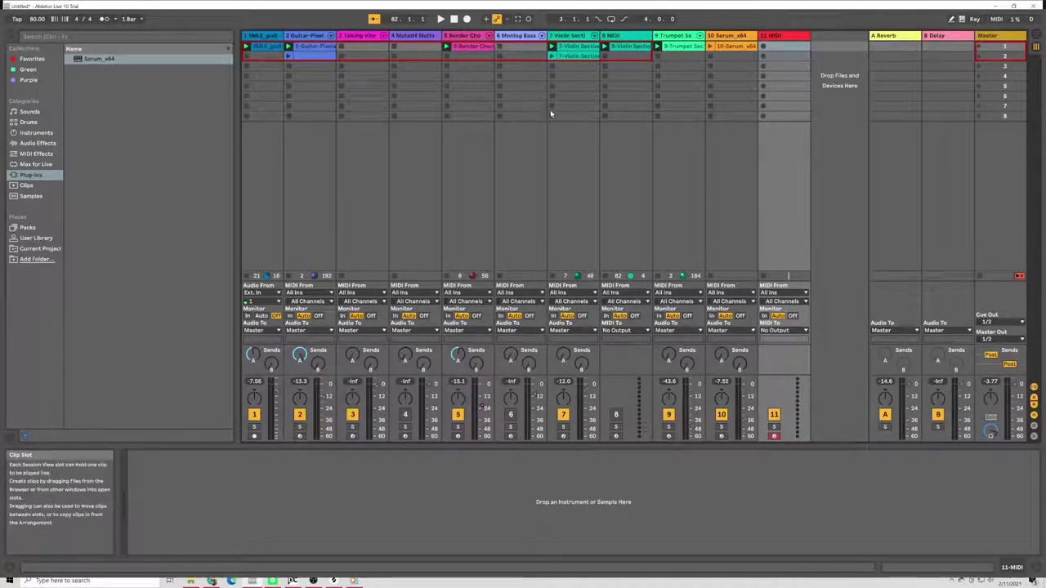
Step: Open the Serum clip on track 10 during playback, solo the track to raise its volume, and unsolo it
{"action": "left_click", "coordinate": [716, 65]}
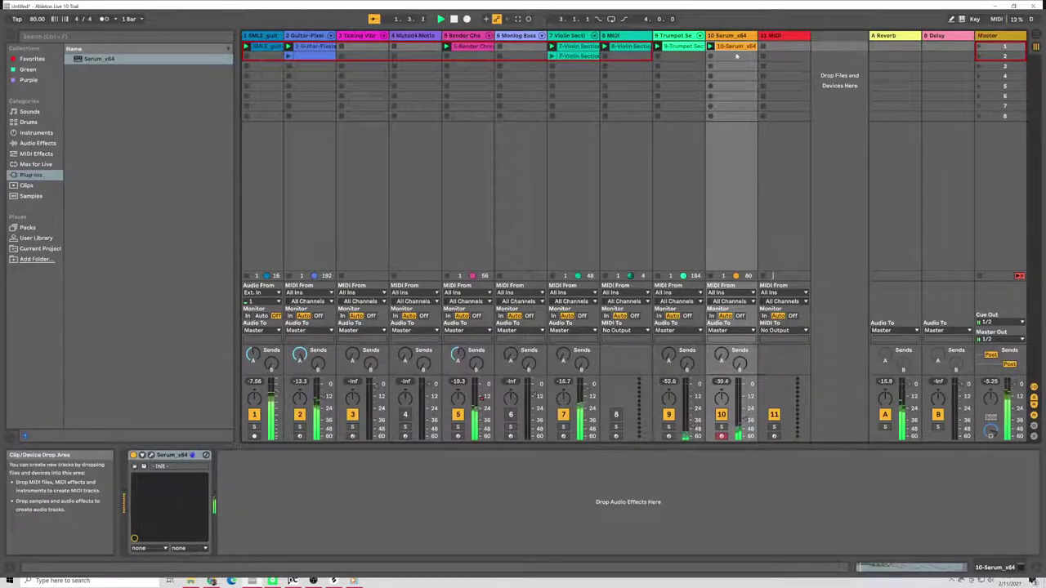
{"action": "left_click", "coordinate": [738, 47]}
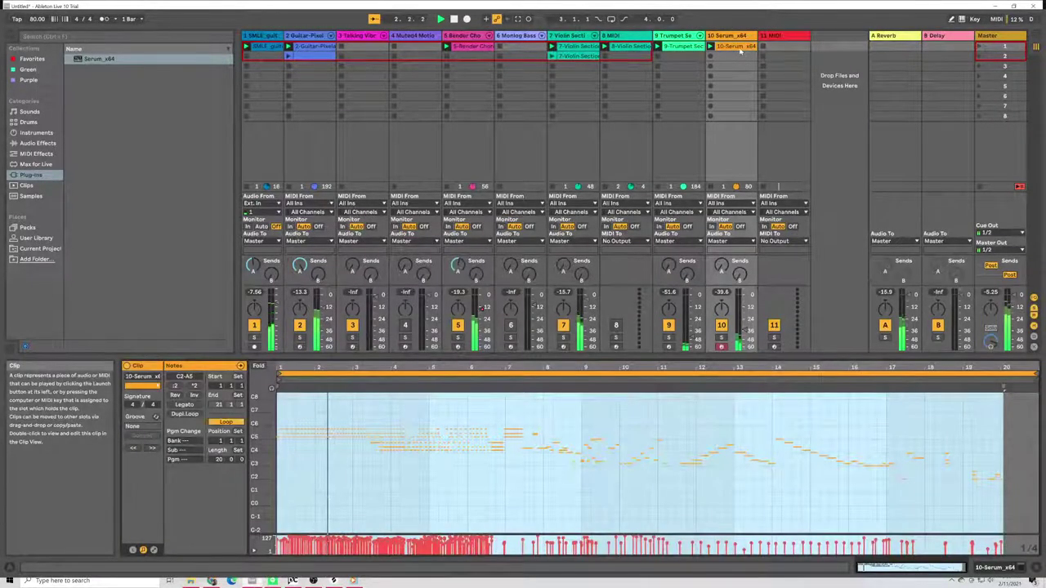
{"action": "left_click", "coordinate": [722, 338]}
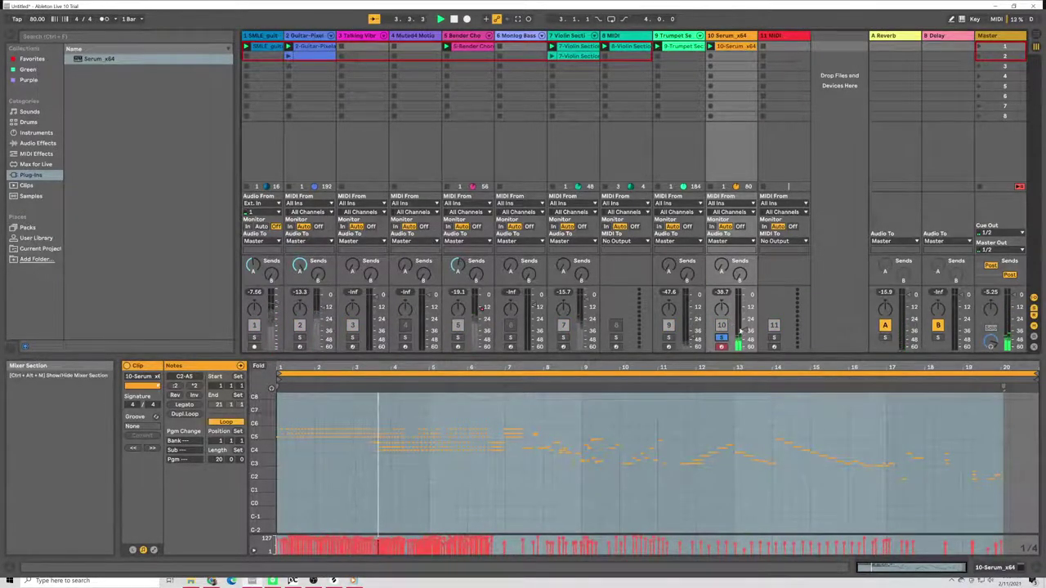
{"action": "mouse_move", "coordinate": [741, 344]}
{"action": "left_mouse_down"}
{"action": "mouse_move", "coordinate": [741, 302]}
{"action": "mouse_move", "coordinate": [744, 327]}
{"action": "left_mouse_up"}
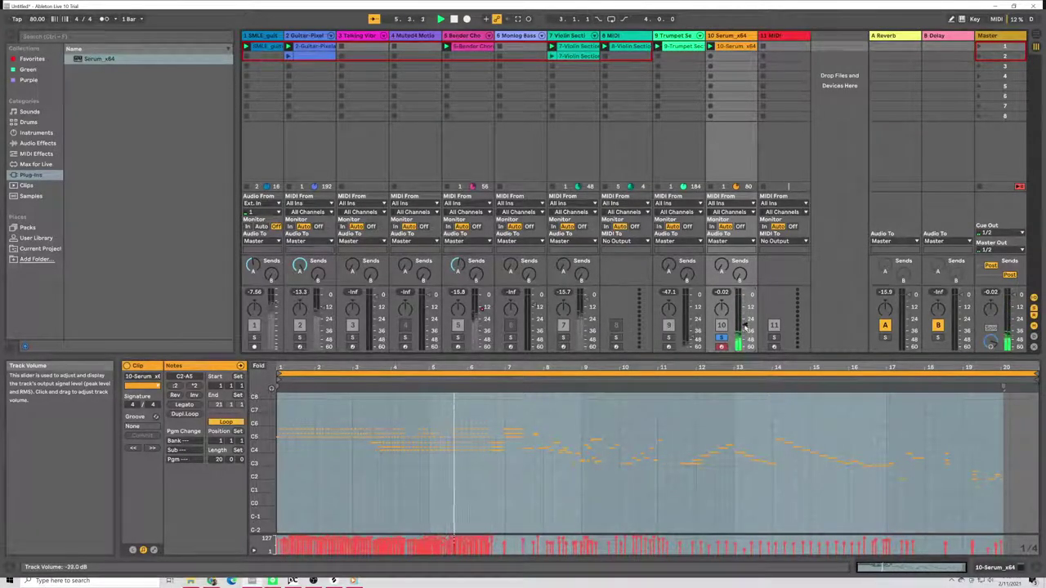
{"action": "left_click", "coordinate": [722, 326], "text": "ctrl"}
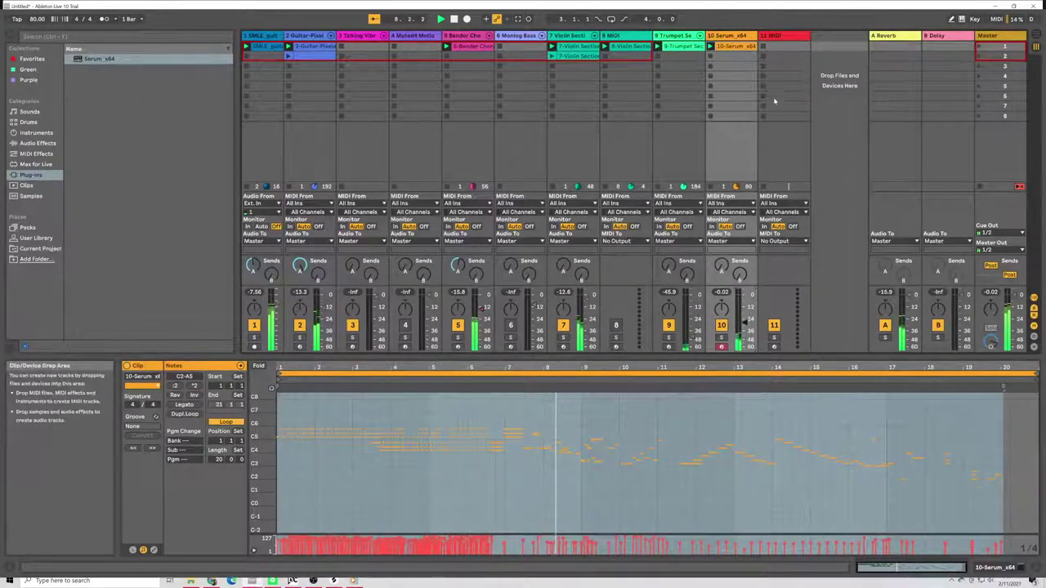
Step: Load the Serum_x64 plug-in onto the new MIDI track 11
{"action": "left_click", "coordinate": [795, 37]}
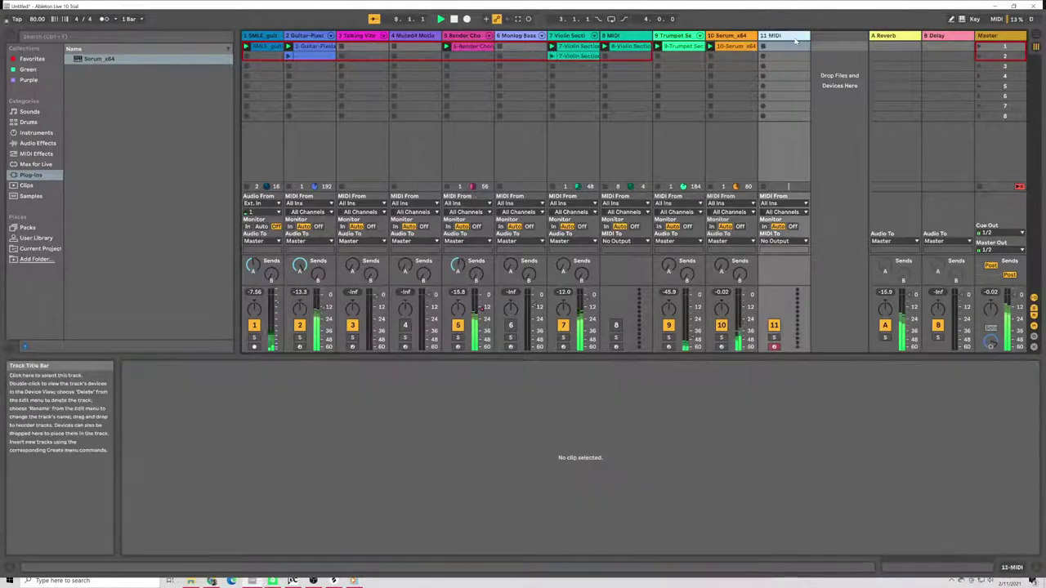
{"action": "double_click", "coordinate": [98, 59]}
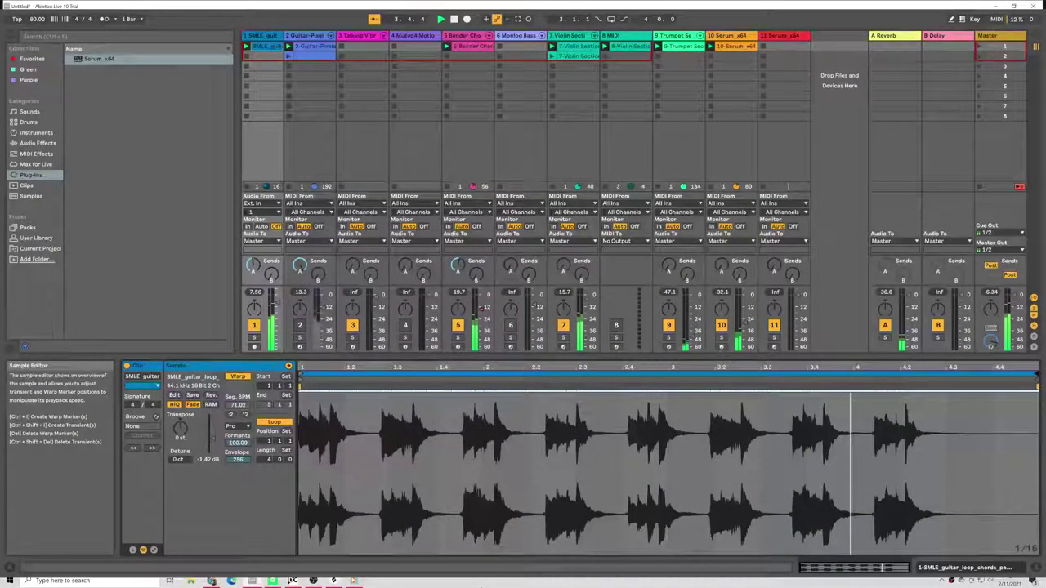
{"action": "left_click", "coordinate": [979, 368]}
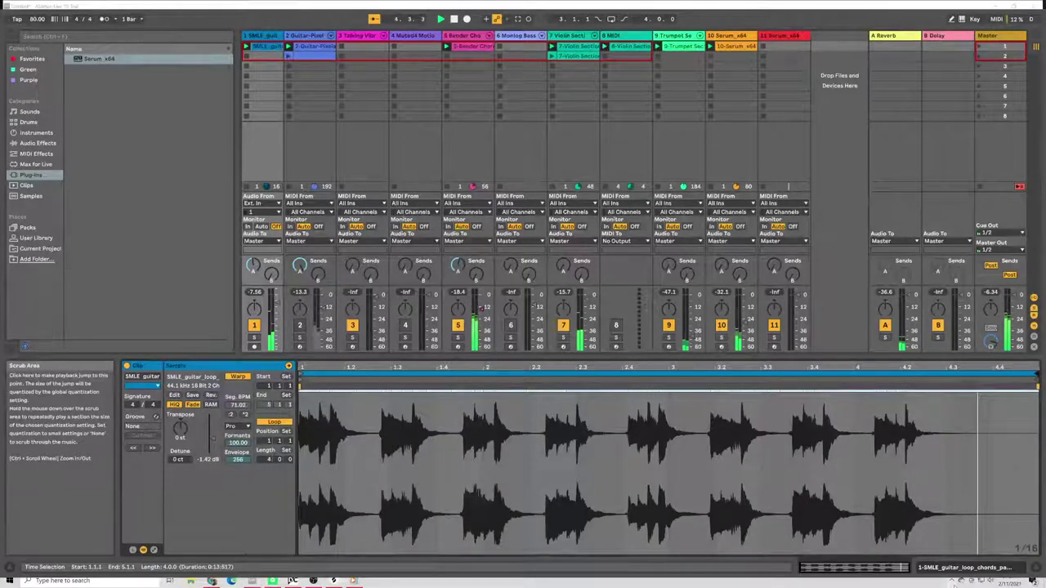